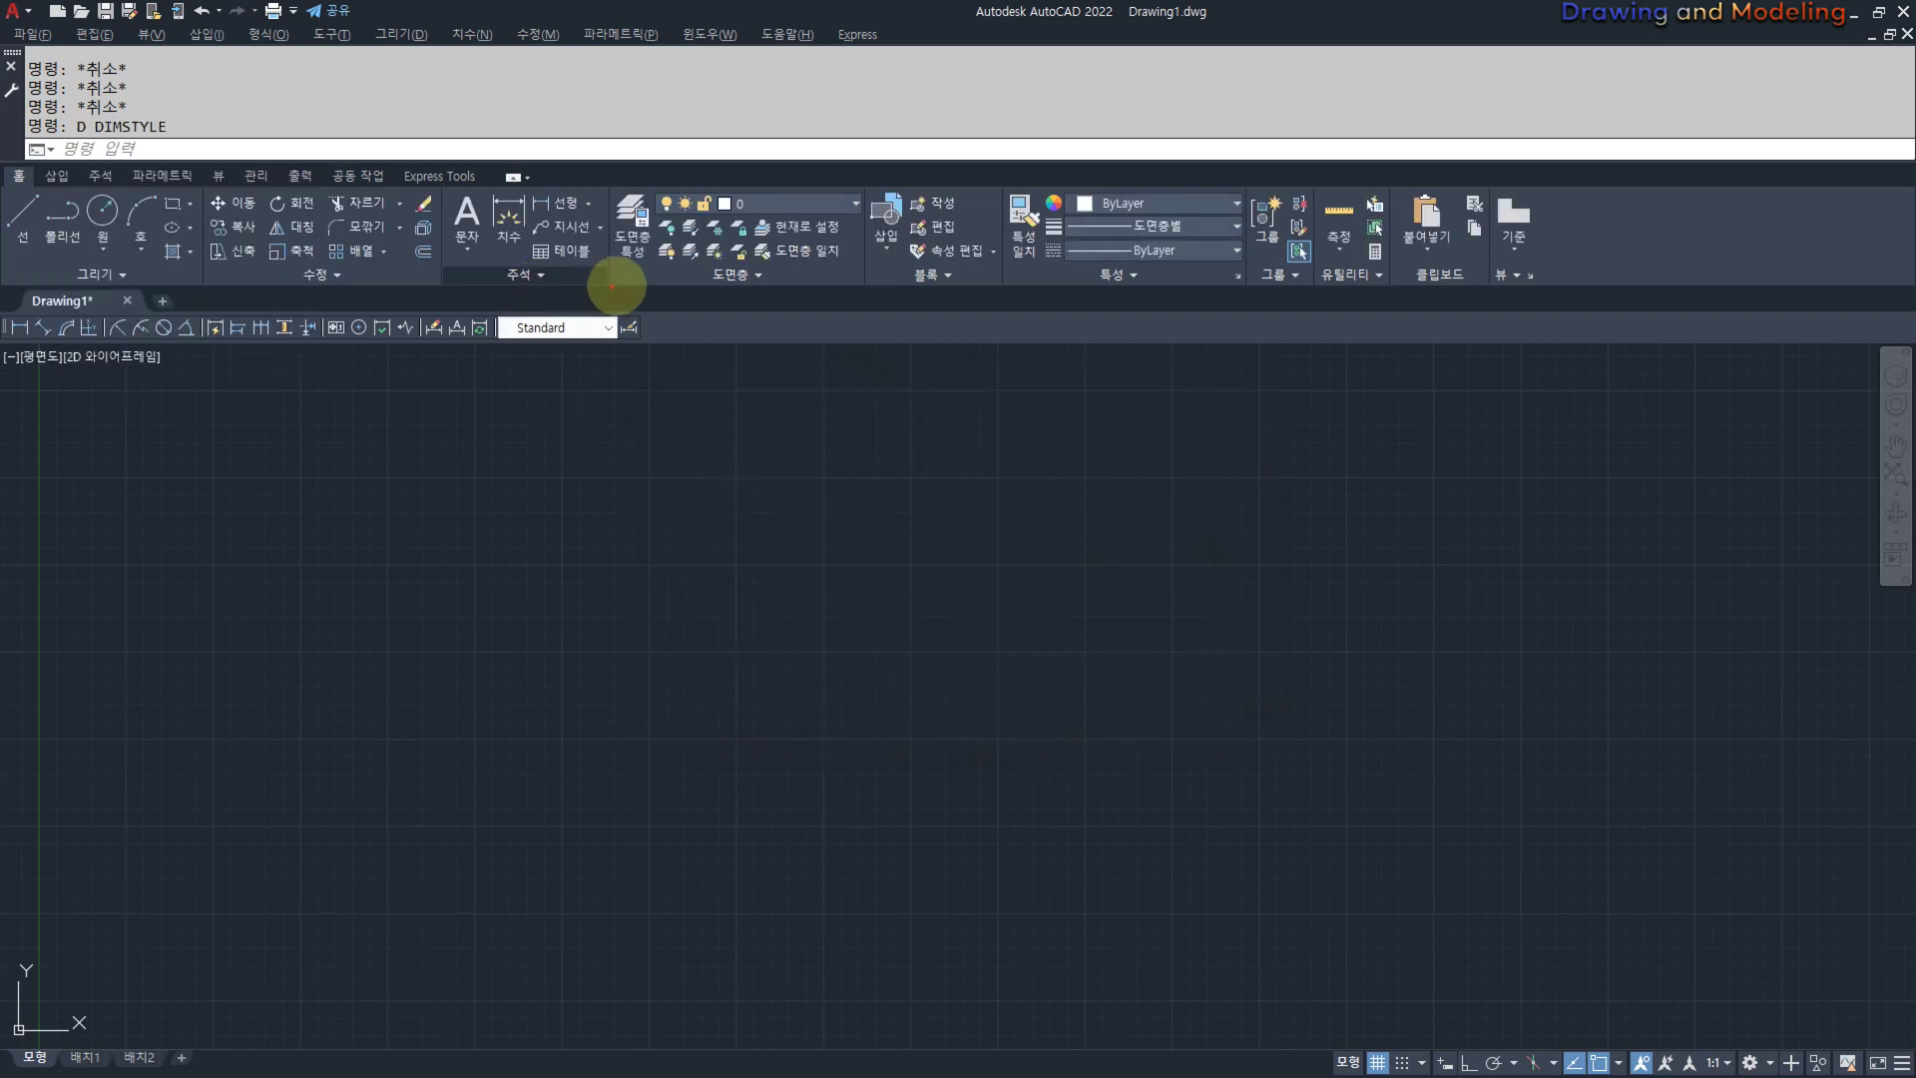
Open the Dimension Style Manager to view the Standard style, and close it without making changes.
left_click_drag(619, 285, 446, 258)
left_click_drag(439, 187, 615, 294)
key("Escape")
left_click(538, 277)
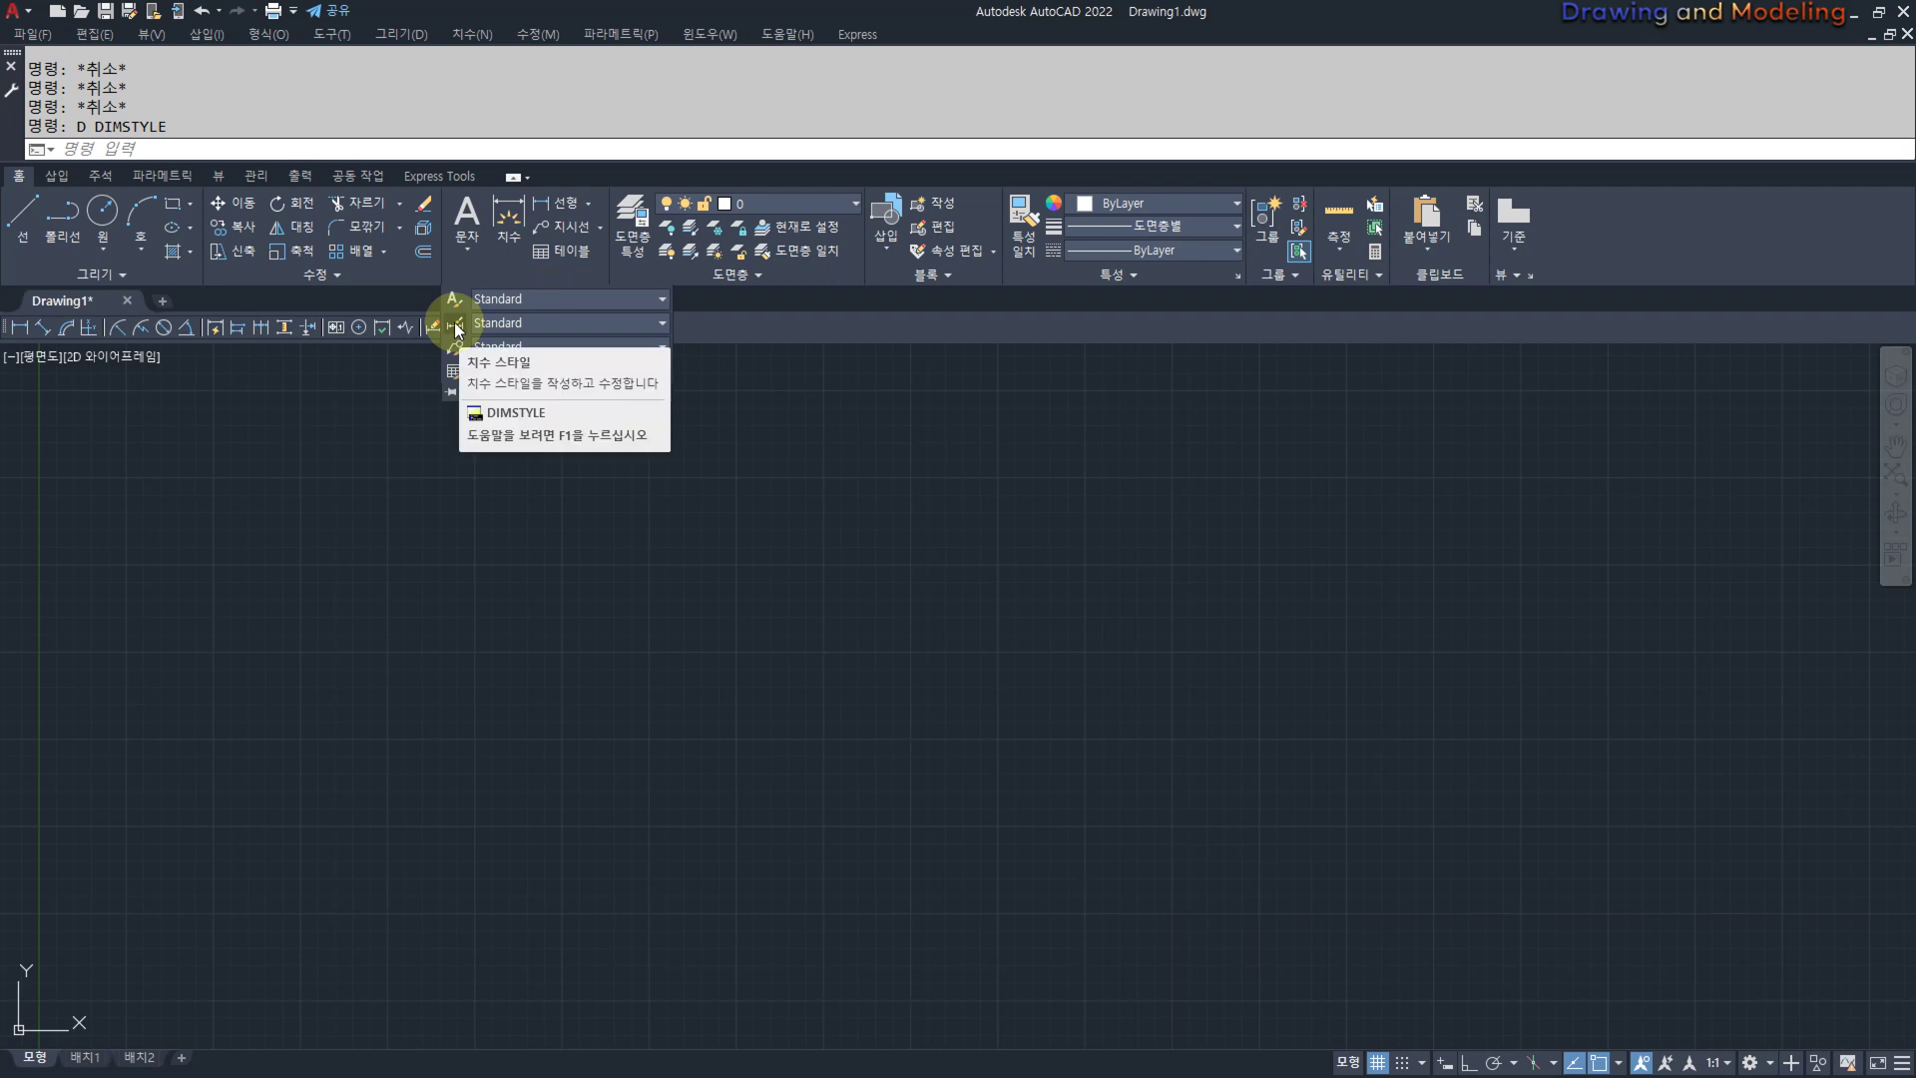
left_click(455, 327)
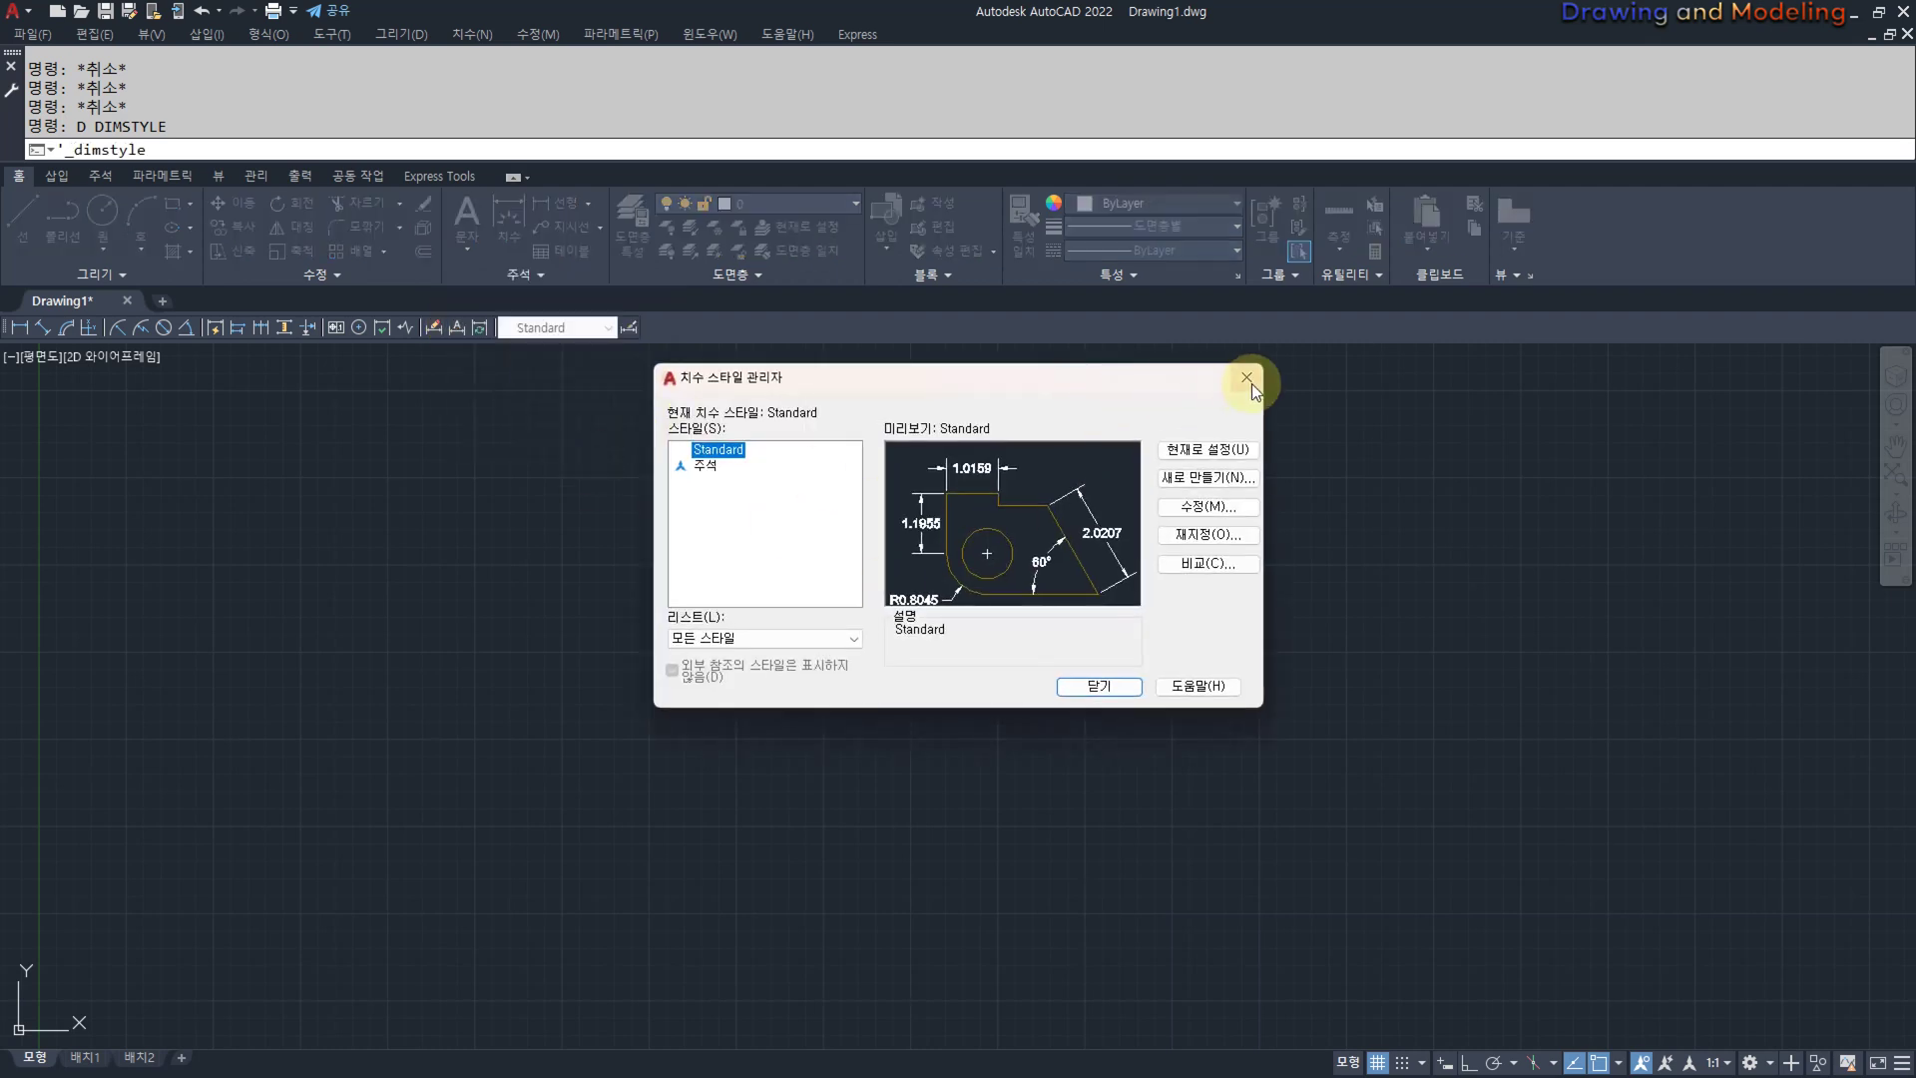
left_click(1249, 380)
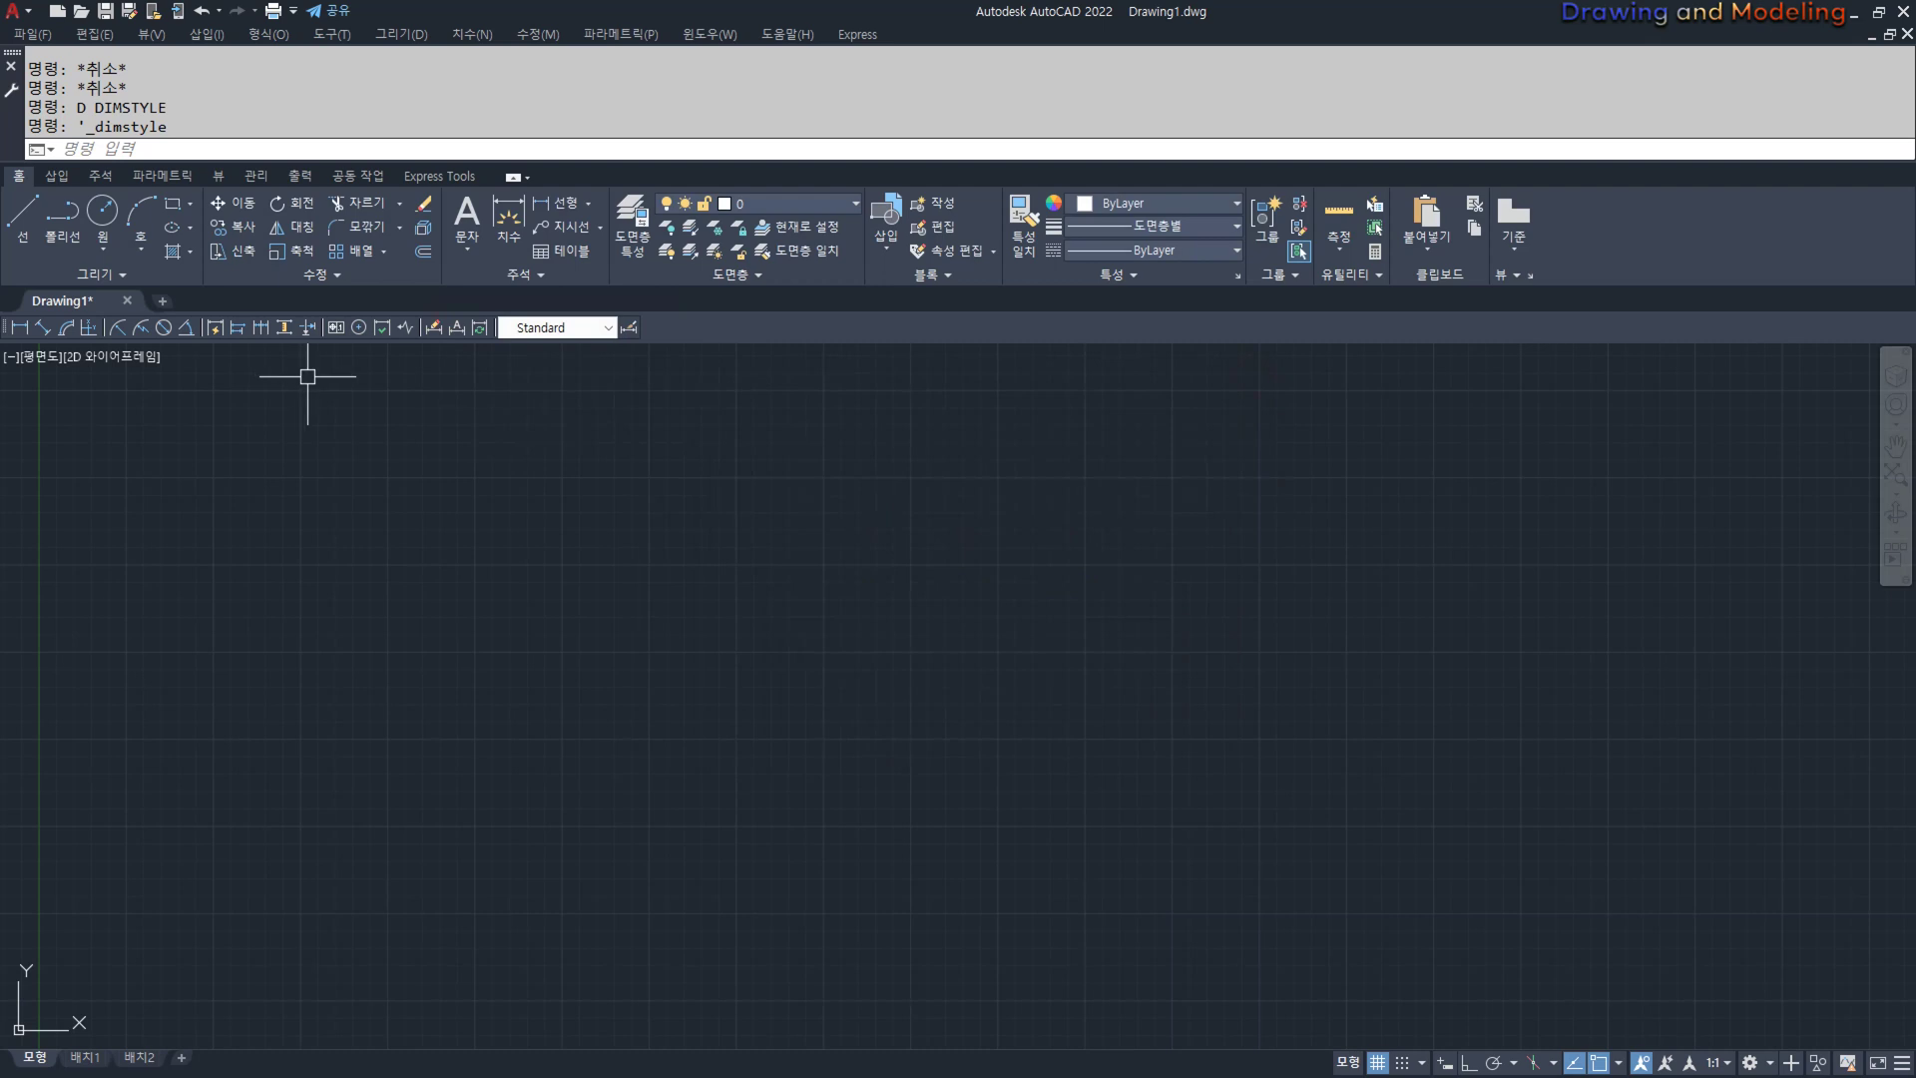
mouse_move(3, 345)
left_mouse_down()
mouse_move(650, 339)
mouse_move(3, 327)
mouse_move(243, 347)
left_mouse_up()
key("Escape")
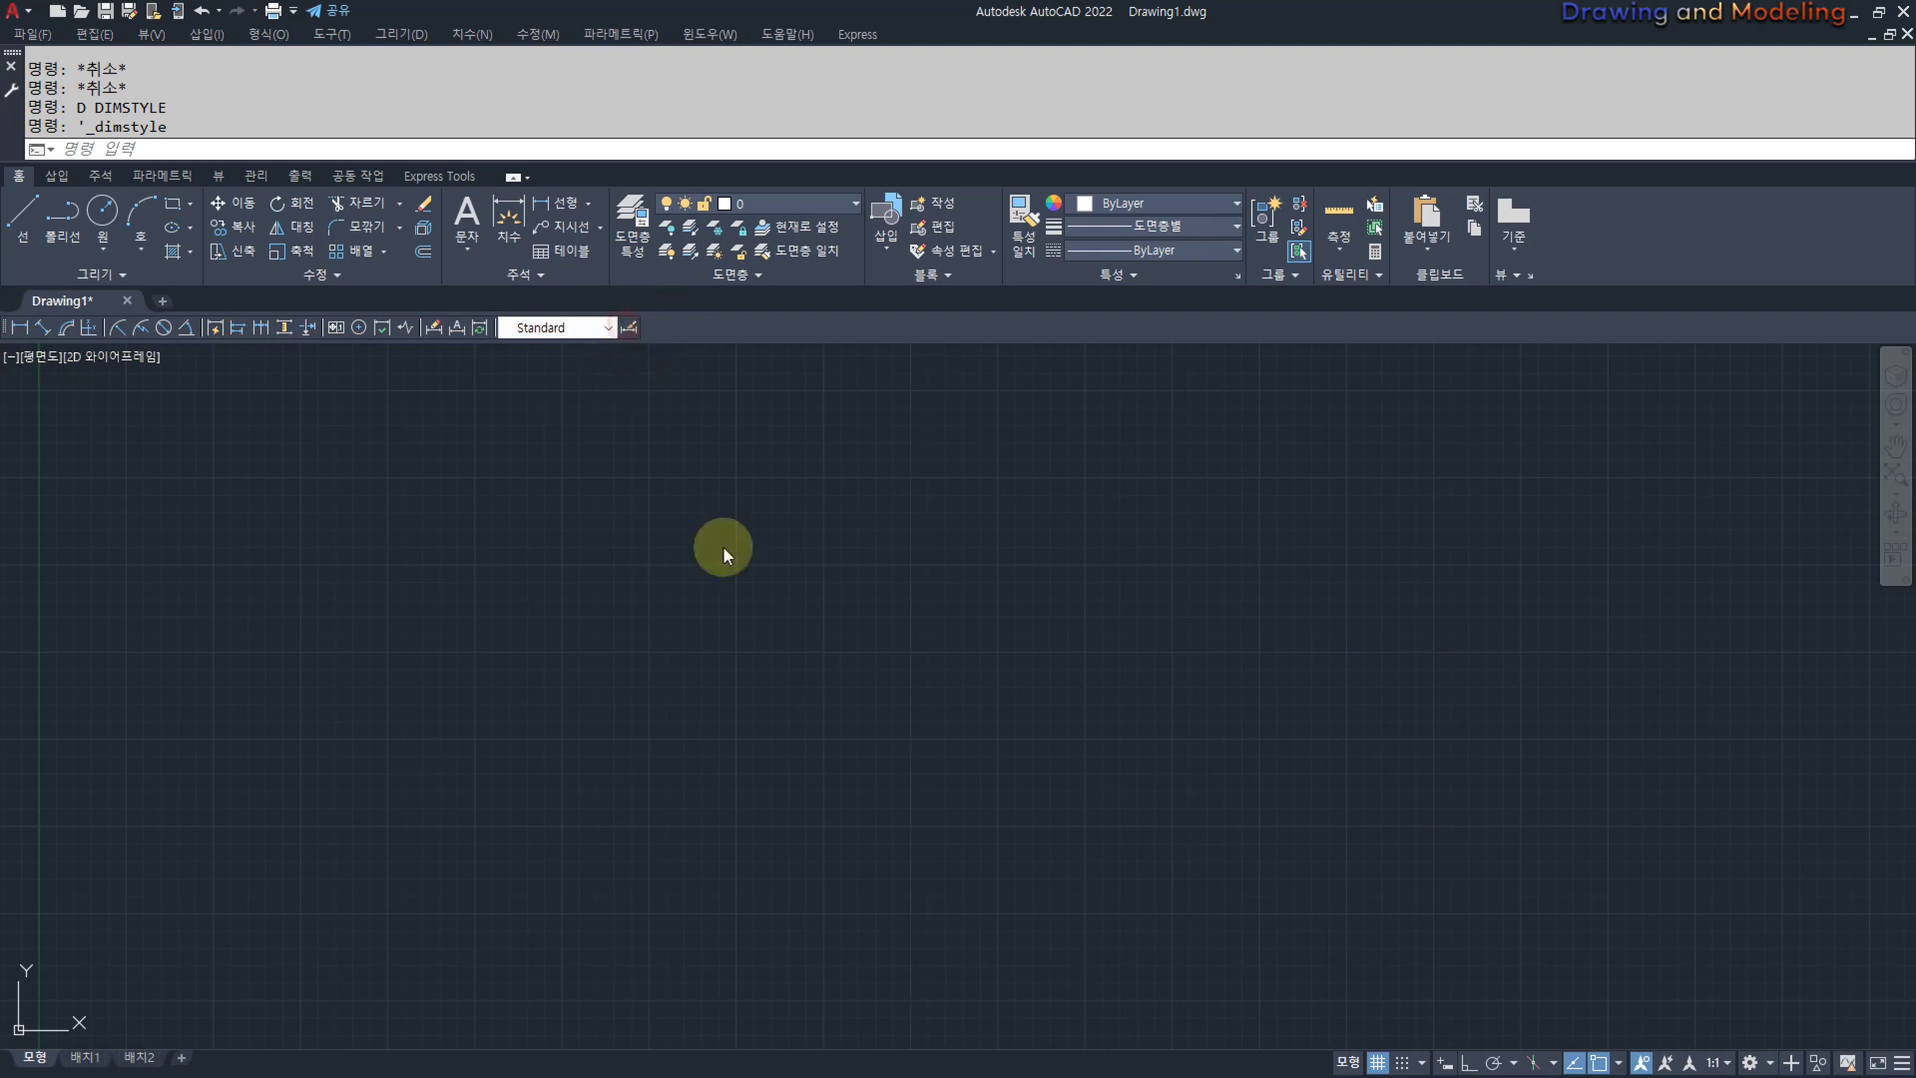
left_click(628, 327)
left_click(1229, 384)
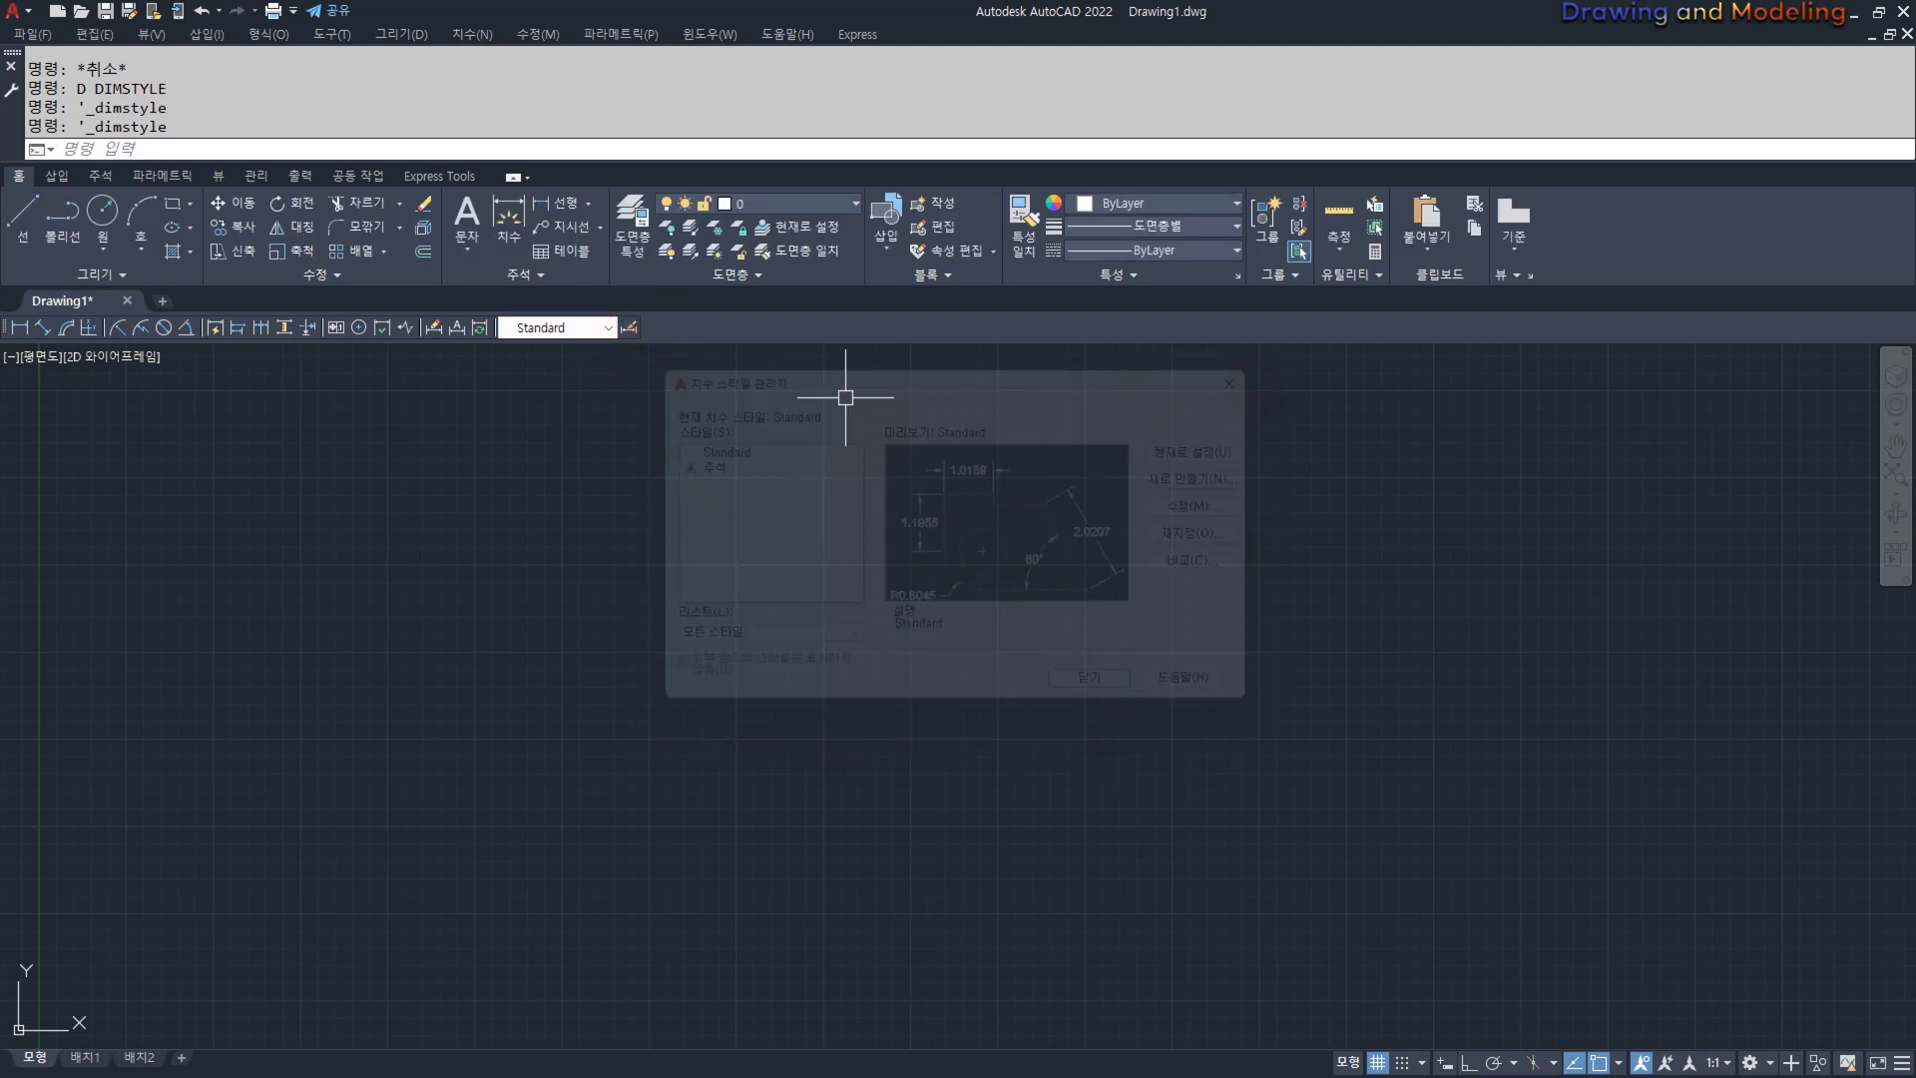
Check the list of available dimension styles and keep Standard as the current style.
mouse_move(498, 306)
left_mouse_down()
mouse_move(498, 347)
mouse_move(645, 314)
mouse_move(480, 351)
left_mouse_up()
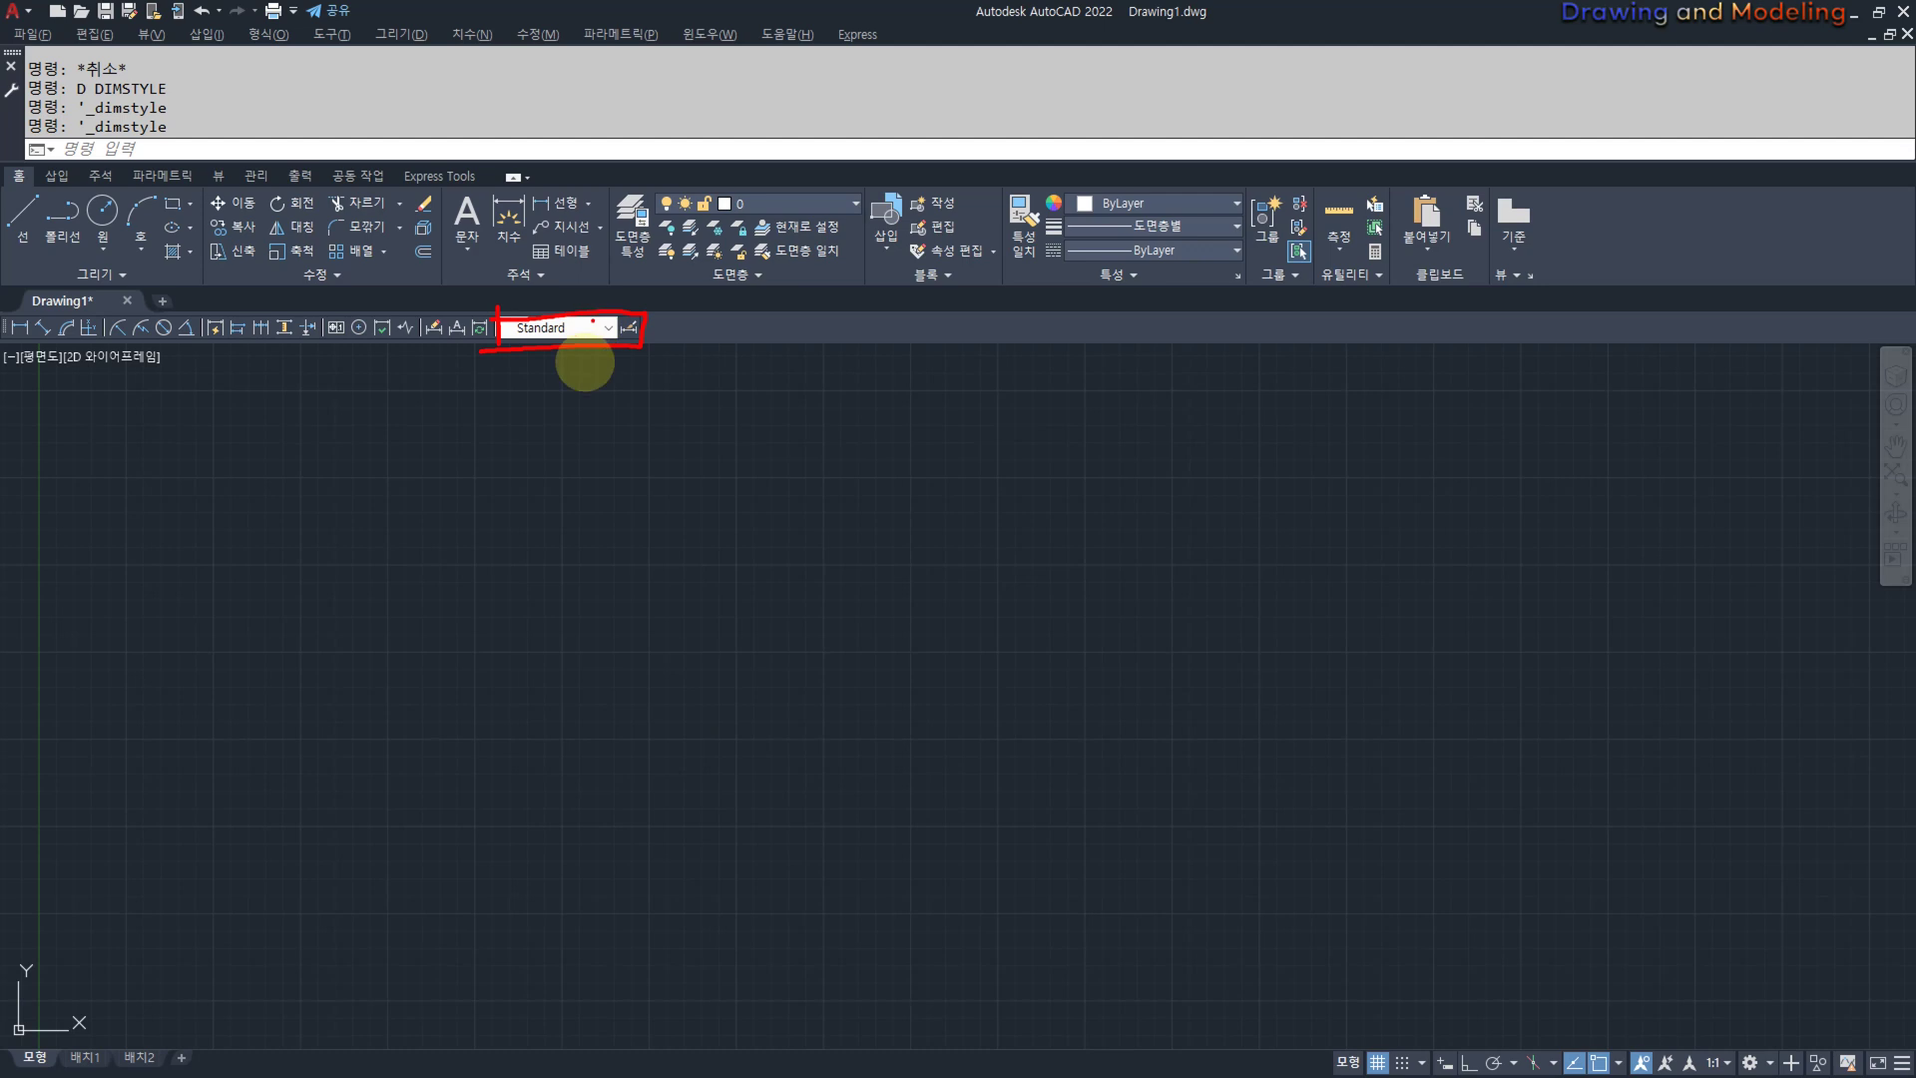
left_click(604, 327)
left_click(547, 349)
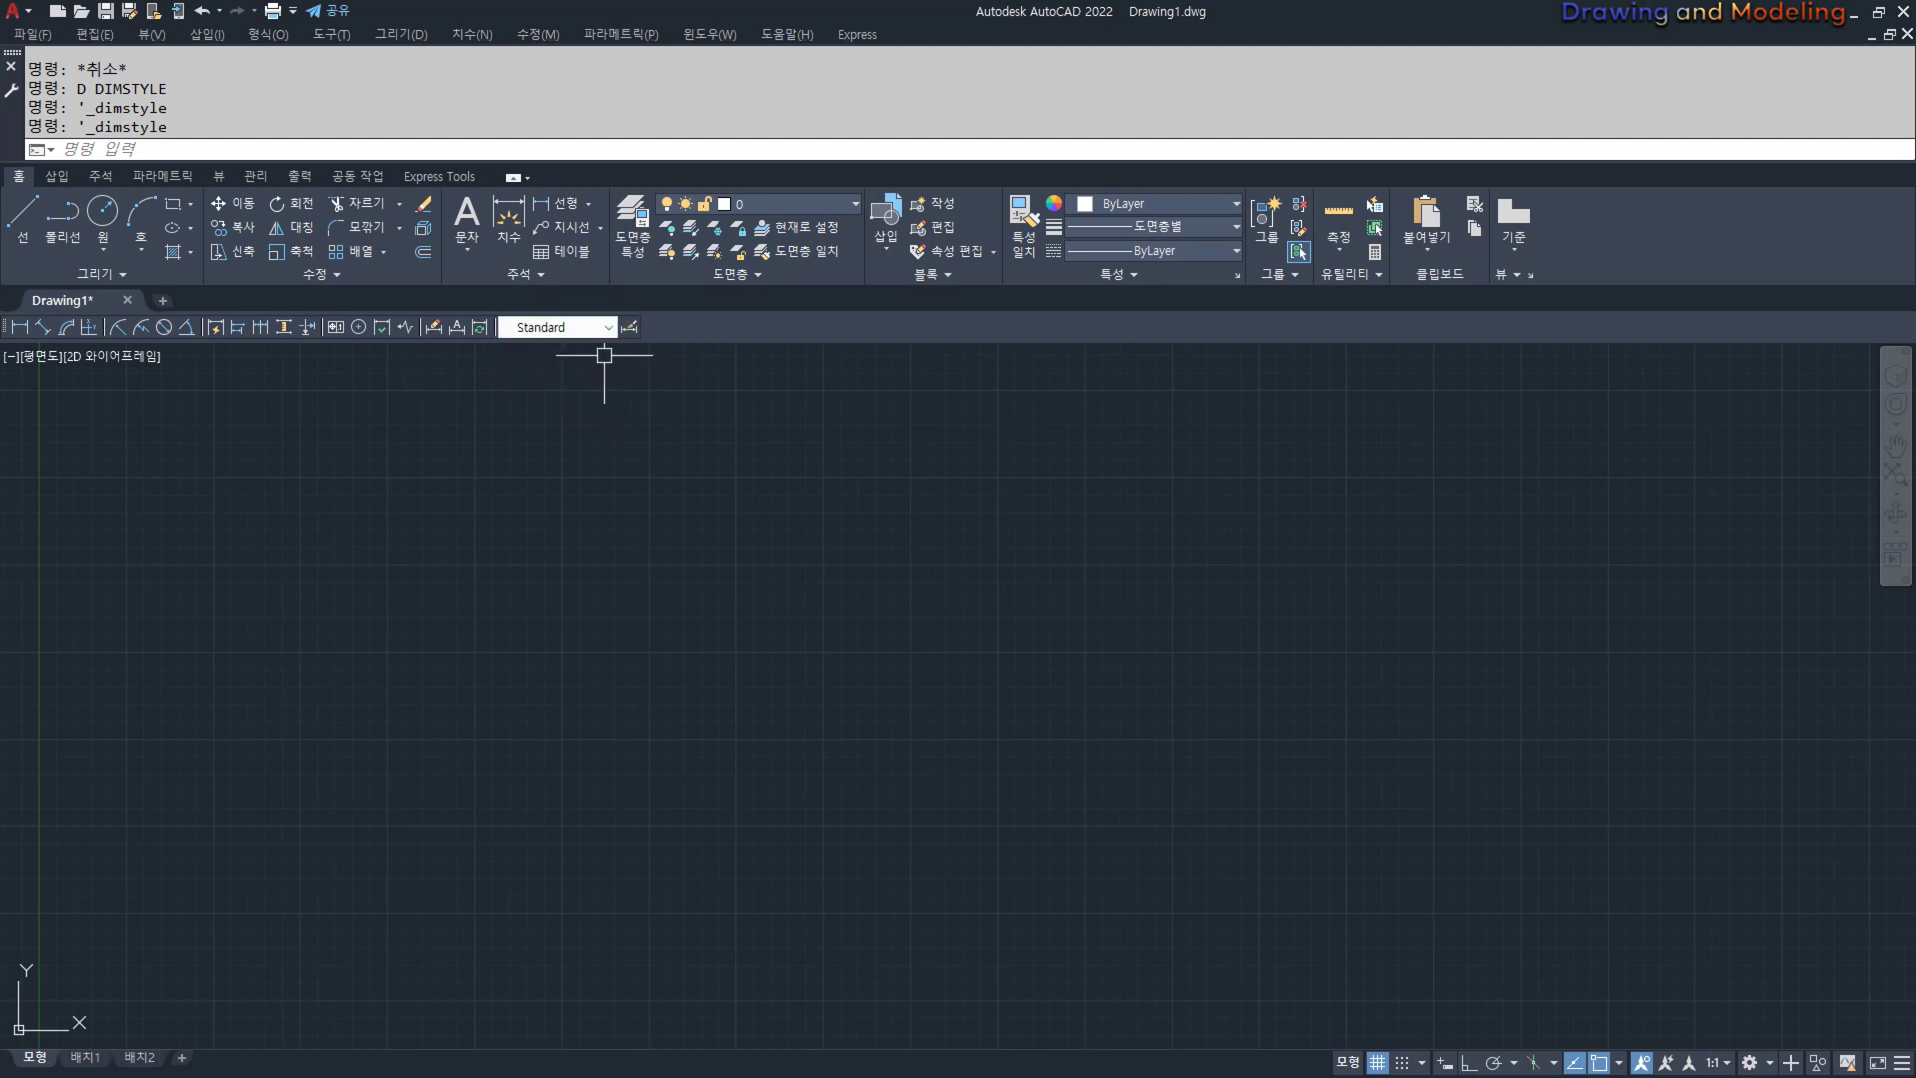
left_click(610, 327)
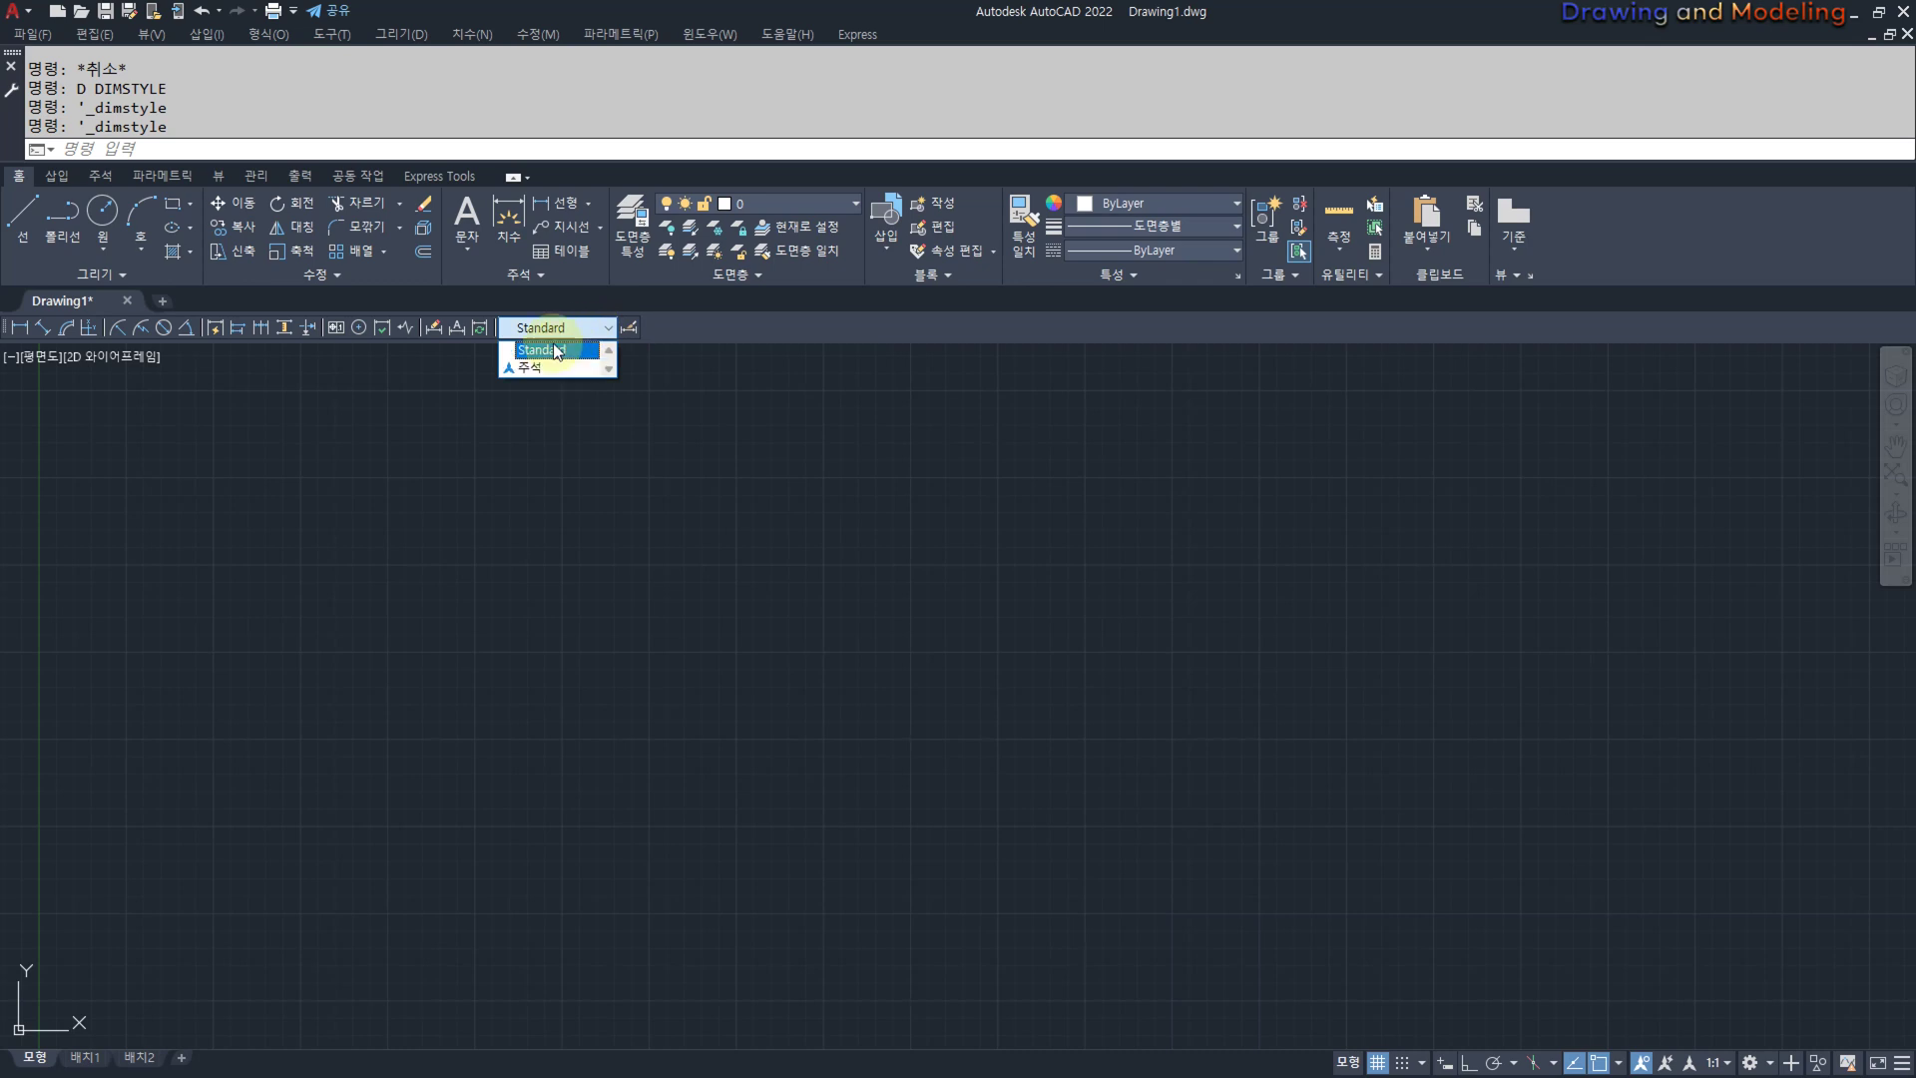
left_click(565, 341)
left_click(546, 274)
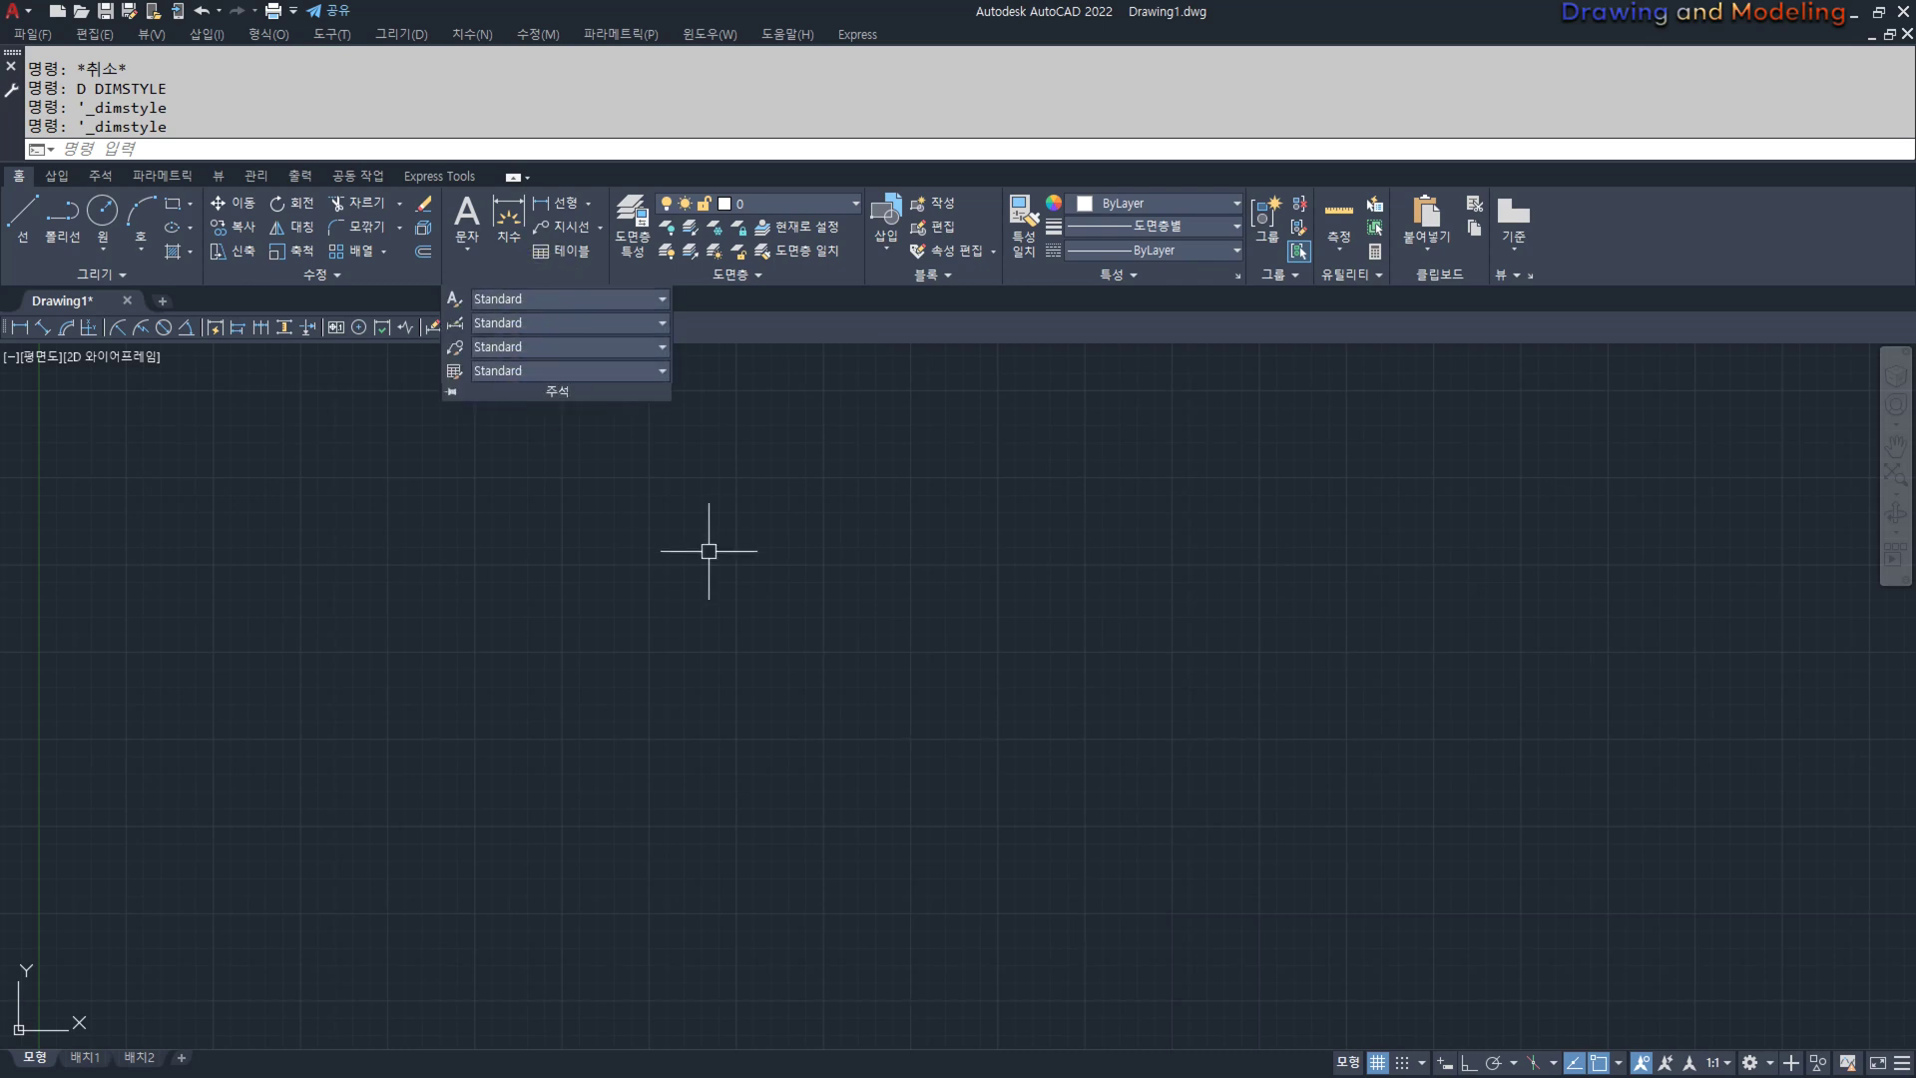
key("Escape")
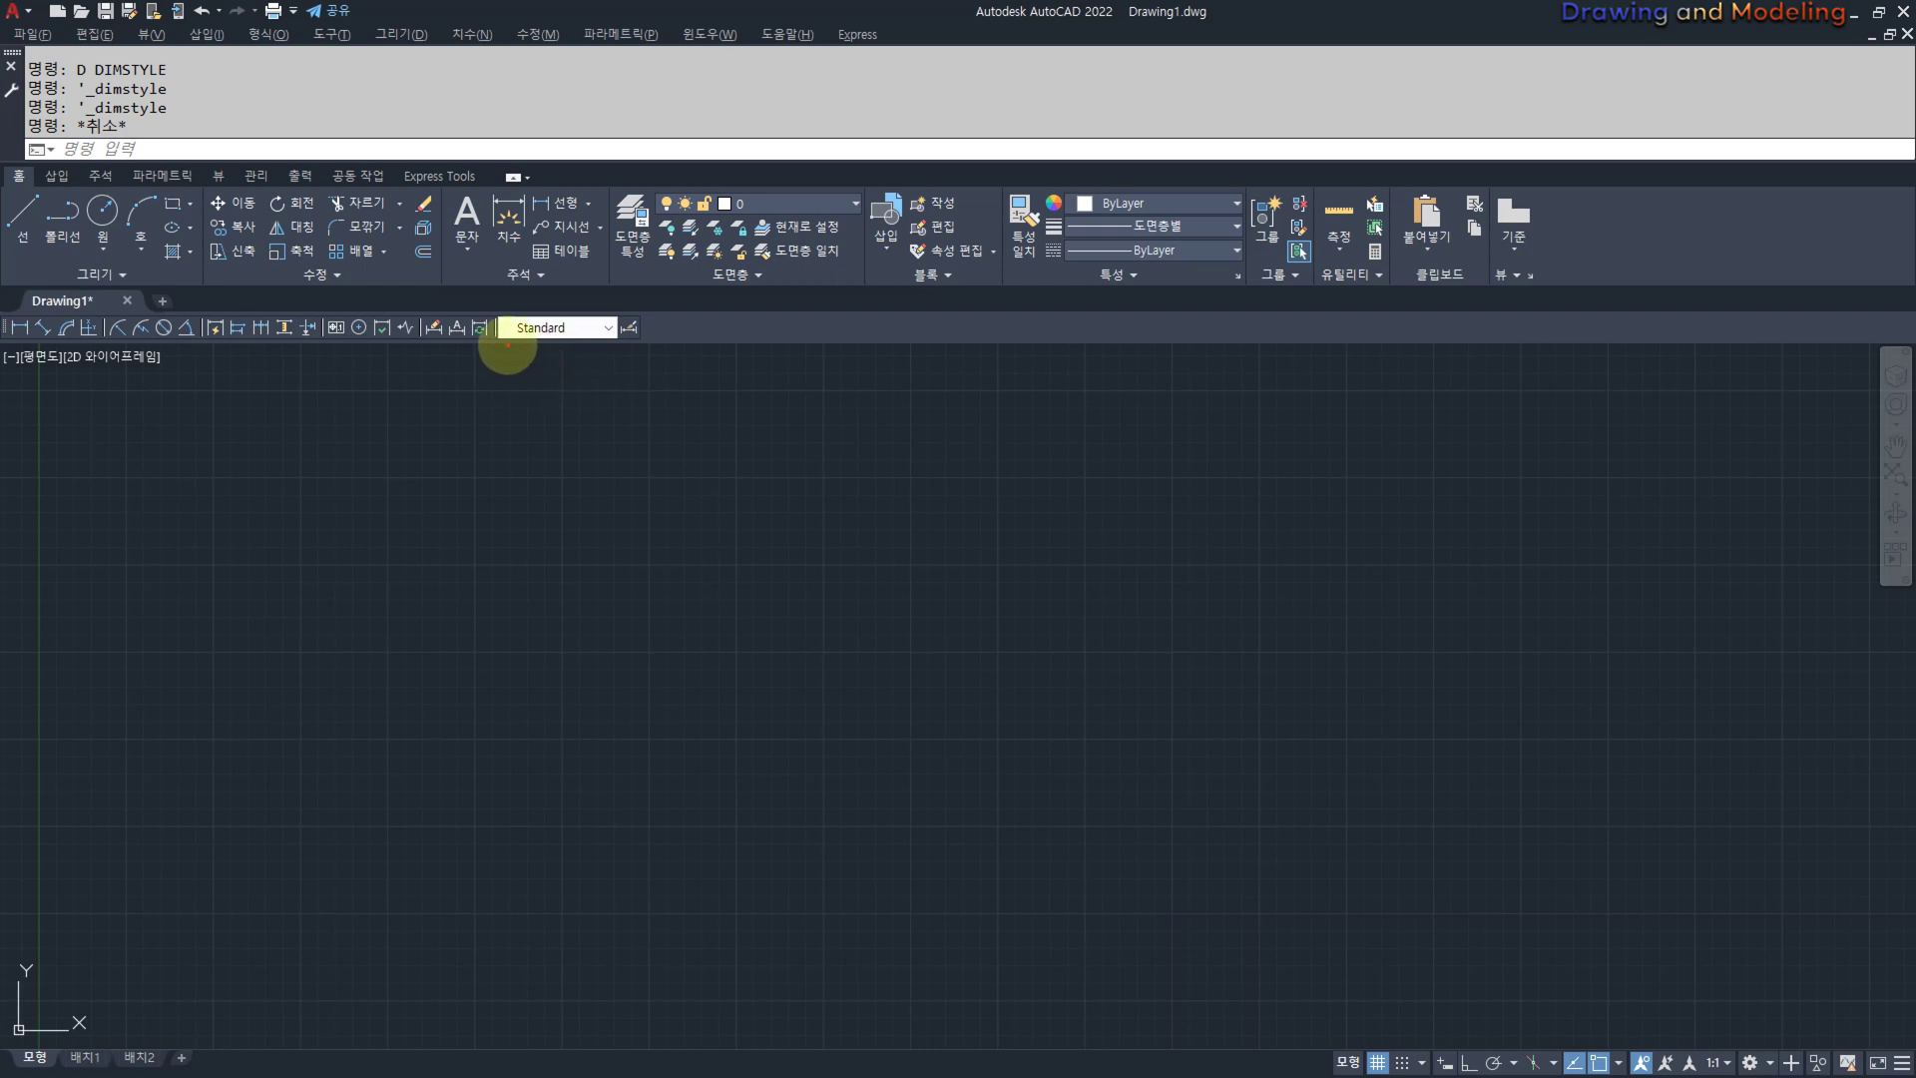
mouse_move(495, 349)
left_mouse_down()
mouse_move(611, 350)
mouse_move(599, 320)
mouse_move(494, 348)
left_mouse_up()
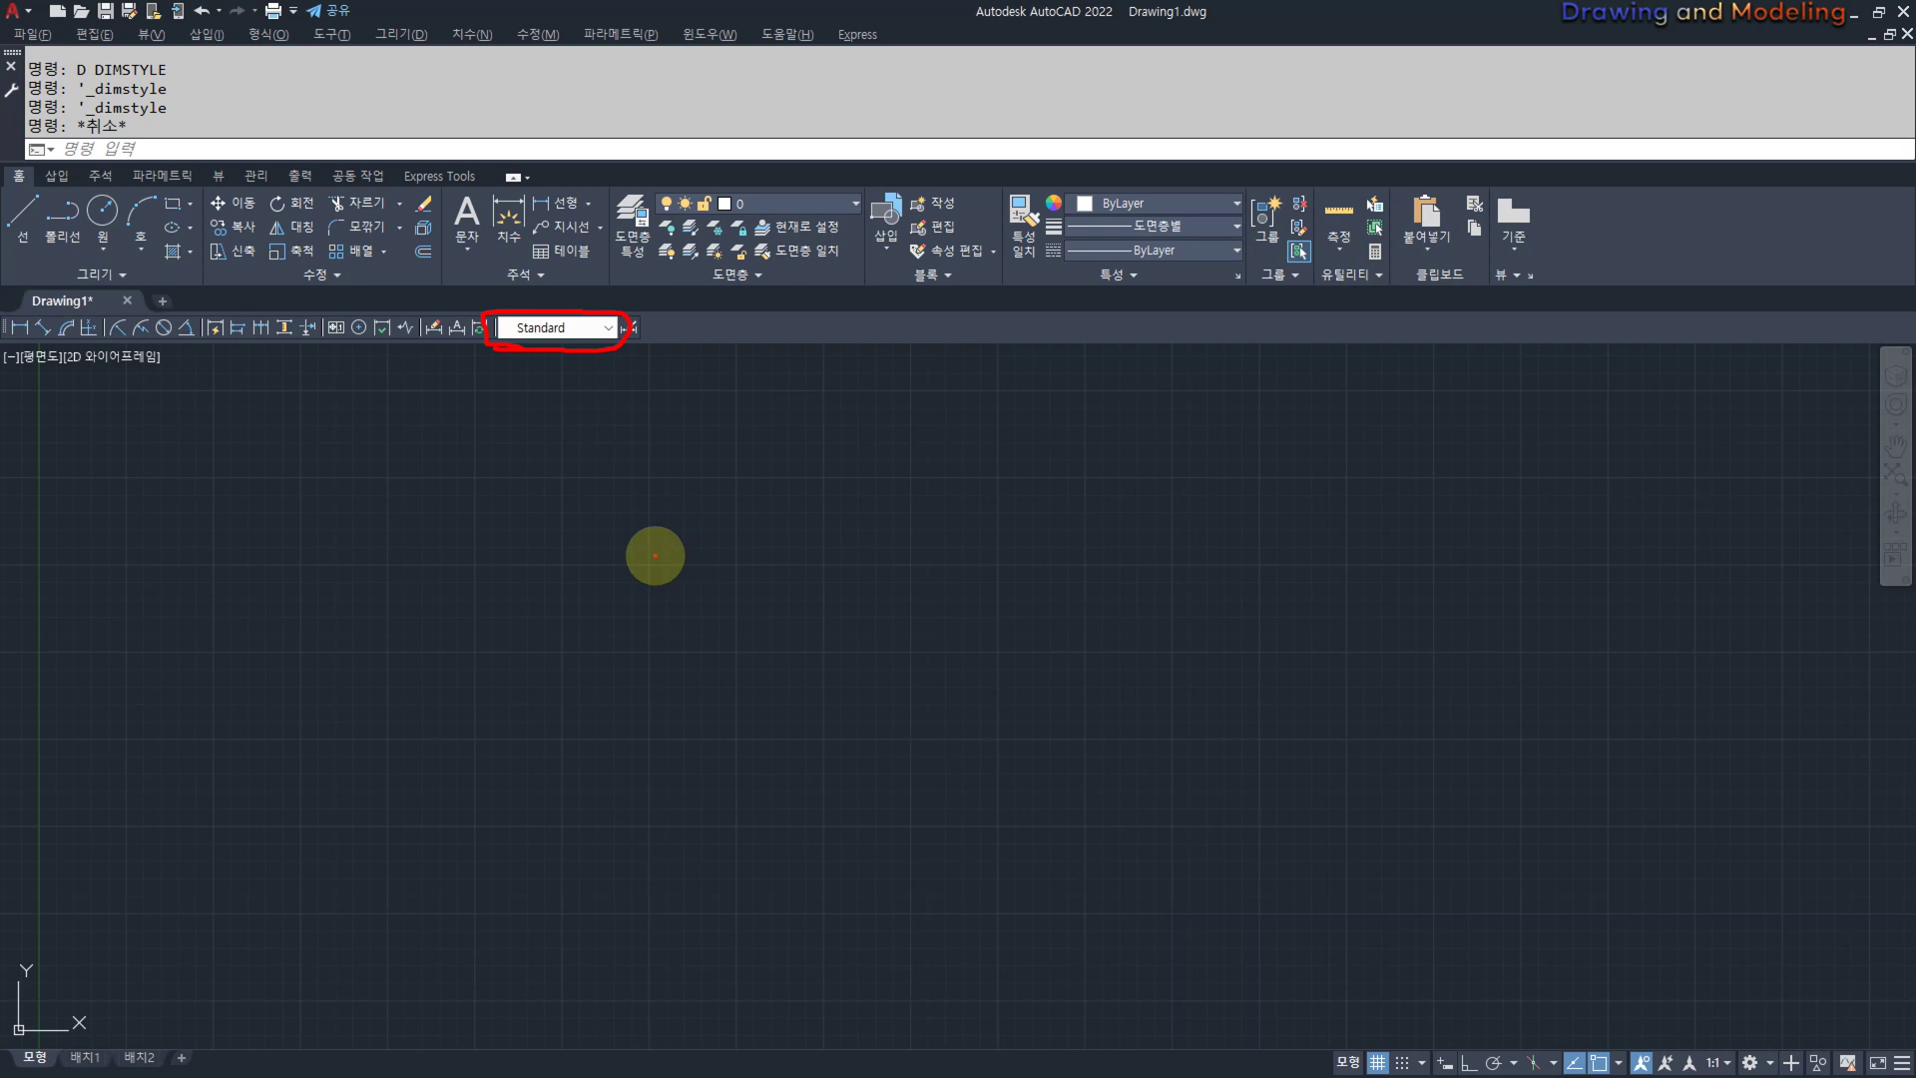
key("Escape")
key("ctrl+2")
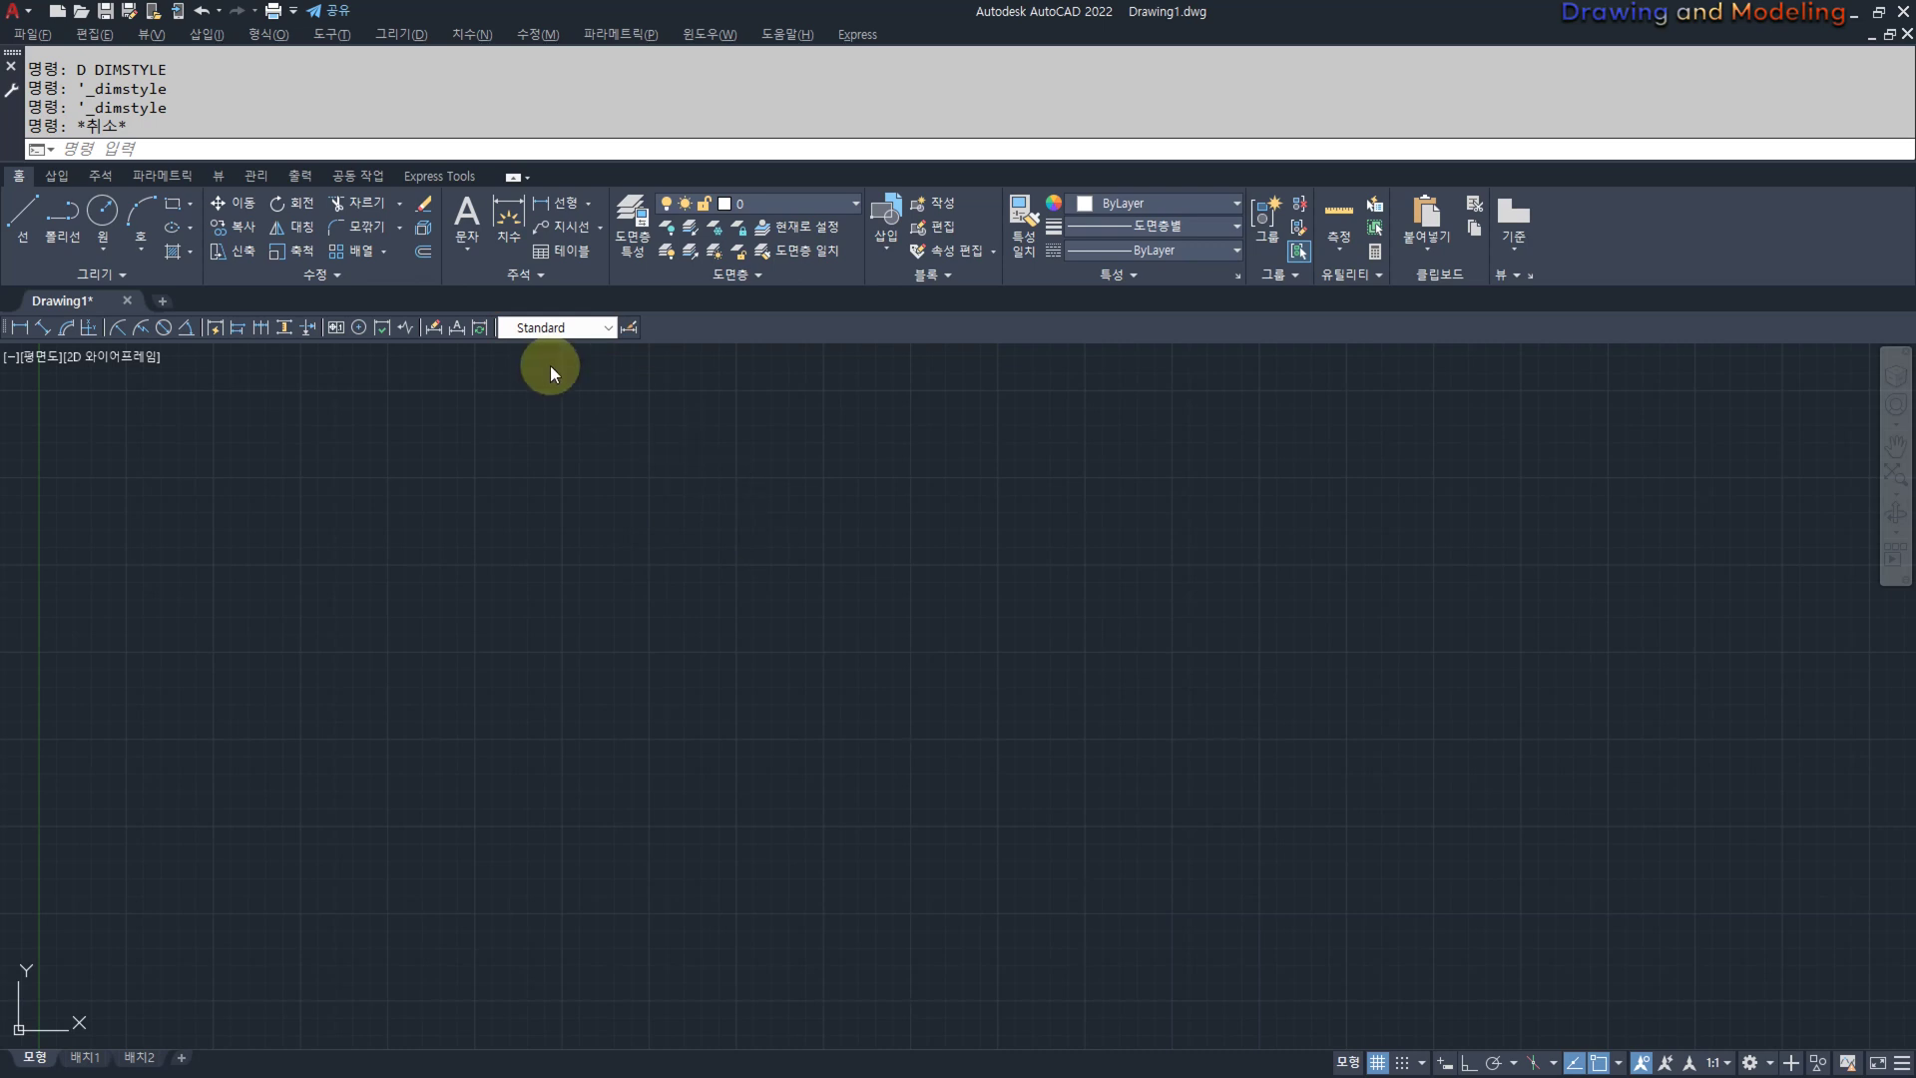
left_click_drag(501, 340, 577, 341)
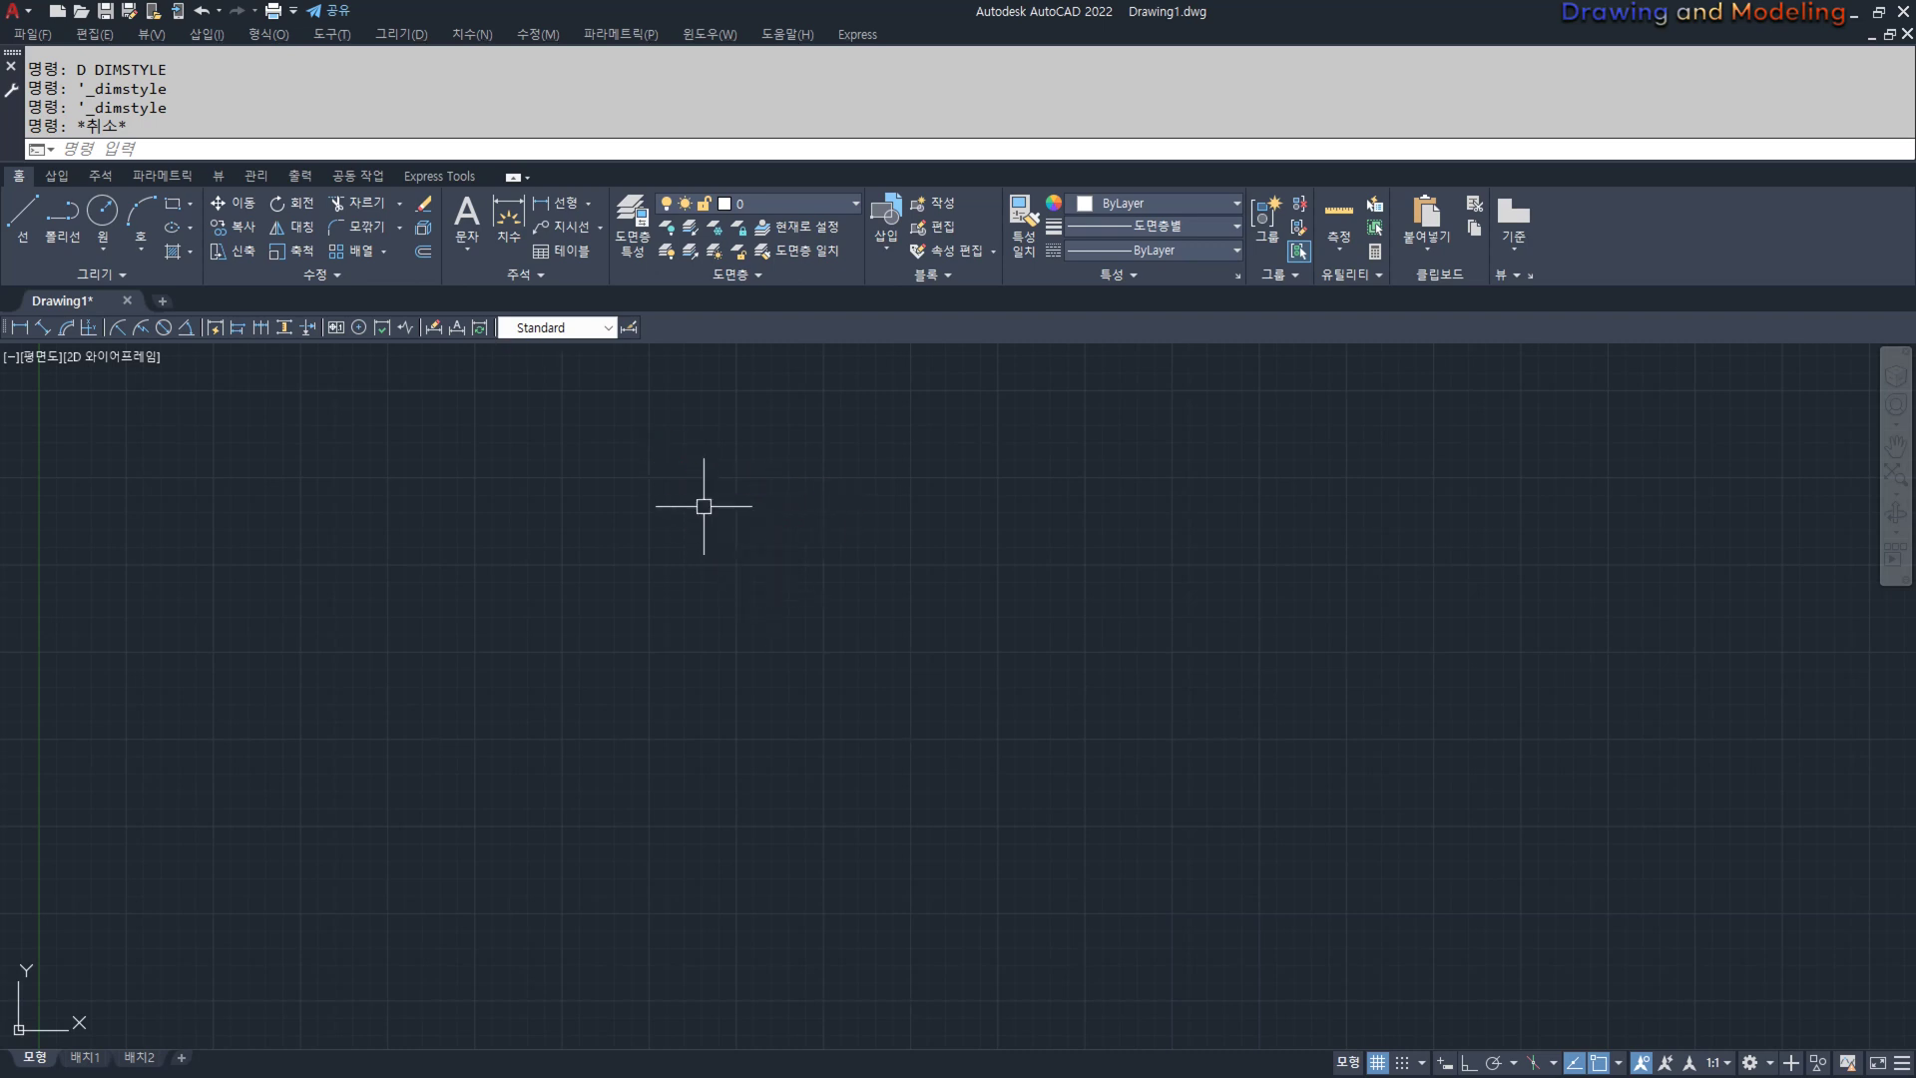
mouse_move(501, 342)
left_mouse_down()
mouse_move(618, 342)
mouse_move(530, 351)
mouse_move(579, 354)
left_mouse_up()
Check the drawing units settings, including the insertion scale unit, and leave them unchanged.
type("UN")
key("Return")
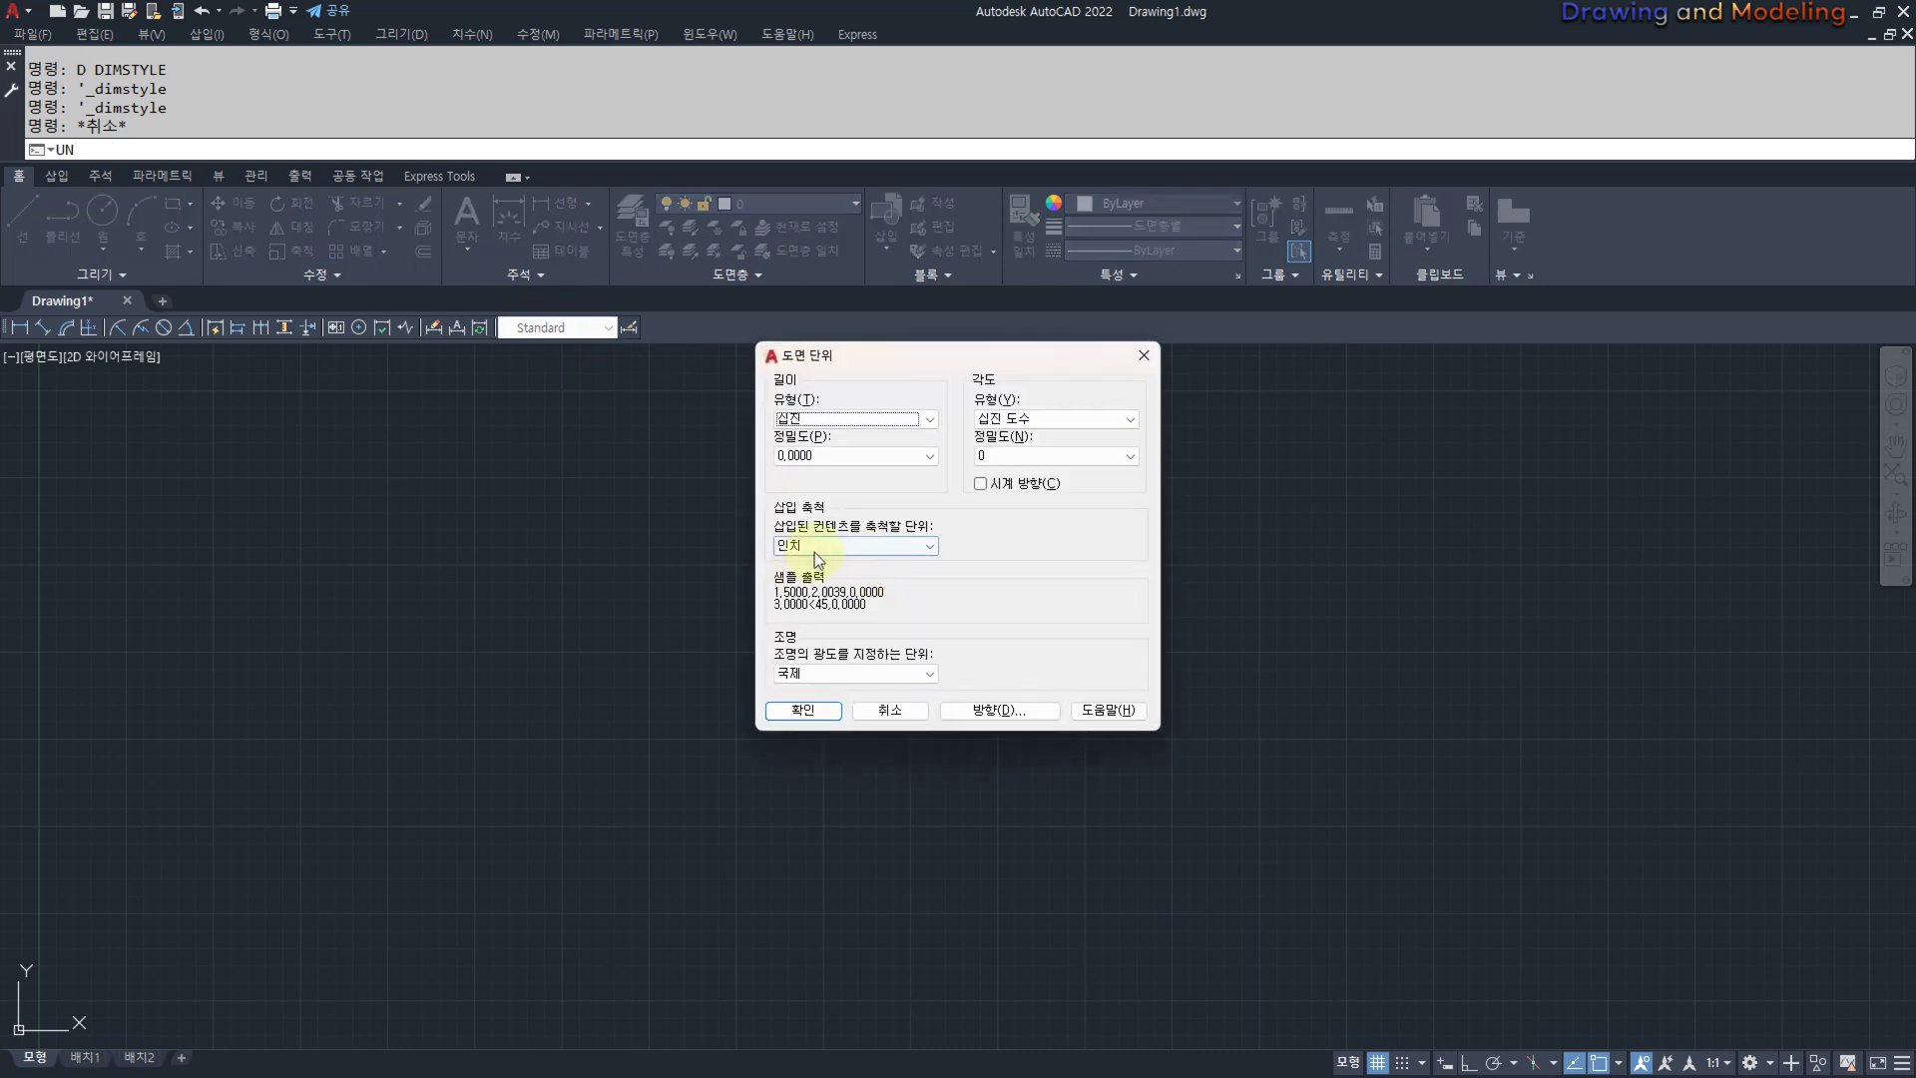
key("Escape")
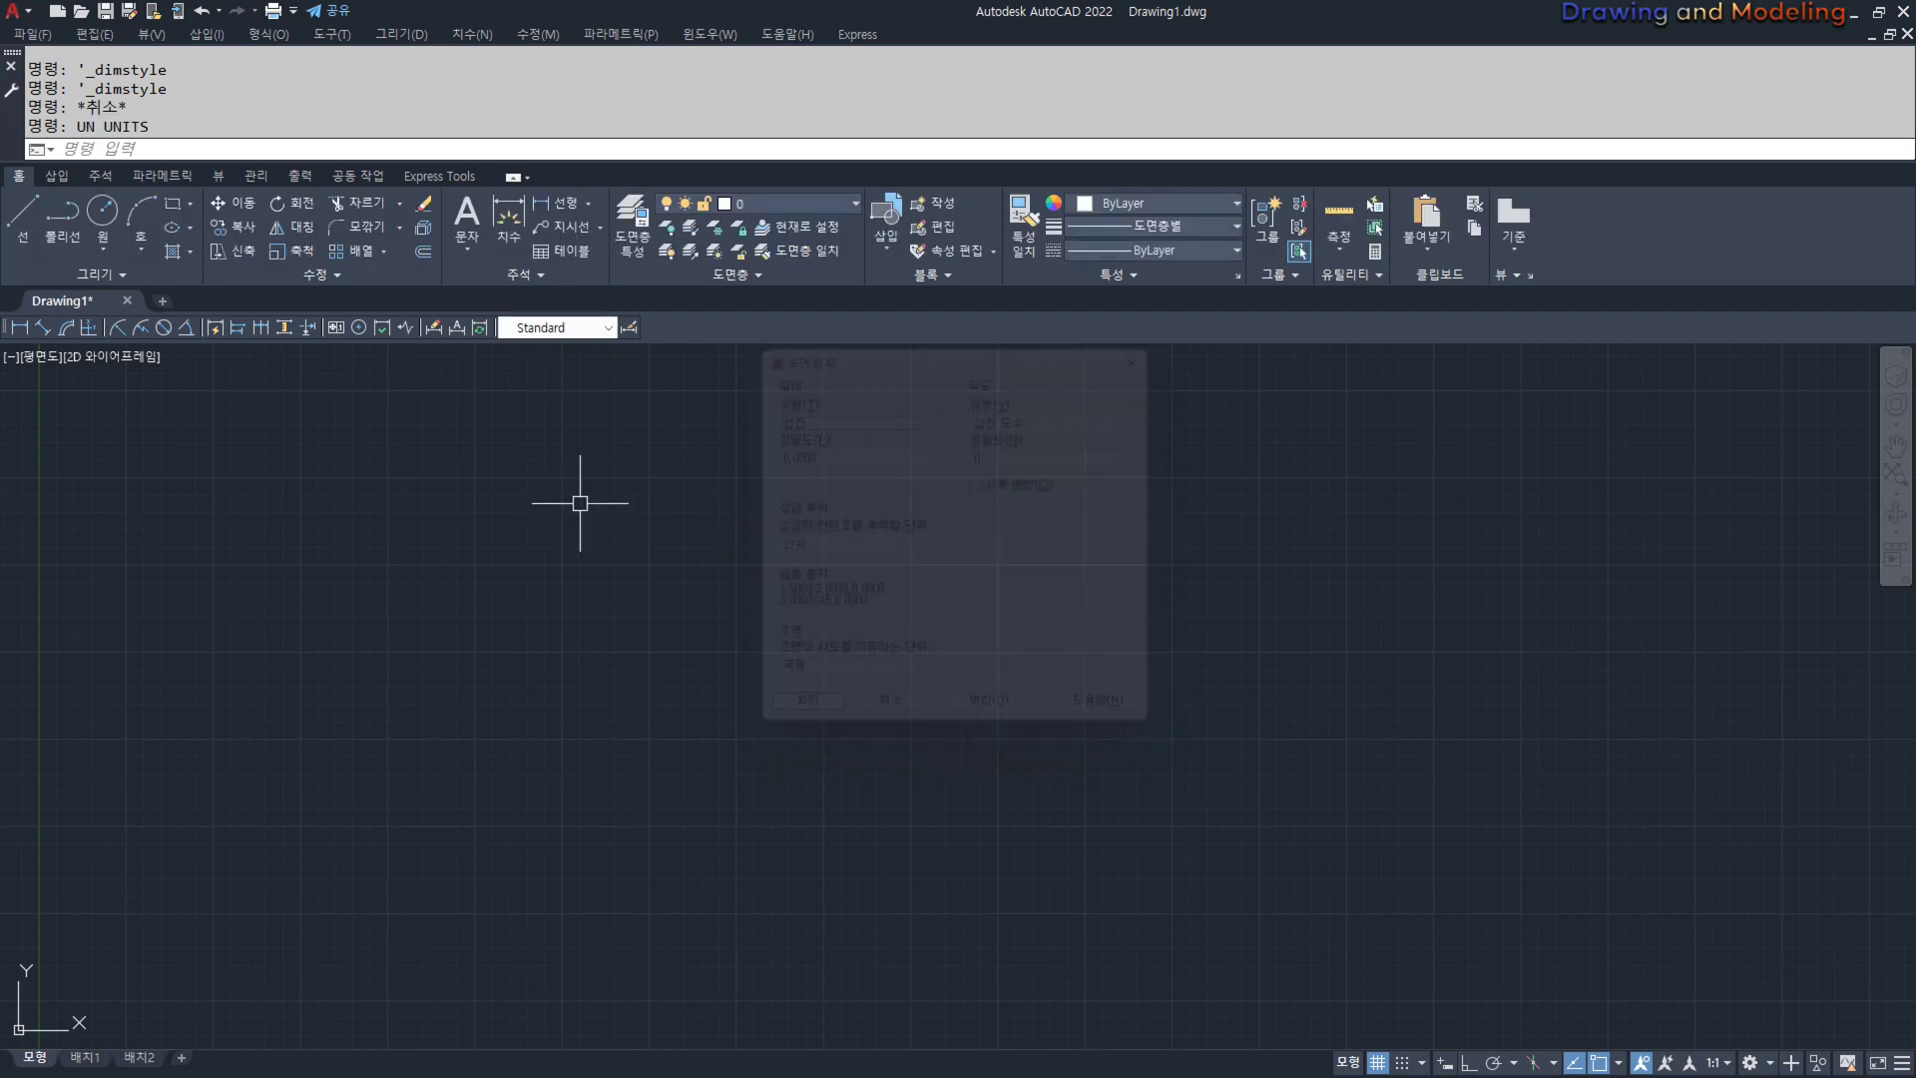
Create a new drawing from the acadiso.dwt template and close Drawing1 without saving its changes.
left_click(15, 12)
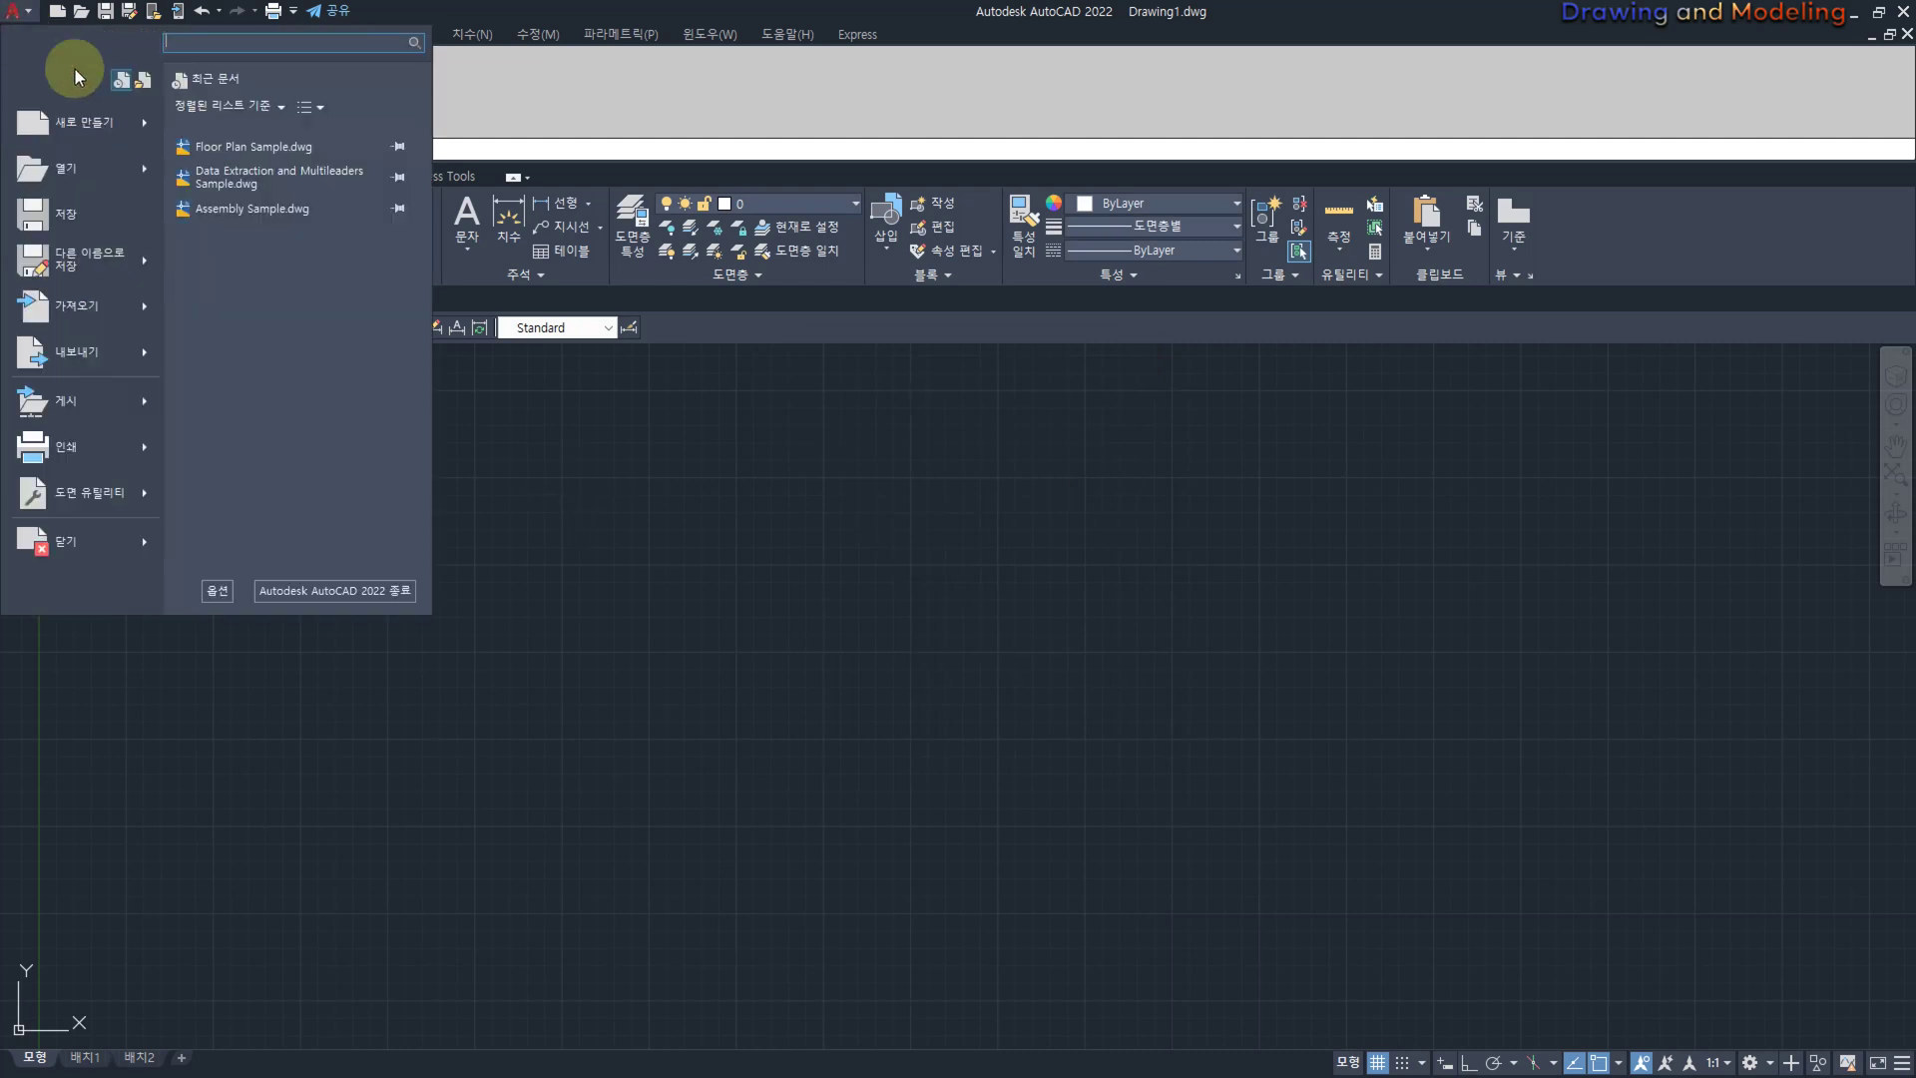
left_click(71, 125)
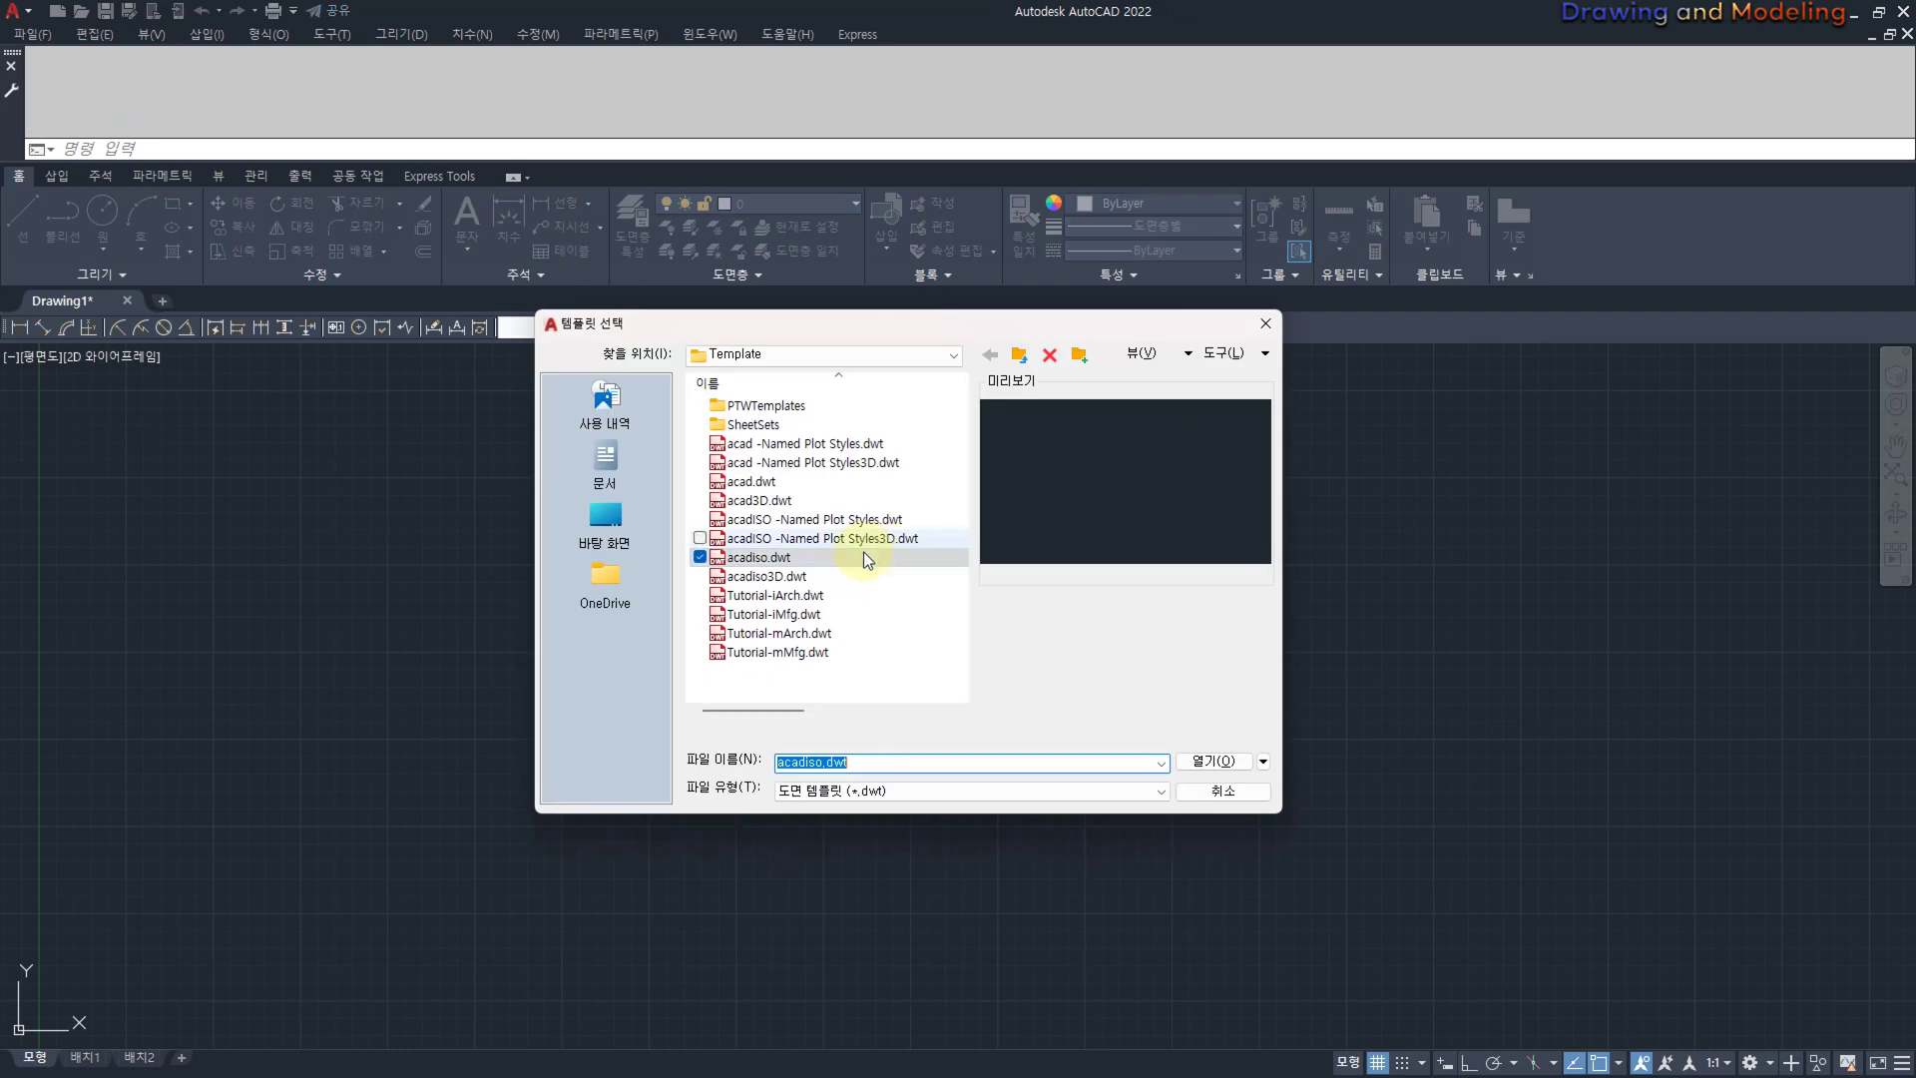
left_click(762, 559)
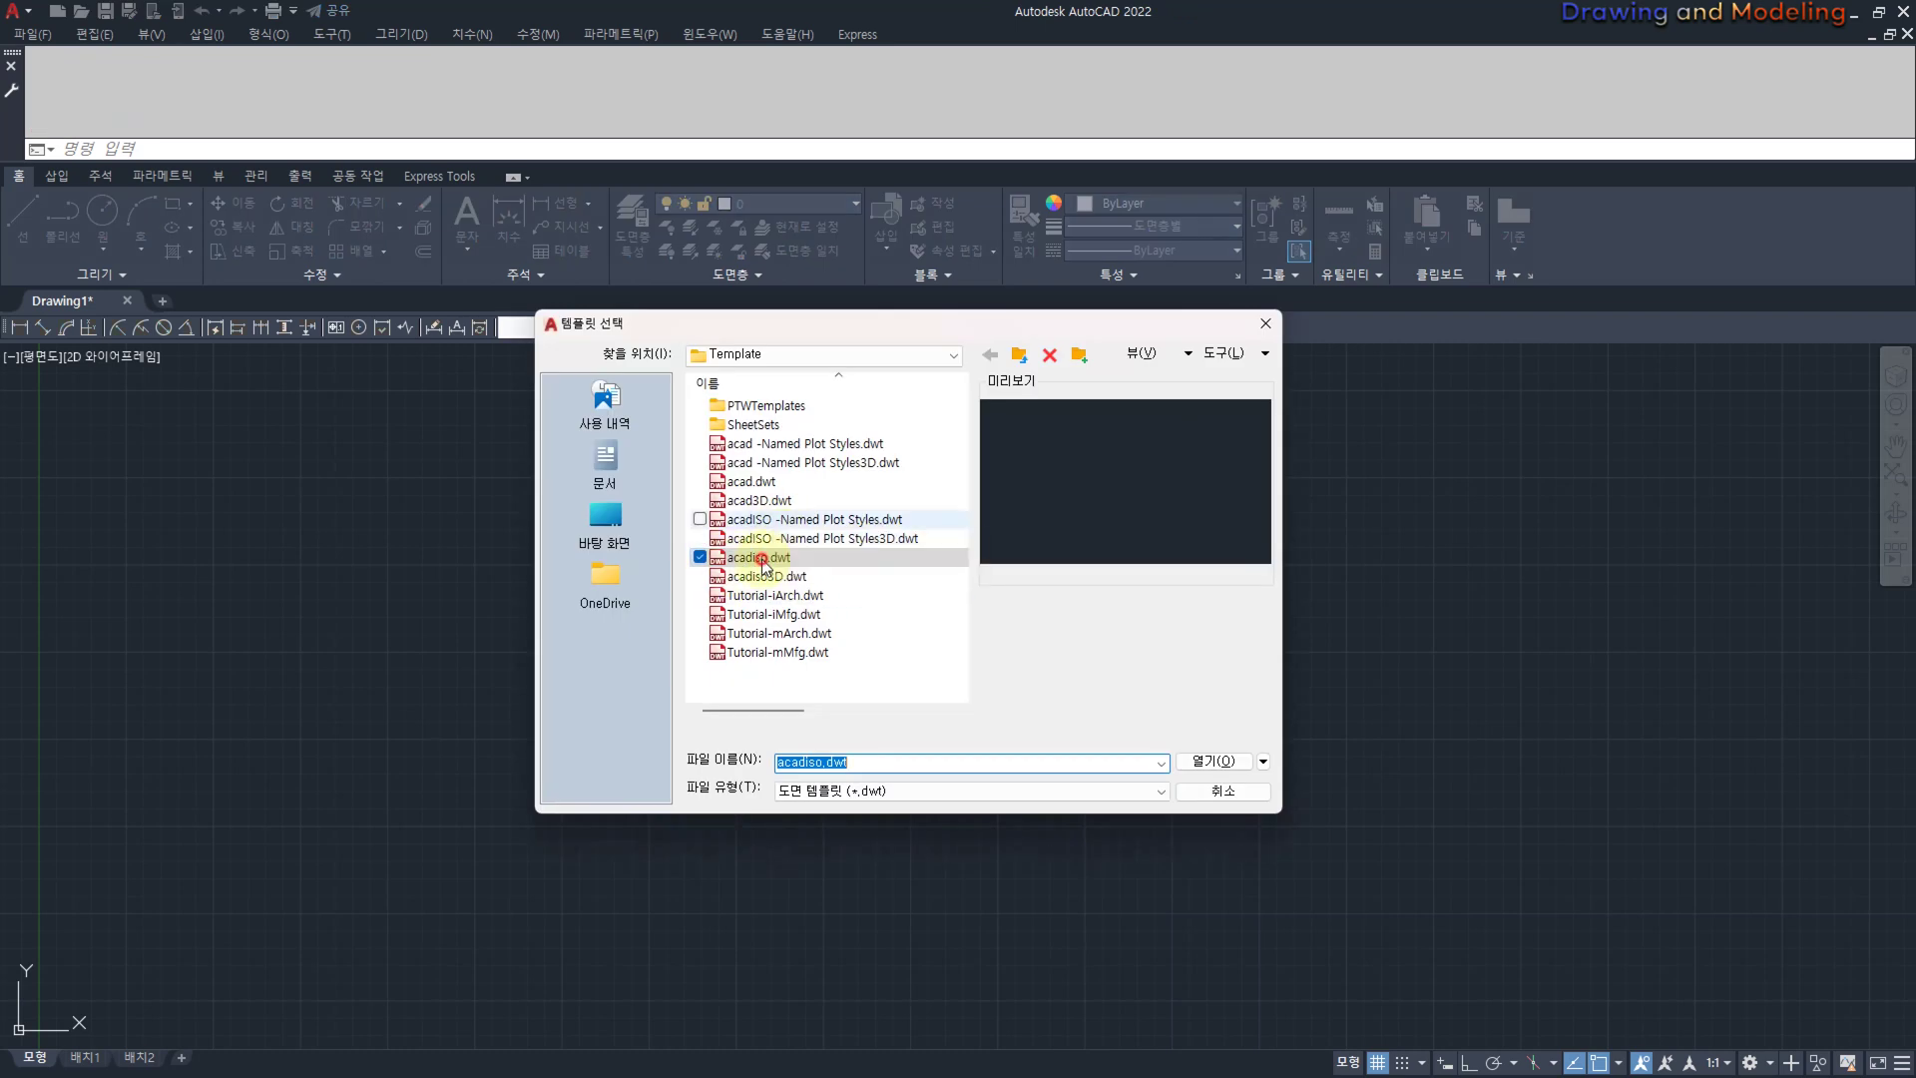
left_click(1213, 761)
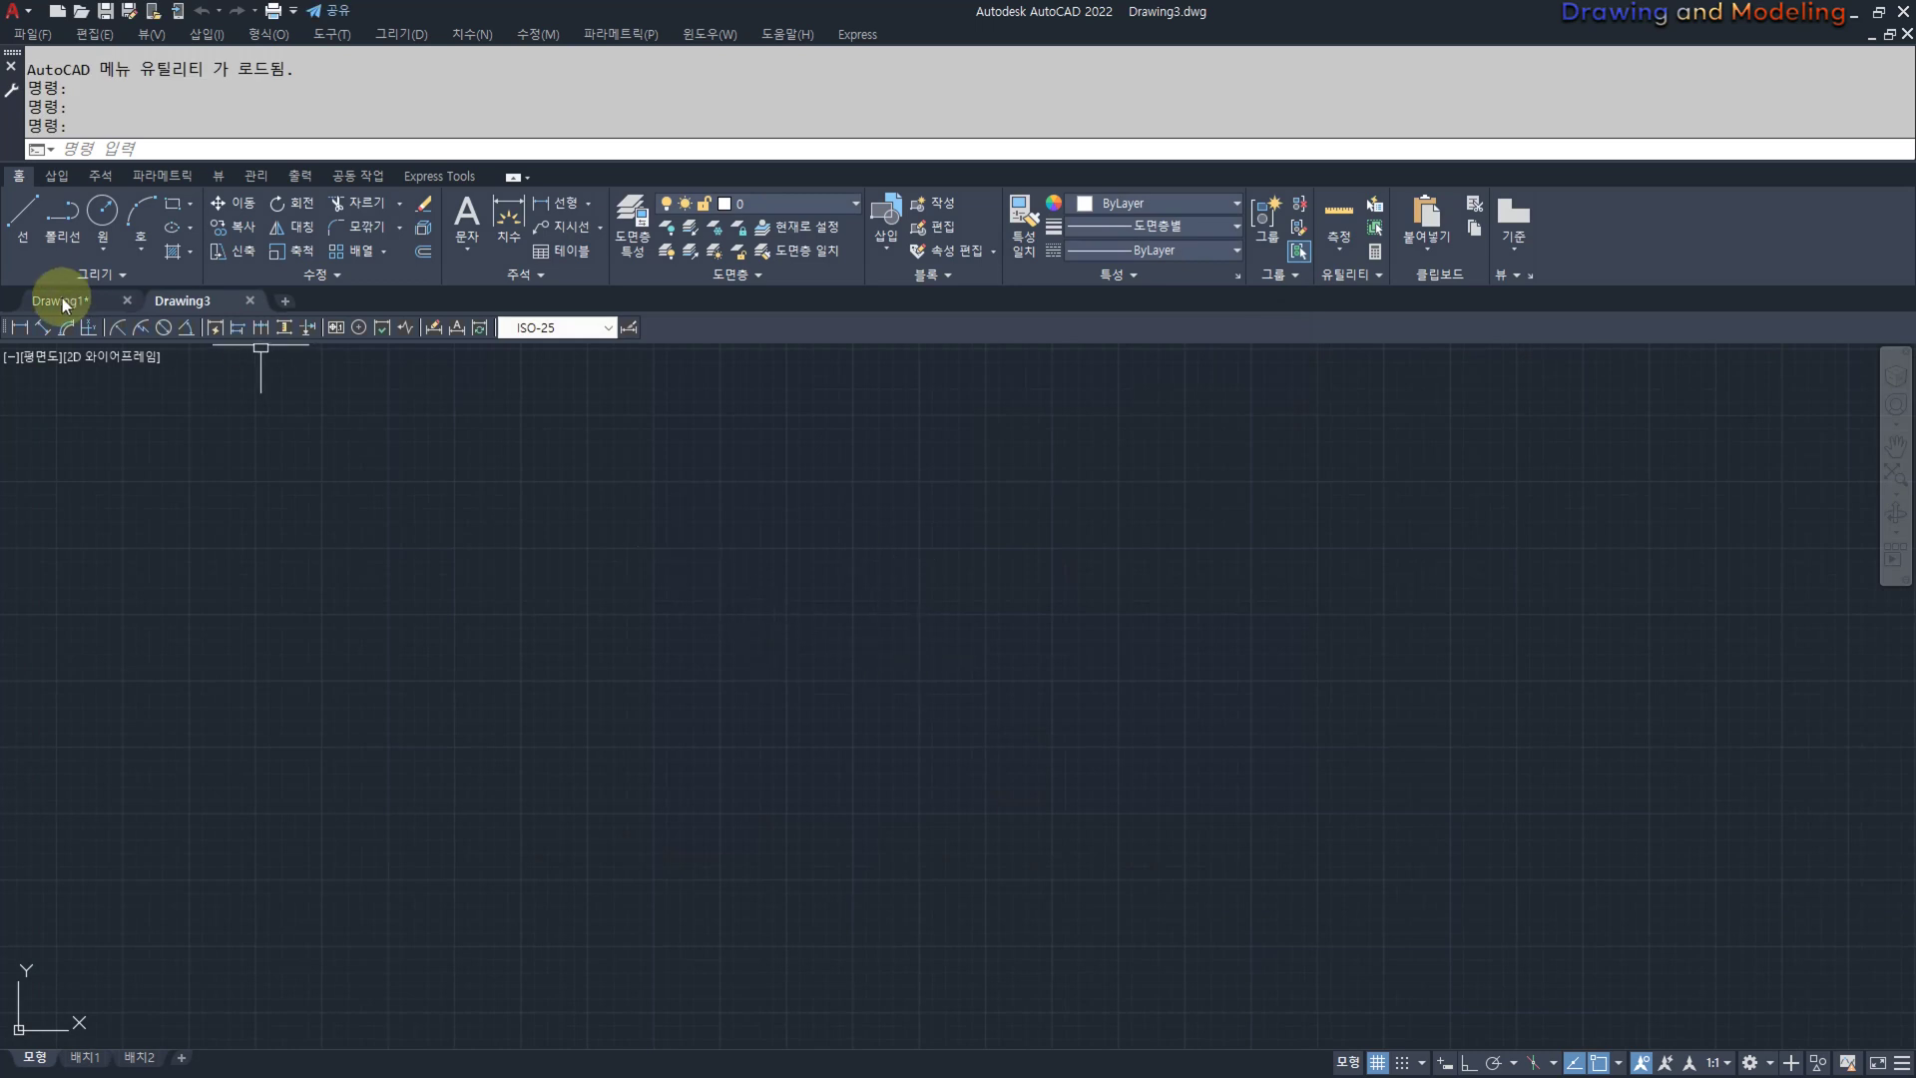
left_click(128, 300)
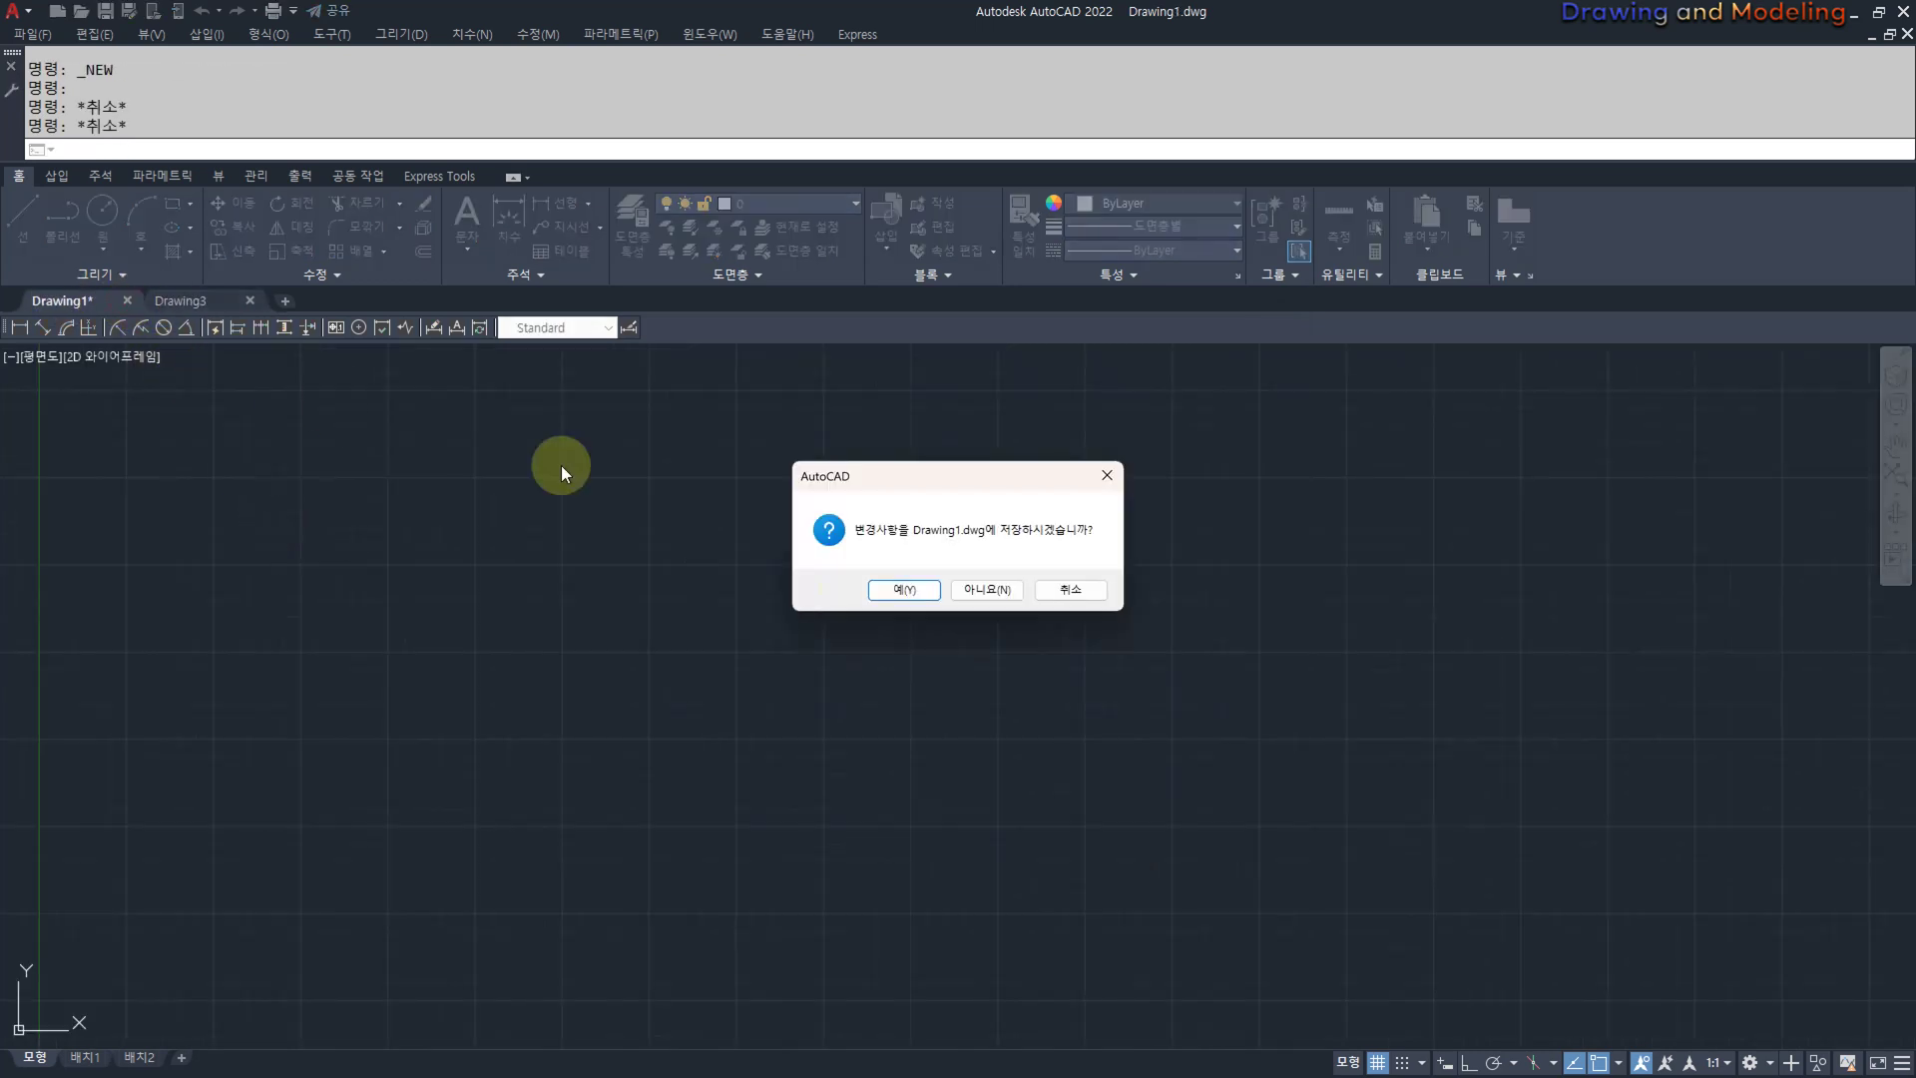
left_click(988, 590)
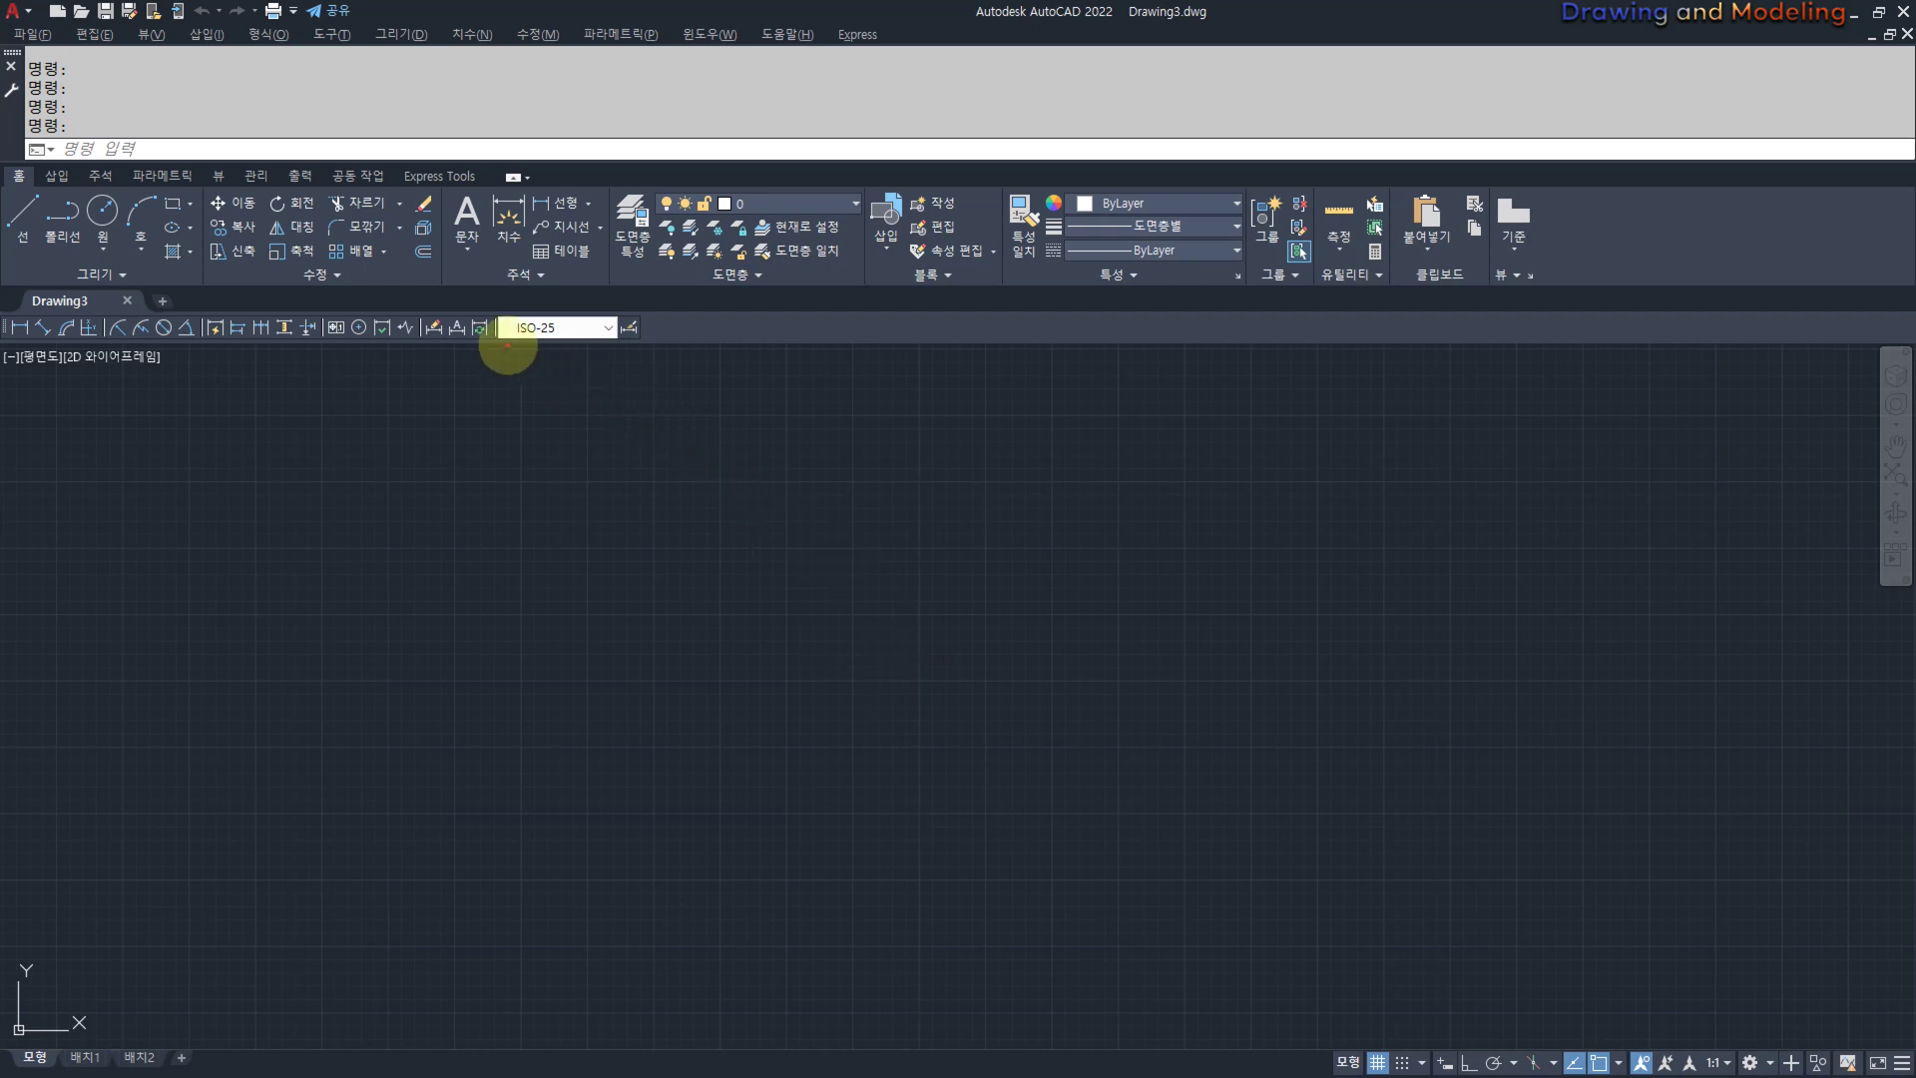
Check which dimension style is current in the new drawing.
left_click_drag(498, 341, 613, 341)
mouse_move(502, 317)
left_mouse_down()
mouse_move(506, 346)
mouse_move(556, 342)
mouse_move(503, 343)
mouse_move(565, 287)
left_mouse_up()
left_click(552, 276)
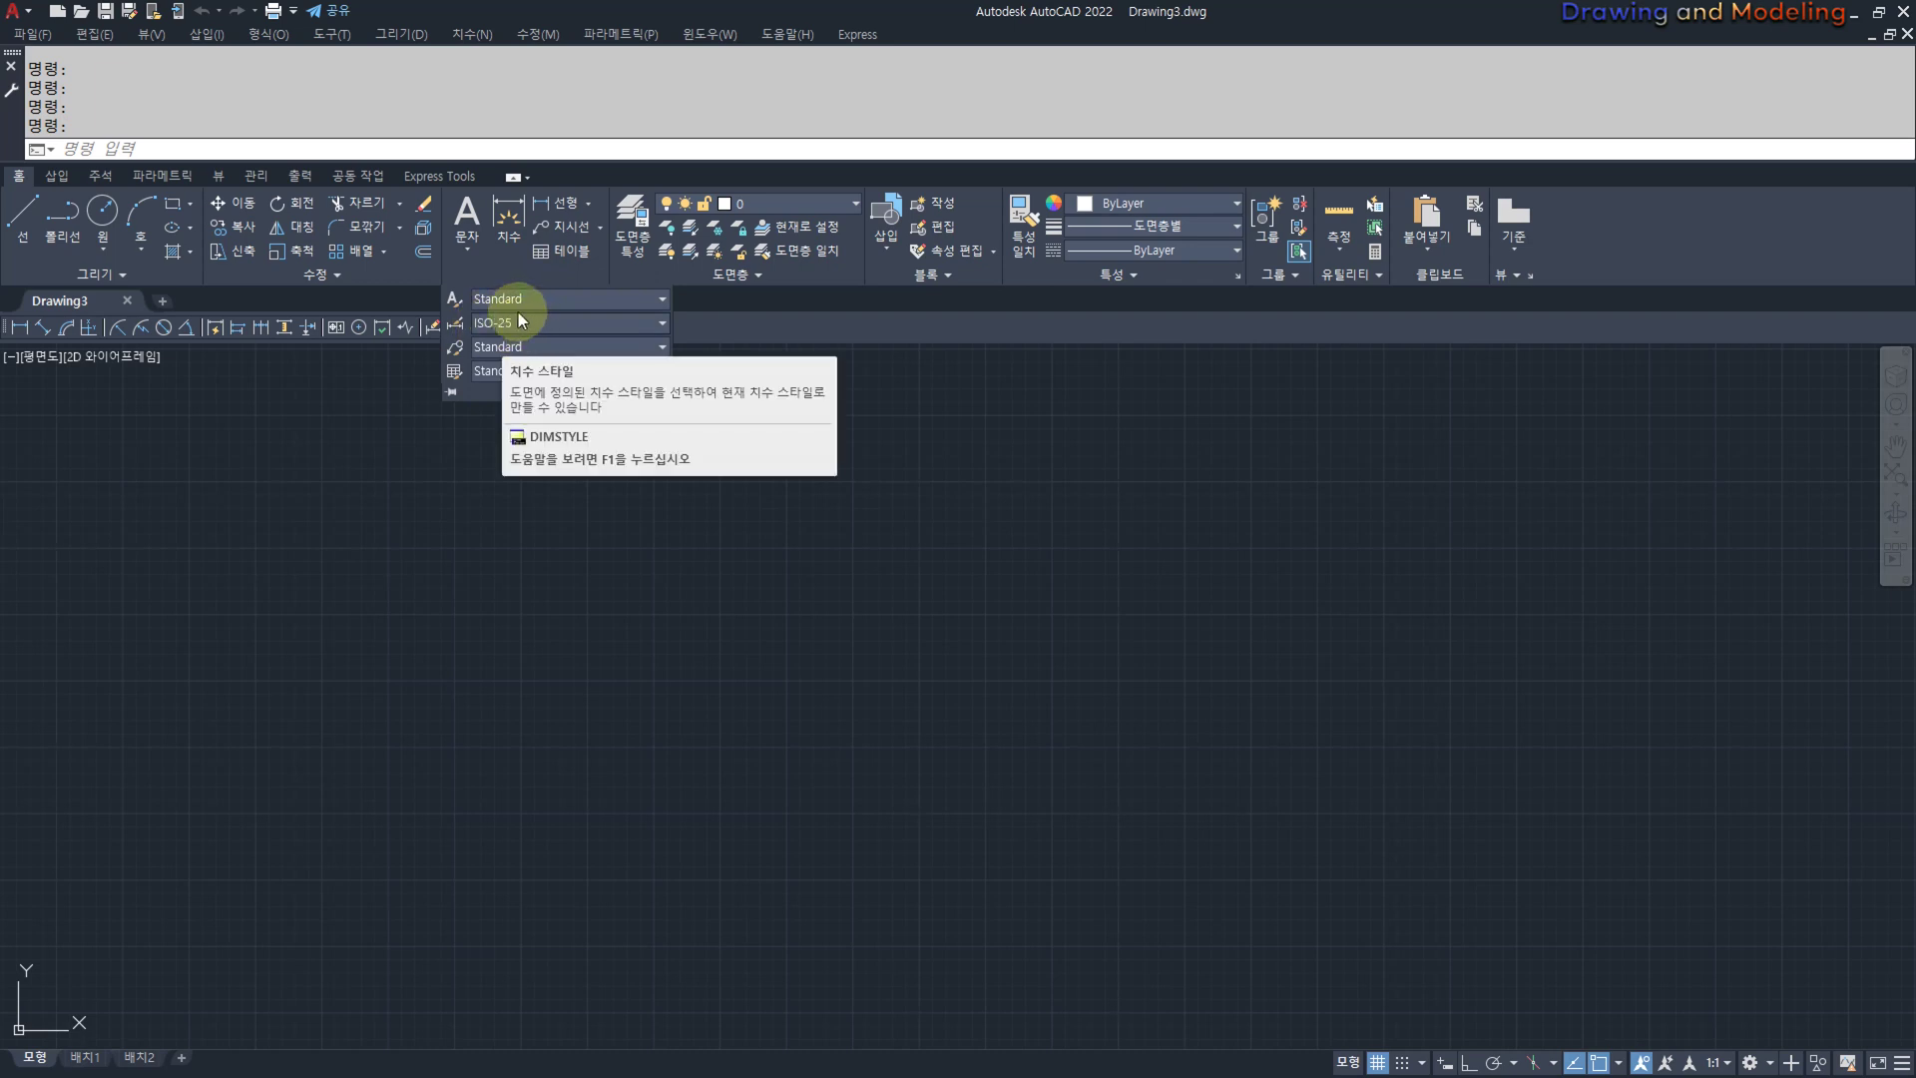
key("Escape")
key("Escape")
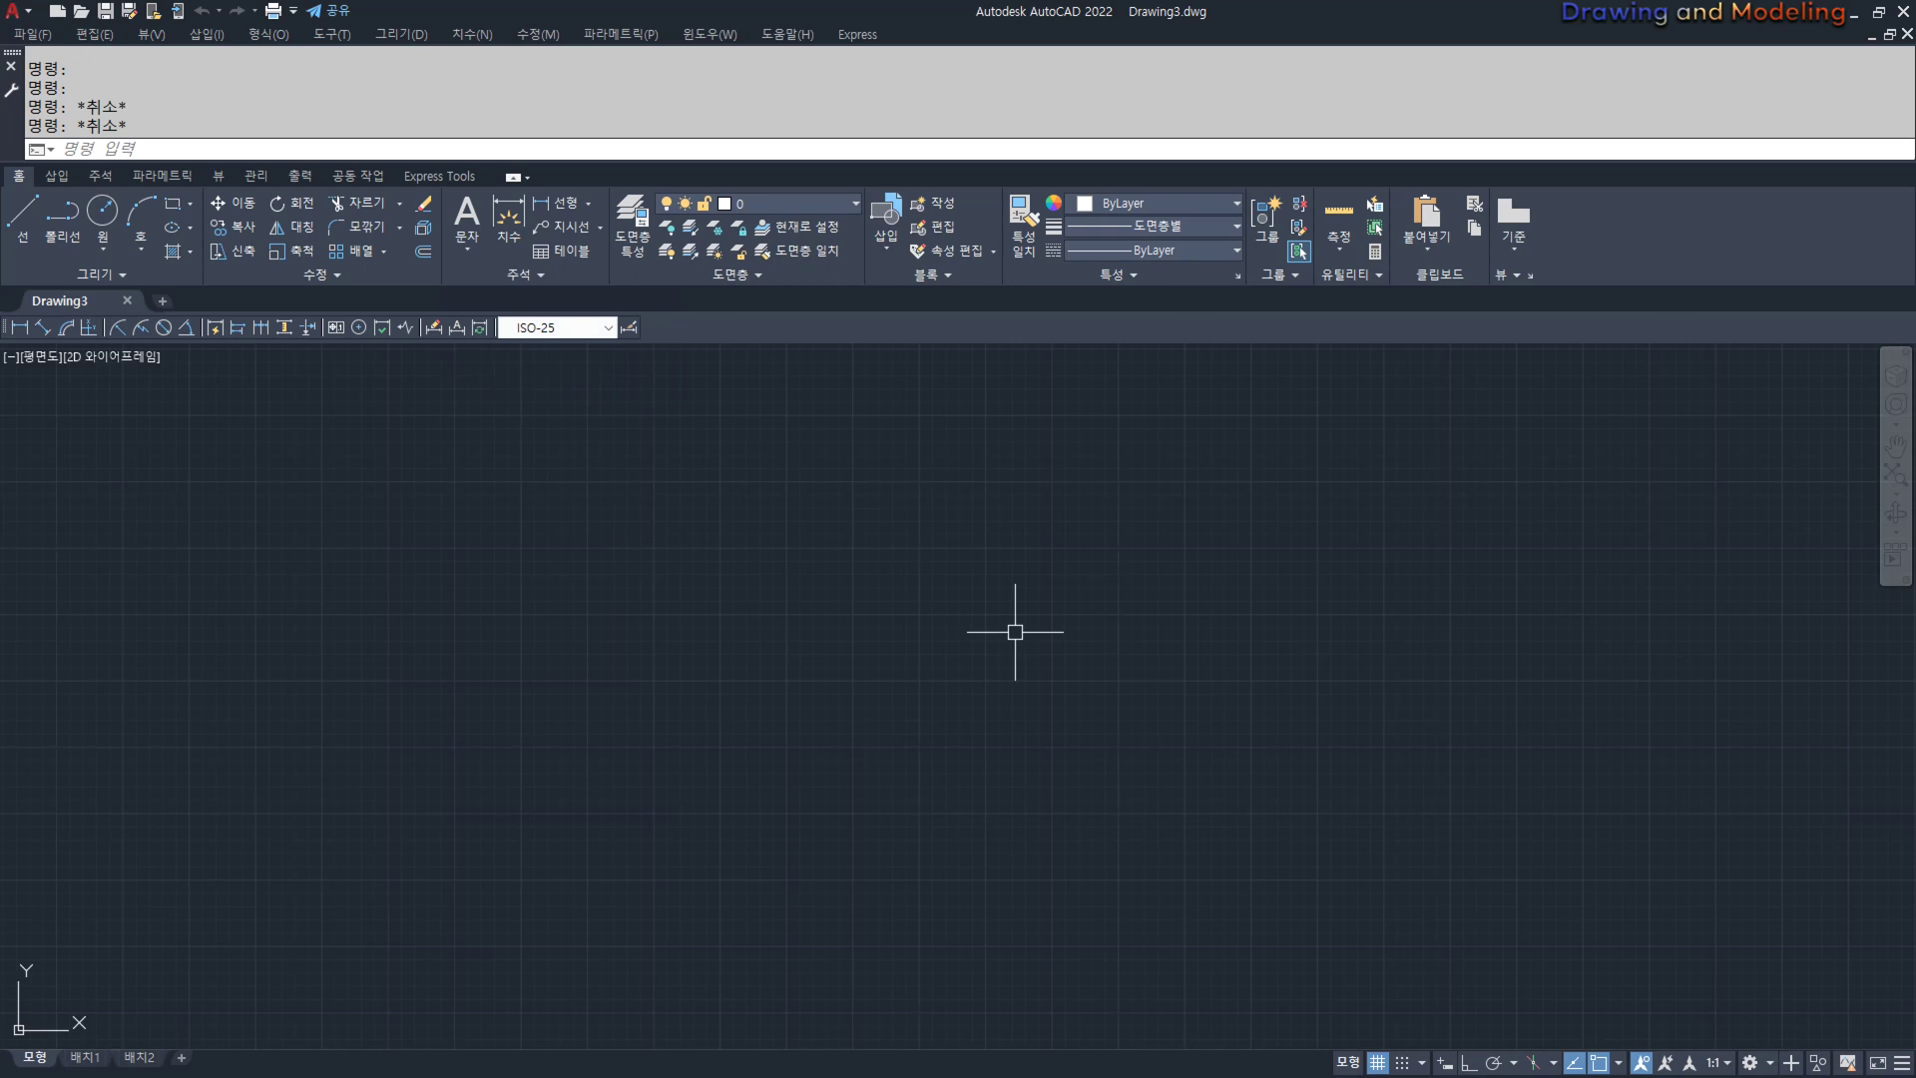
Compare the Standard and ISO-25 previews in the Dimension Style Manager and view ISO-25's modification settings without changing them.
left_click(628, 327)
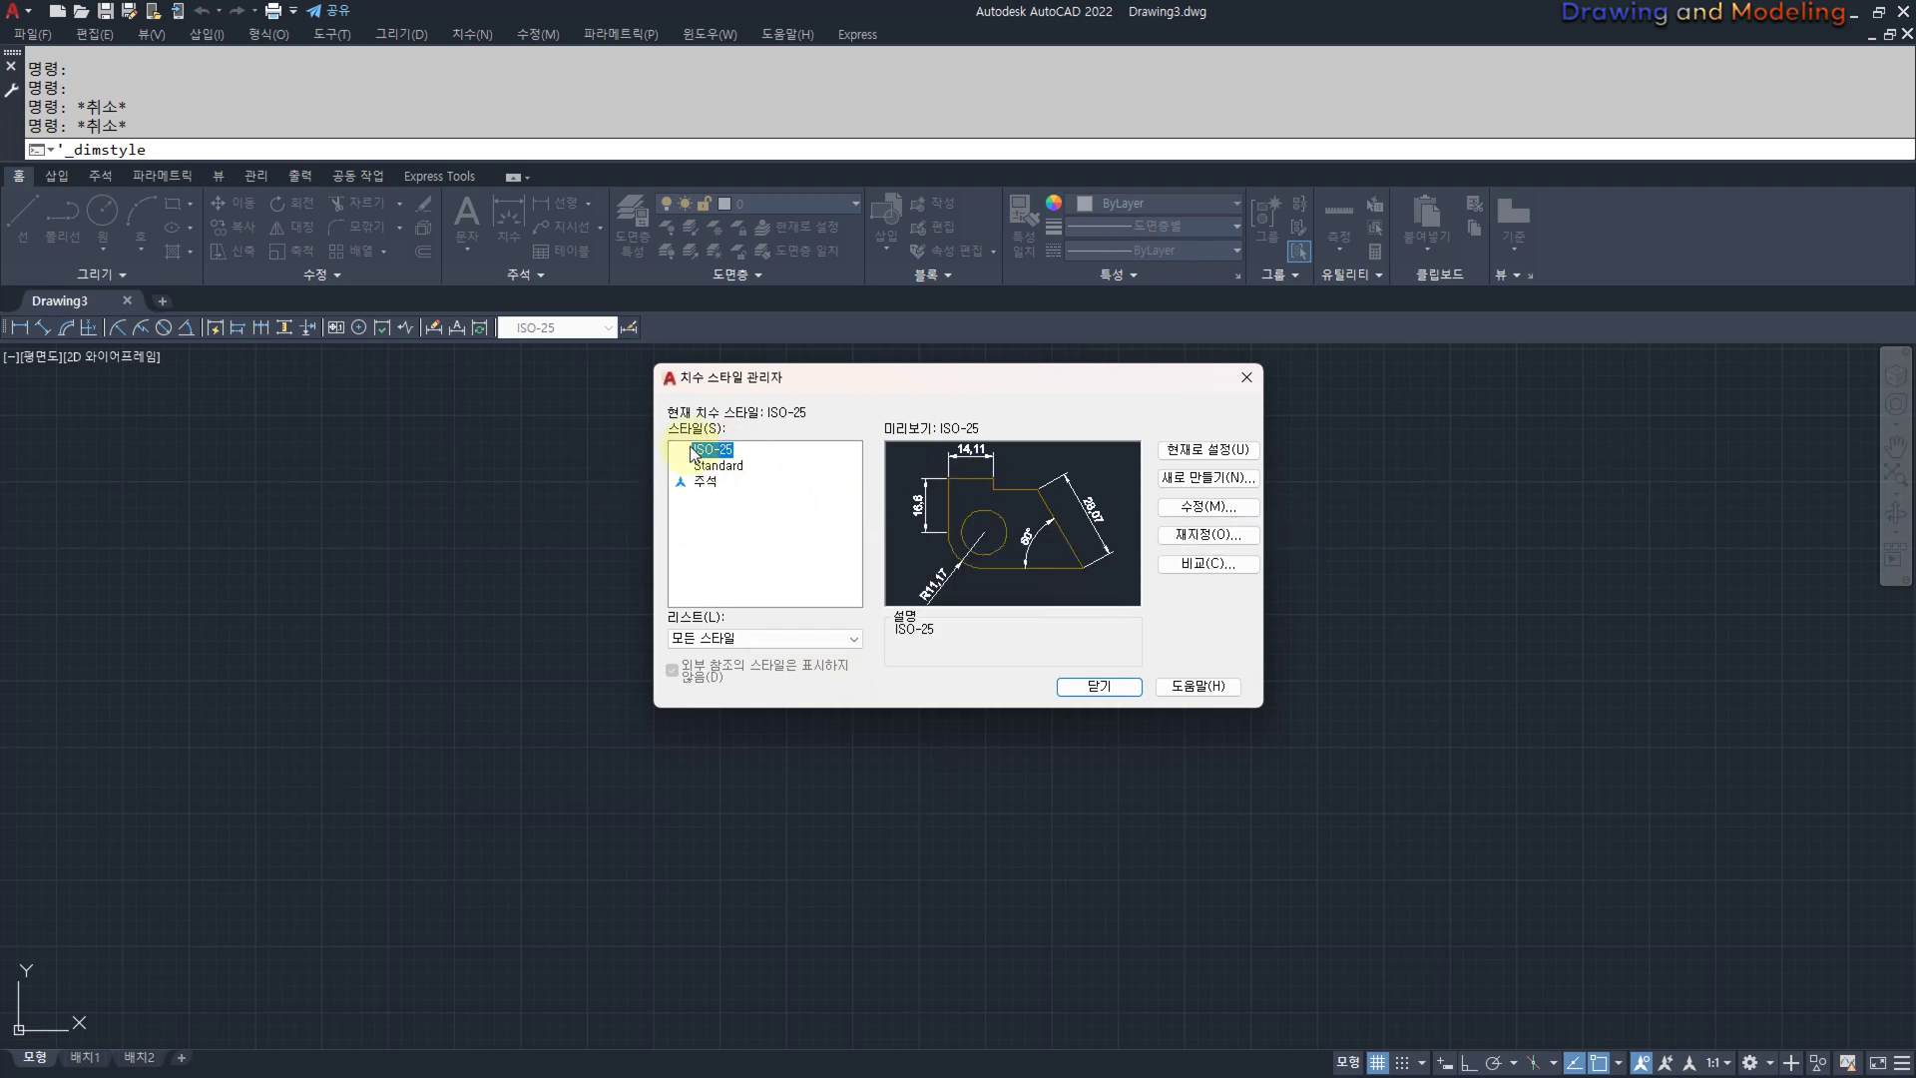
left_click(725, 466)
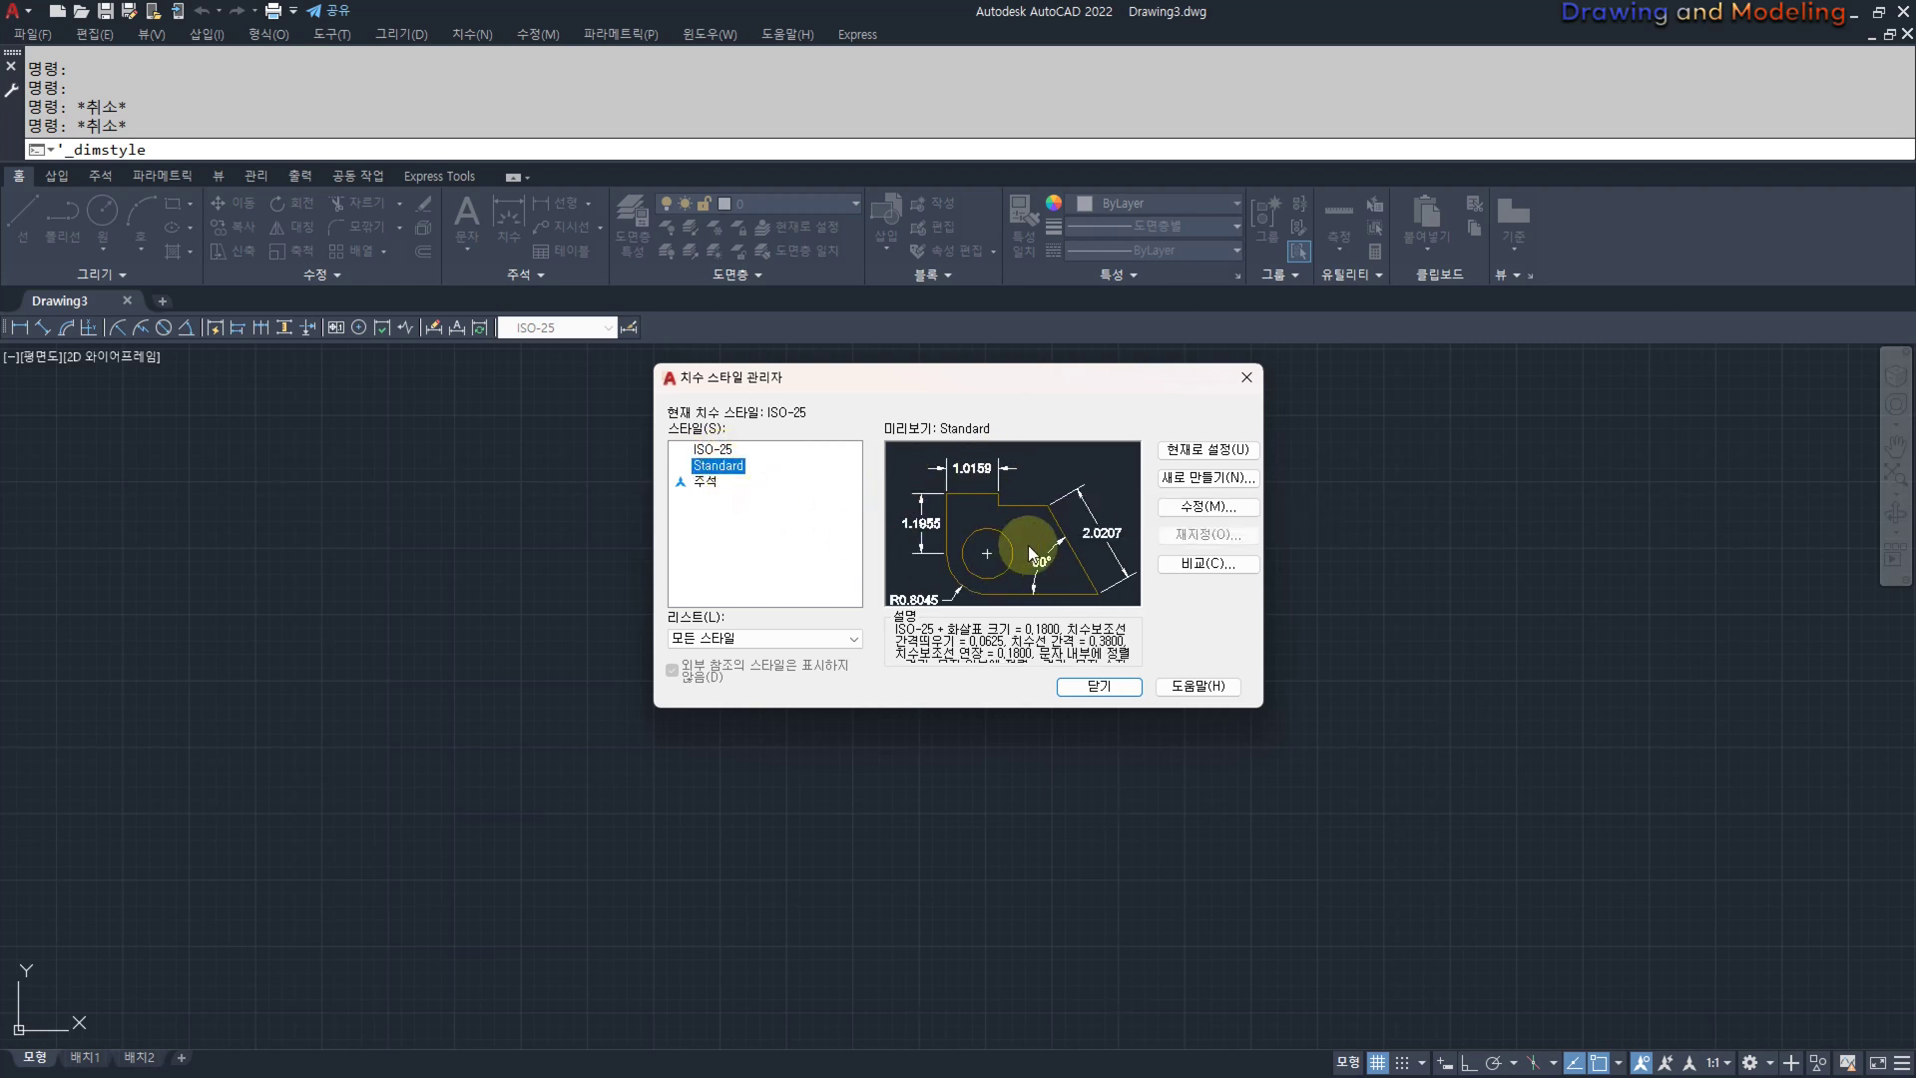
left_click(712, 449)
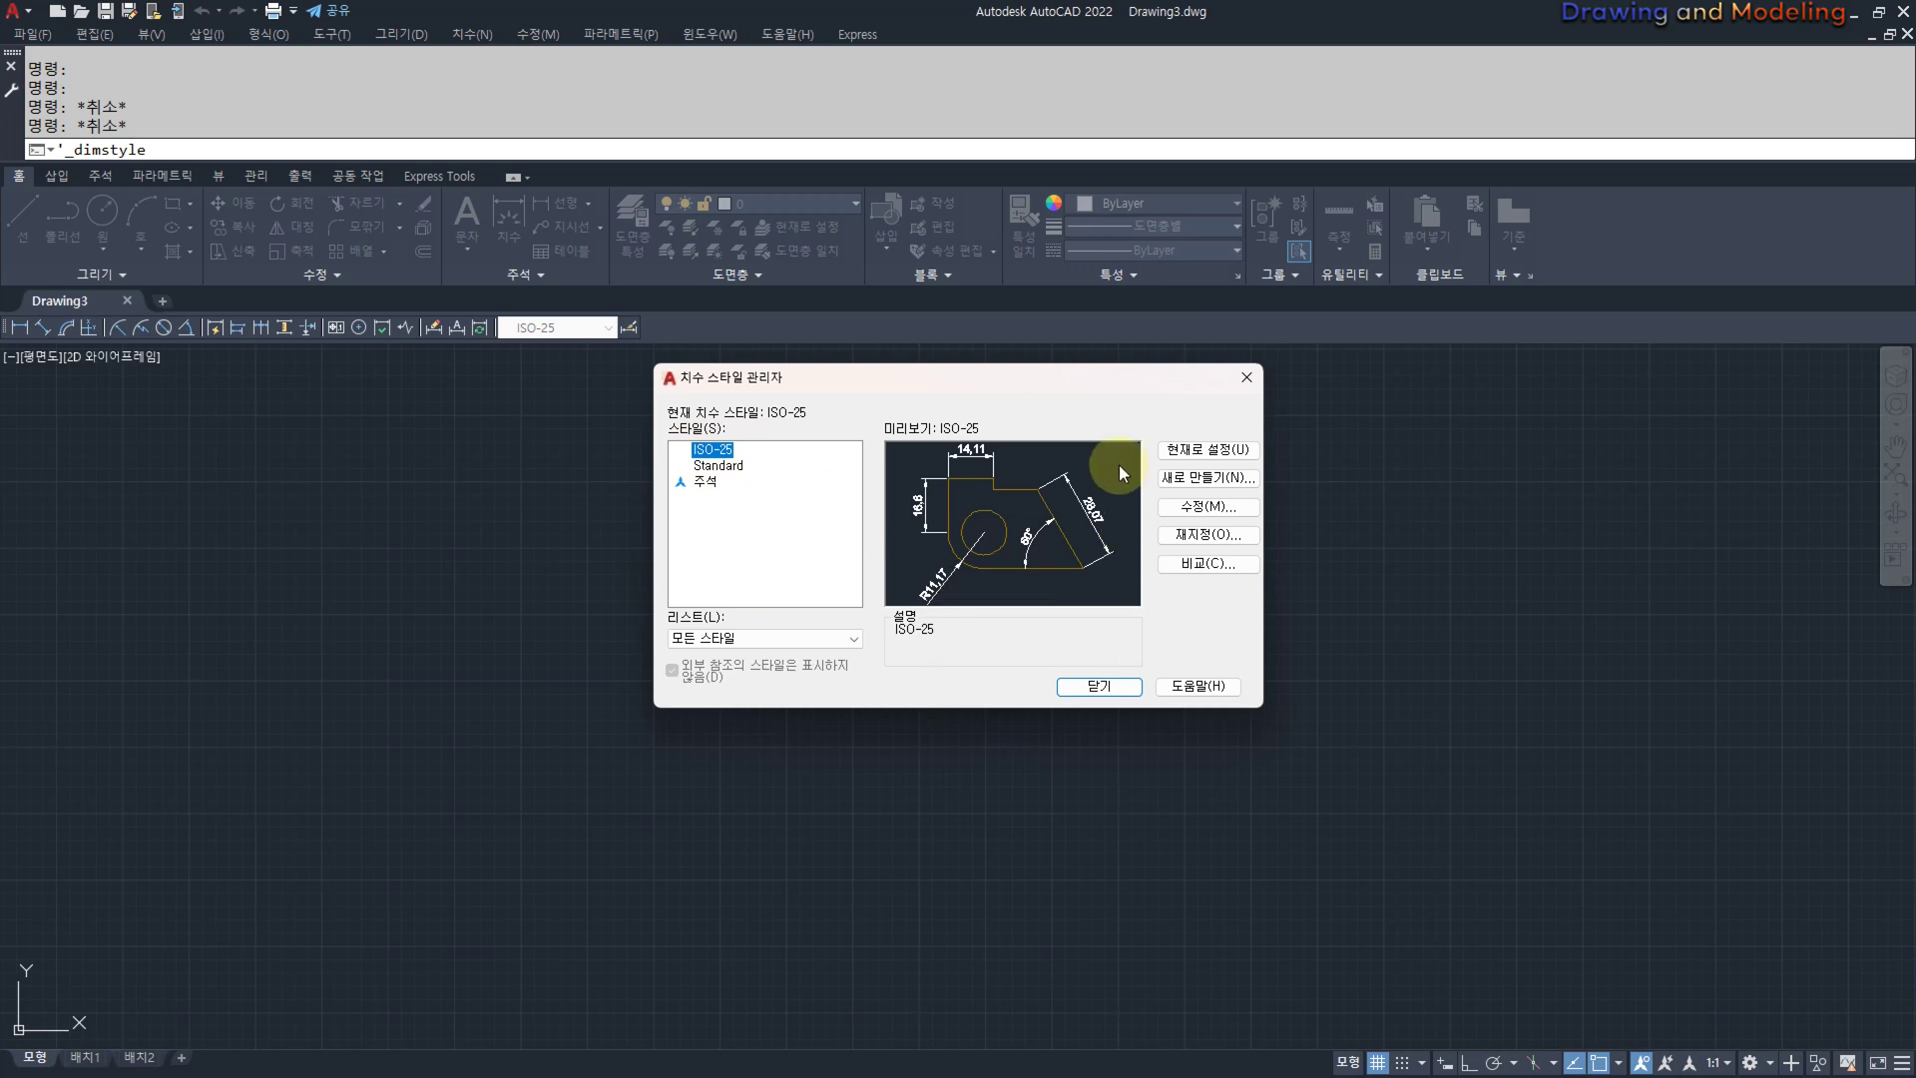
left_click(1200, 508)
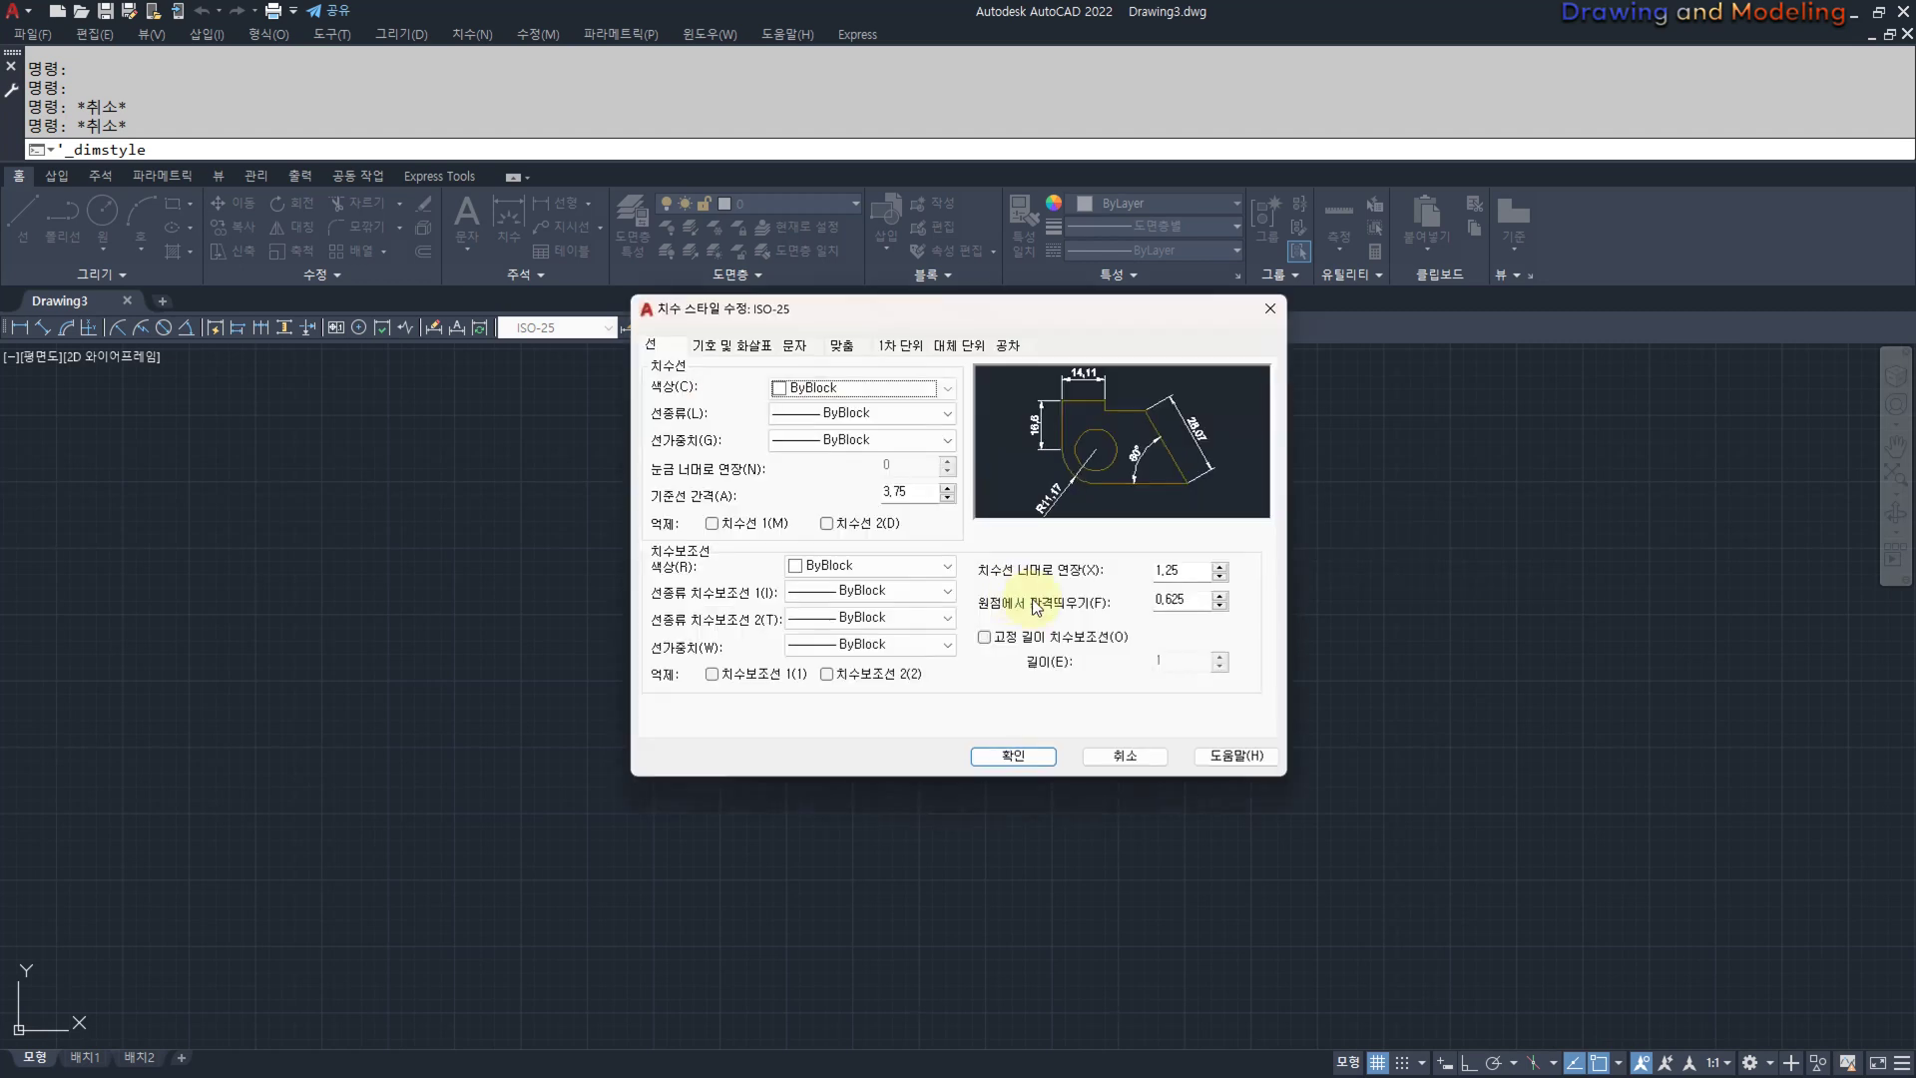
left_click(1126, 756)
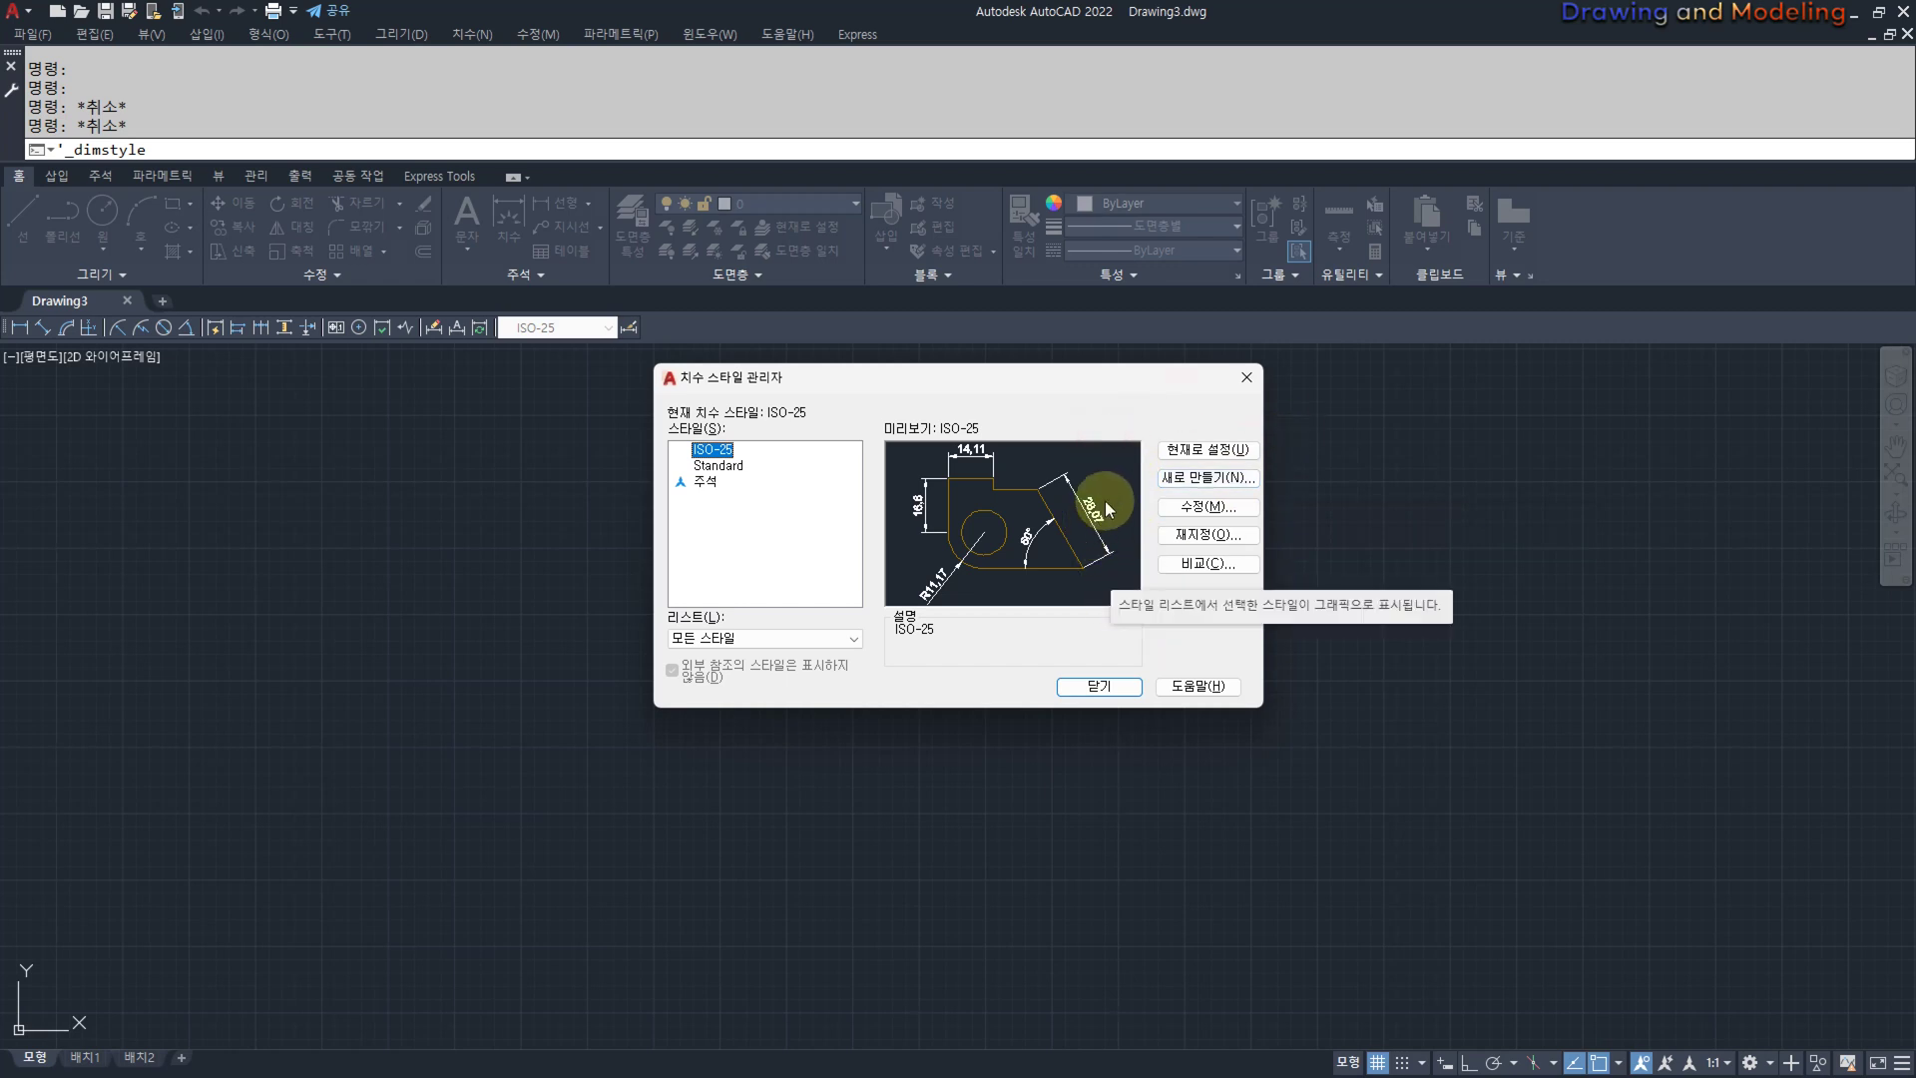
Begin a new dimension style that starts from ISO-25.
left_click(1197, 481)
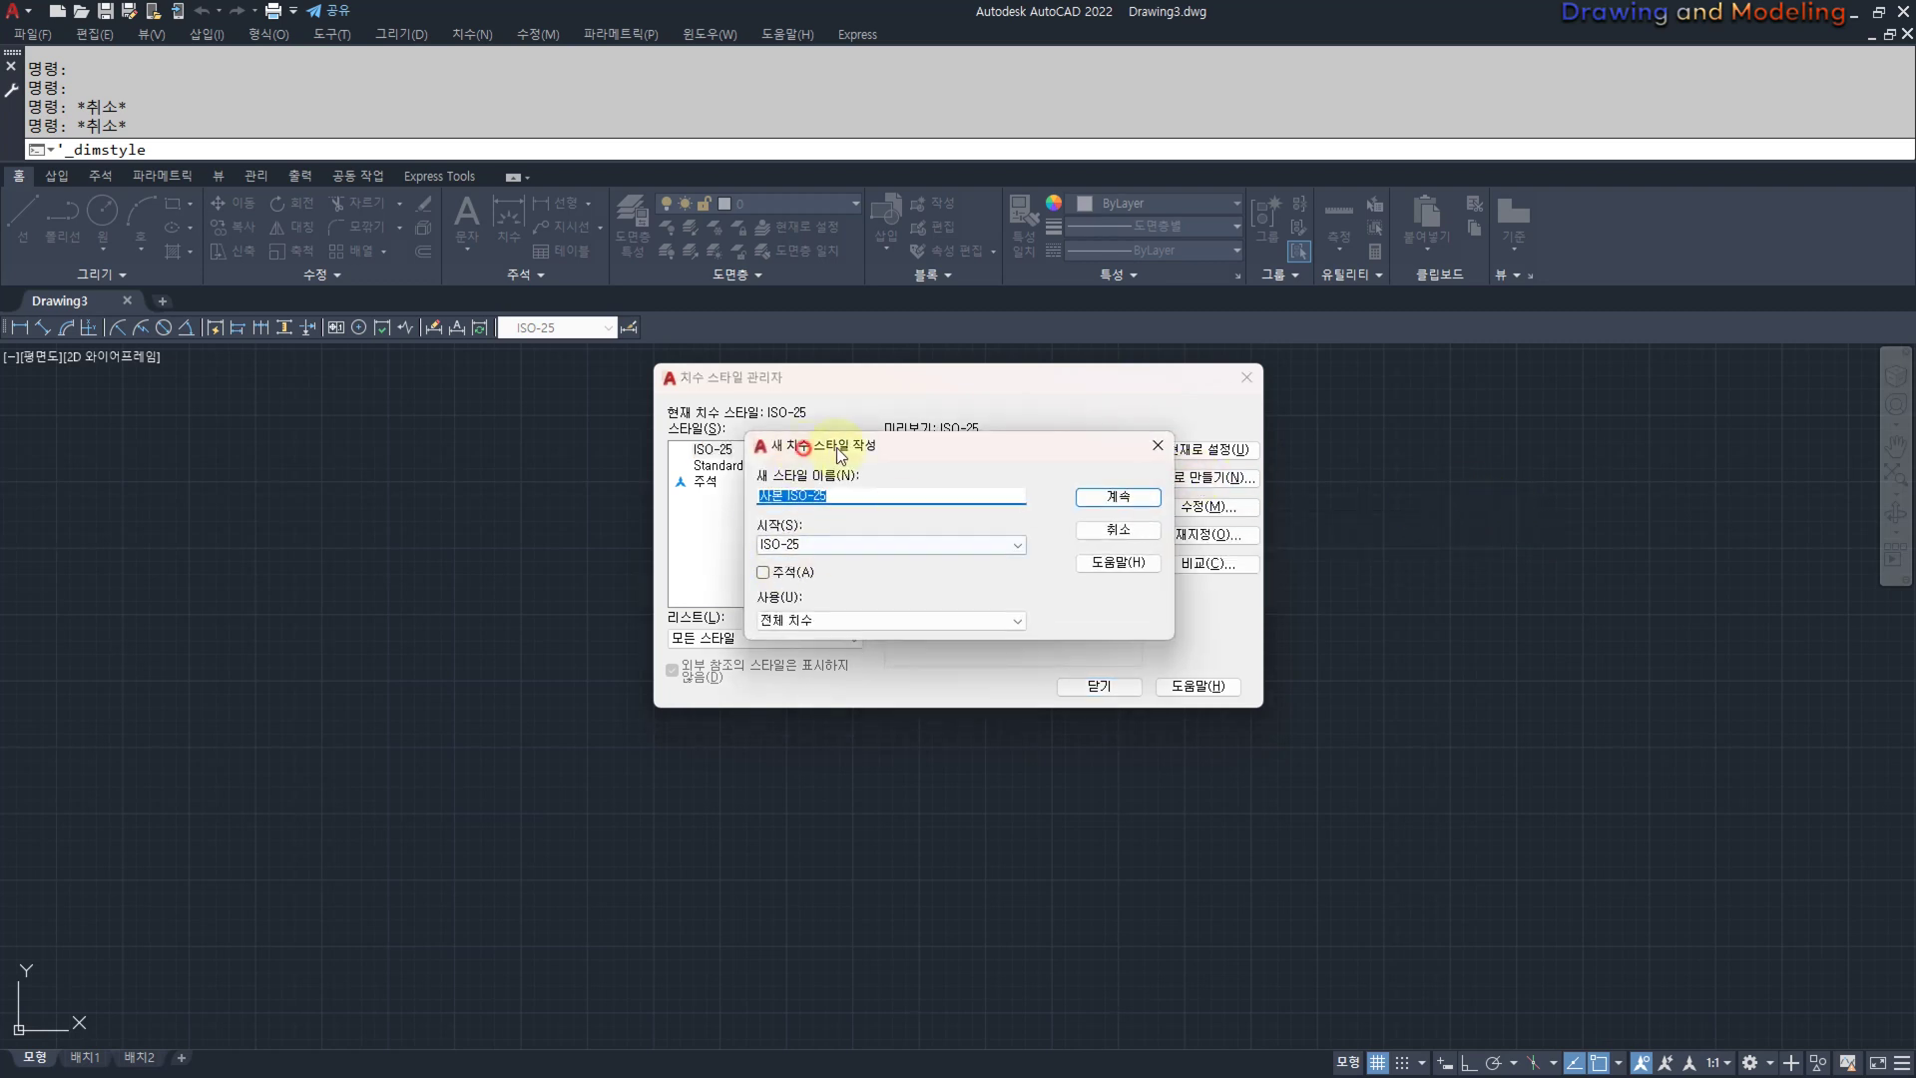
left_click_drag(809, 454, 1013, 433)
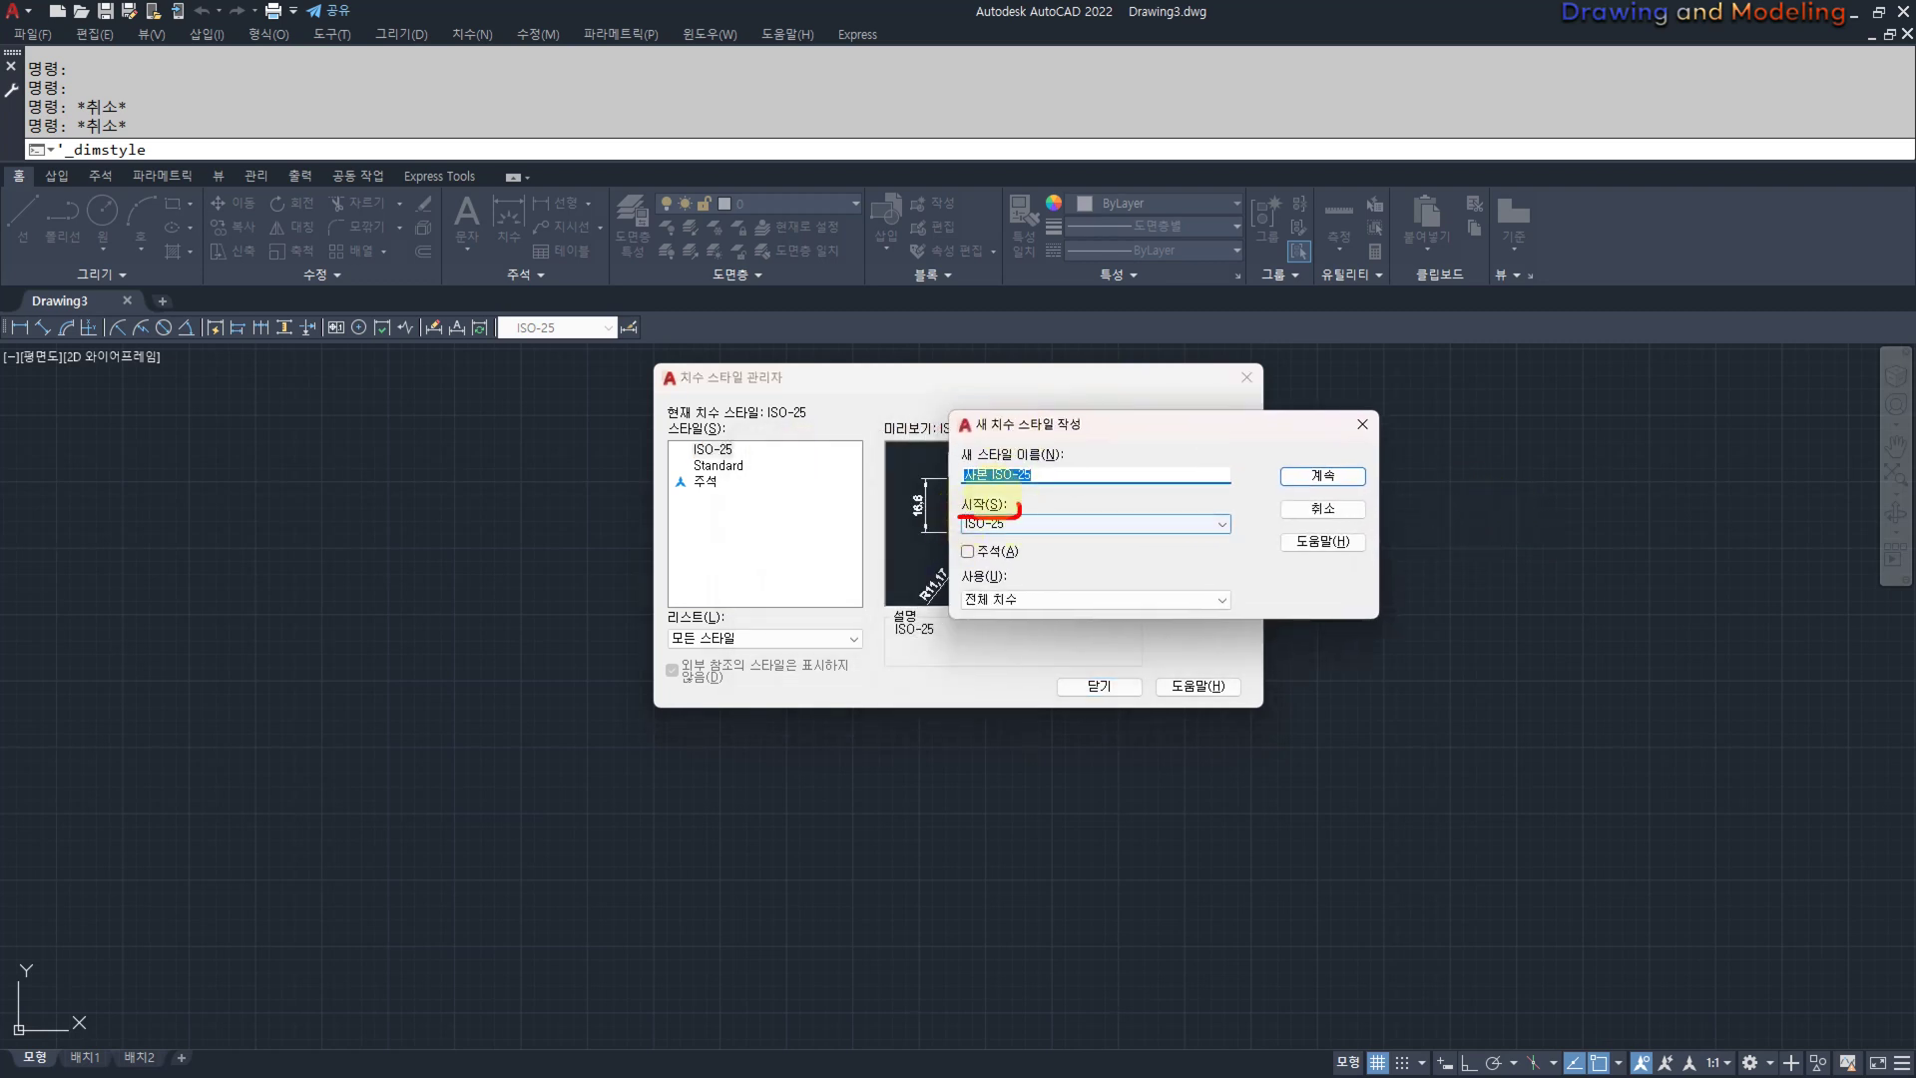
mouse_move(685, 462)
left_mouse_down()
mouse_move(739, 465)
mouse_move(714, 439)
mouse_move(773, 479)
mouse_move(736, 524)
mouse_move(785, 532)
left_mouse_up()
left_click(1018, 524)
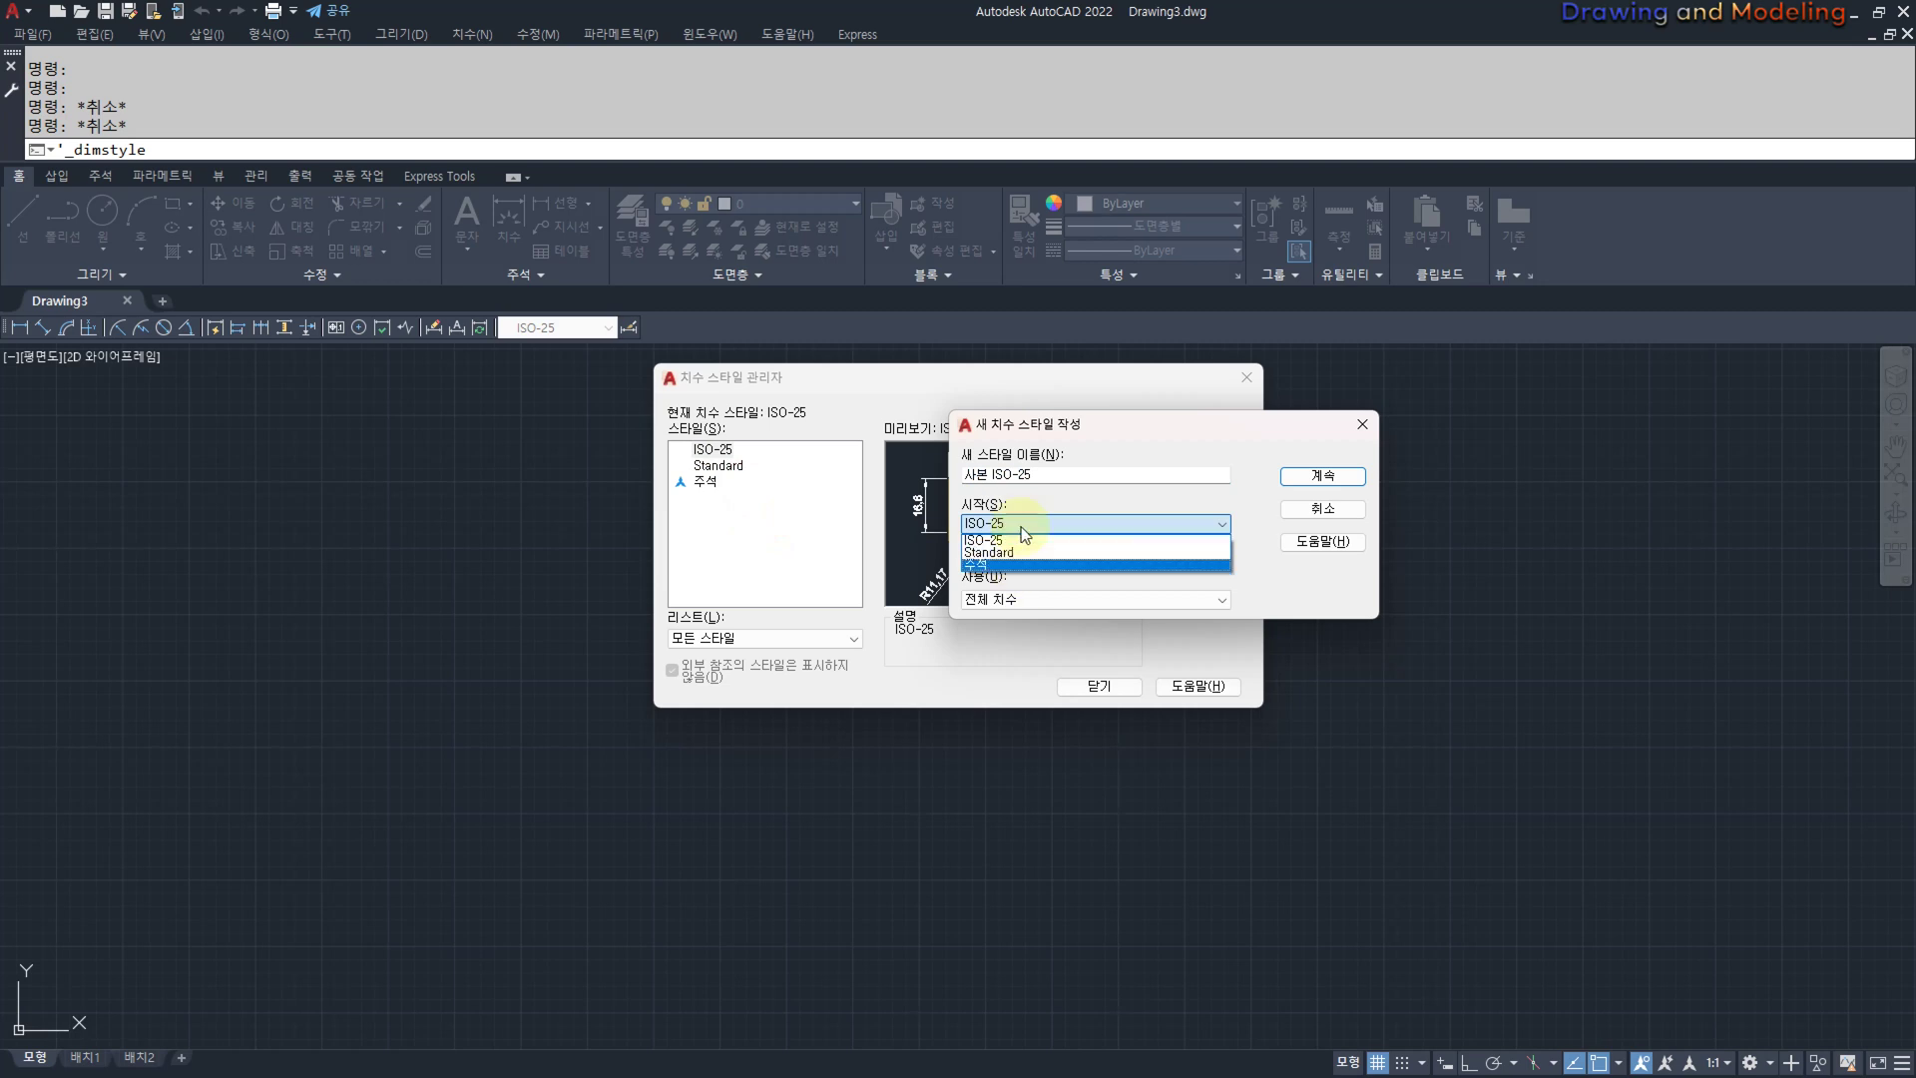
left_click(1018, 540)
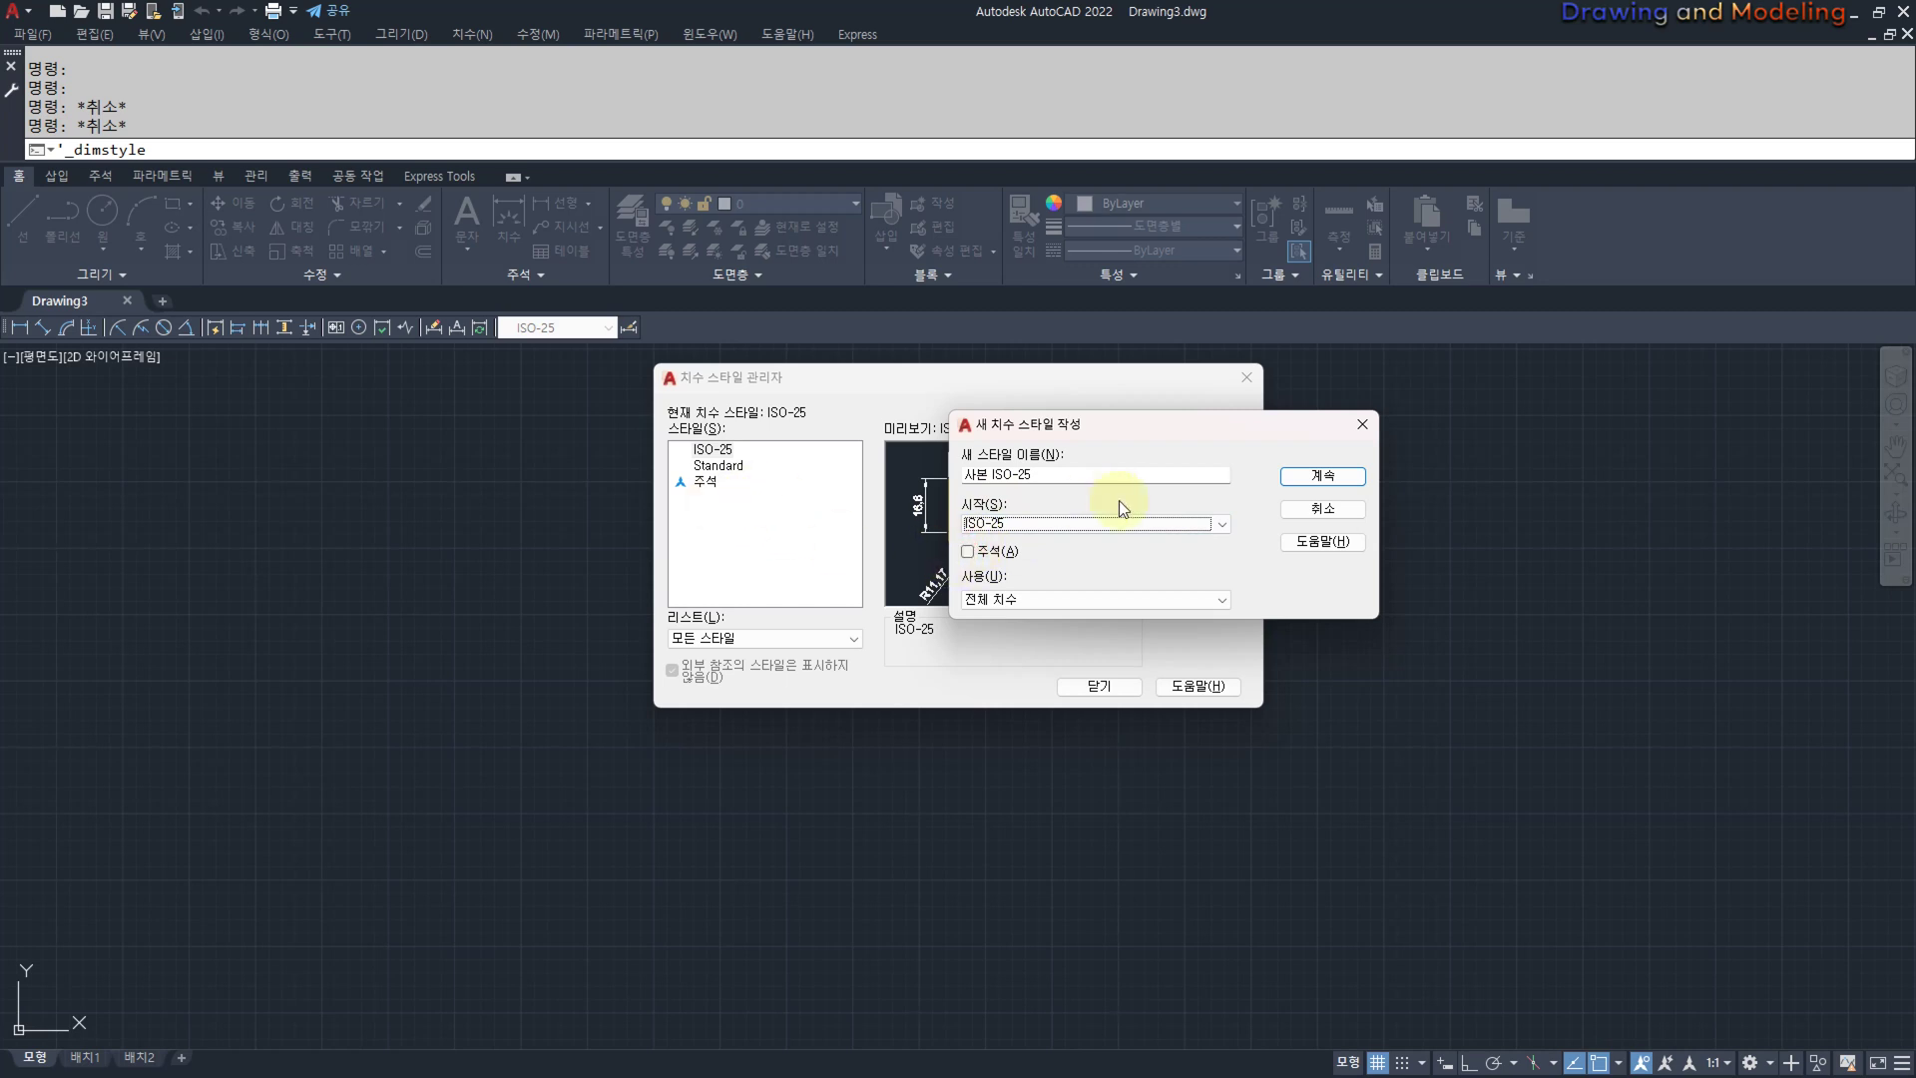
Name the new dimension style 40 and continue to its settings.
left_click_drag(1093, 475, 874, 497)
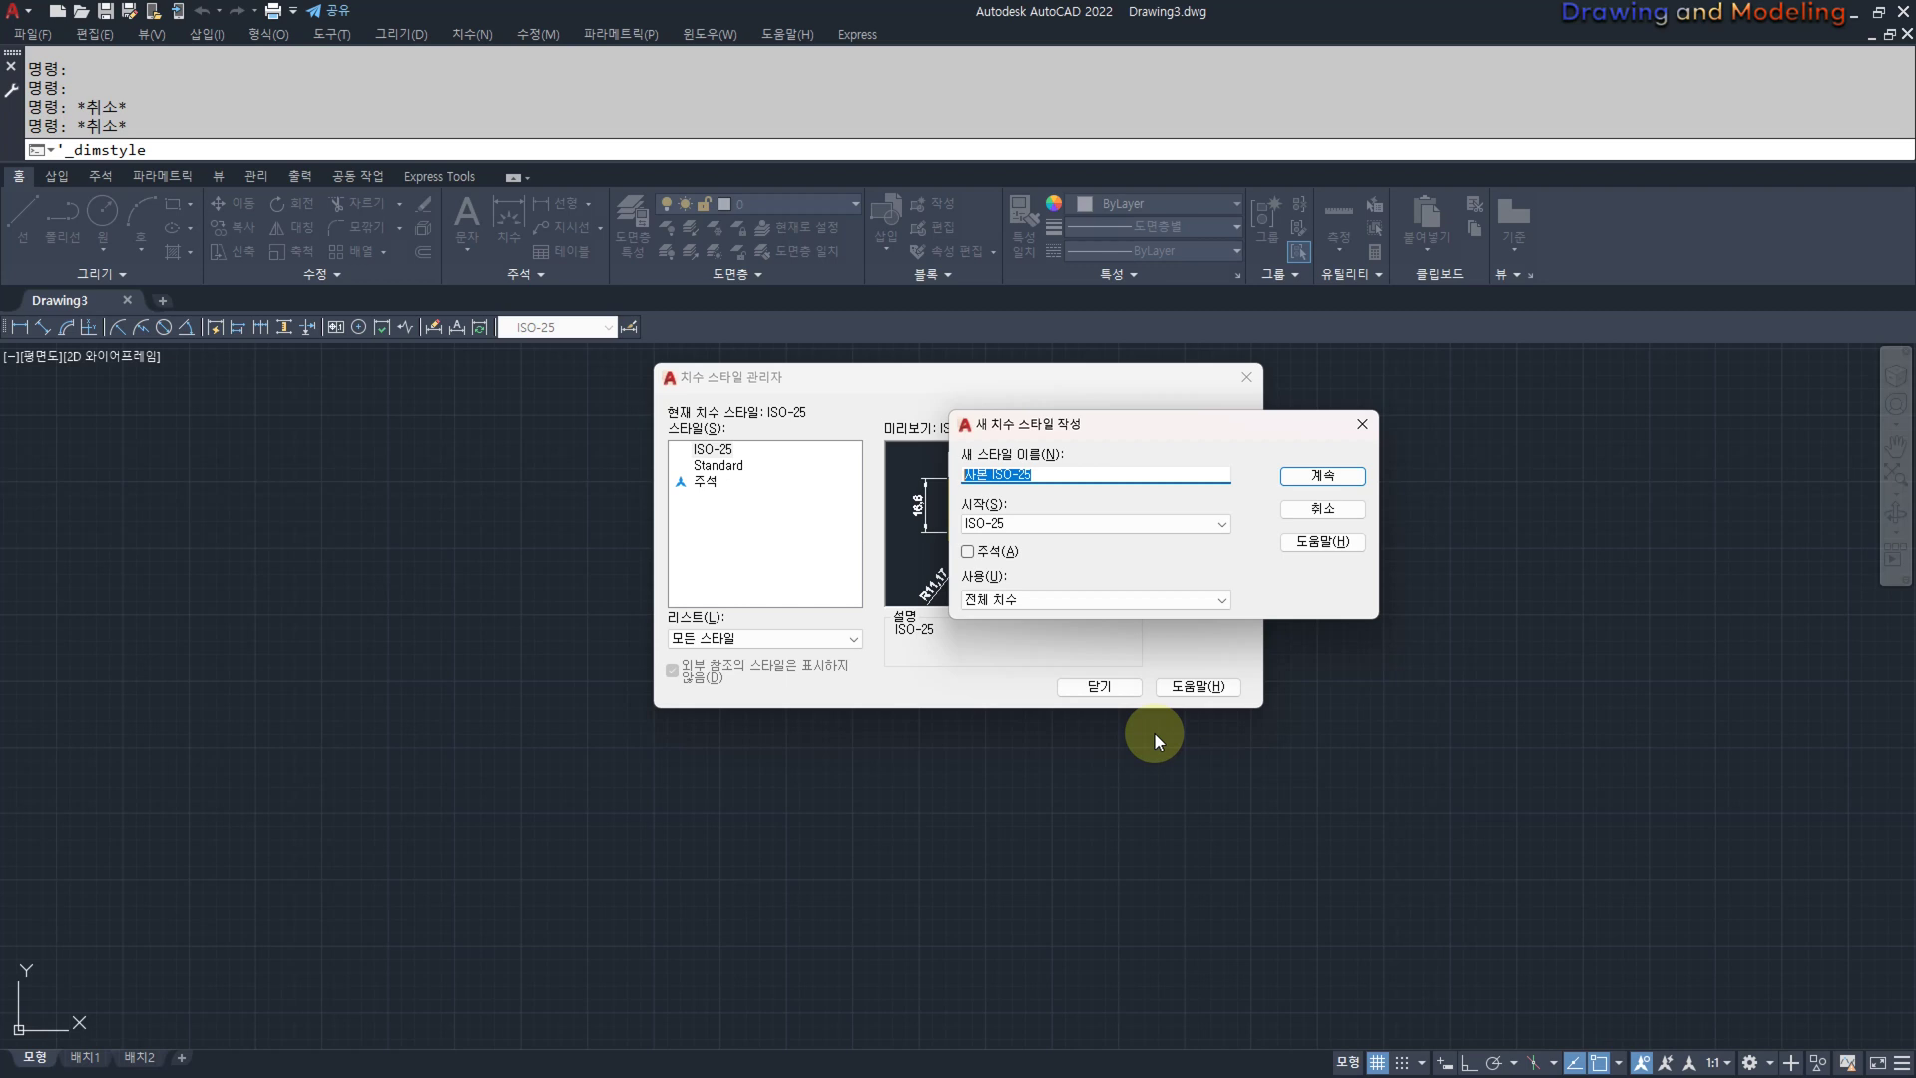
type("a4-40")
key("BackSpace")
key("BackSpace")
key("BackSpace")
key("BackSpace")
type("dm")
key("Delete")
key("Delete")
key("Delete")
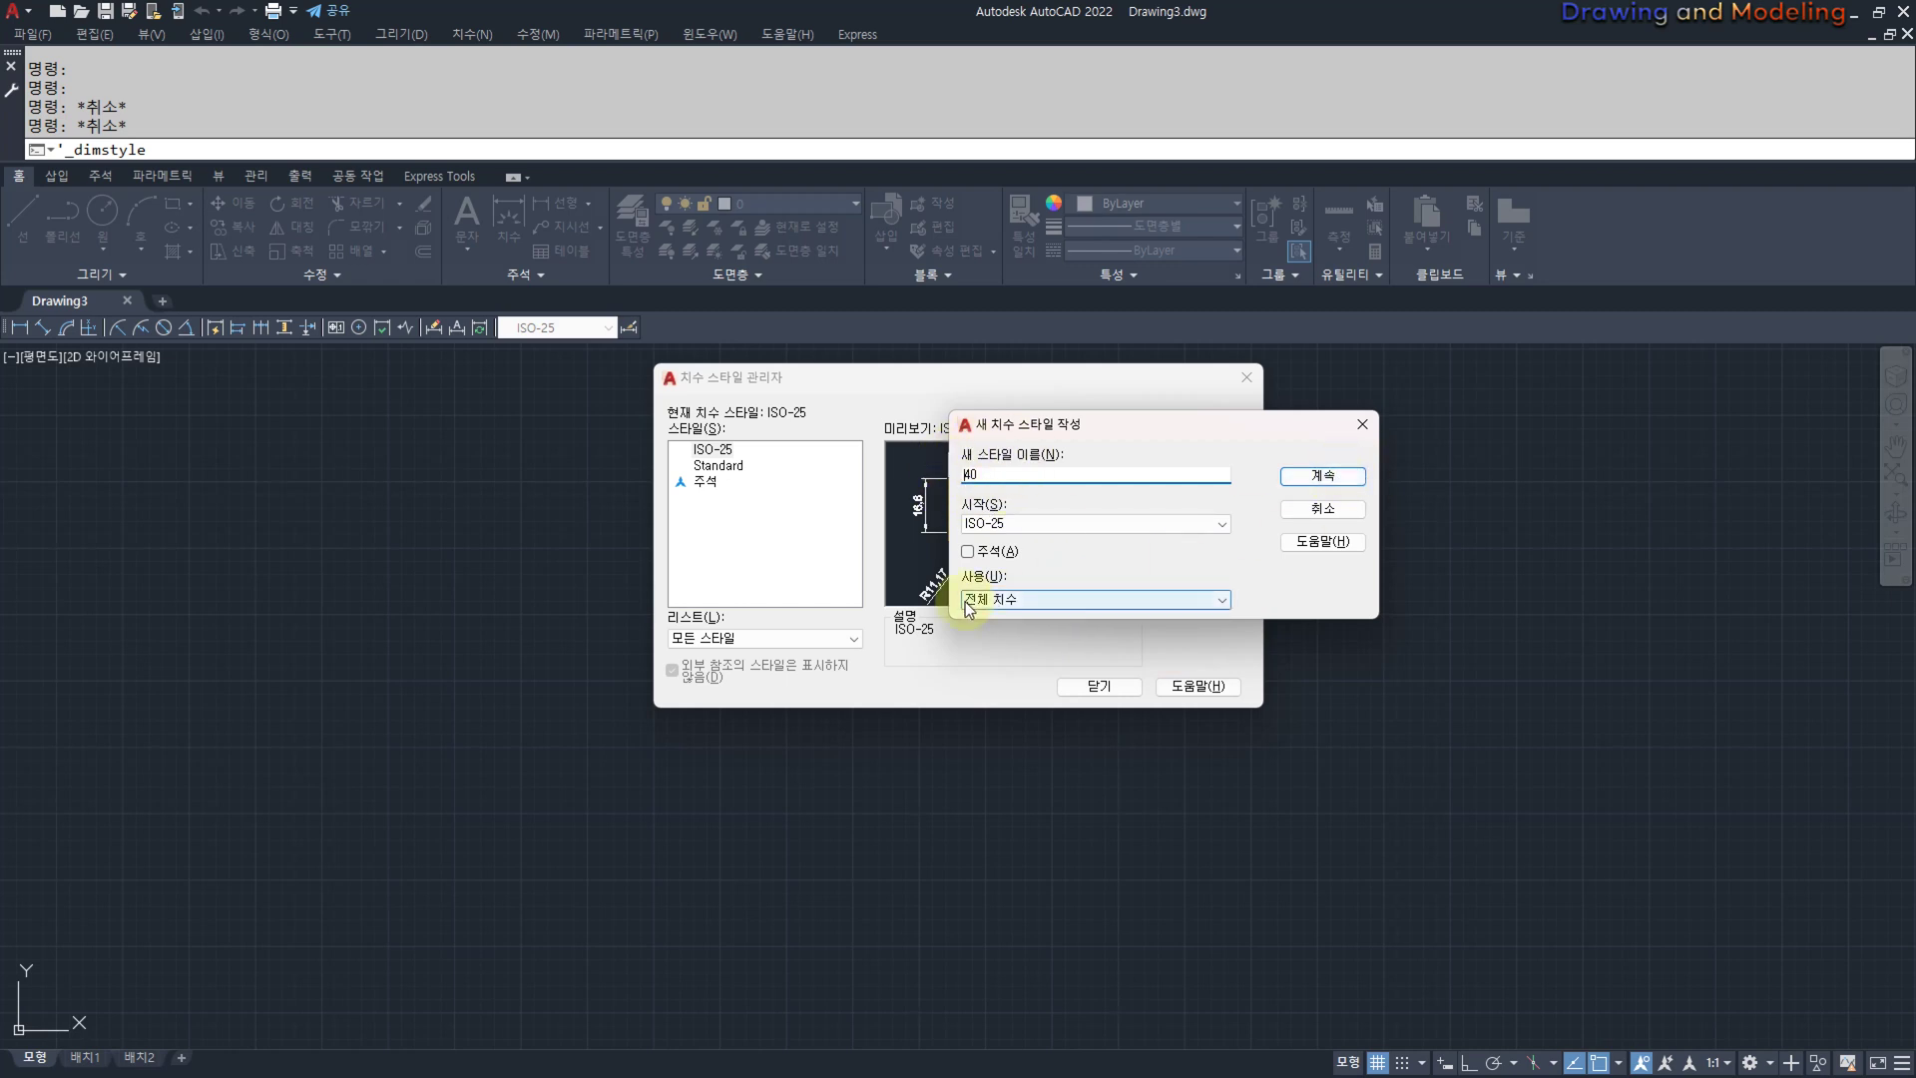
left_click(1317, 476)
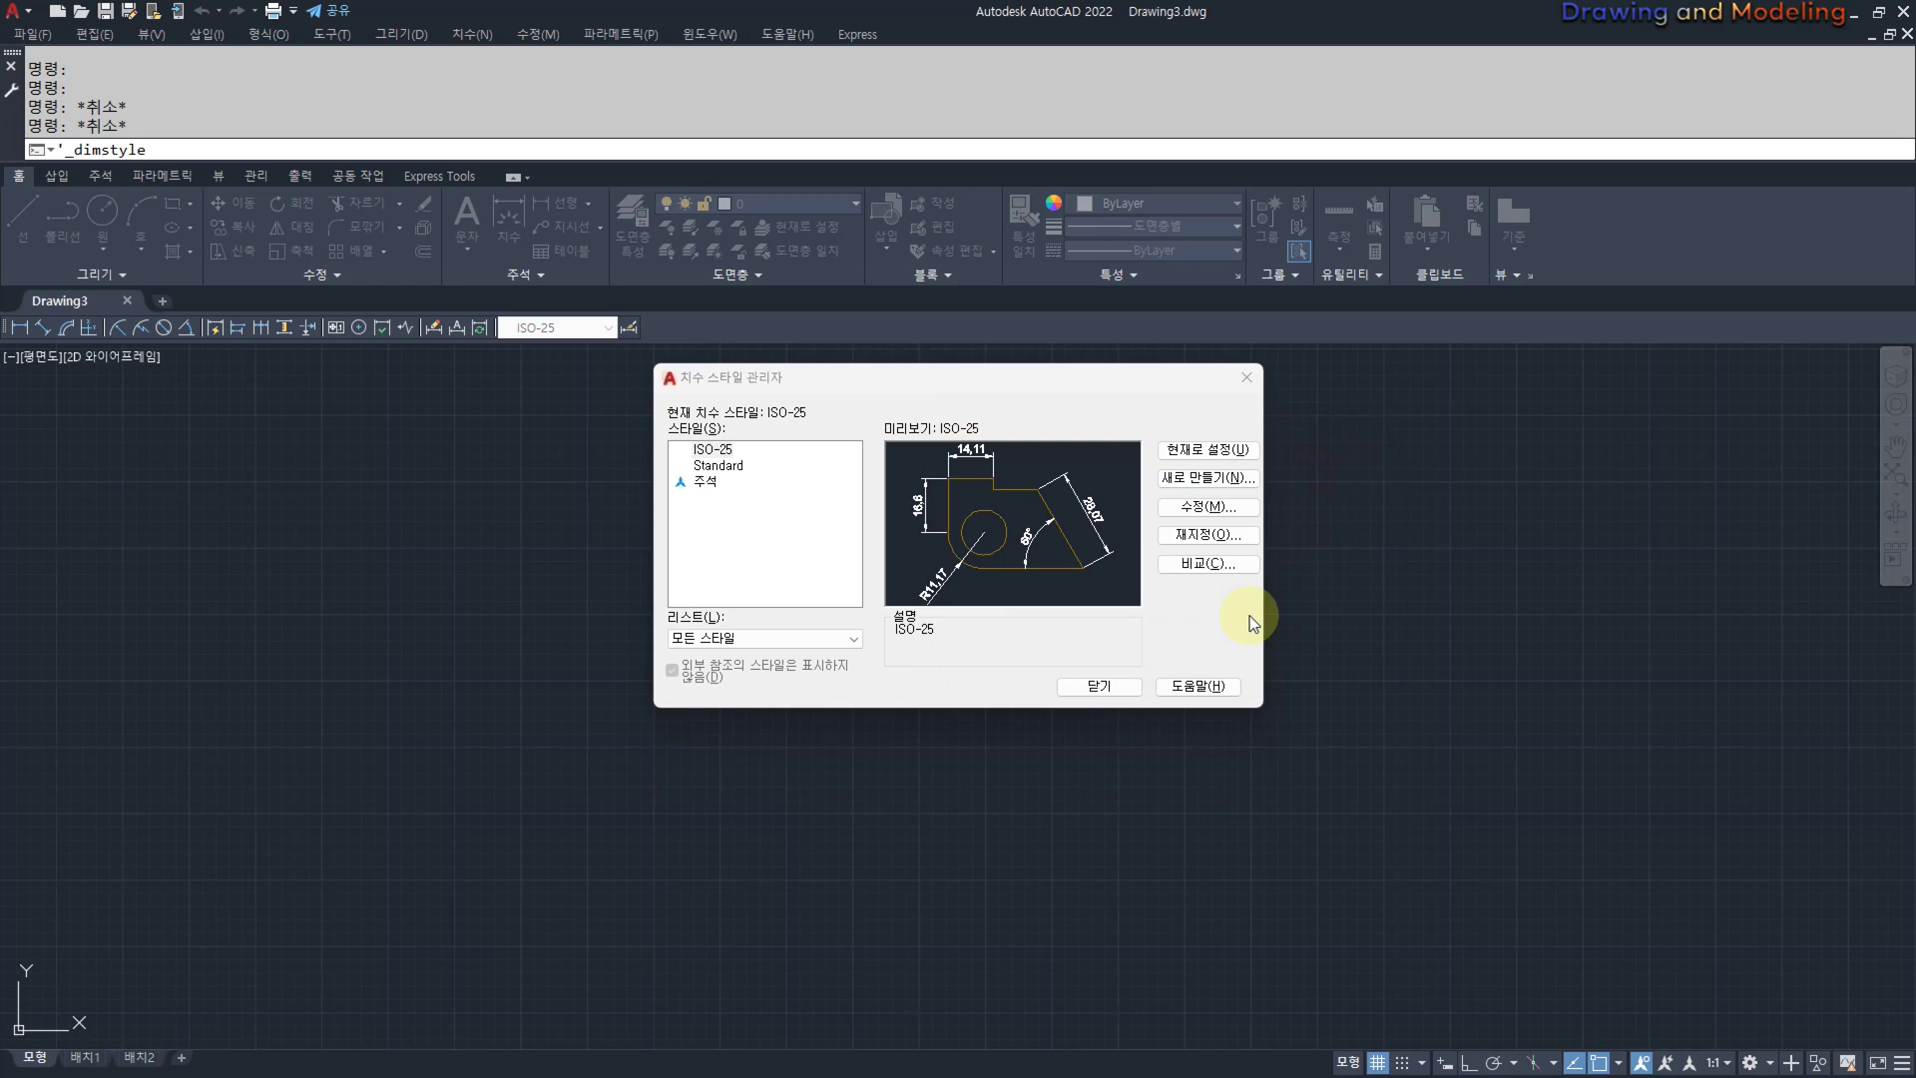
left_click_drag(791, 302, 775, 327)
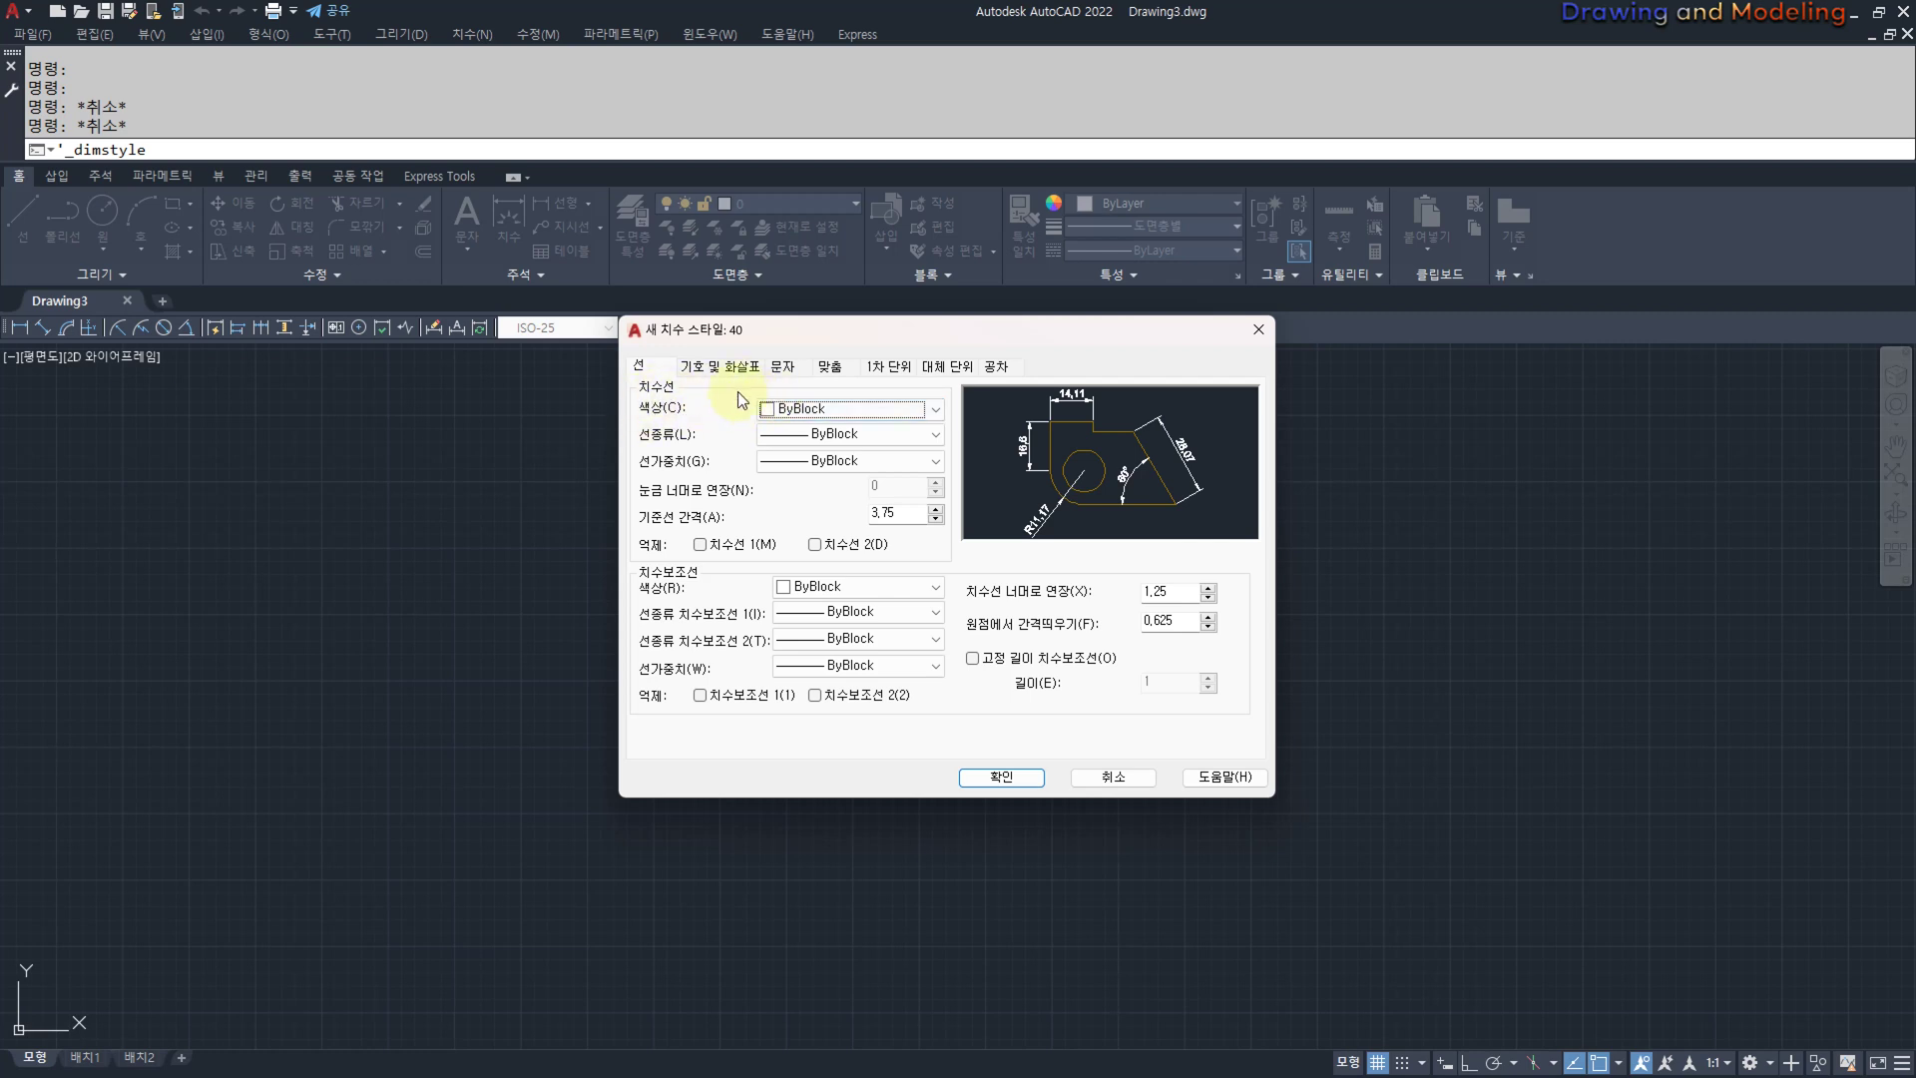
key("alt+2")
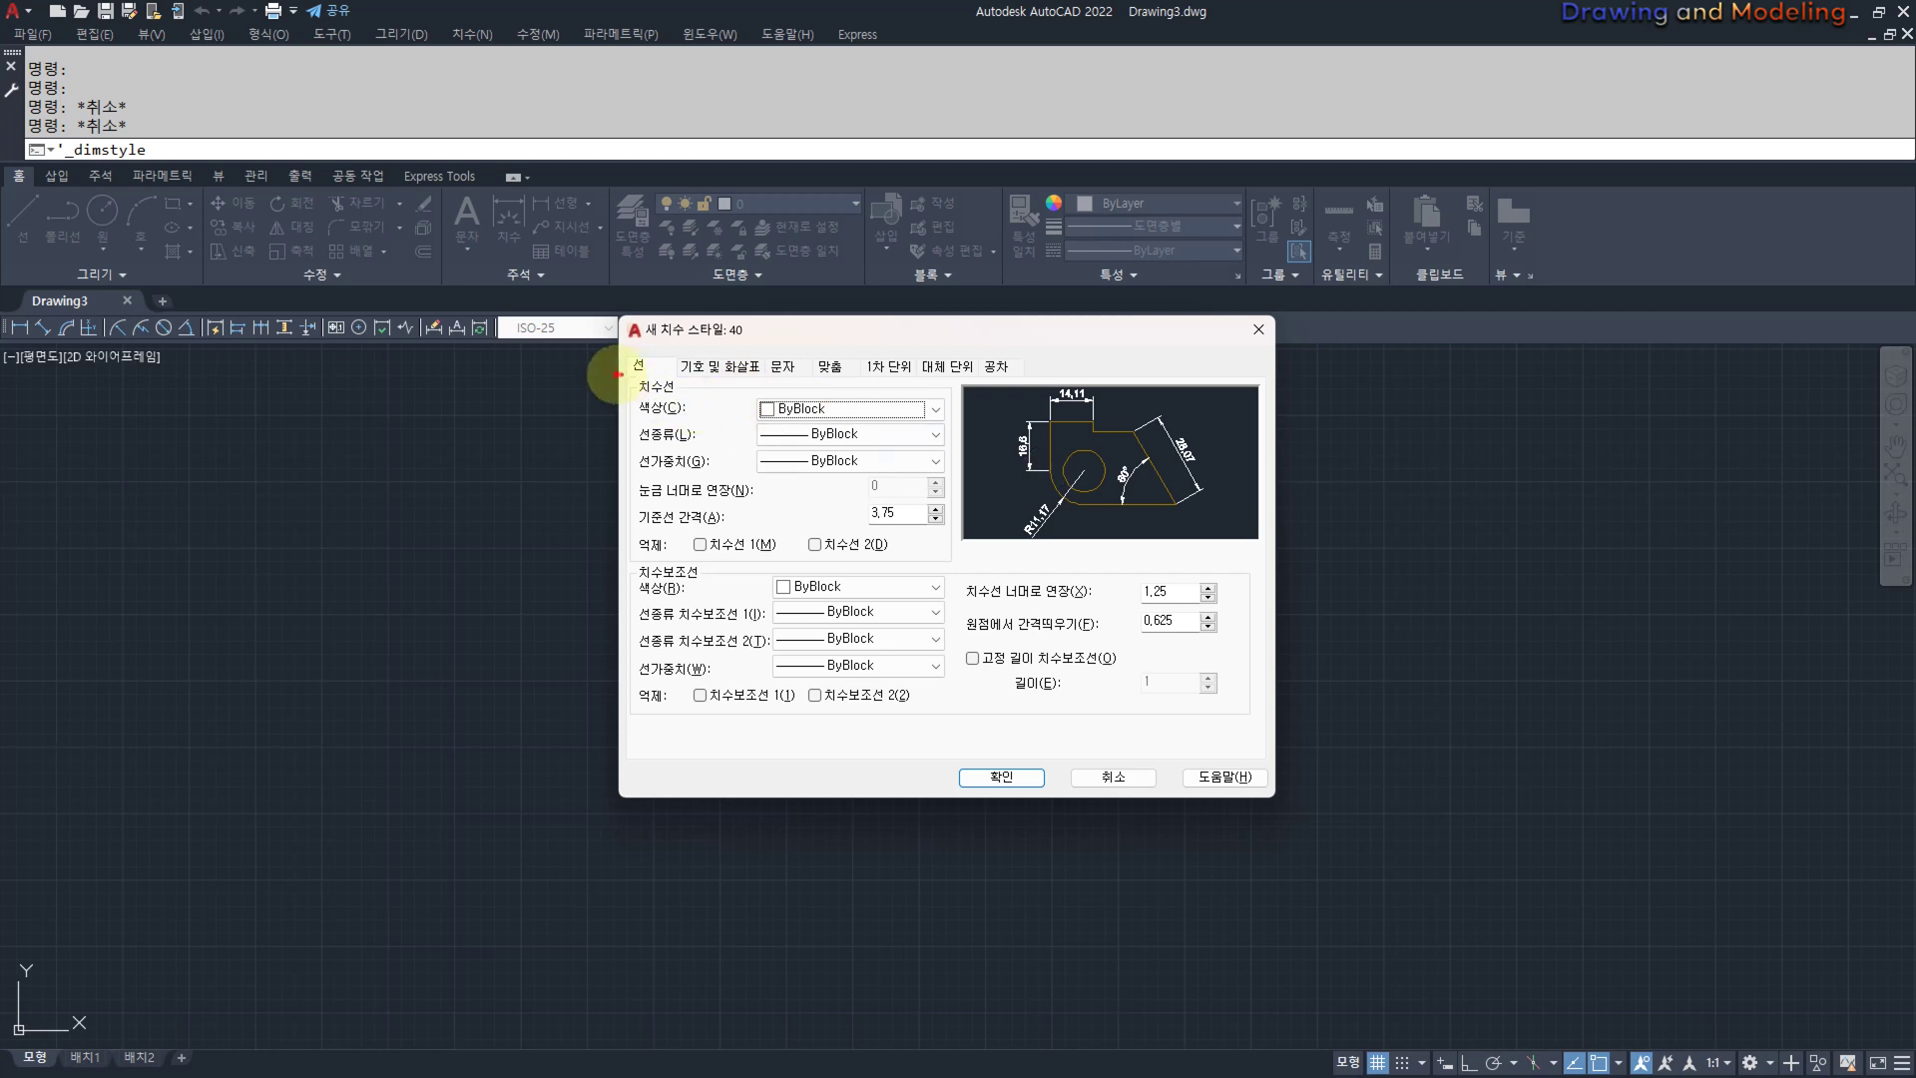
mouse_move(631, 387)
left_mouse_down()
mouse_move(683, 375)
mouse_move(625, 389)
mouse_move(618, 547)
mouse_move(713, 561)
mouse_move(950, 513)
mouse_move(946, 391)
mouse_move(775, 395)
left_mouse_up()
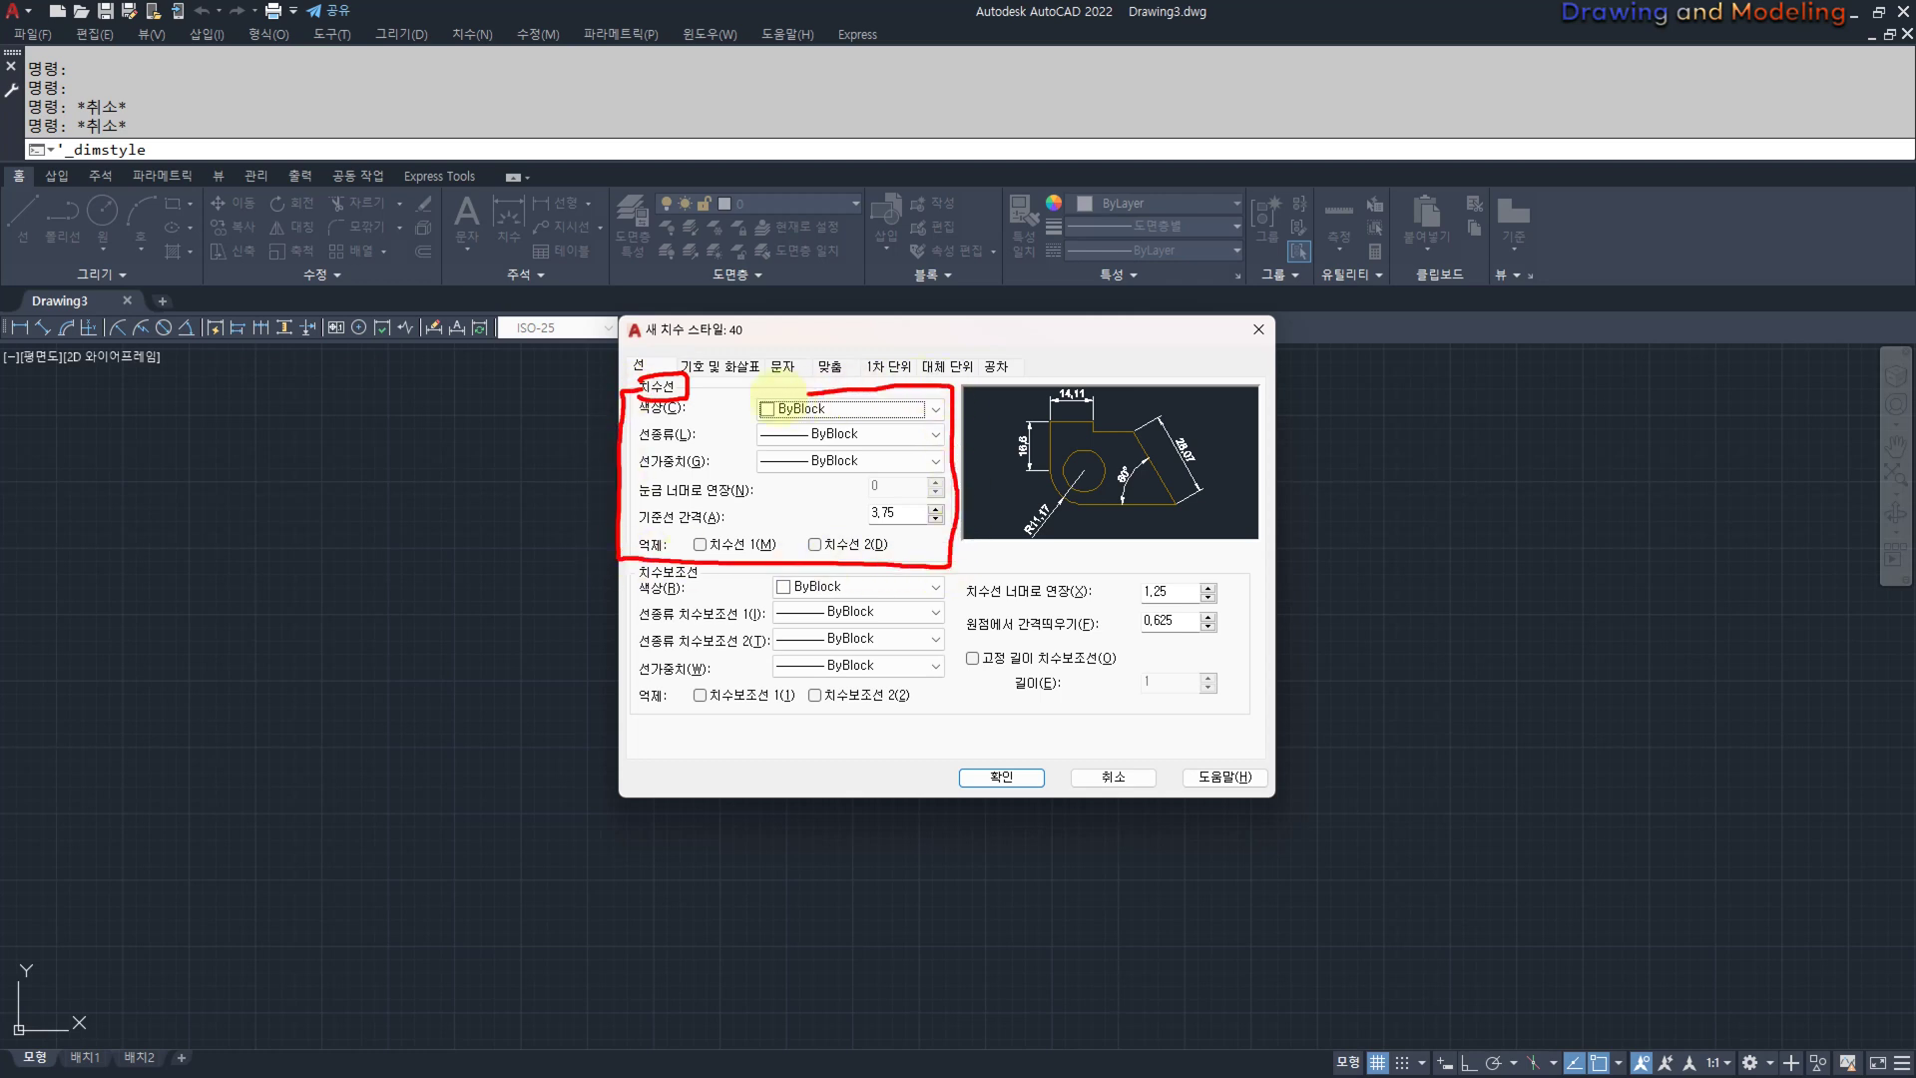
left_click_drag(1052, 405, 1088, 402)
key("e")
left_click_drag(641, 580, 697, 578)
key("Escape")
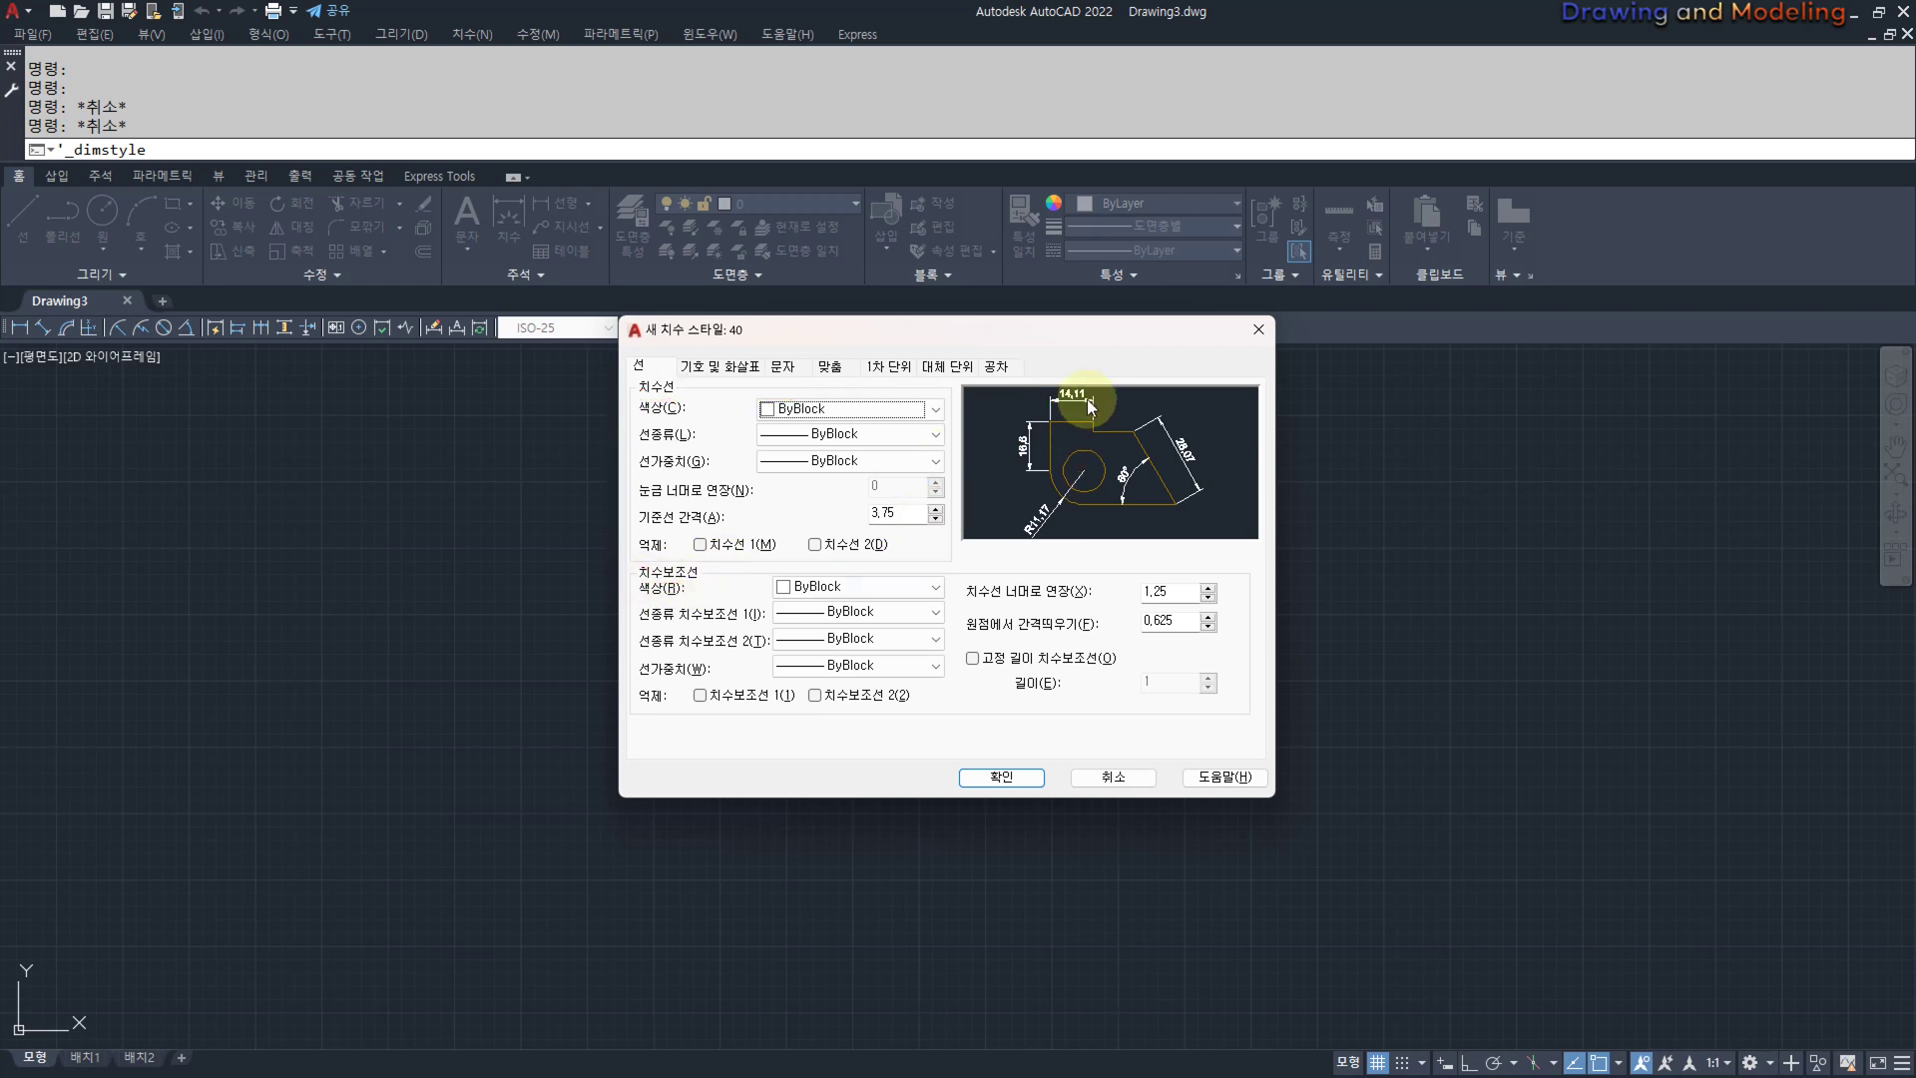
mouse_move(1045, 397)
left_mouse_down()
mouse_move(1044, 429)
mouse_move(1101, 427)
left_mouse_up()
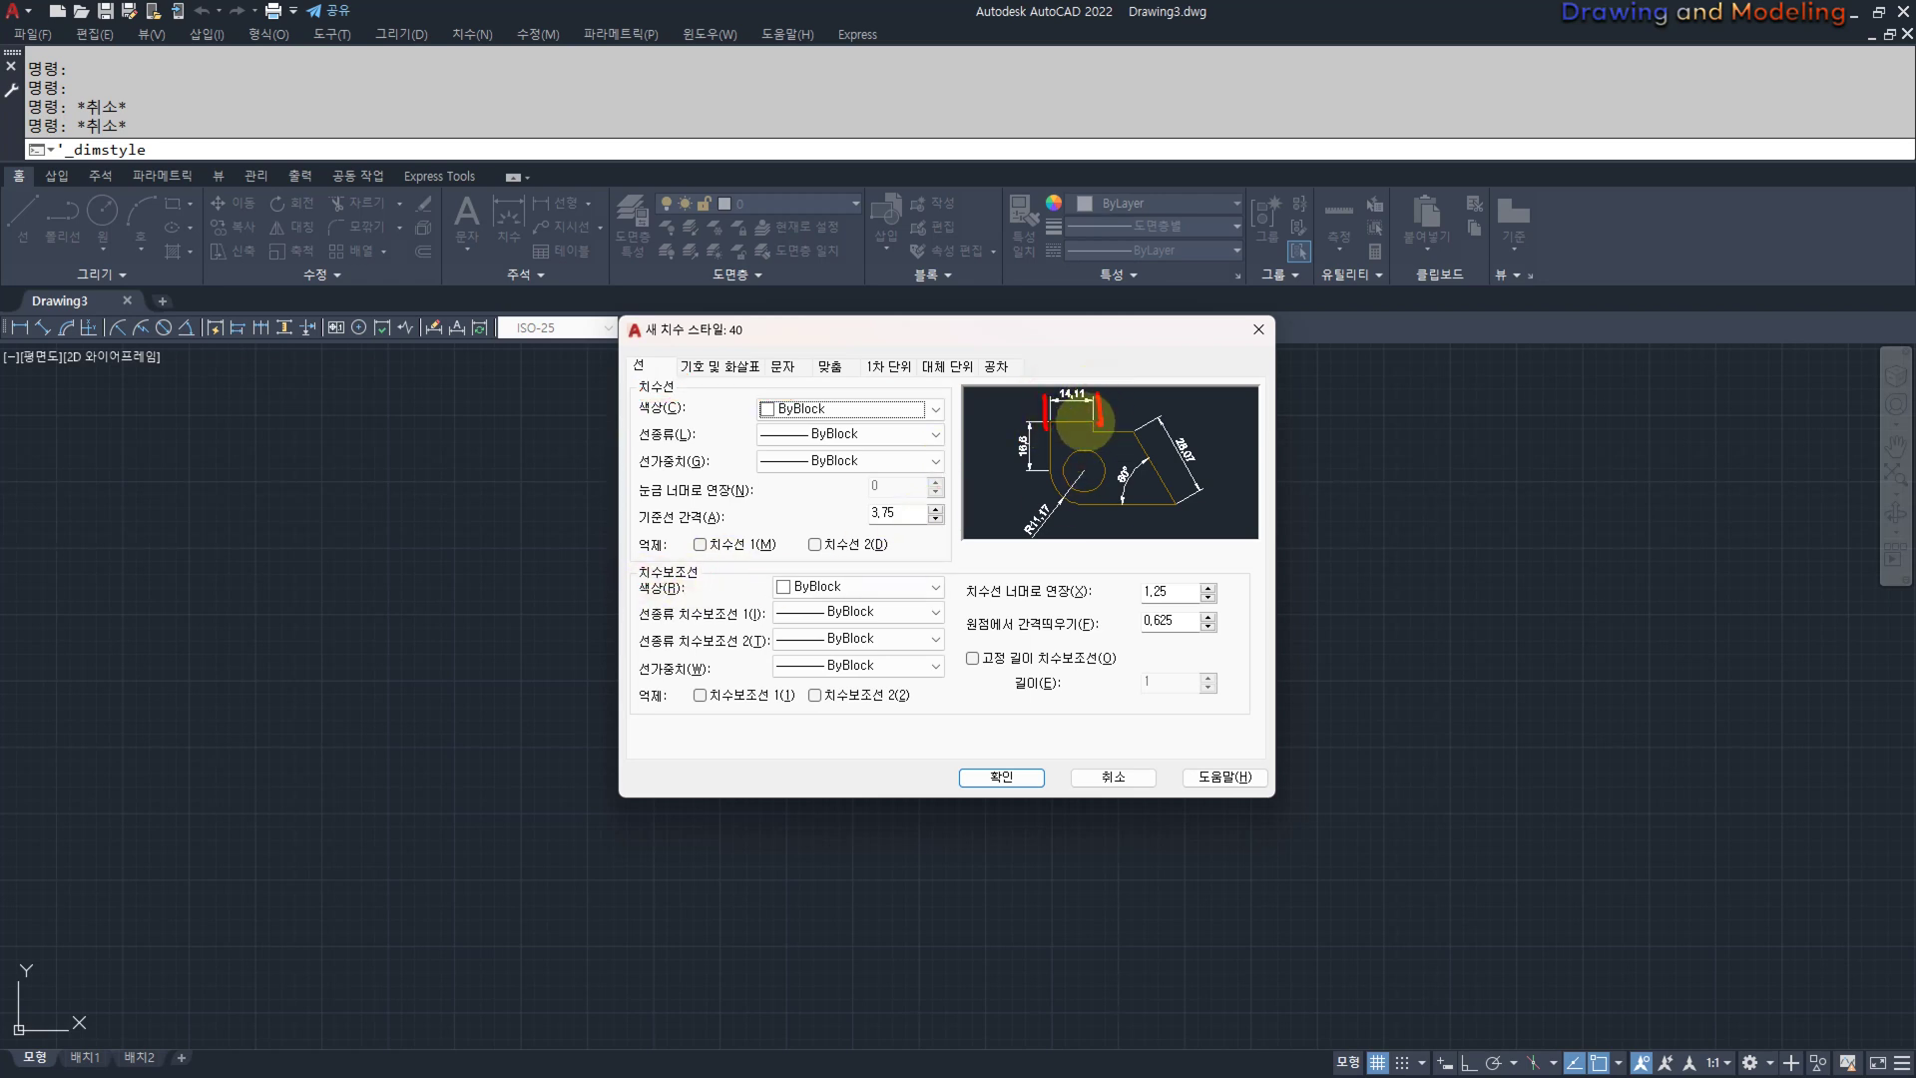
mouse_move(1025, 375)
left_mouse_down()
mouse_move(1026, 392)
mouse_move(1139, 389)
left_mouse_up()
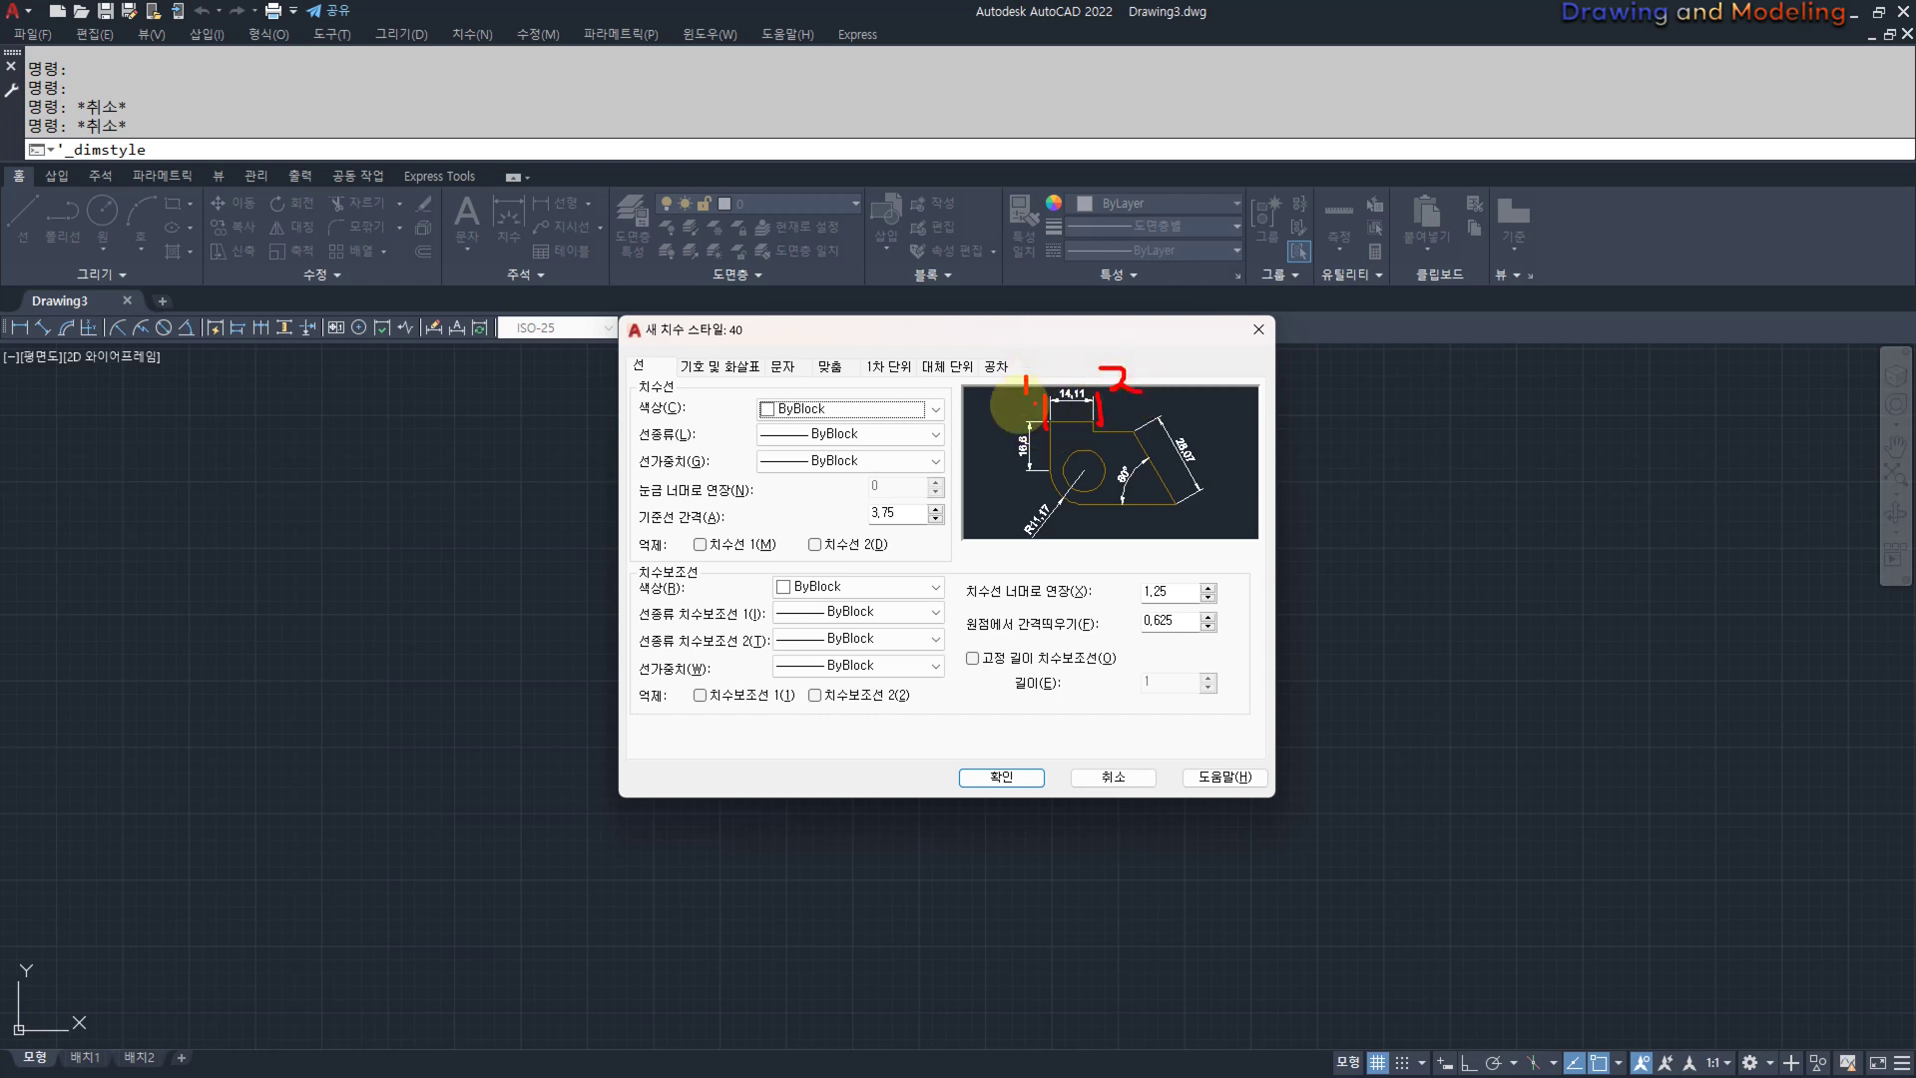
left_click_drag(920, 231, 968, 212)
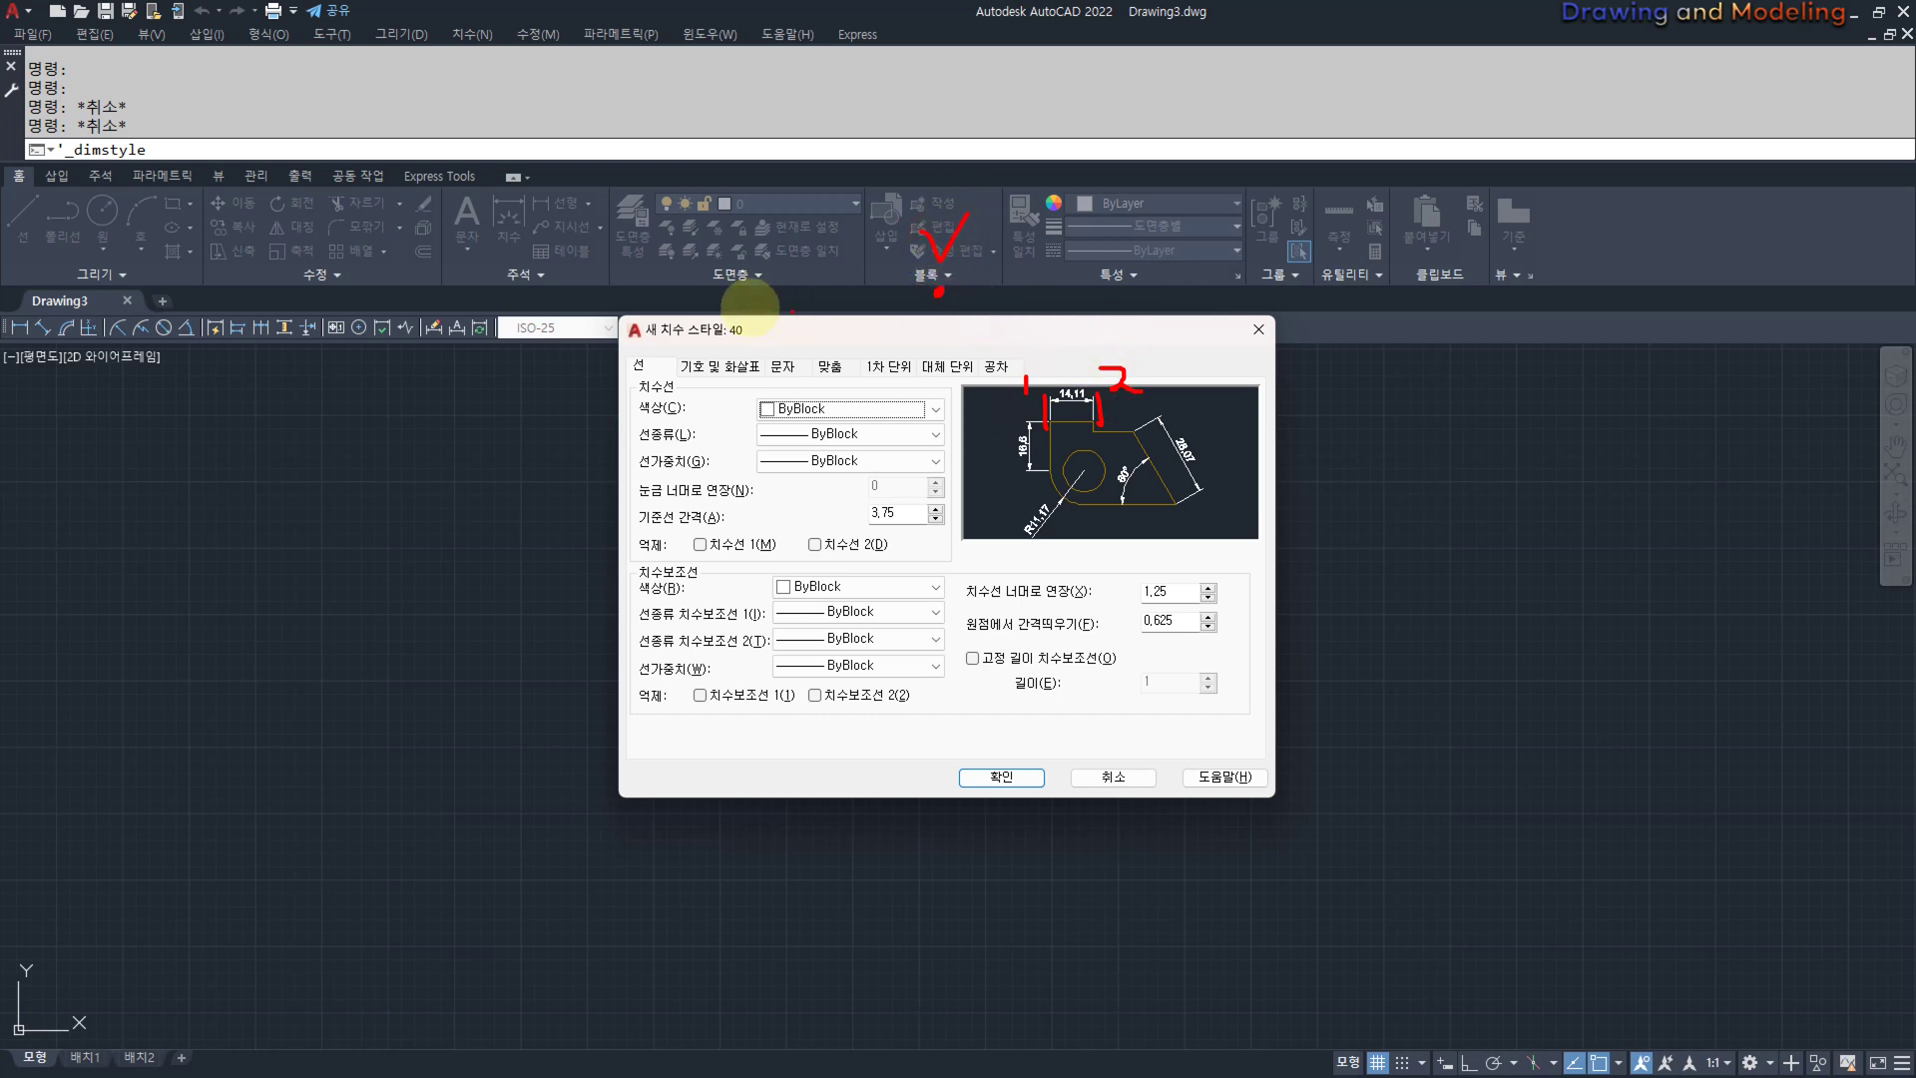
left_click(707, 304)
left_click_drag(683, 232, 736, 221)
left_click_drag(968, 139, 970, 184)
mouse_move(716, 155)
left_mouse_down()
mouse_move(727, 193)
mouse_move(798, 191)
left_mouse_up()
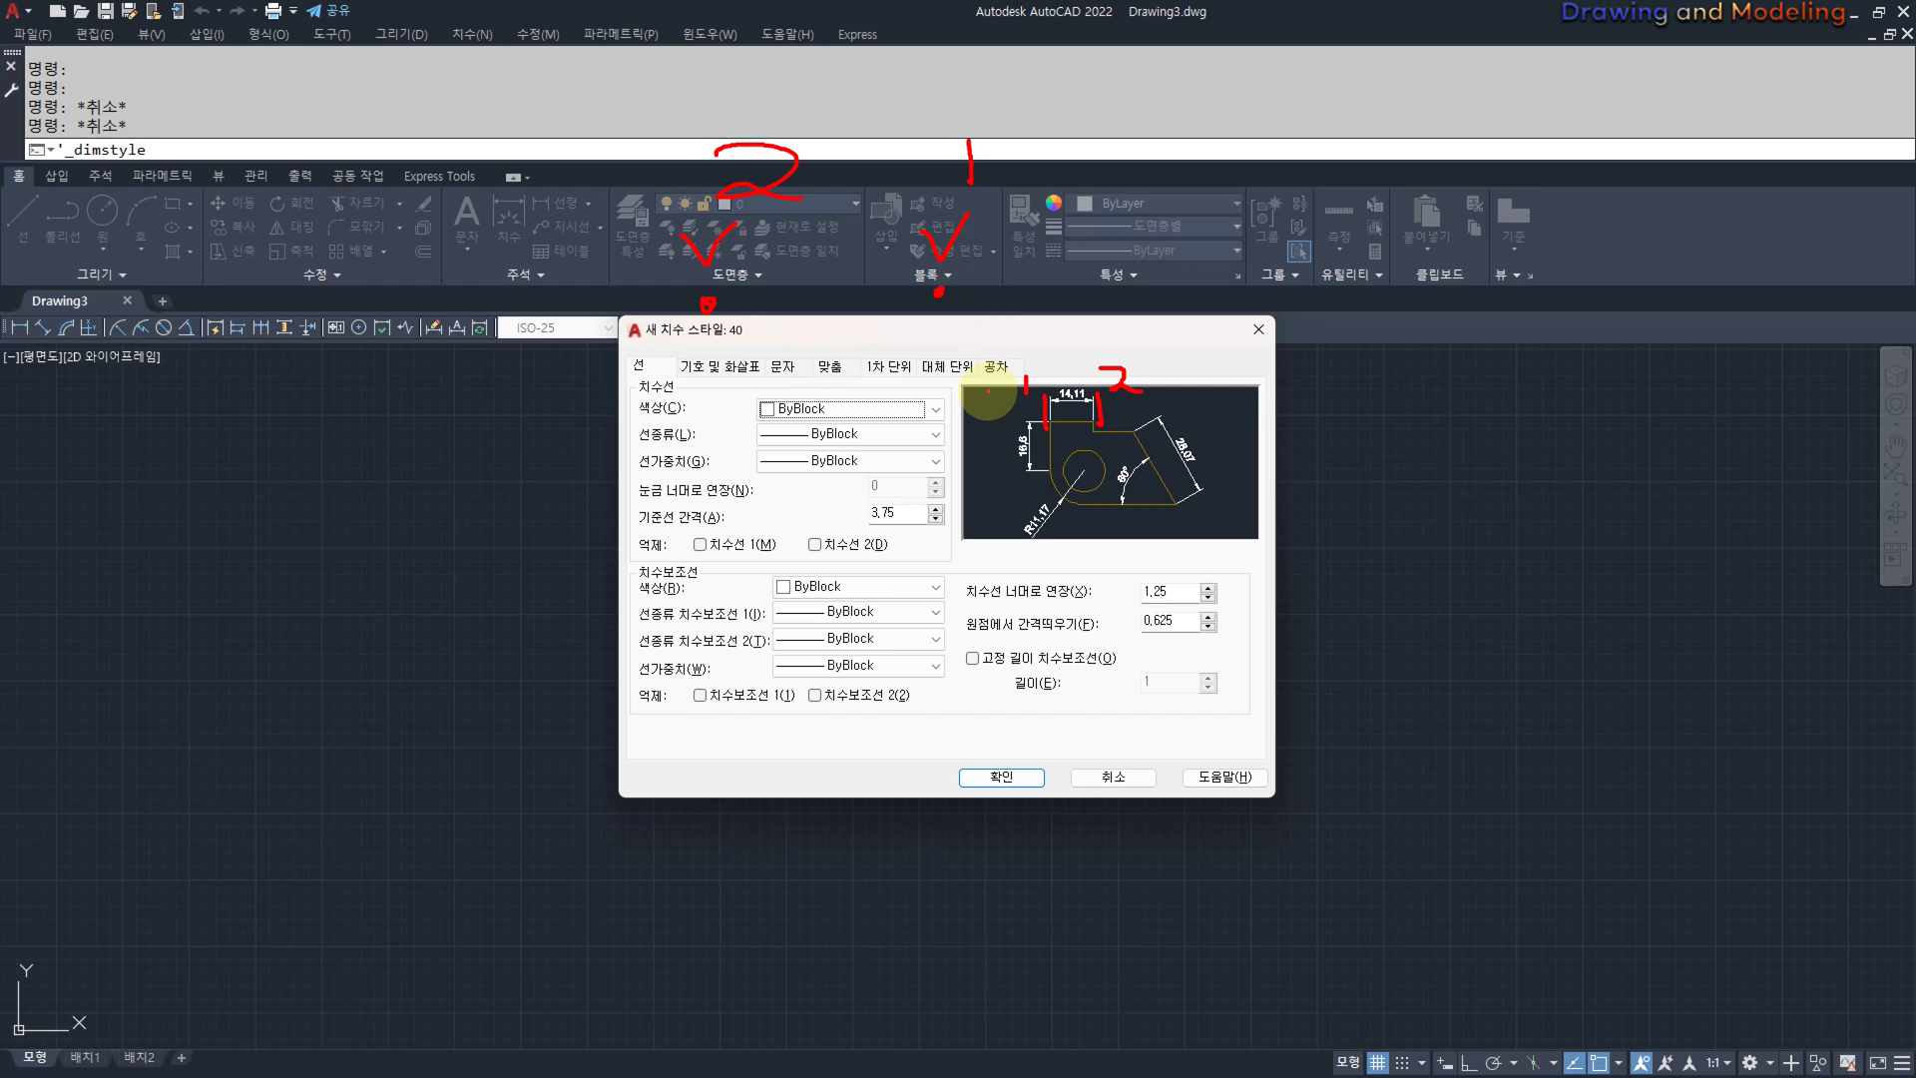
key("Escape")
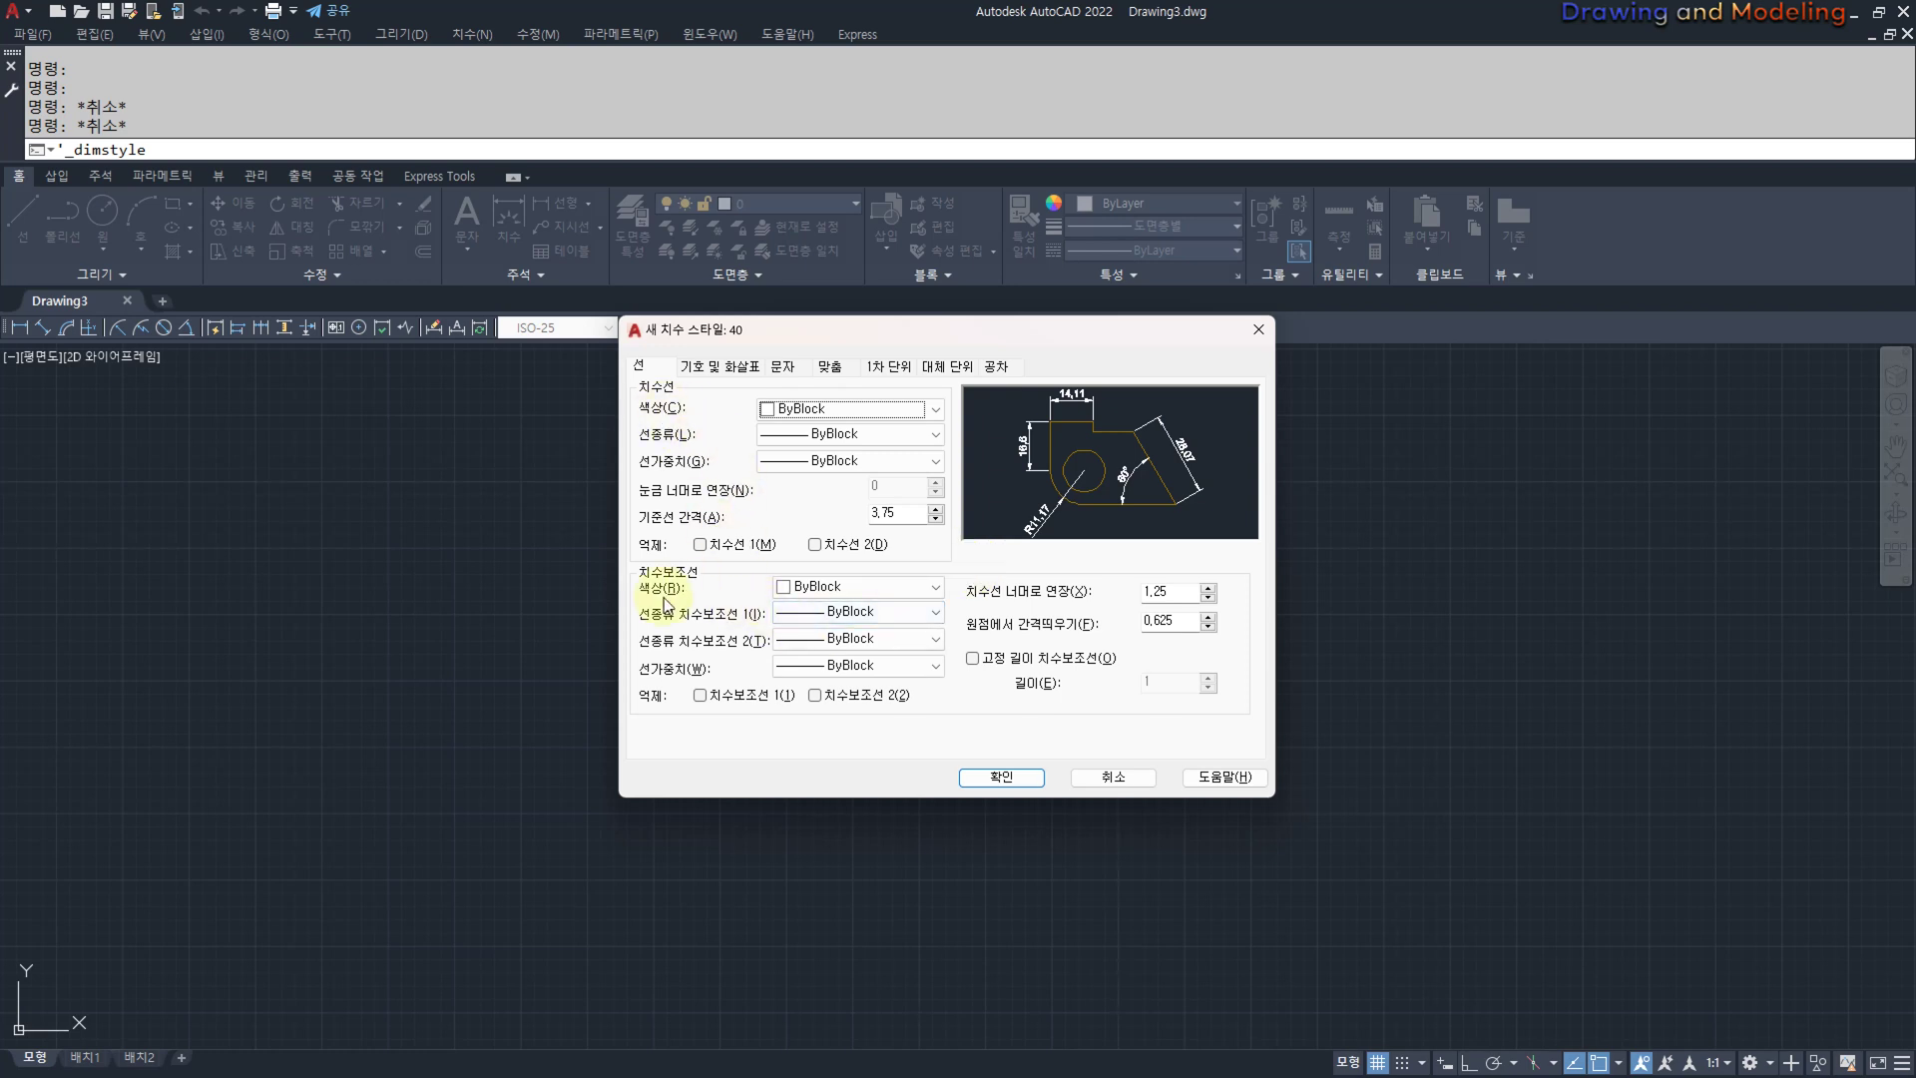
key("ctrl+2")
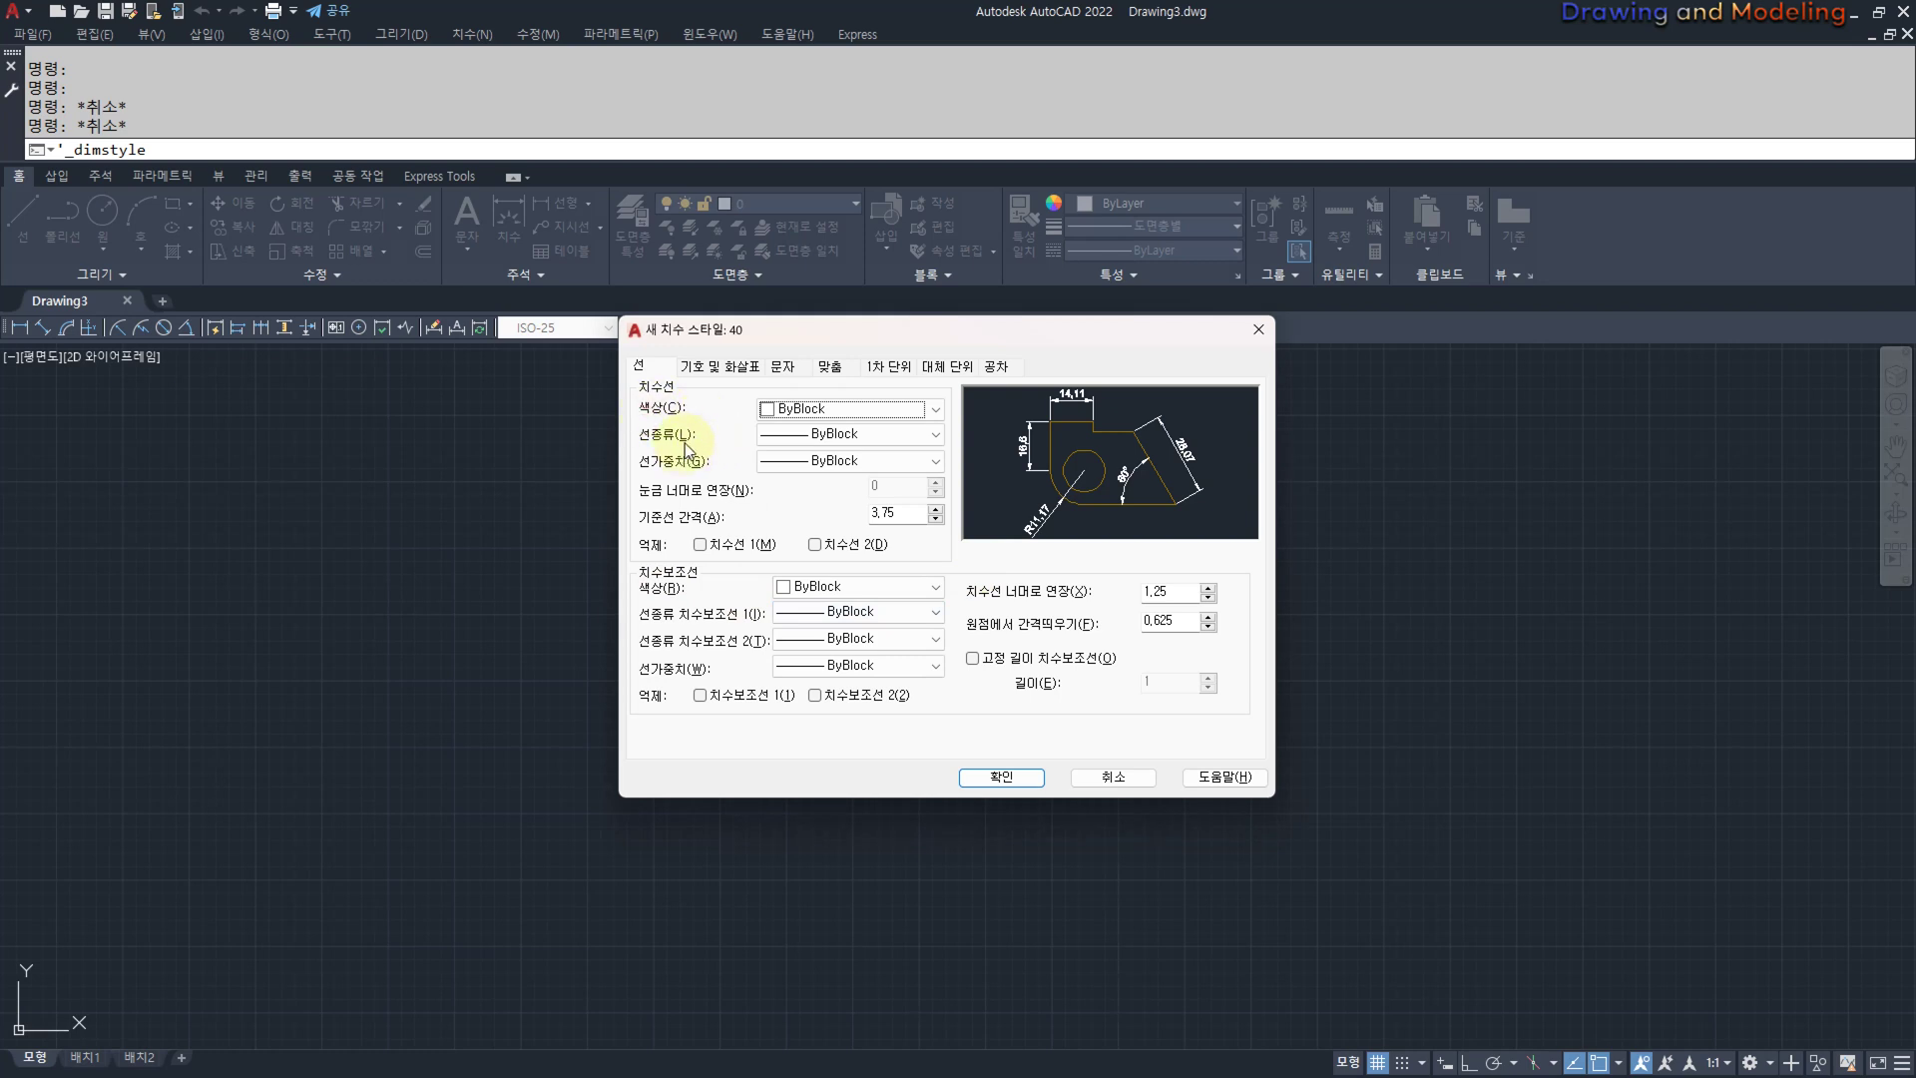
mouse_move(641, 420)
left_mouse_down()
mouse_move(729, 409)
mouse_move(718, 447)
mouse_move(745, 478)
left_mouse_up()
key("Escape")
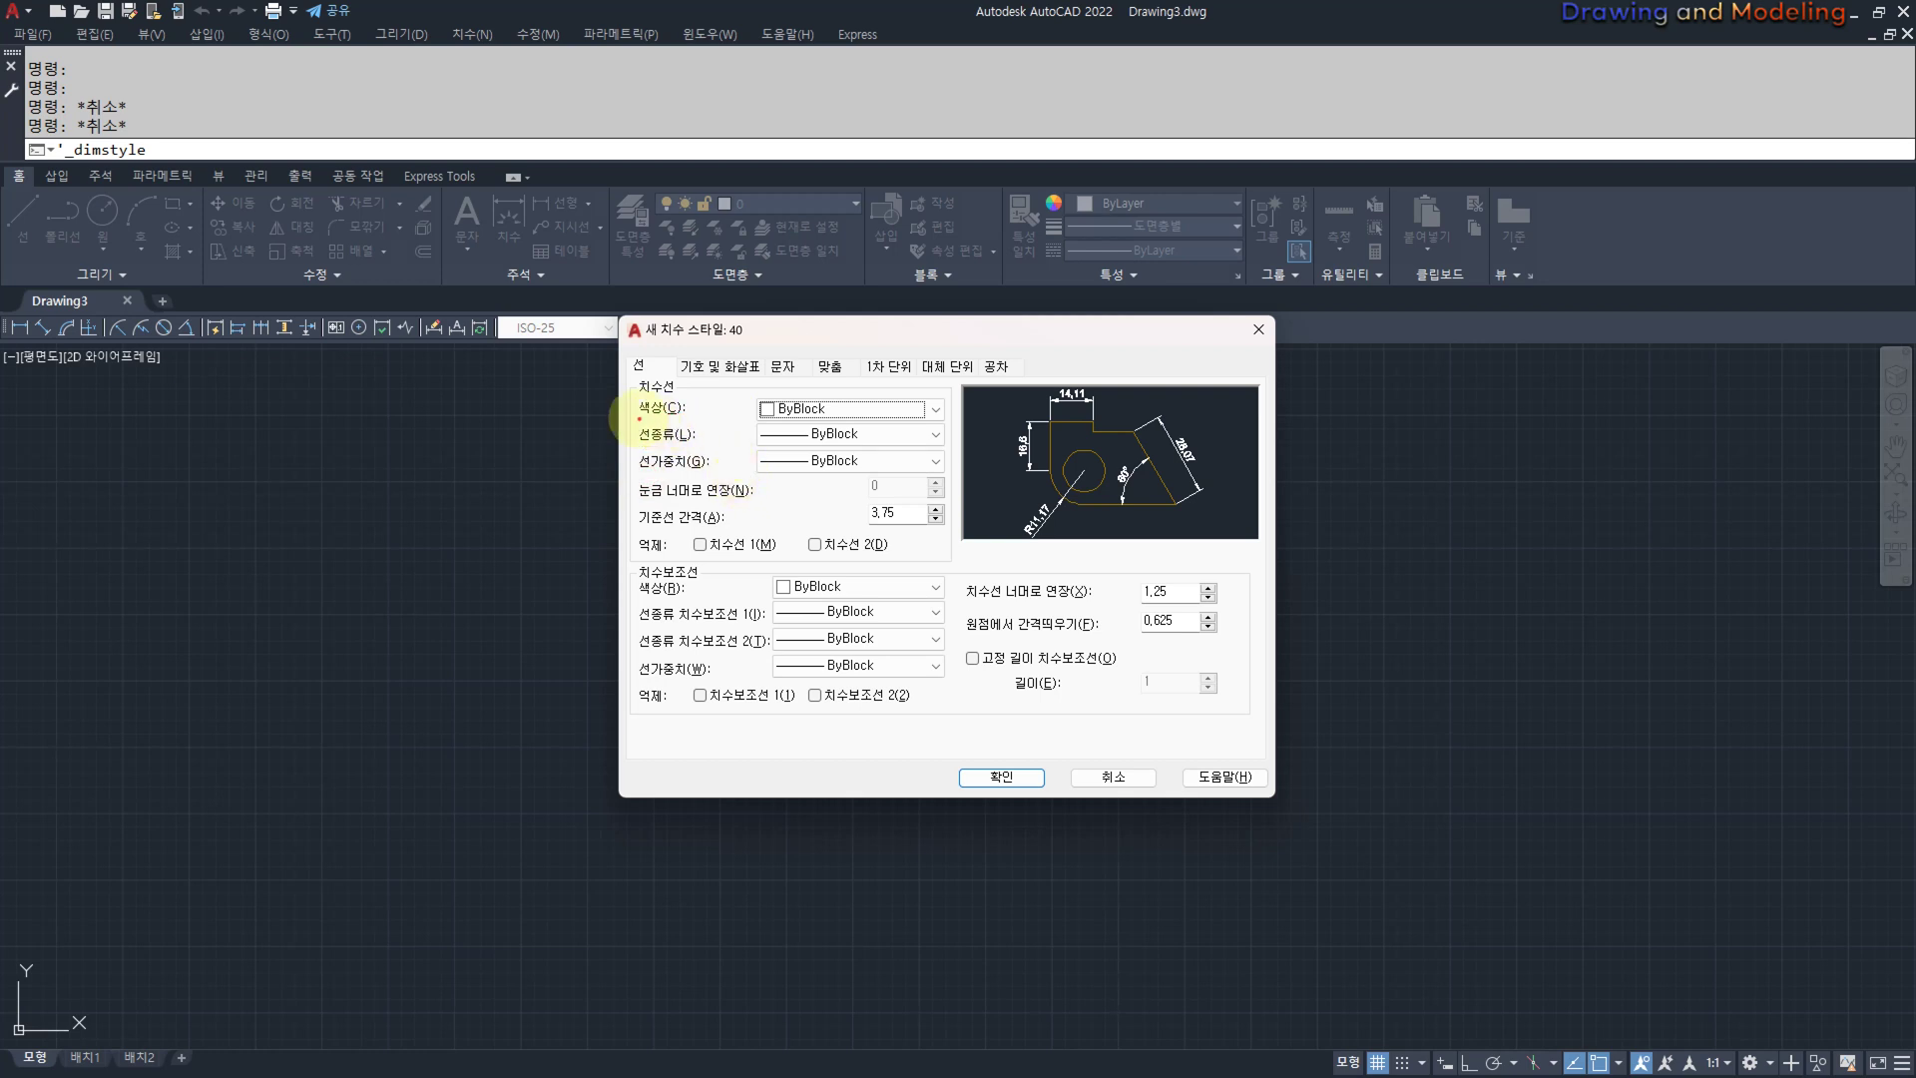
left_click(865, 413)
left_click(867, 411)
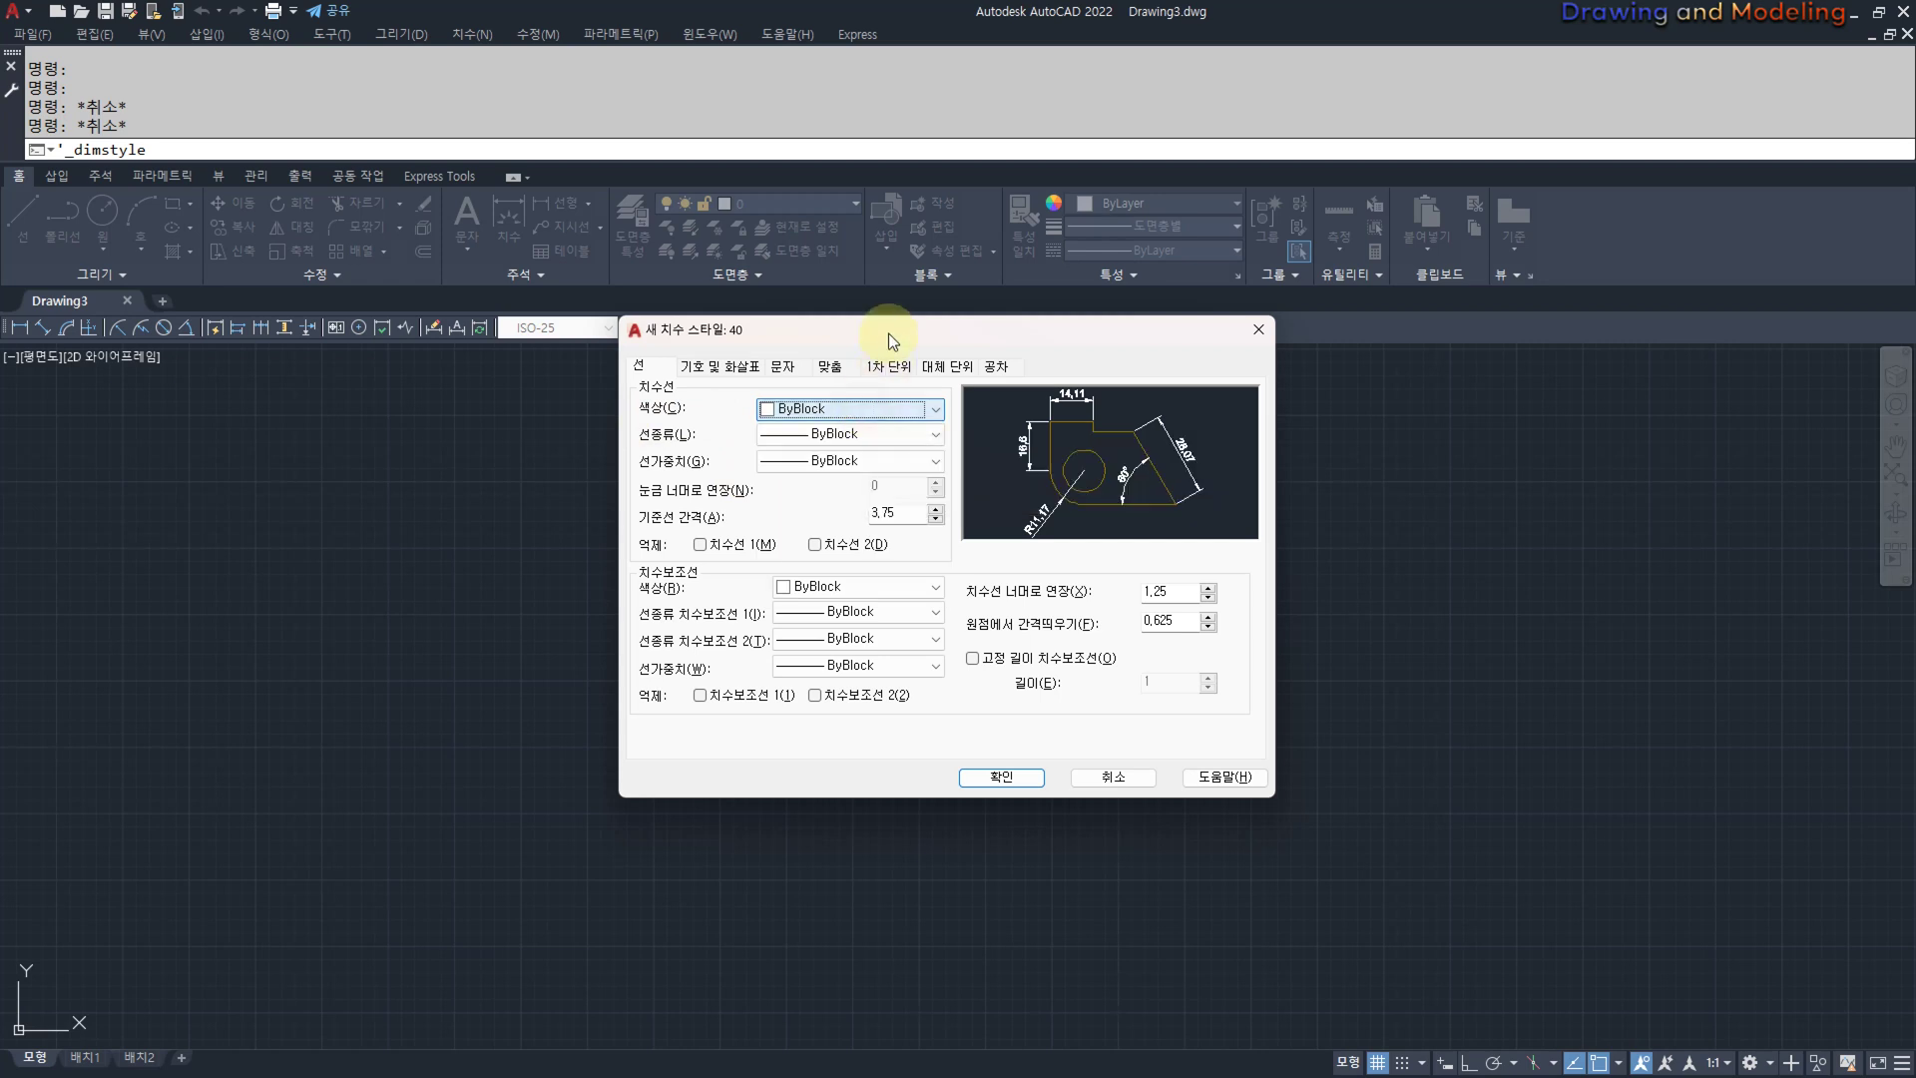
left_click_drag(889, 331, 919, 359)
key("ctrl+2")
mouse_move(811, 221)
left_mouse_down()
mouse_move(794, 235)
mouse_move(709, 168)
mouse_move(775, 212)
mouse_move(744, 235)
left_mouse_up()
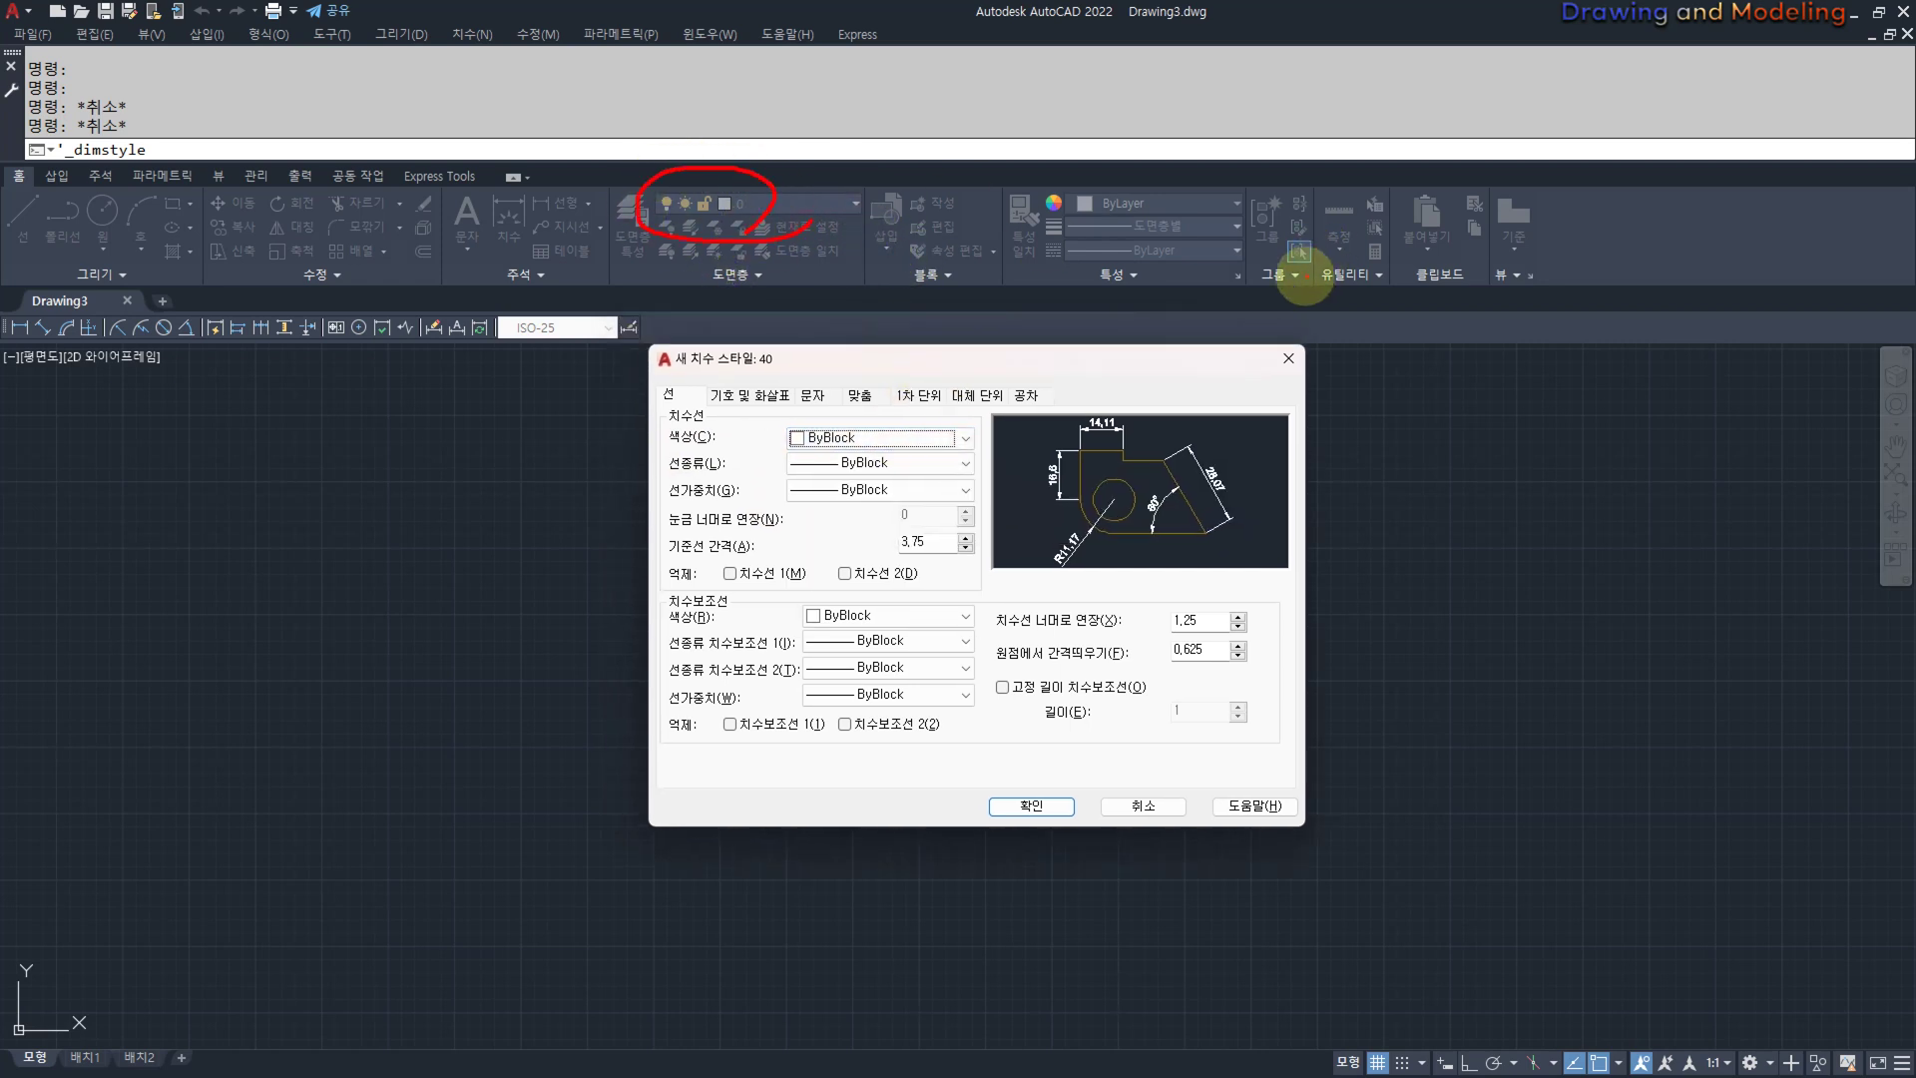
key("Escape")
mouse_move(957, 359)
left_mouse_down()
mouse_move(1057, 362)
mouse_move(954, 387)
left_mouse_up()
key("ctrl+2")
mouse_move(933, 526)
left_mouse_down()
mouse_move(913, 537)
mouse_move(1077, 466)
left_mouse_up()
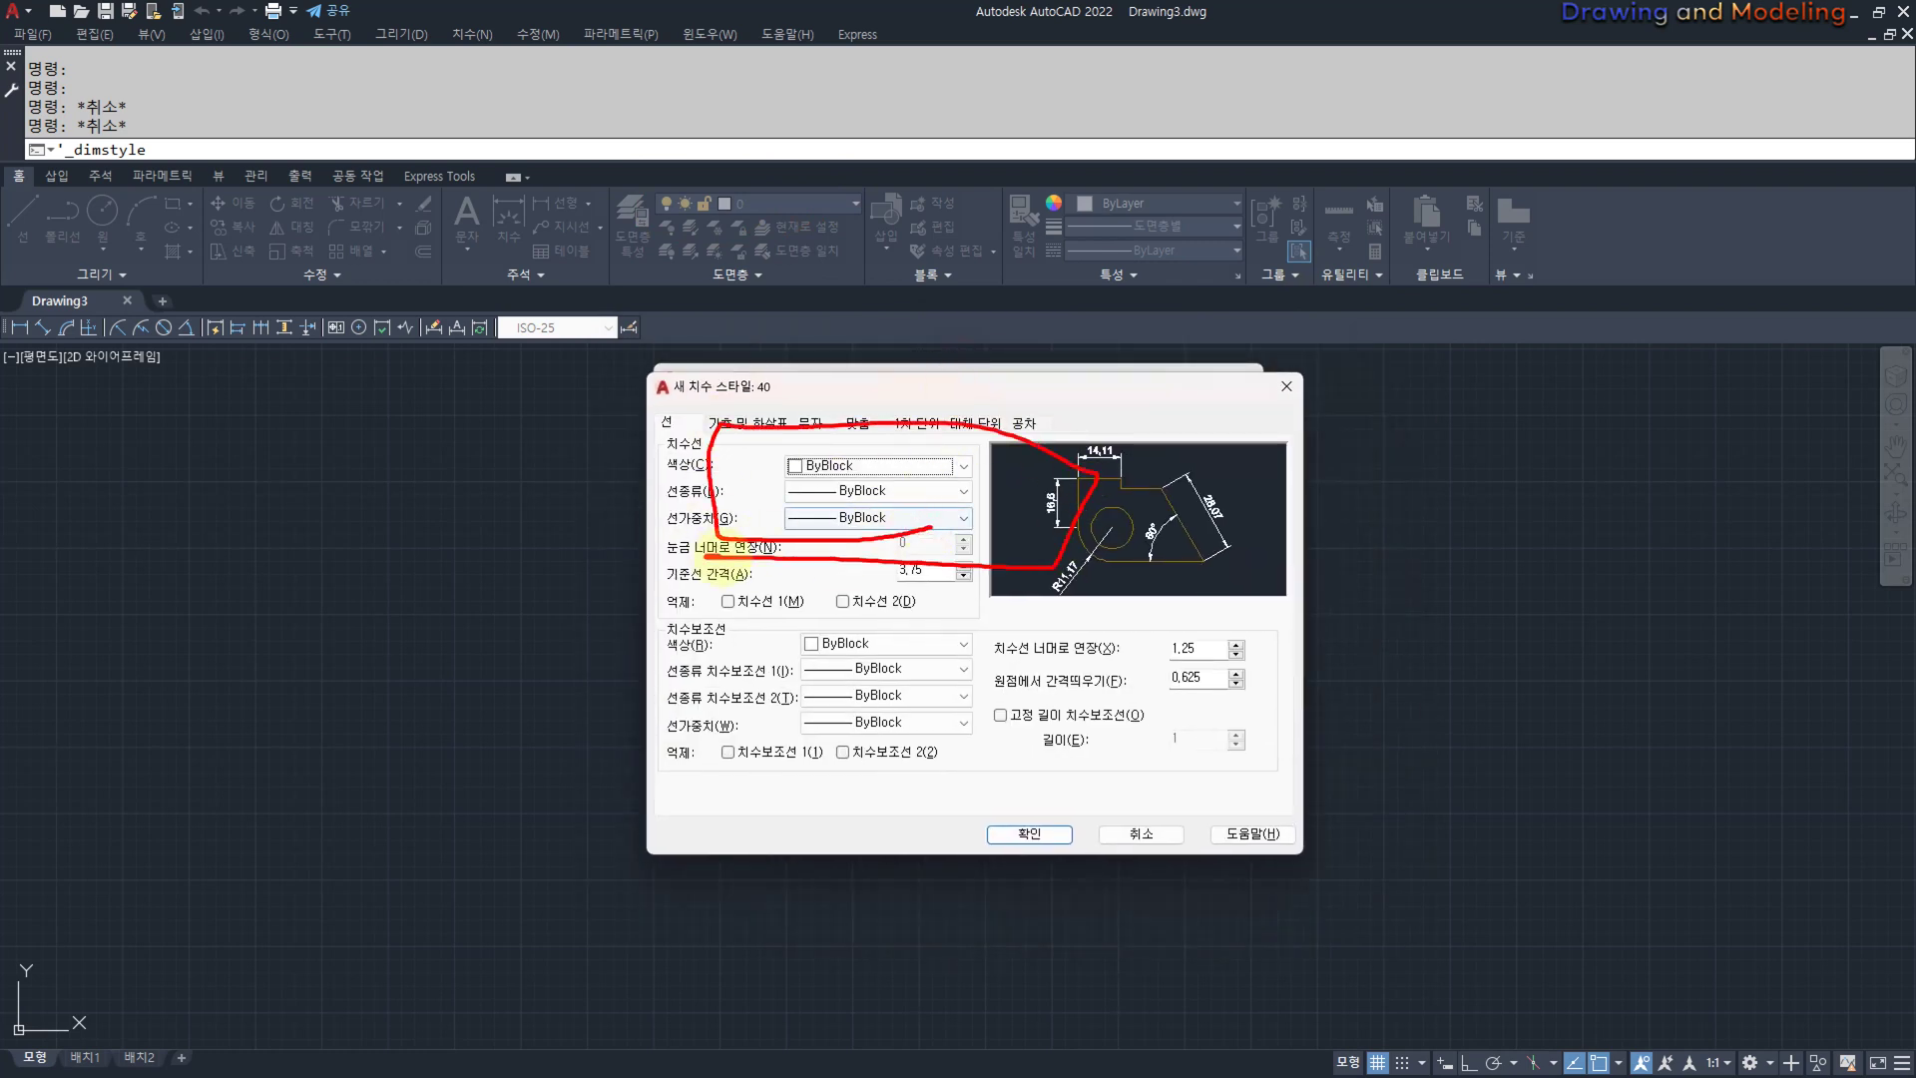
key("e")
mouse_move(727, 171)
left_mouse_down()
mouse_move(773, 206)
mouse_move(809, 159)
left_mouse_up()
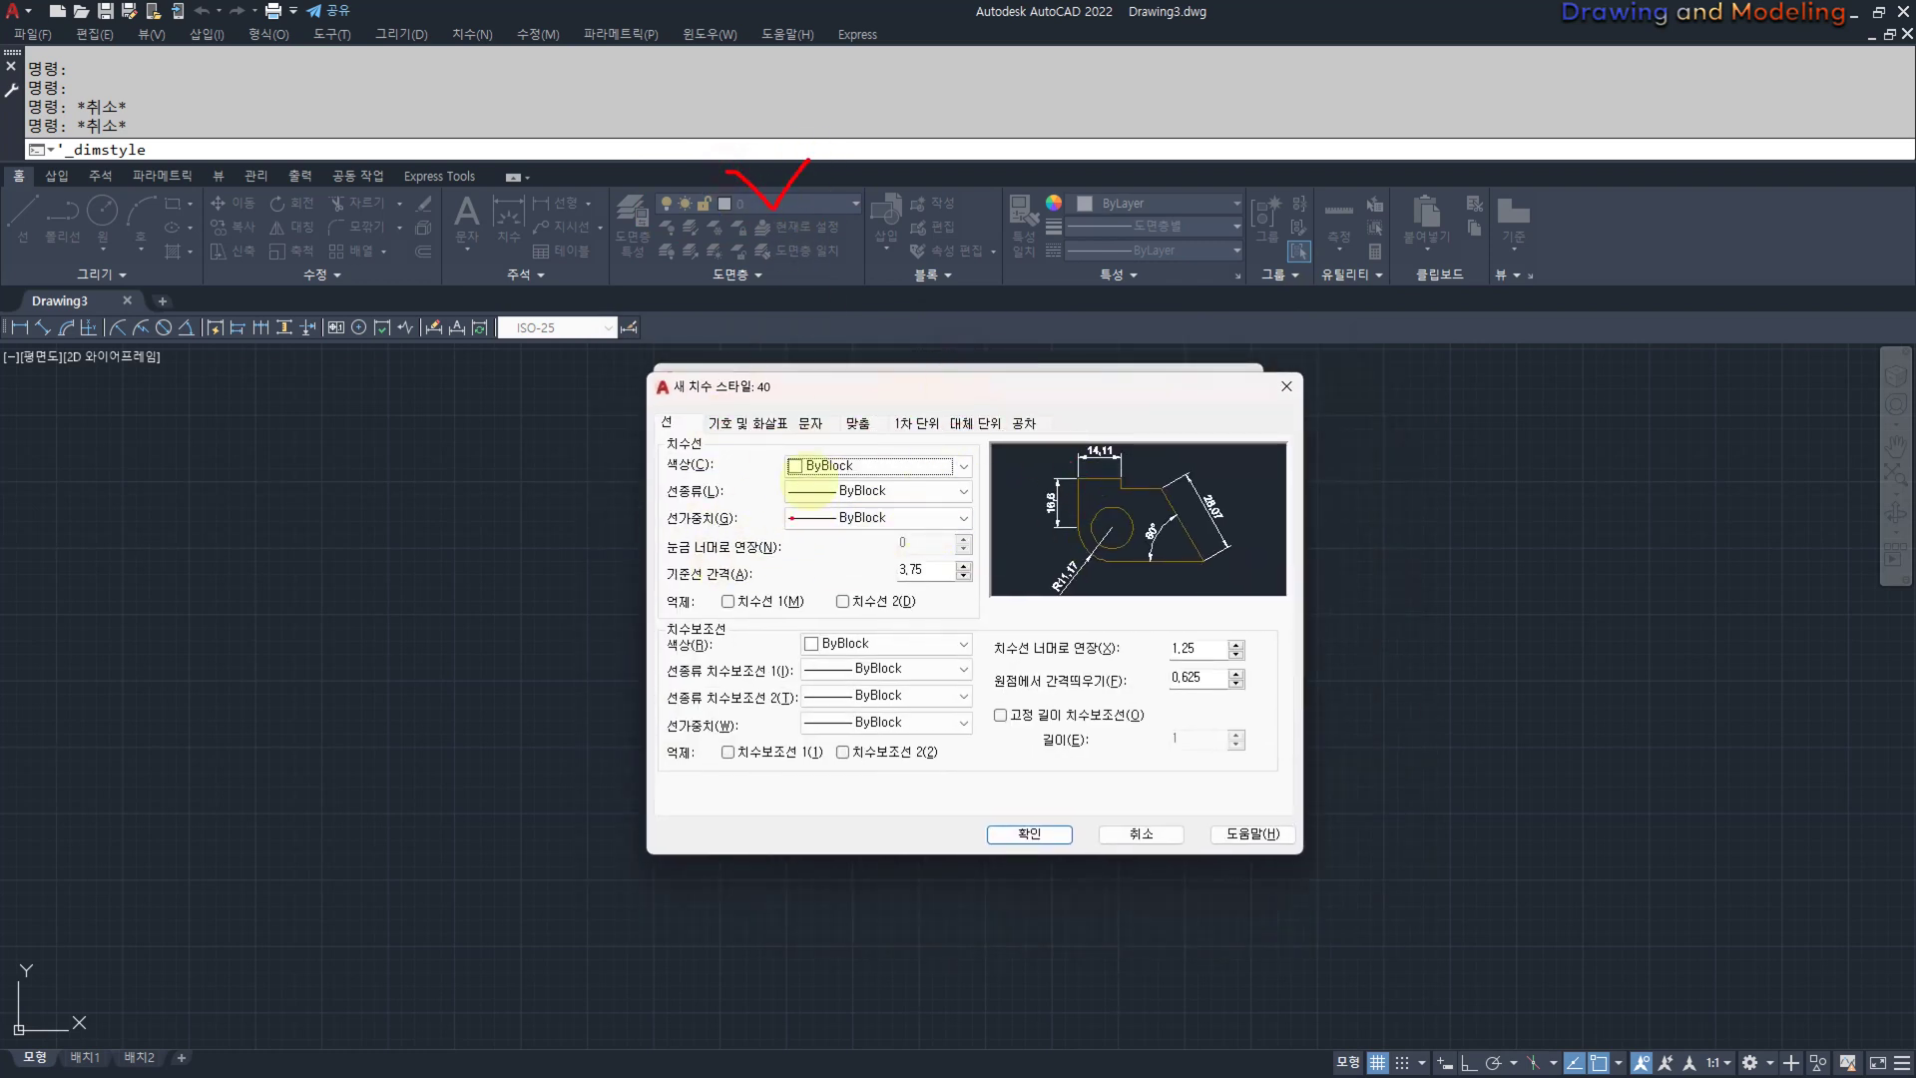
key("Escape")
left_click(882, 460)
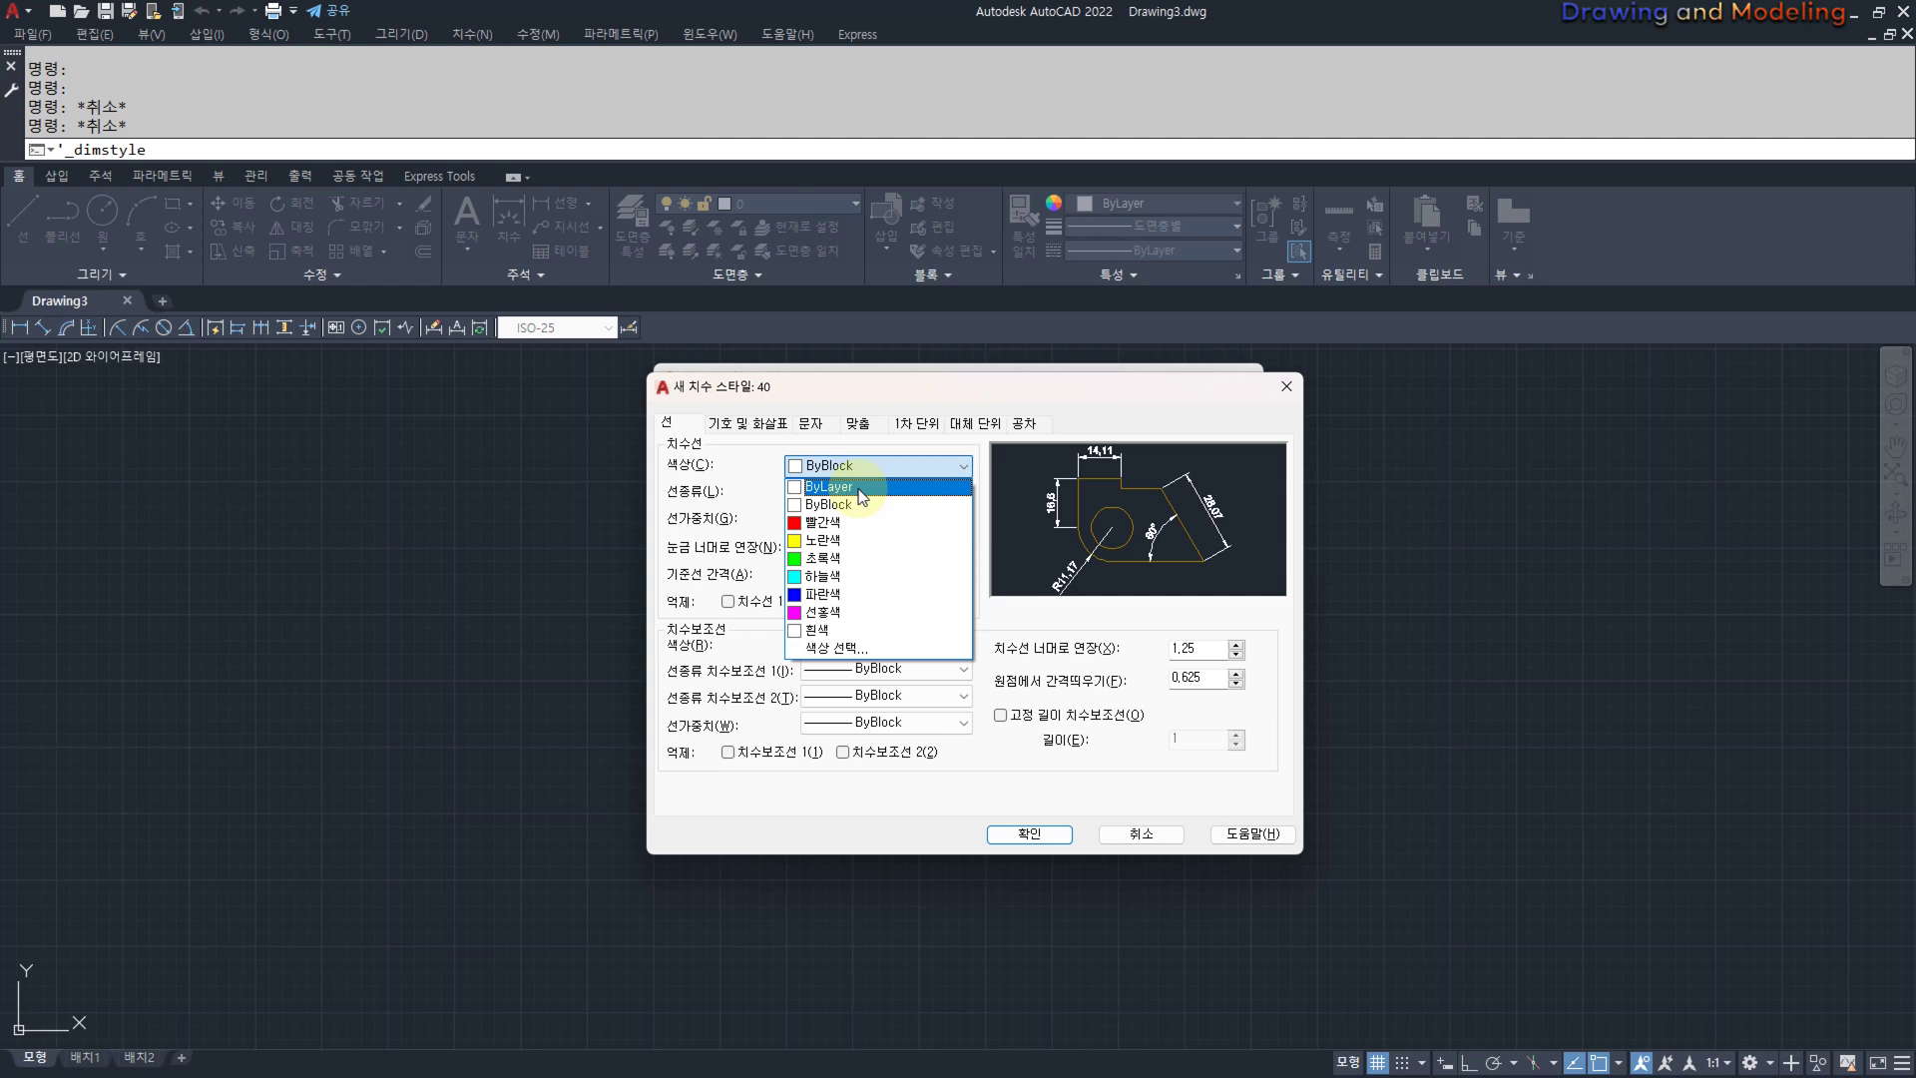
left_click(702, 469)
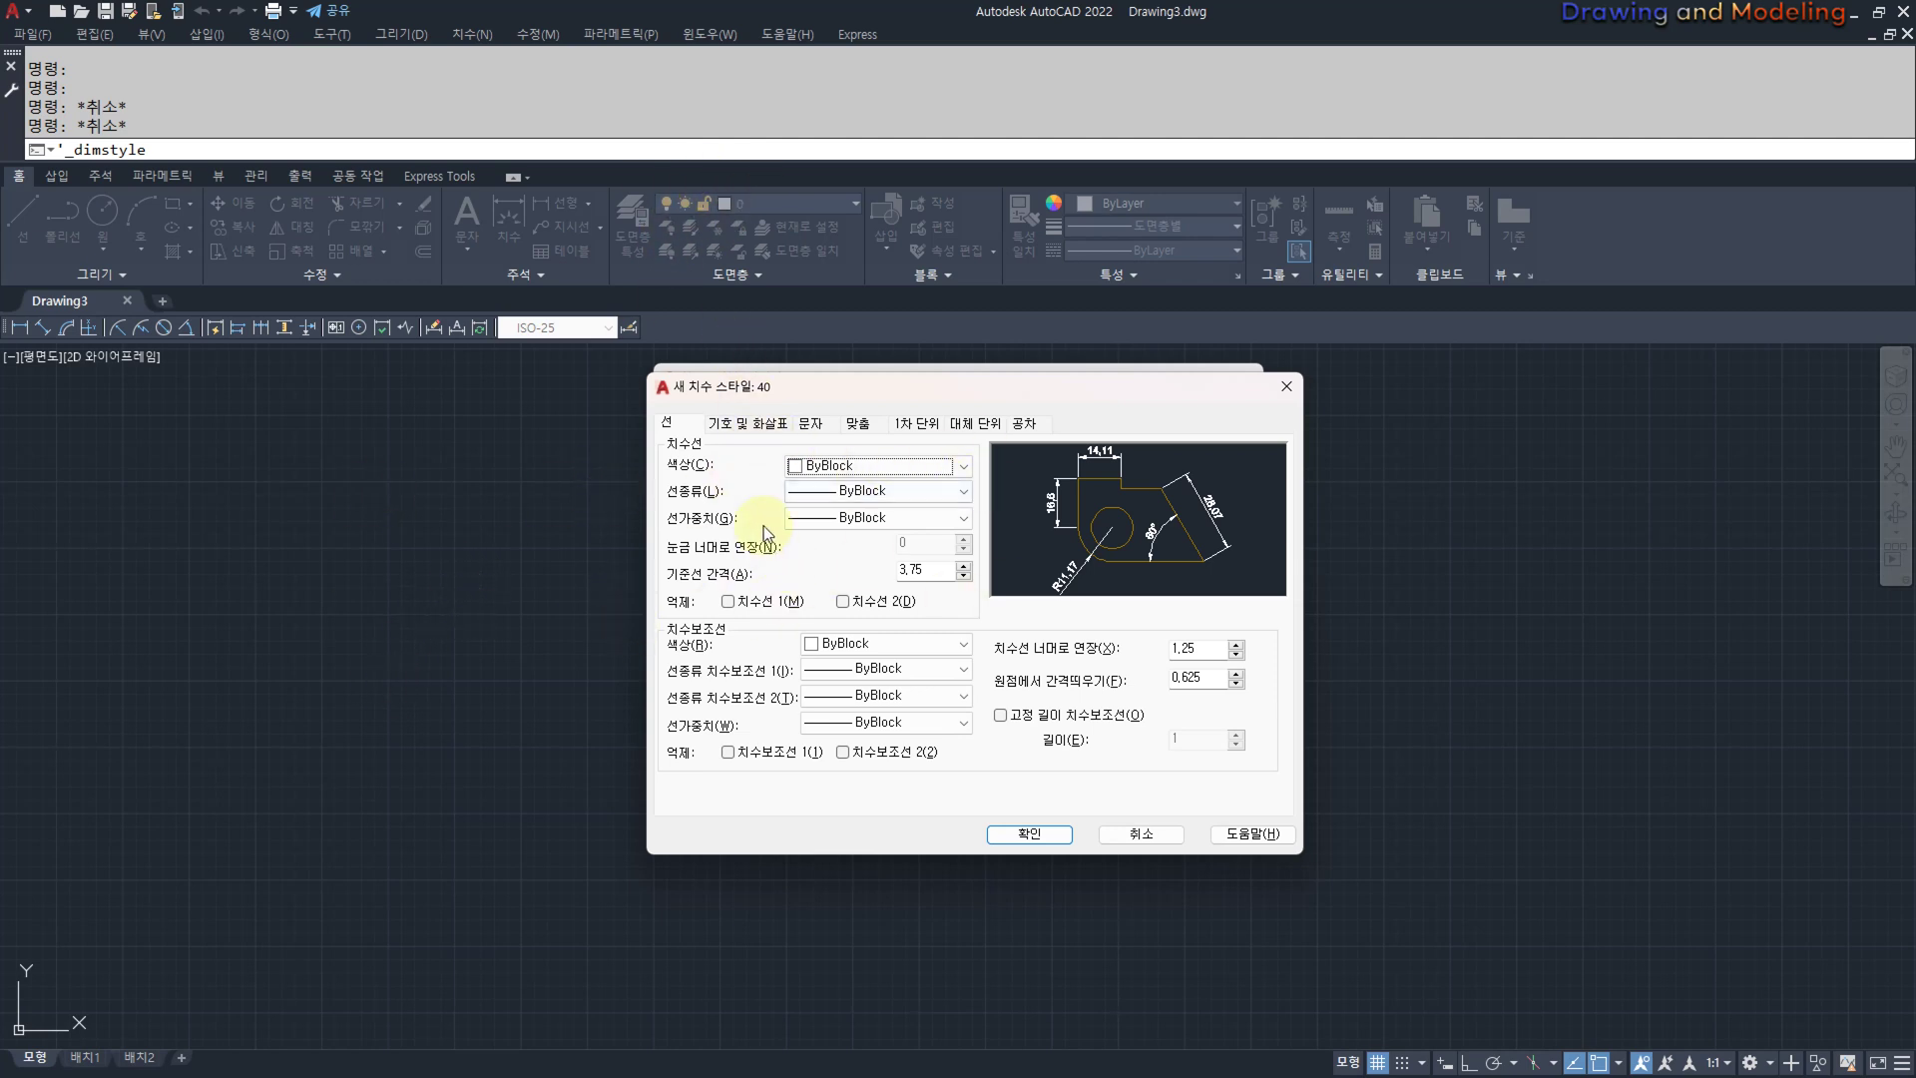
mouse_move(650, 397)
left_mouse_down()
mouse_move(671, 367)
mouse_move(760, 477)
mouse_move(795, 463)
left_mouse_up()
mouse_move(758, 182)
left_mouse_down()
mouse_move(693, 244)
mouse_move(815, 248)
left_mouse_up()
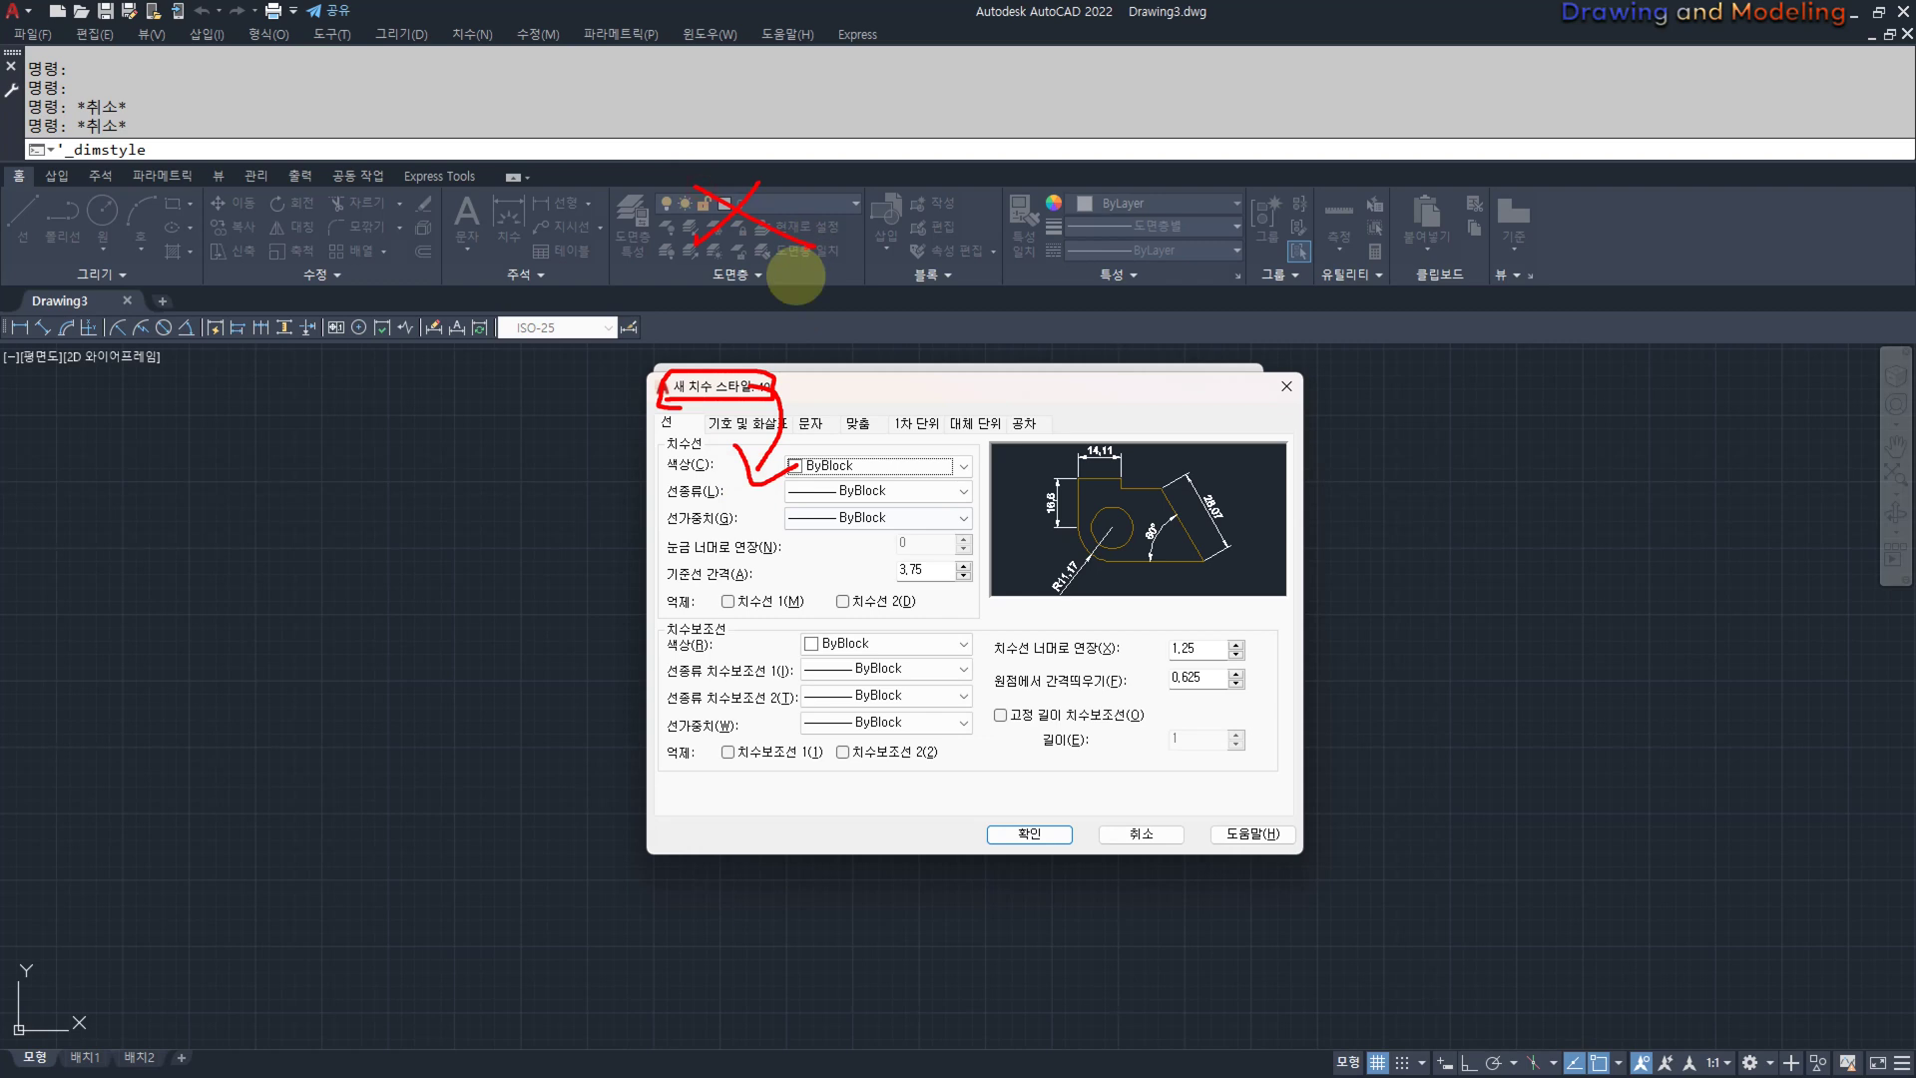
key("e")
left_click_drag(753, 443, 773, 541)
mouse_move(739, 442)
left_mouse_down()
mouse_move(975, 446)
mouse_move(794, 544)
mouse_move(740, 544)
left_mouse_up()
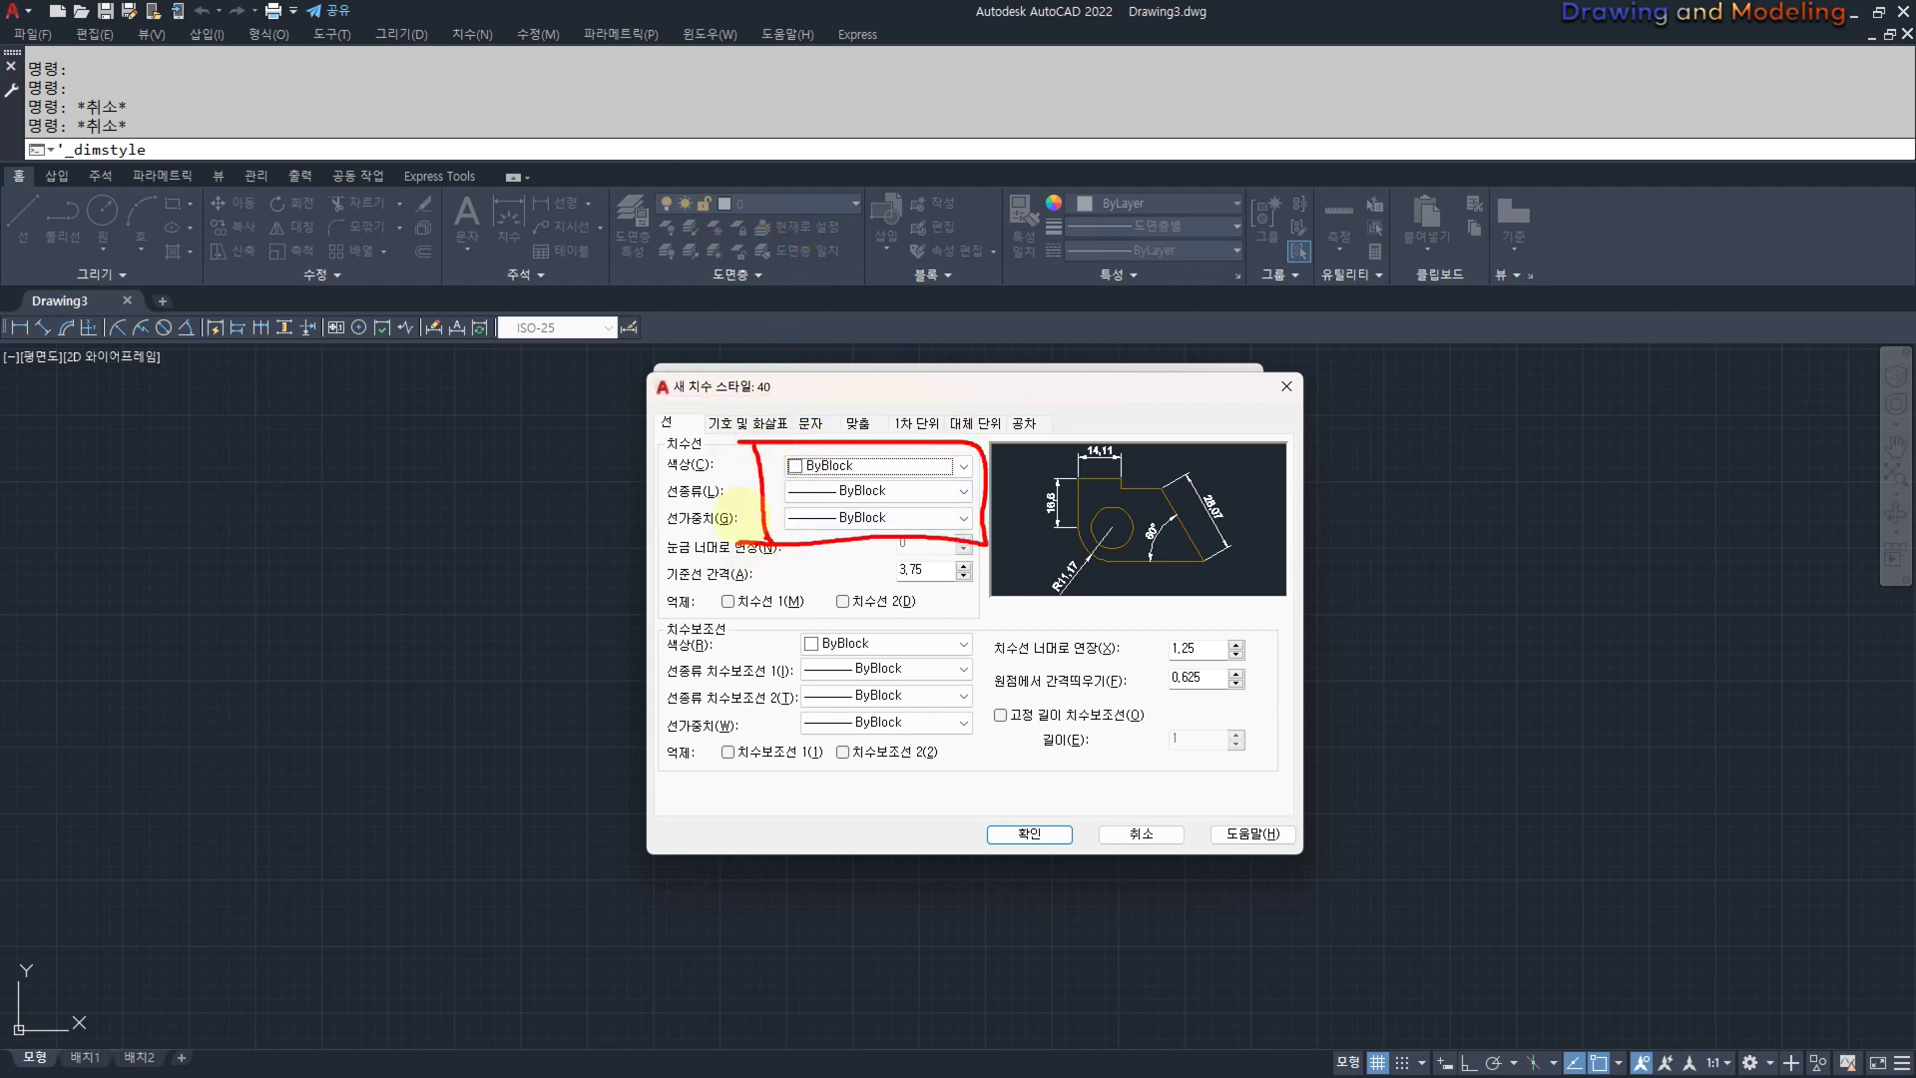
key("e")
left_click_drag(667, 477, 712, 476)
Set the dimension line color of the new style to white (흰색).
left_click(884, 466)
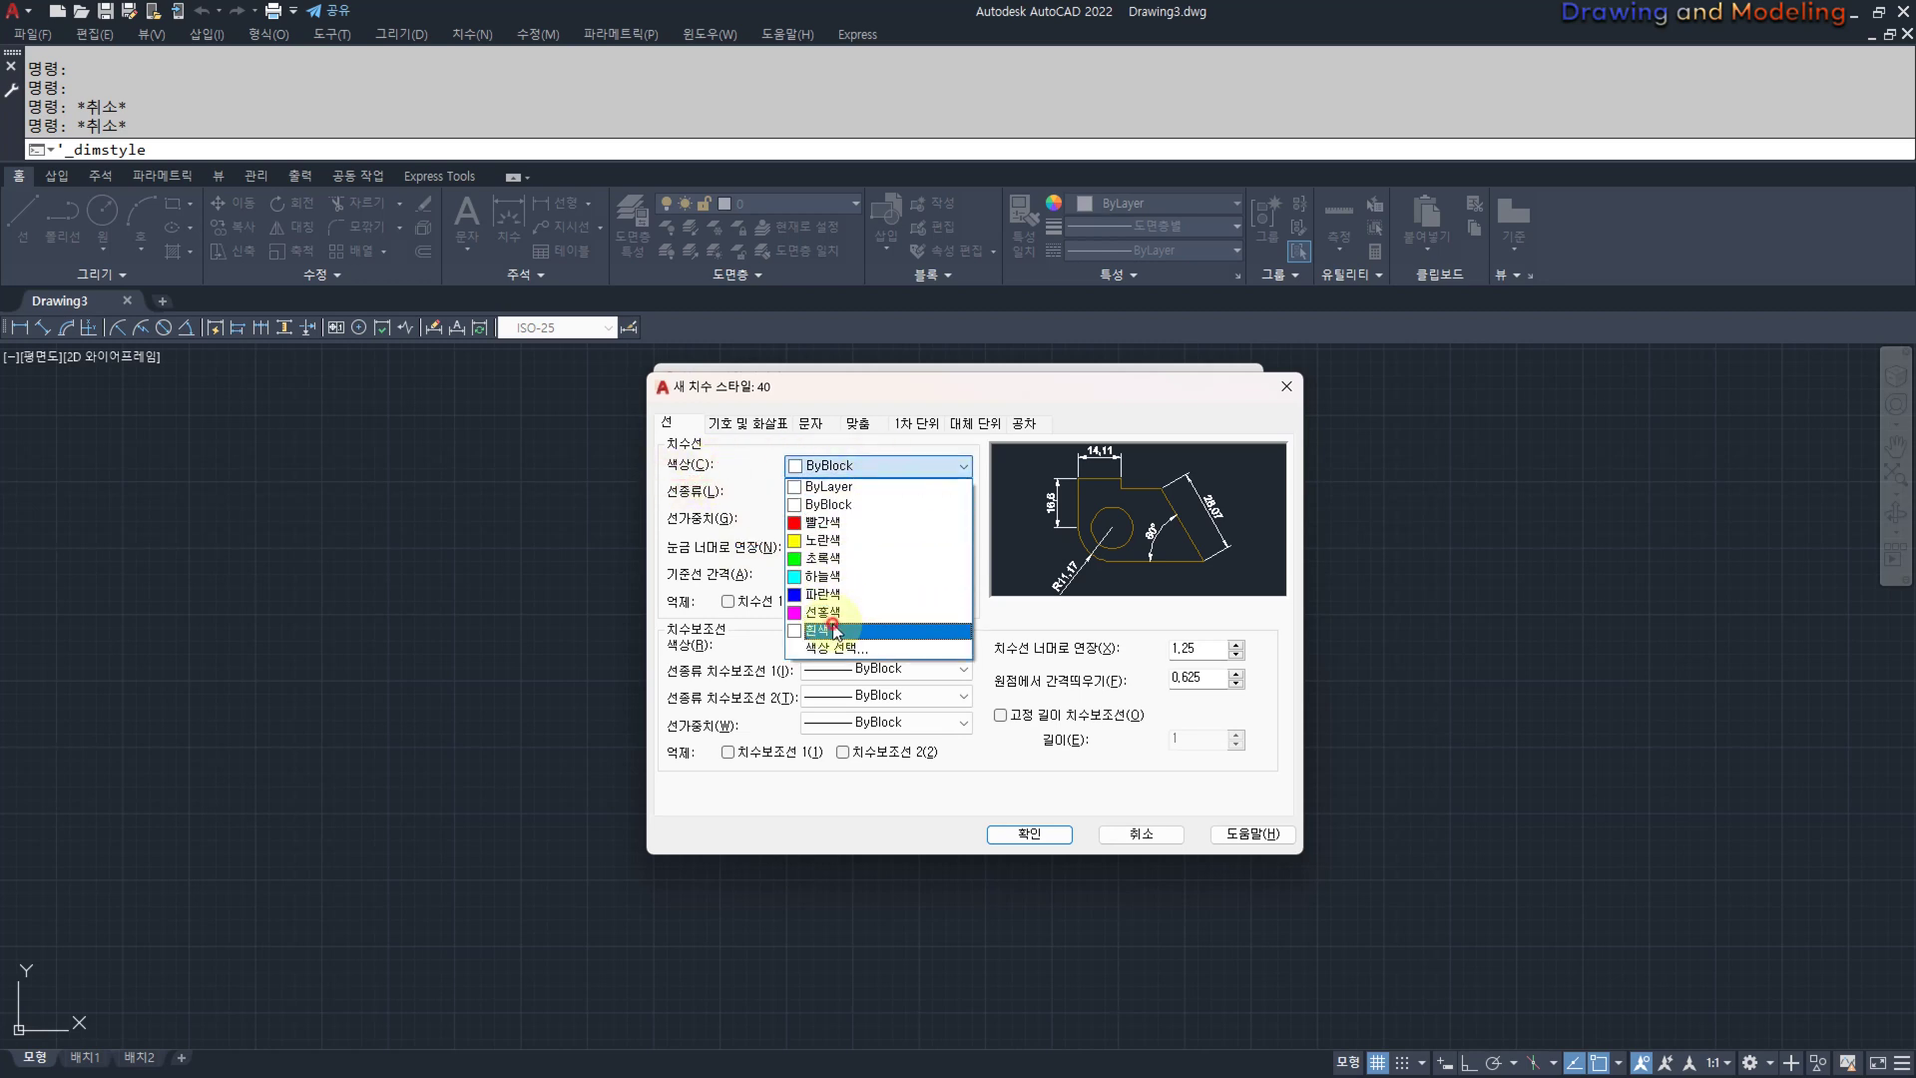
left_click(833, 629)
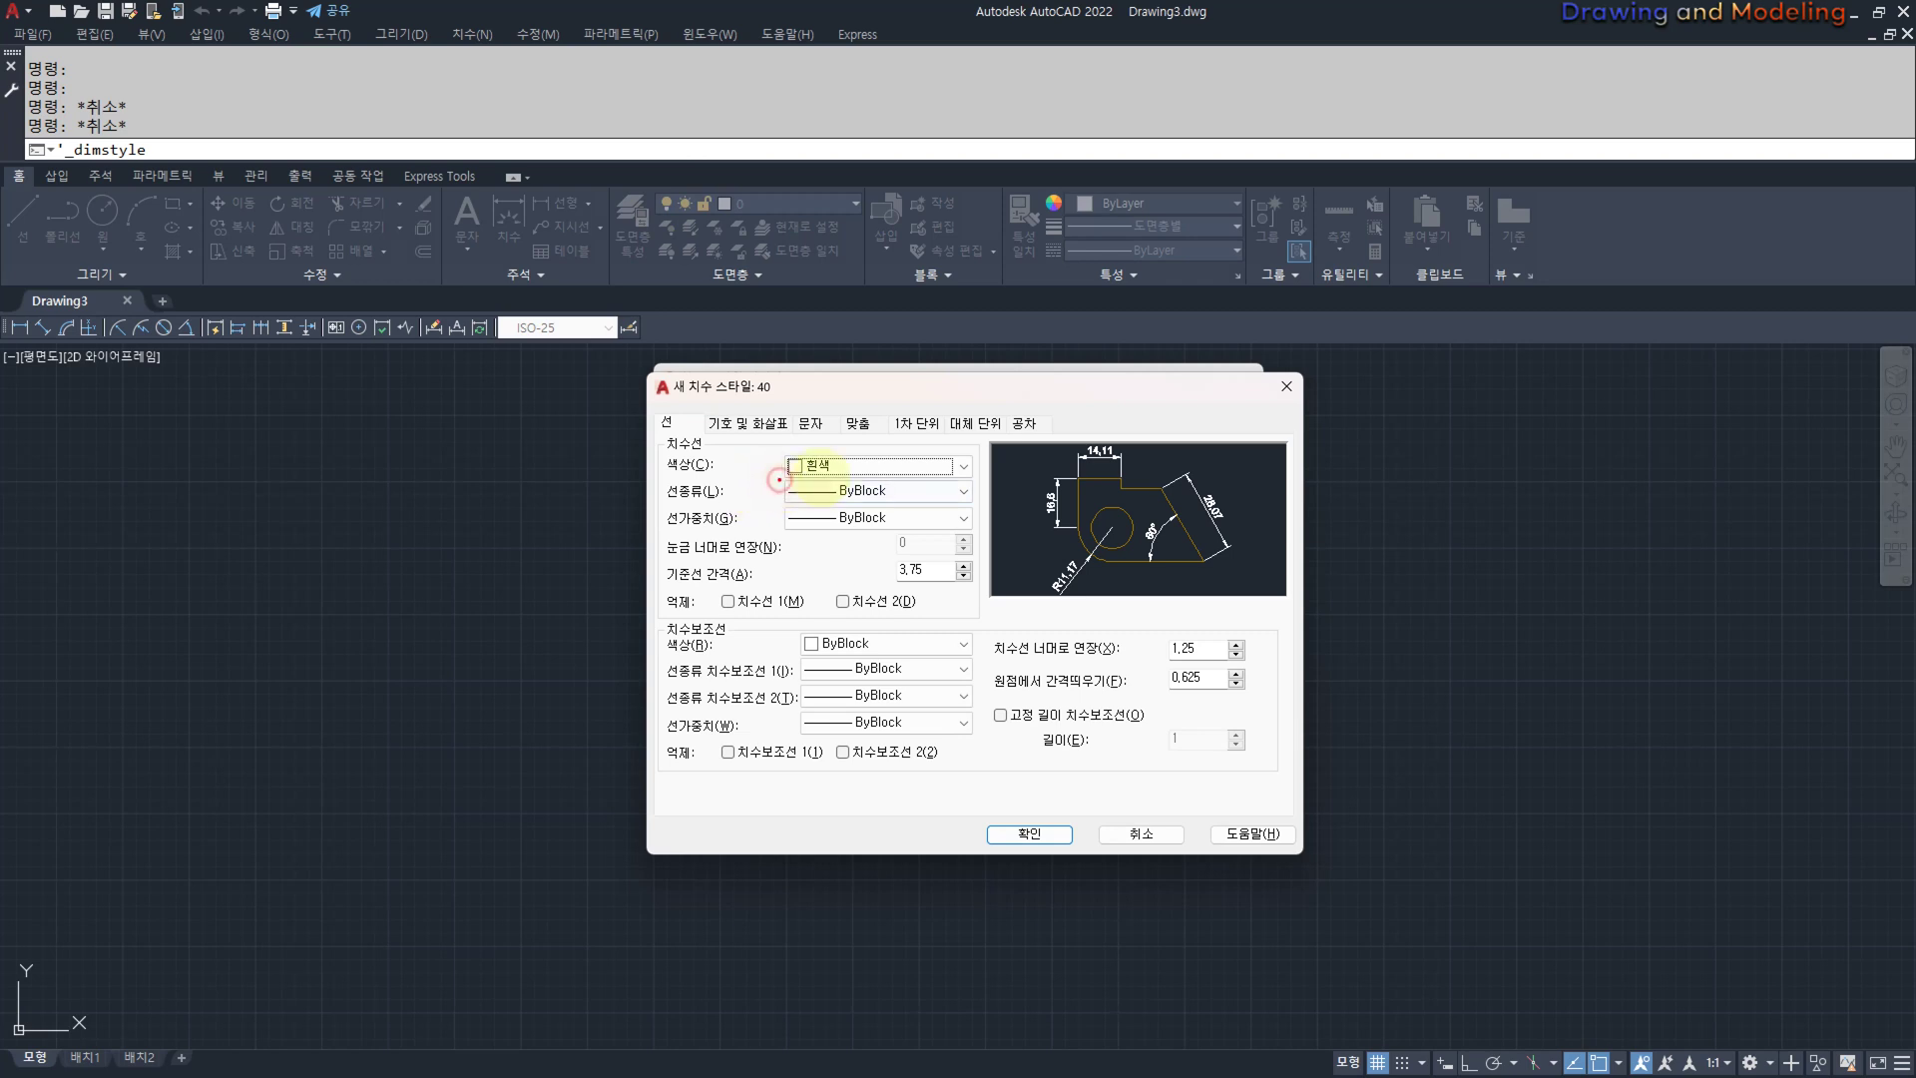
left_click(888, 466)
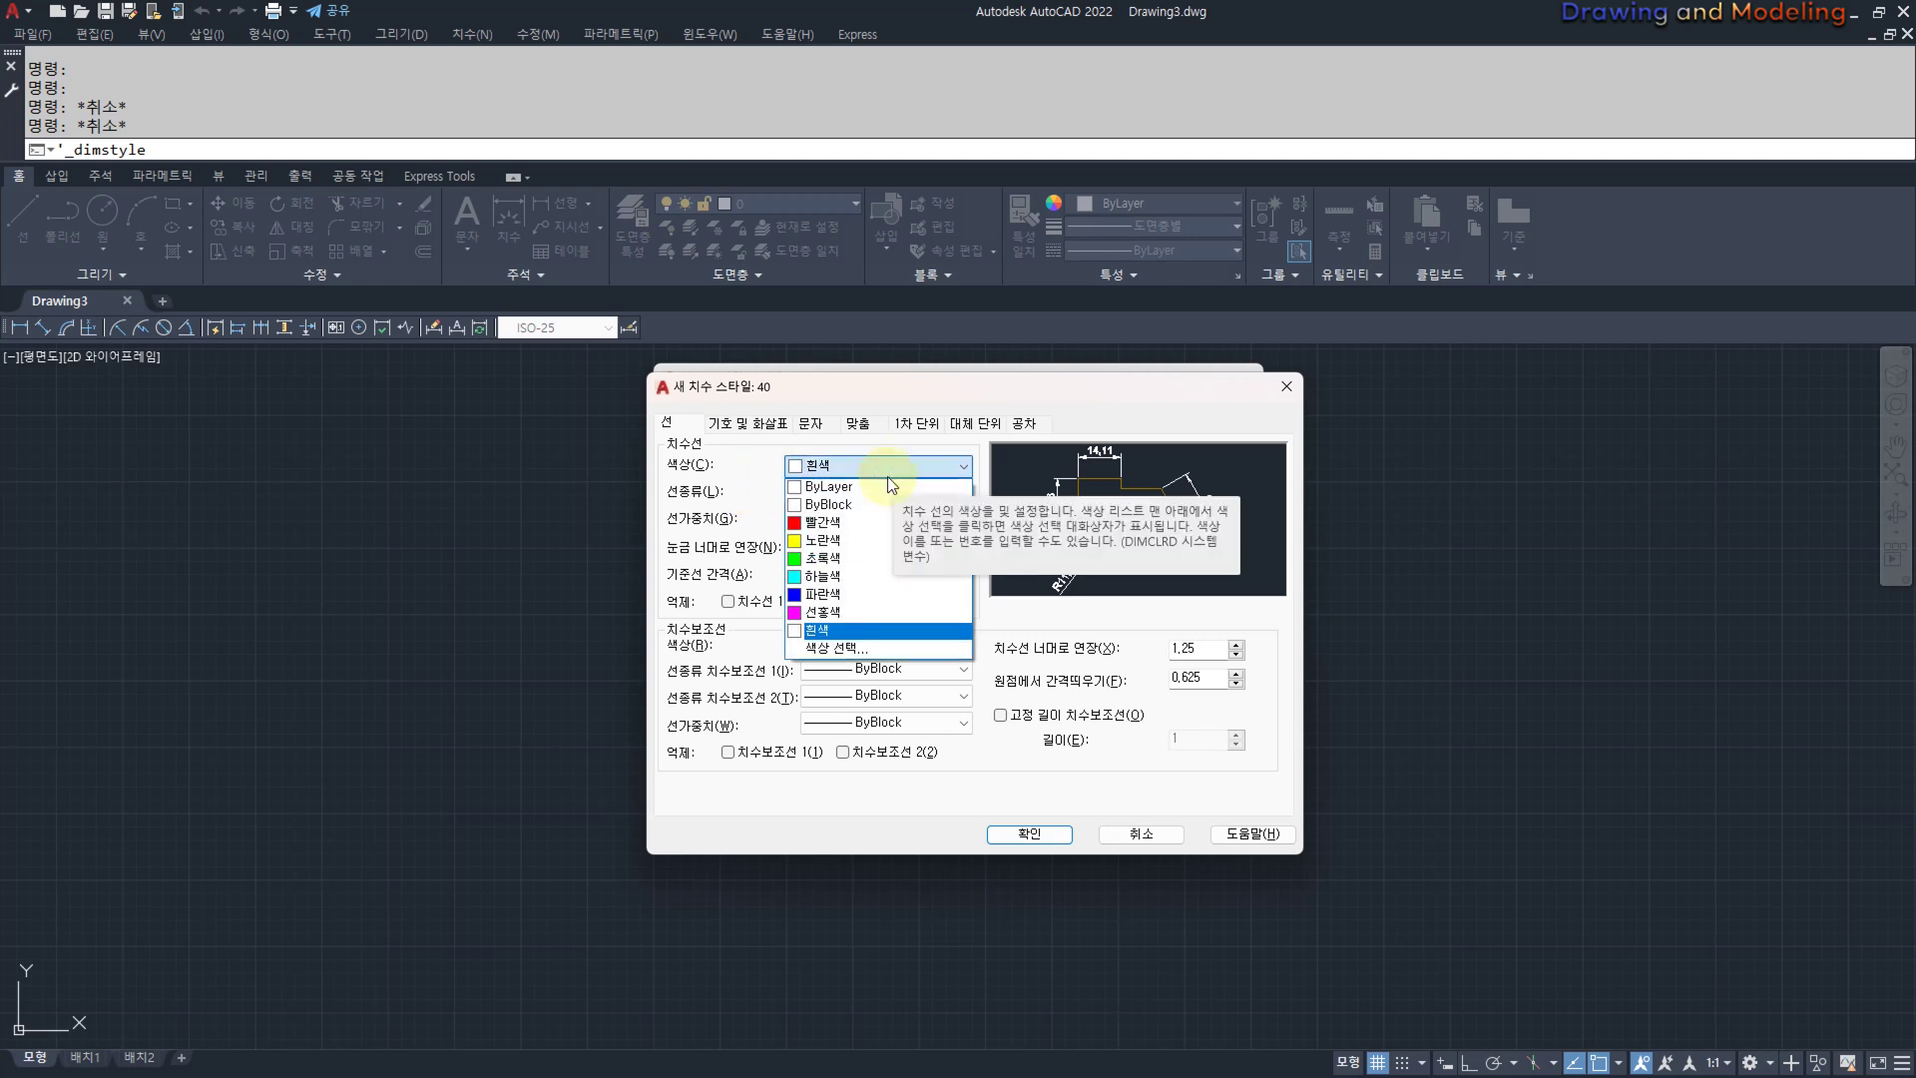
left_click(850, 629)
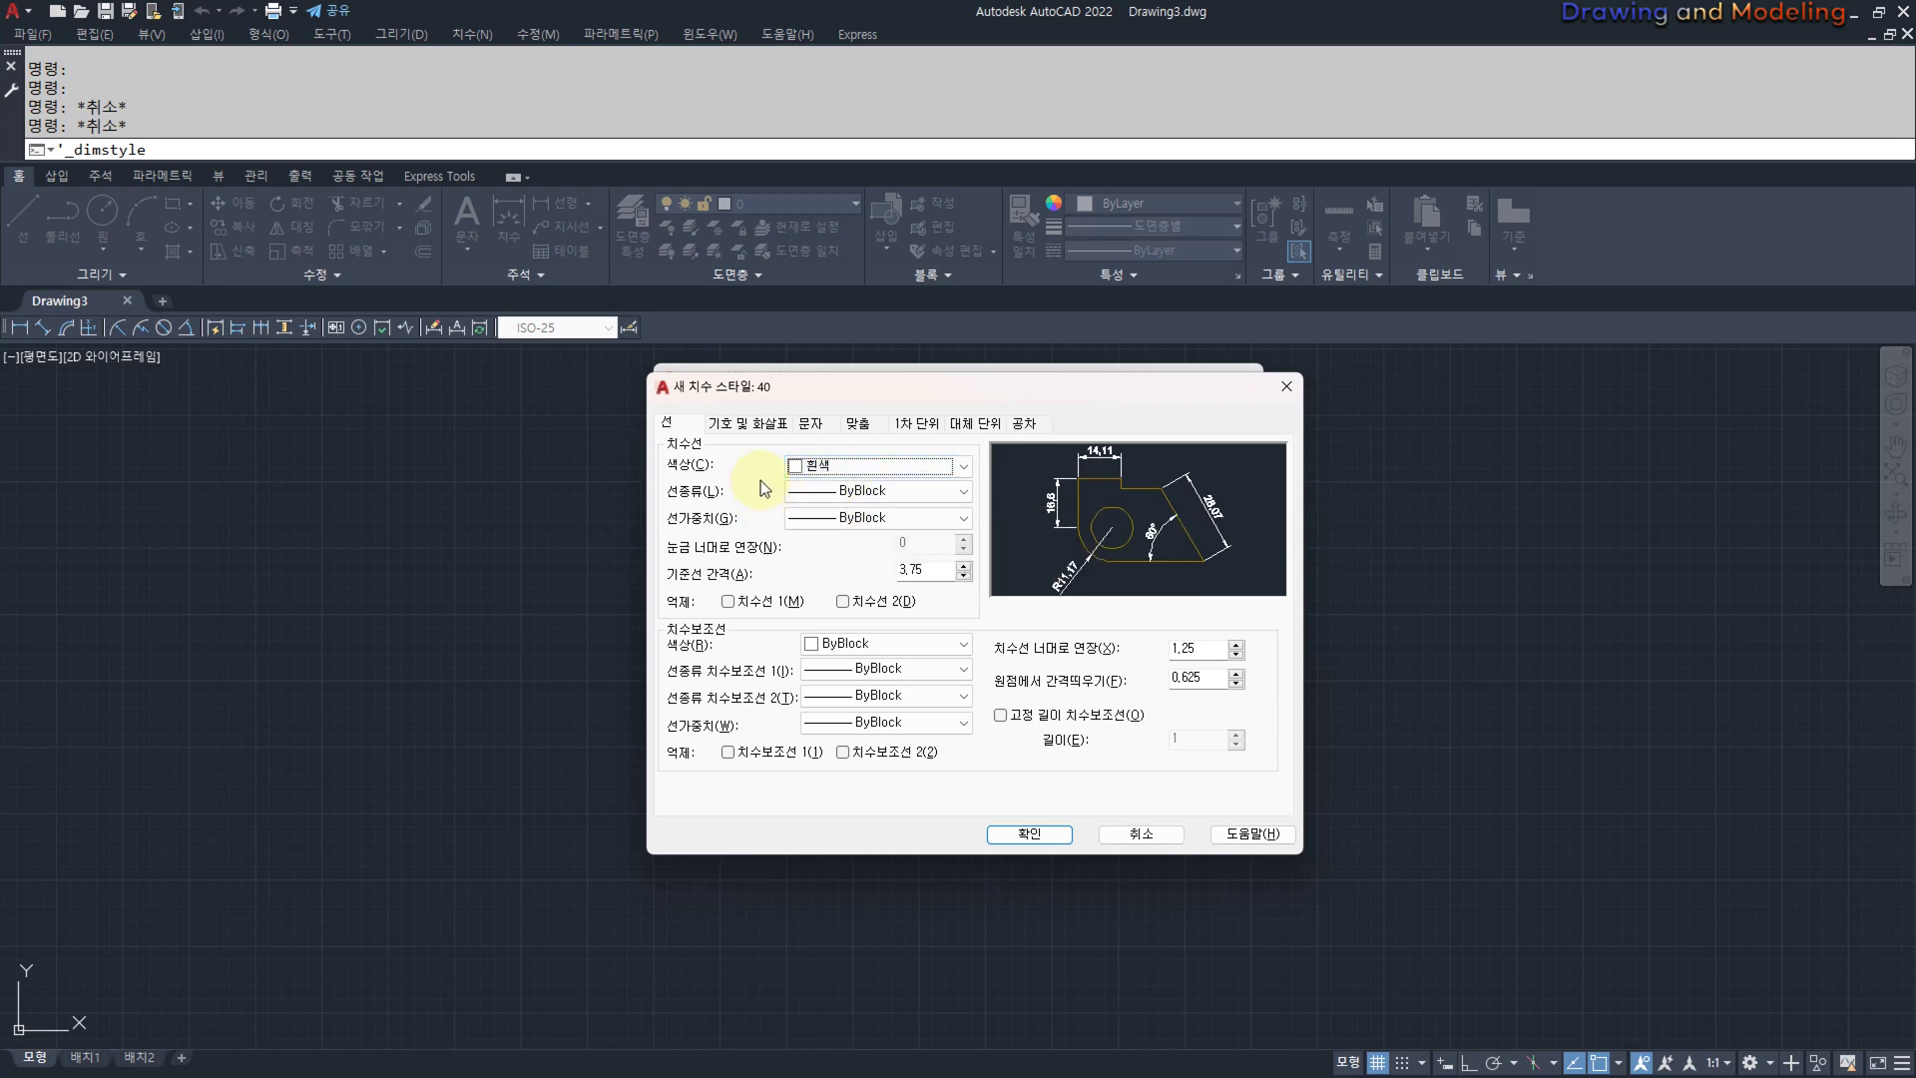
mouse_move(788, 481)
left_mouse_down()
mouse_move(860, 481)
mouse_move(826, 447)
mouse_move(779, 479)
left_mouse_up()
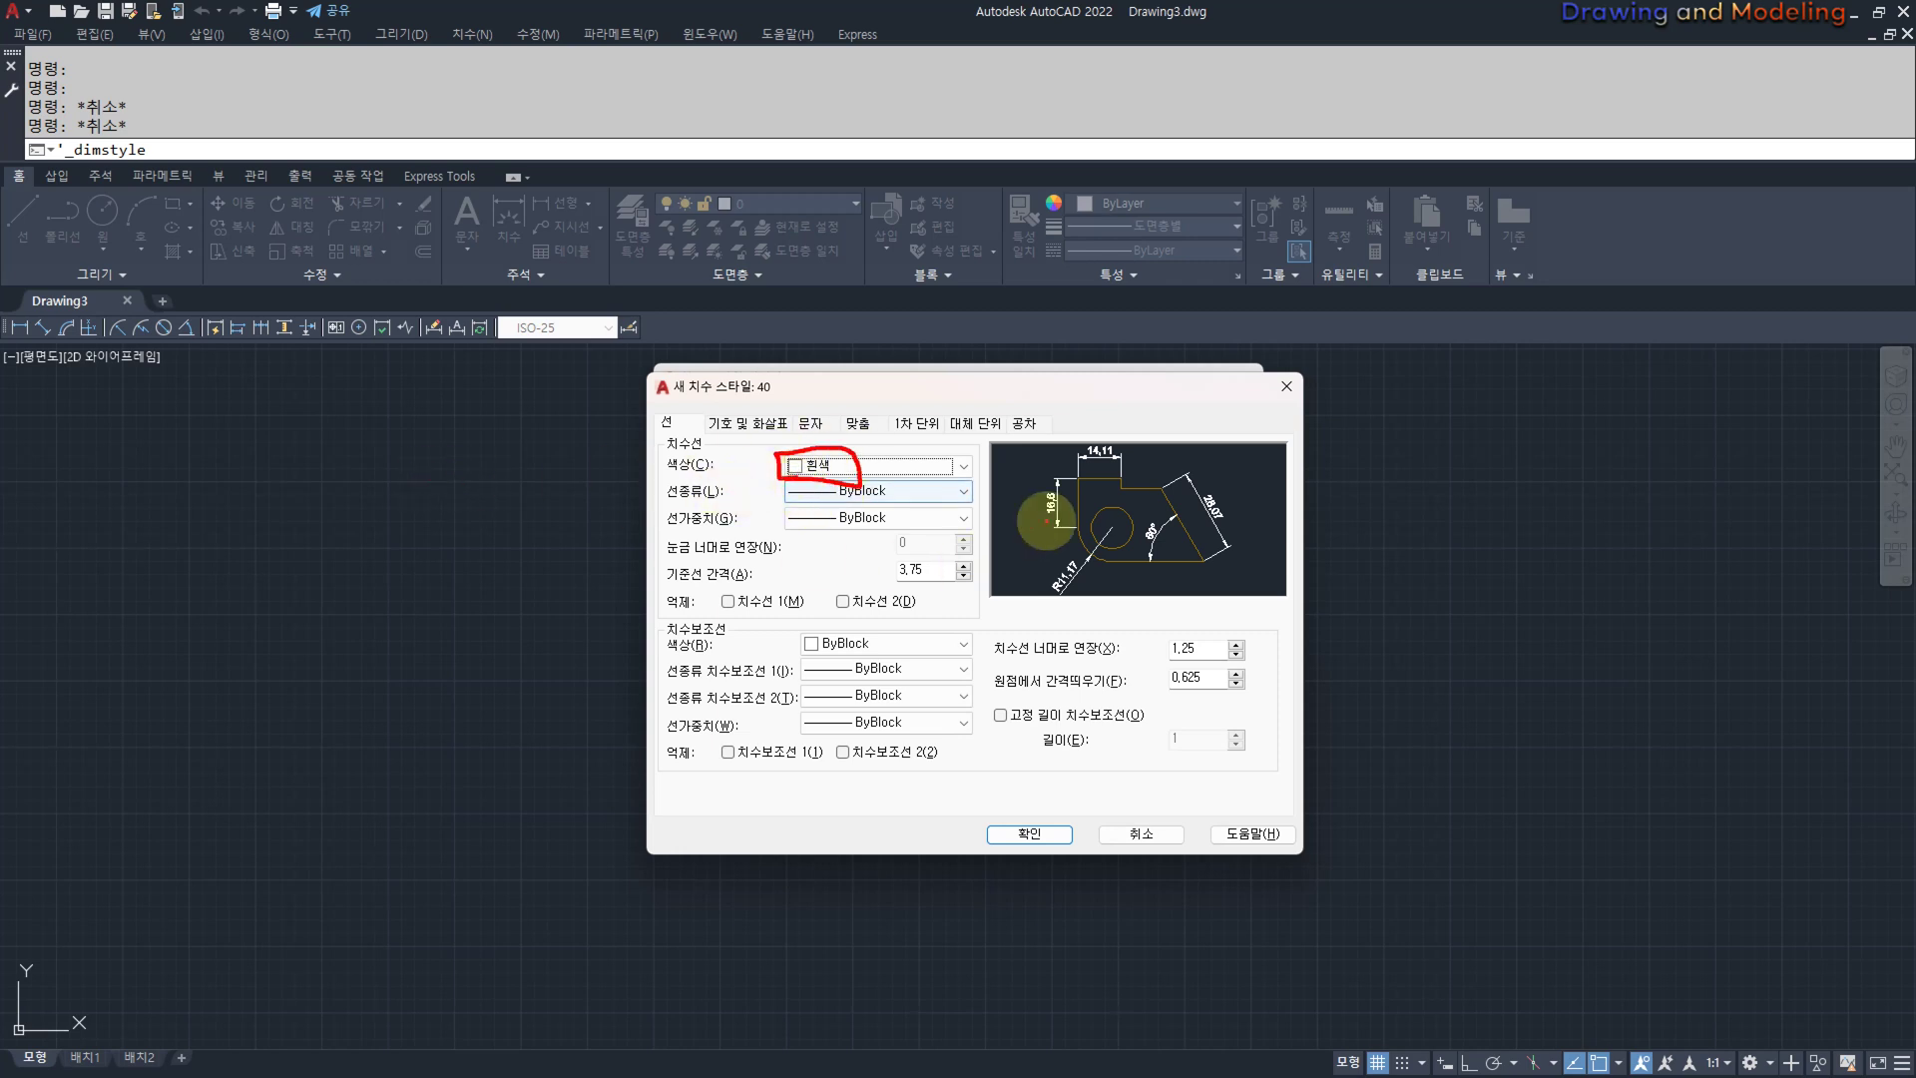
key("Escape")
mouse_move(1128, 466)
left_mouse_down()
mouse_move(1058, 449)
mouse_move(1103, 439)
mouse_move(1121, 467)
left_mouse_up()
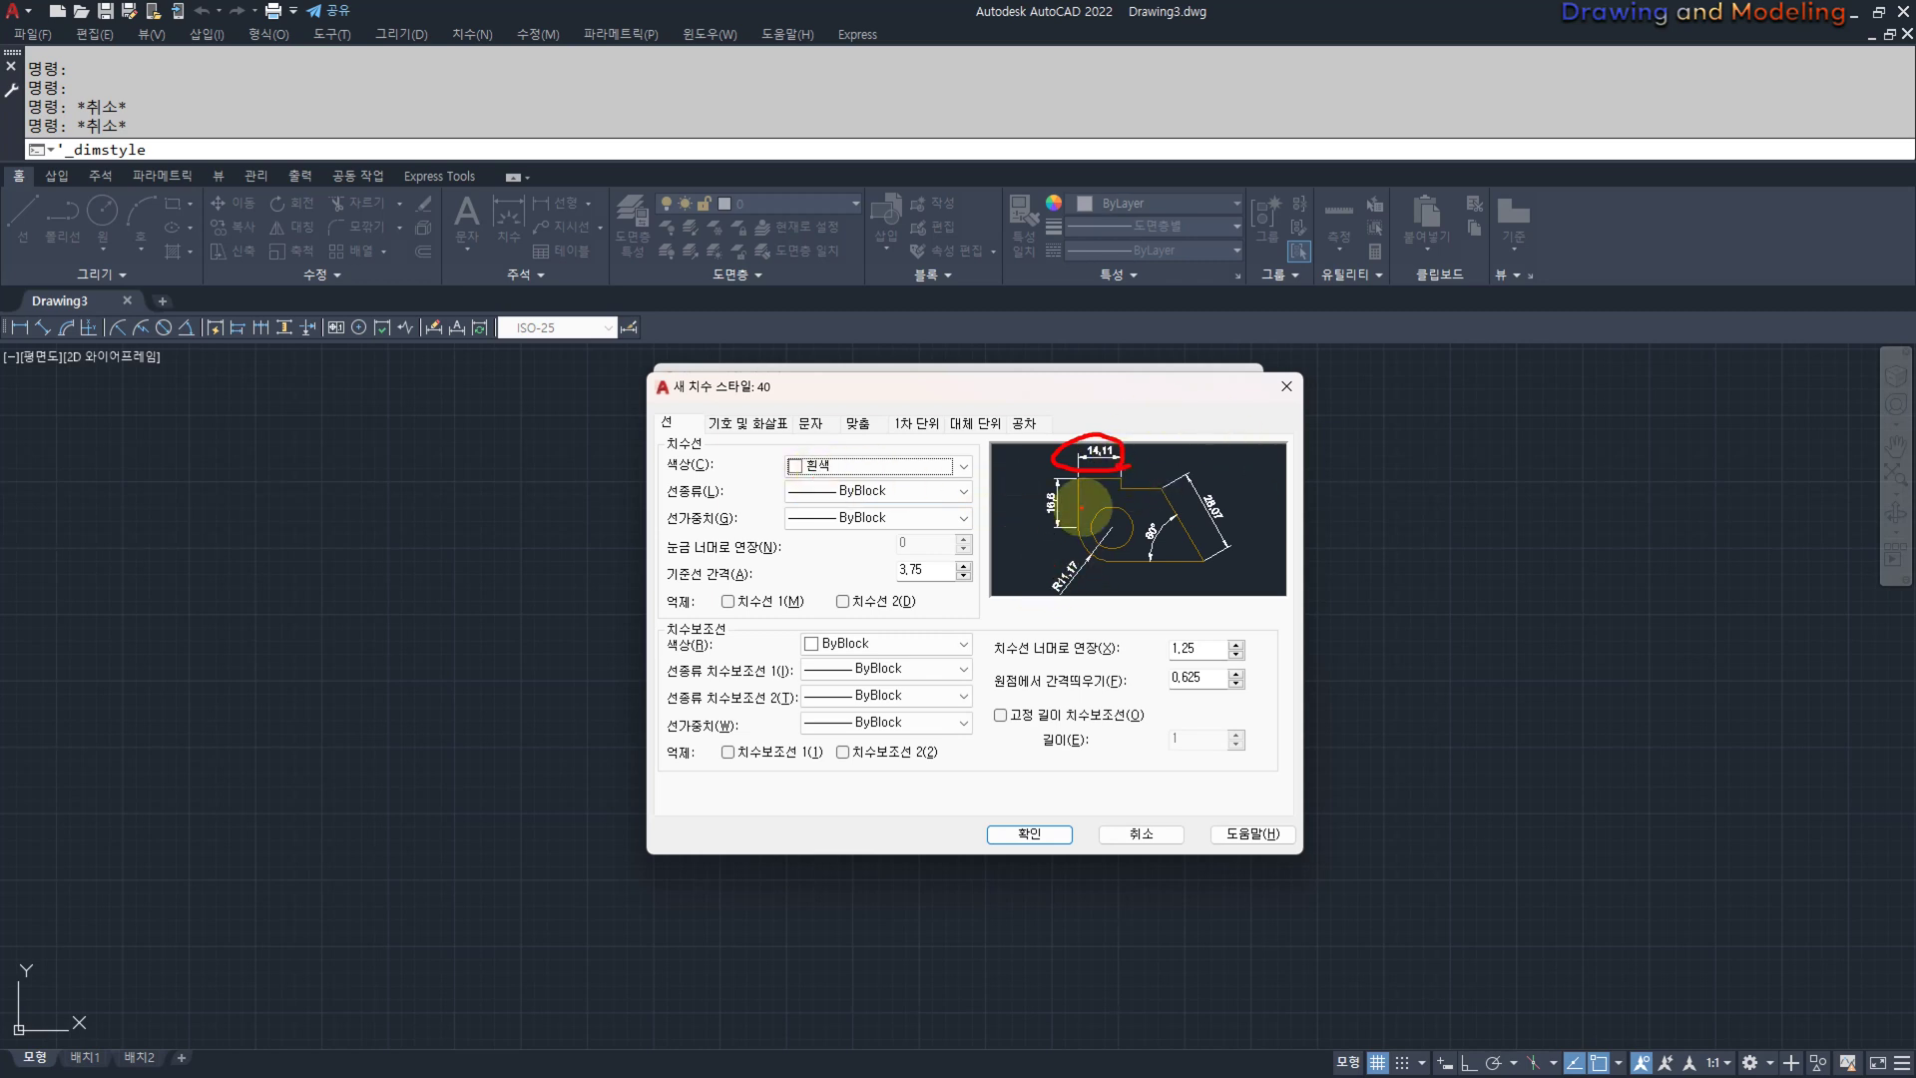
key("Escape")
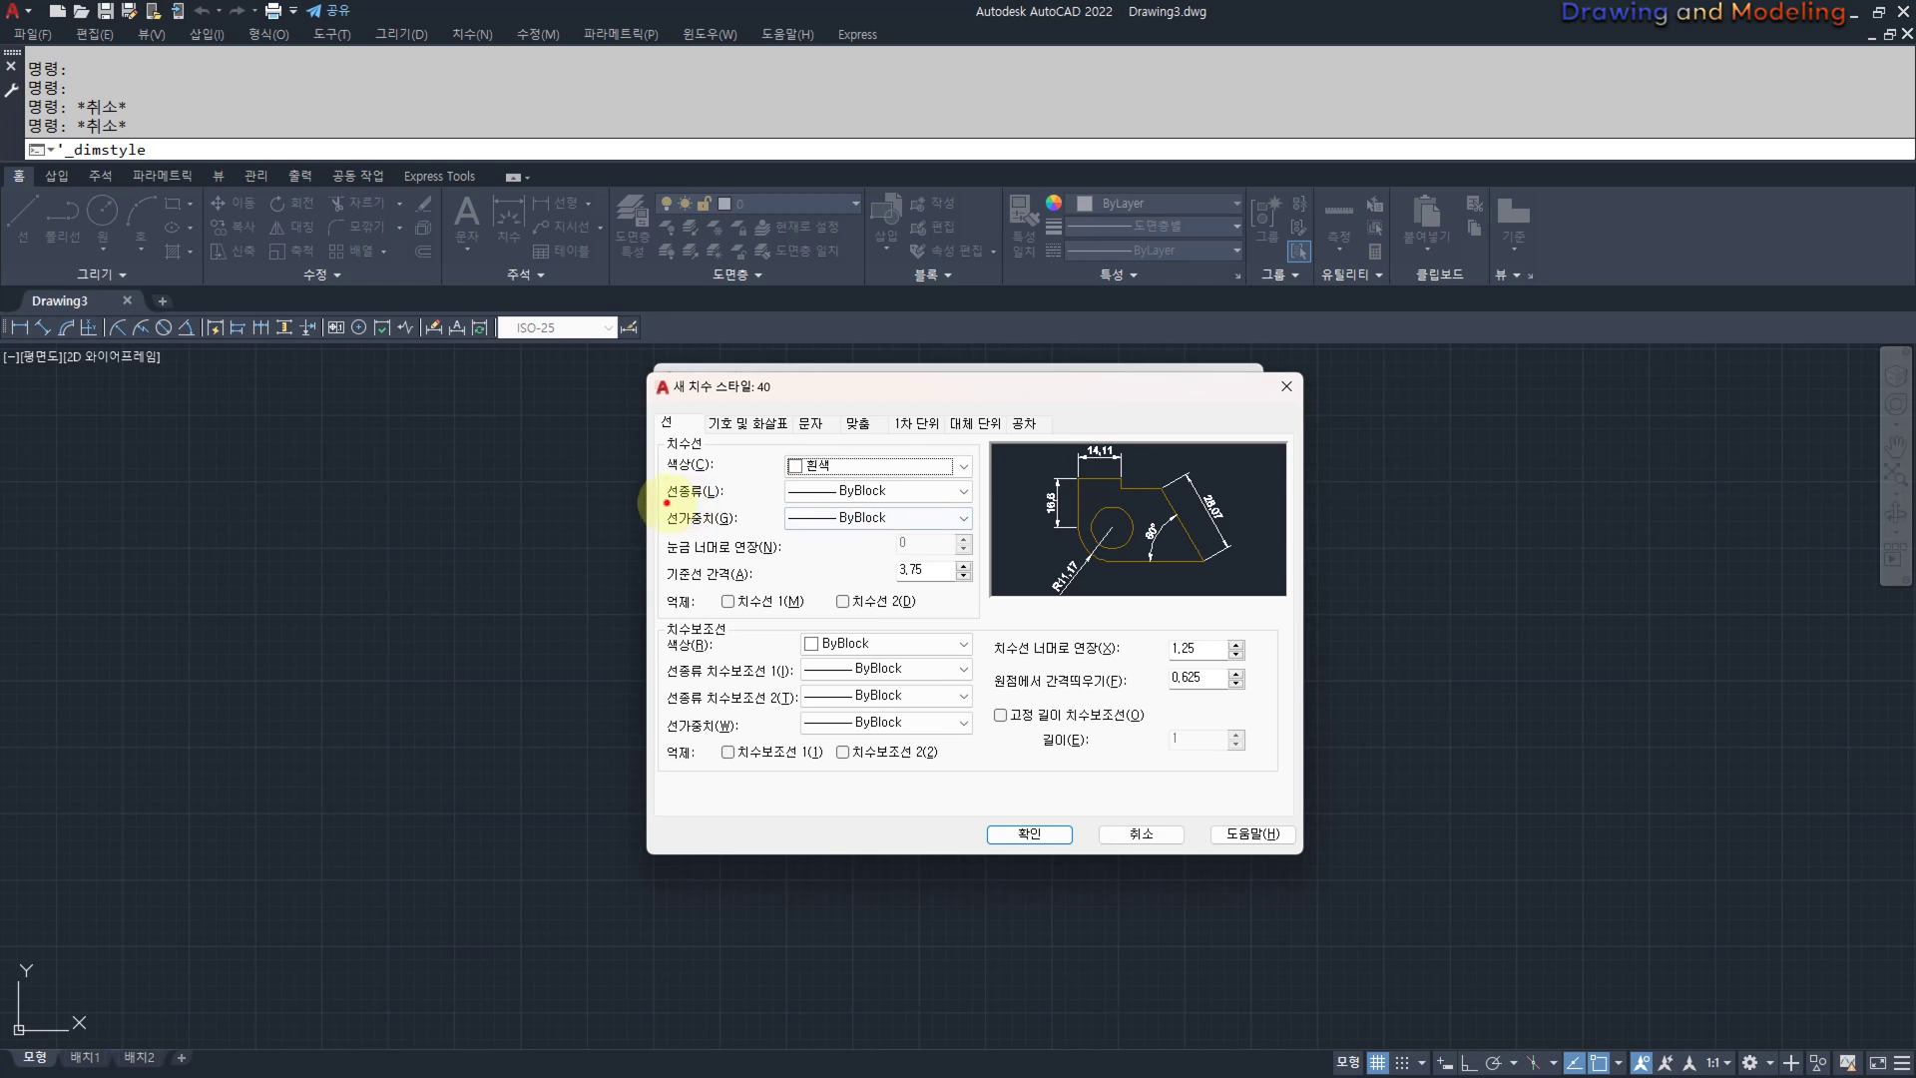
Set the dimension lines to the Continuous linetype with a 0.30 mm lineweight.
left_click(918, 493)
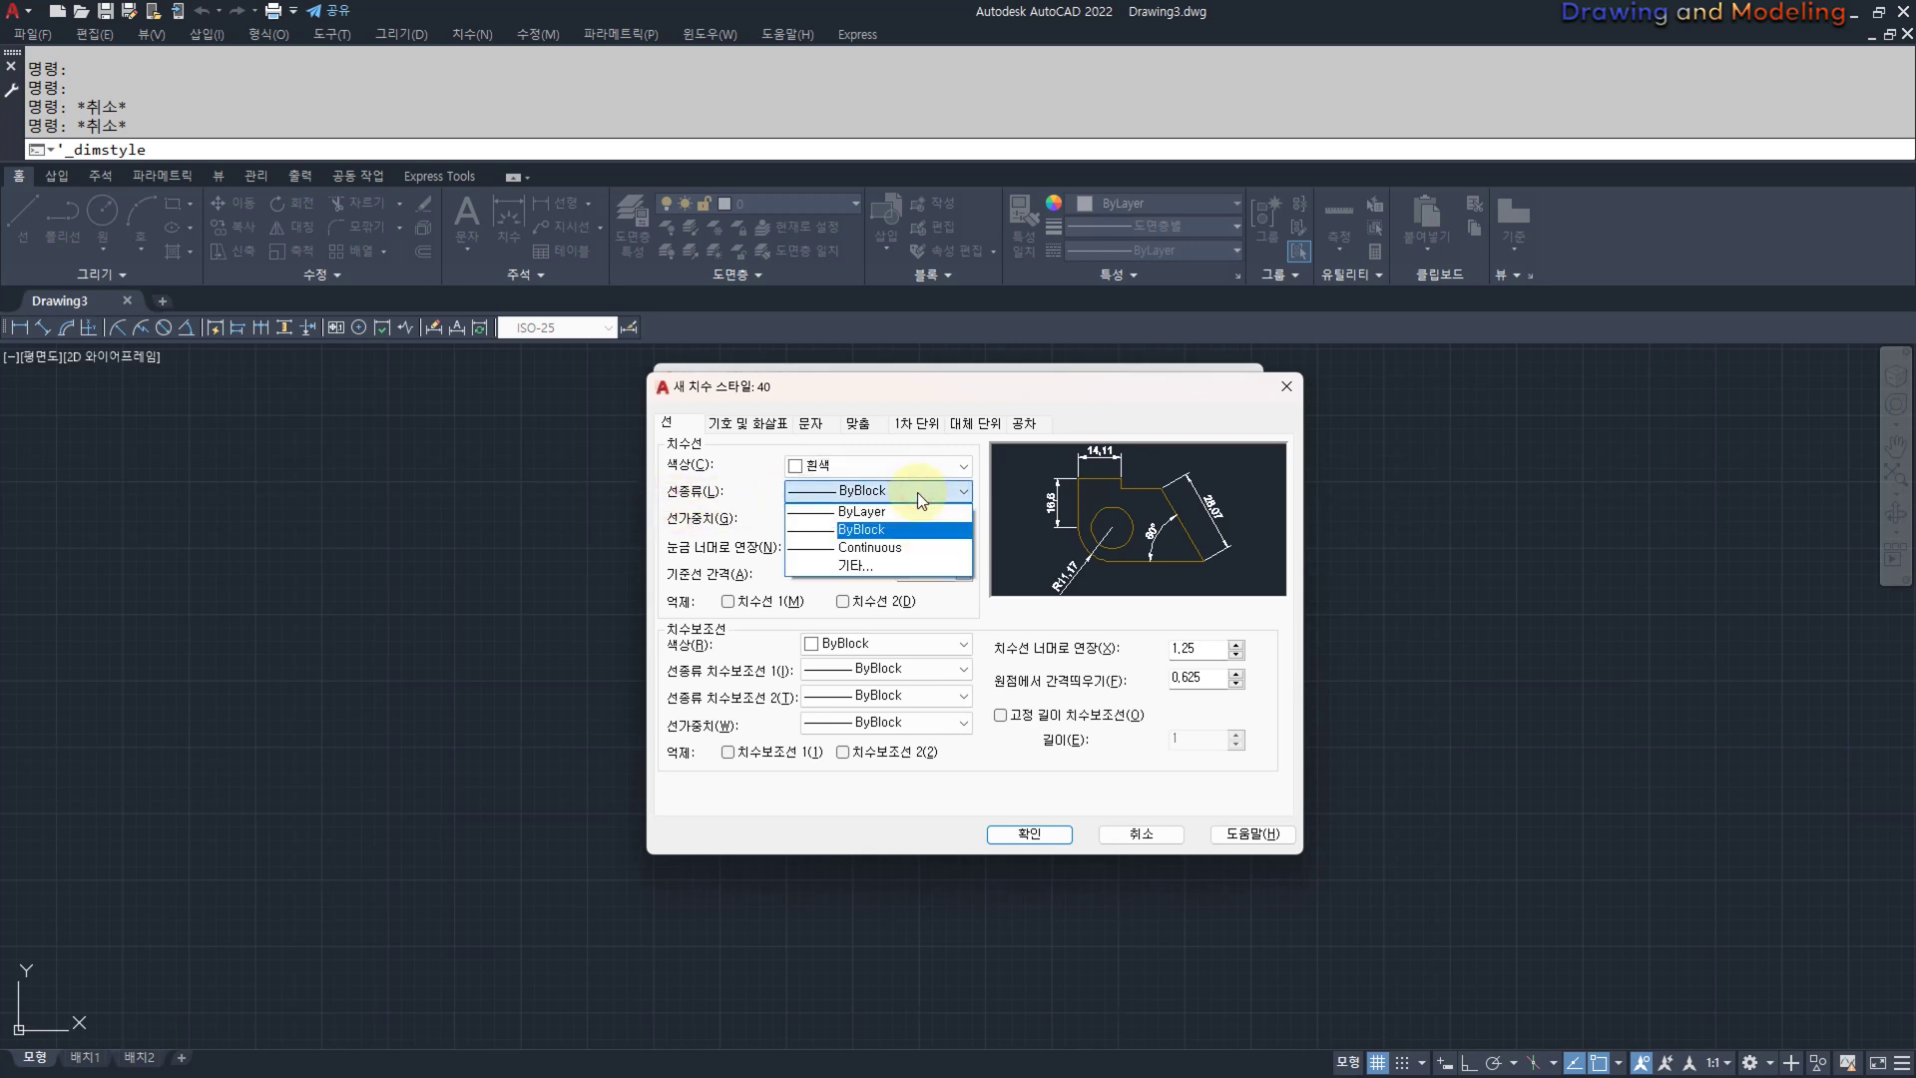
left_click(898, 547)
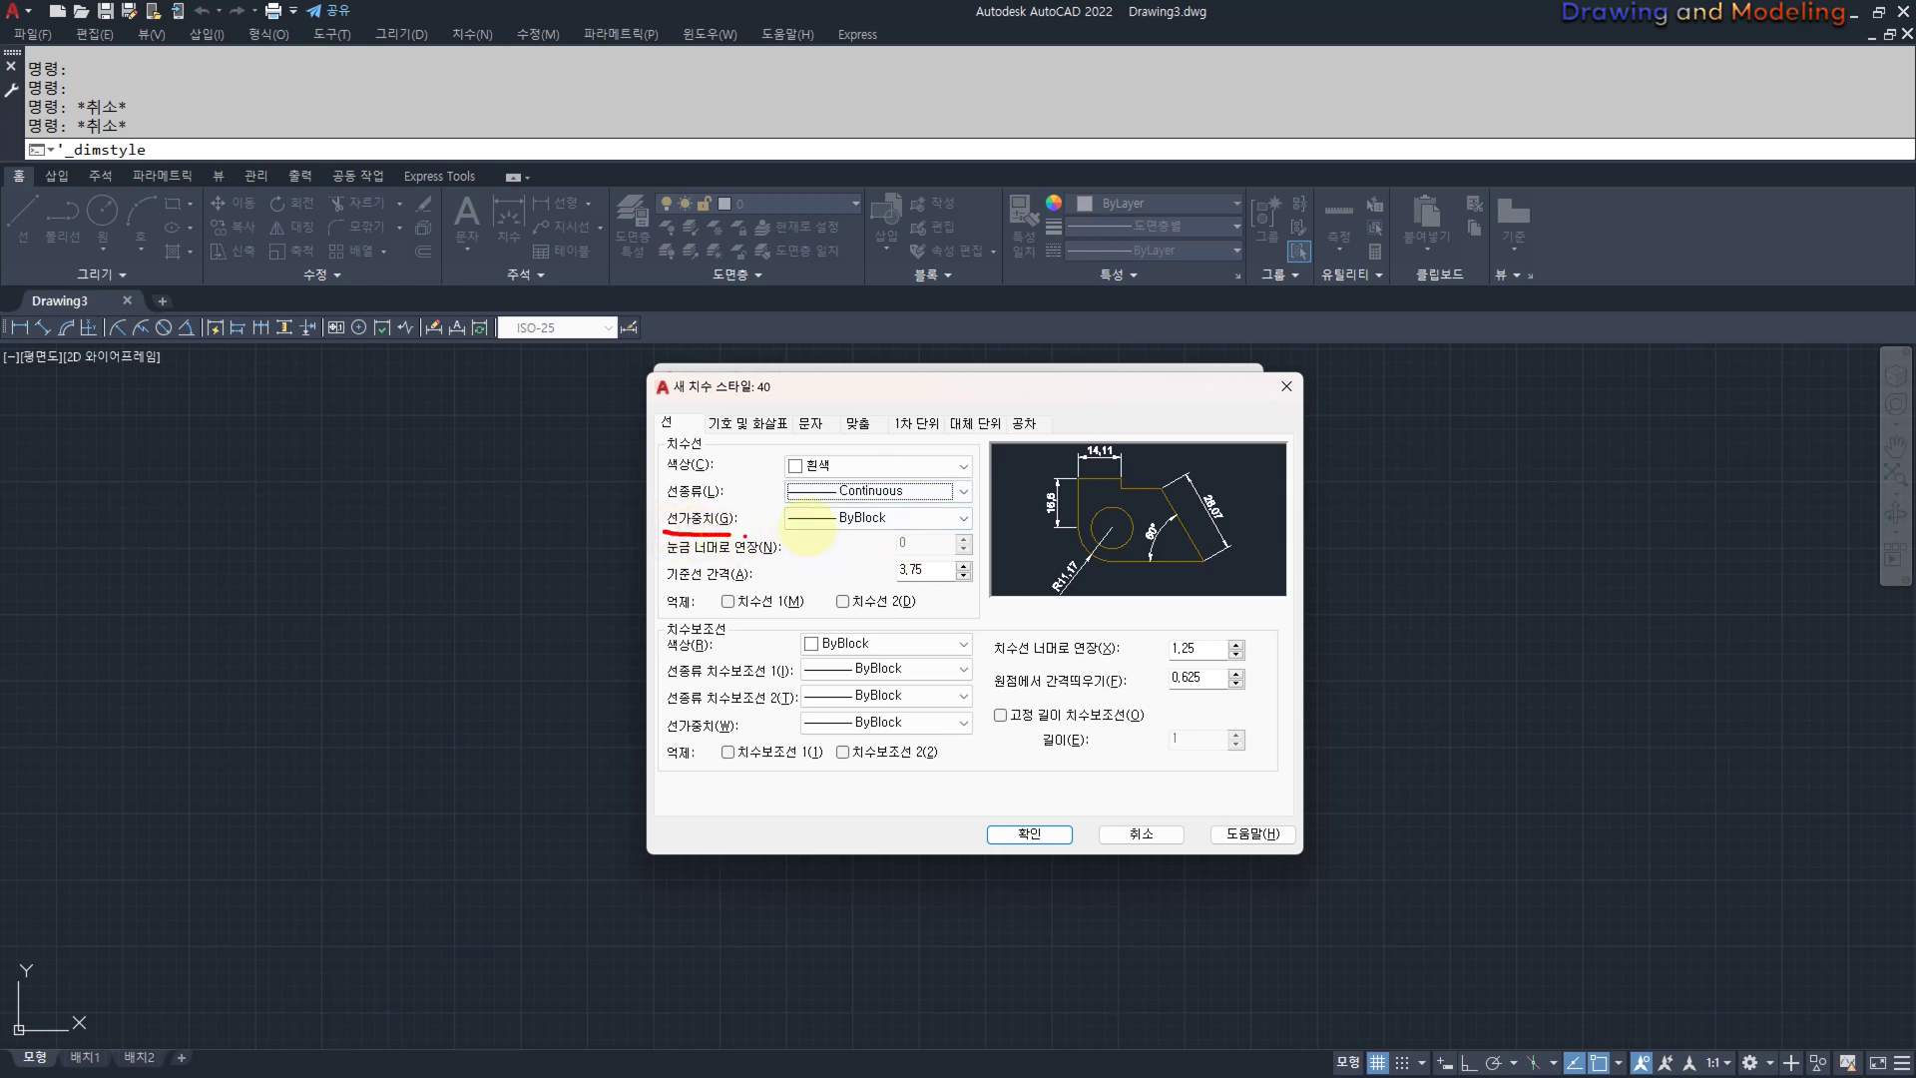
left_click(856, 518)
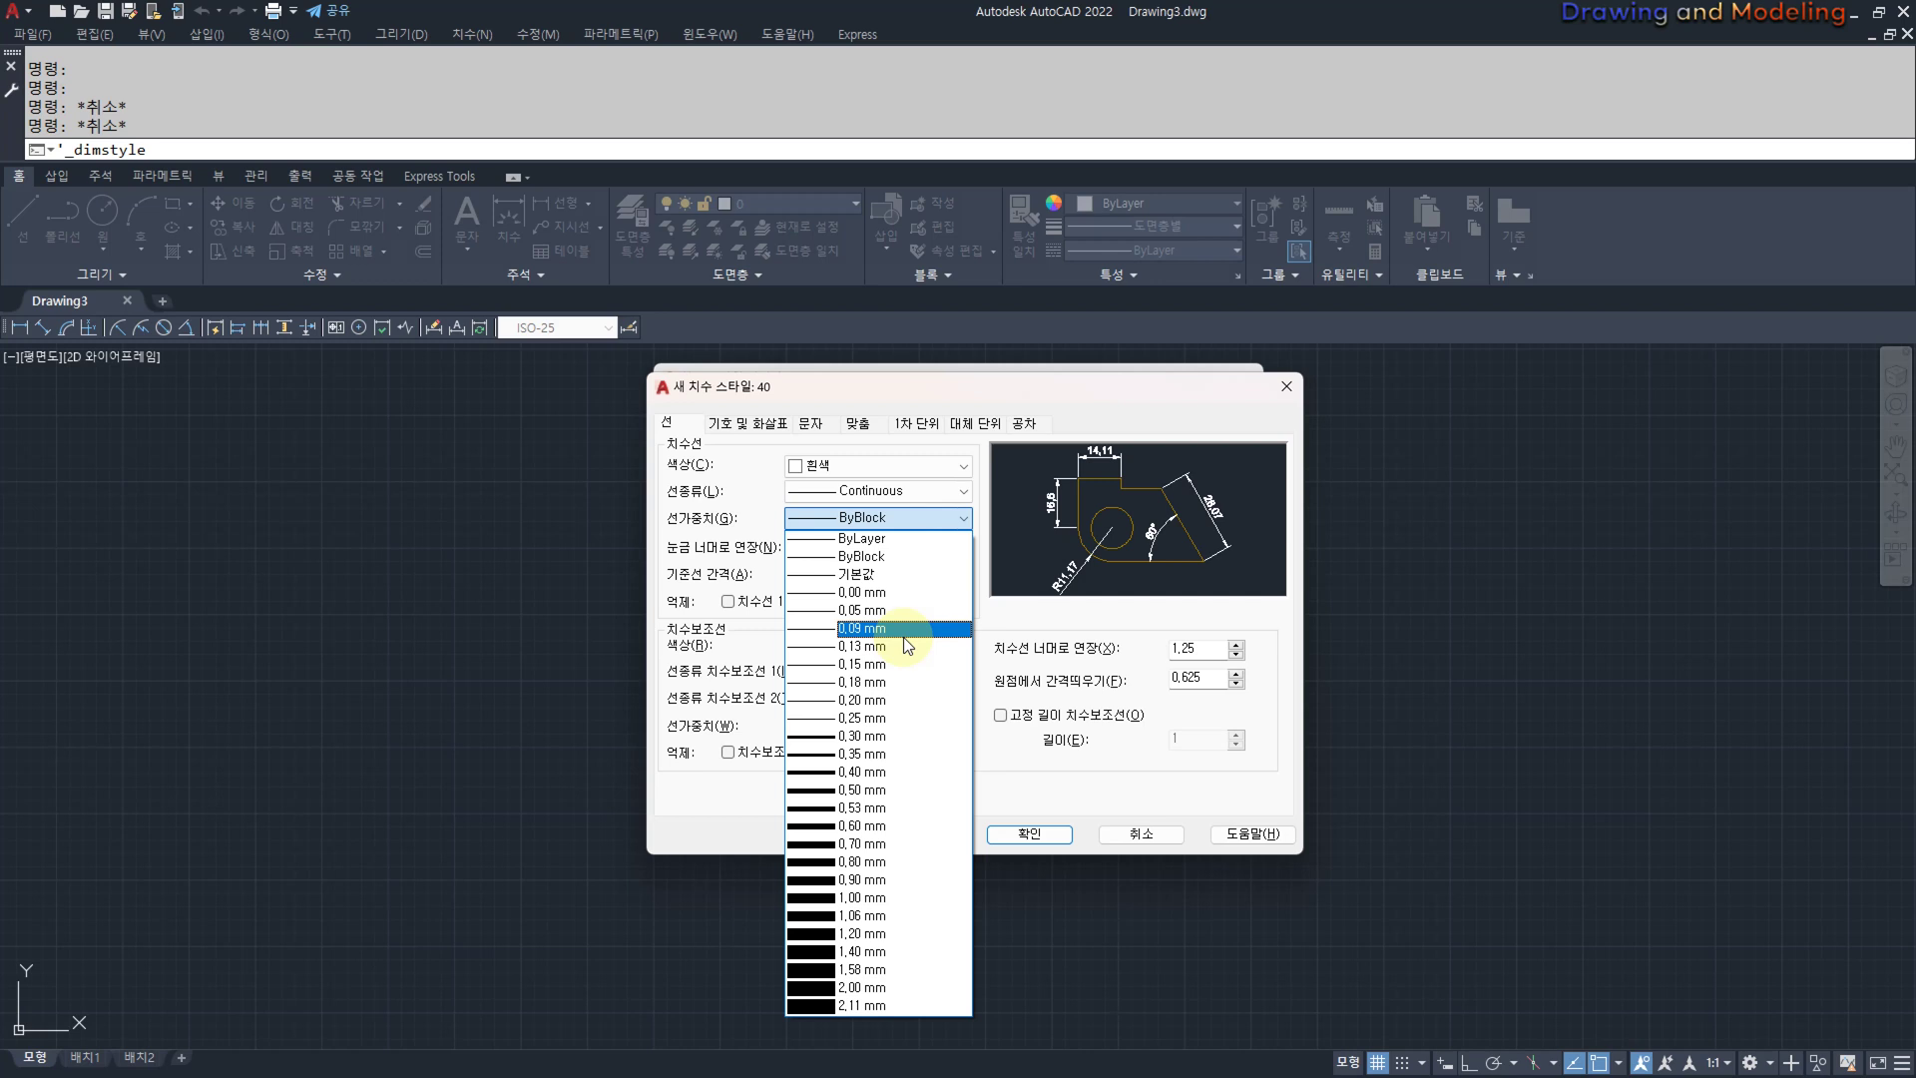
left_click(930, 735)
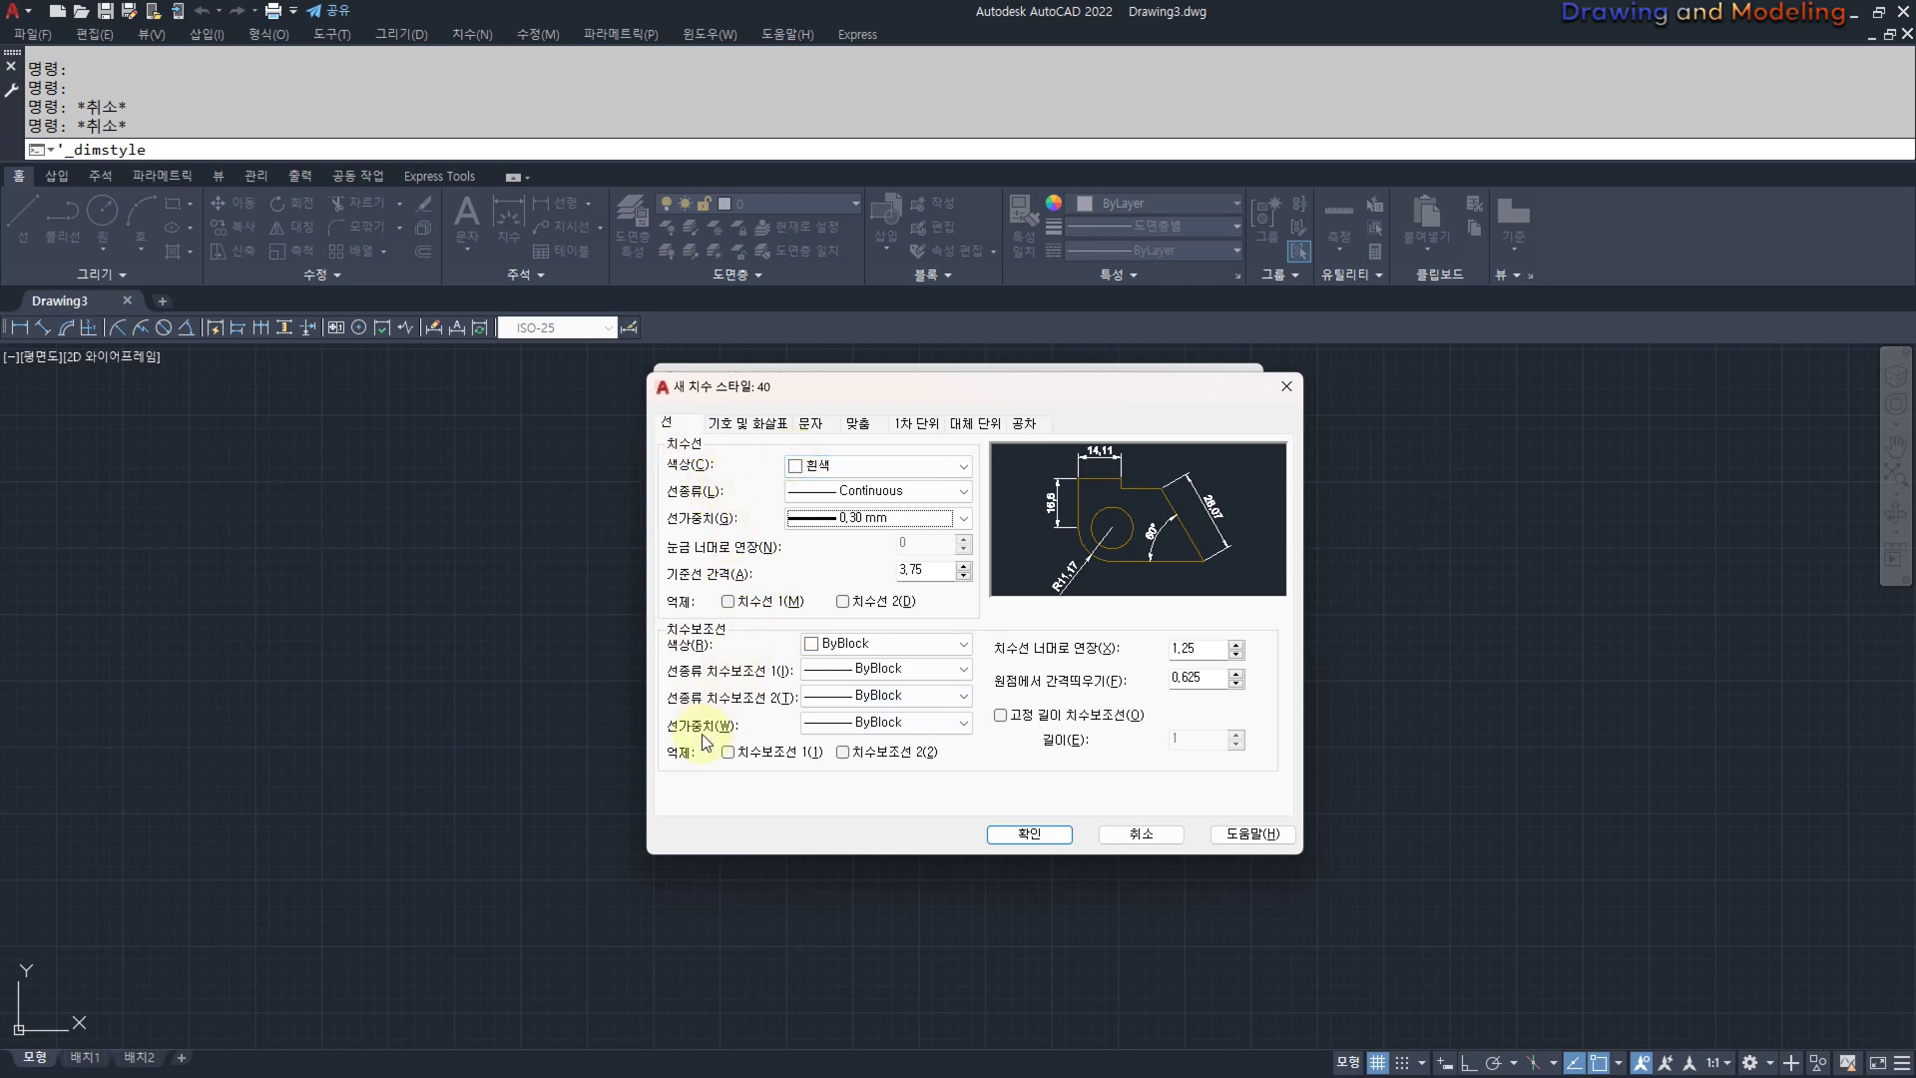
Set the extension line color to white (흰색) and the linetypes of extension lines 1 and 2 to Continuous.
left_click_drag(667, 737, 740, 735)
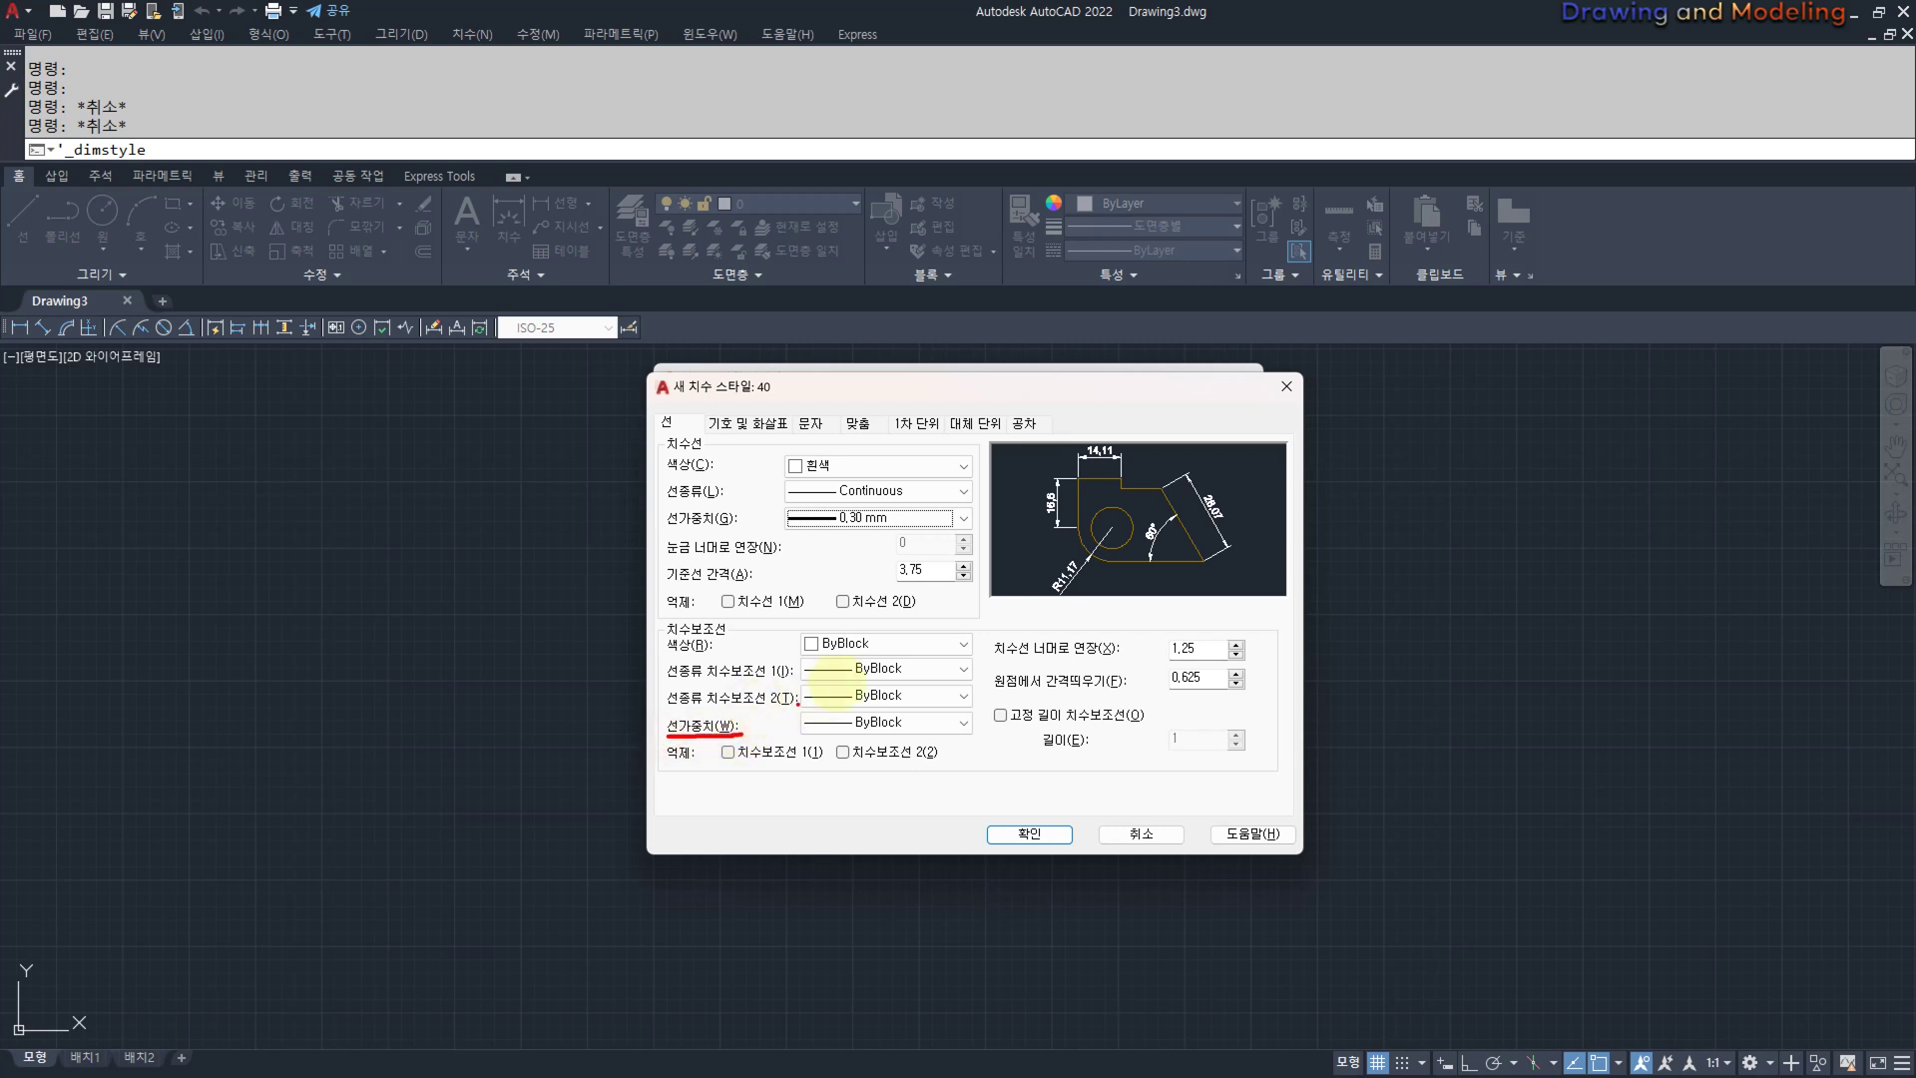
left_click(866, 644)
left_click(833, 808)
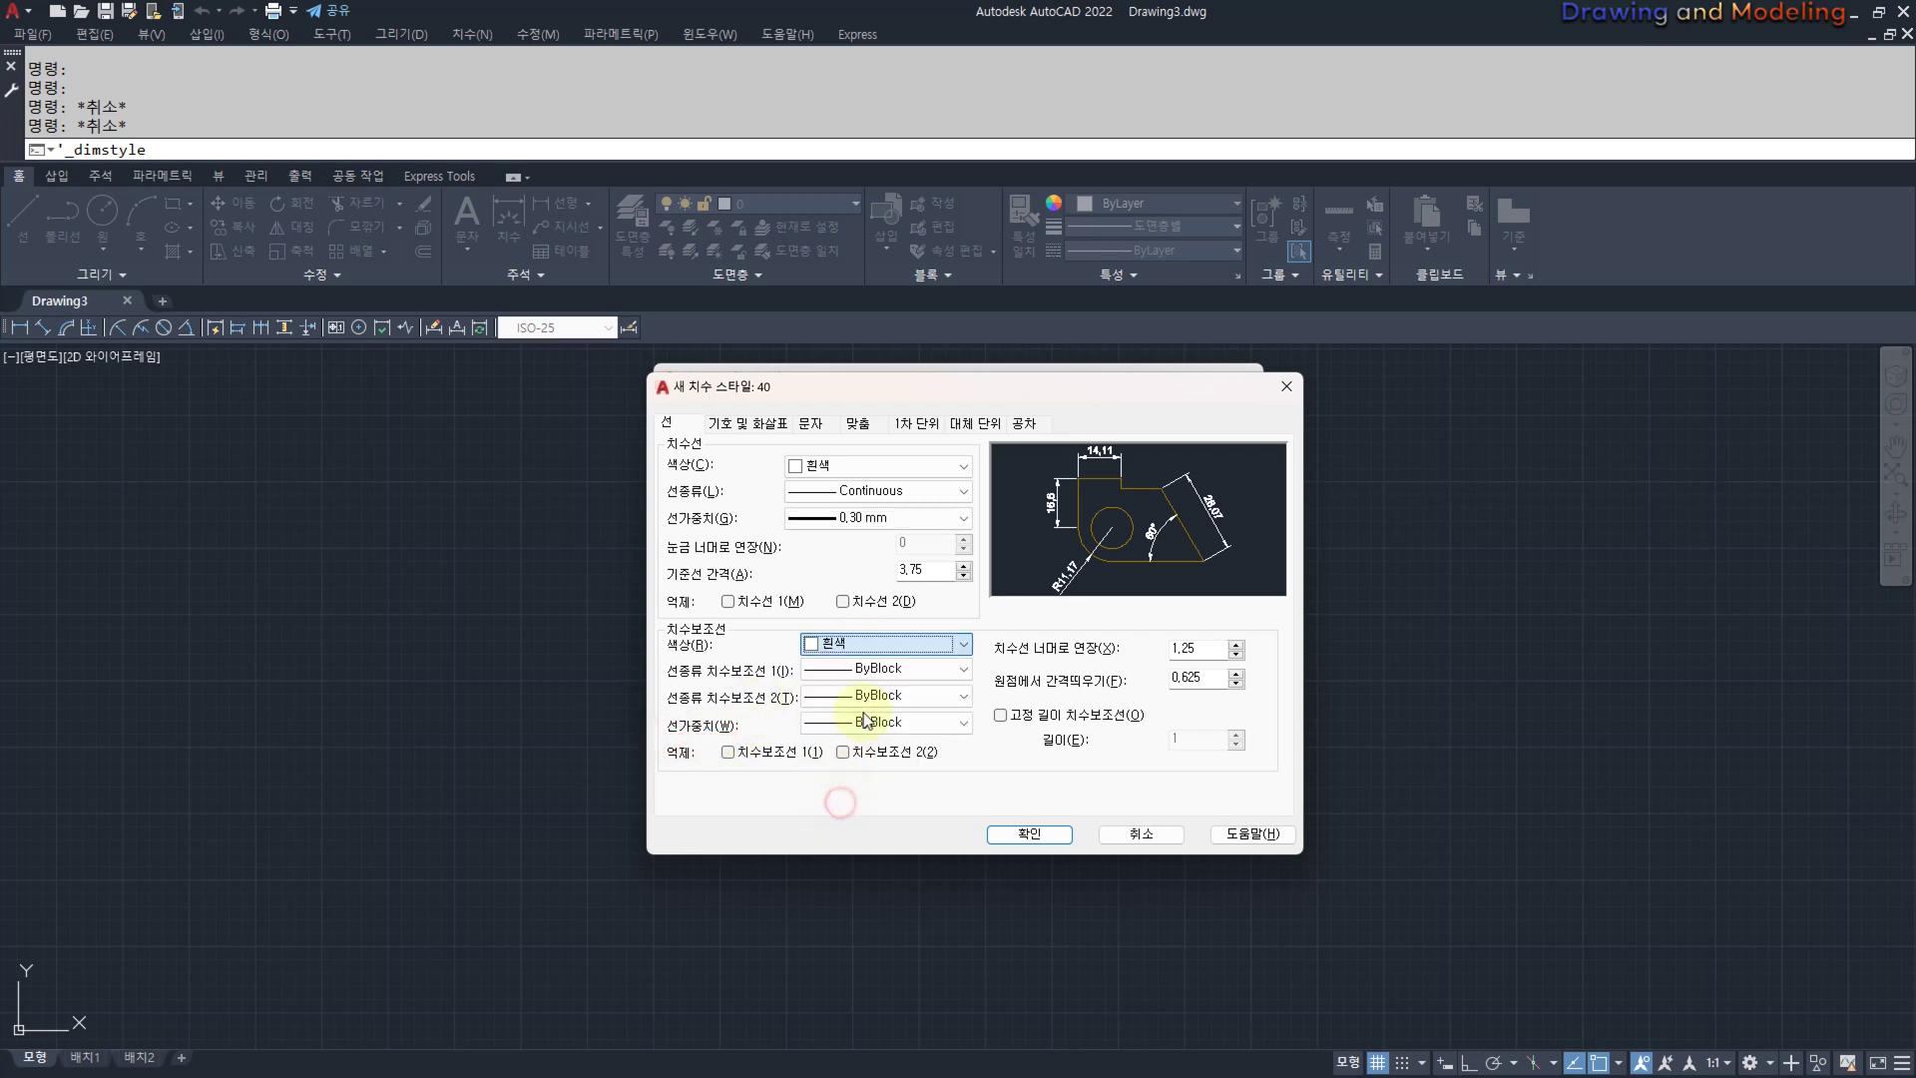
left_click(879, 668)
left_click(885, 725)
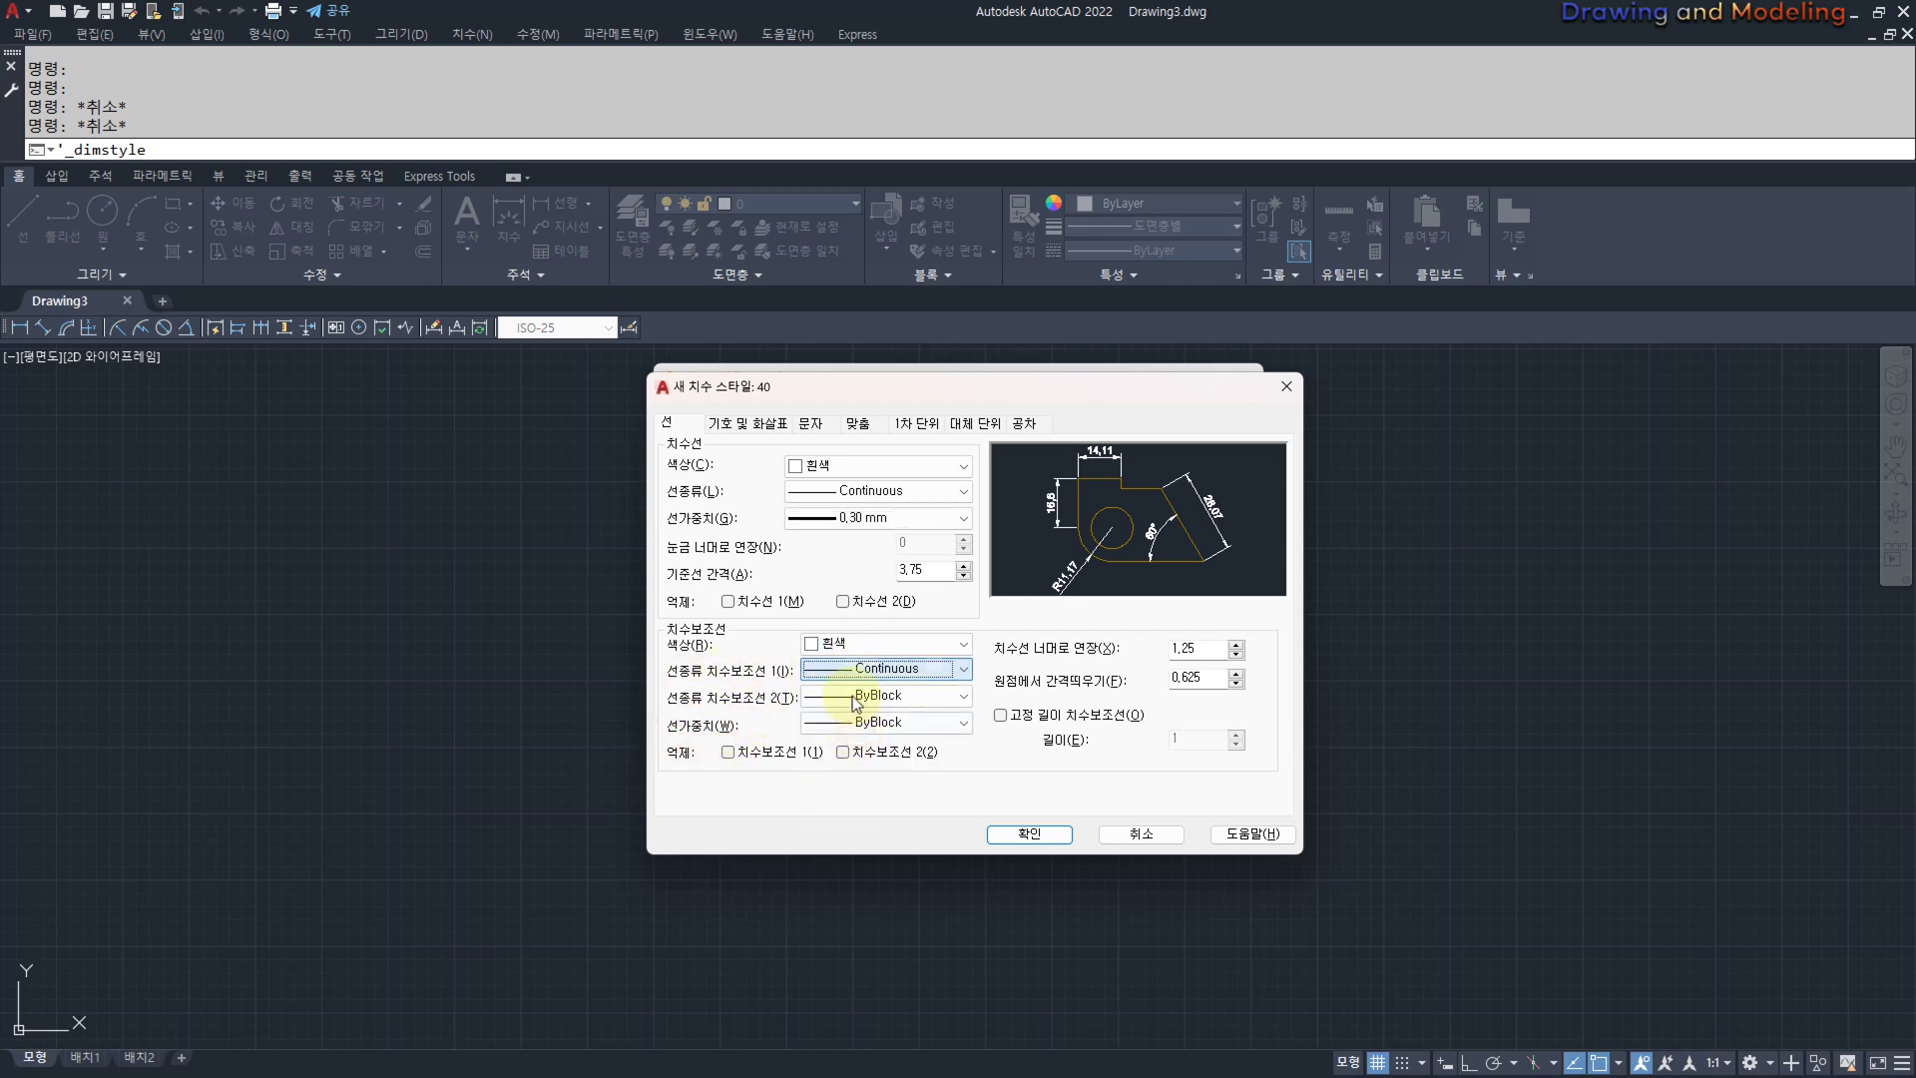
left_click(883, 696)
left_click(891, 752)
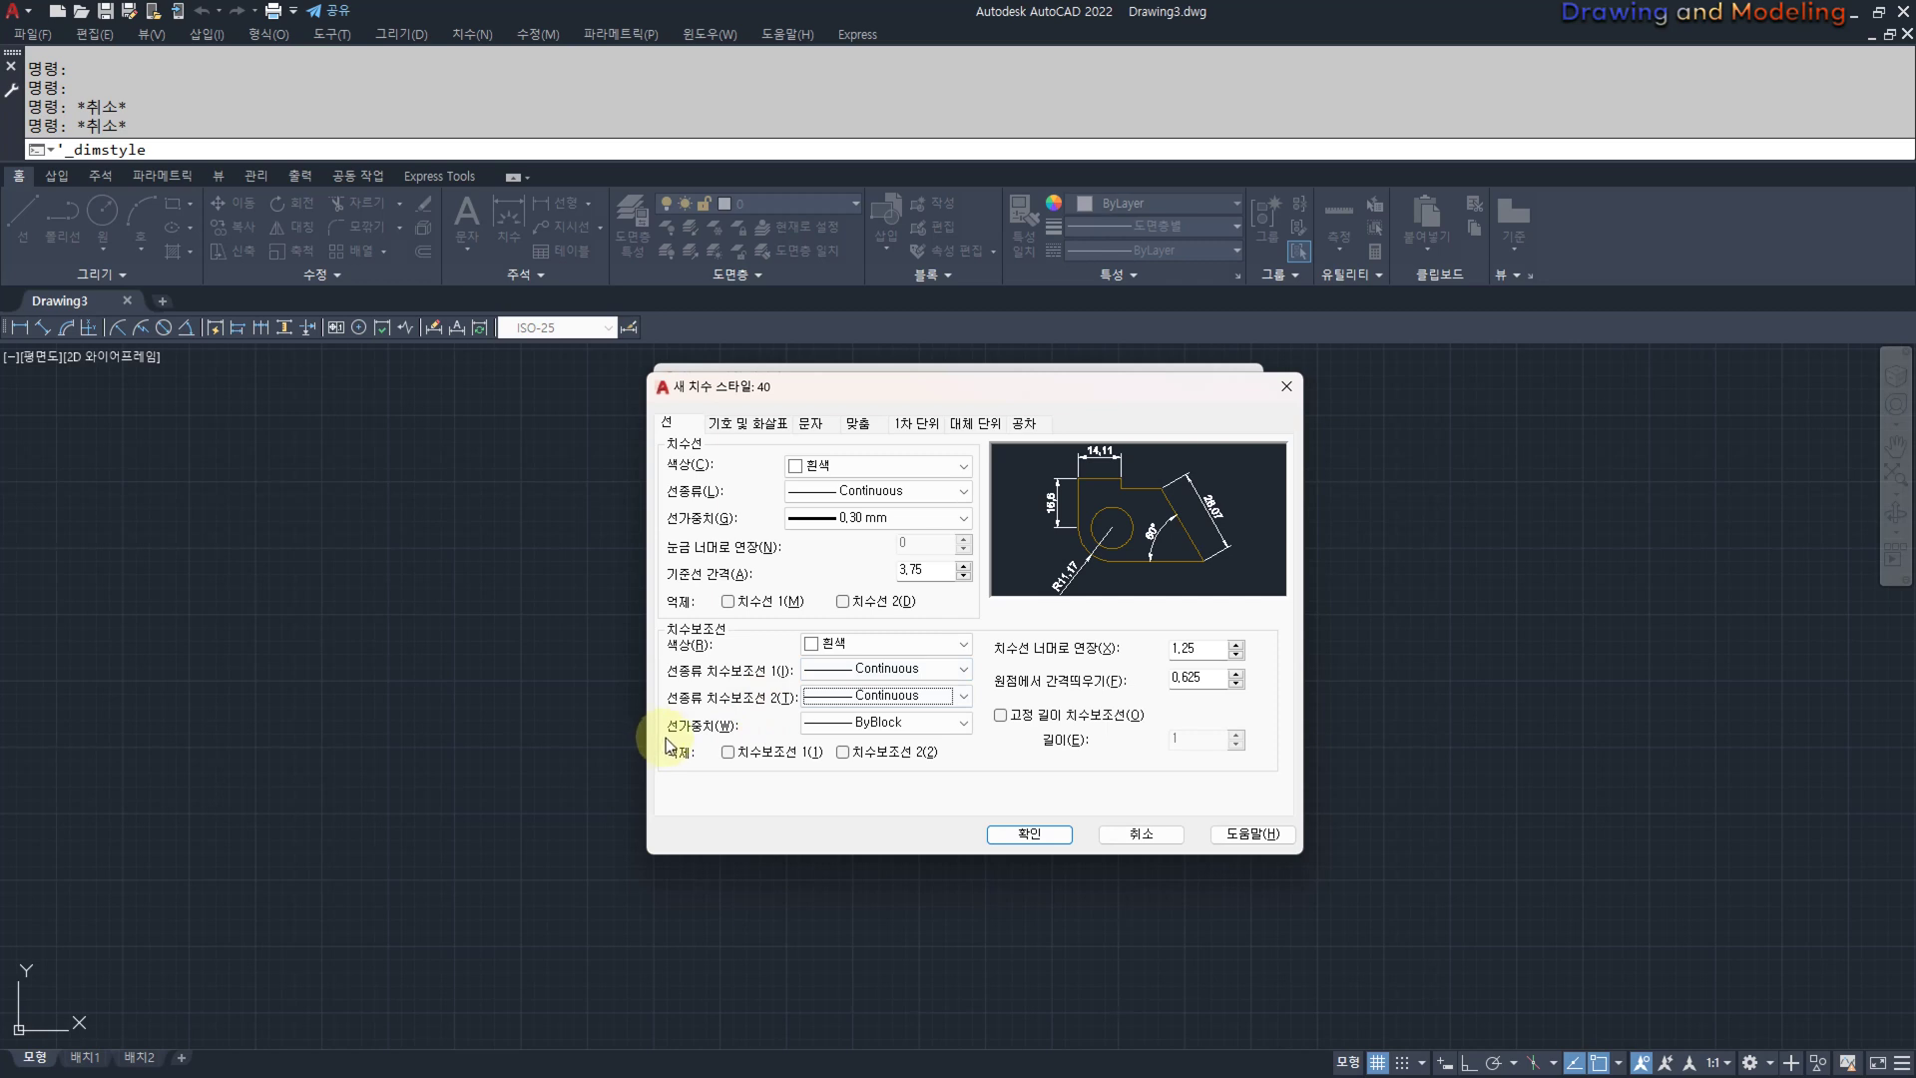
Set the lineweight of the extension lines to 0.30 mm.
left_click(858, 723)
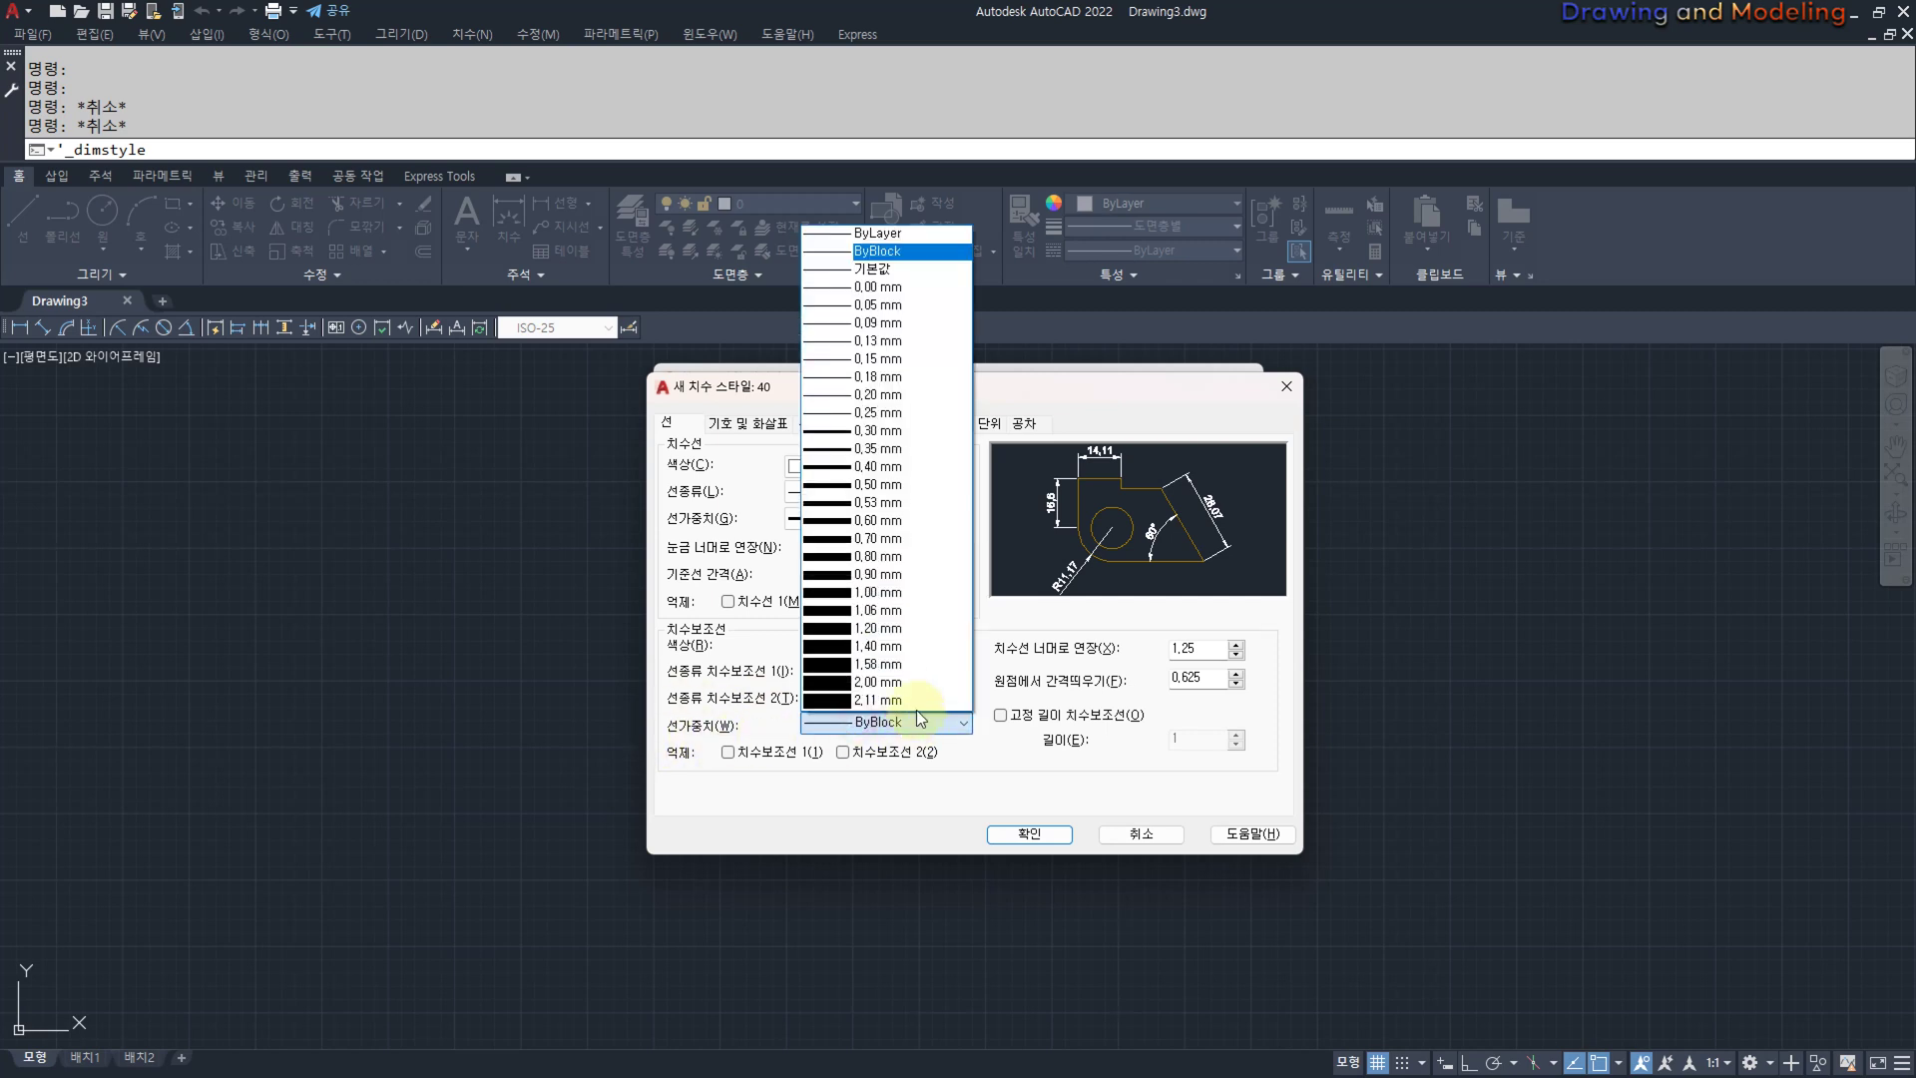
left_click(891, 430)
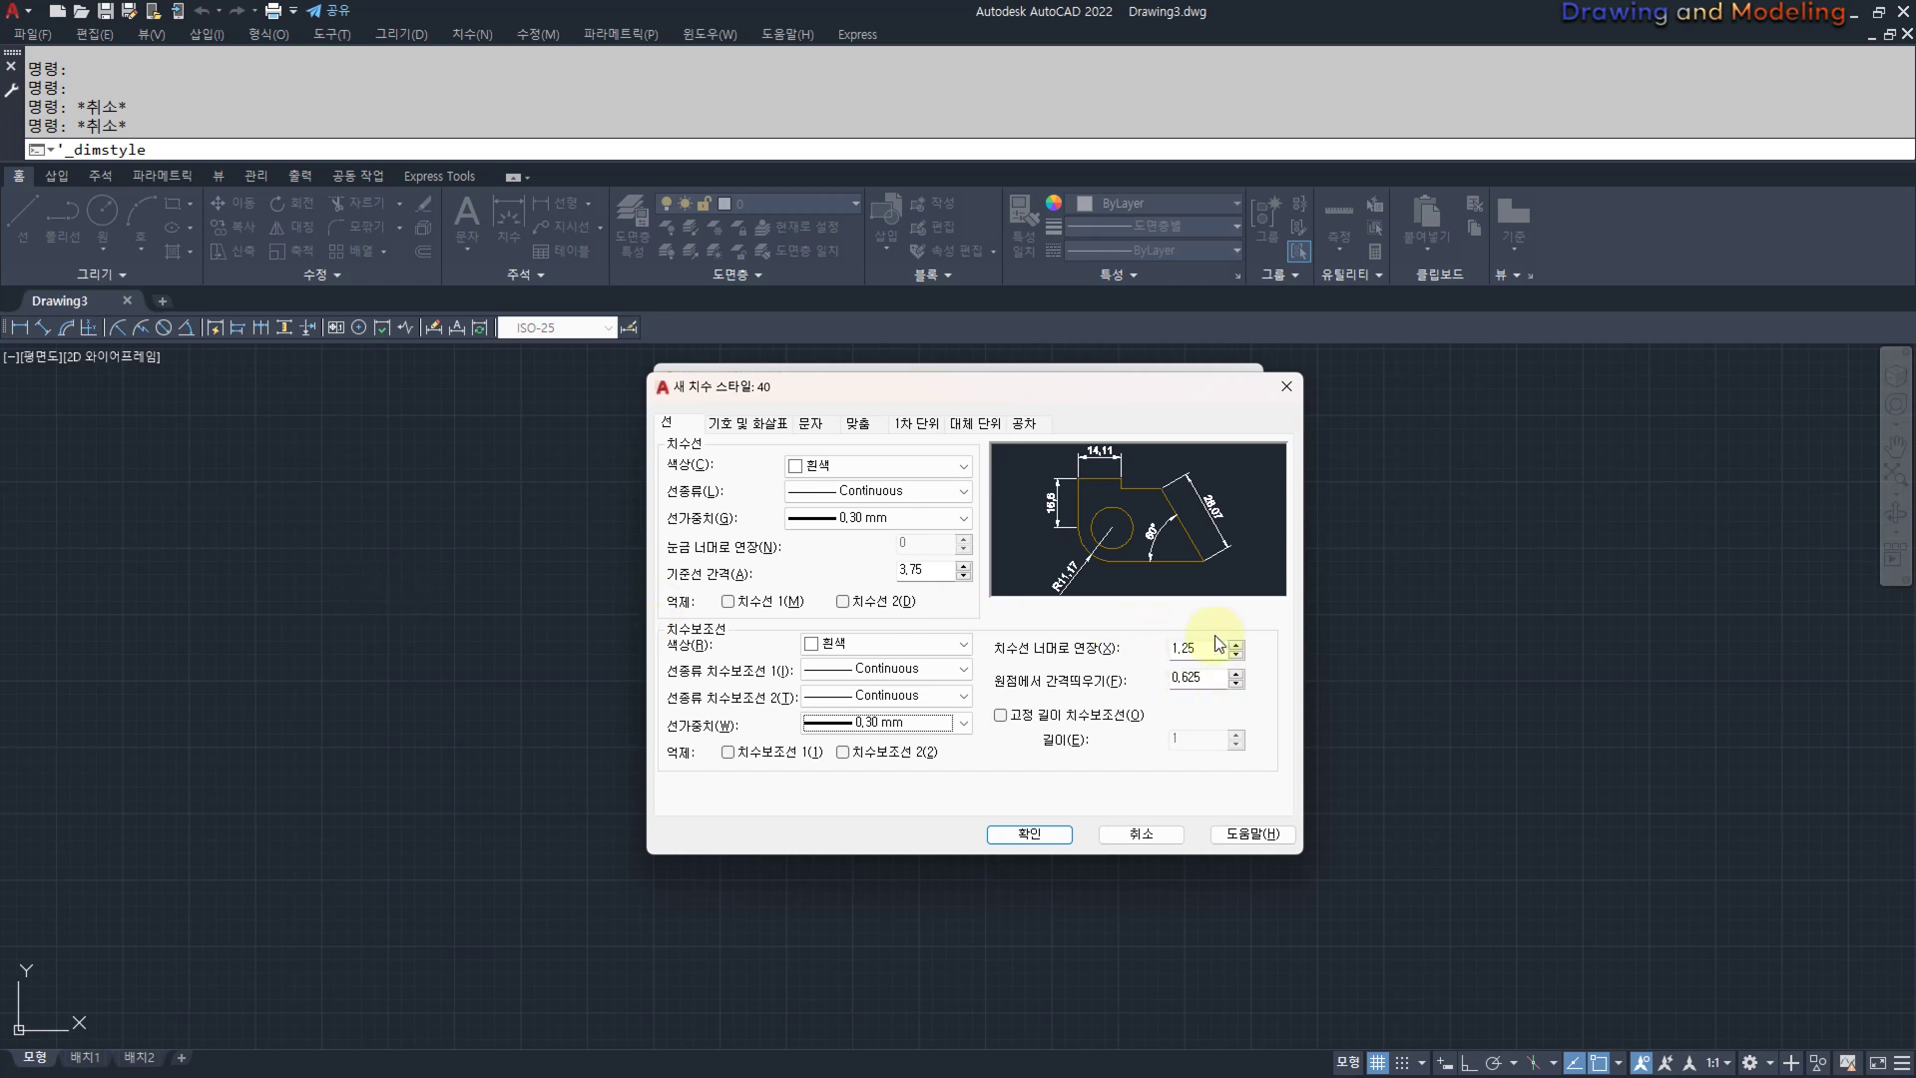
Go to the dimension style's symbols and arrows settings and check the arrow size.
left_click(764, 421)
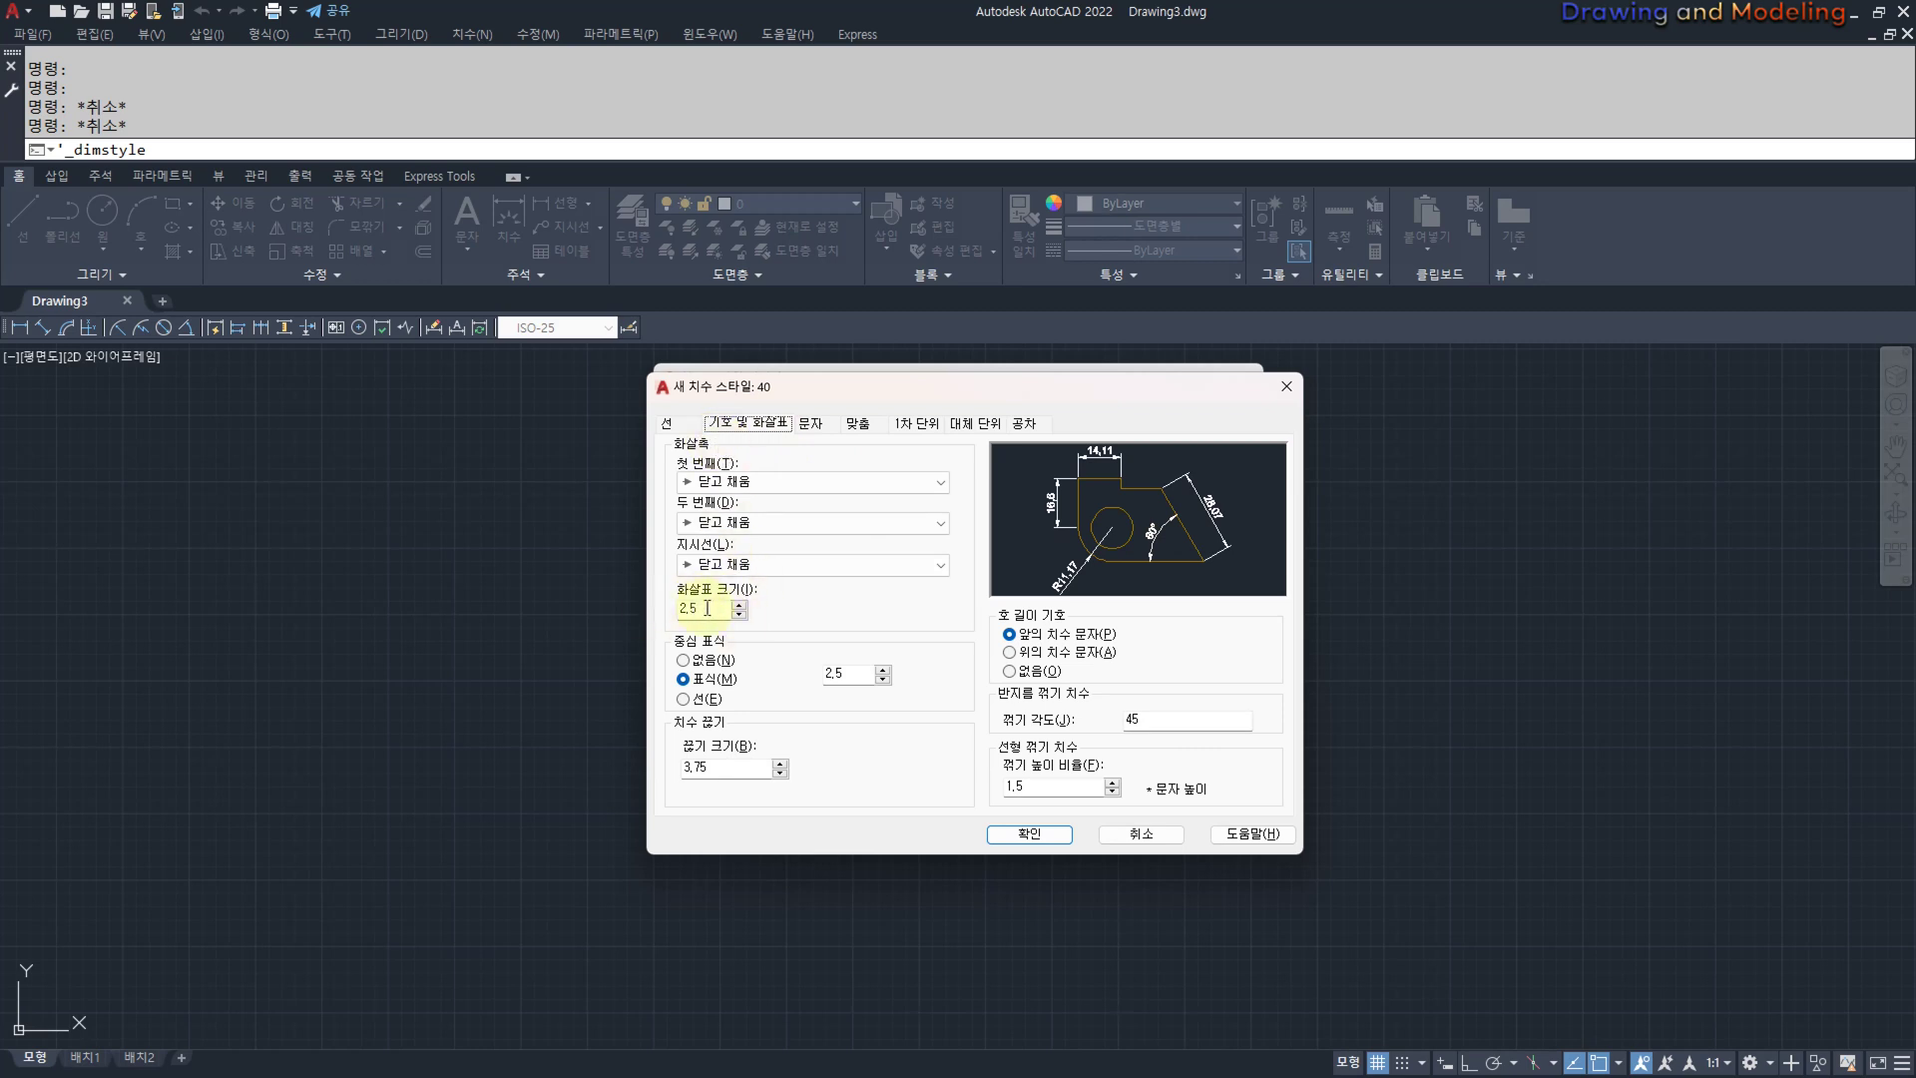
left_click_drag(700, 610, 789, 611)
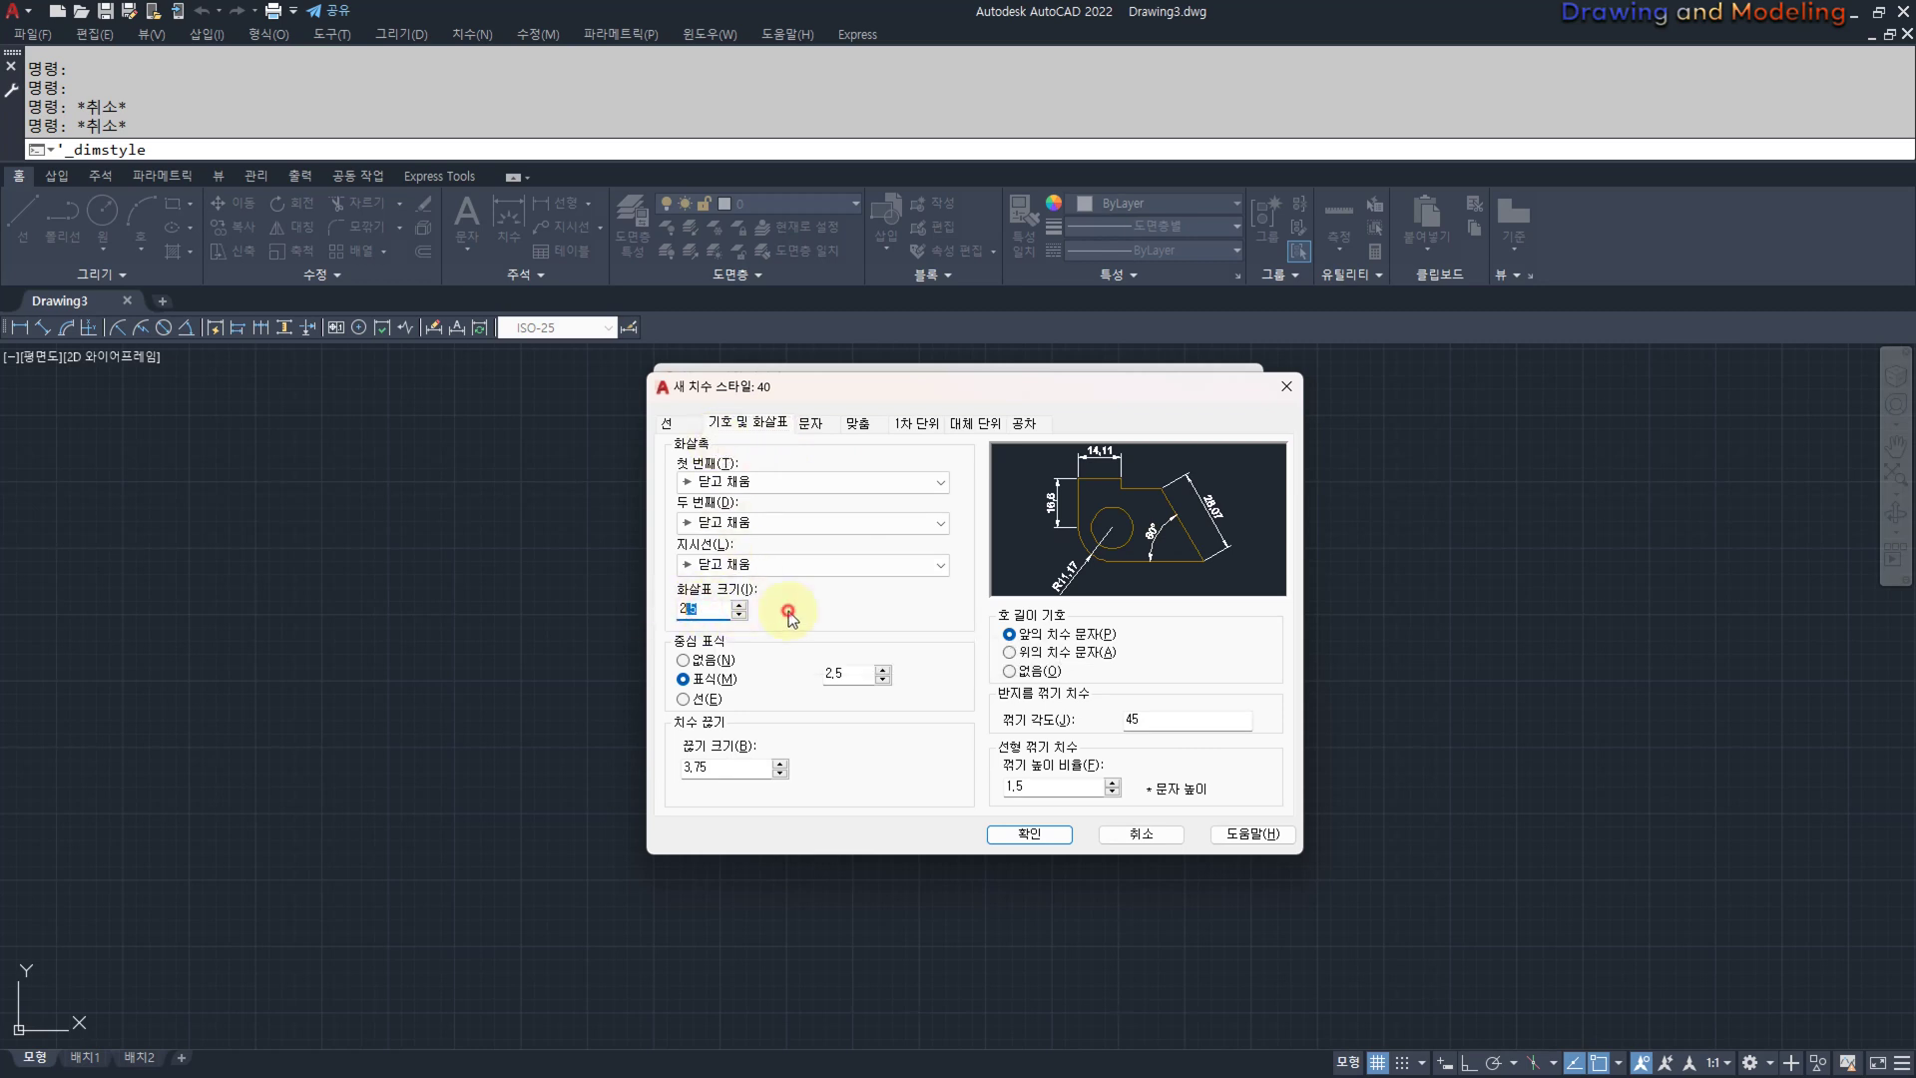
left_click(706, 609)
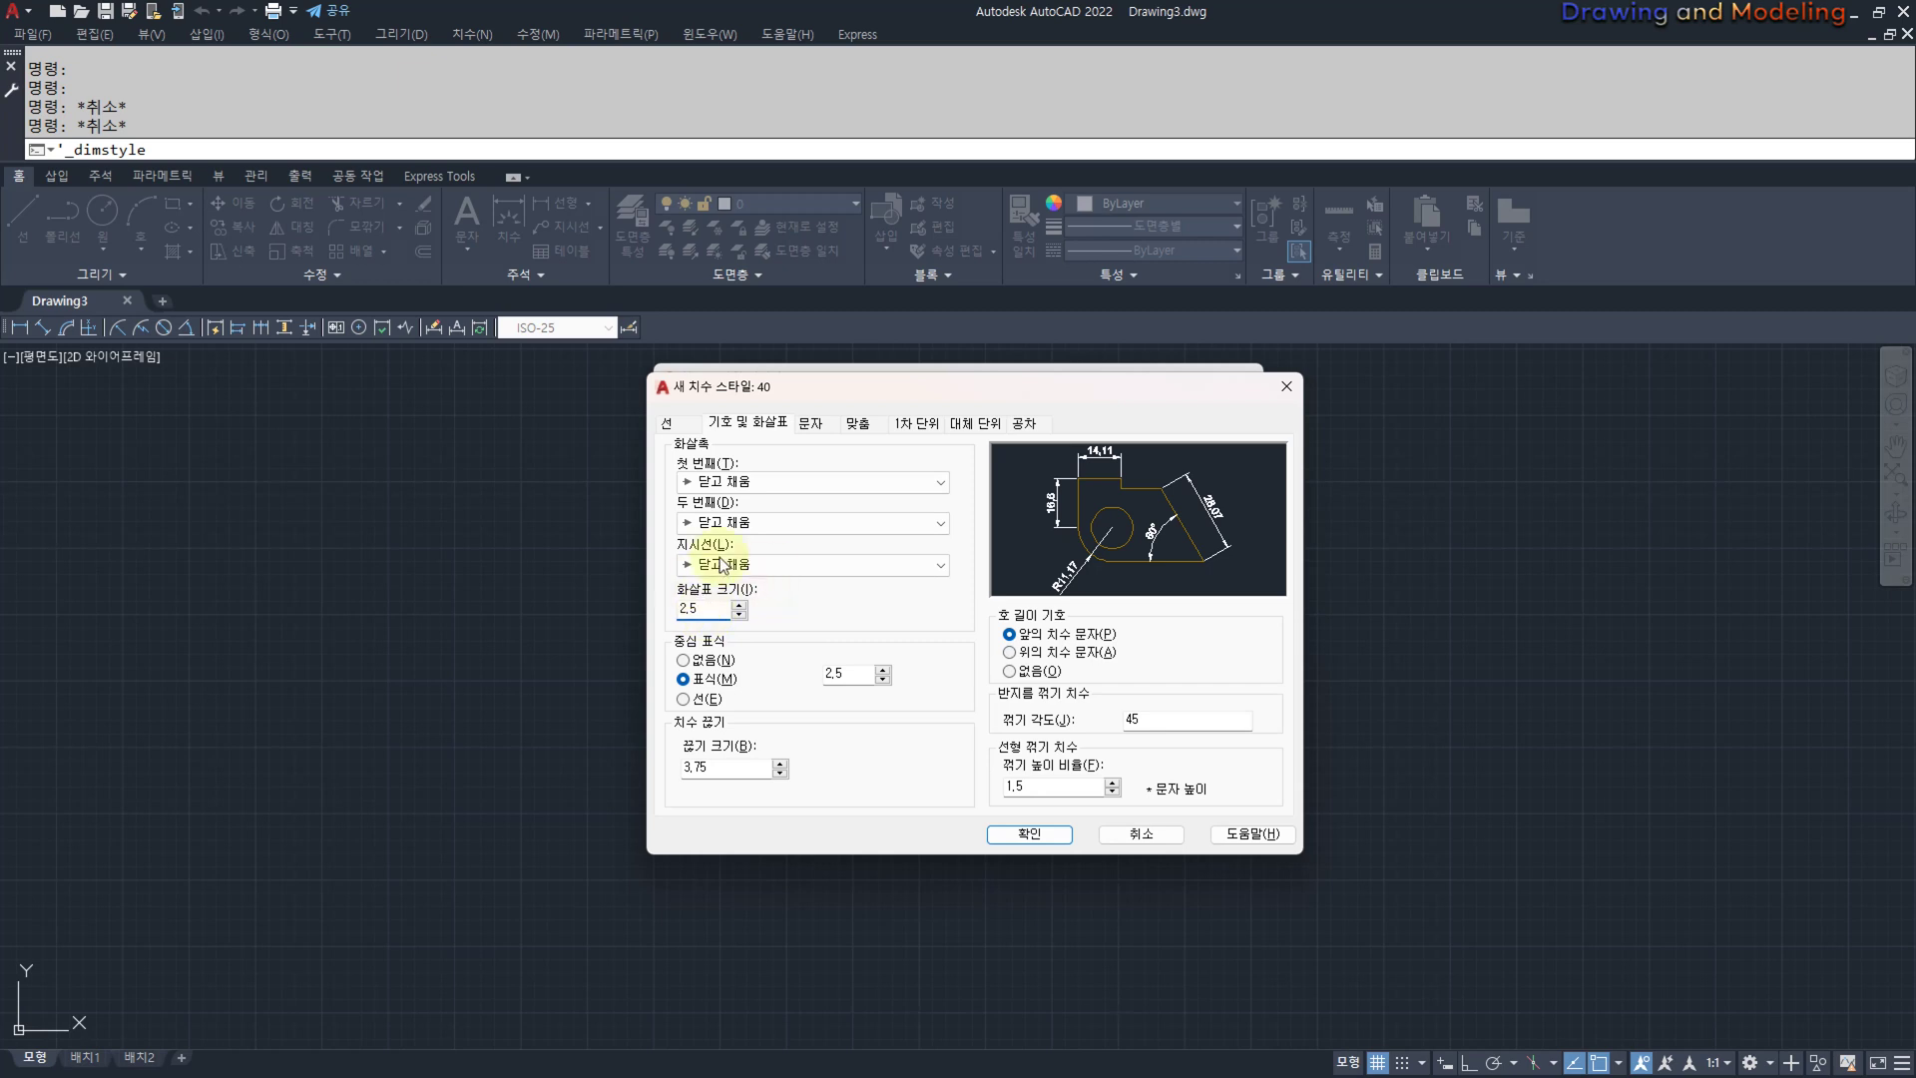
Try the dot (점) symbol for the first and second dimension arrowheads.
left_click(782, 482)
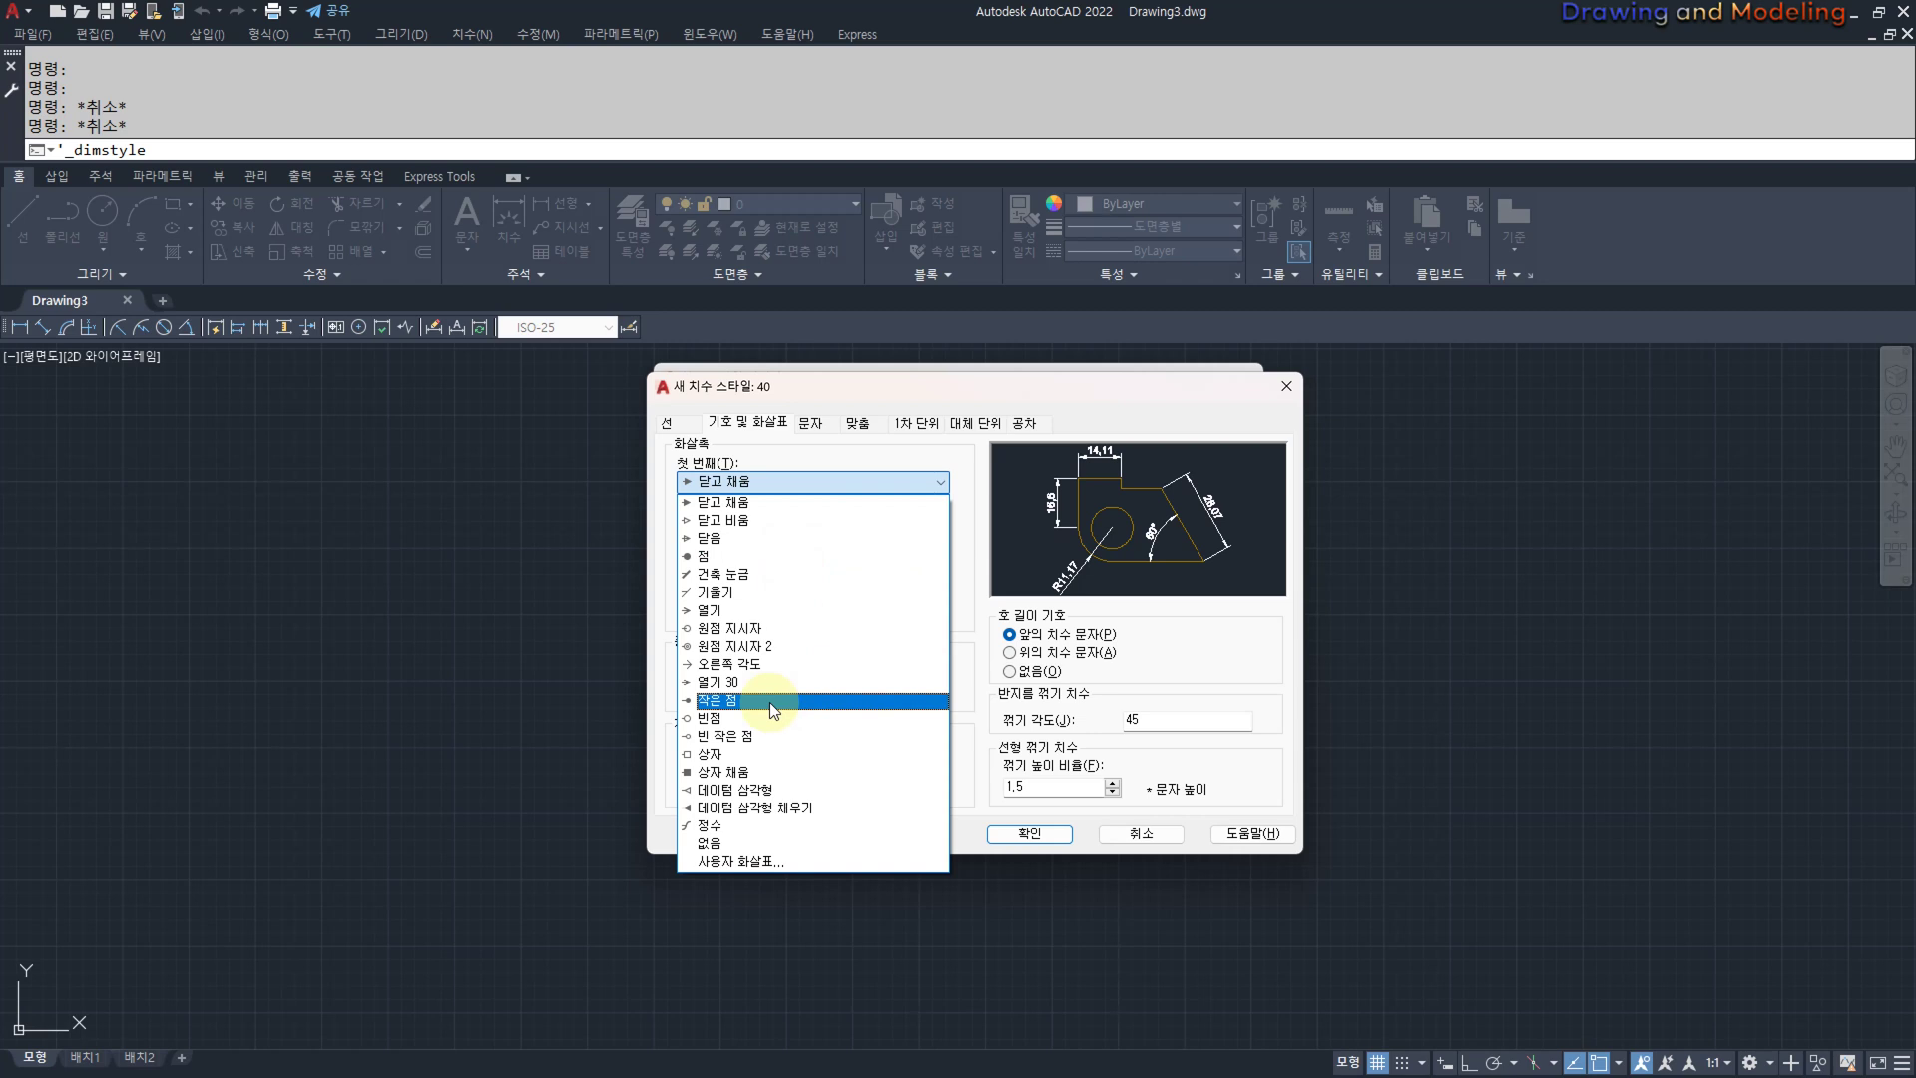
left_click(781, 561)
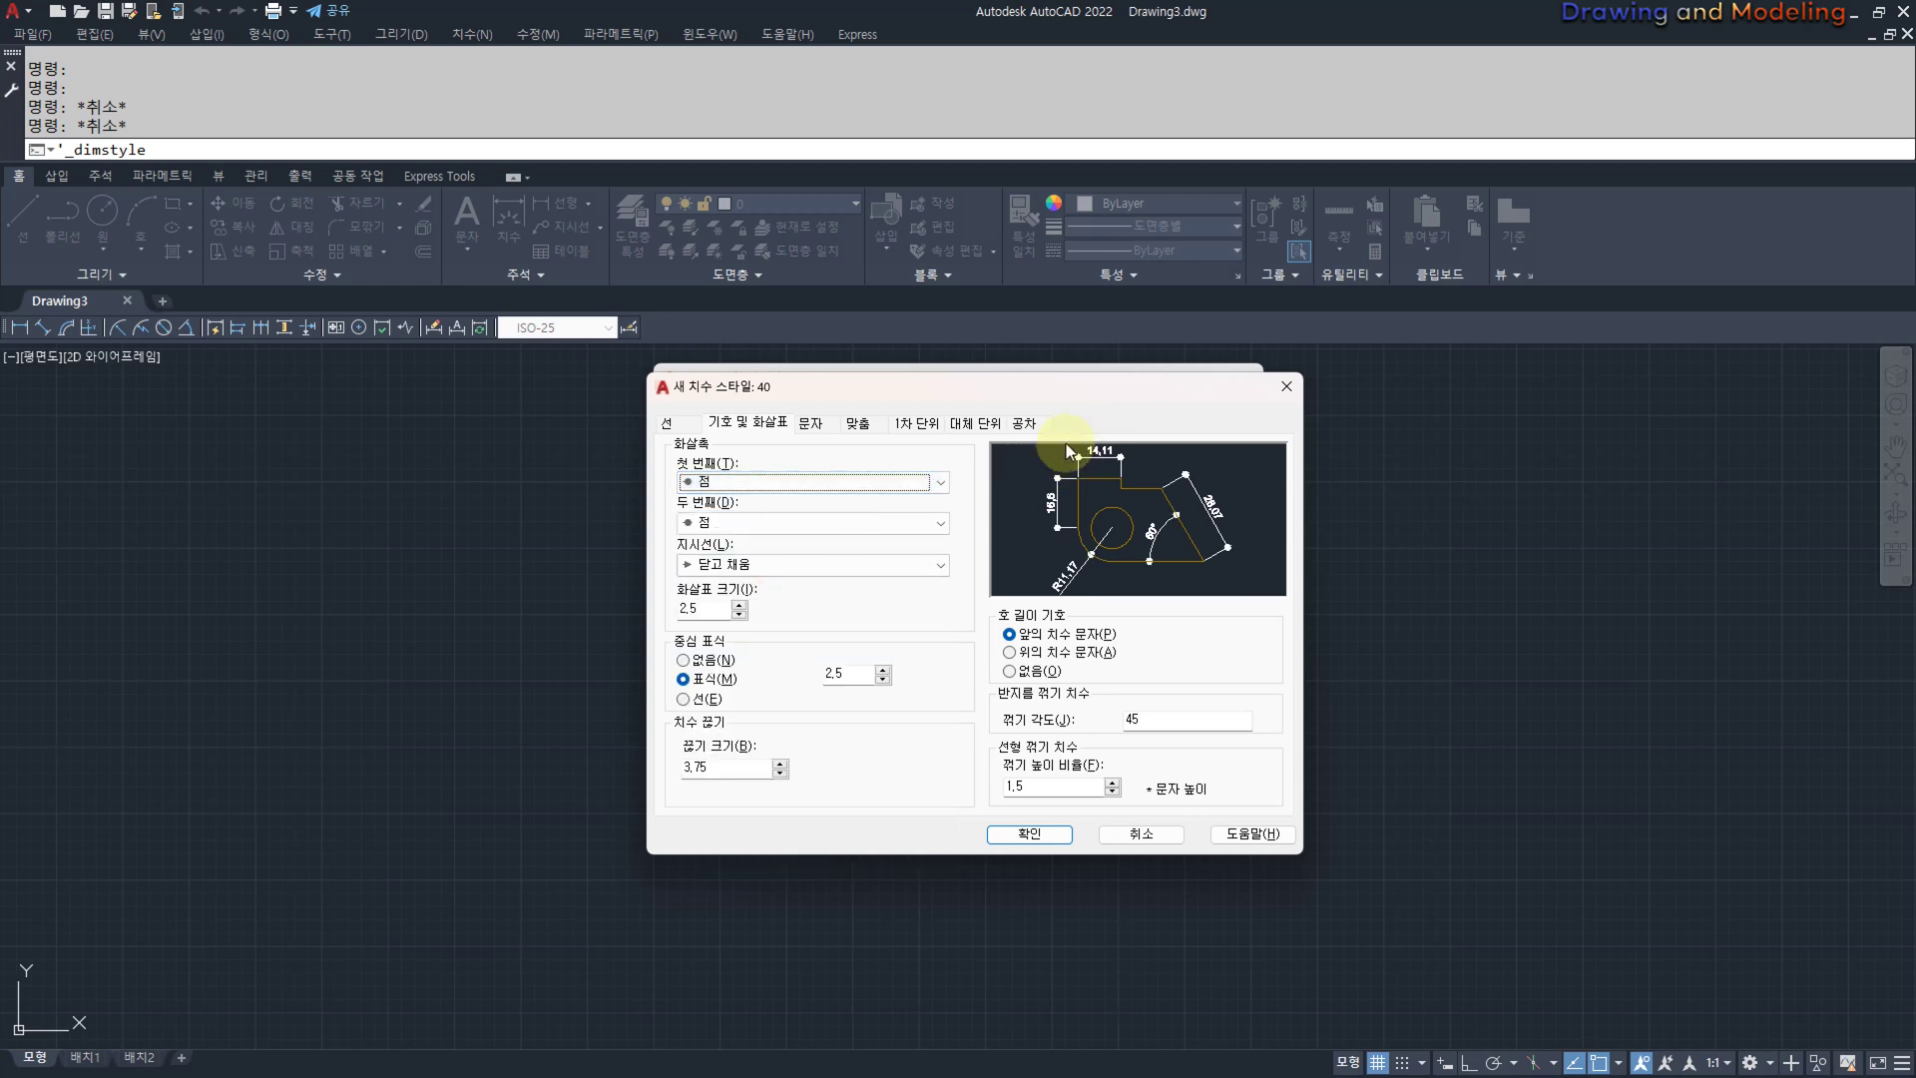
left_click_drag(707, 607, 667, 619)
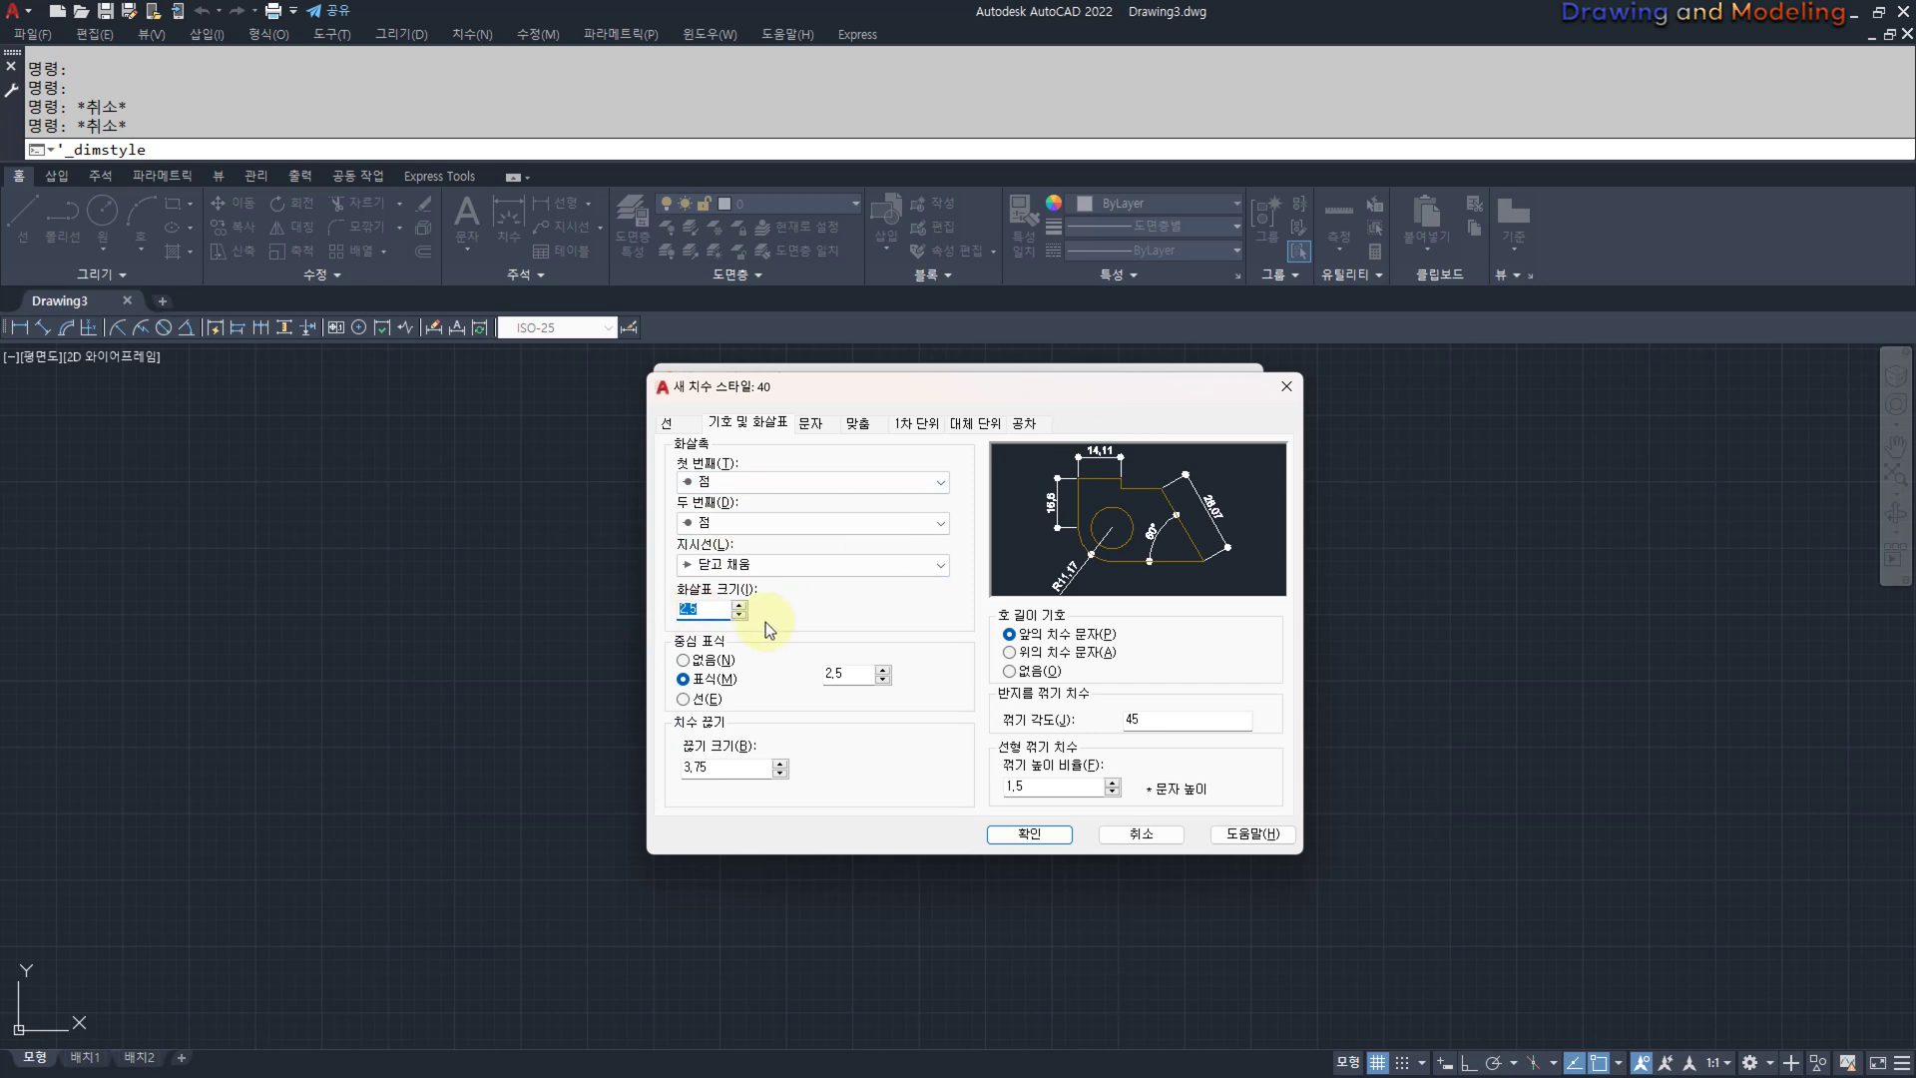
left_click(803, 606)
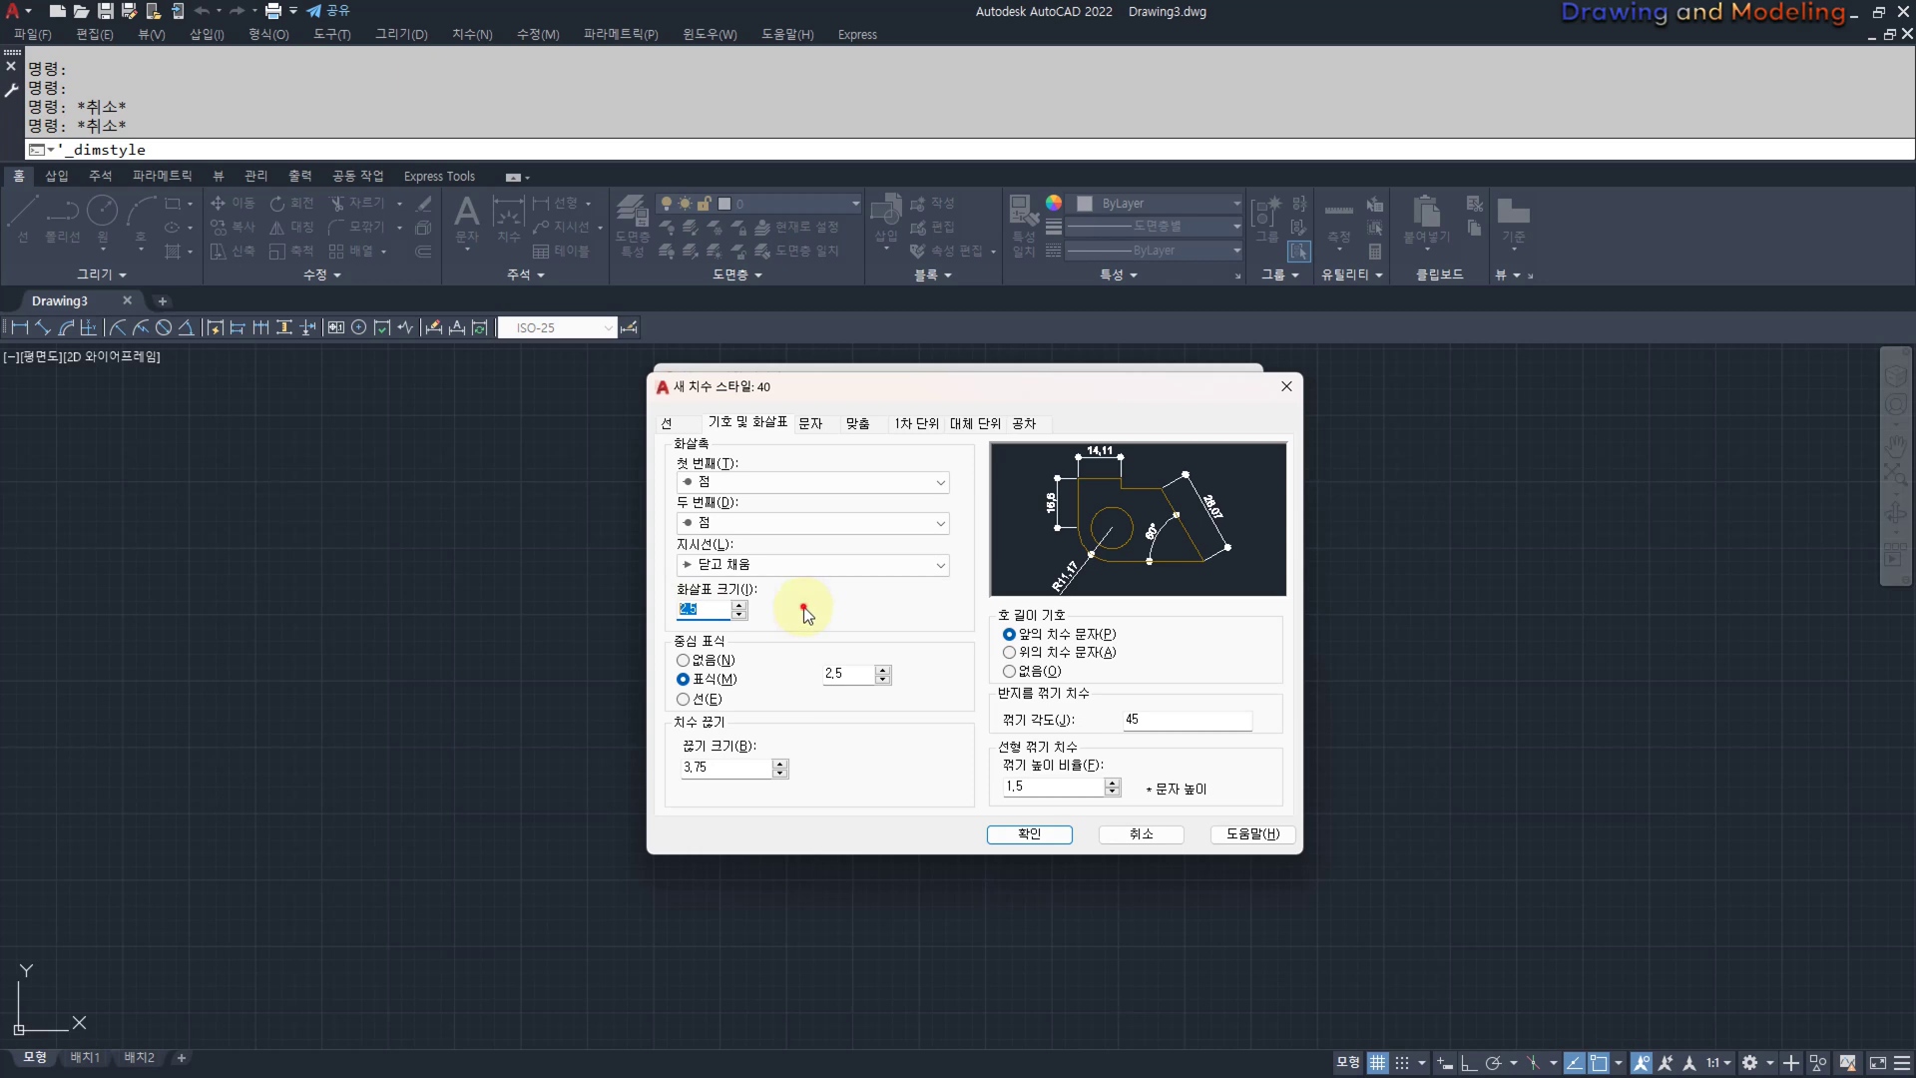
Set the first, second and leader arrowheads to the small dot (작은 점).
left_click(808, 484)
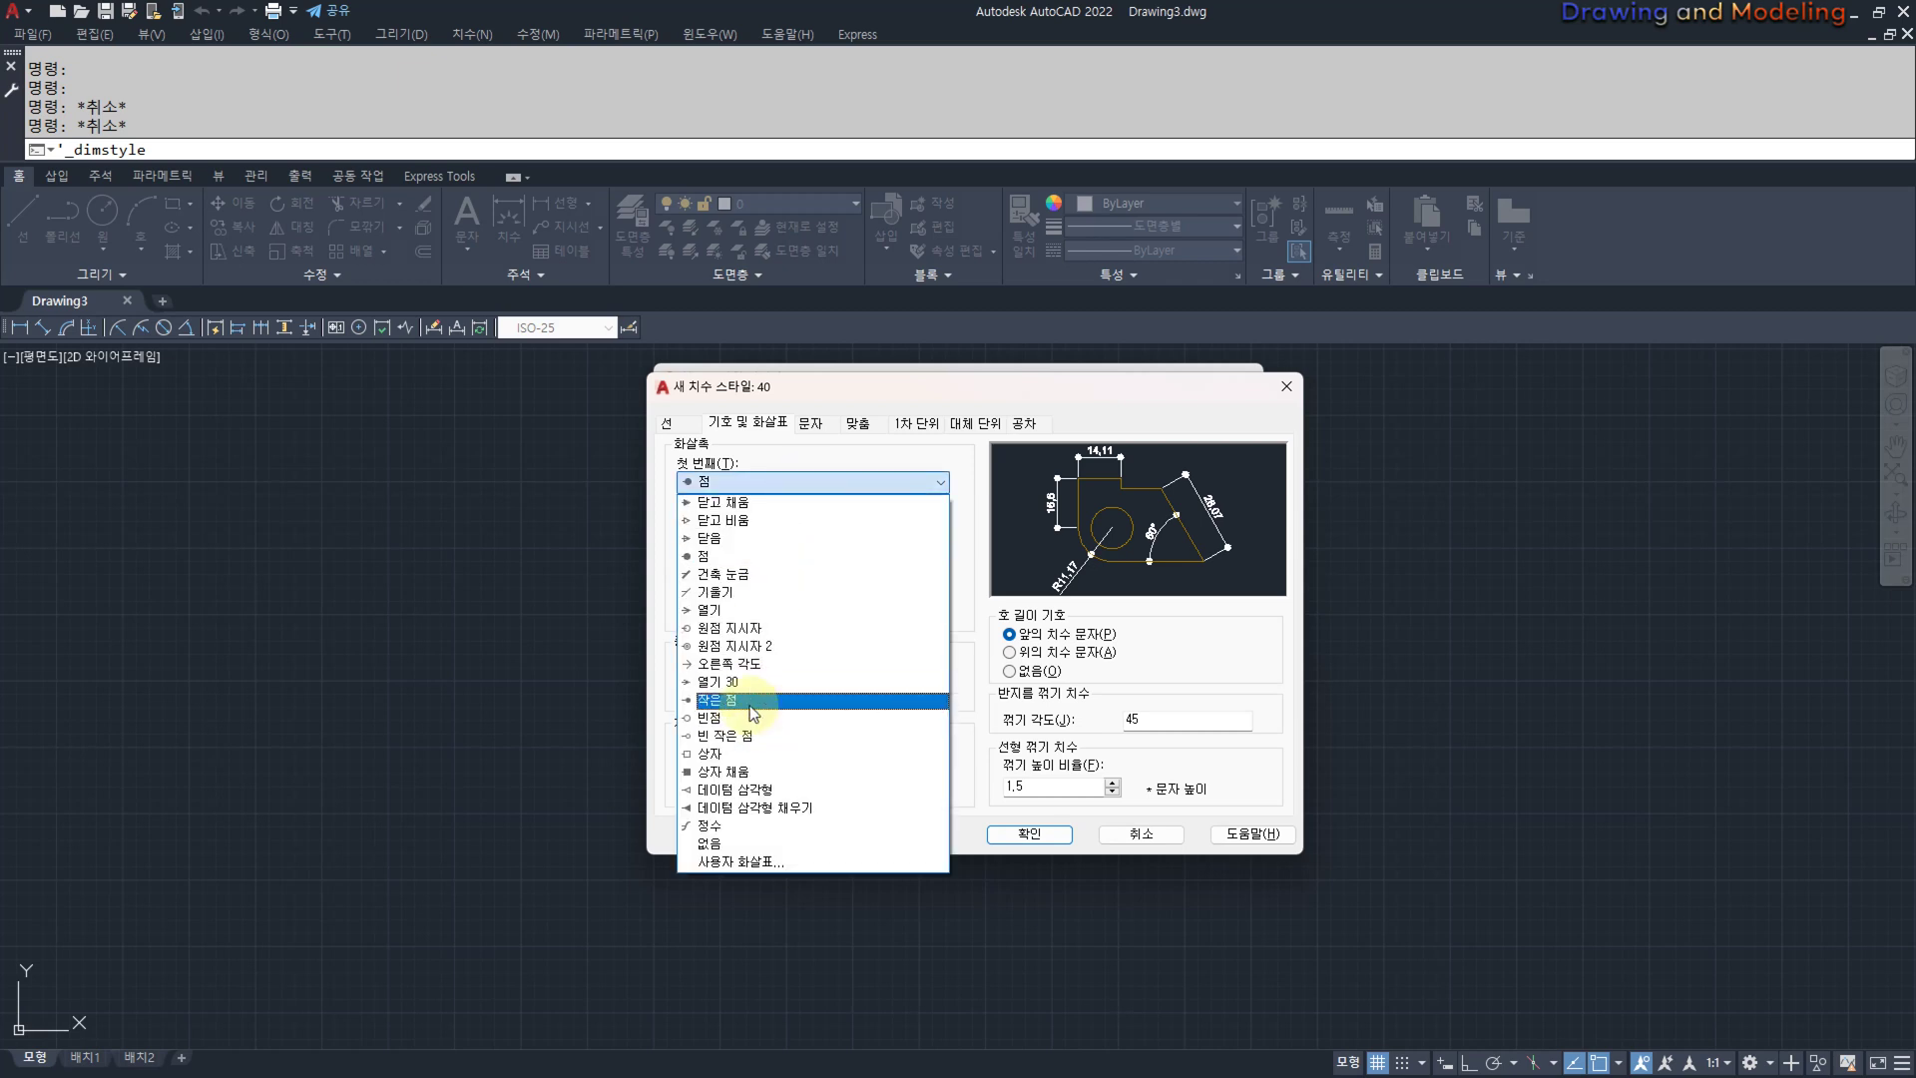
left_click(751, 712)
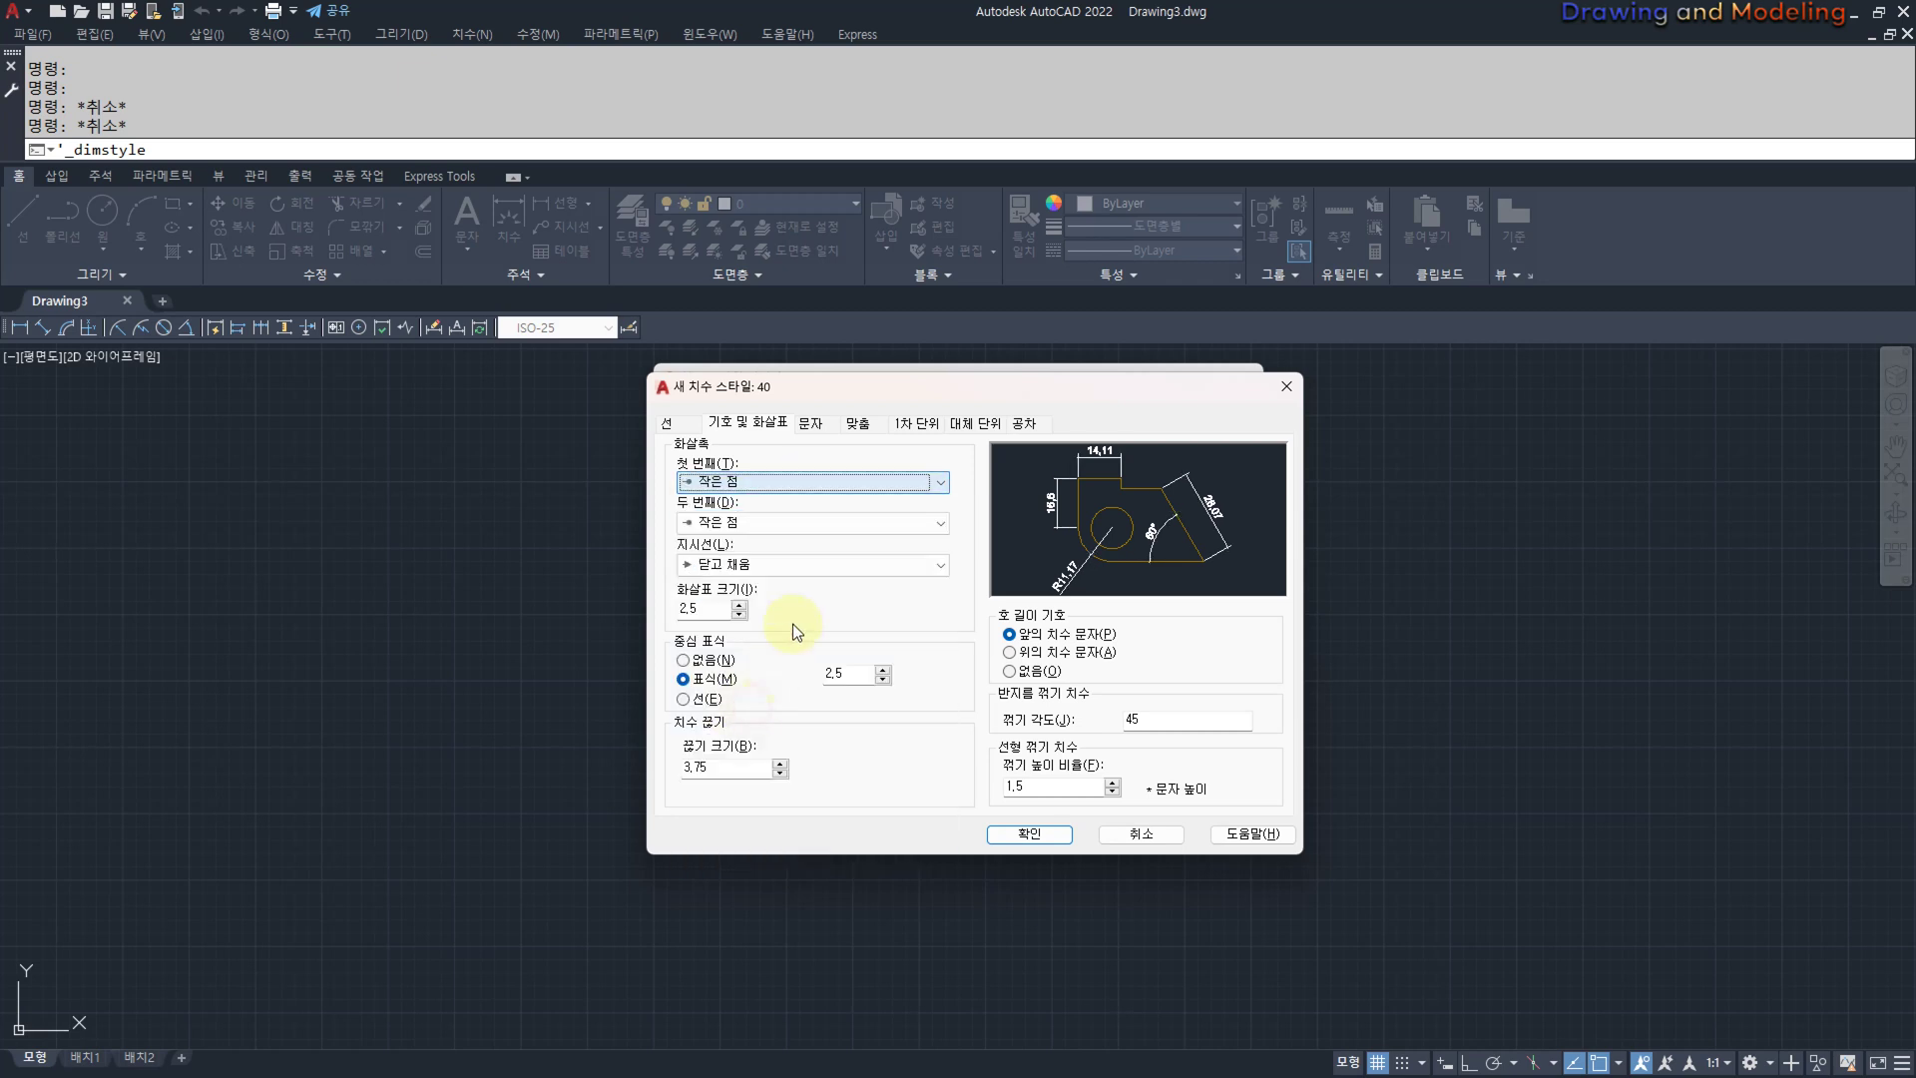
left_click(787, 565)
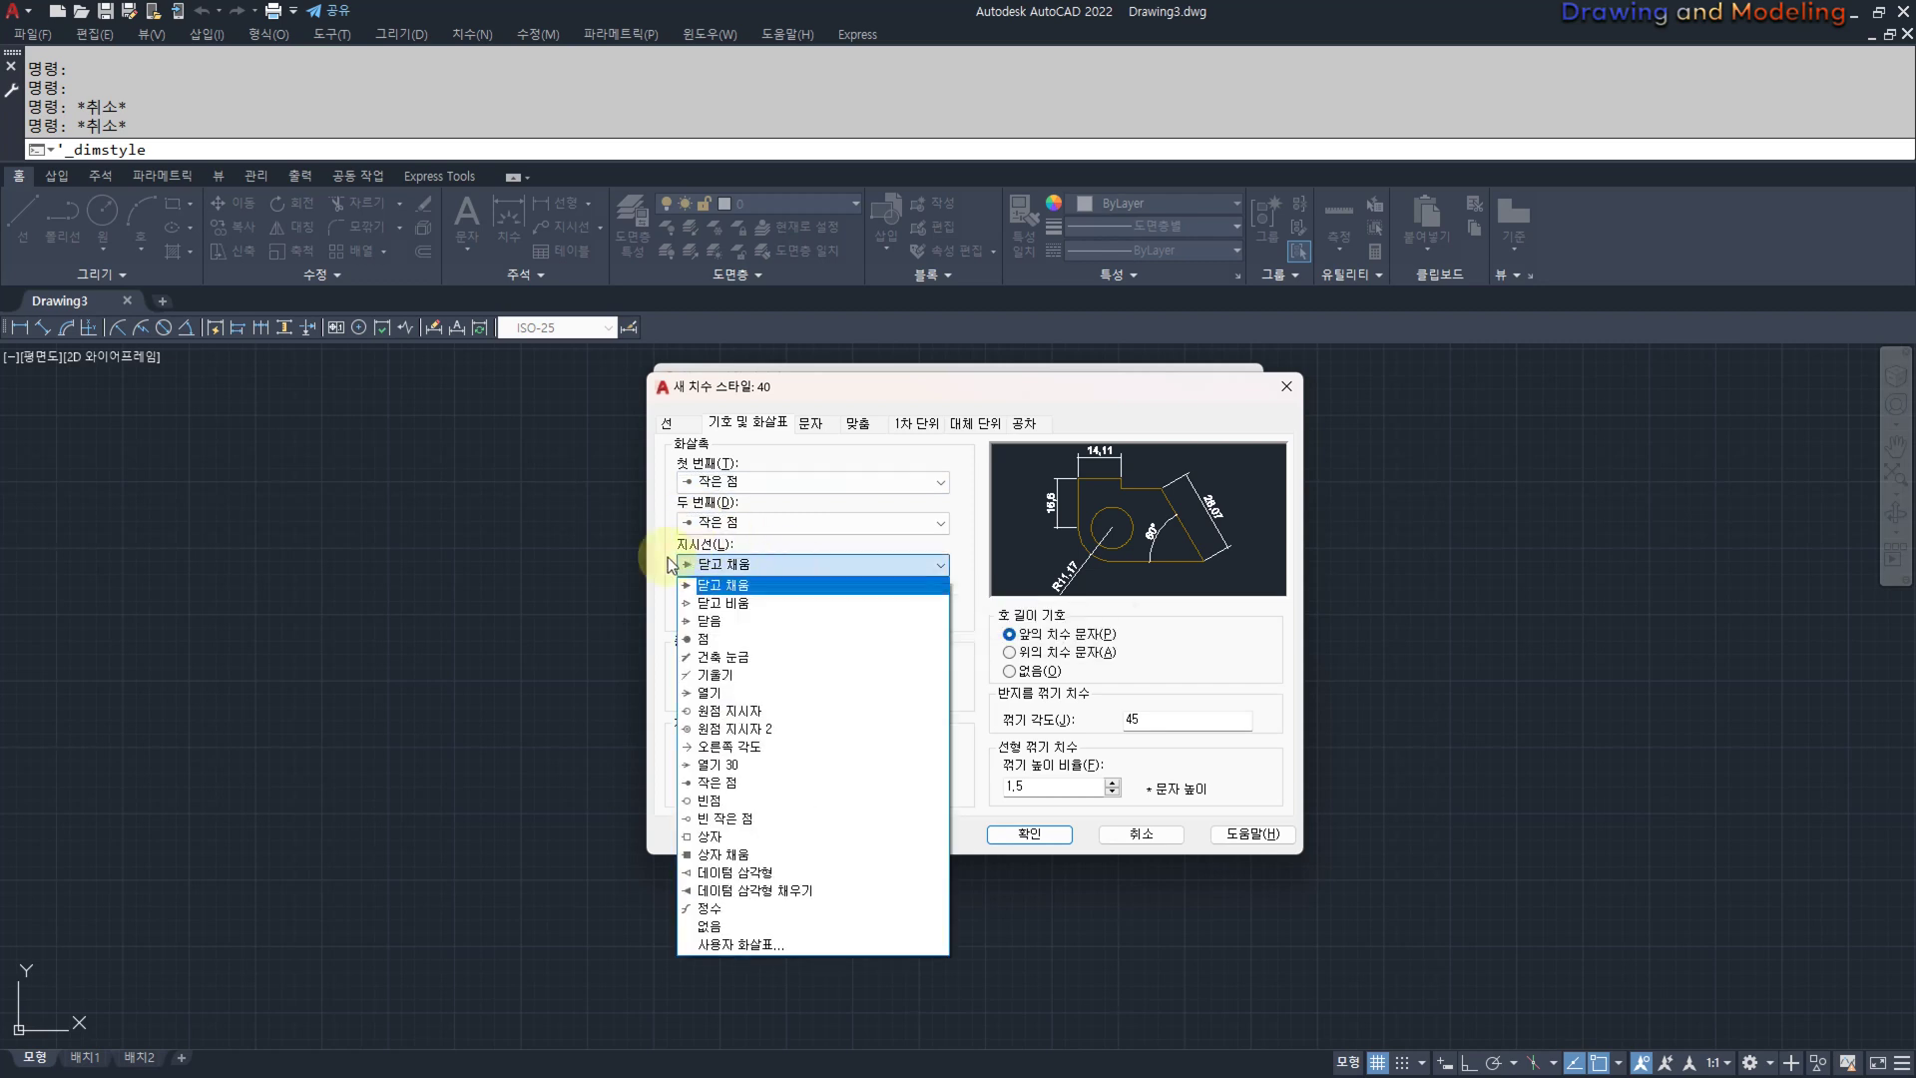
left_click(751, 782)
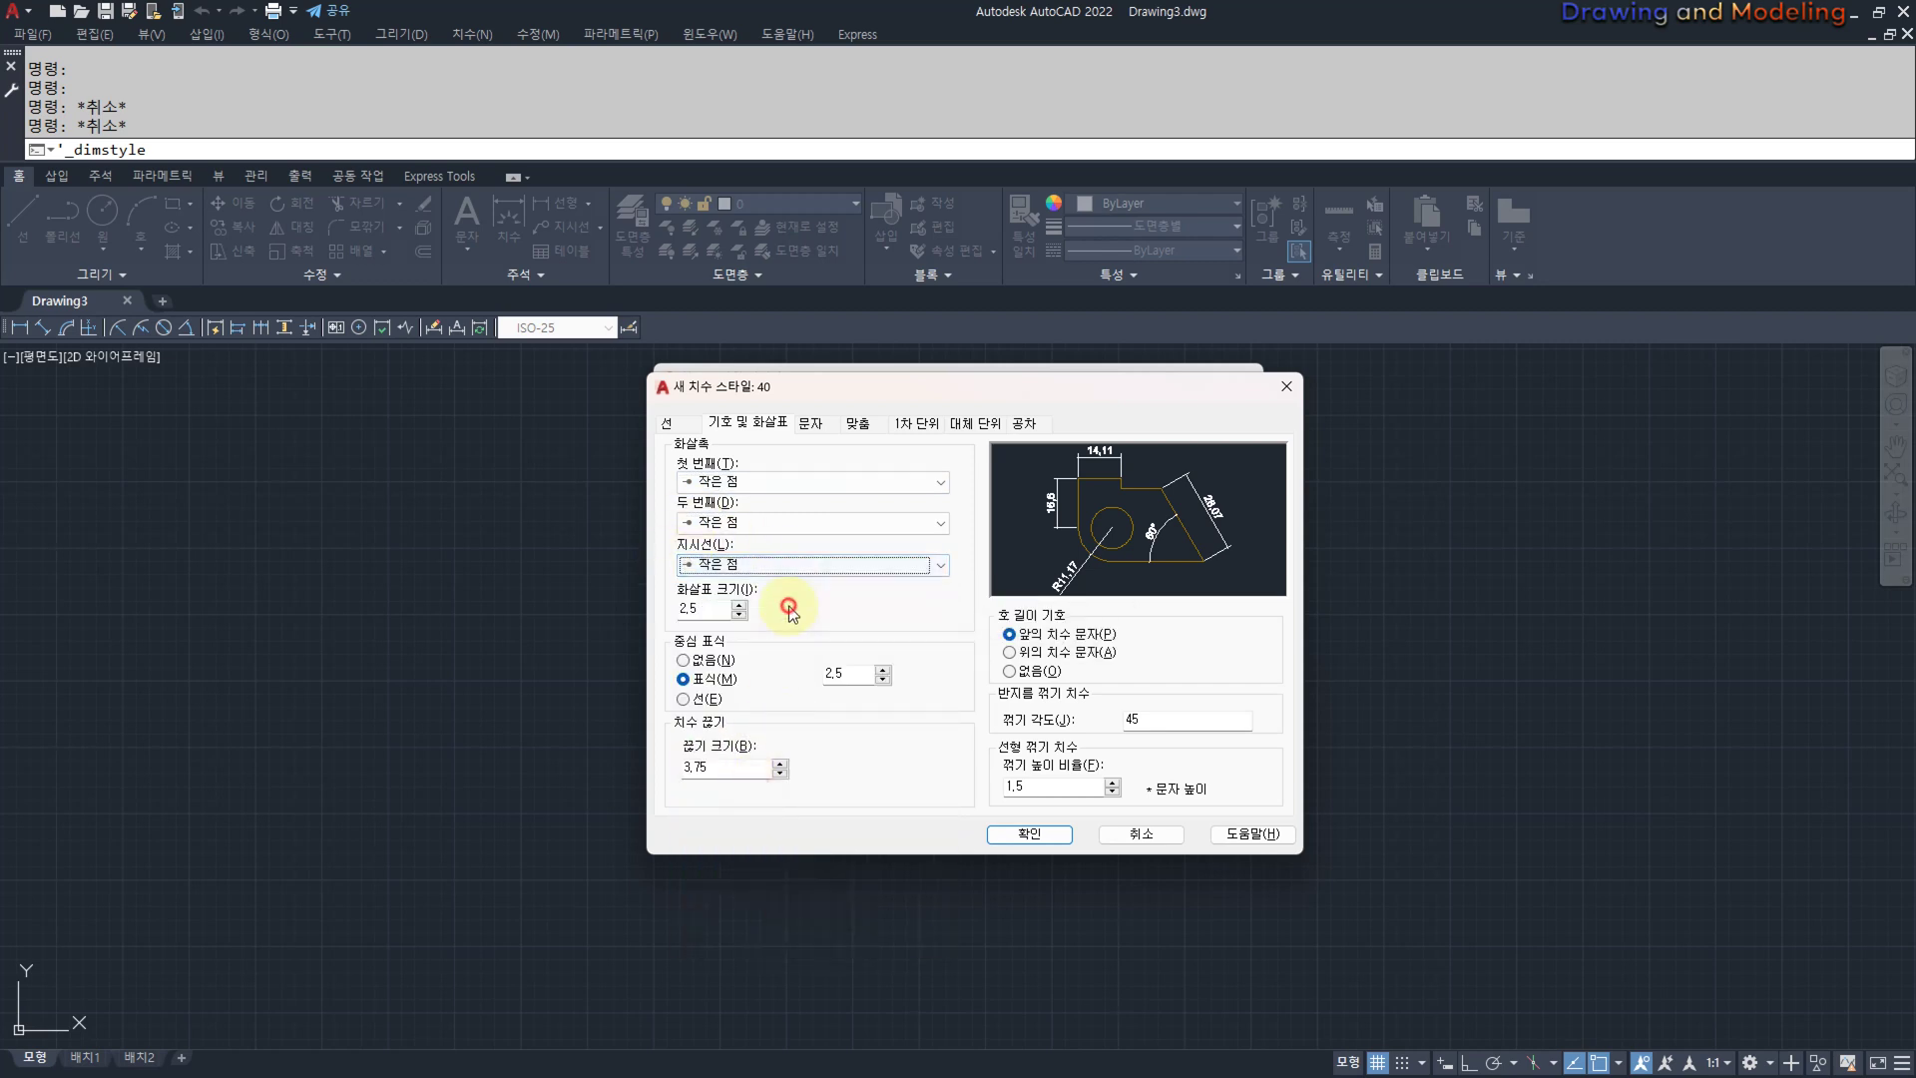
Check the arrow size, and switch the center marks to none (없음) and back to mark (표식).
left_click(691, 610)
double_click(692, 611)
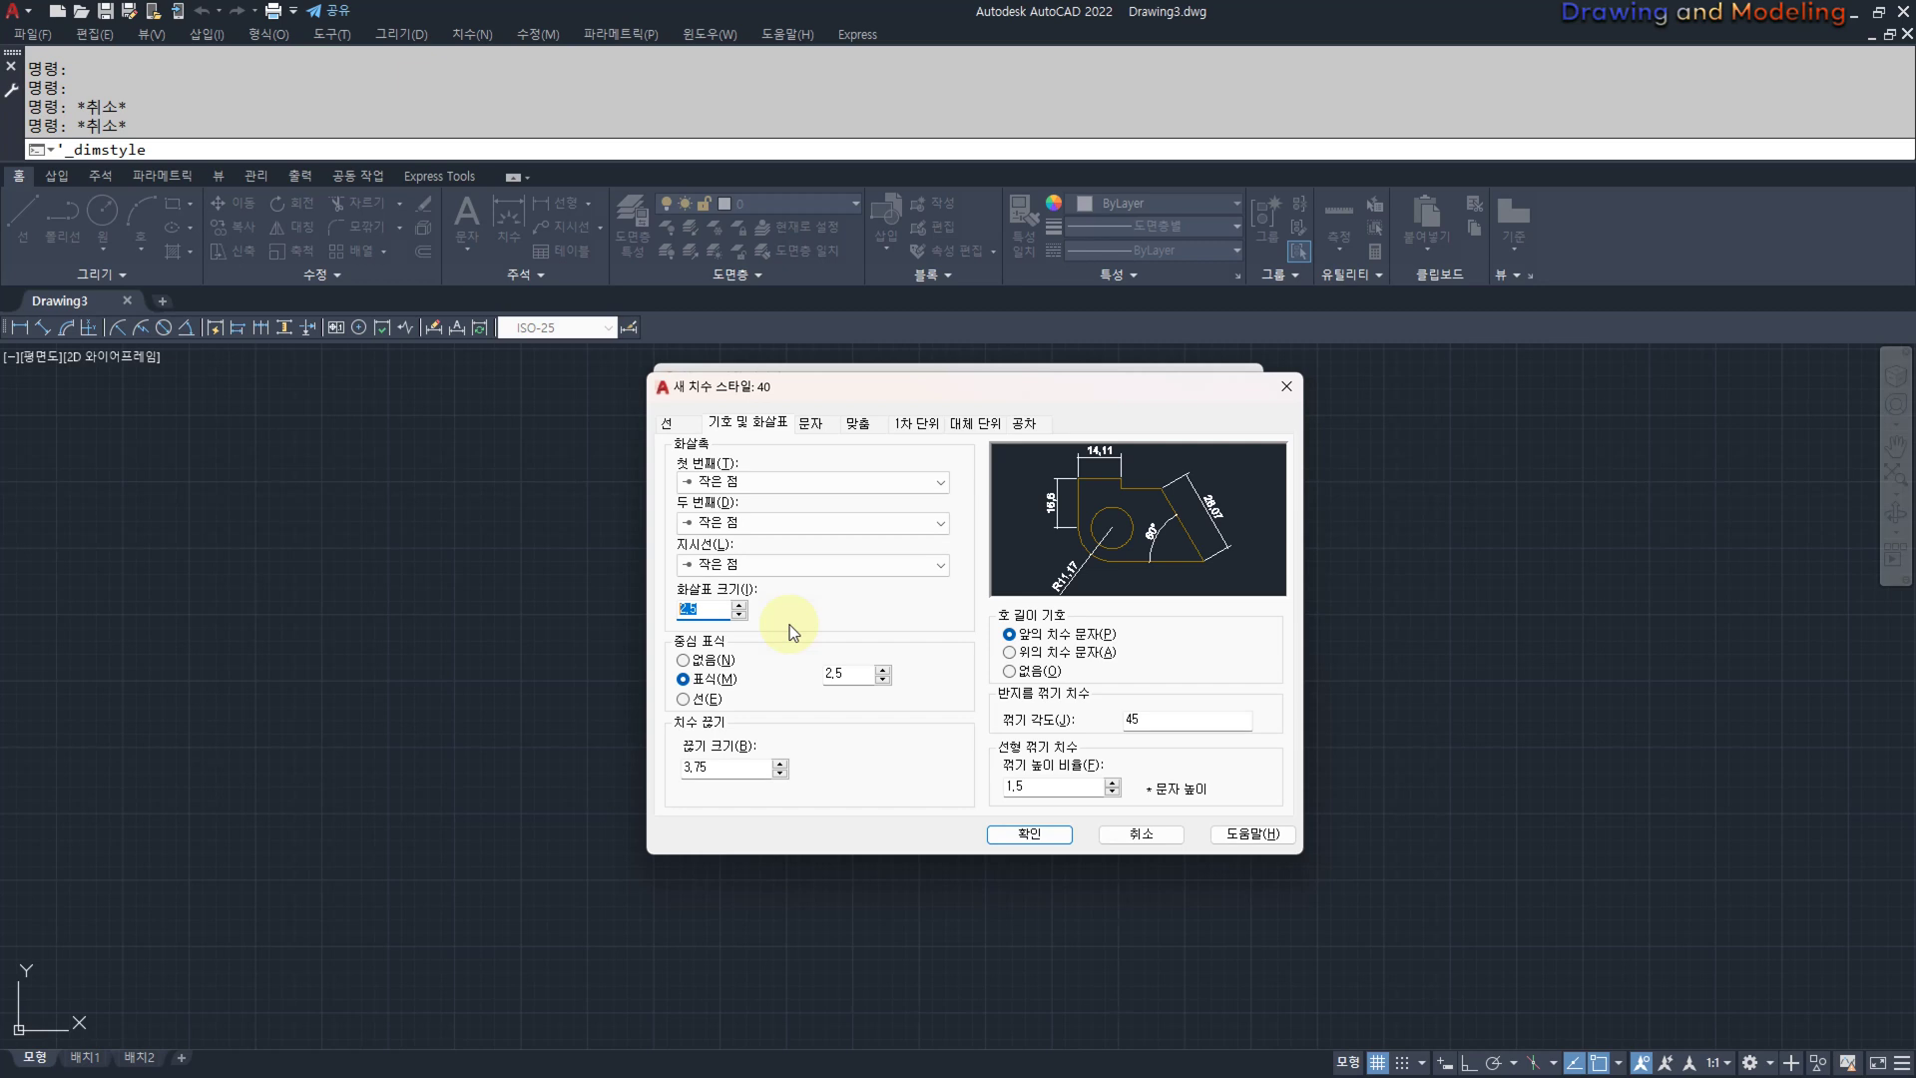
left_click(685, 613)
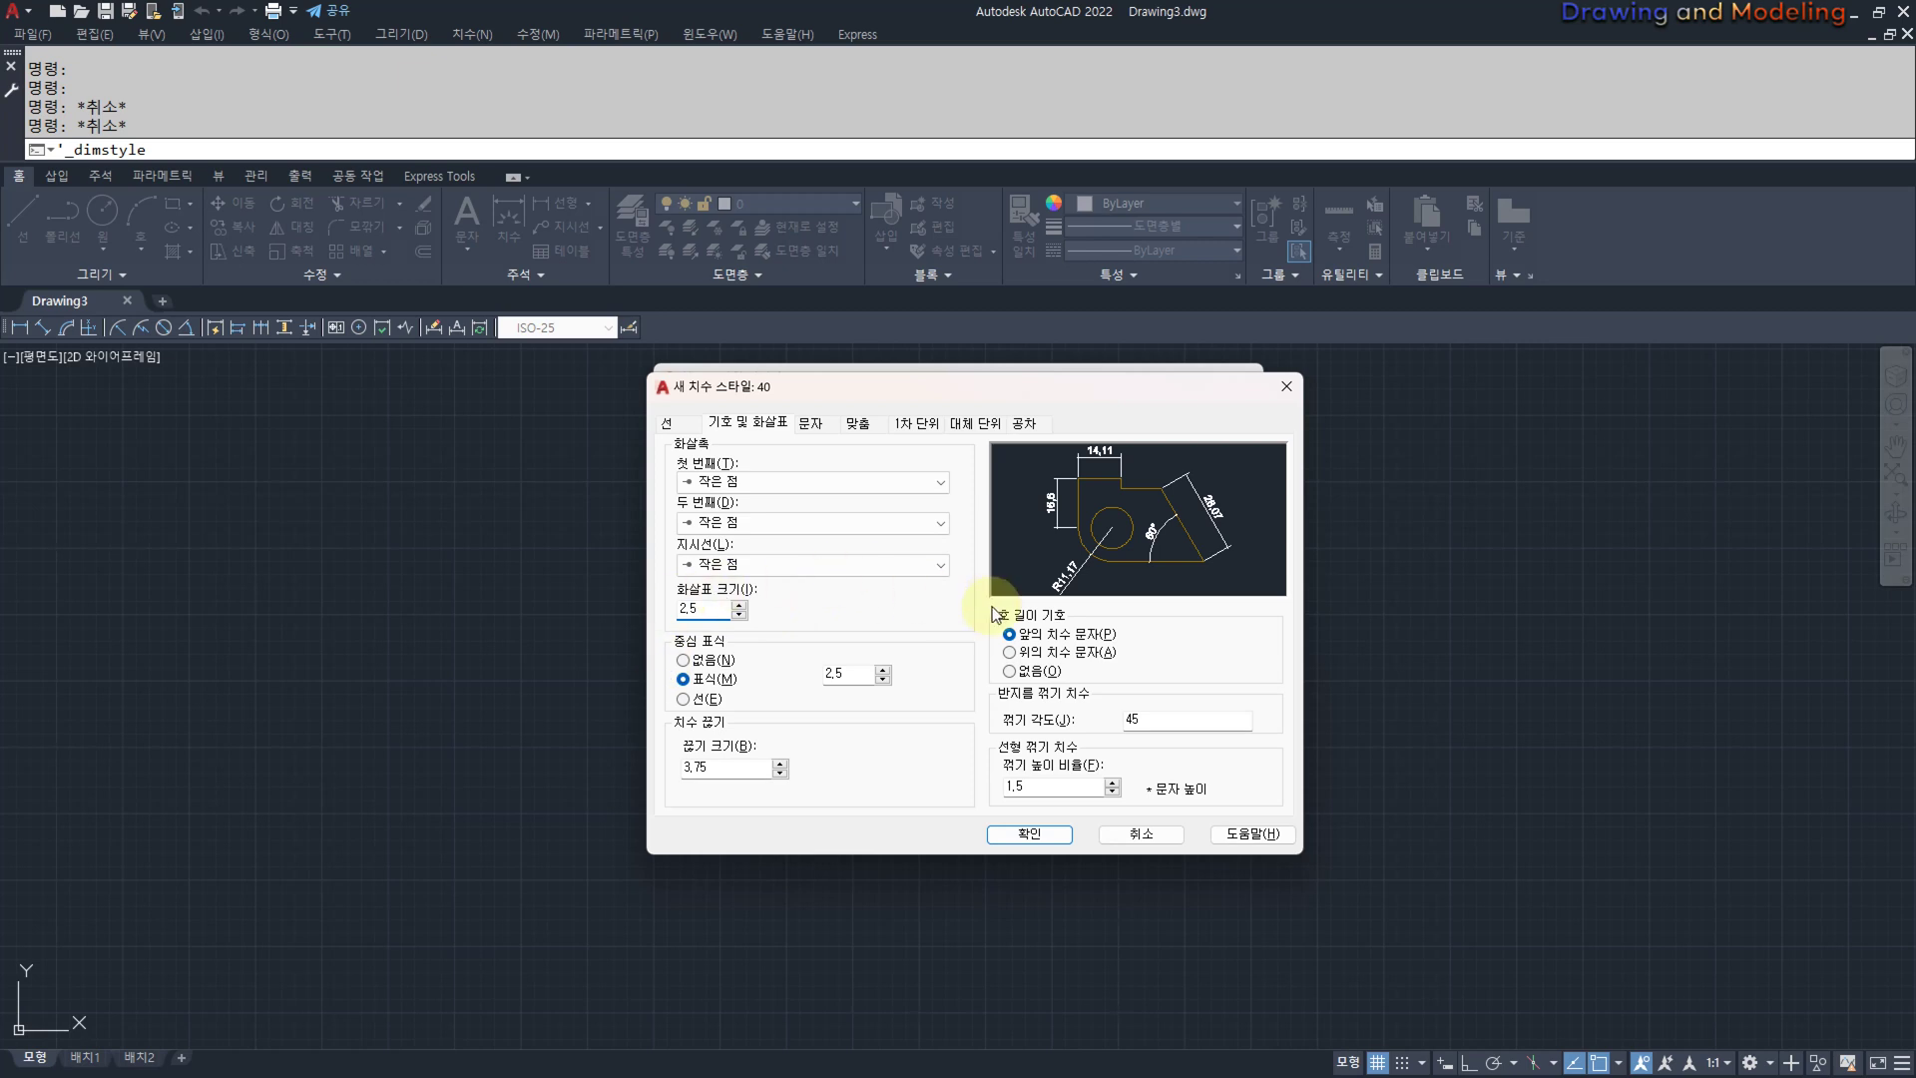
left_click(684, 662)
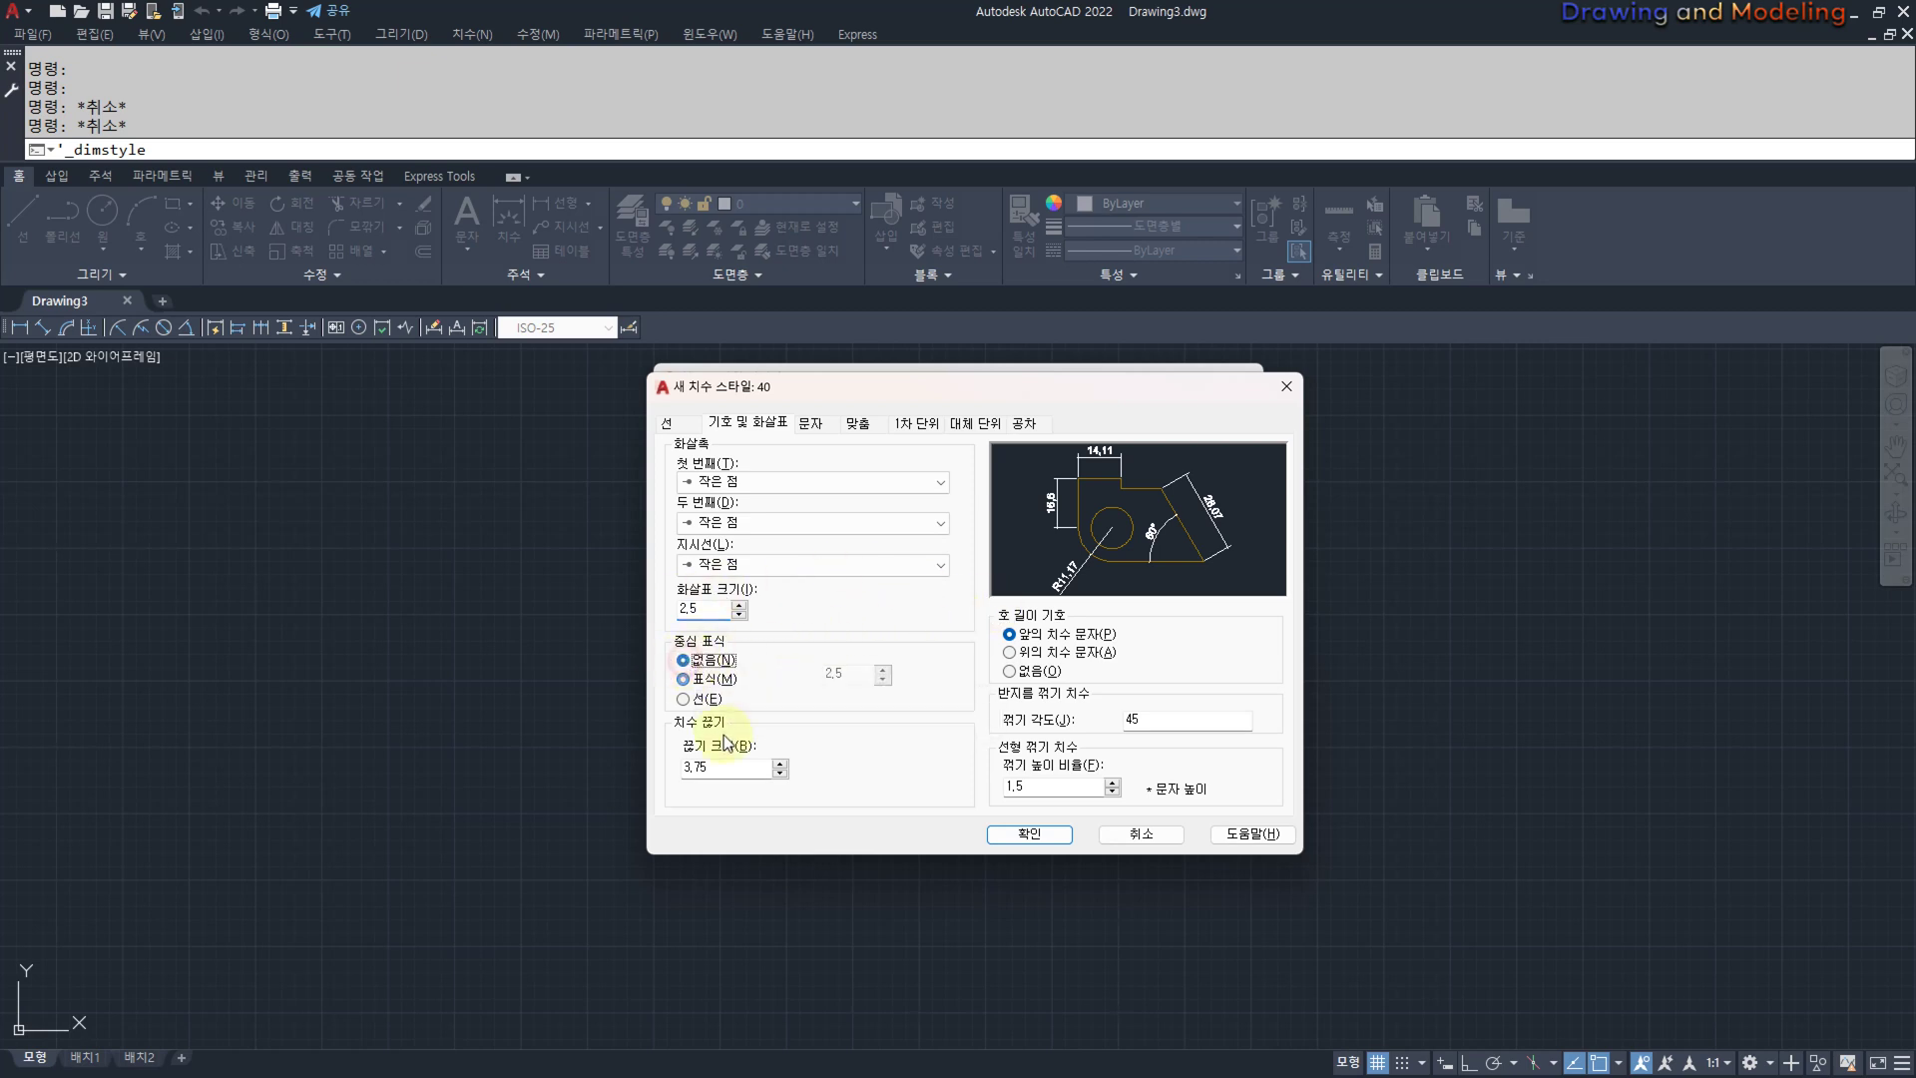
left_click(710, 681)
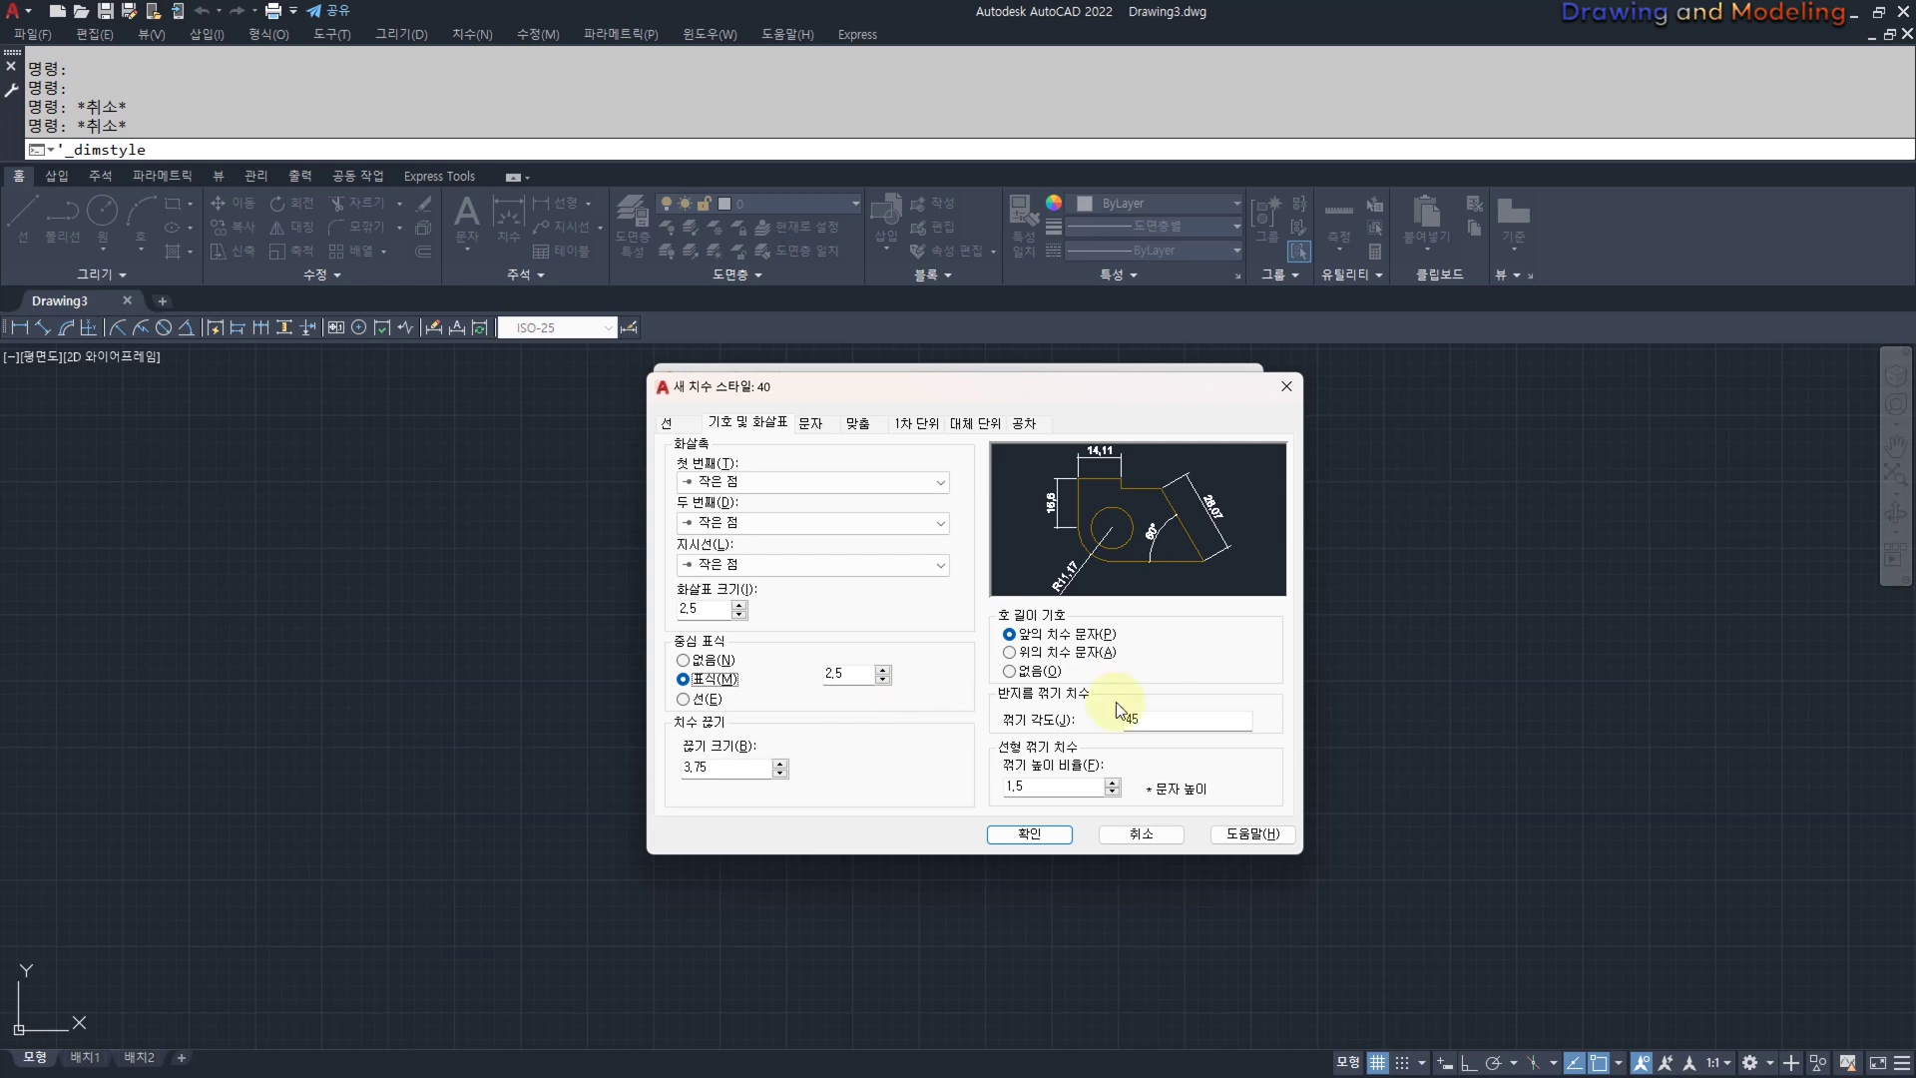
Check the text styles available for the dimension text and open the text style editor.
left_click(821, 425)
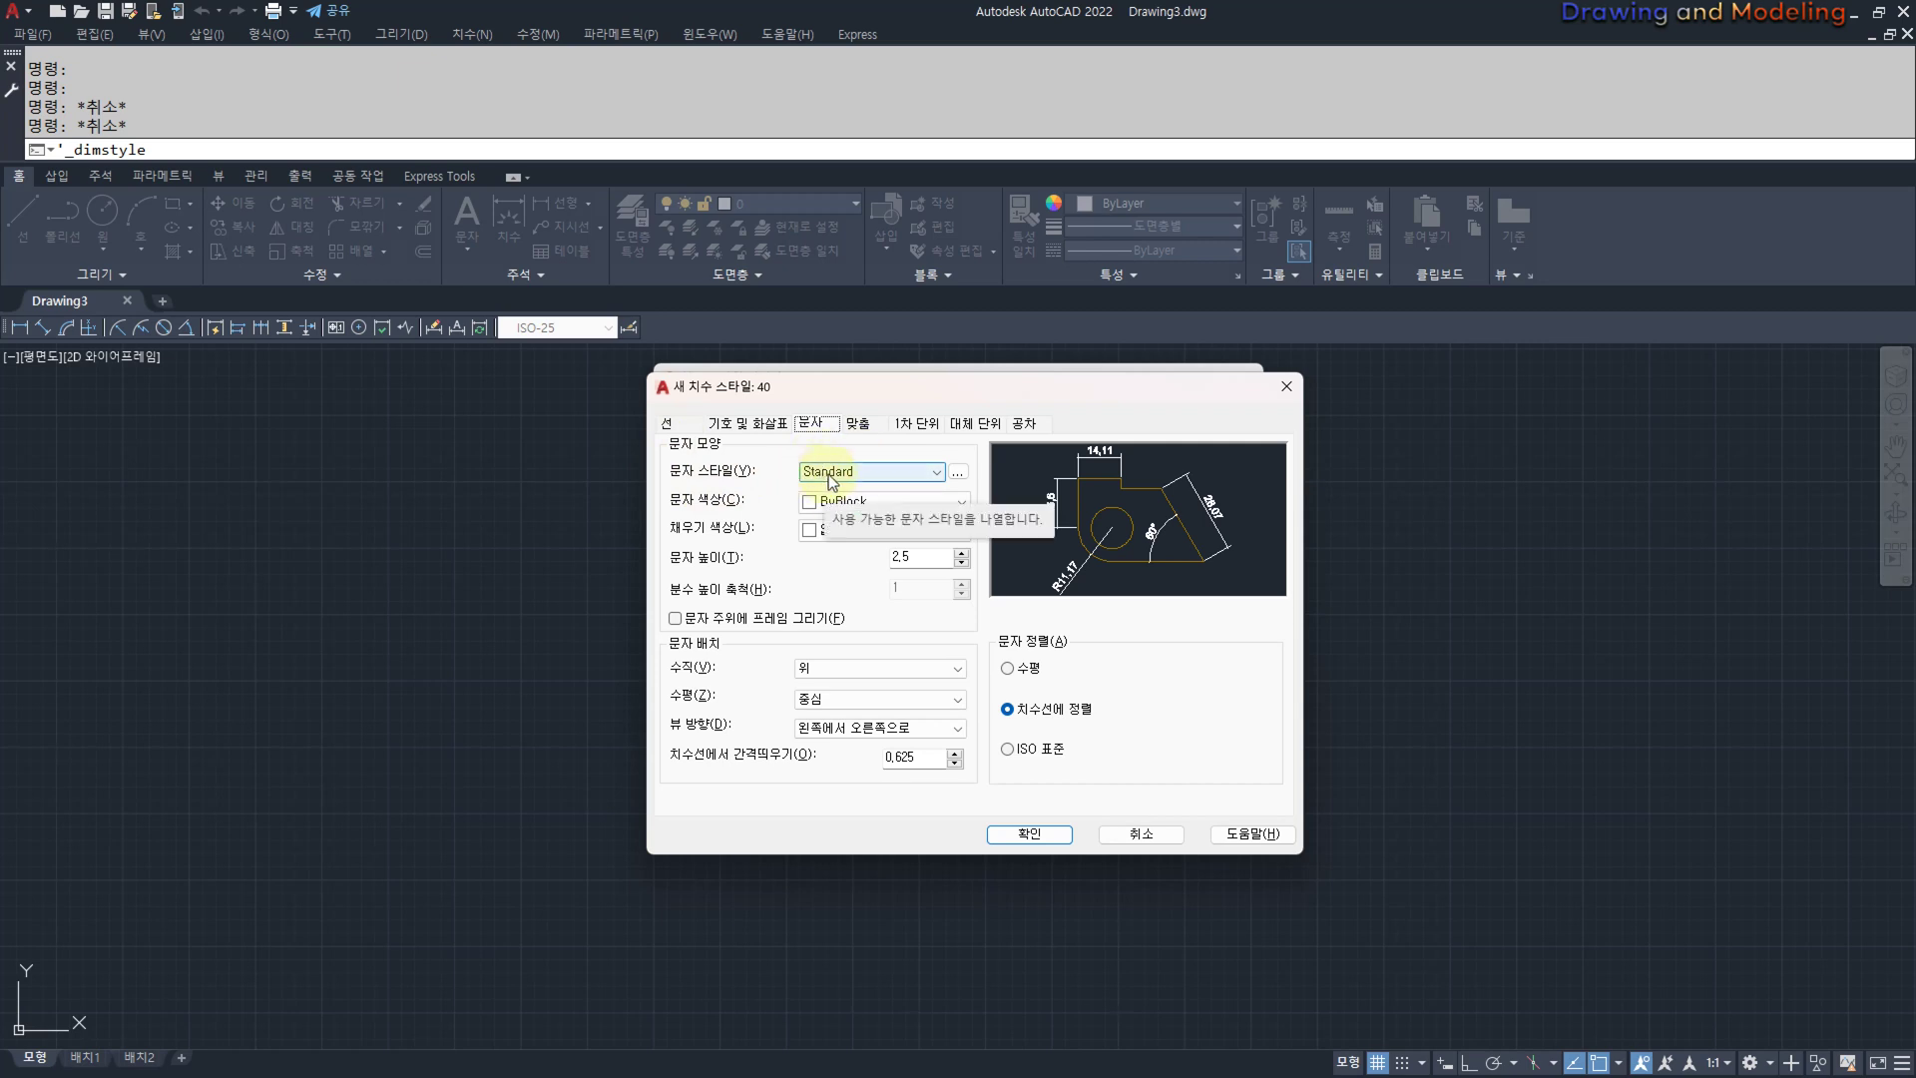
left_click(938, 475)
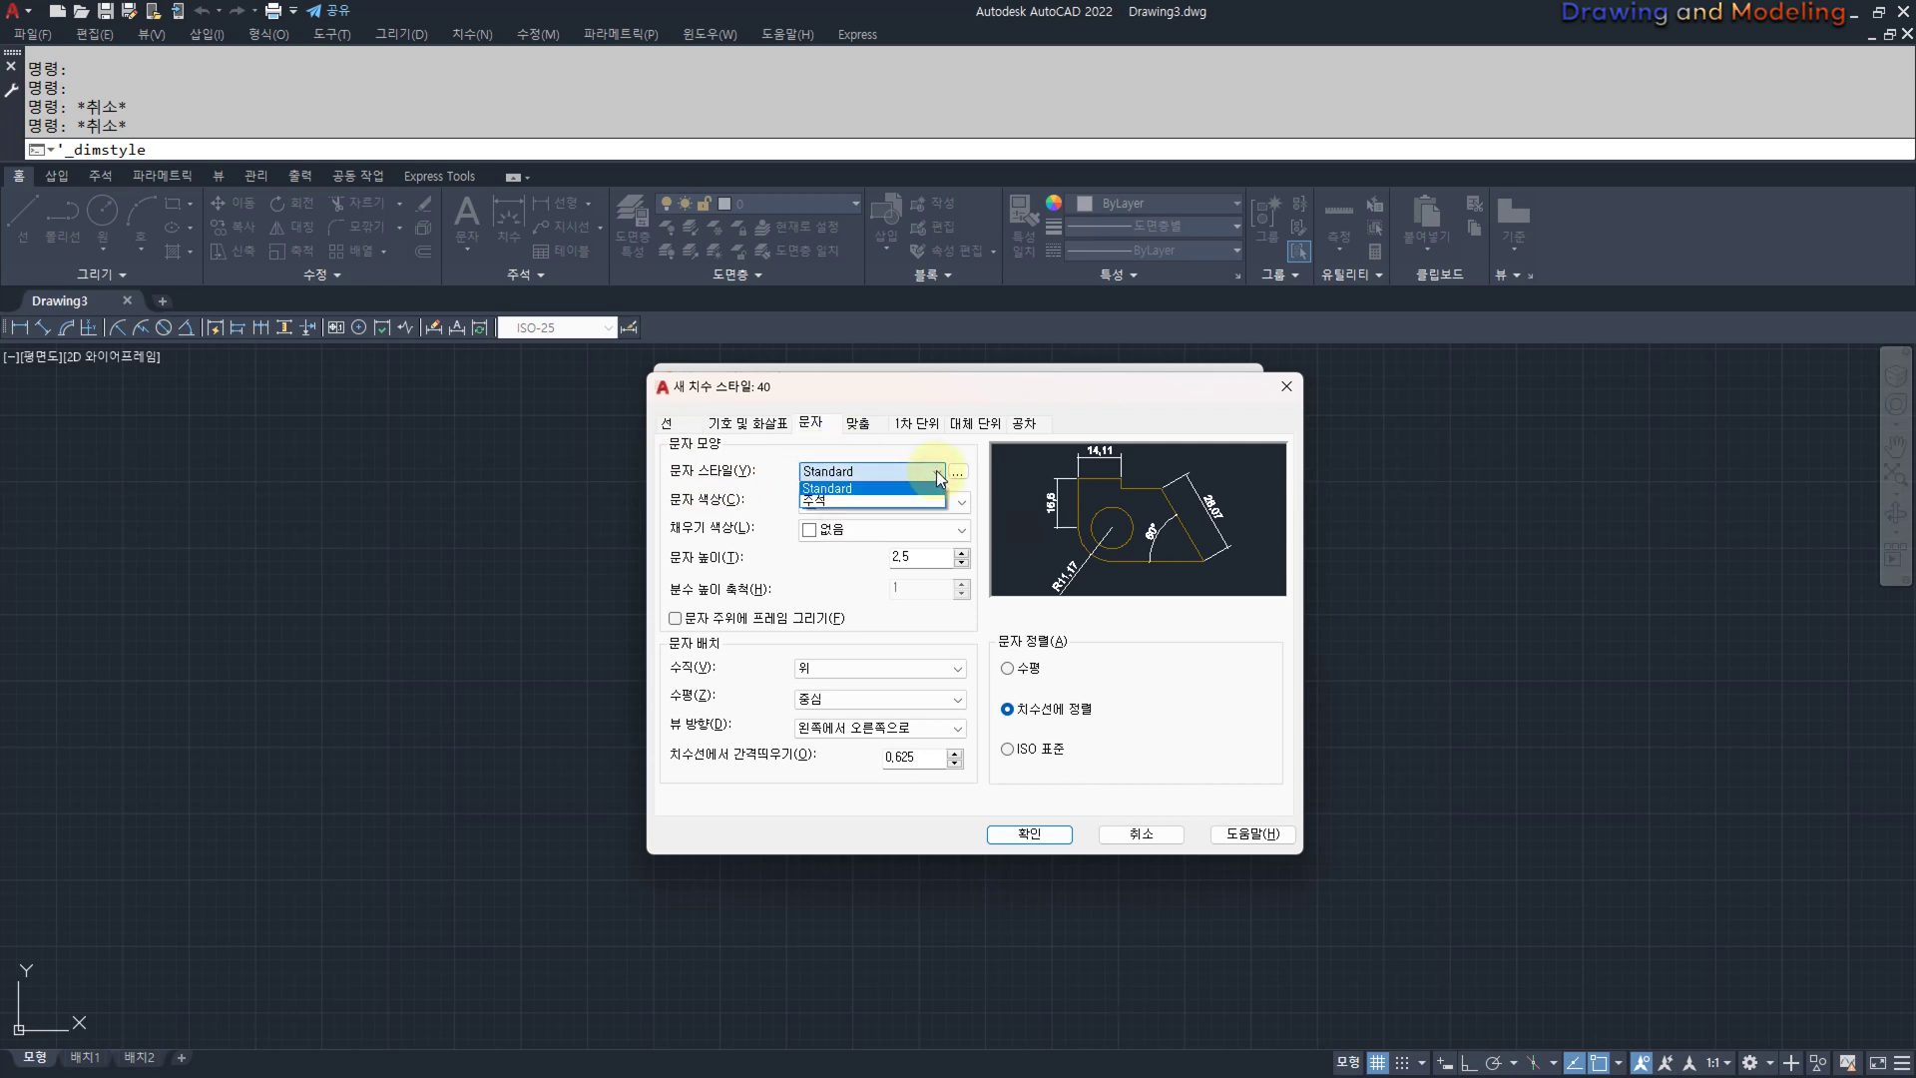
left_click(939, 475)
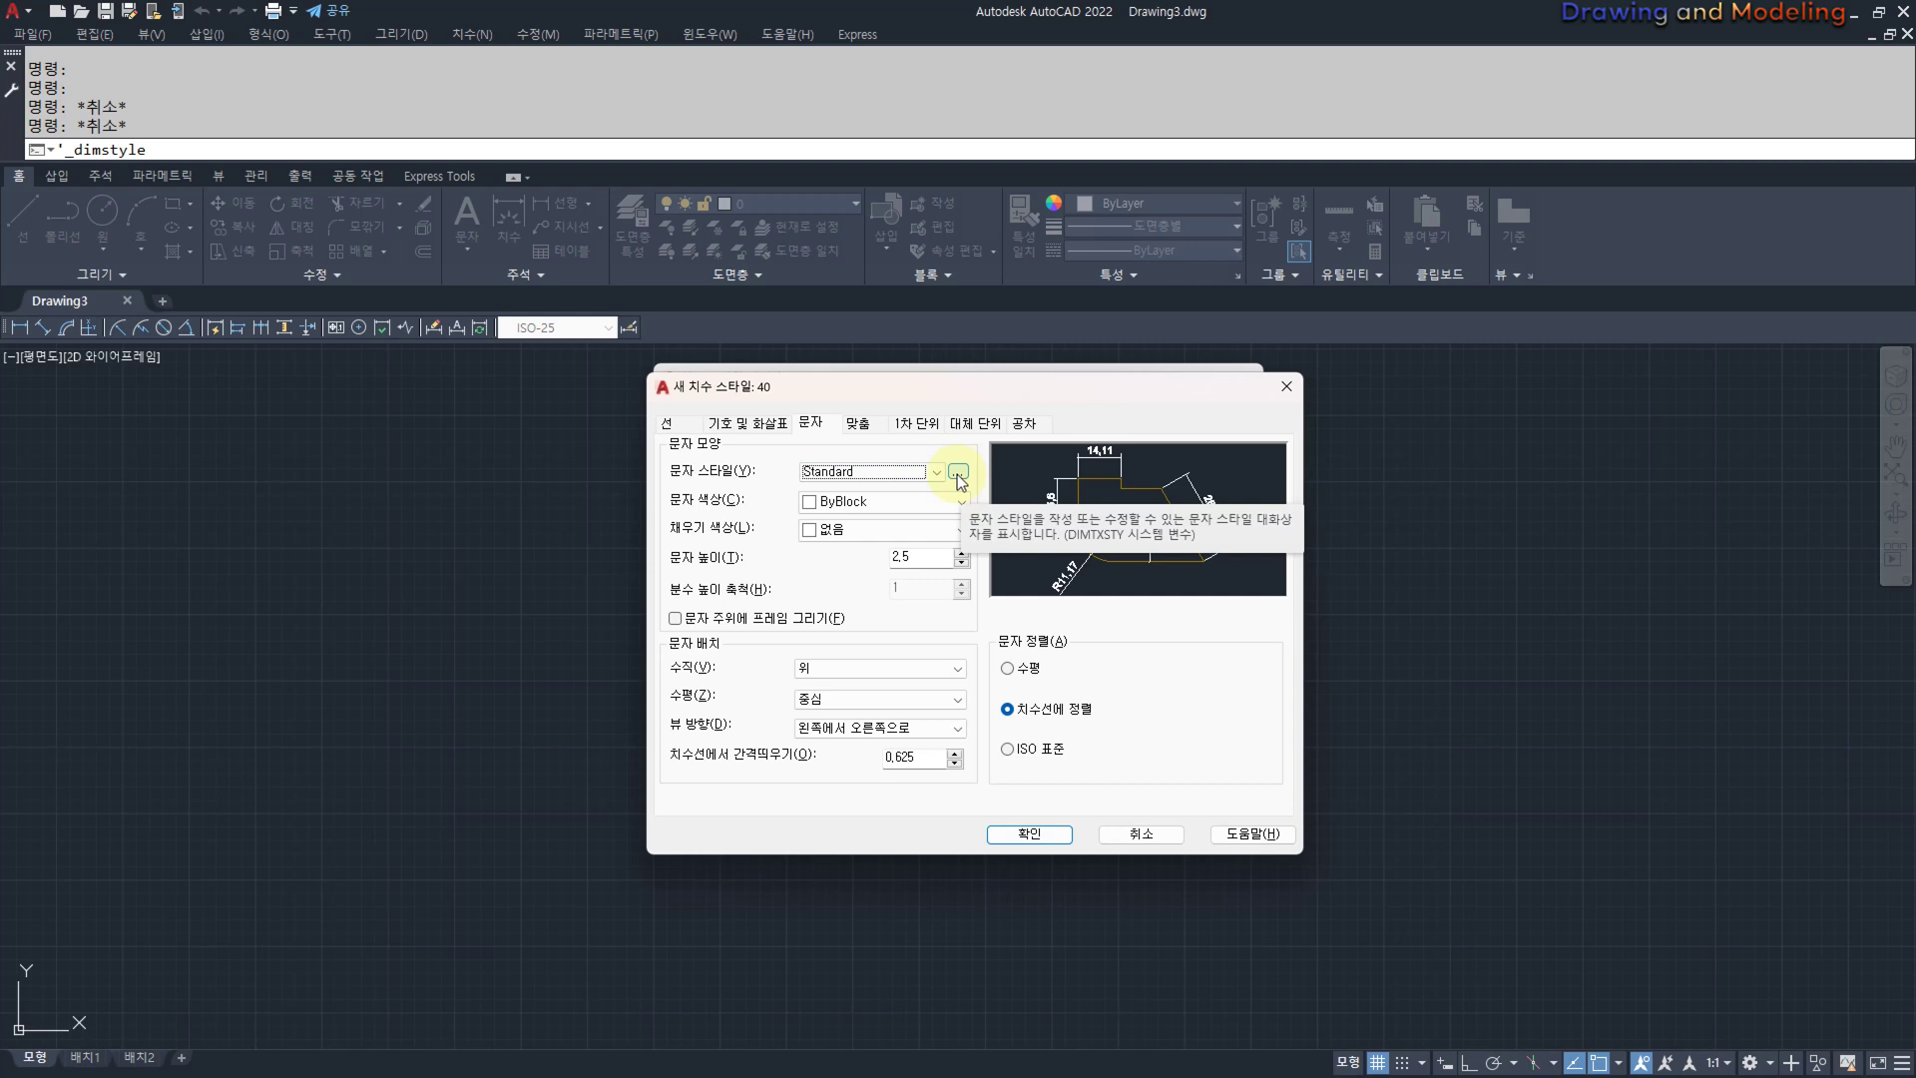
left_click(958, 474)
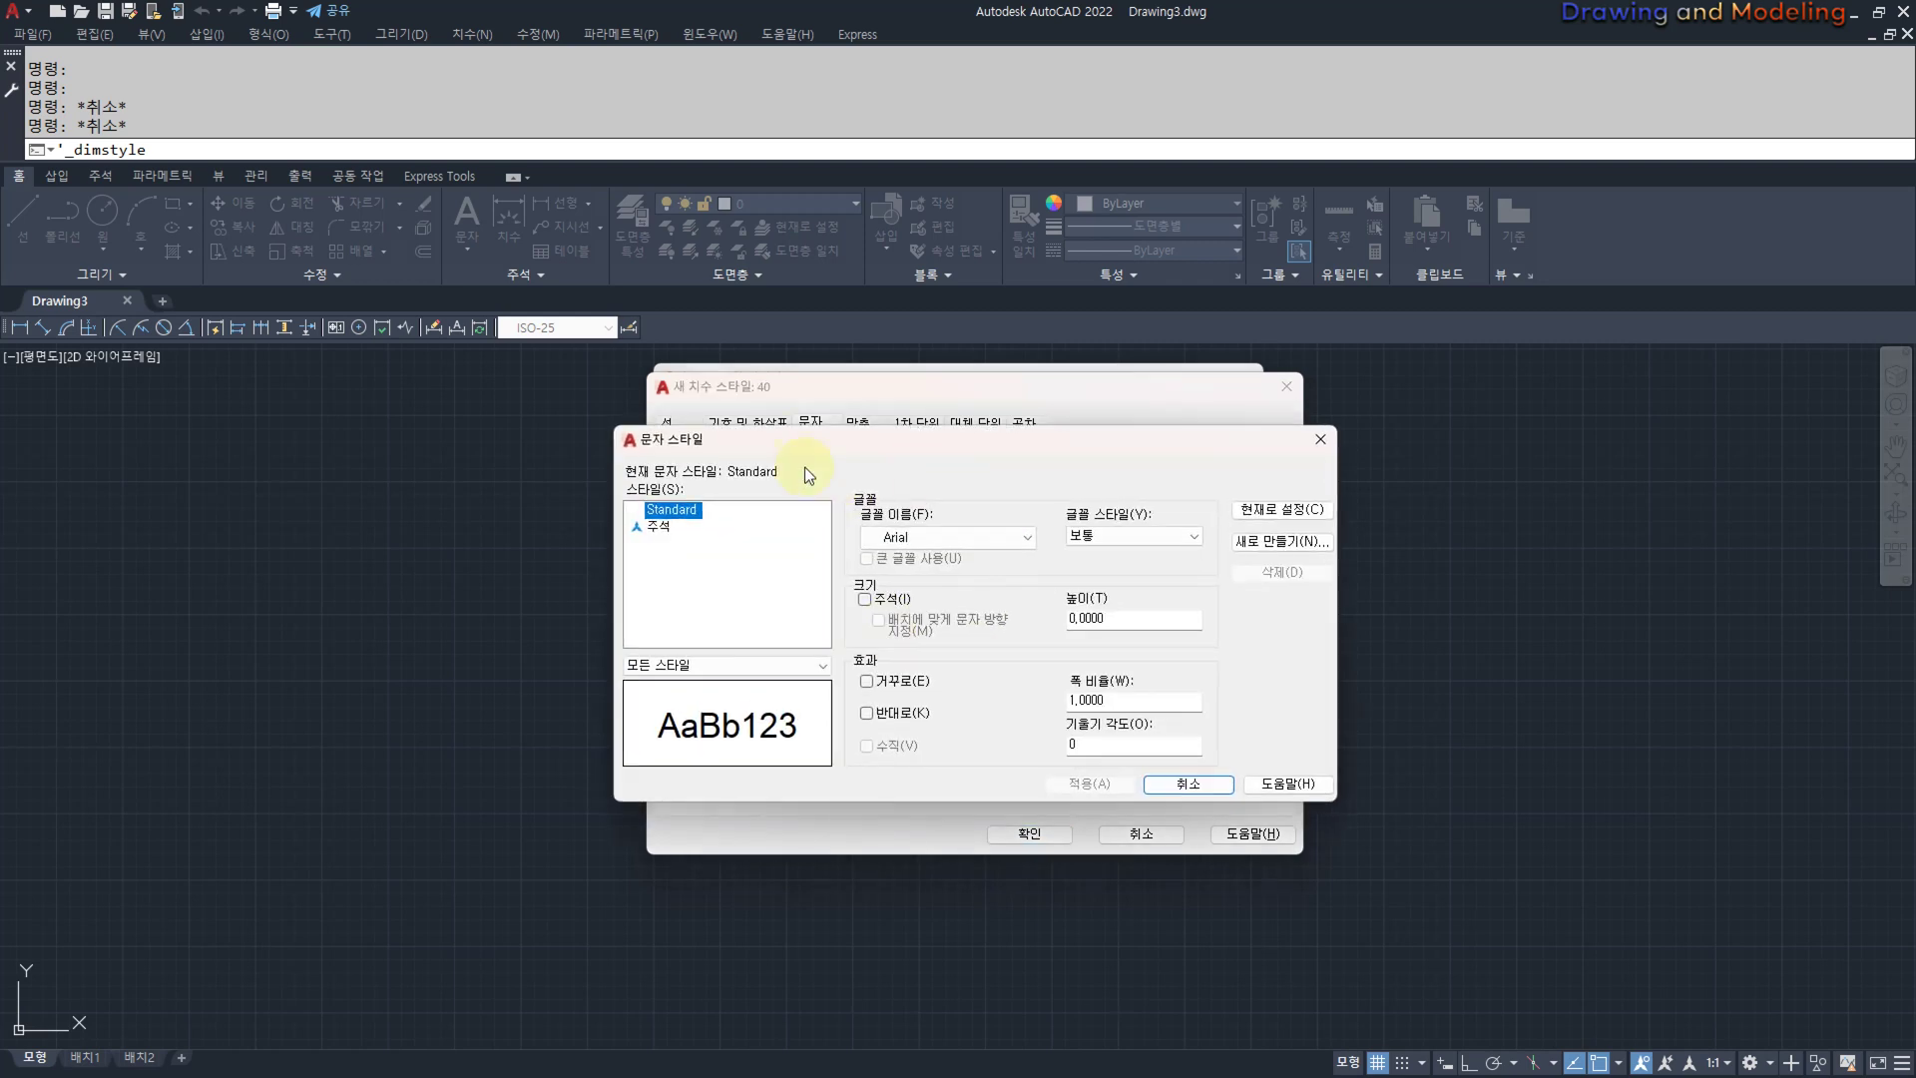
left_click_drag(870, 403, 865, 410)
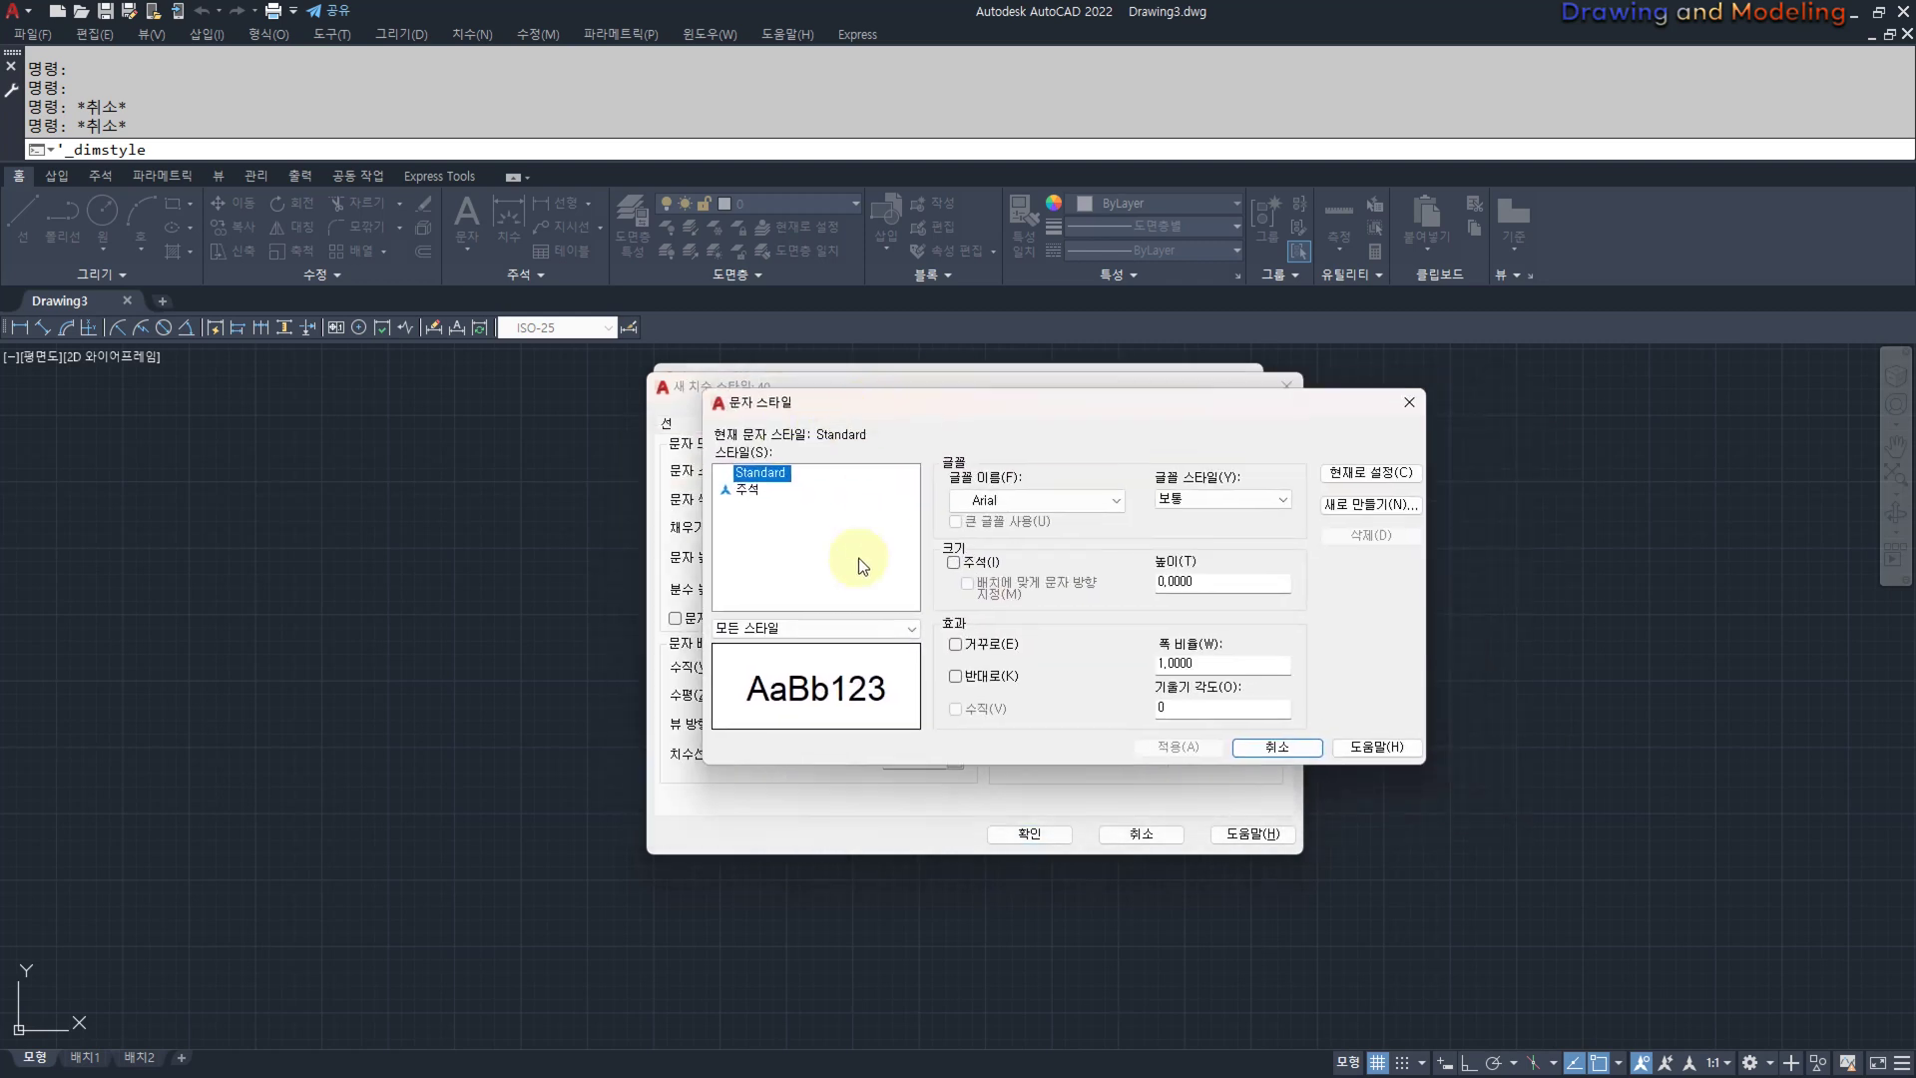
Compare the Standard and annotative (주석) text styles, leaving Standard selected.
left_click(750, 490)
left_click(770, 473)
left_click(748, 490)
left_click(760, 477)
left_click_drag(855, 411, 835, 552)
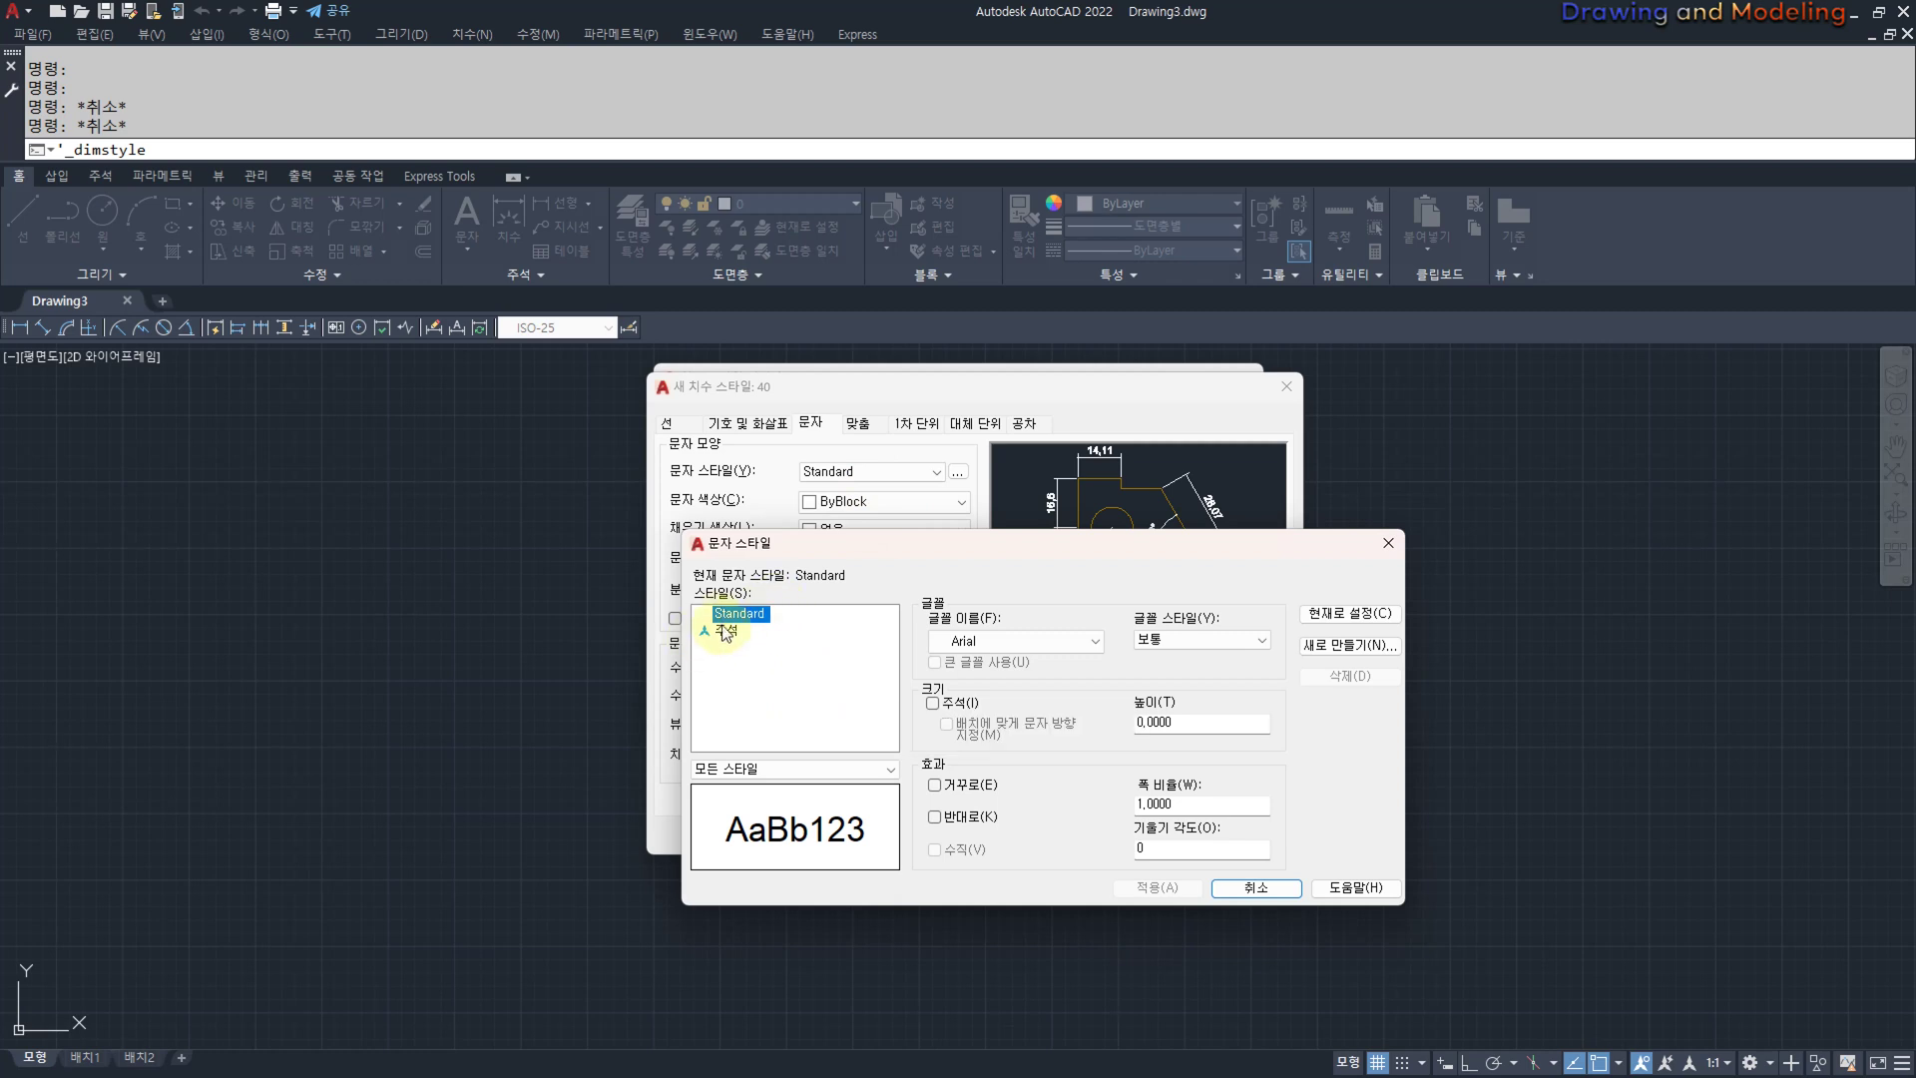
Change the font of the Standard text style to romans.shx.
left_click(1078, 640)
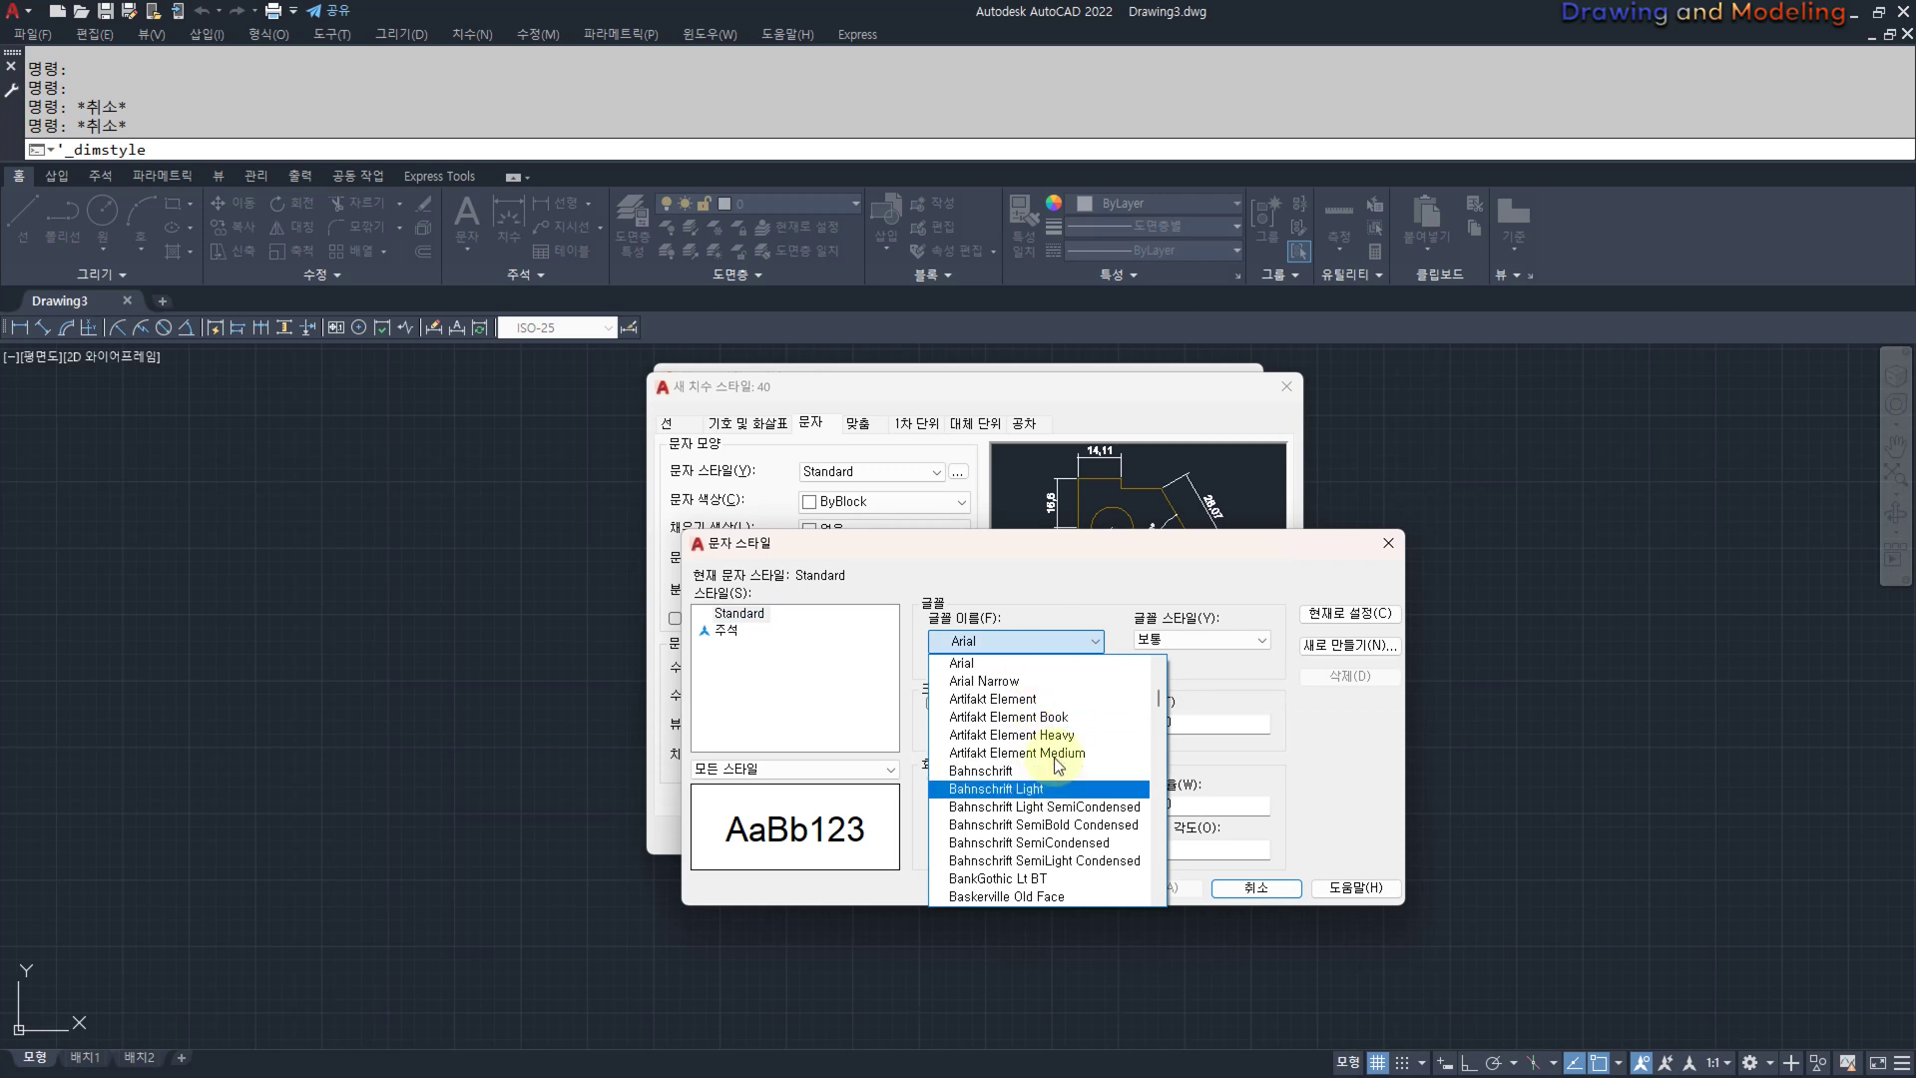
scroll(1045, 734, "down", 10)
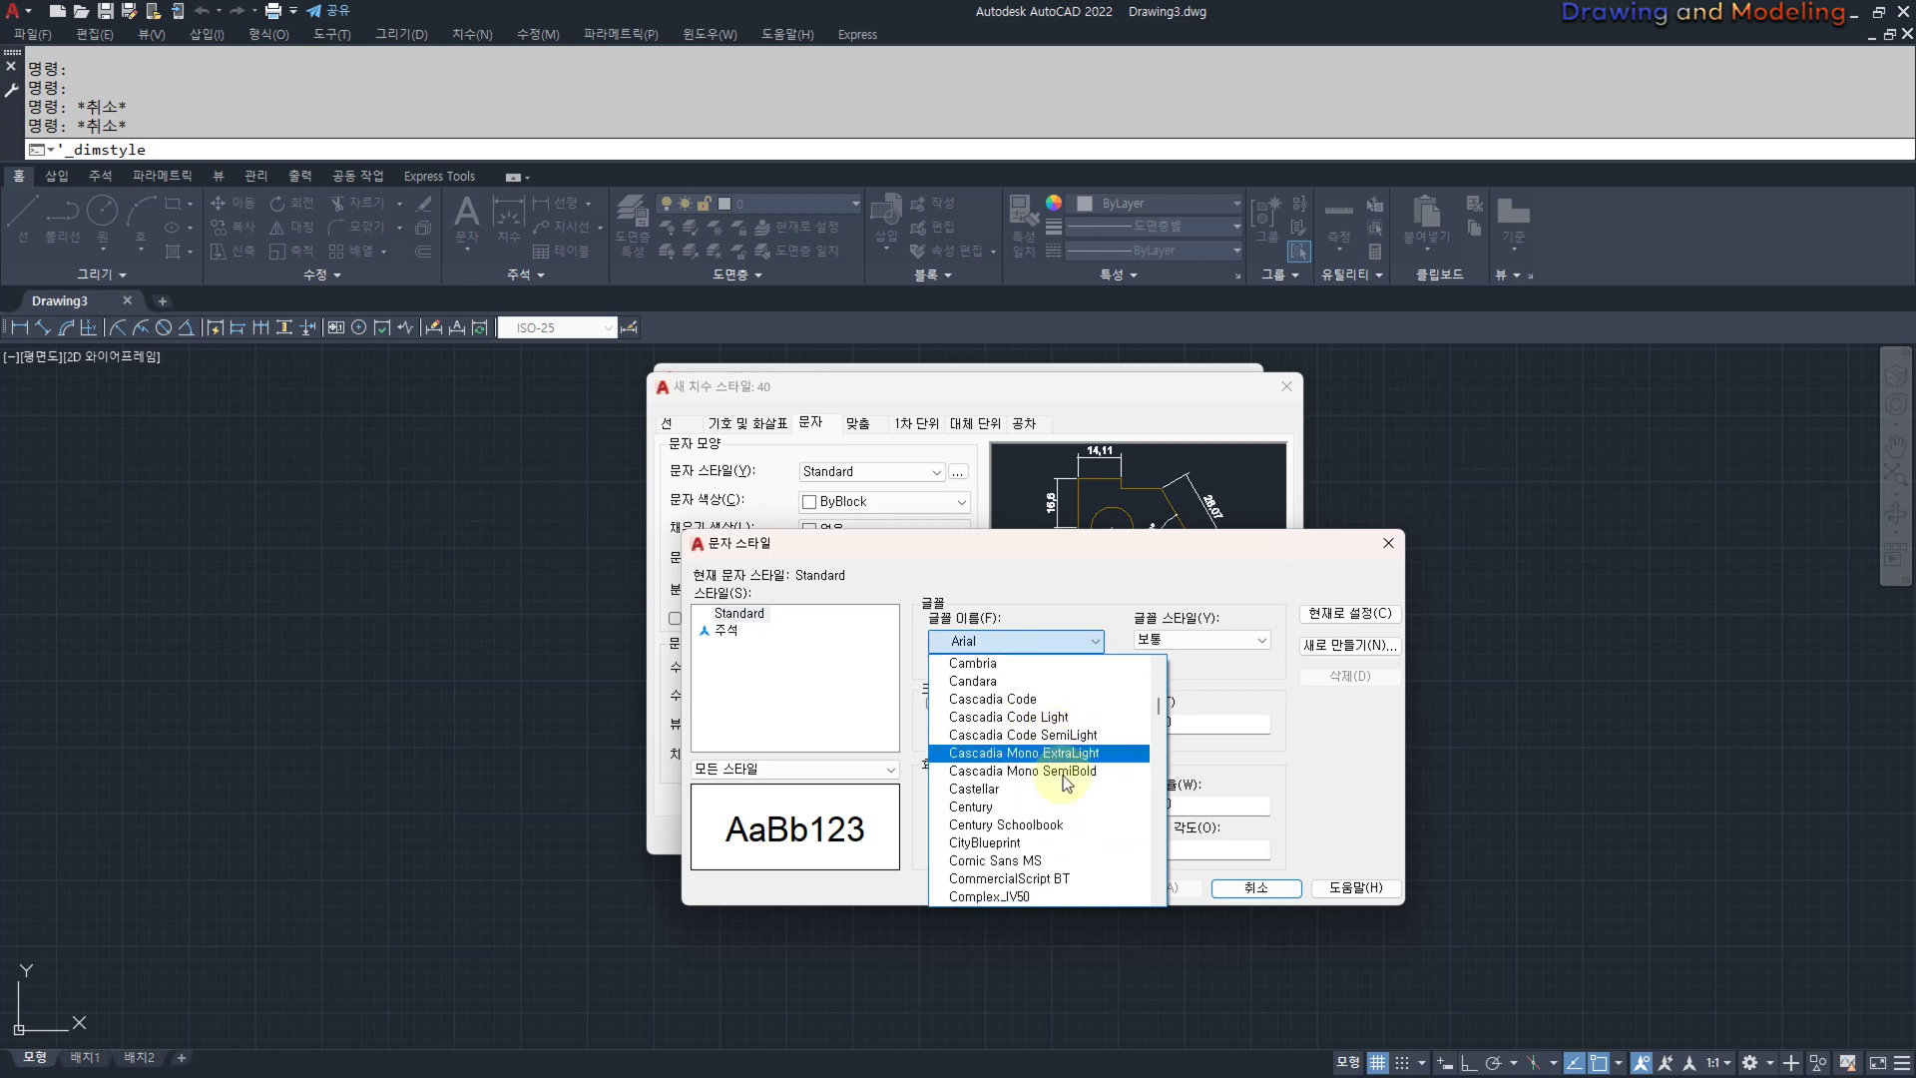
scroll(1049, 736, "down", 15)
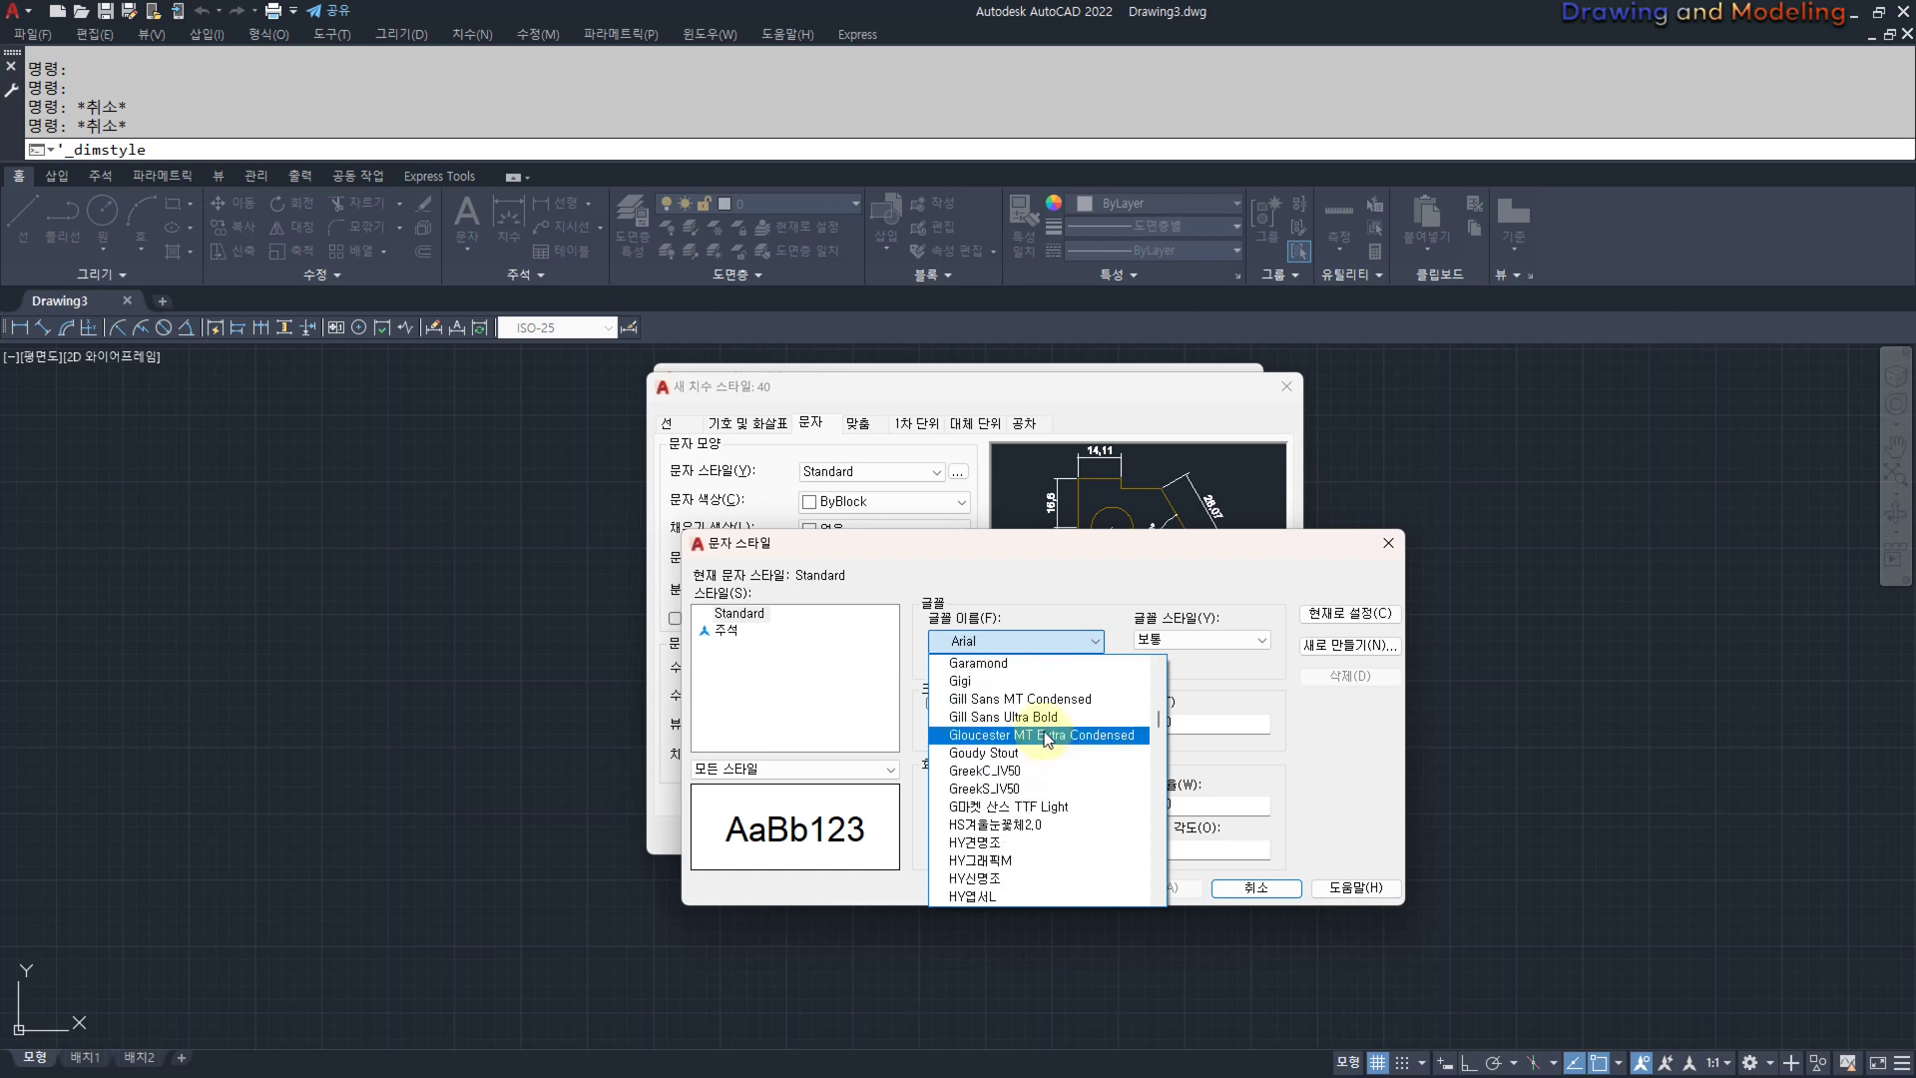
left_click_drag(1161, 719, 1160, 769)
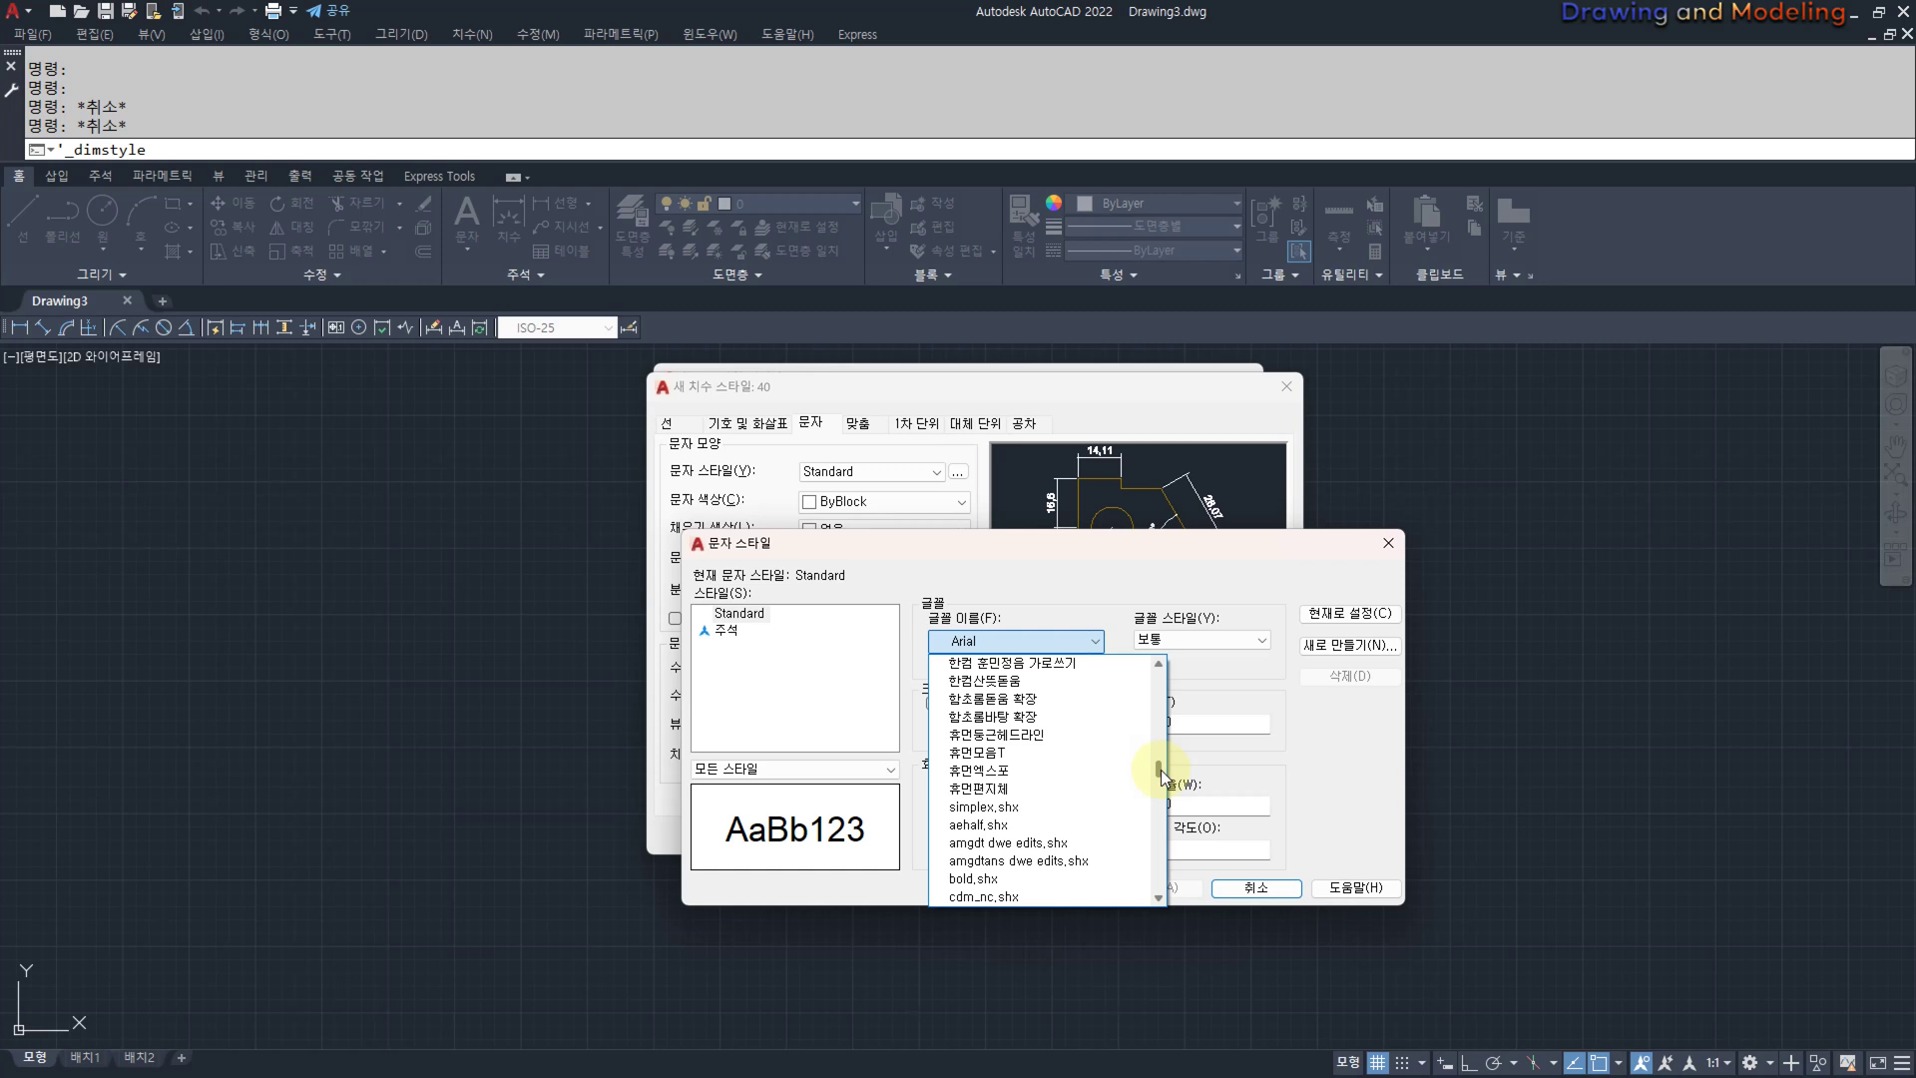
left_click_drag(1160, 769, 1159, 776)
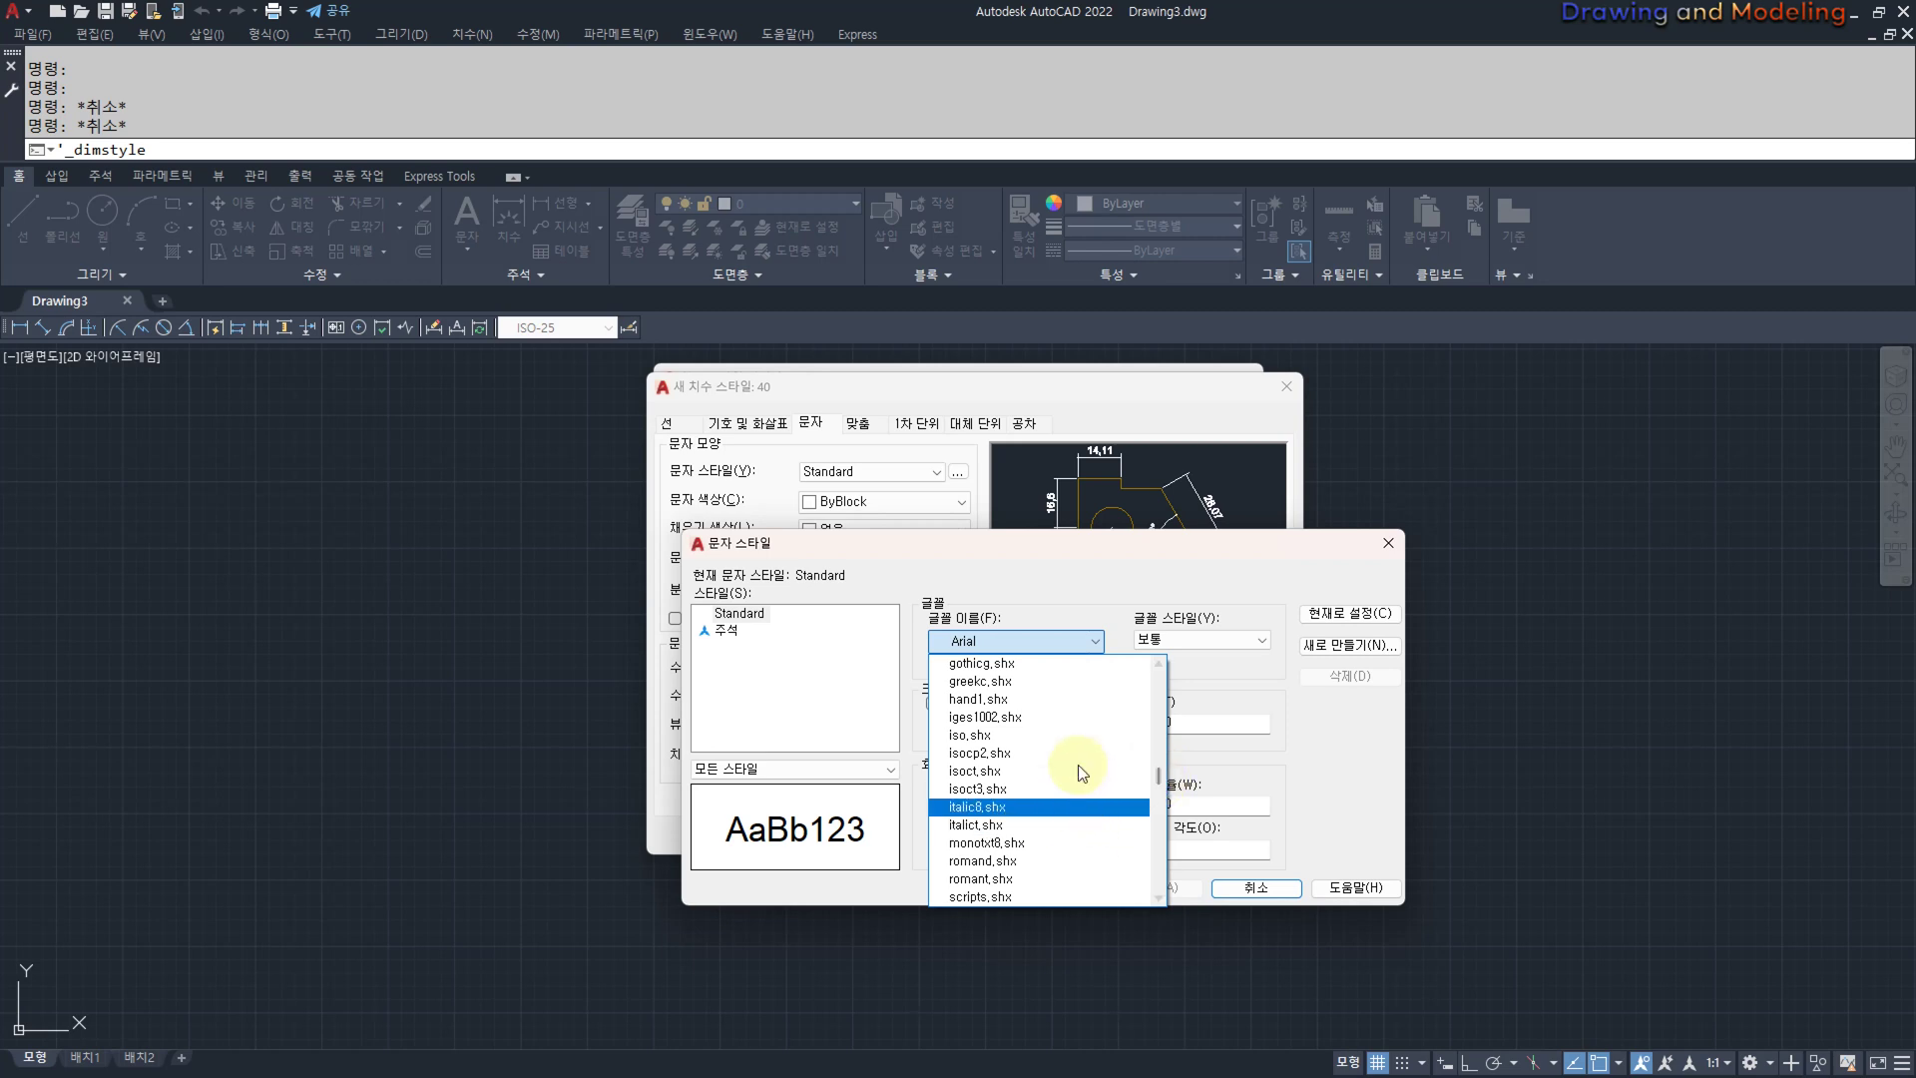
scroll(1089, 798, "down", 4)
scroll(1035, 739, "up", 4)
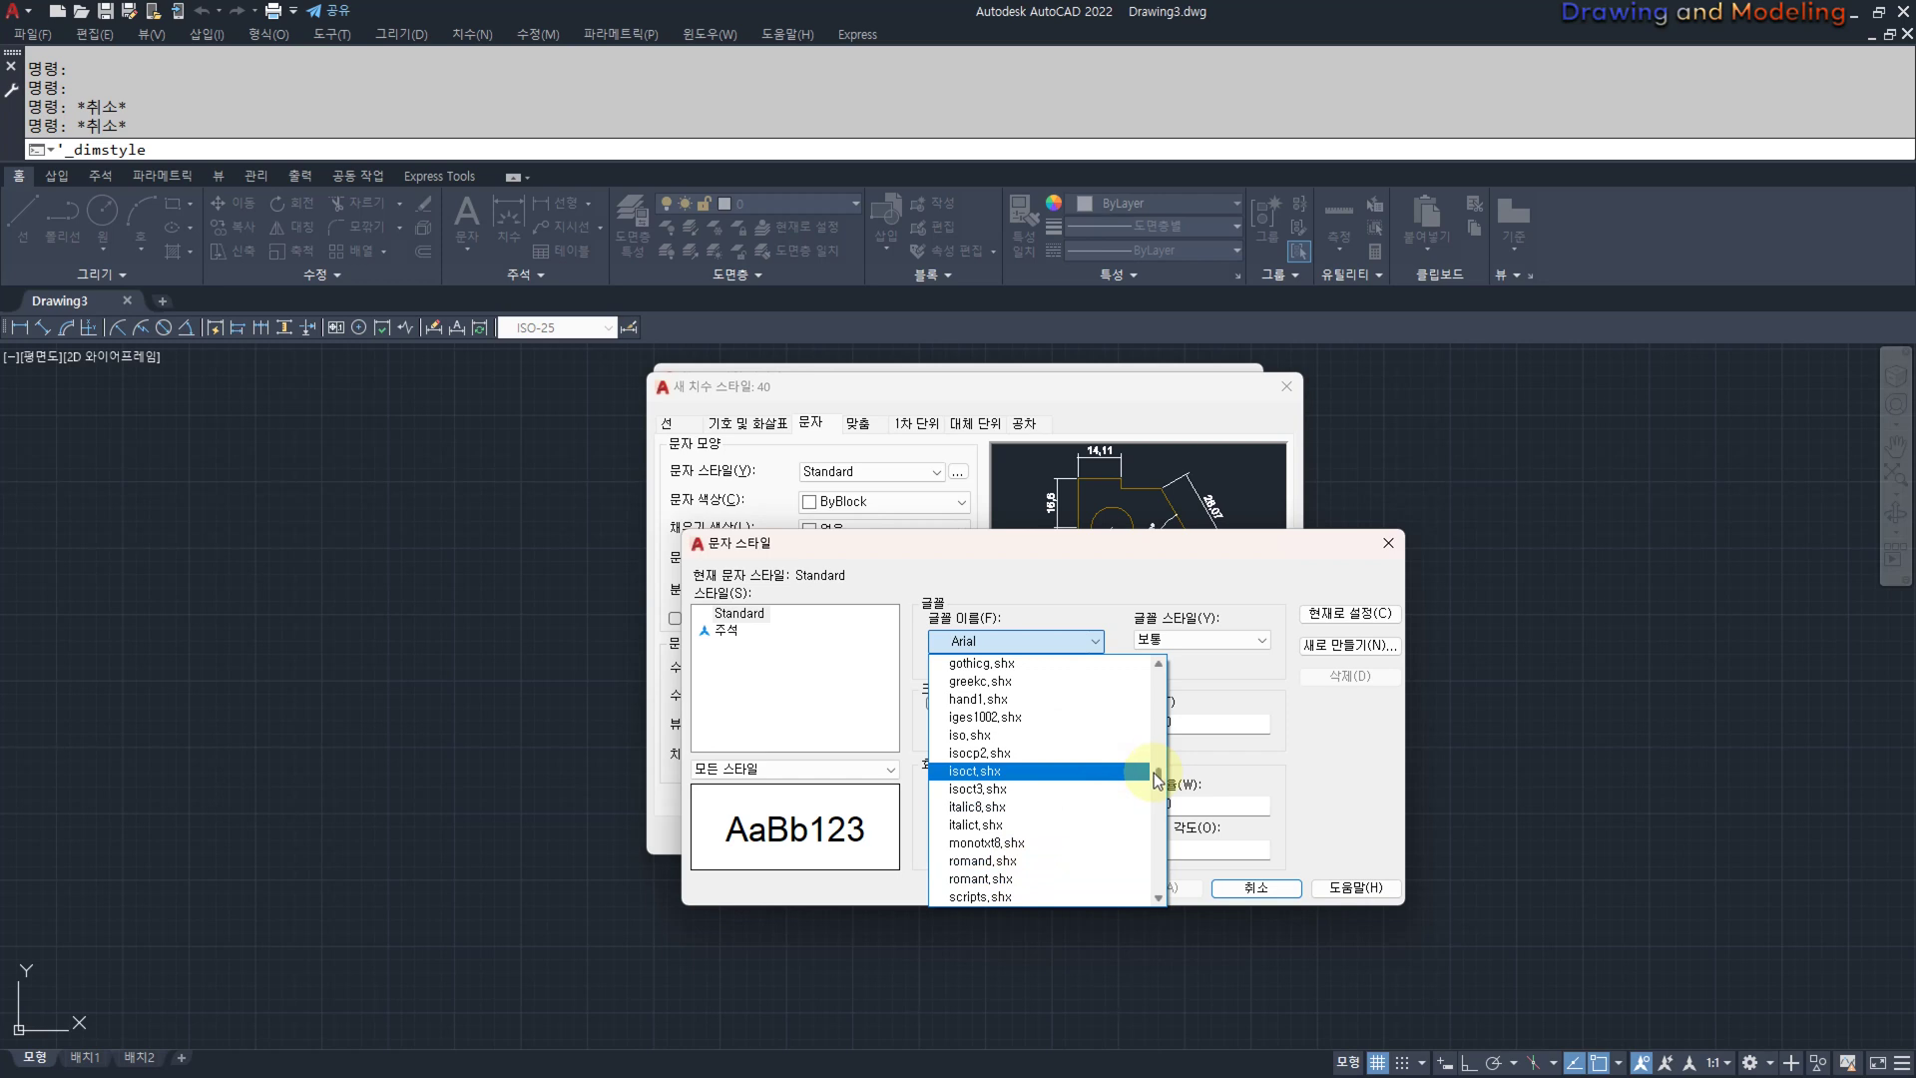
scroll(1154, 773, "down", 4)
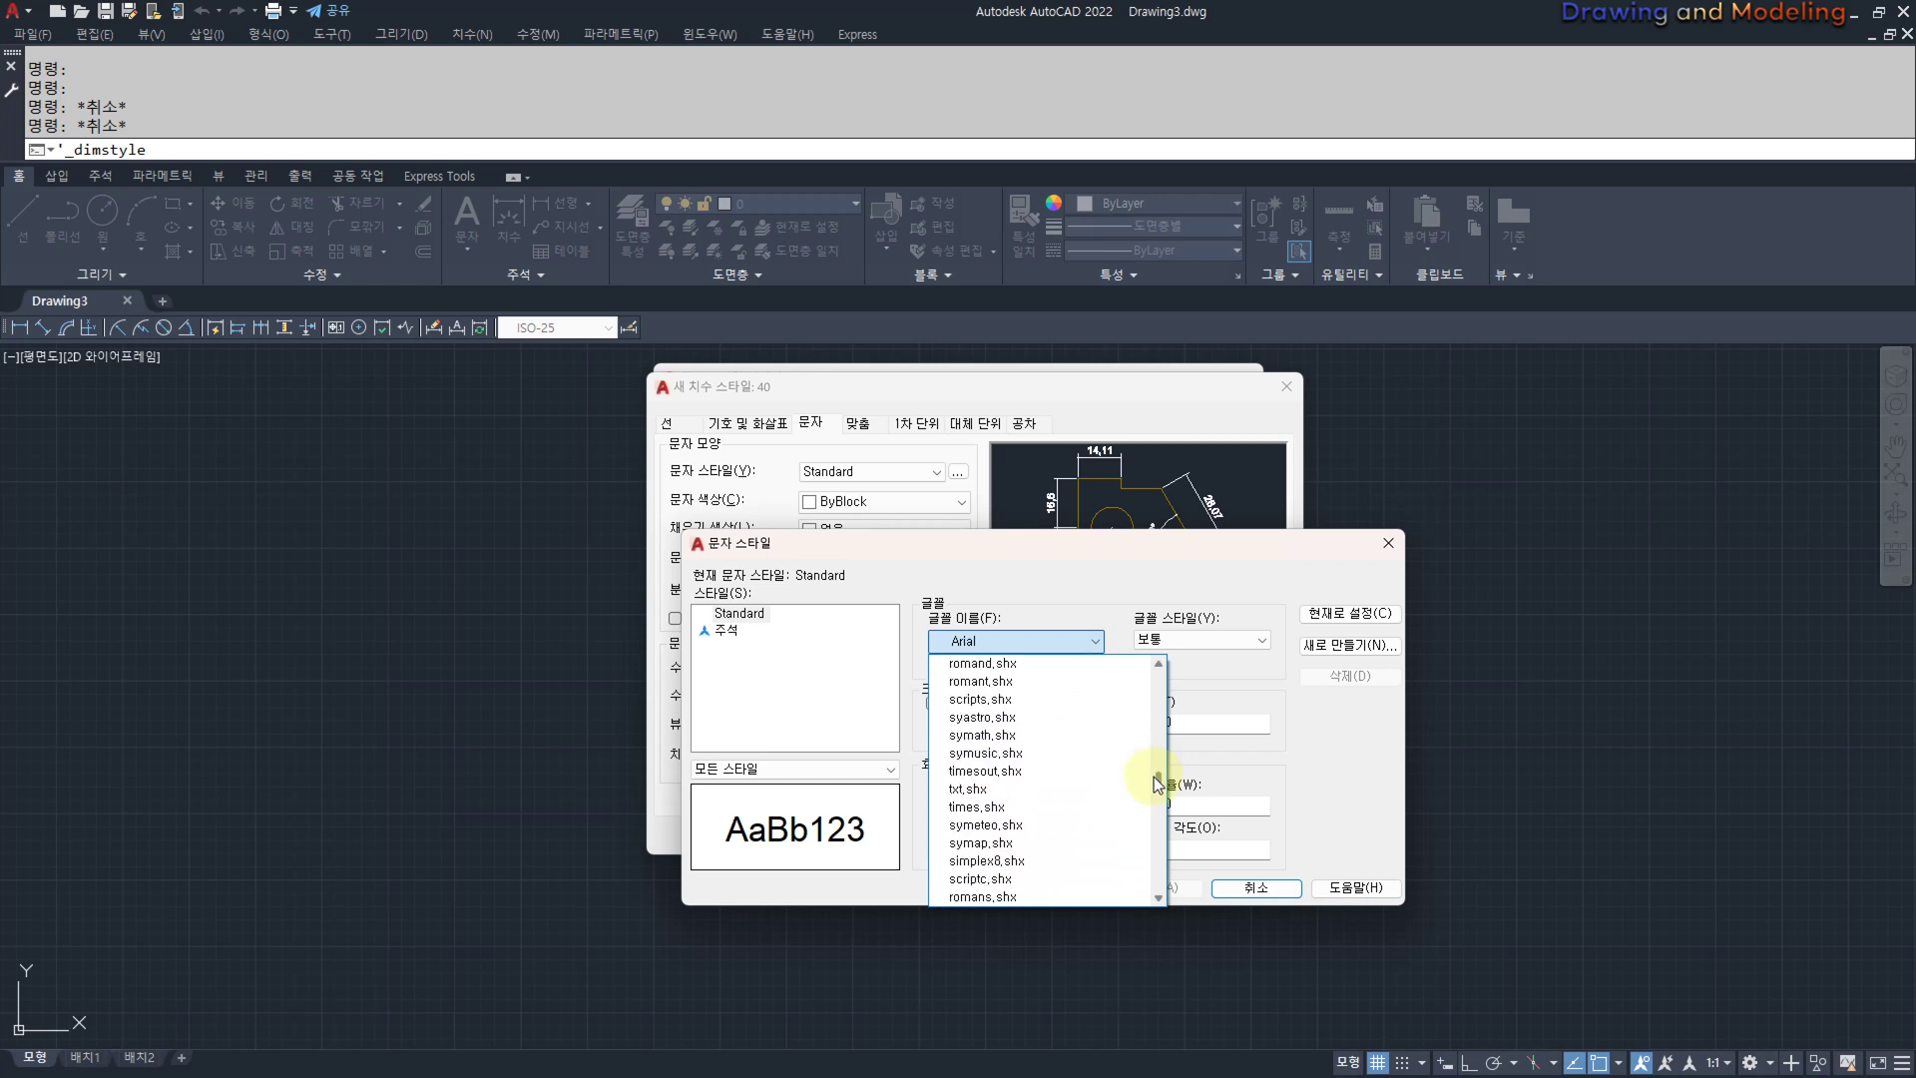
scroll(1155, 783, "down", 4)
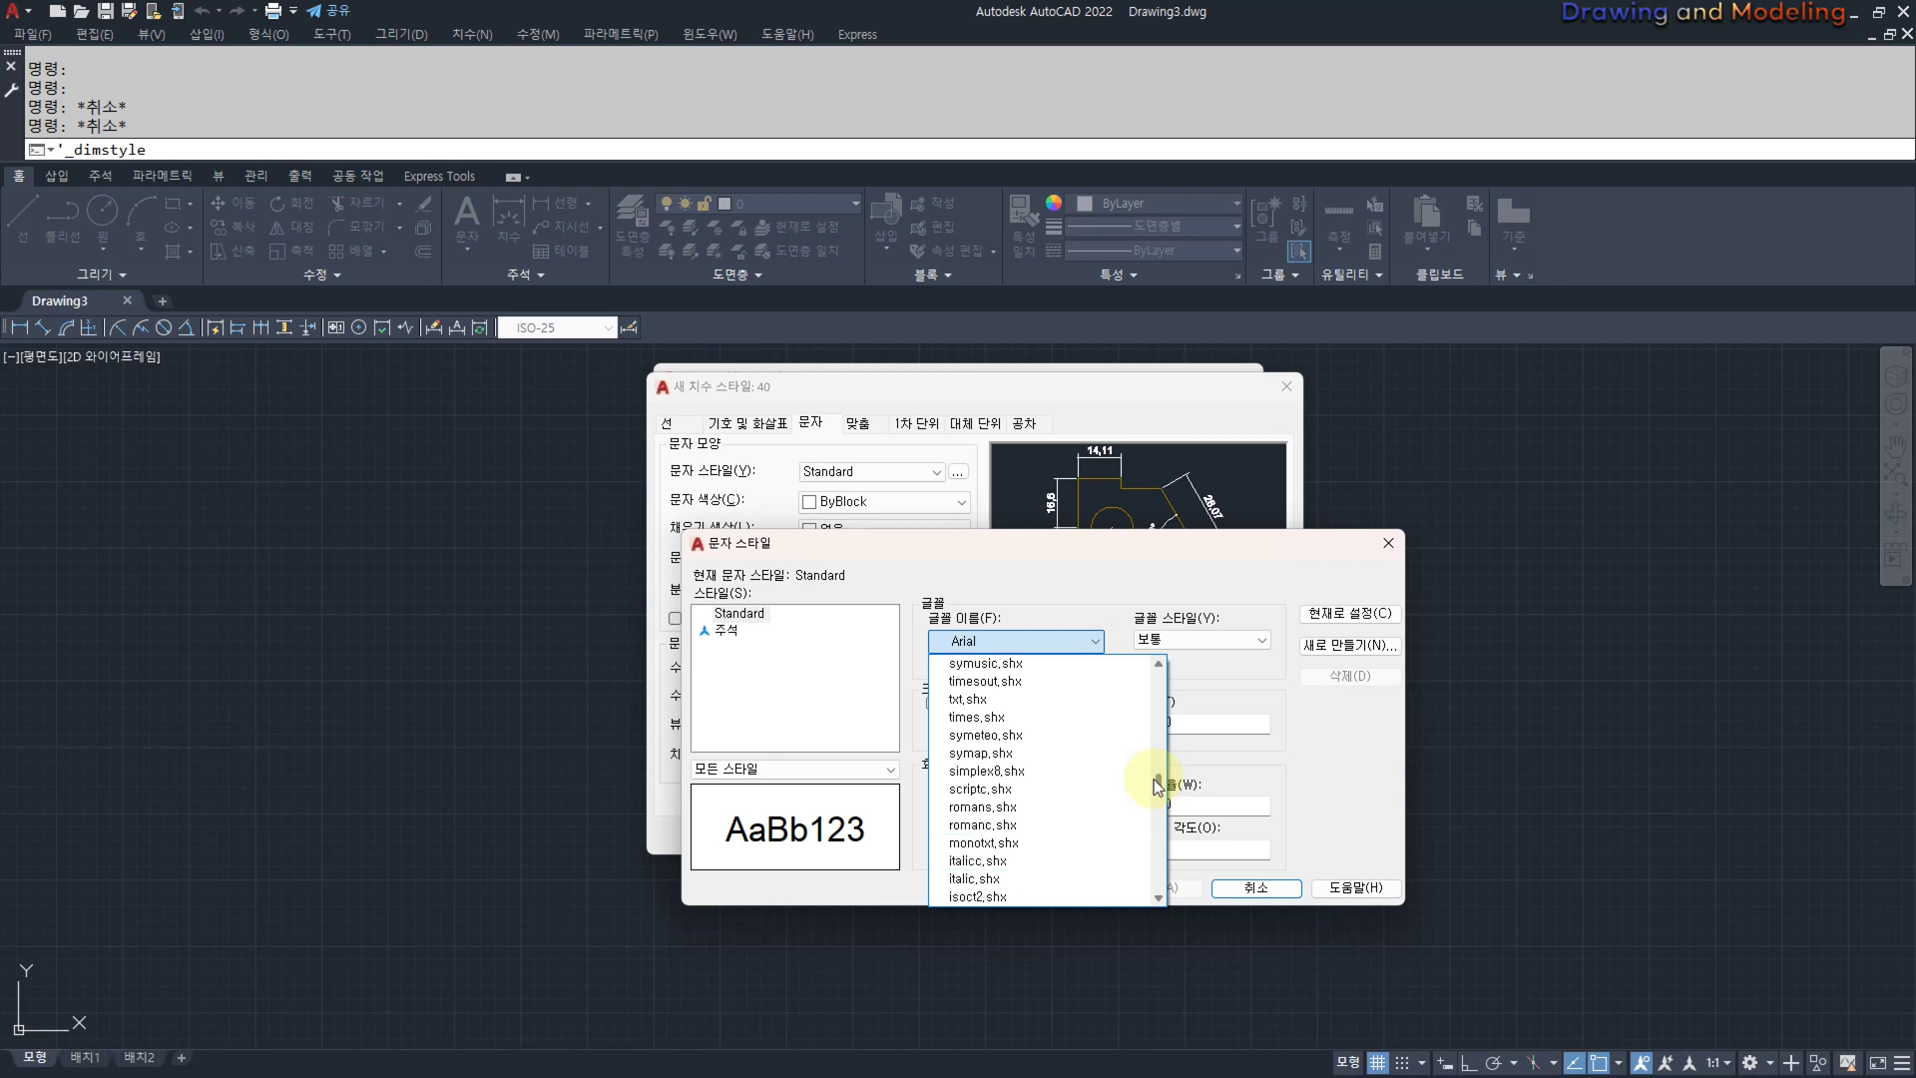
left_click(1001, 808)
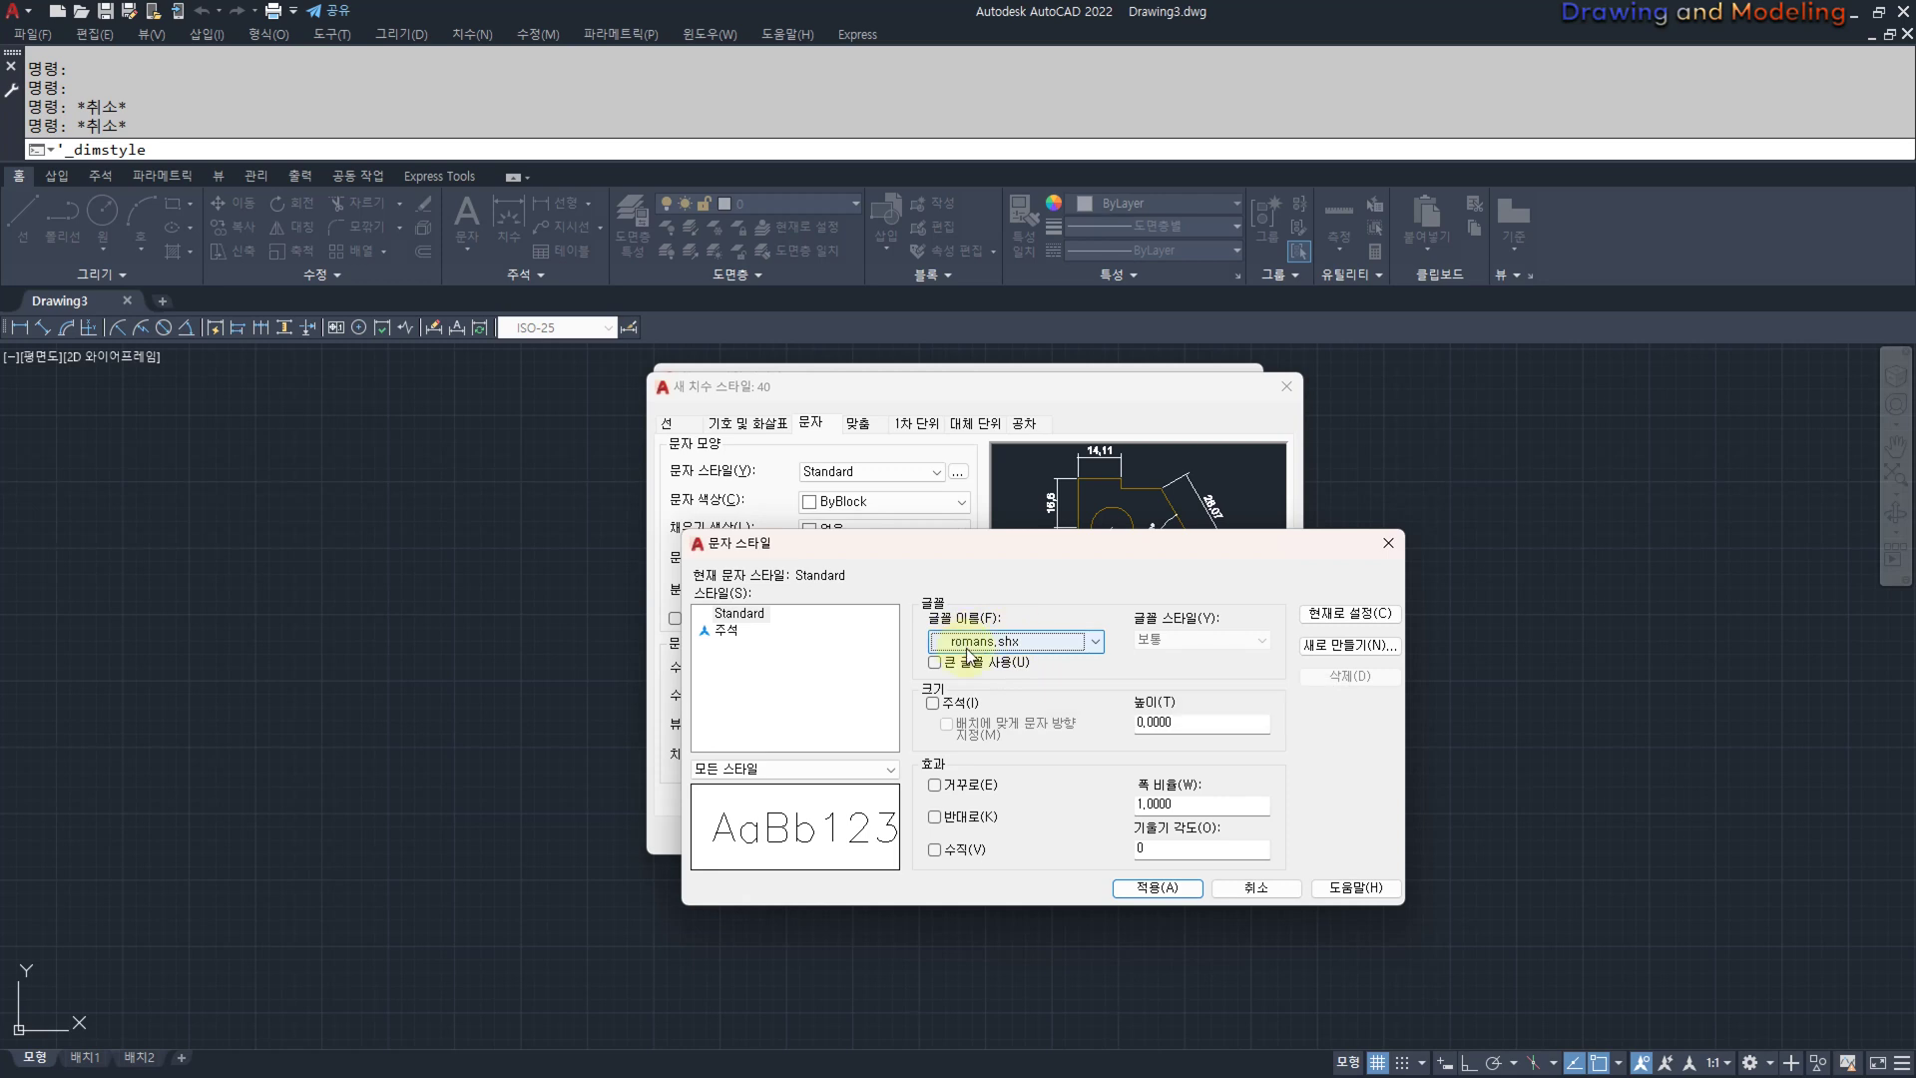
Enable the use of a big font (큰 글꼴 사용) for the Standard text style.
left_click(963, 659)
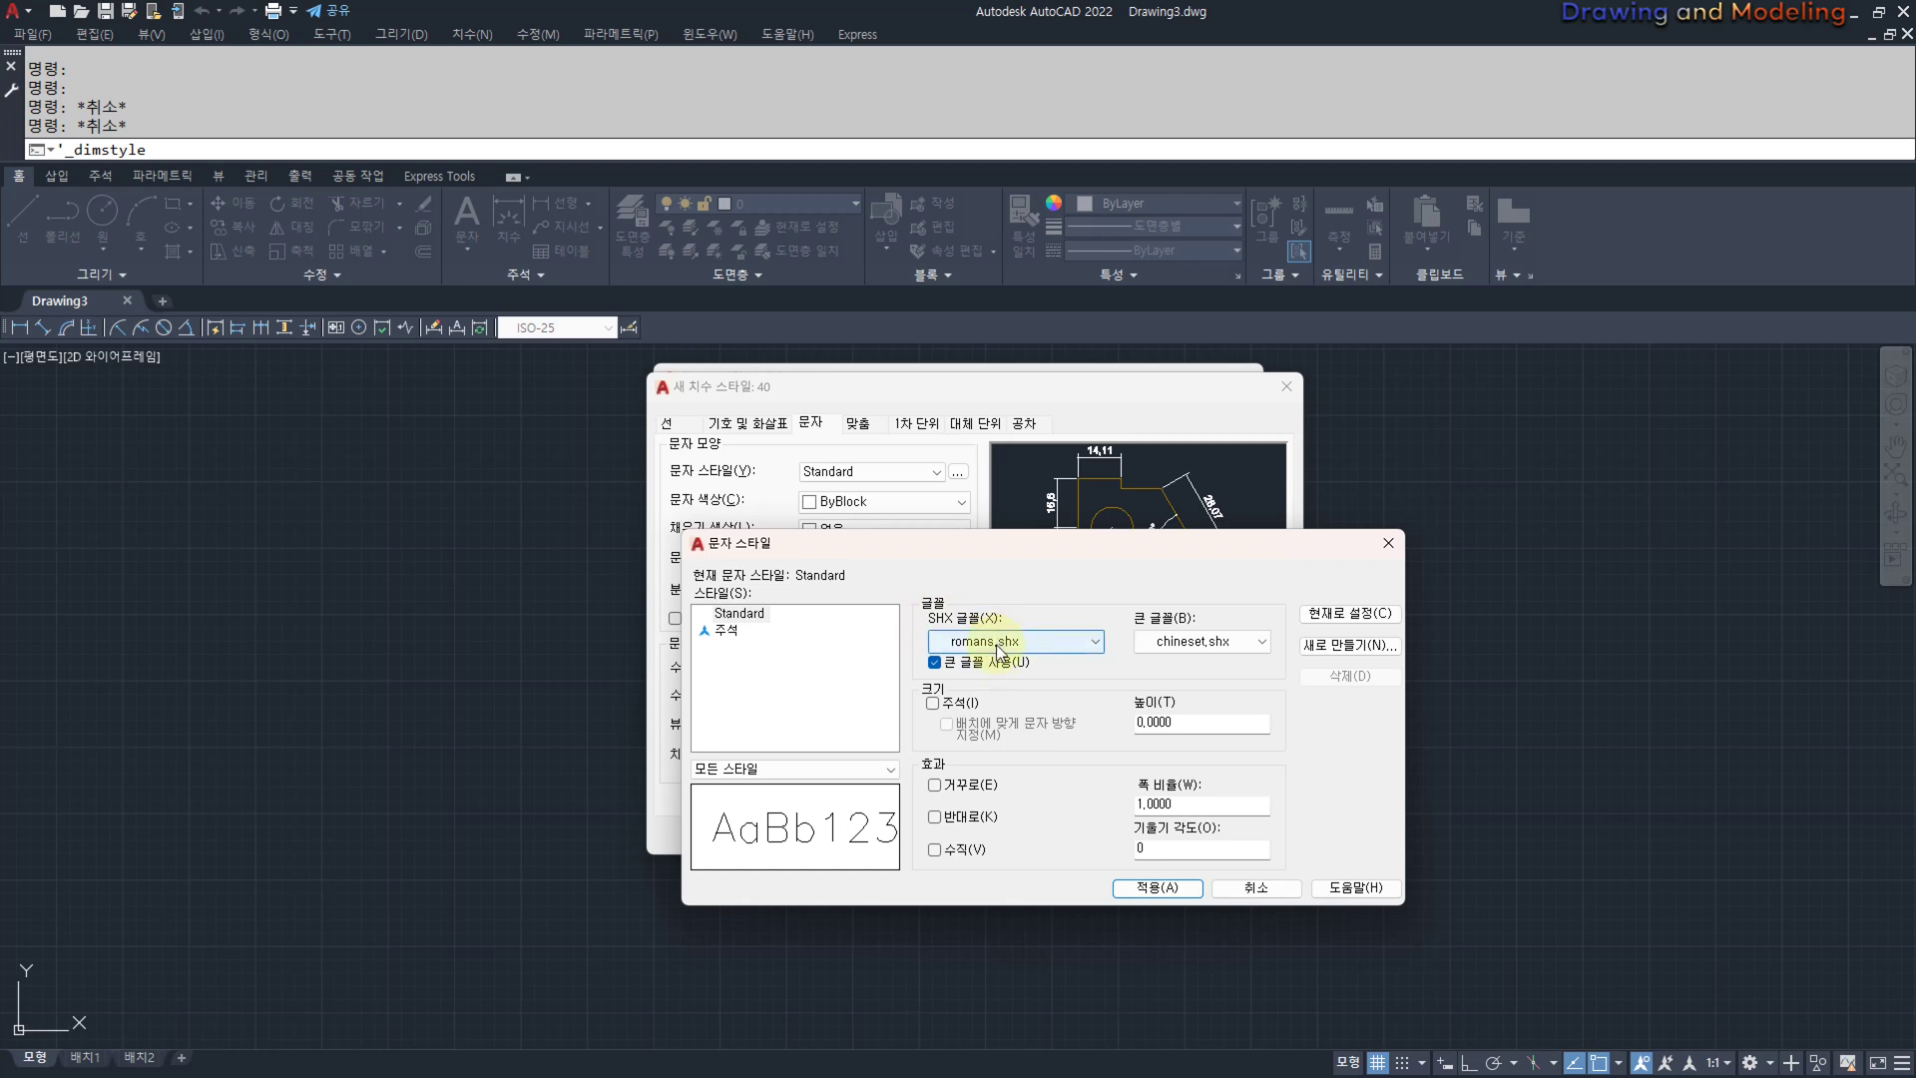
left_click(935, 661)
left_click(1096, 641)
left_click(1098, 643)
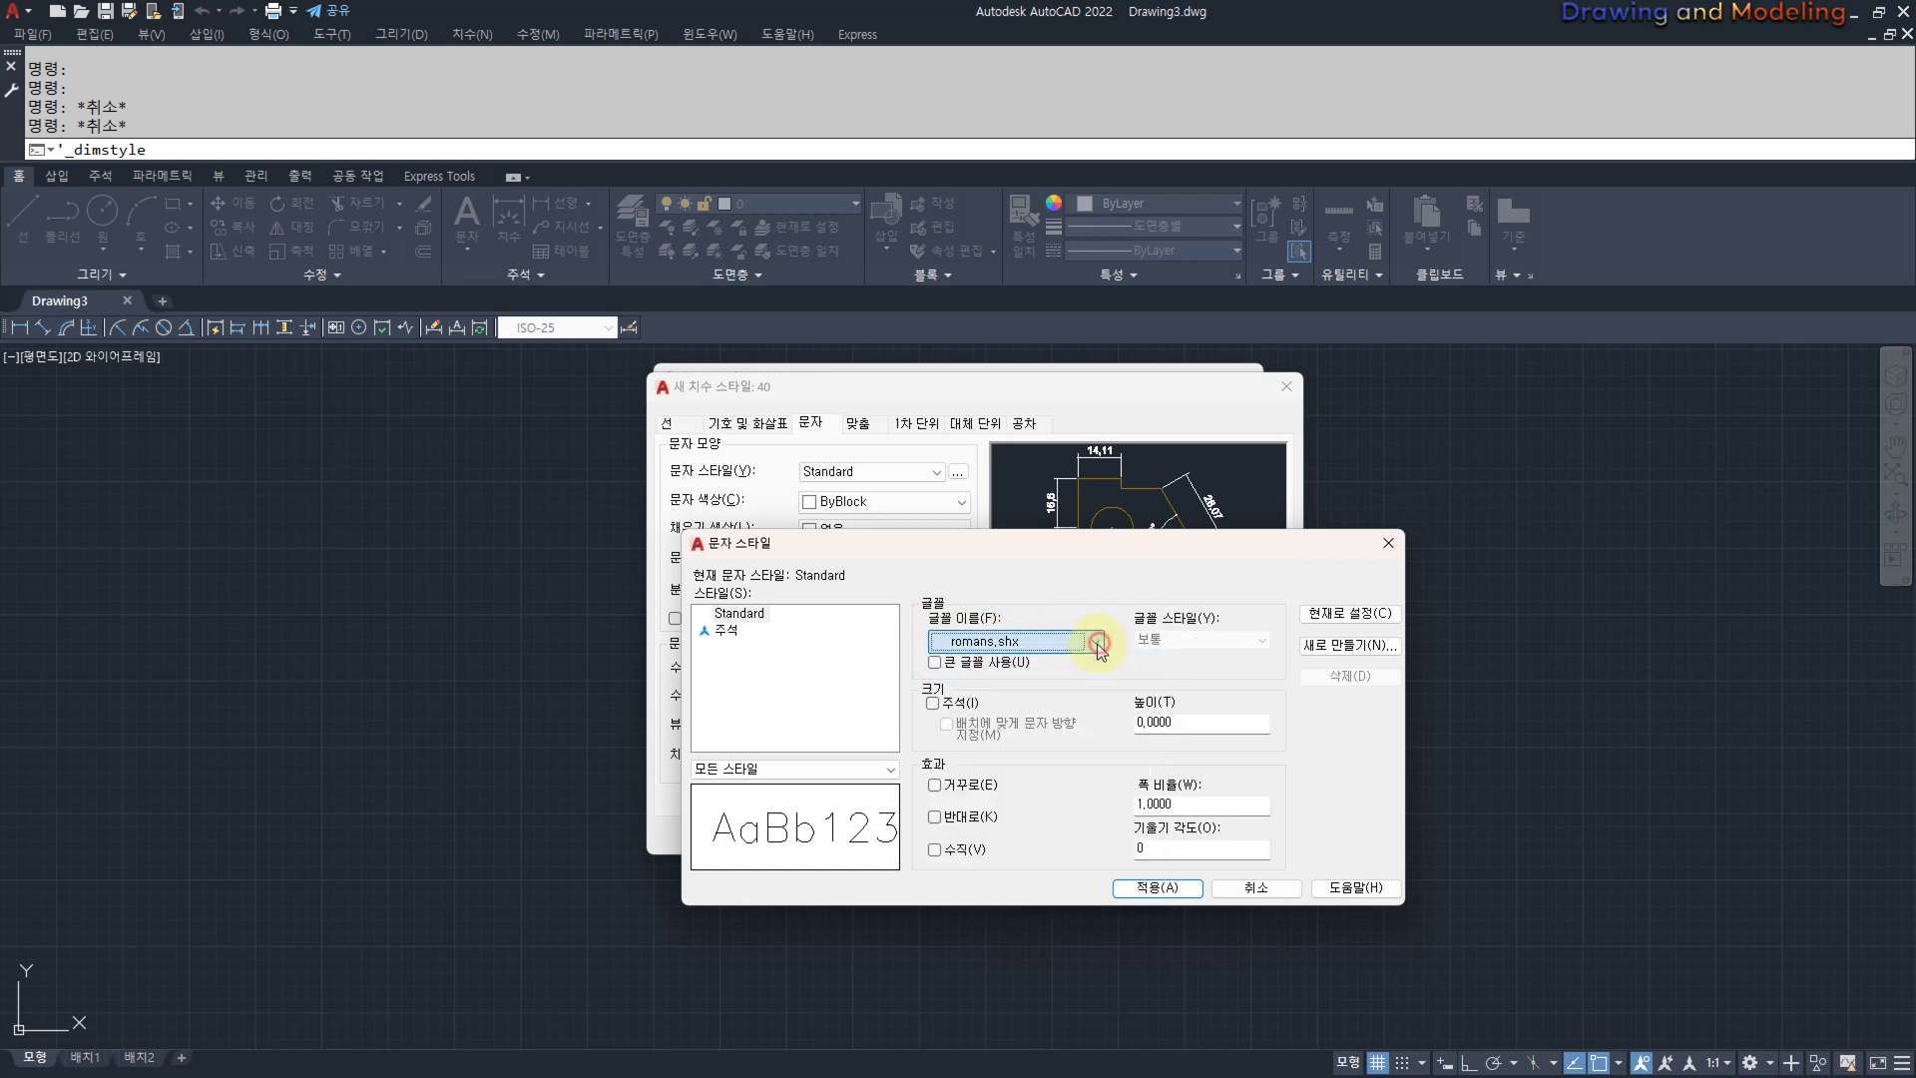
left_click(935, 662)
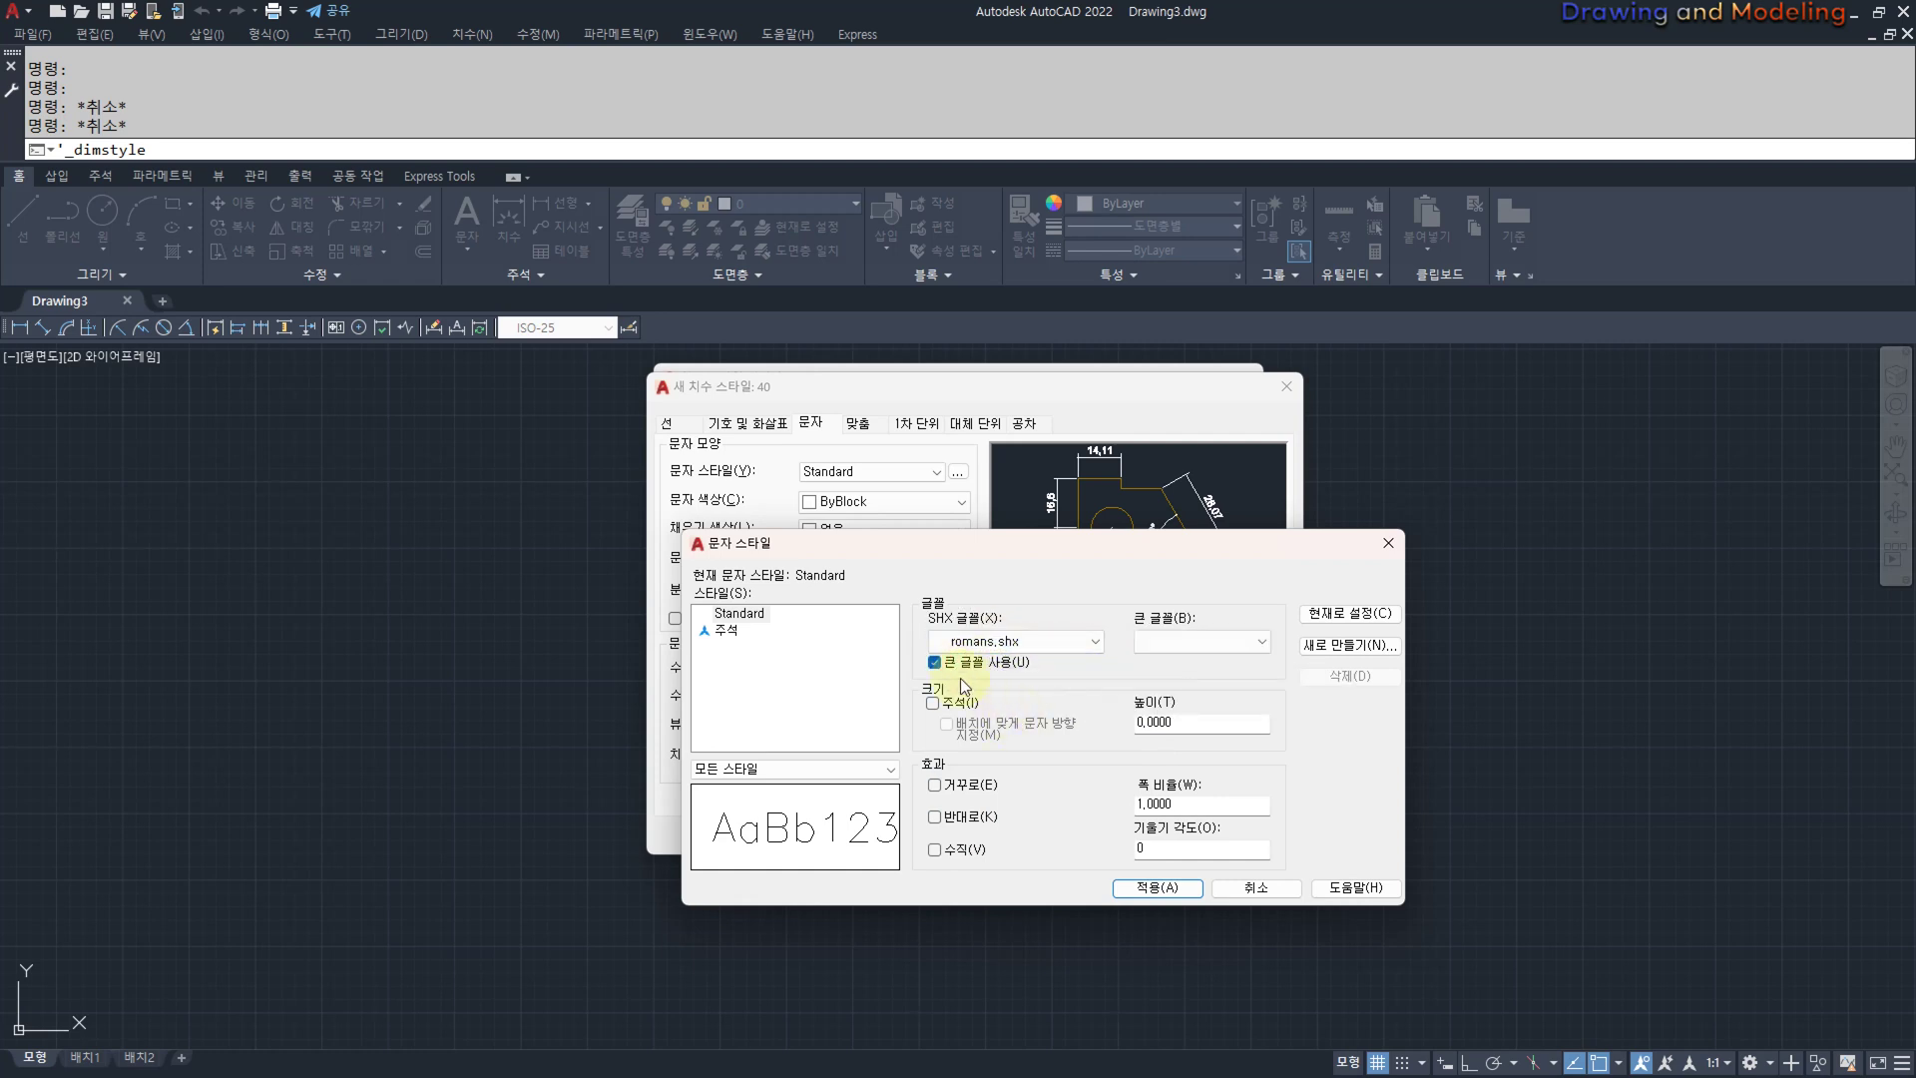
Set the big font of the Standard text style to whgtxt.shx and apply the change.
left_click(1095, 641)
left_click_drag(1103, 762, 1055, 613)
left_click(1058, 579)
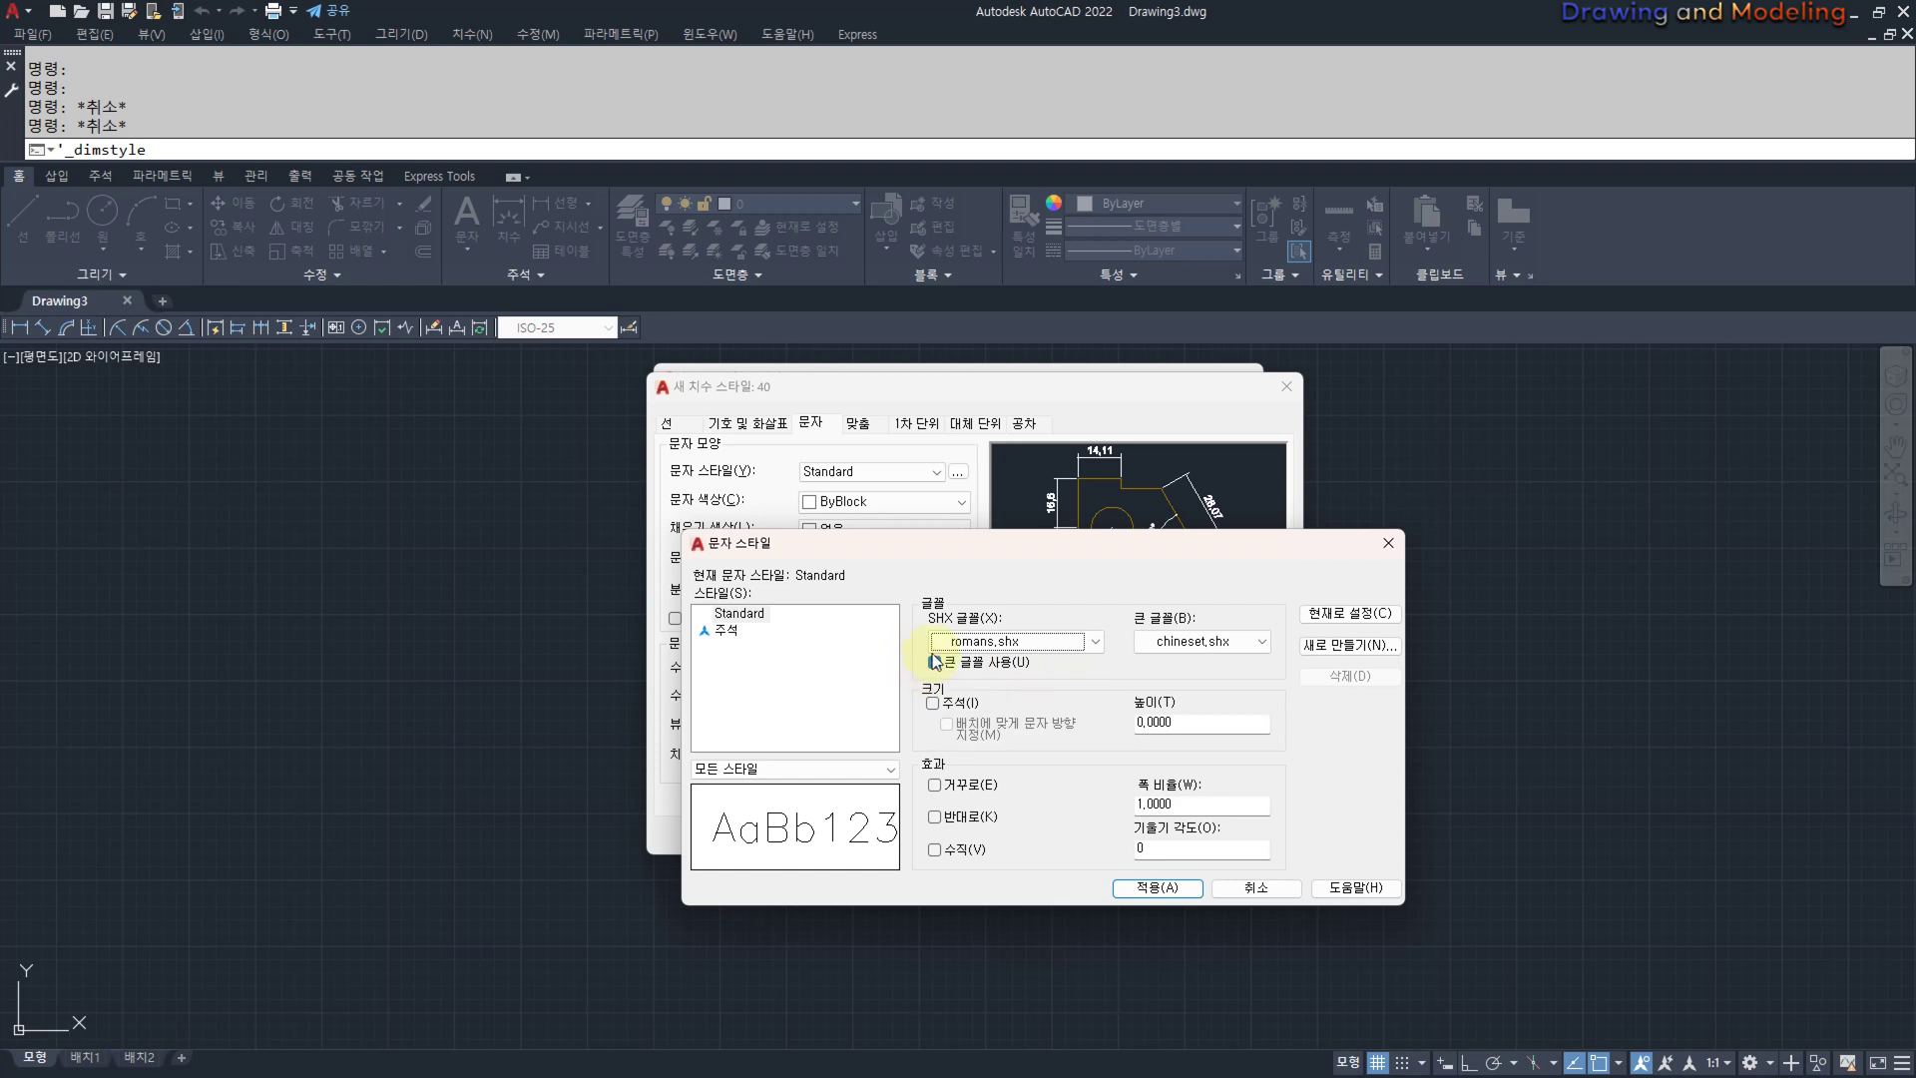
left_click(1219, 641)
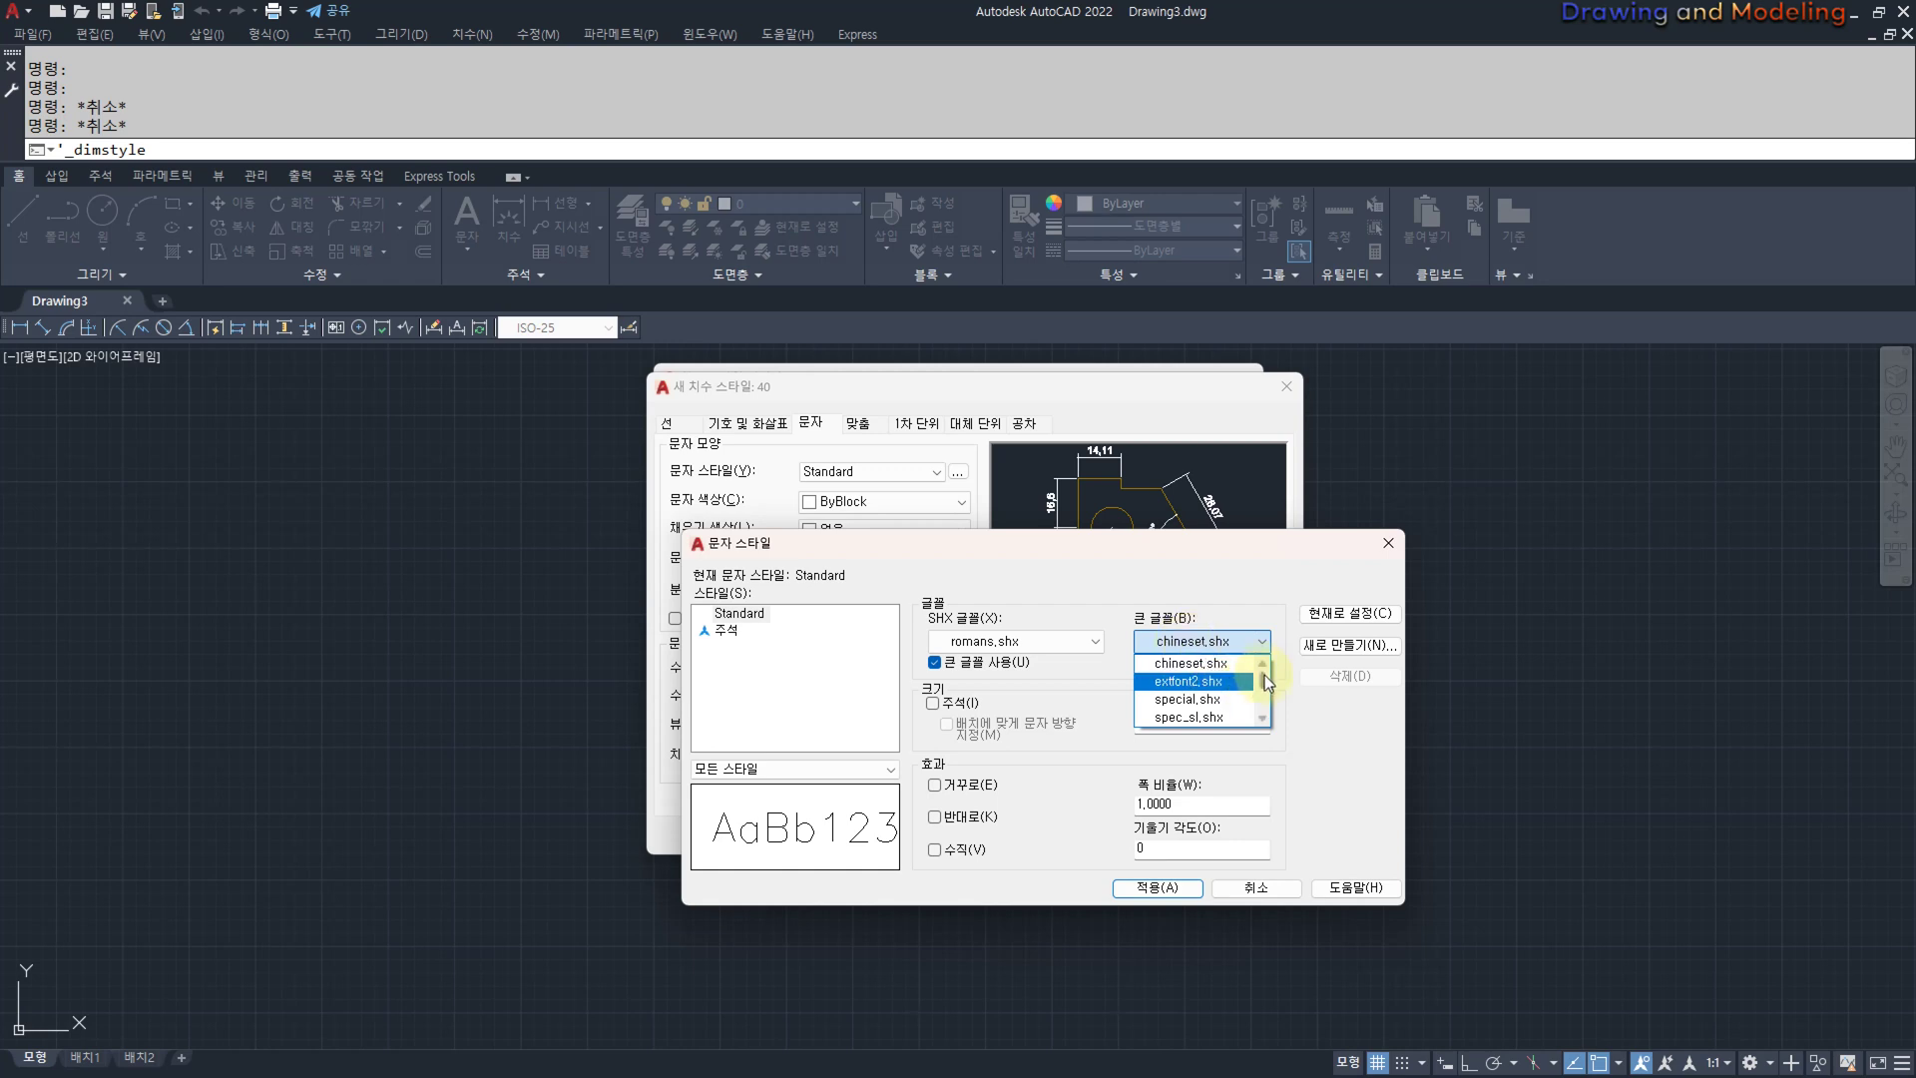
left_click_drag(1266, 678, 1266, 686)
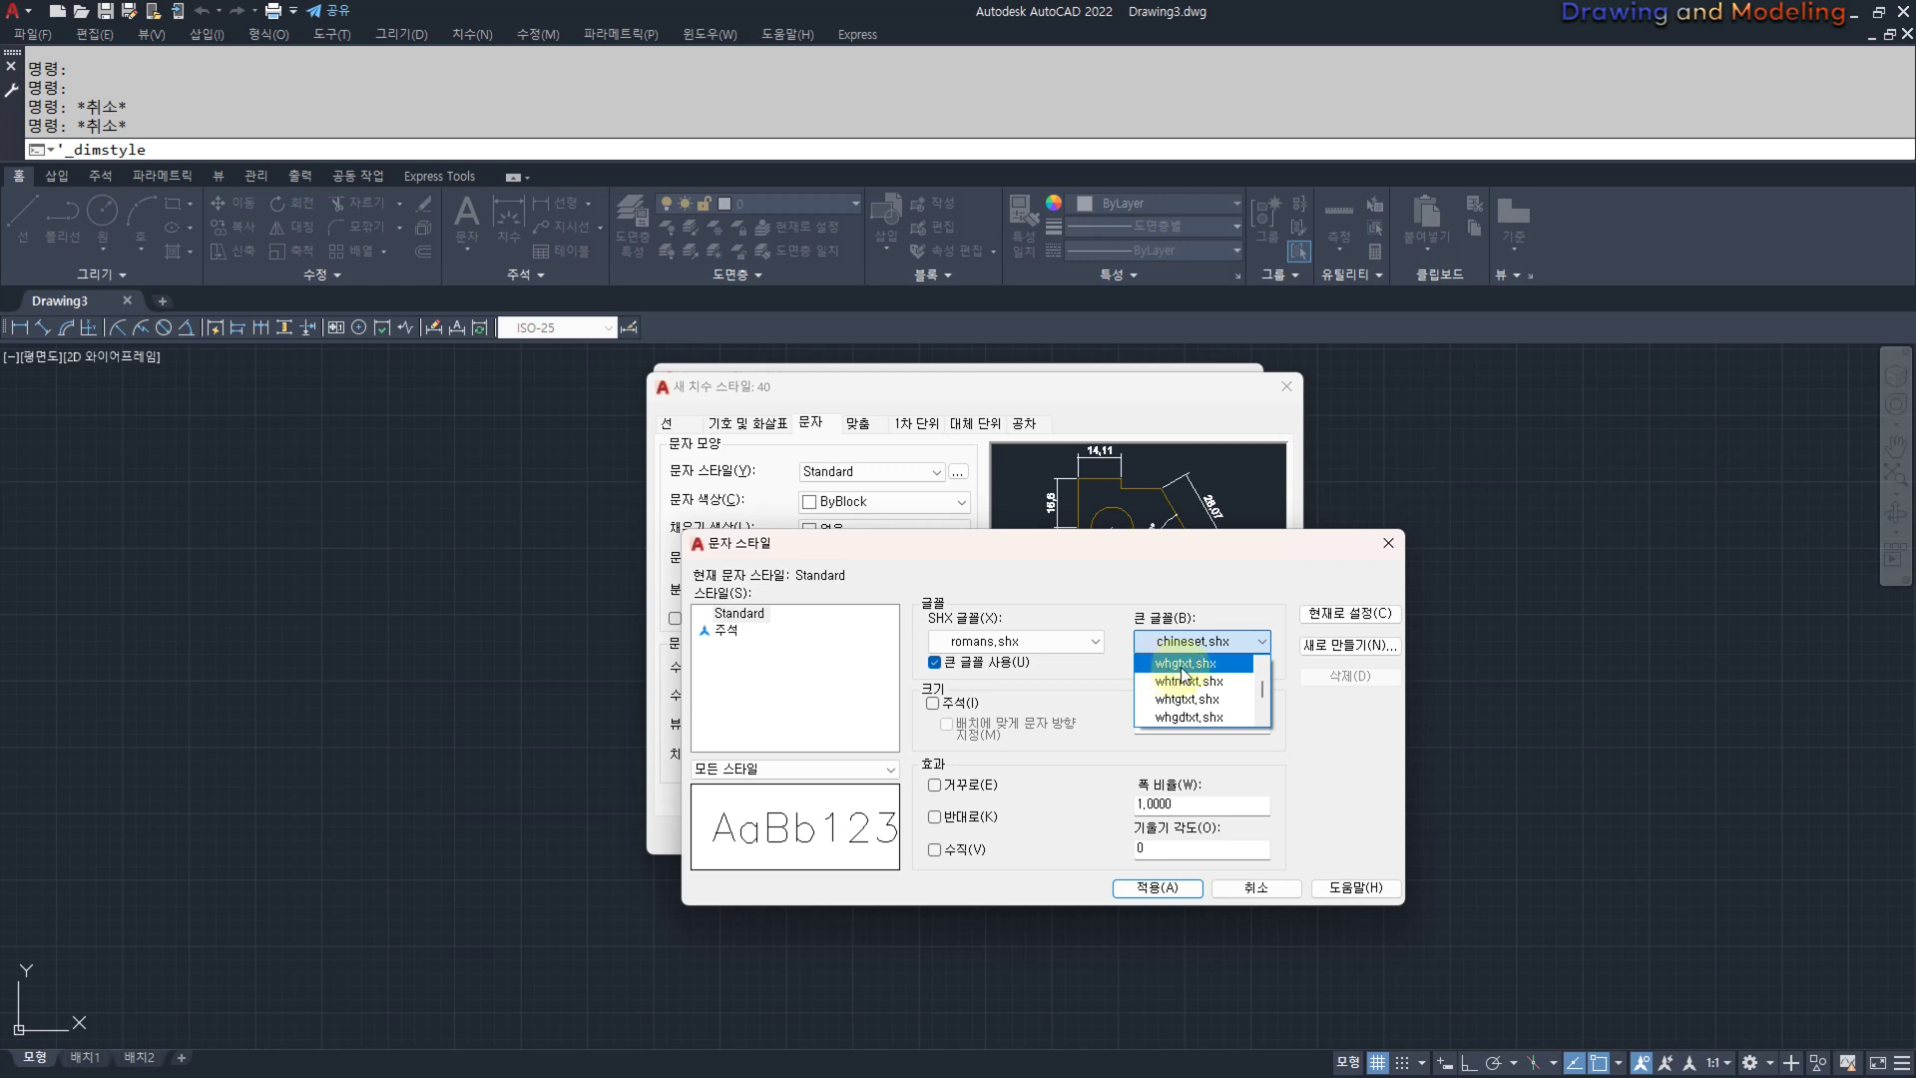
scroll(1259, 683, "up", 1)
left_click(1206, 682)
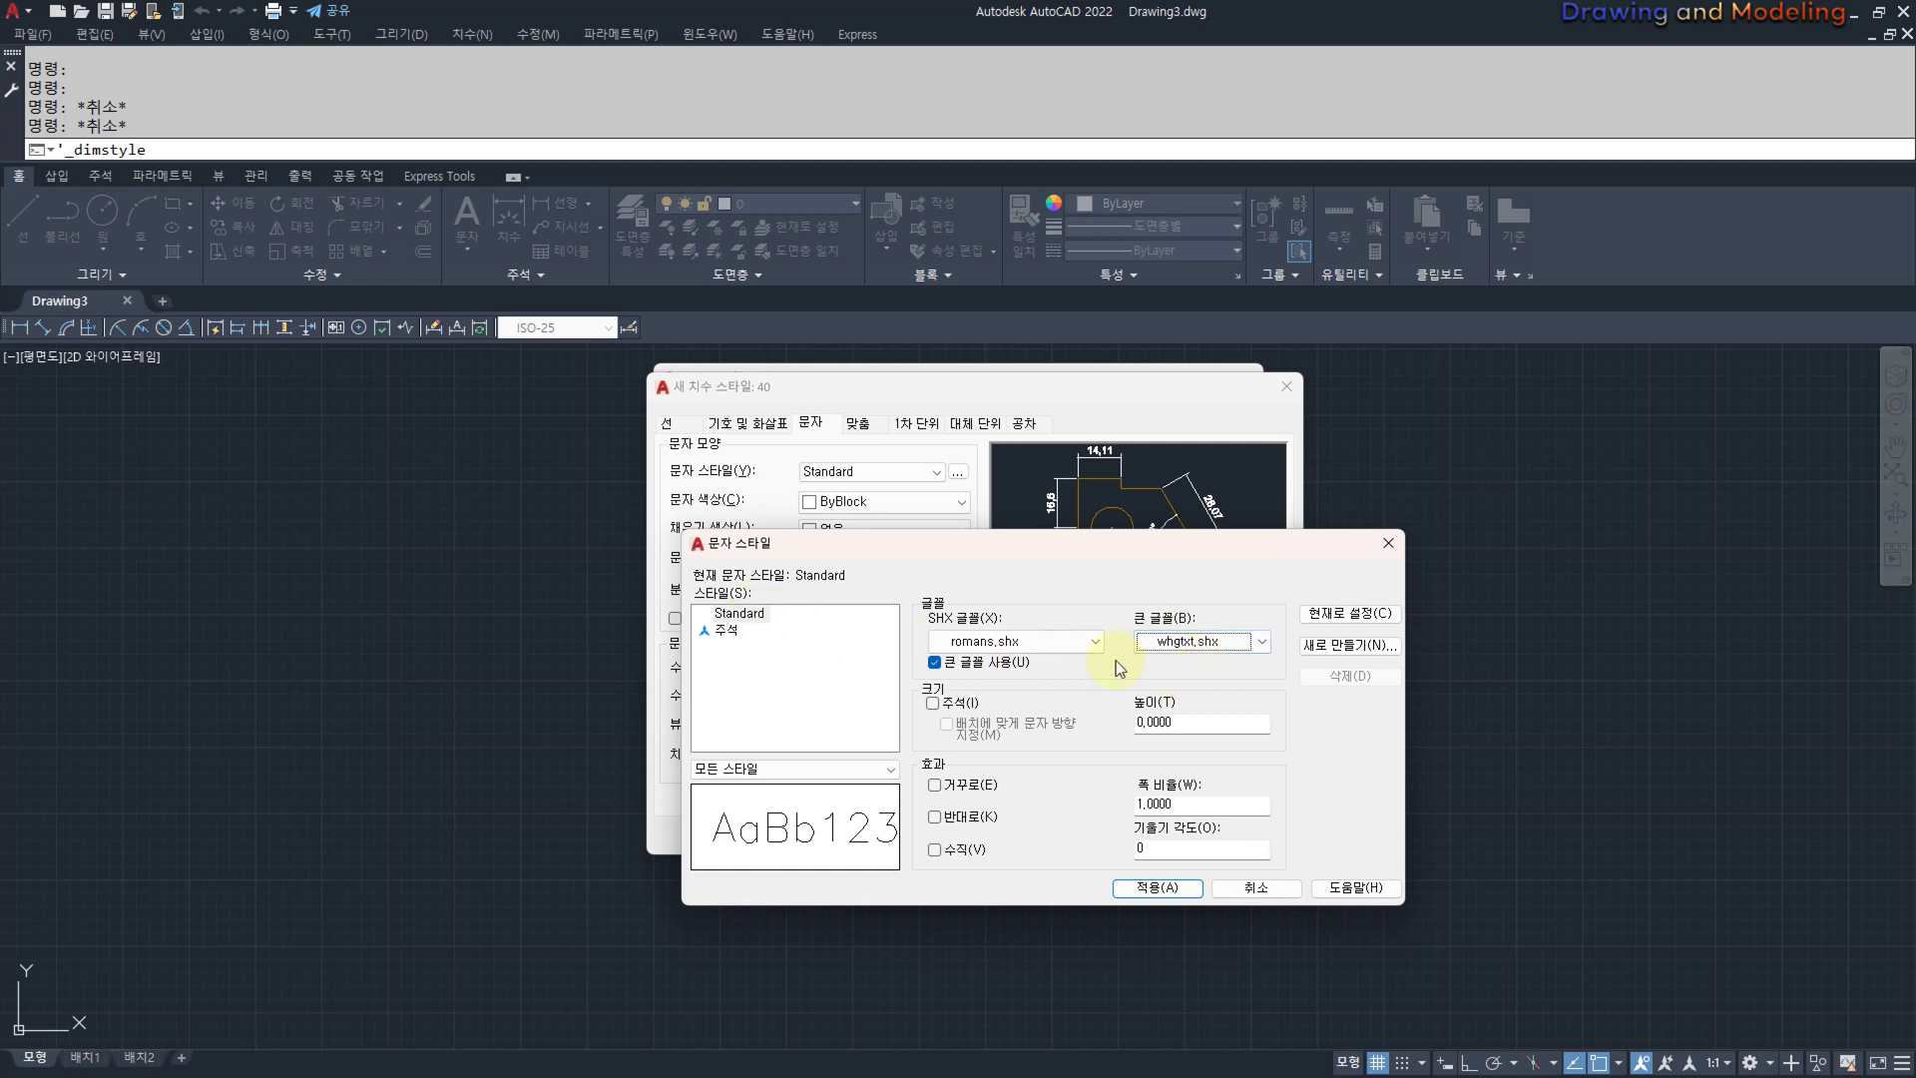
left_click(1157, 890)
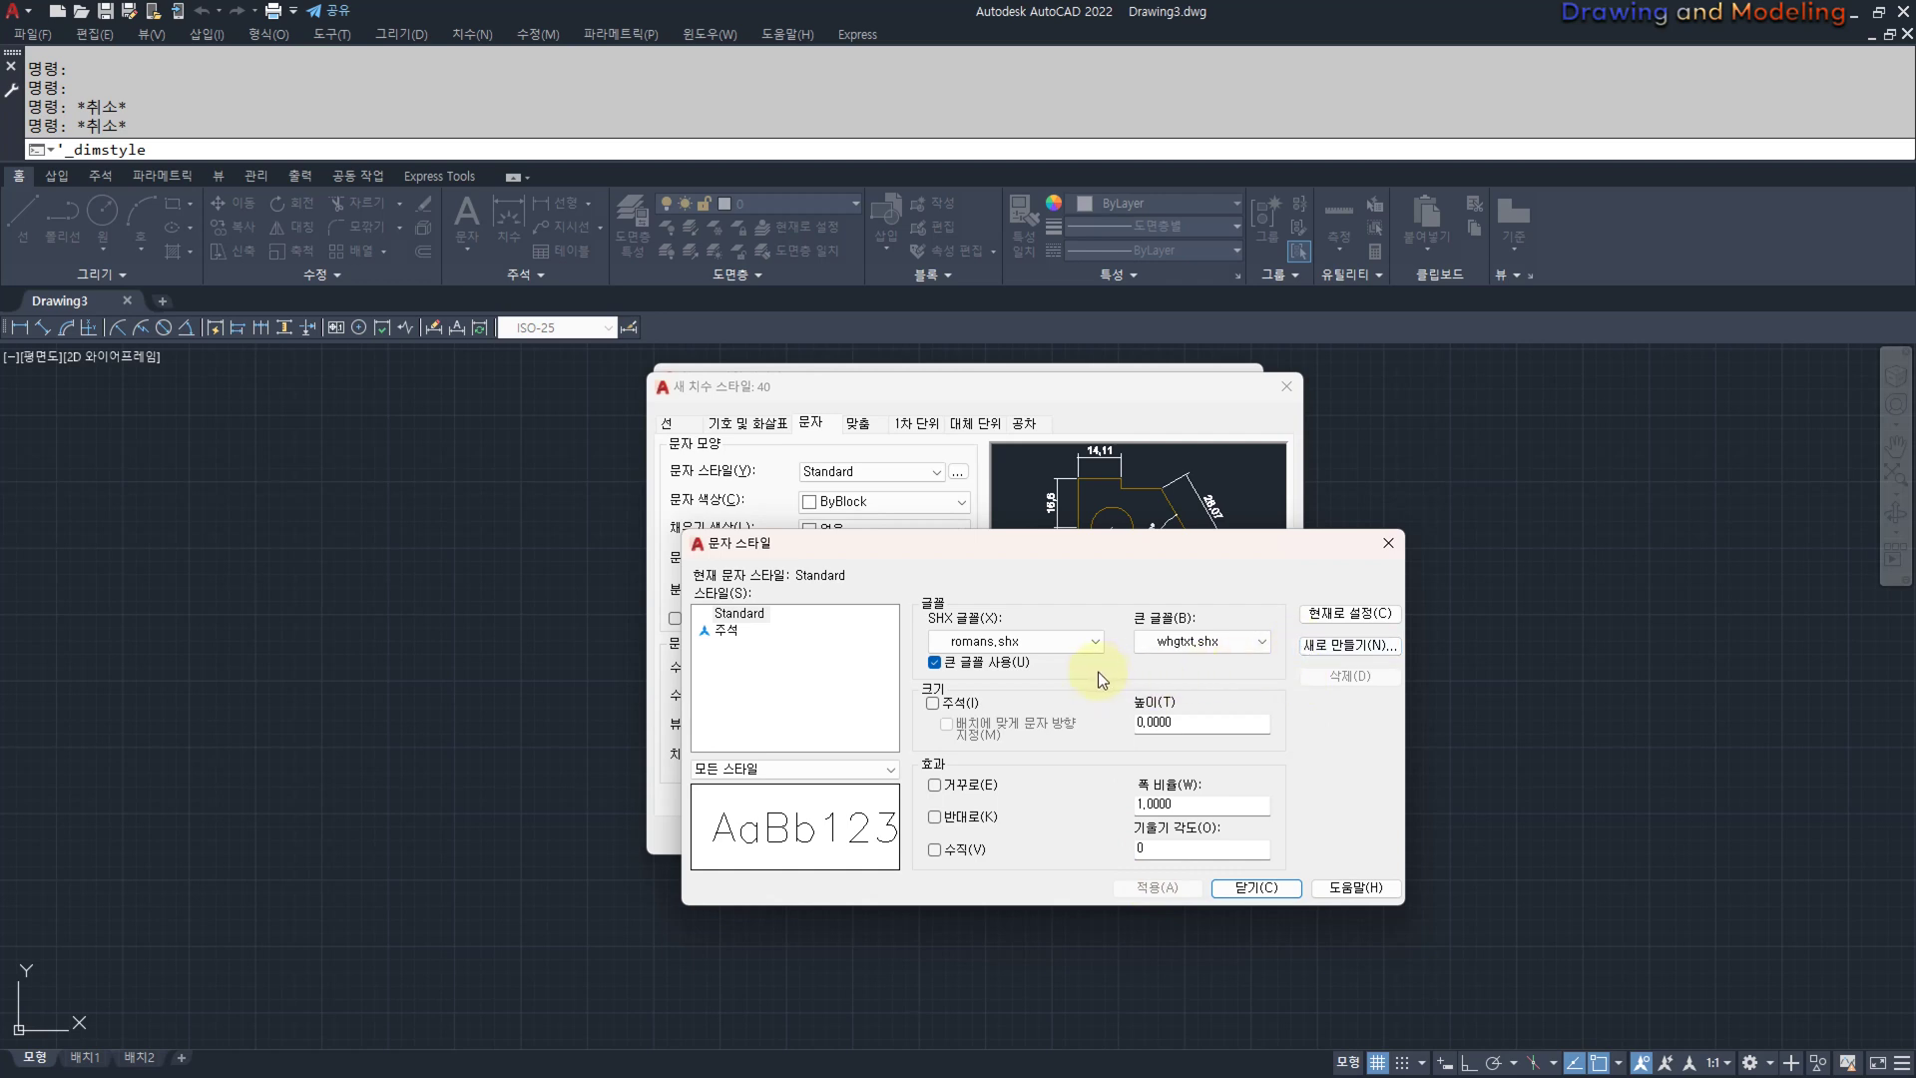
Create a new text style named kr.
left_click(1337, 646)
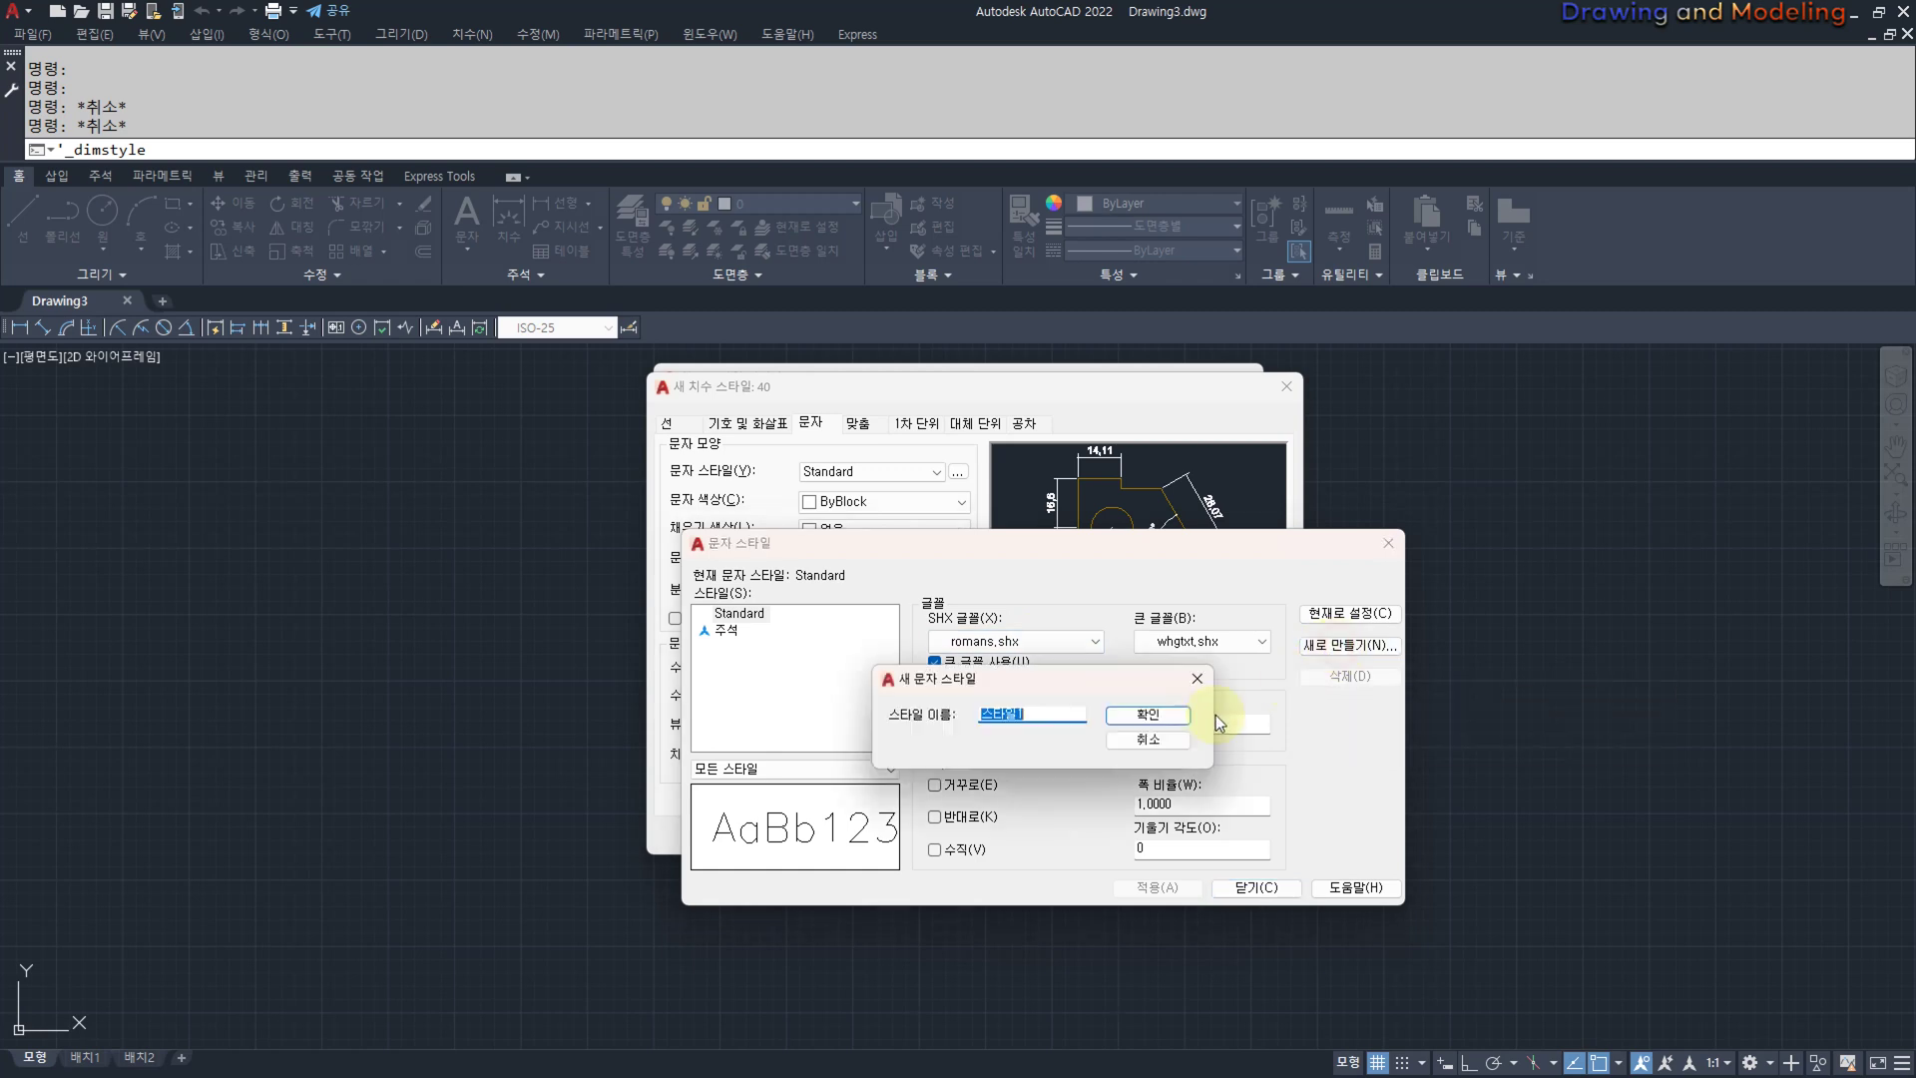
type("kr")
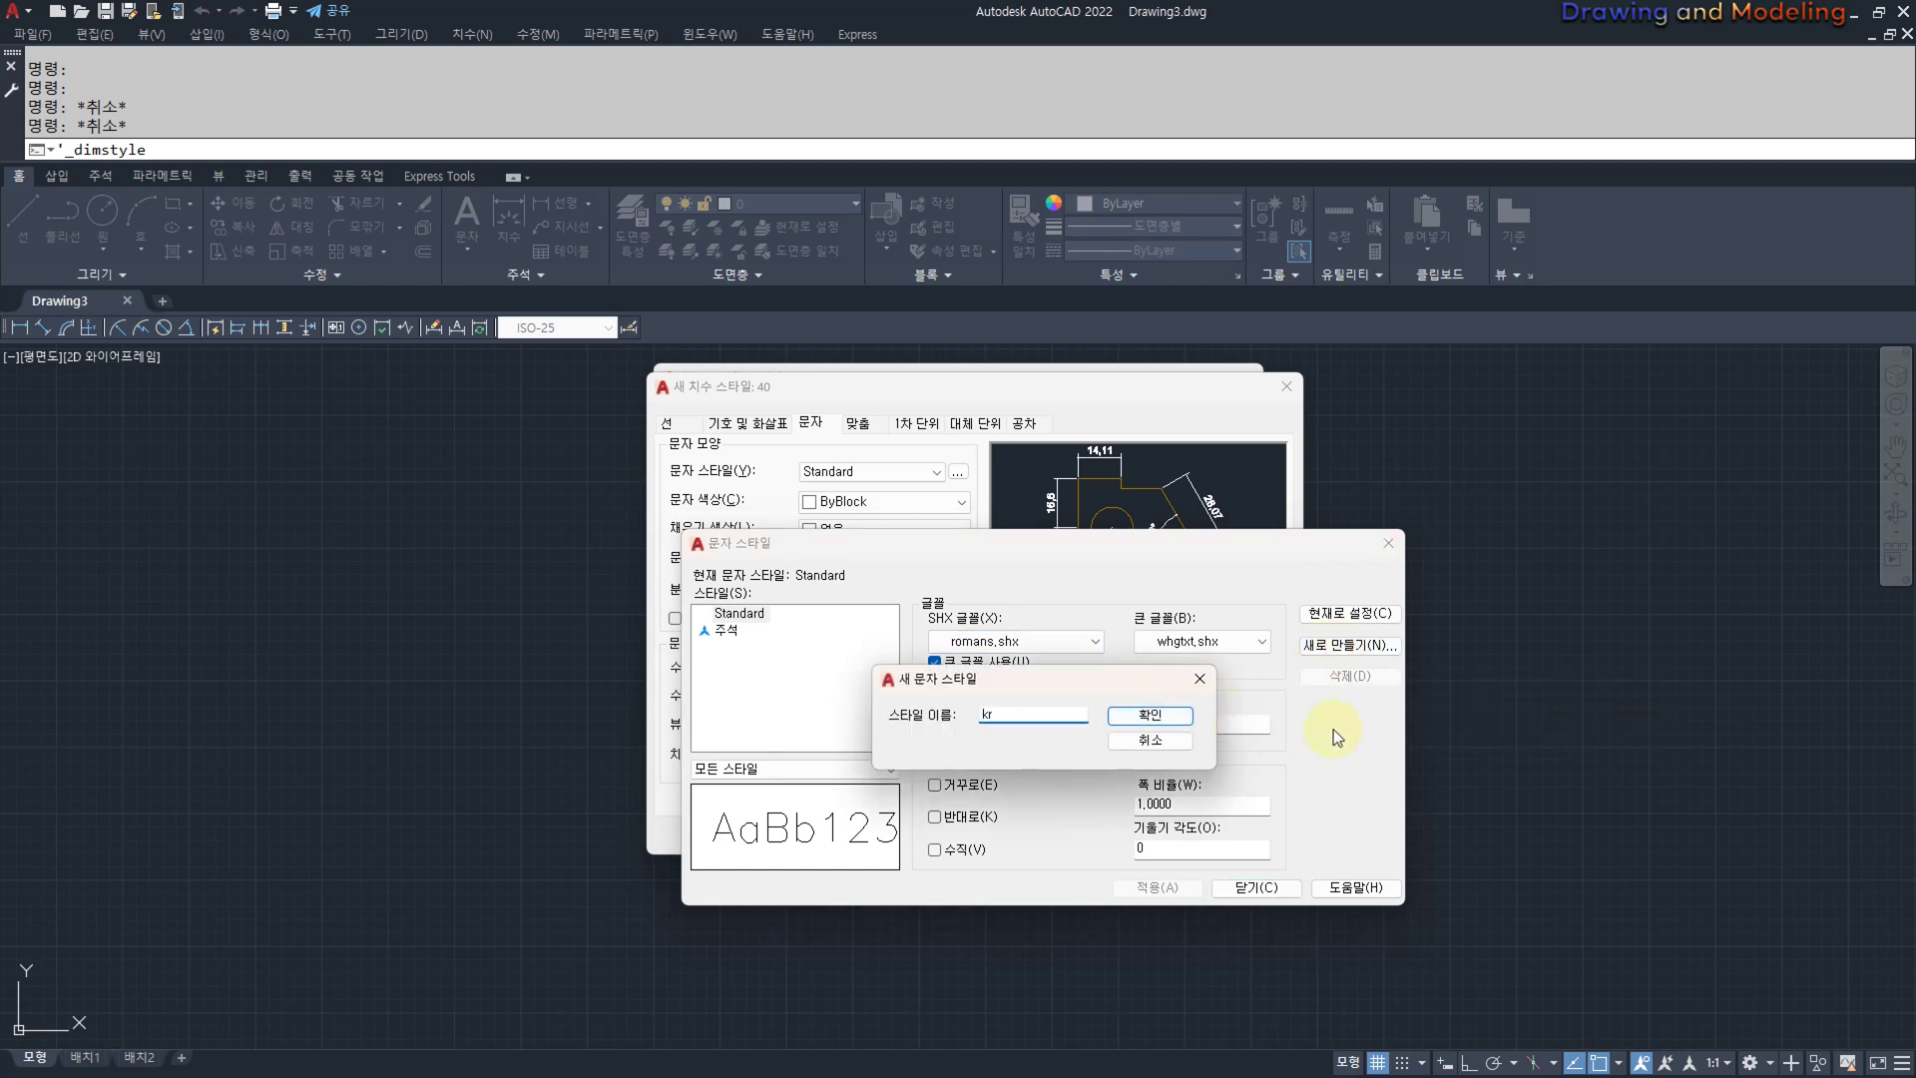
left_click(1174, 719)
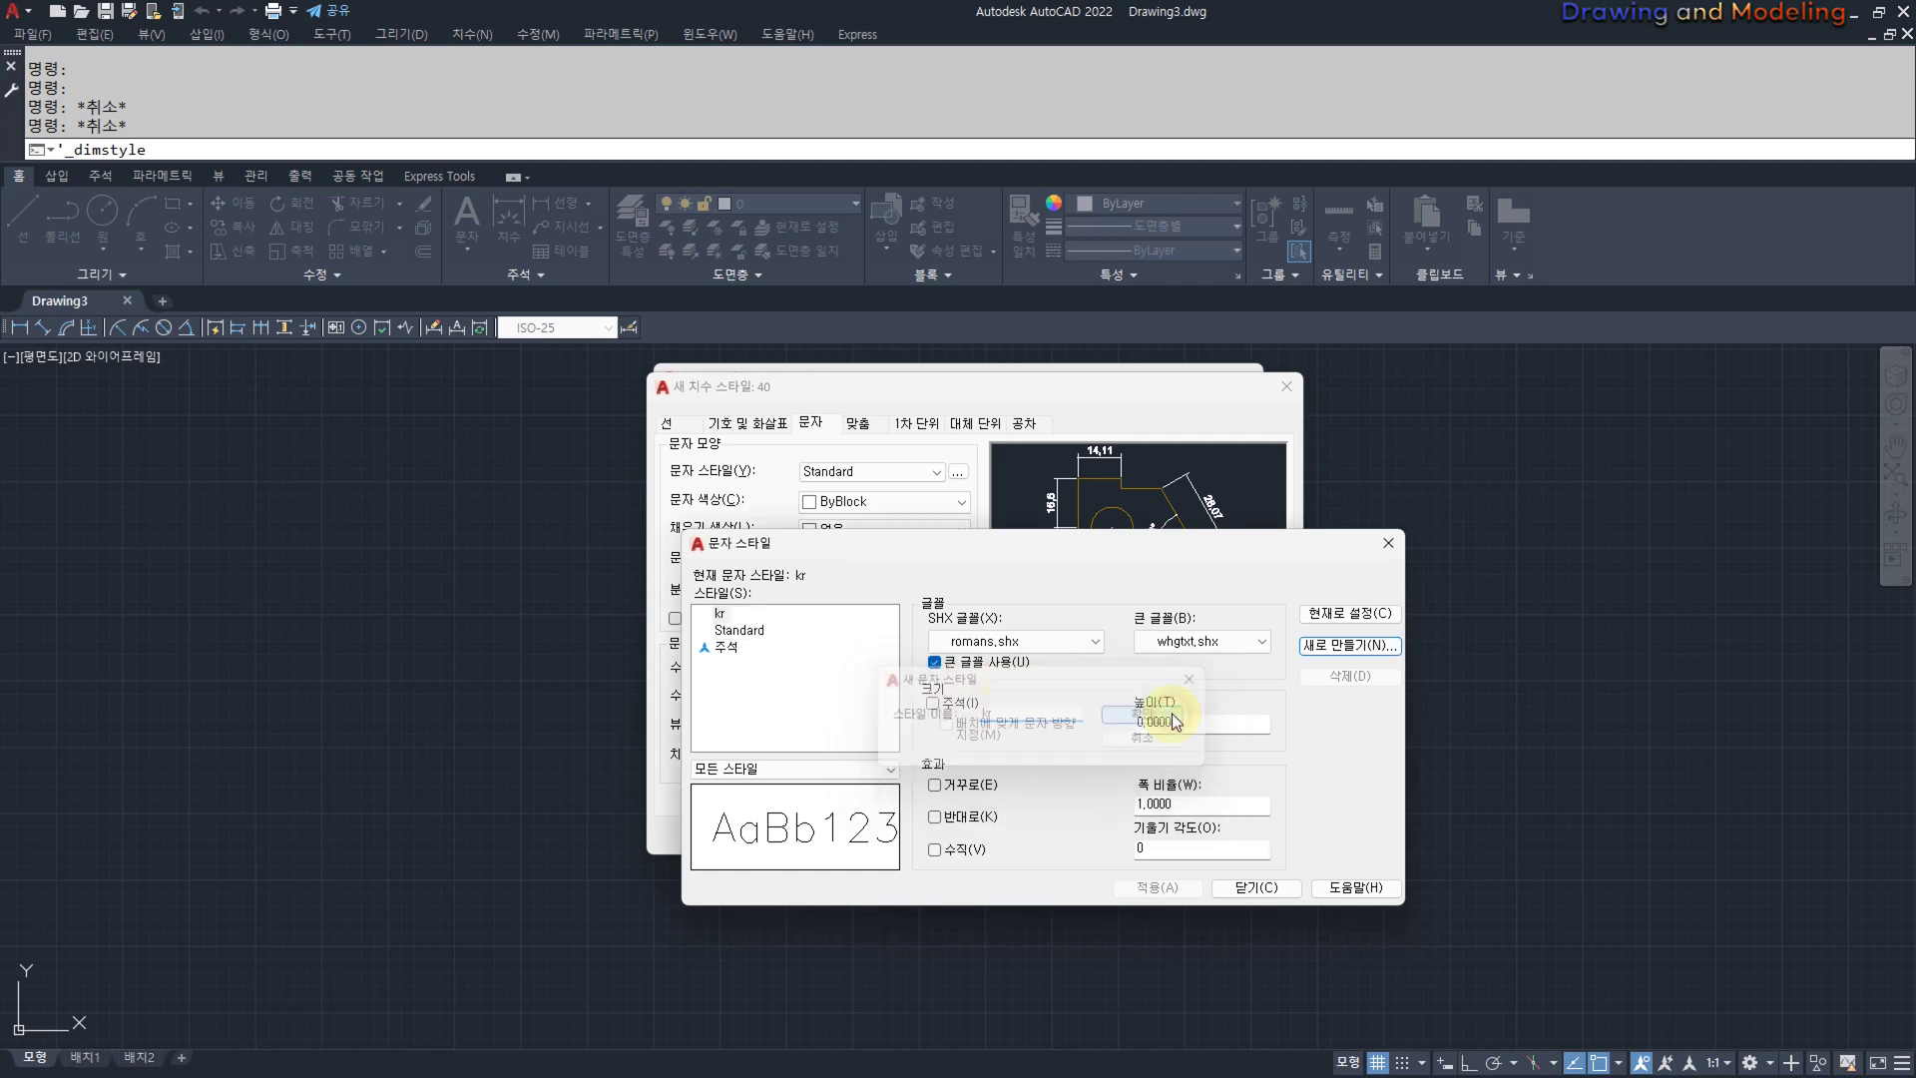
Turn off the big font (큰 글꼴 사용) for the kr text style and set its font to 굴림.
left_click(935, 662)
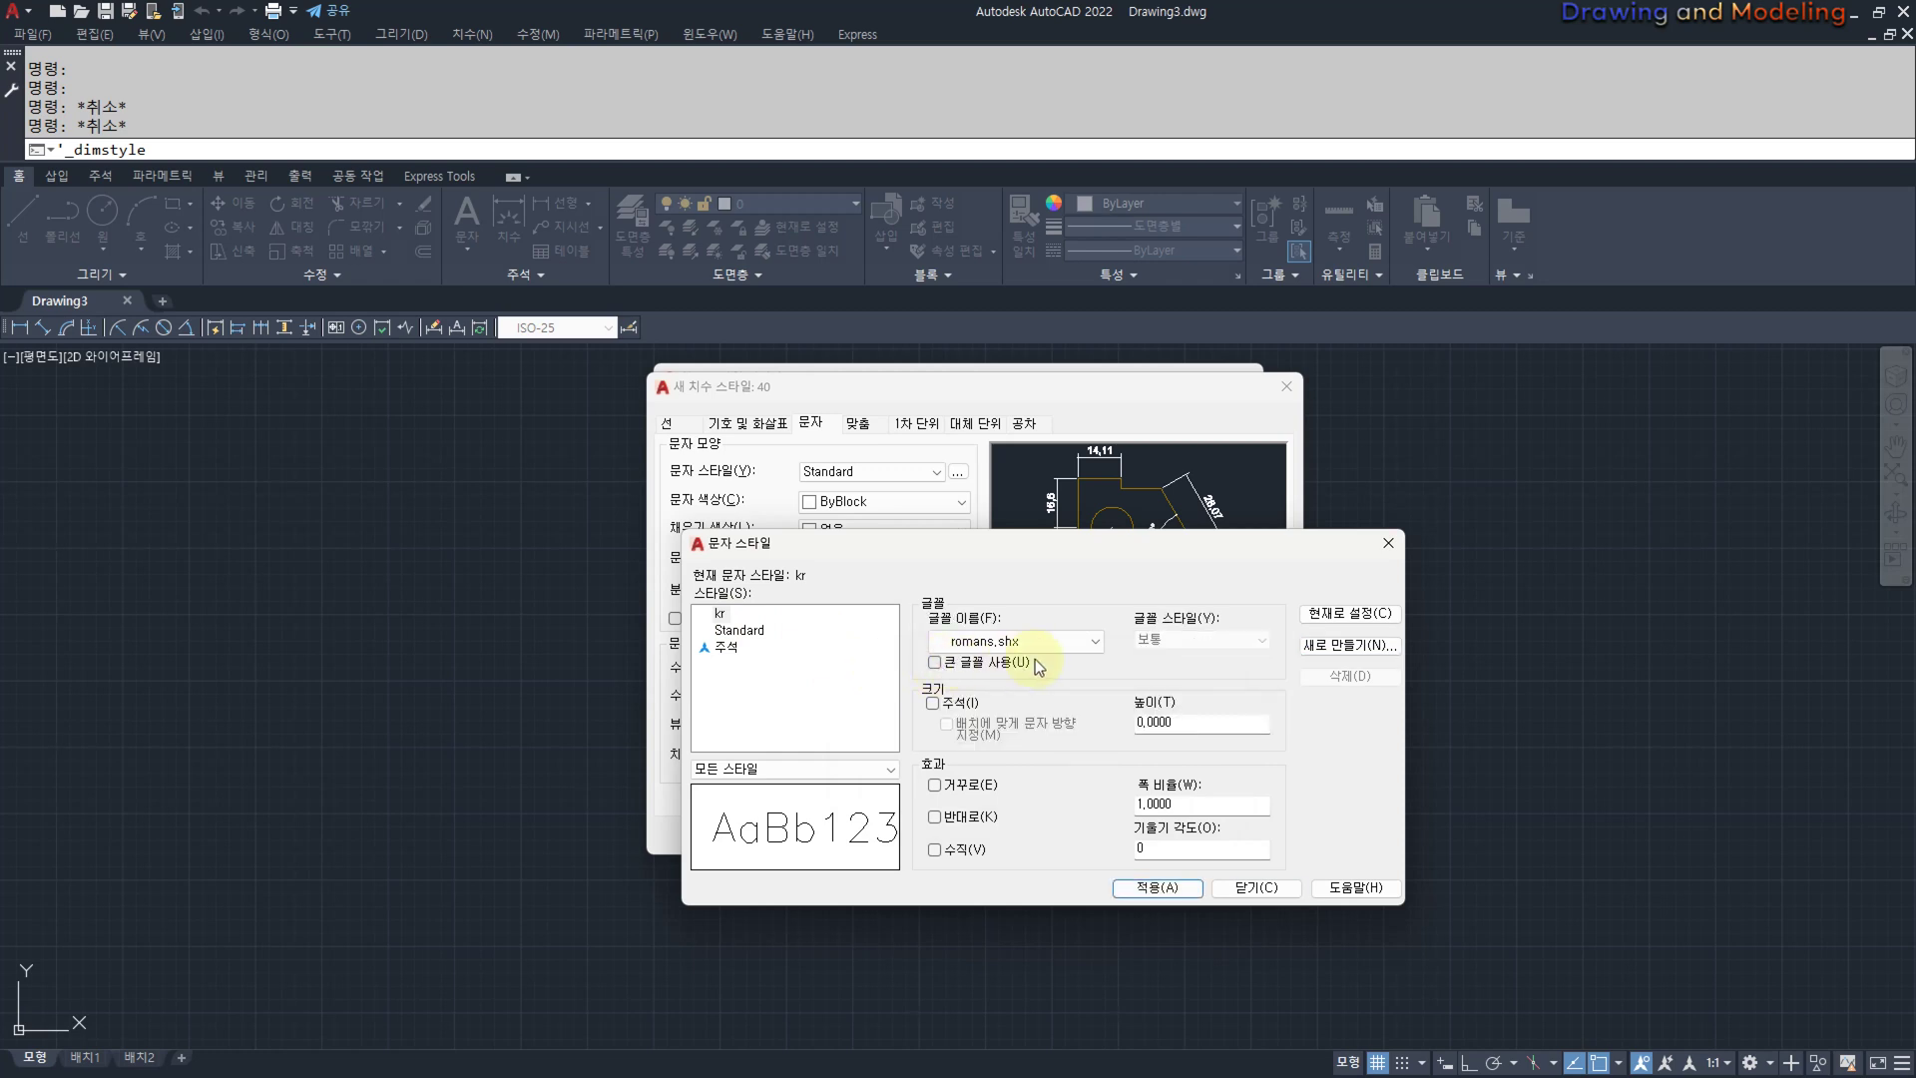
left_click(1097, 643)
left_click_drag(1159, 788, 1157, 762)
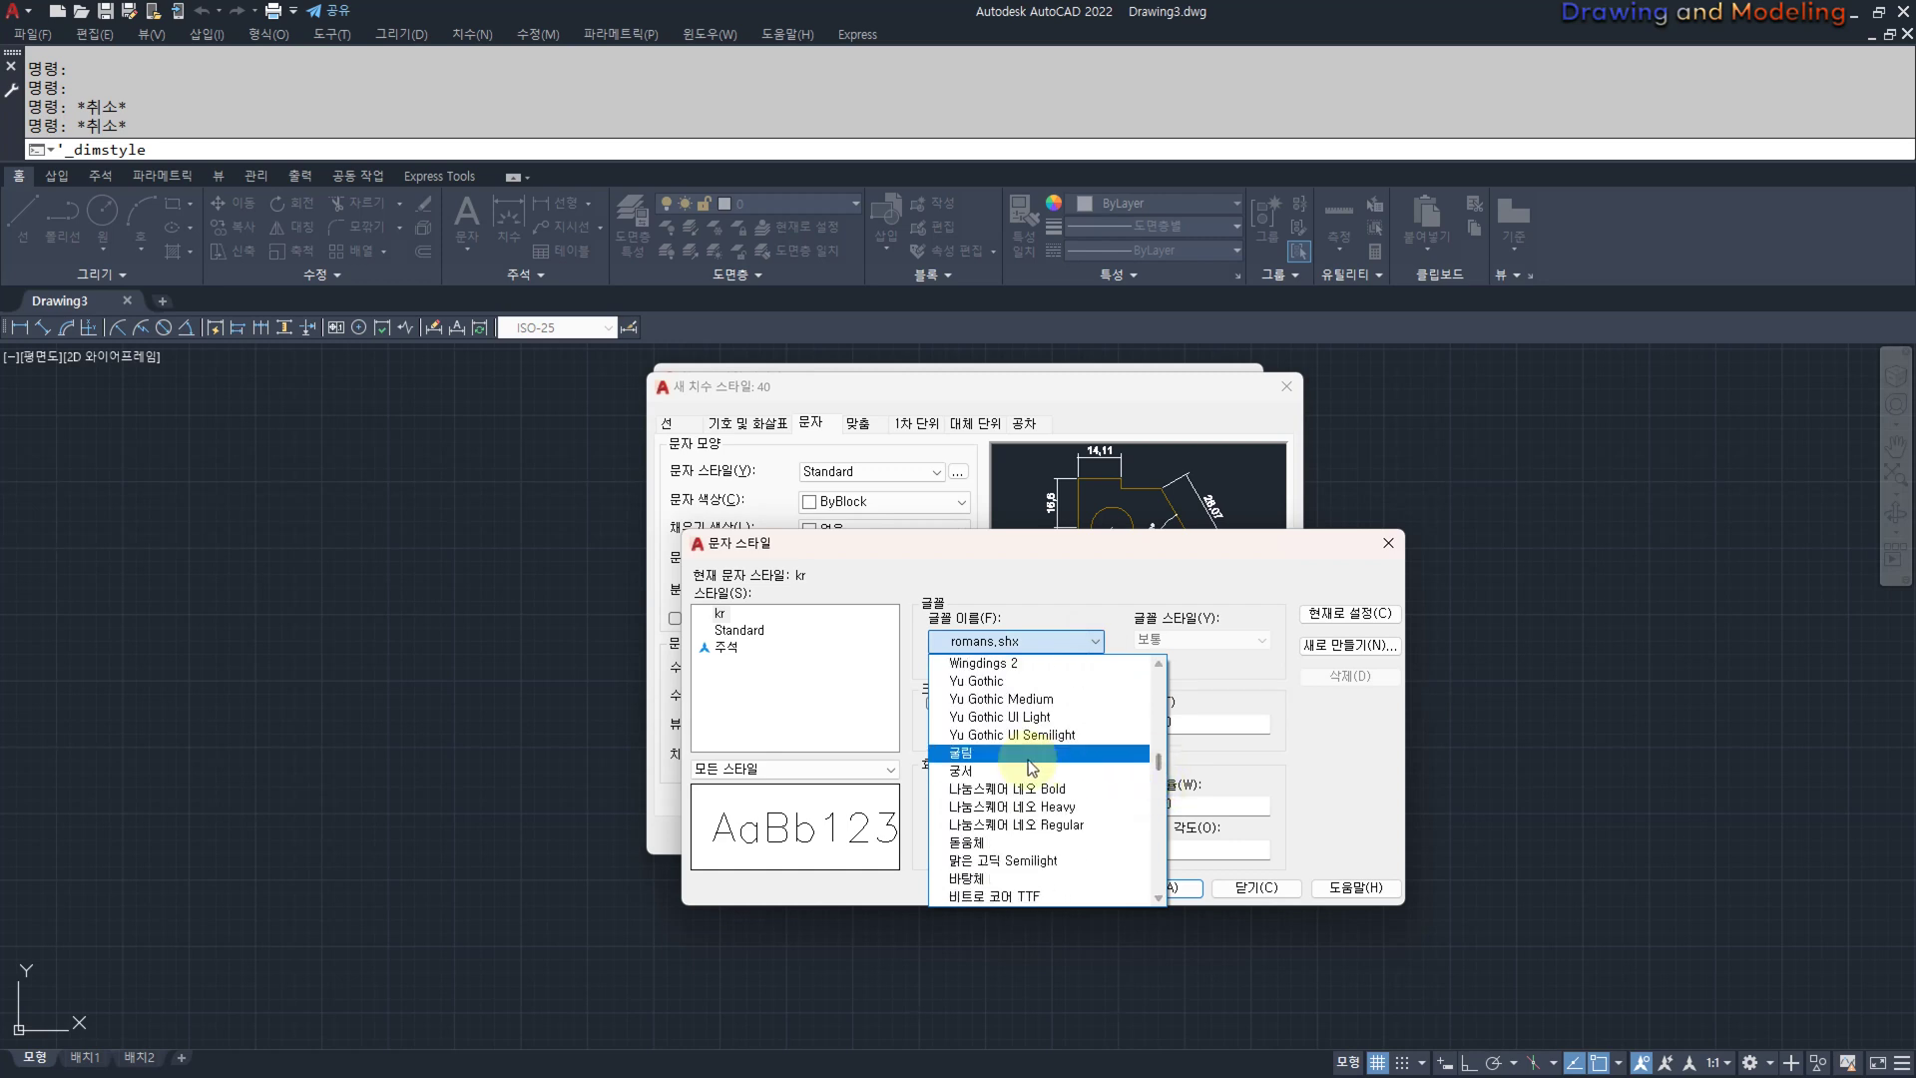
left_click(1028, 756)
Change the font of the kr text style to 굴림체.
left_click(1087, 650)
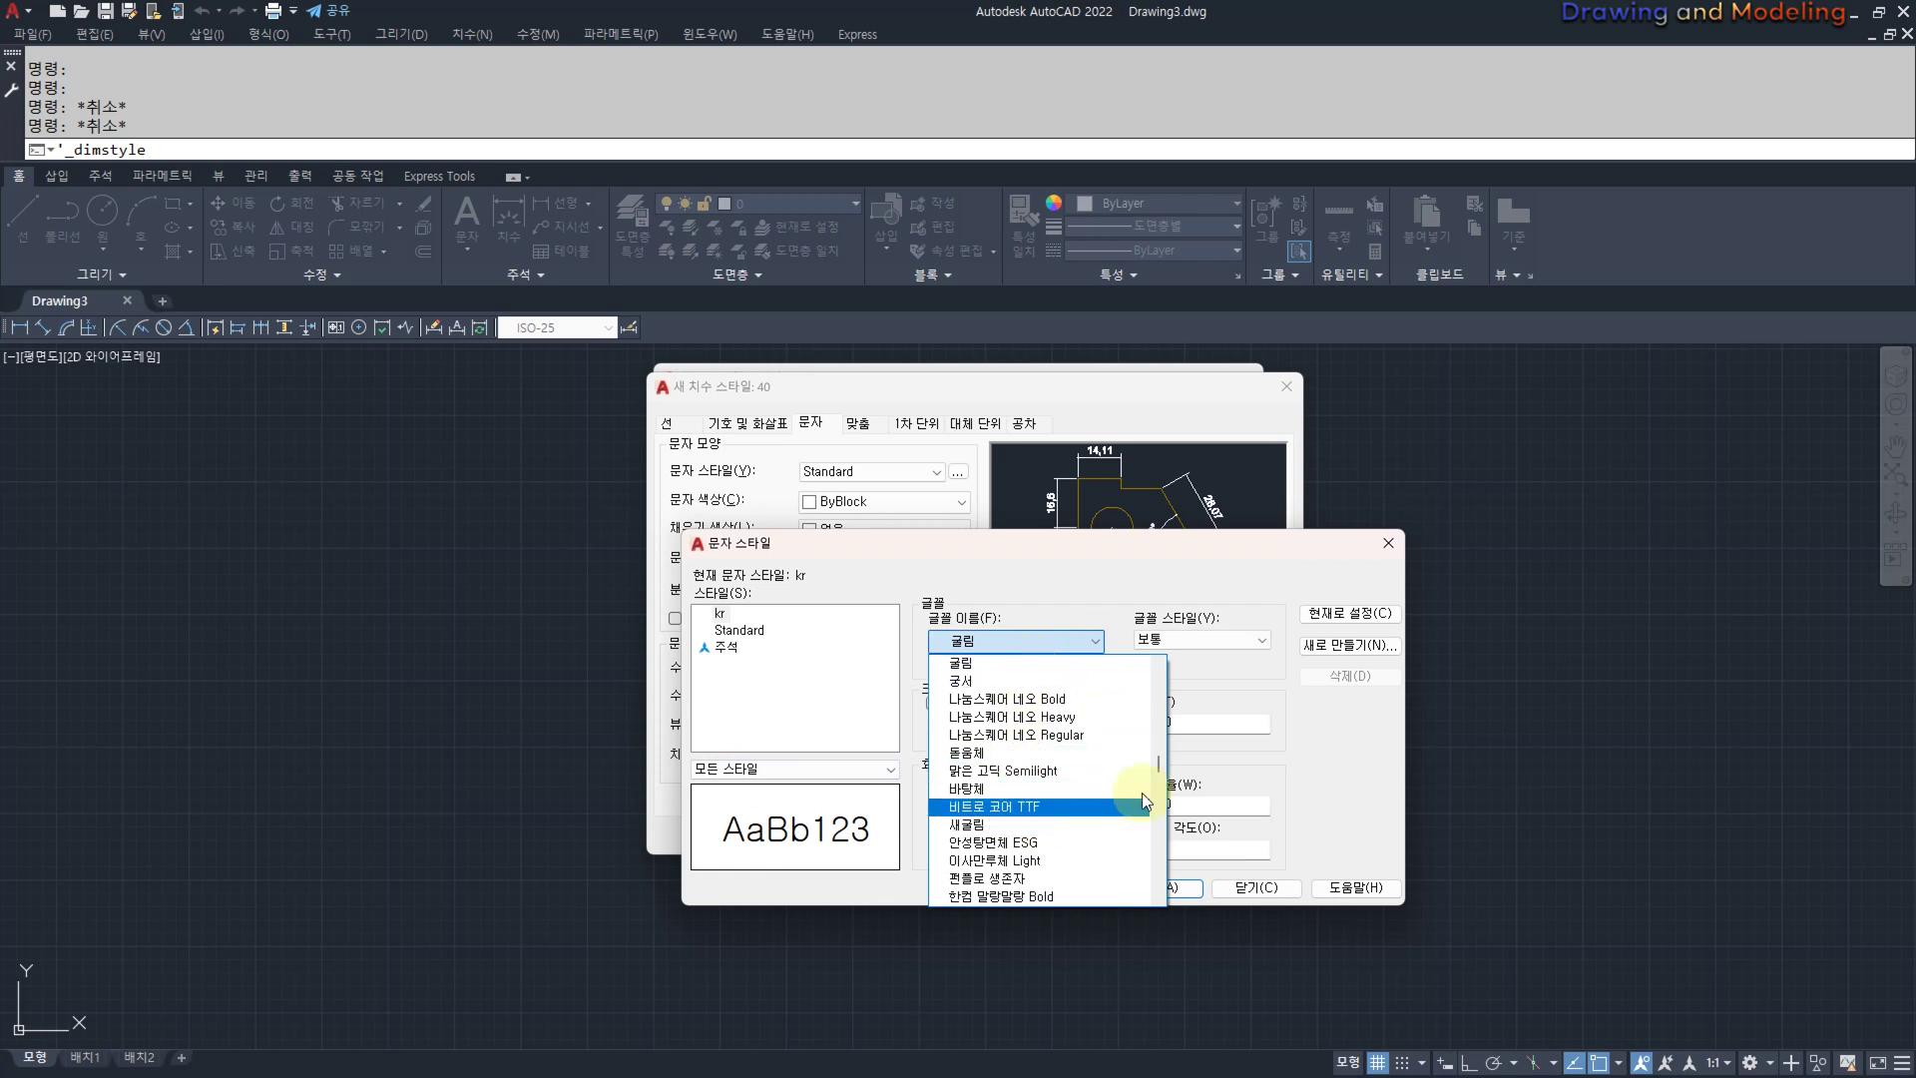
left_click_drag(1158, 767, 1153, 803)
left_click(1006, 718)
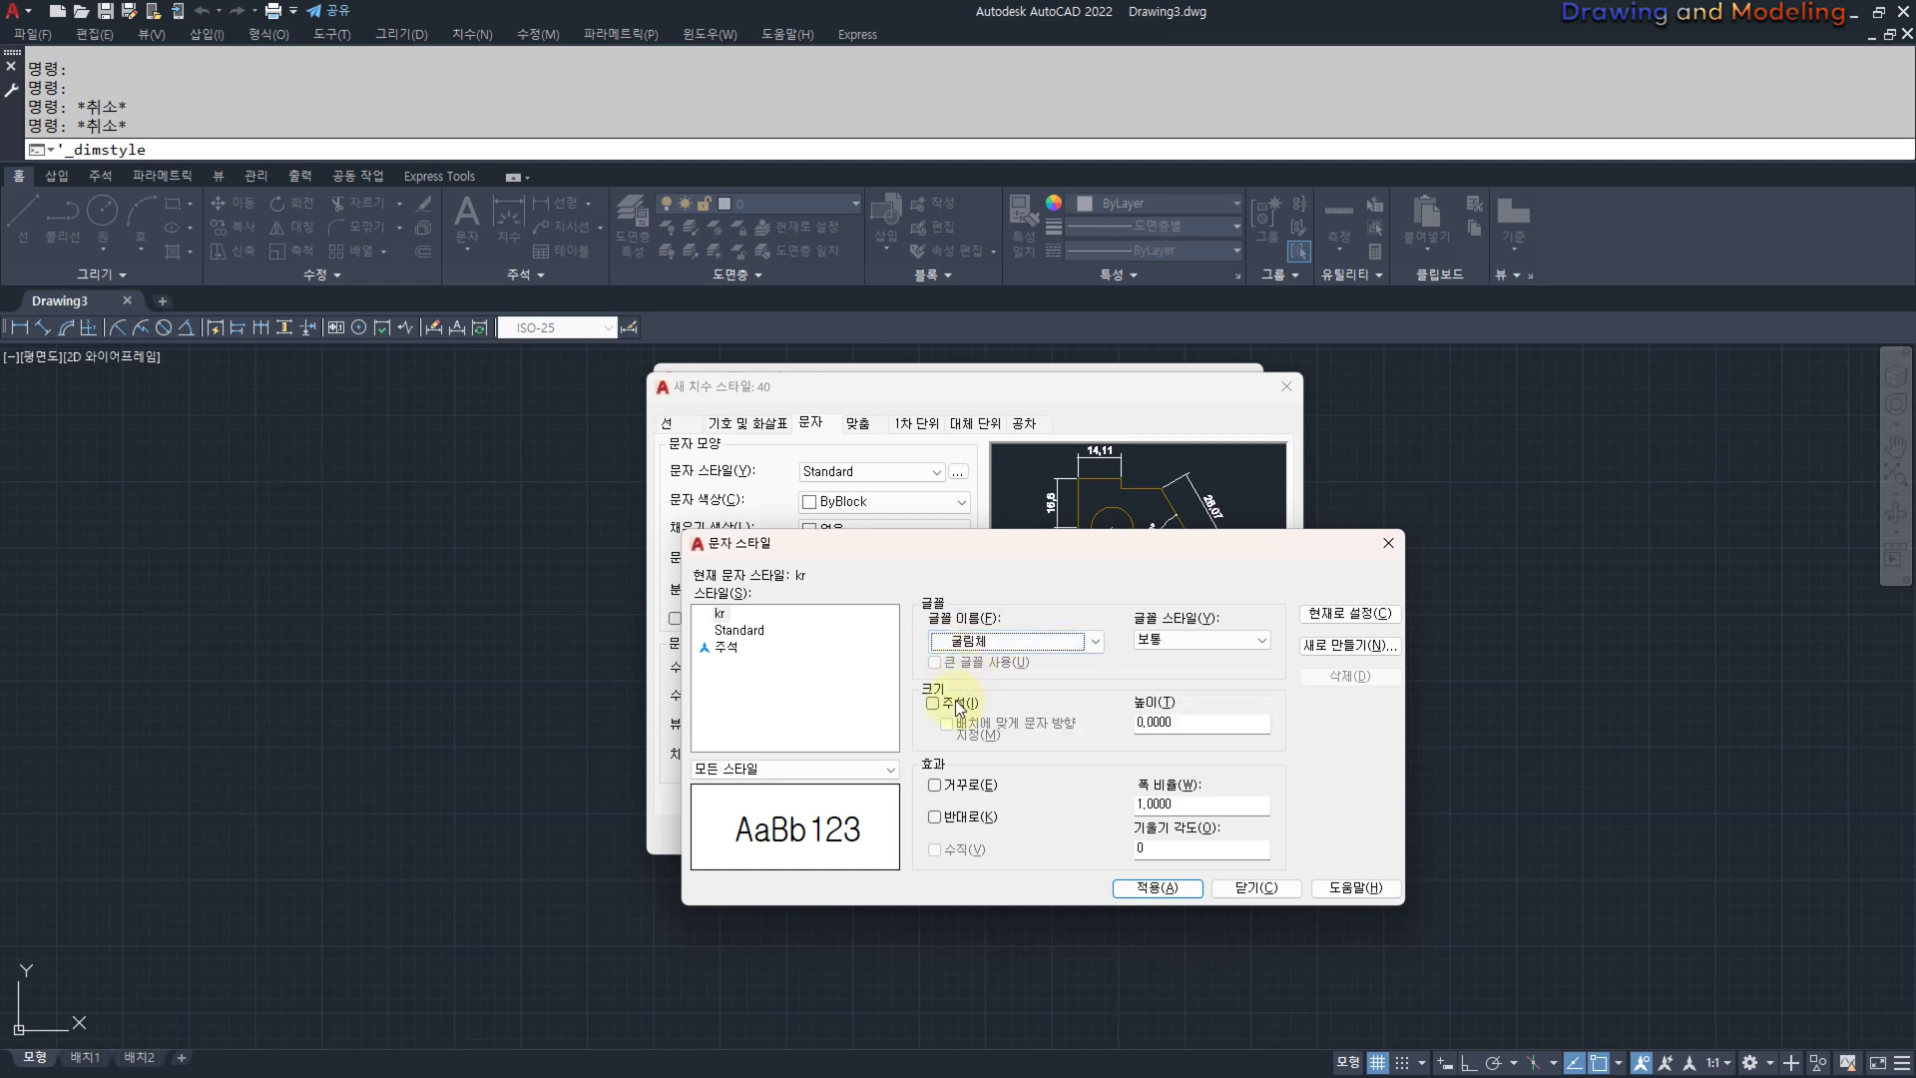
mouse_move(833, 668)
left_mouse_down()
mouse_move(876, 699)
mouse_move(1188, 658)
mouse_move(1145, 721)
left_mouse_up()
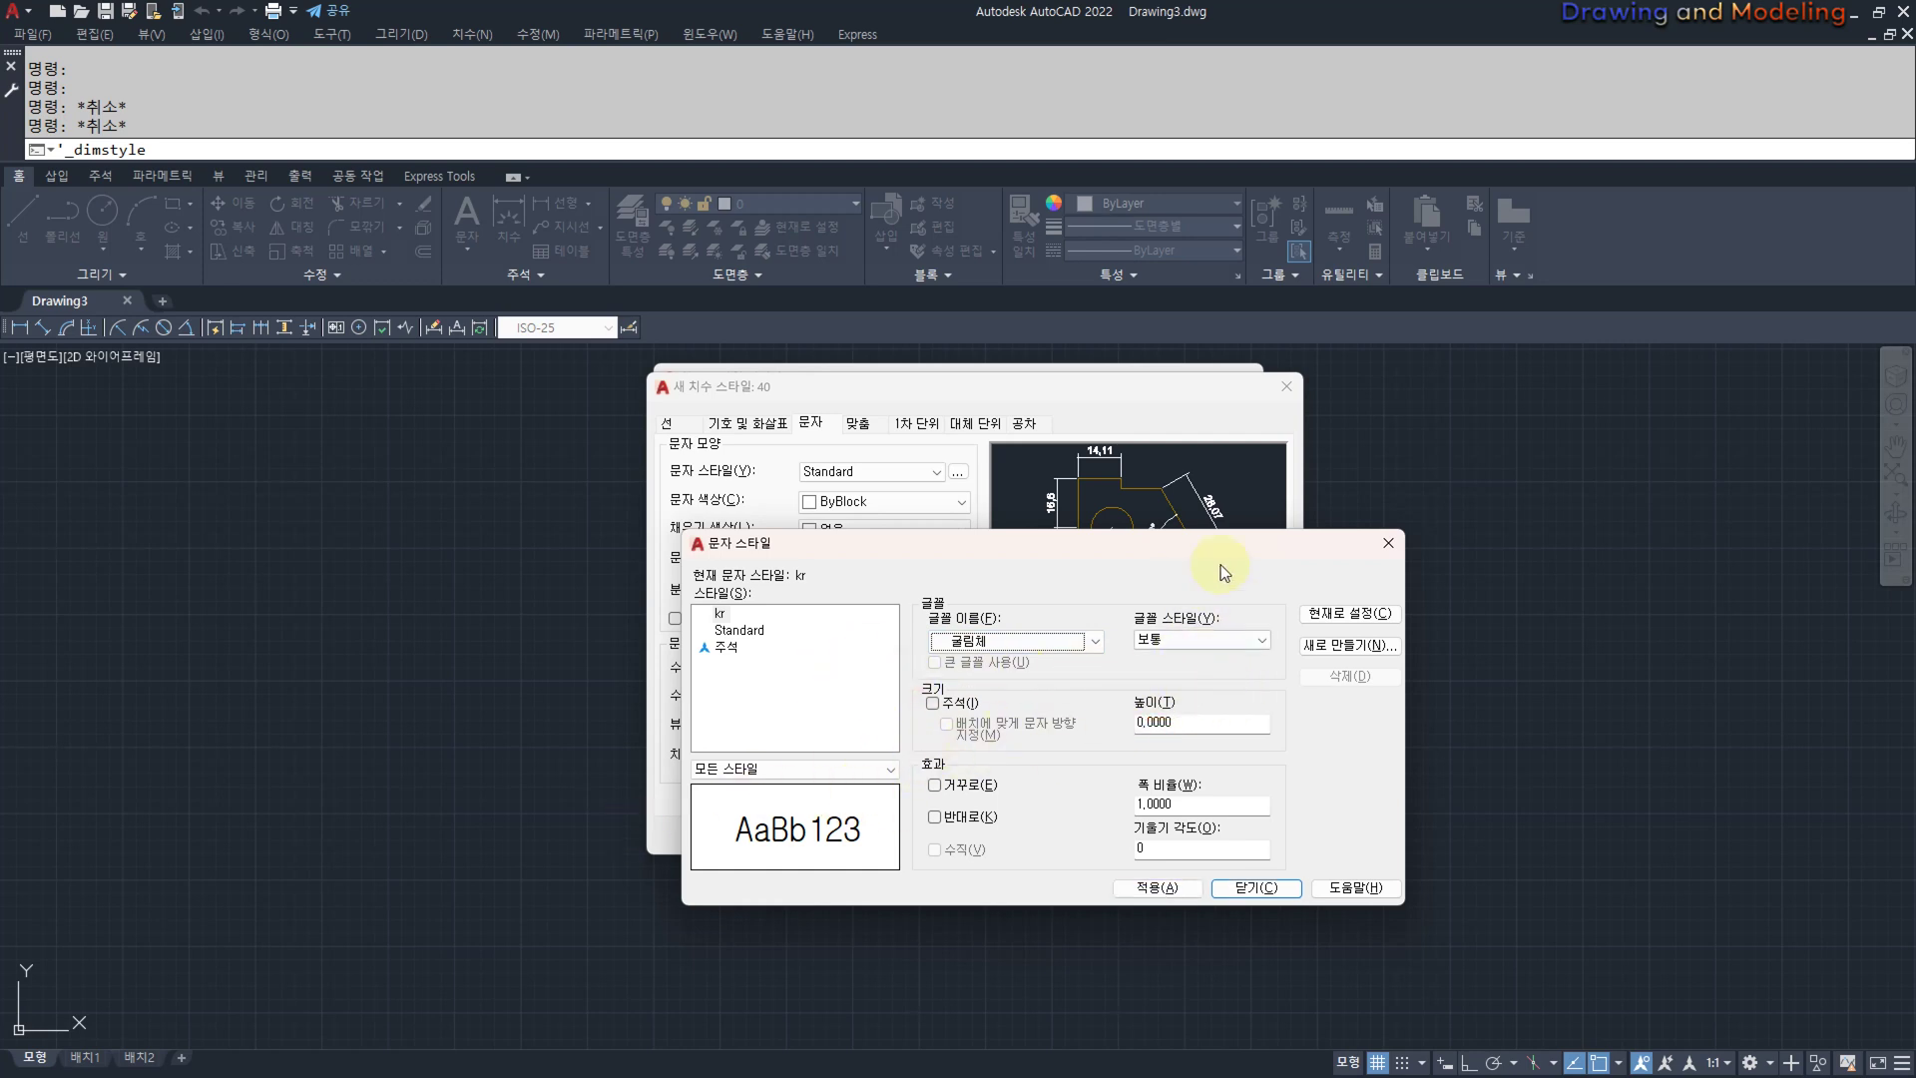
left_click_drag(1305, 551, 1270, 574)
left_click_drag(1218, 506, 874, 529)
left_click_drag(916, 459, 948, 574)
left_click_drag(338, 297, 361, 321)
left_click_drag(750, 255, 763, 264)
mouse_move(1210, 262)
left_mouse_down()
mouse_move(1202, 295)
mouse_move(1241, 271)
left_mouse_up()
left_click_drag(1452, 265, 1463, 290)
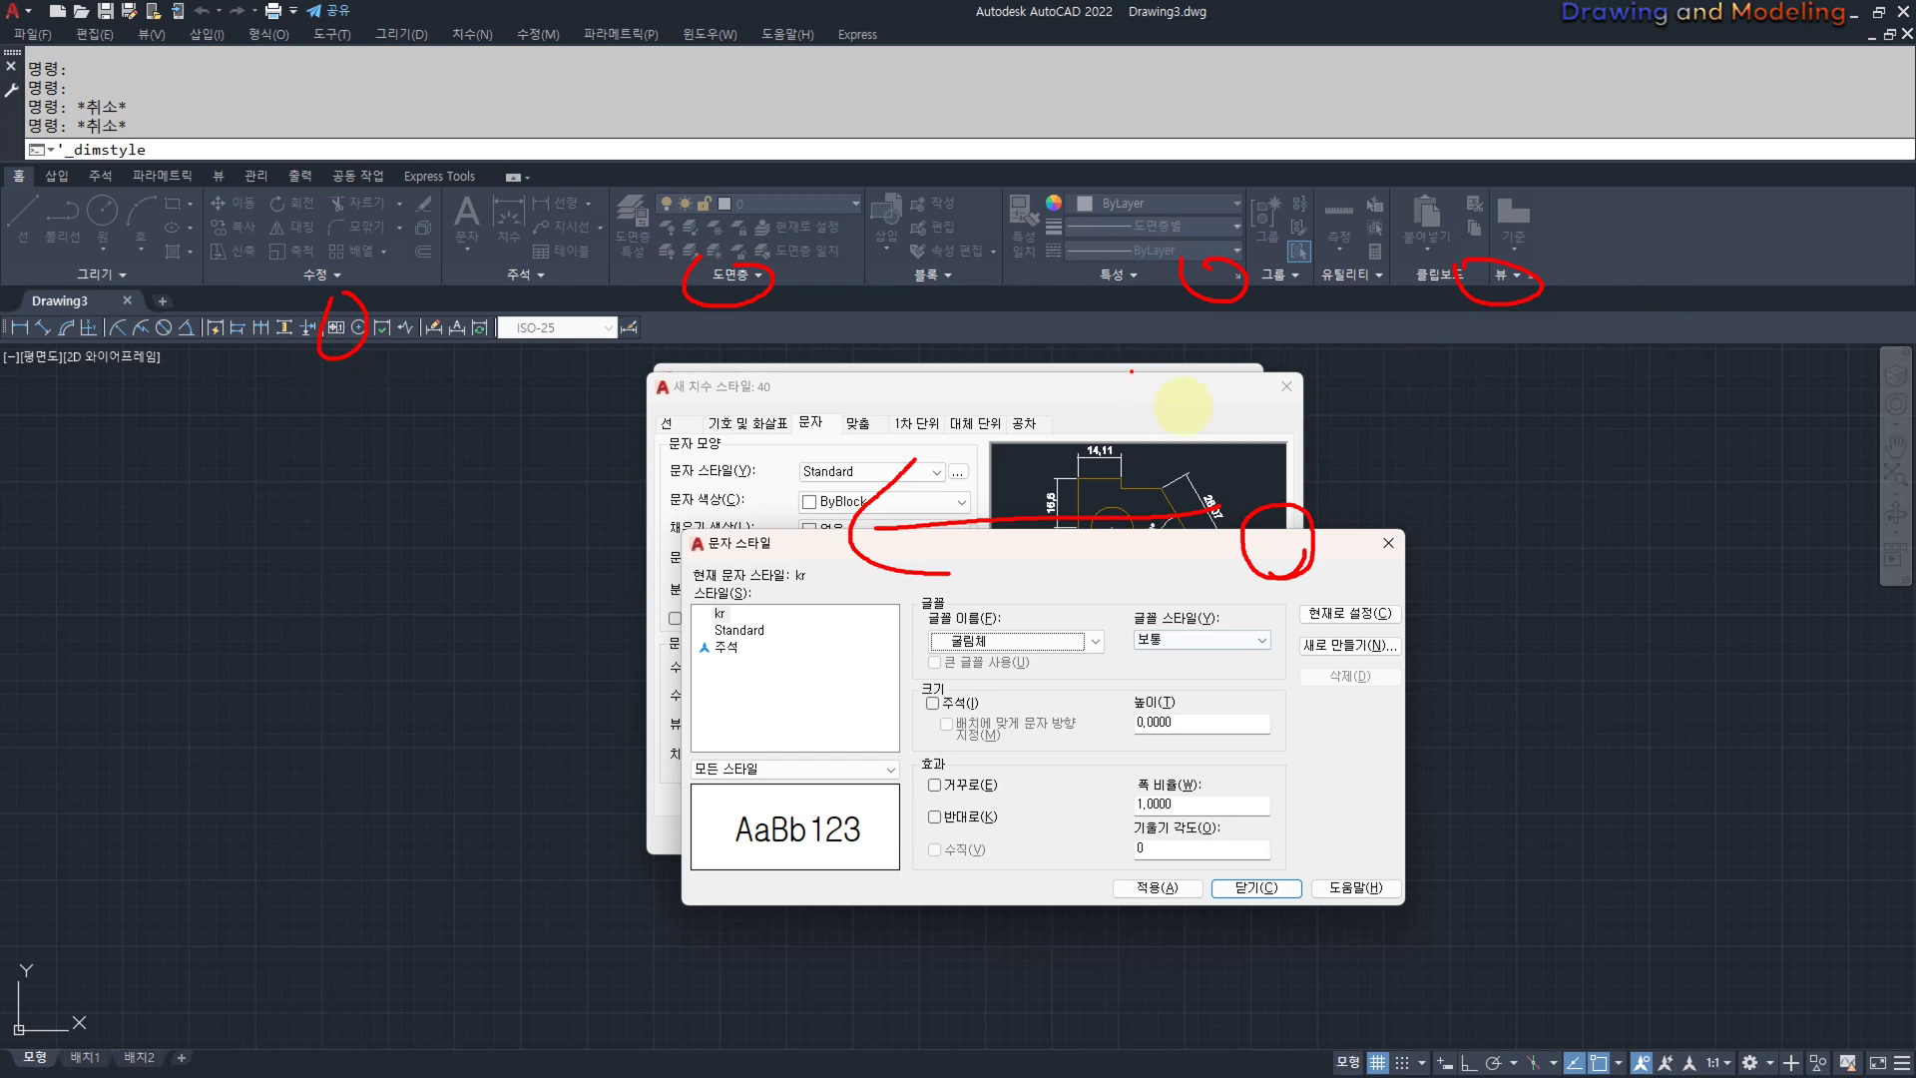
left_click_drag(941, 664, 990, 659)
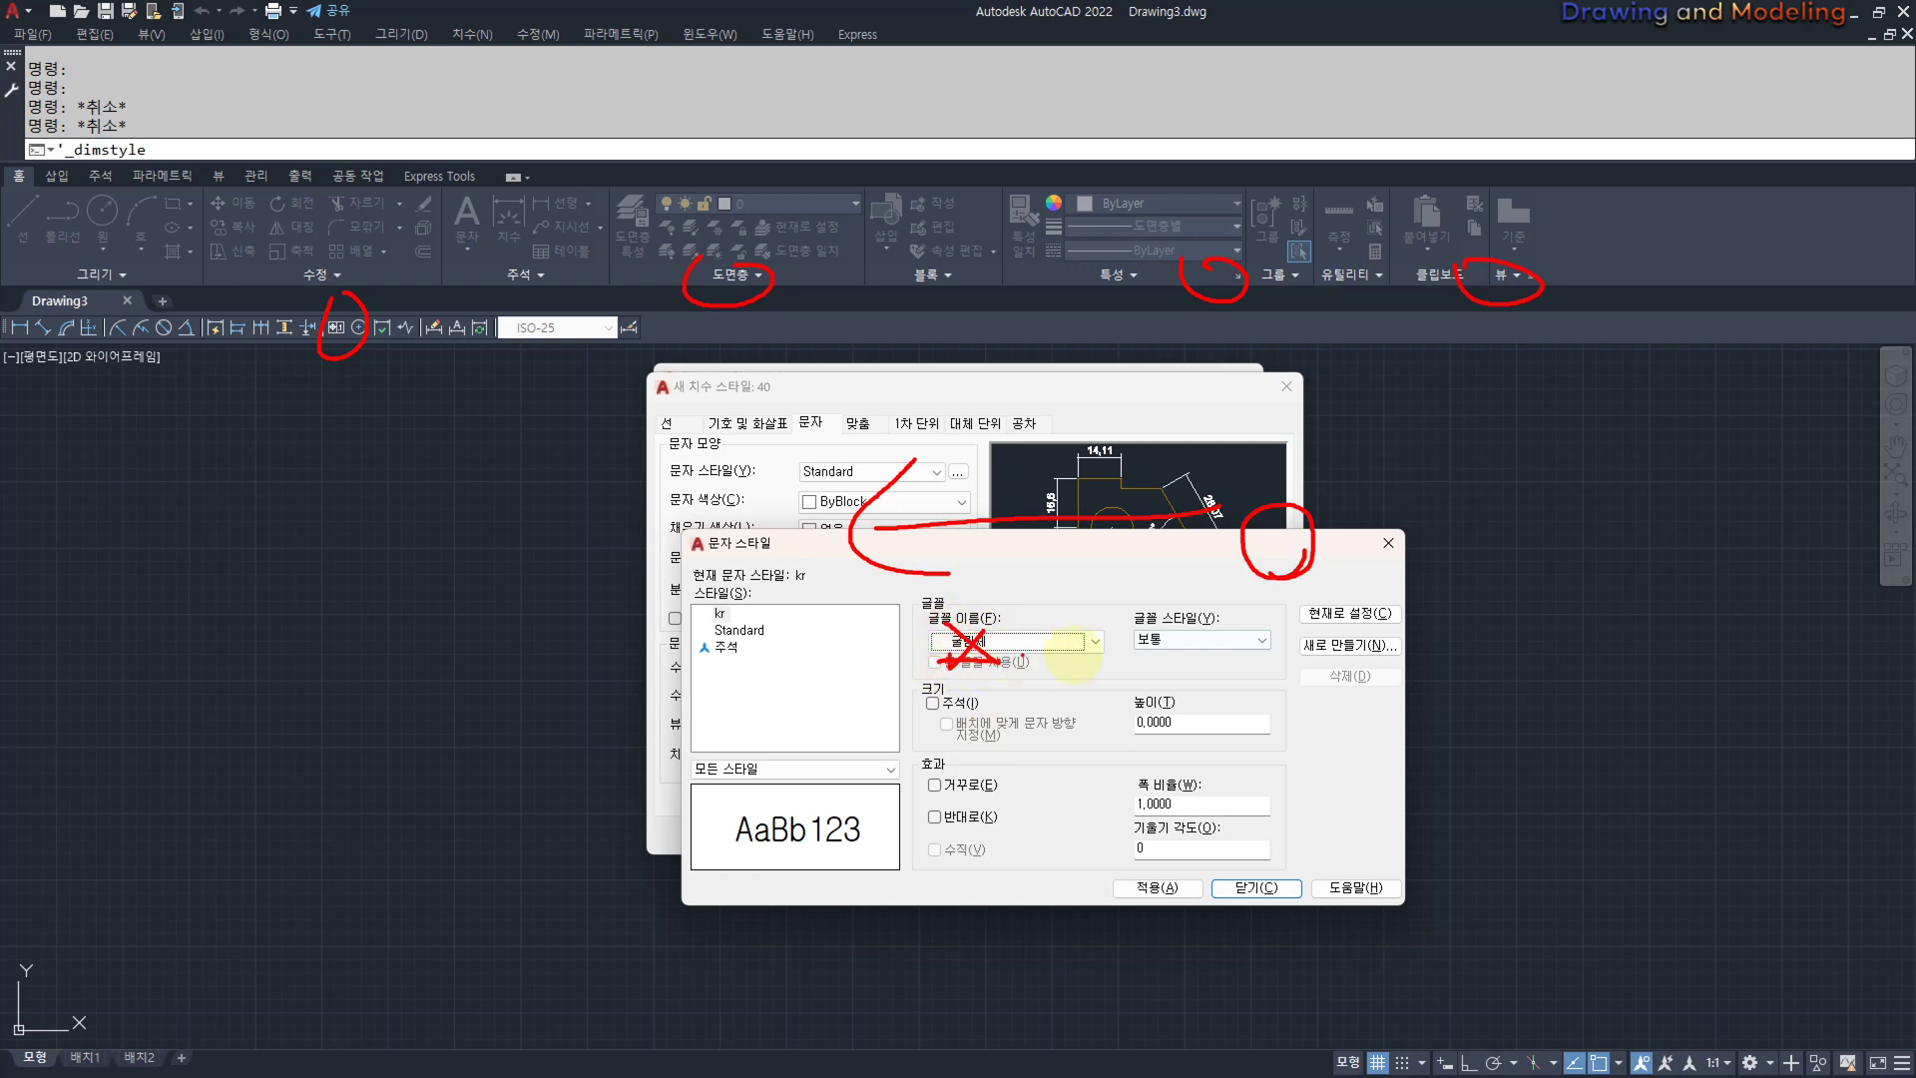
Switch the kr text style's font from 굴림체 back to 굴림.
left_click(1096, 641)
scroll(1028, 744, "up", 8)
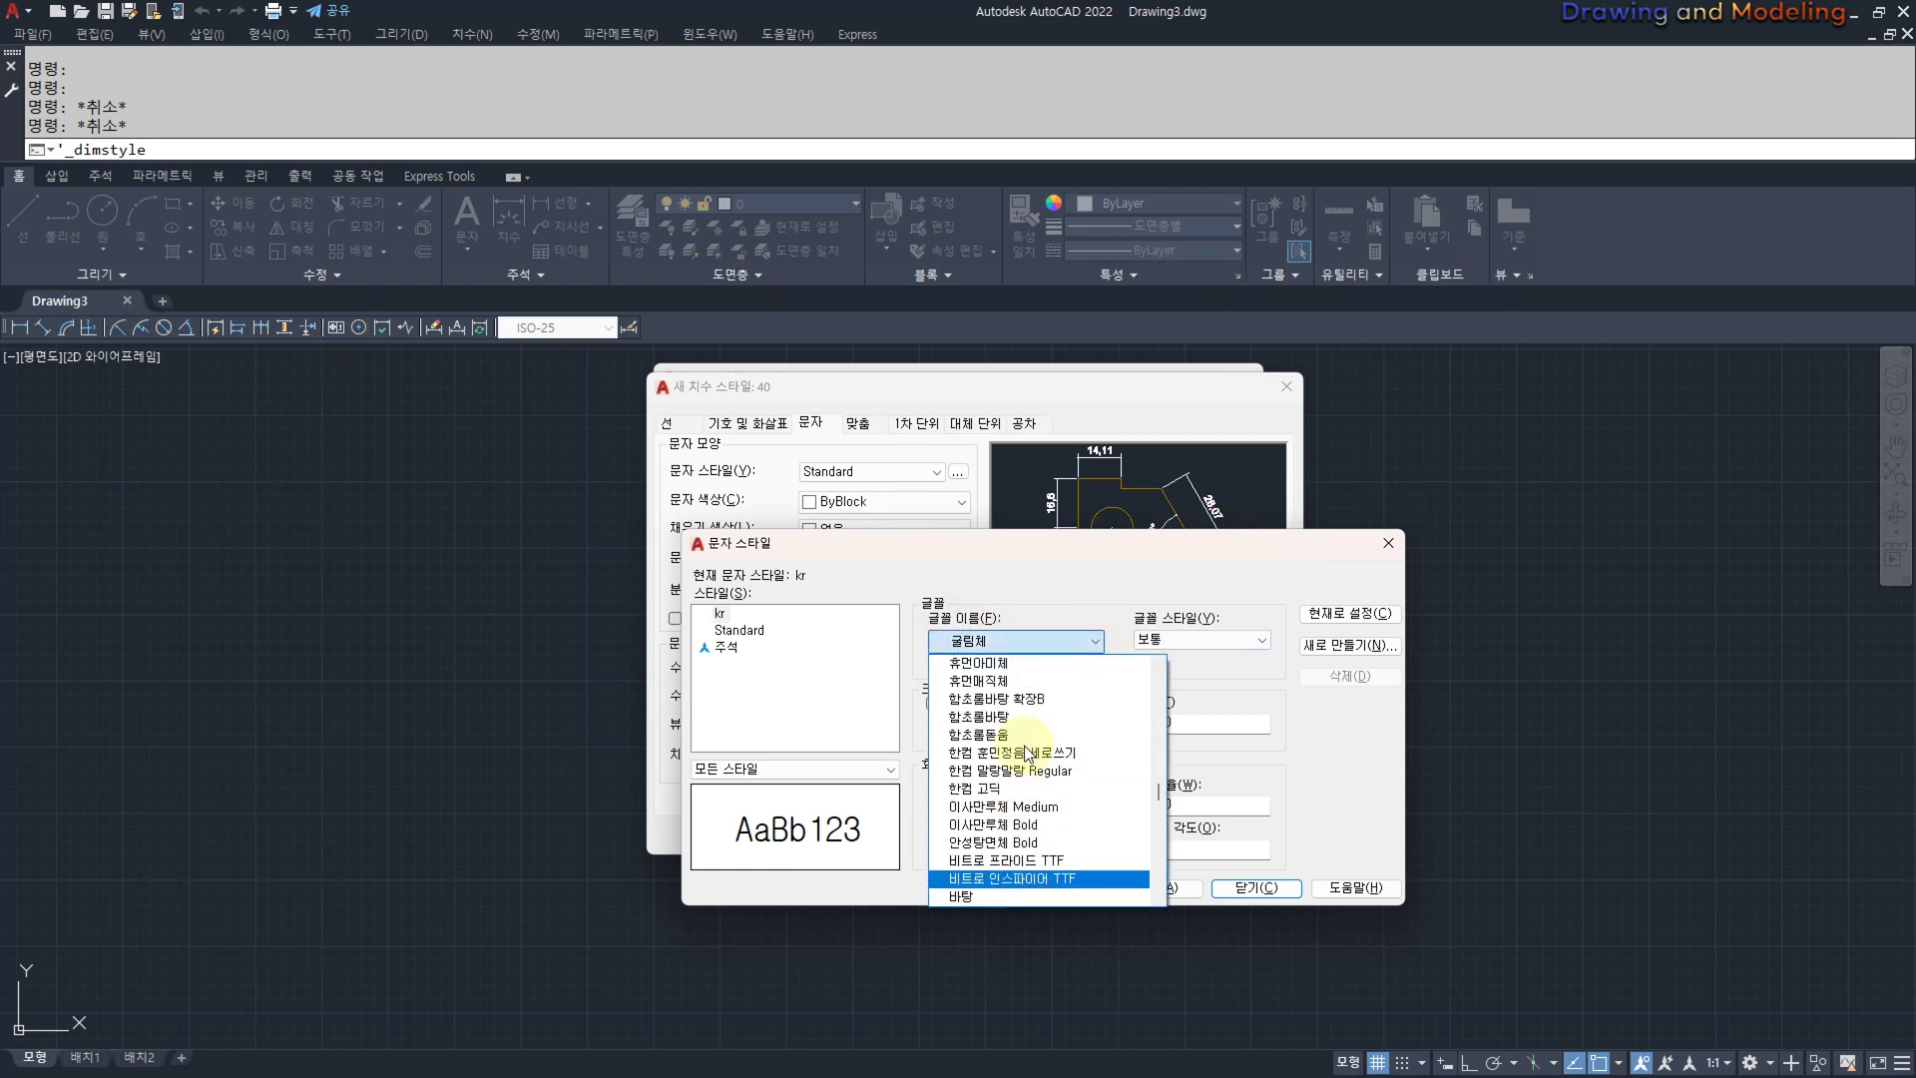
scroll(1033, 757, "up", 6)
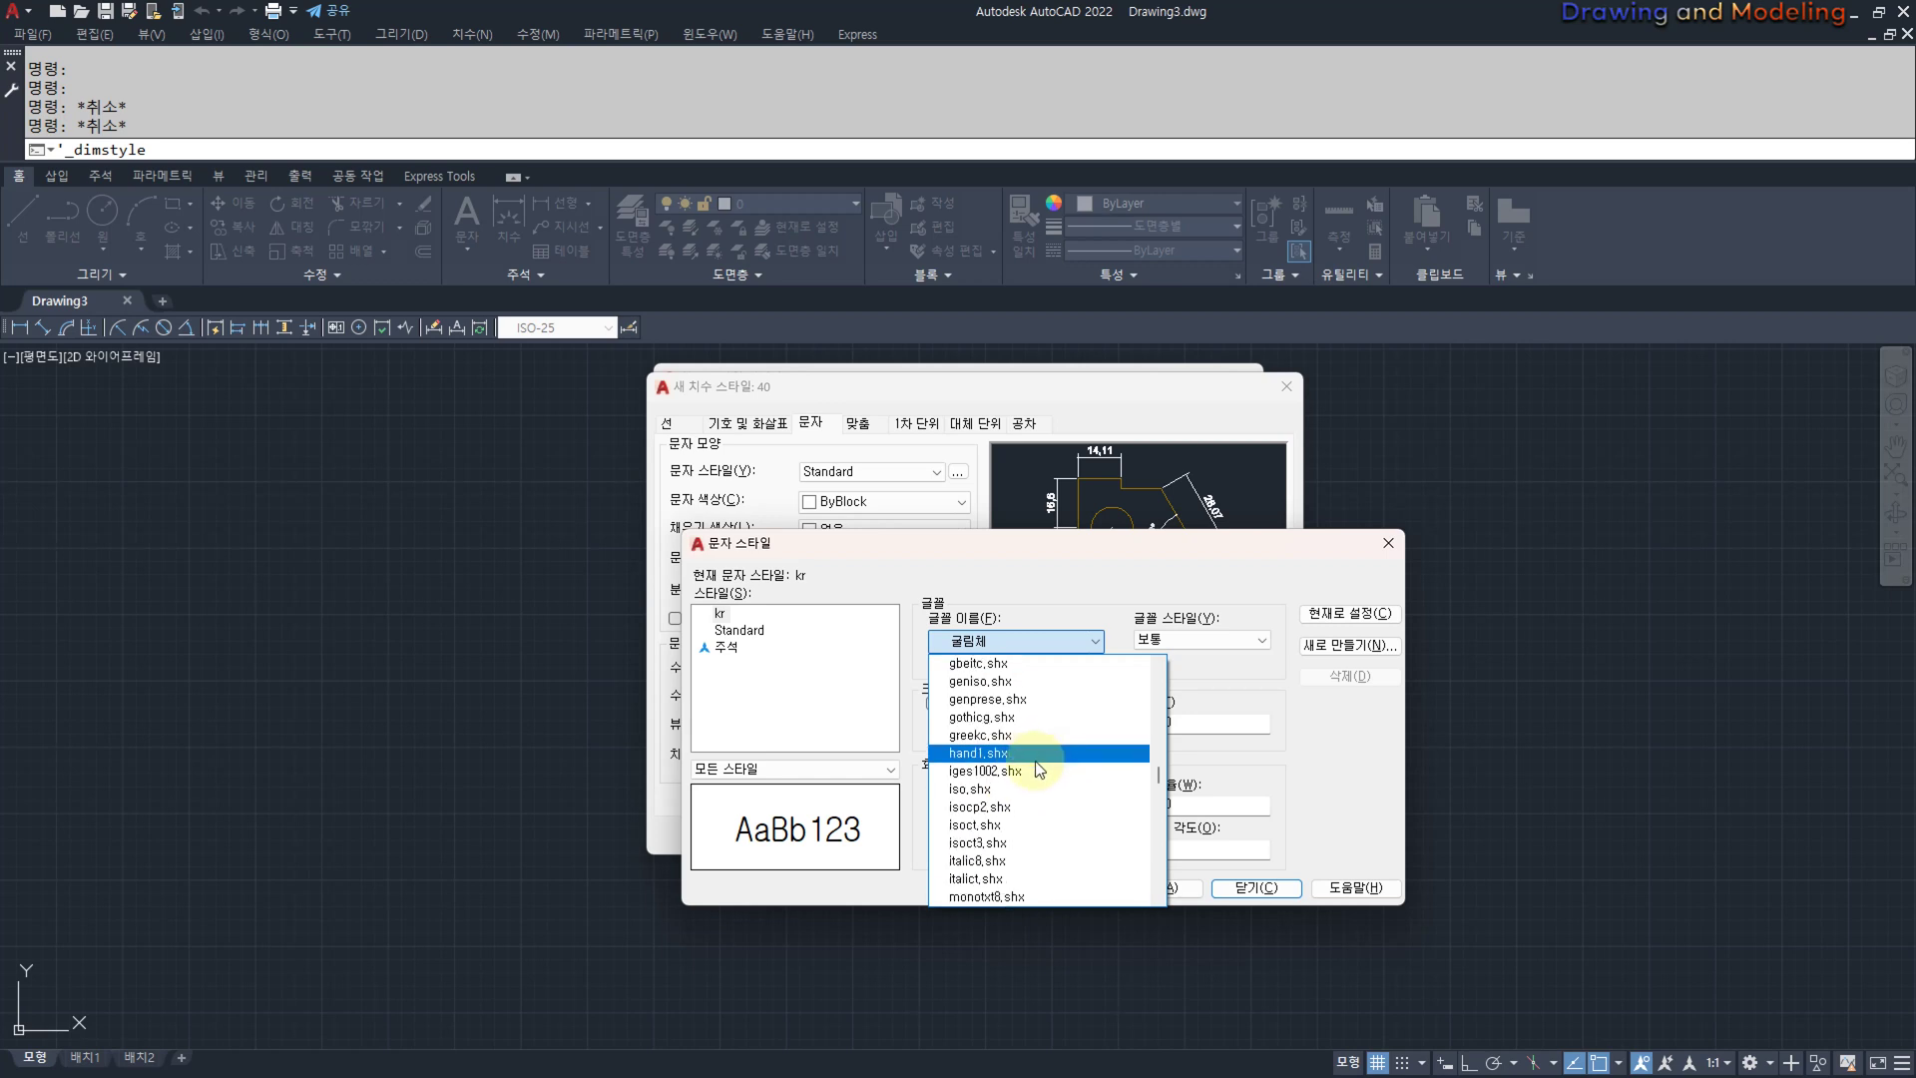
scroll(1042, 750, "up", 5)
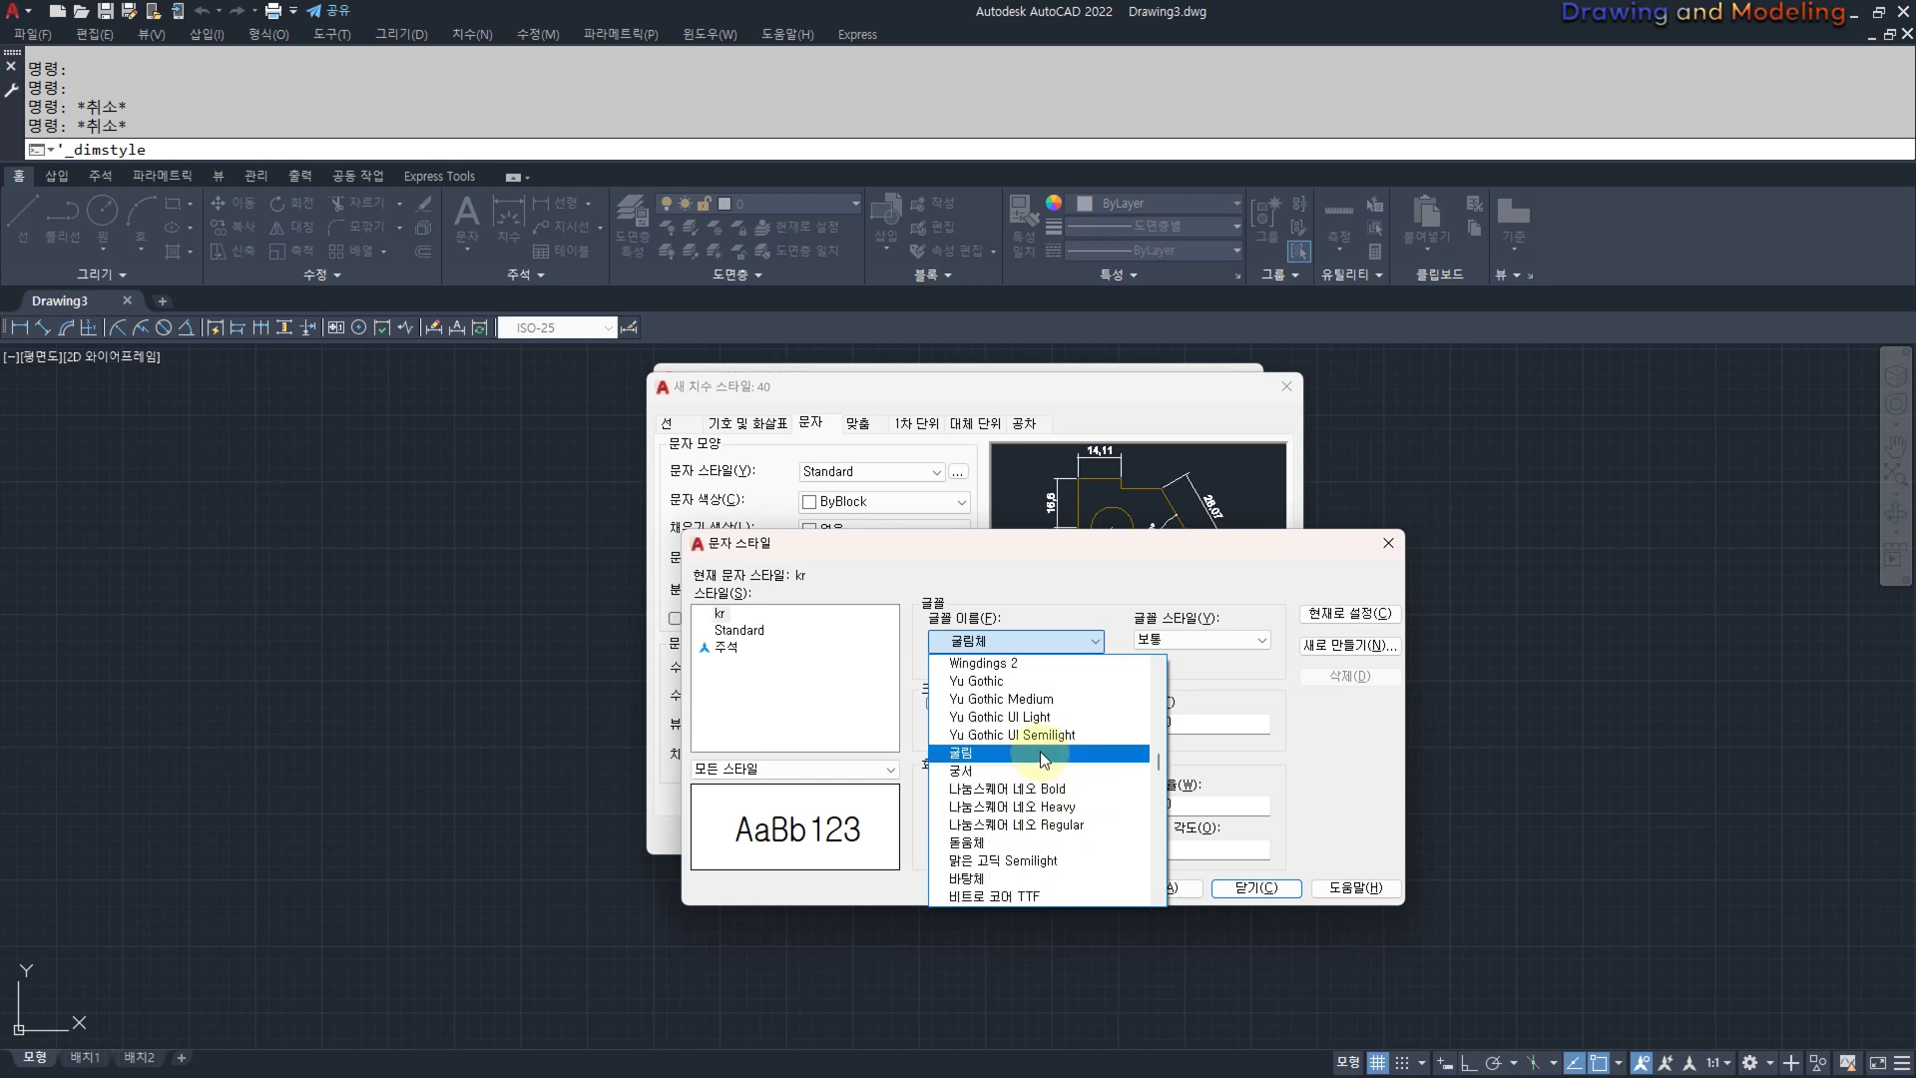
left_click(1039, 747)
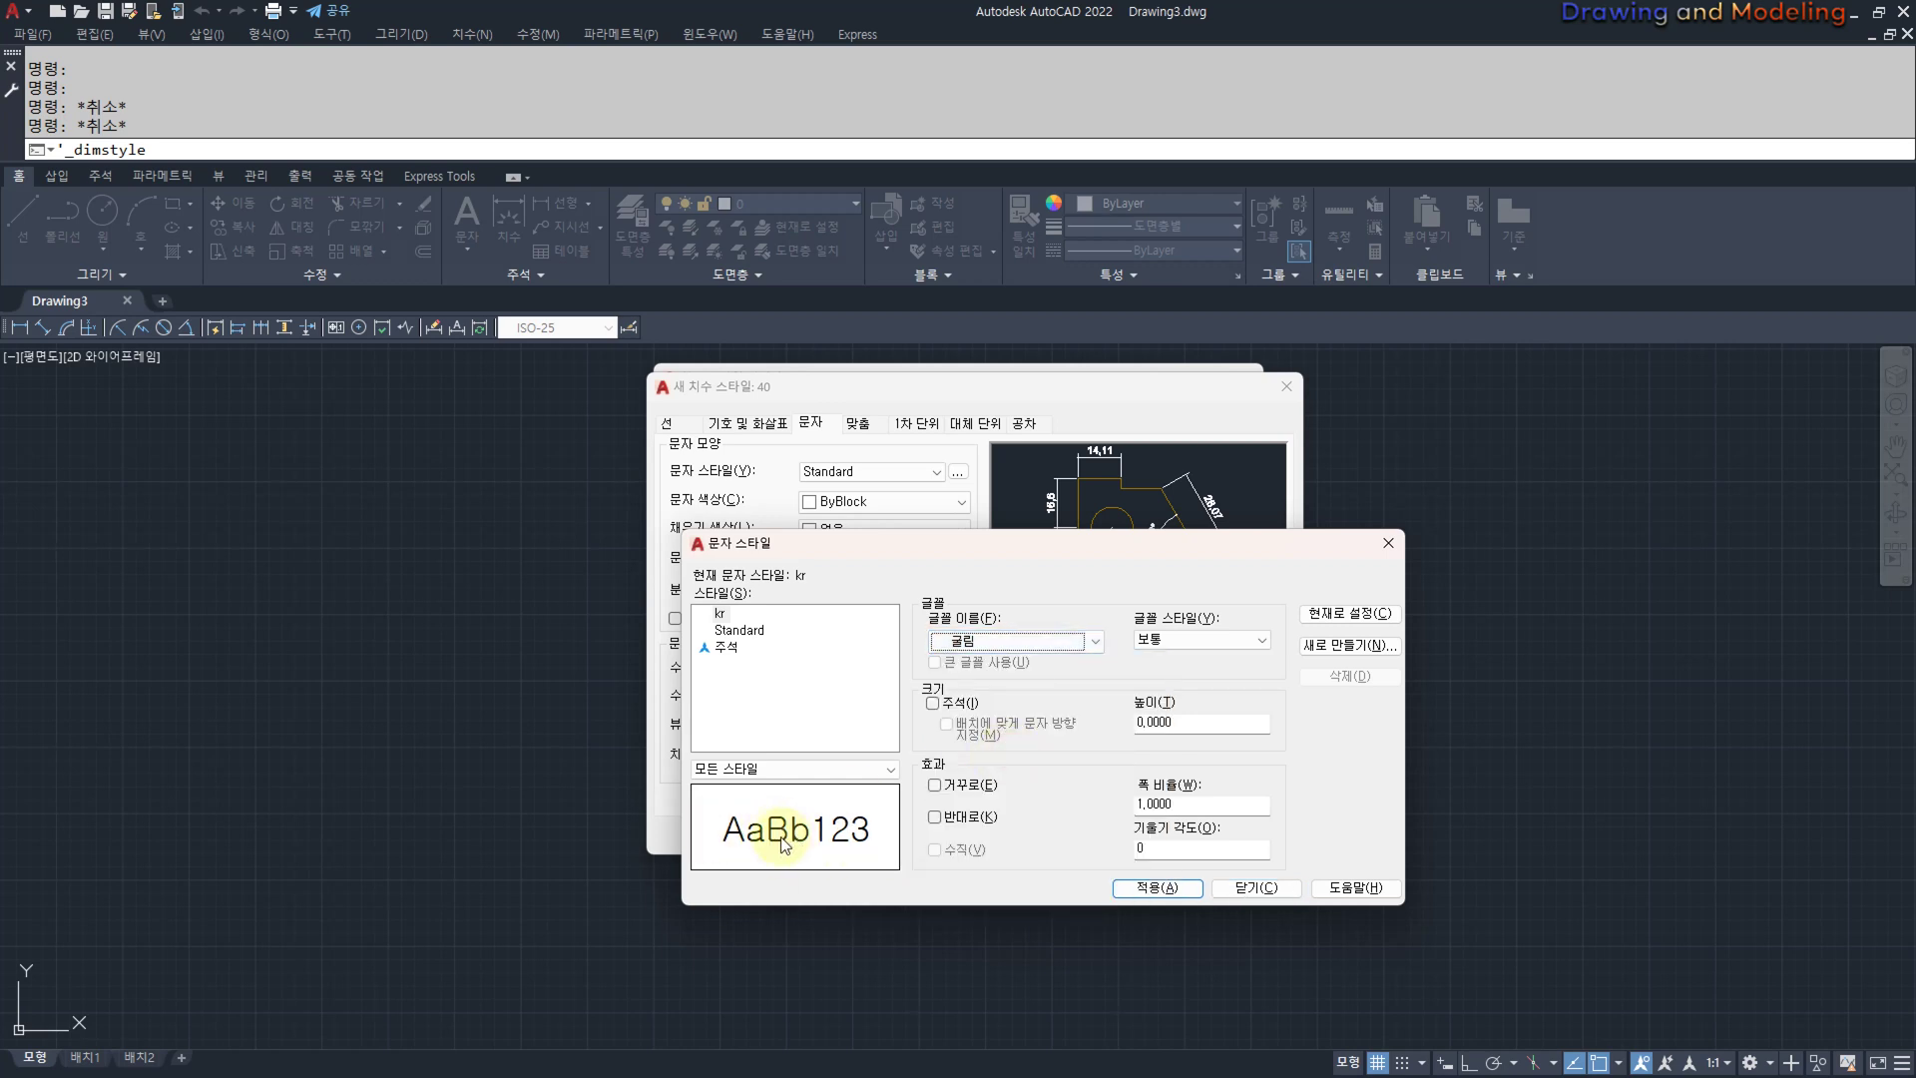
mouse_move(716, 850)
left_mouse_down()
mouse_move(847, 845)
mouse_move(703, 851)
mouse_move(755, 851)
left_mouse_up()
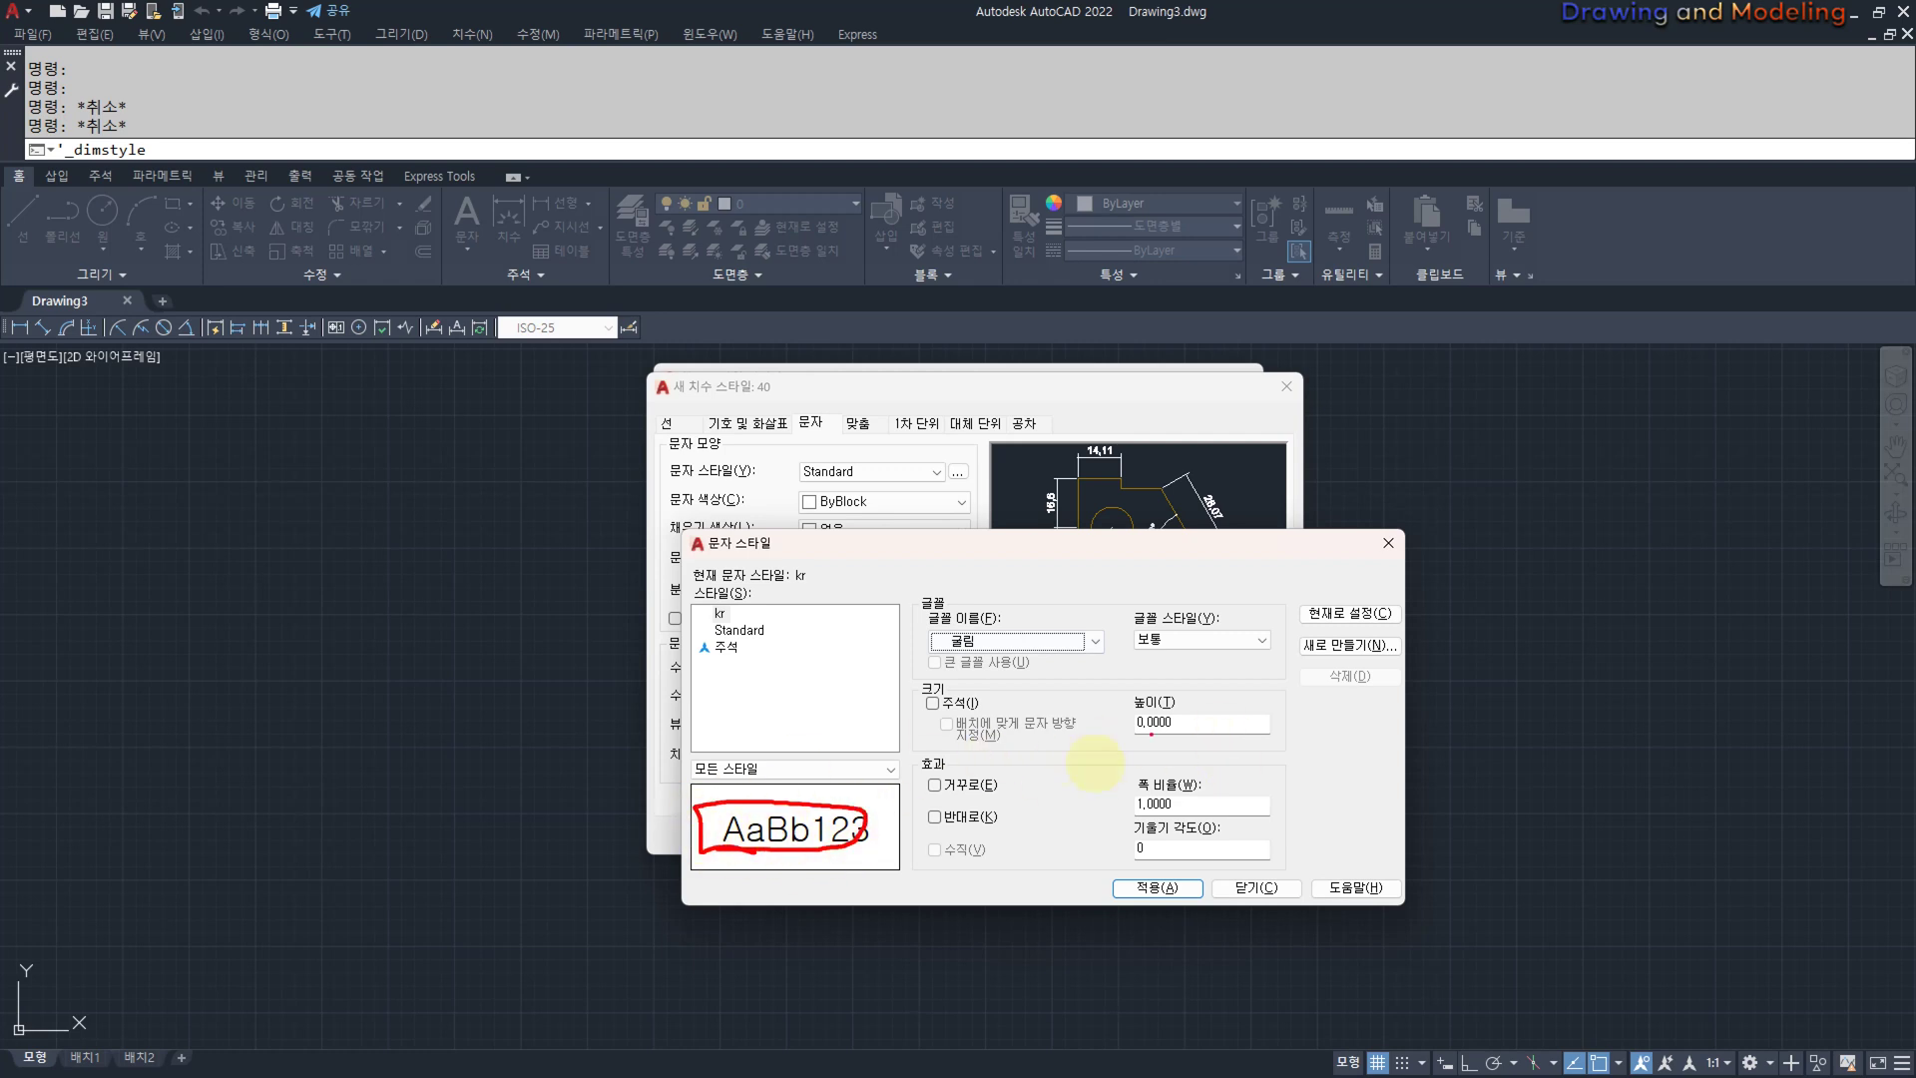
Try a width factor (폭 비율) of 0.9 for the kr text style.
key("Escape")
key("ctrl+2")
left_click_drag(1137, 792, 1092, 811)
key("Escape")
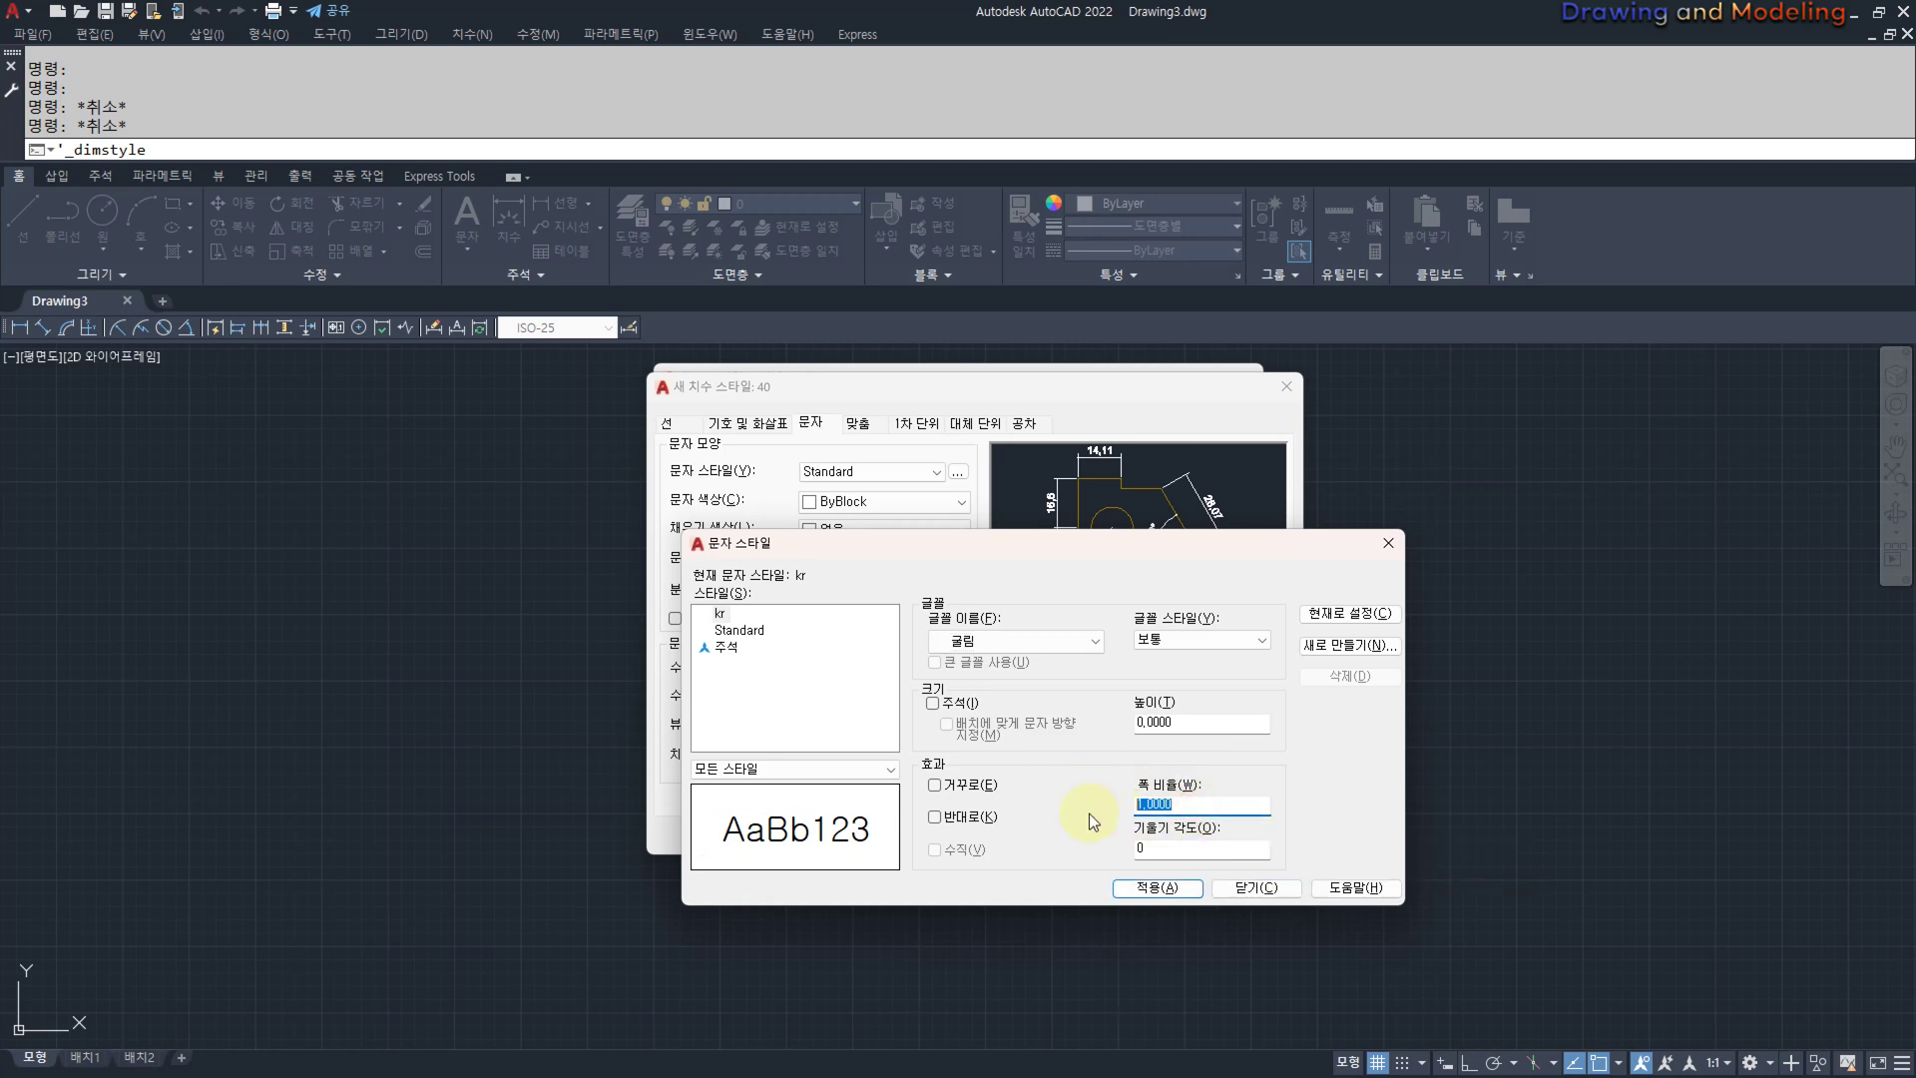
type("0.9")
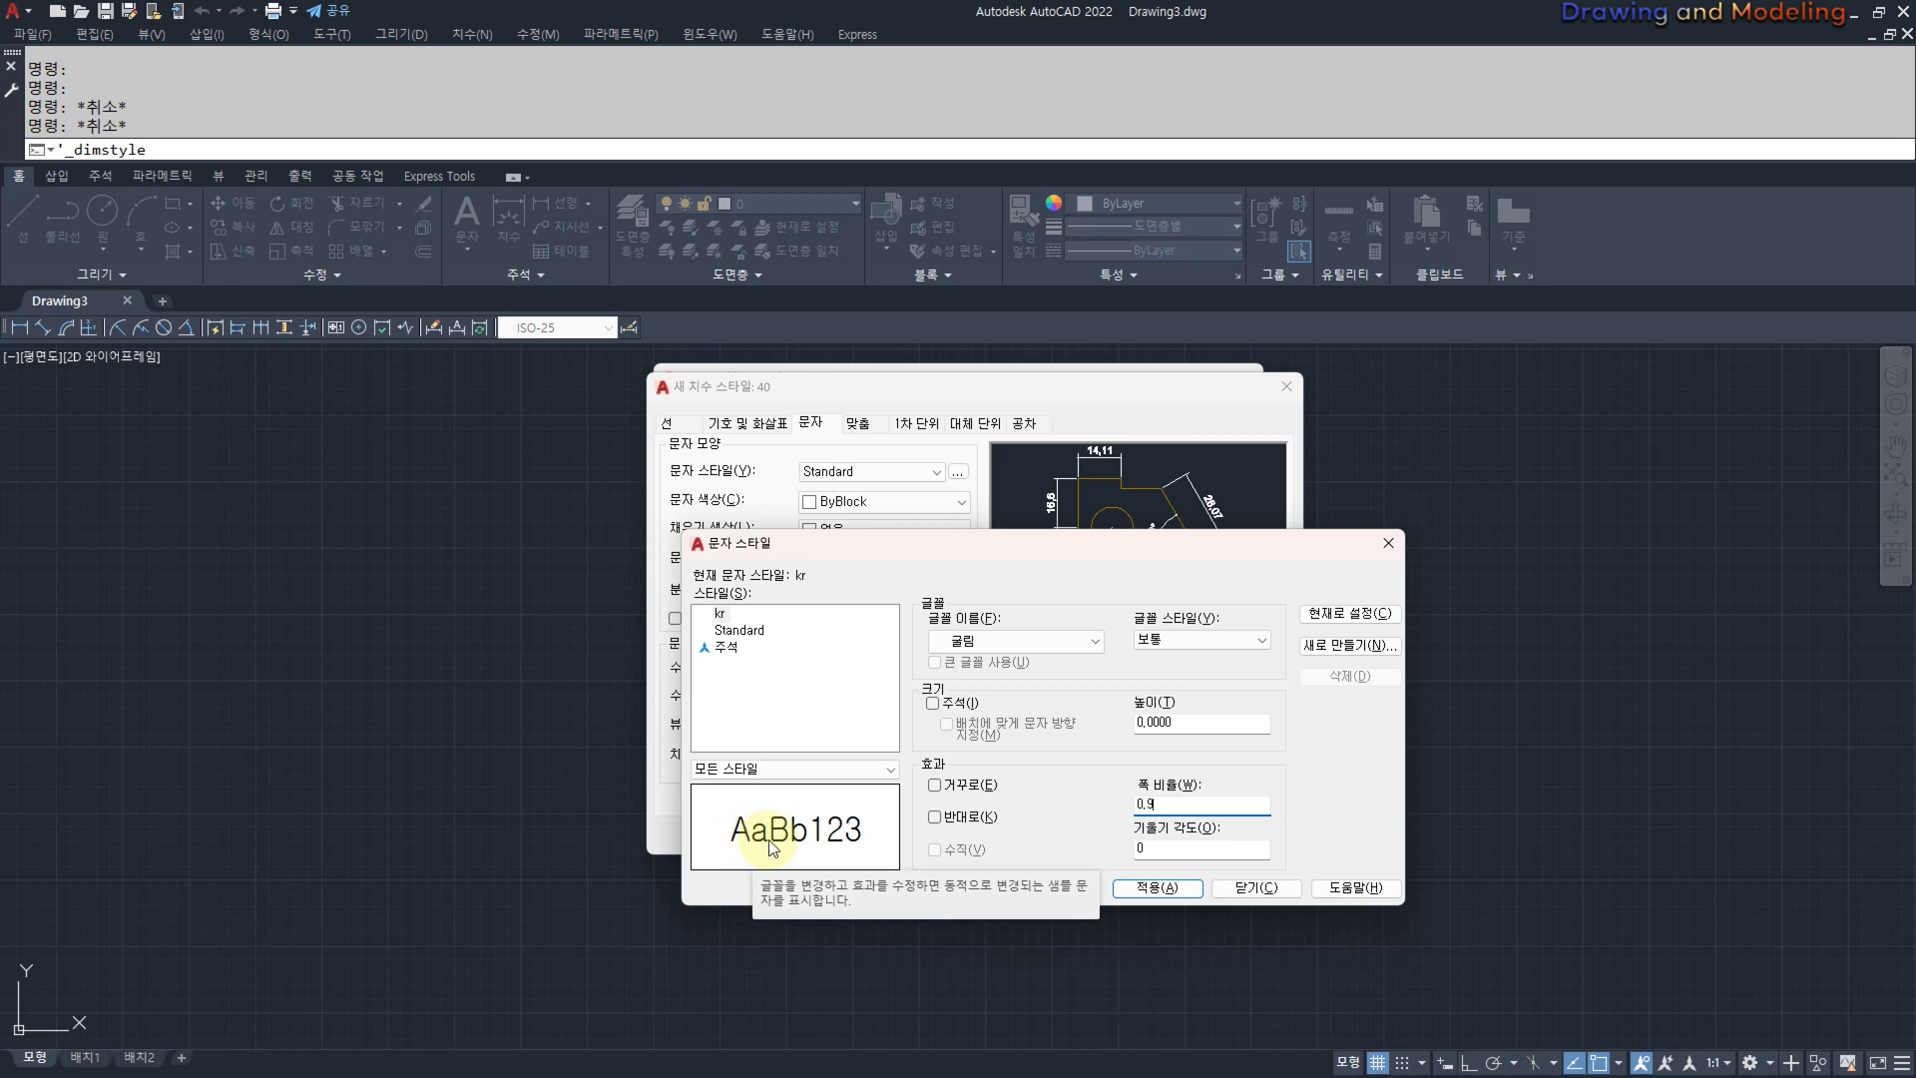
Set the kr text style's width factor back to 1 and apply the style changes.
left_click(1165, 803)
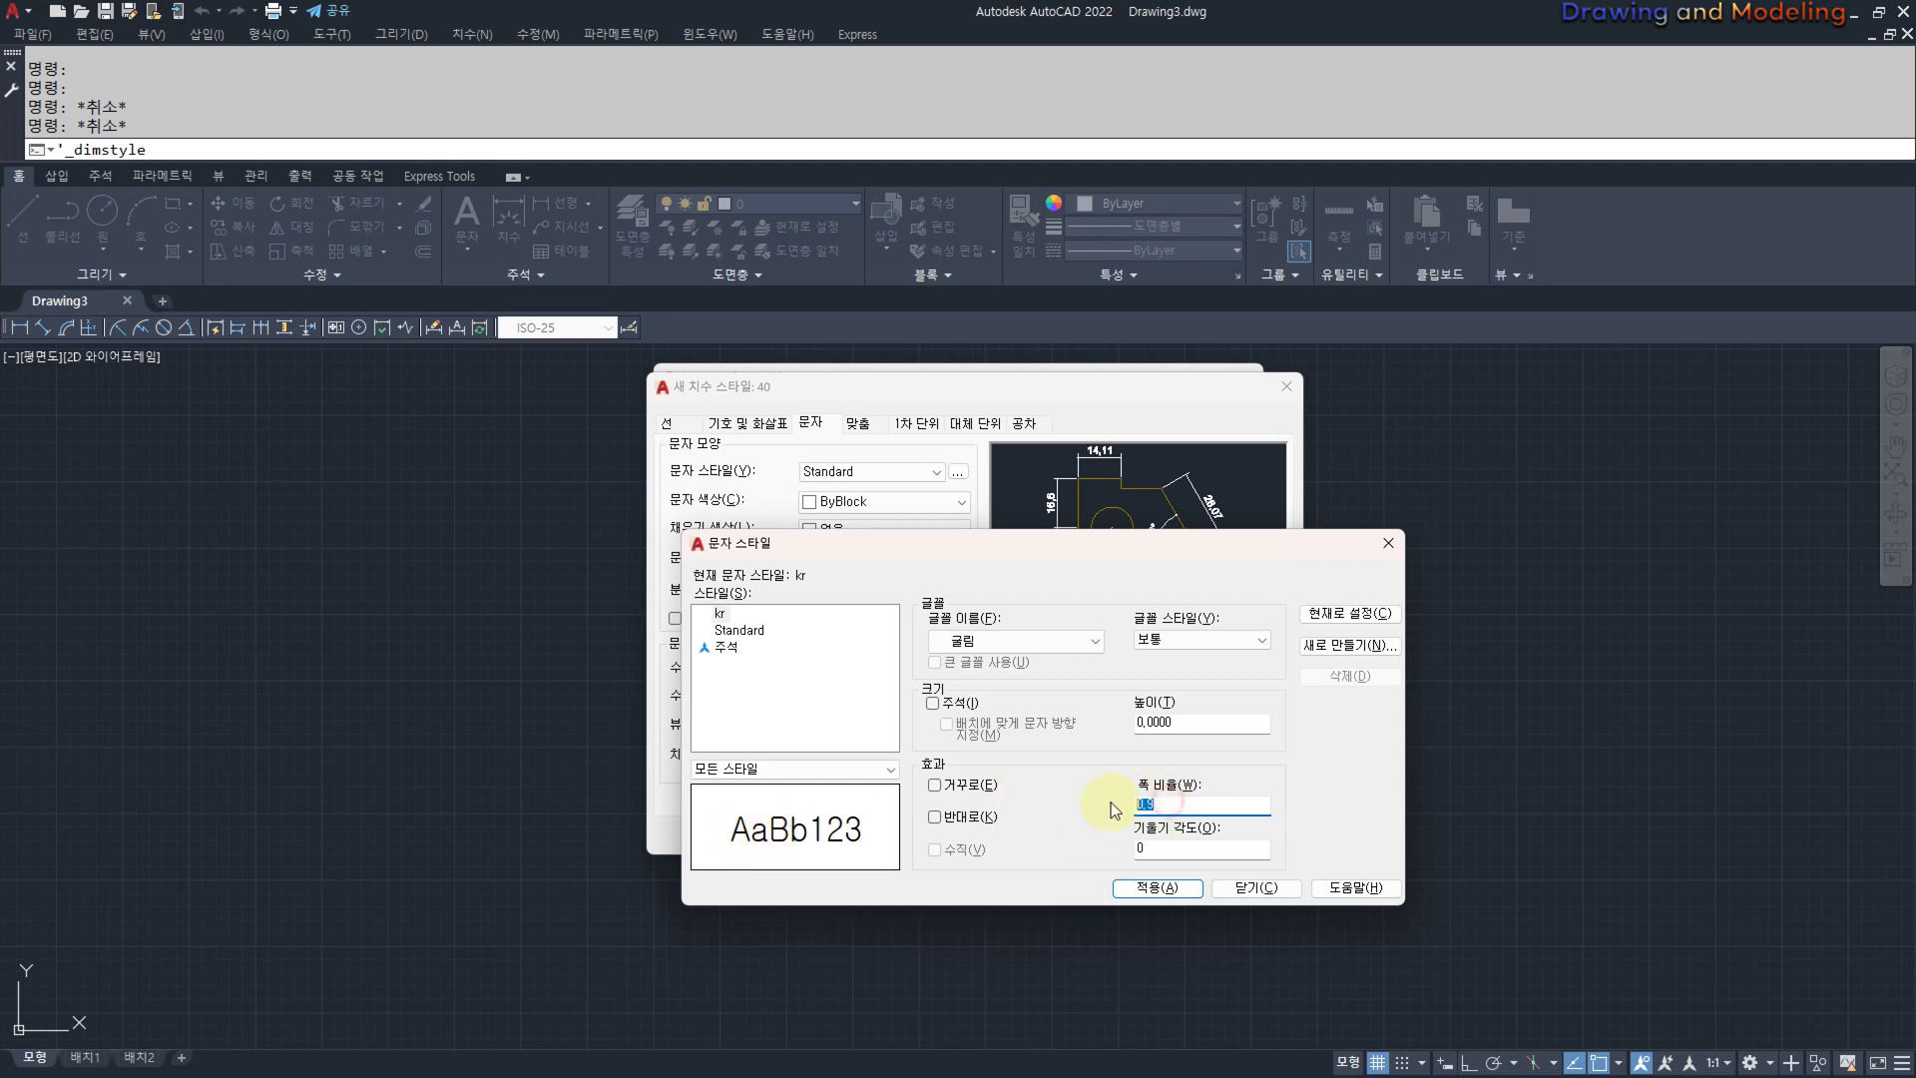
type("1")
key("Tab")
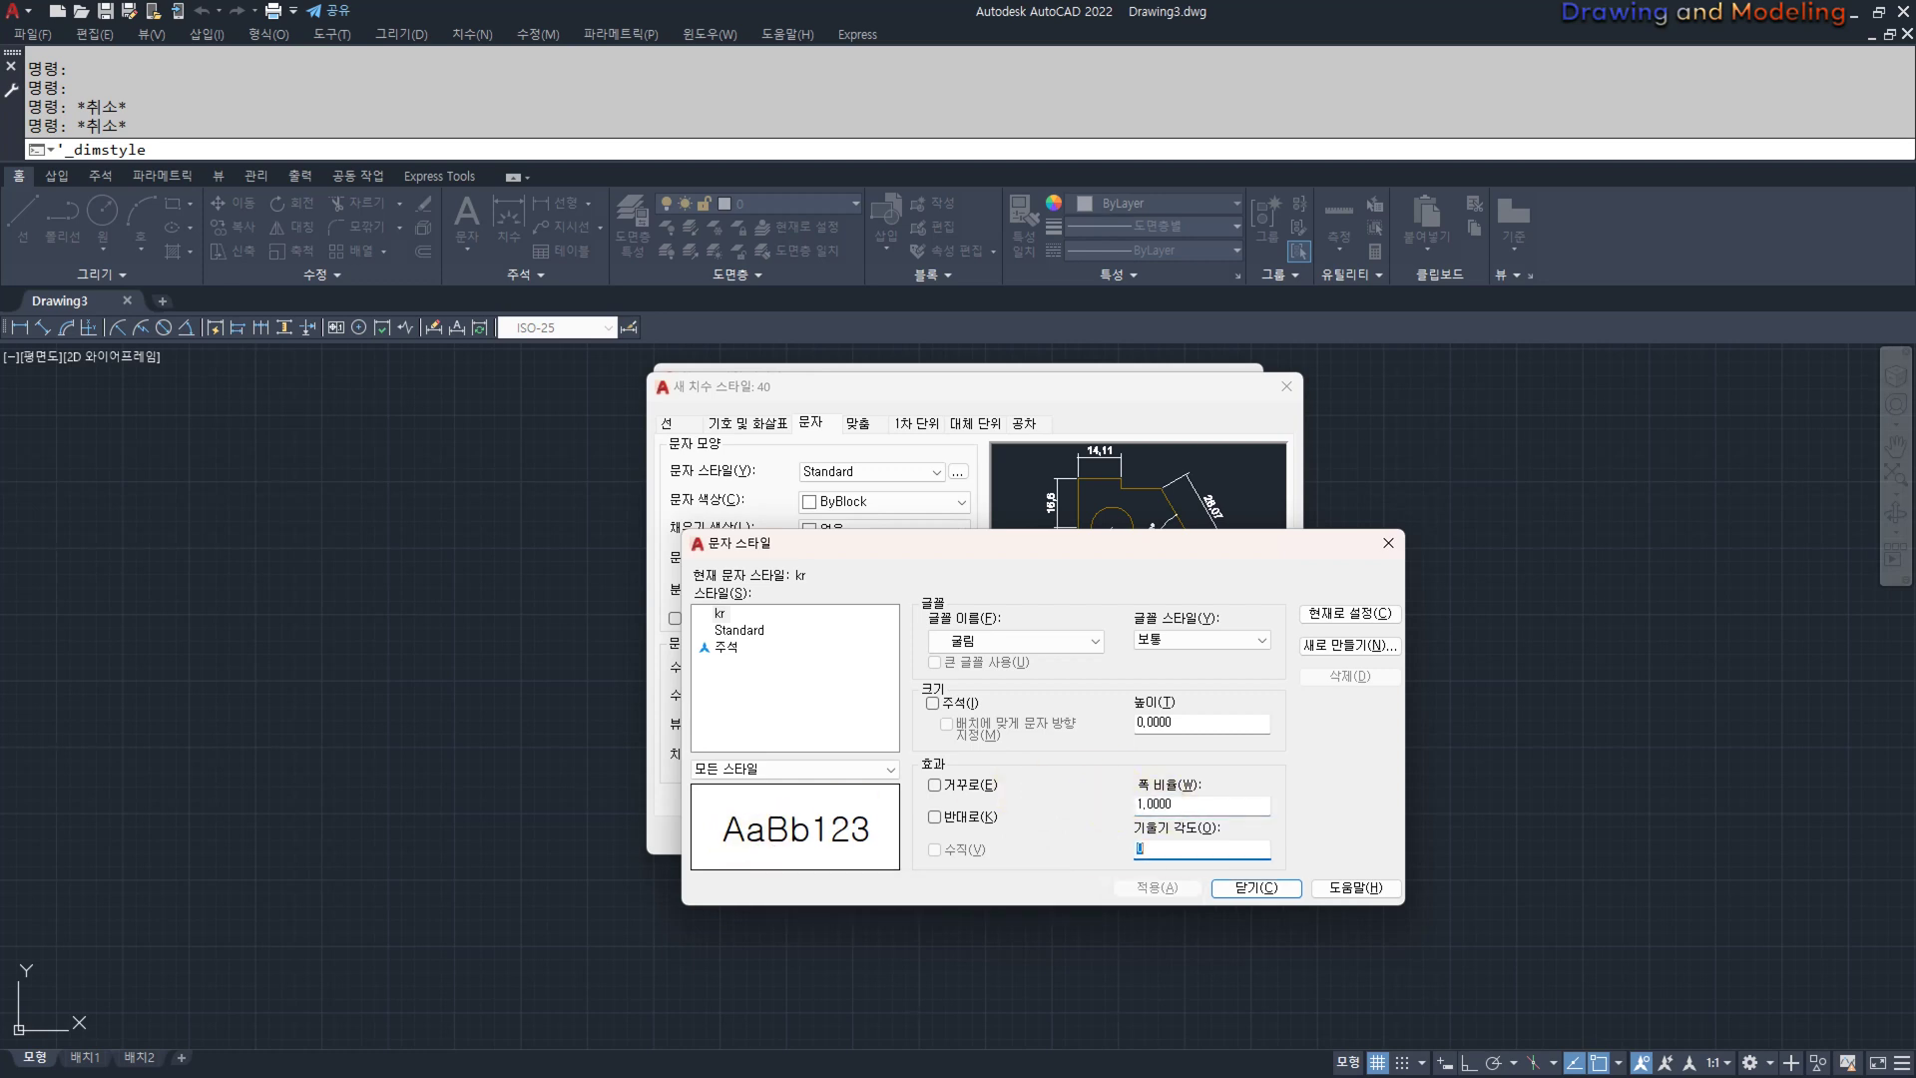
left_click(1013, 737)
mouse_move(919, 700)
left_mouse_down()
mouse_move(954, 696)
mouse_move(938, 698)
left_mouse_up()
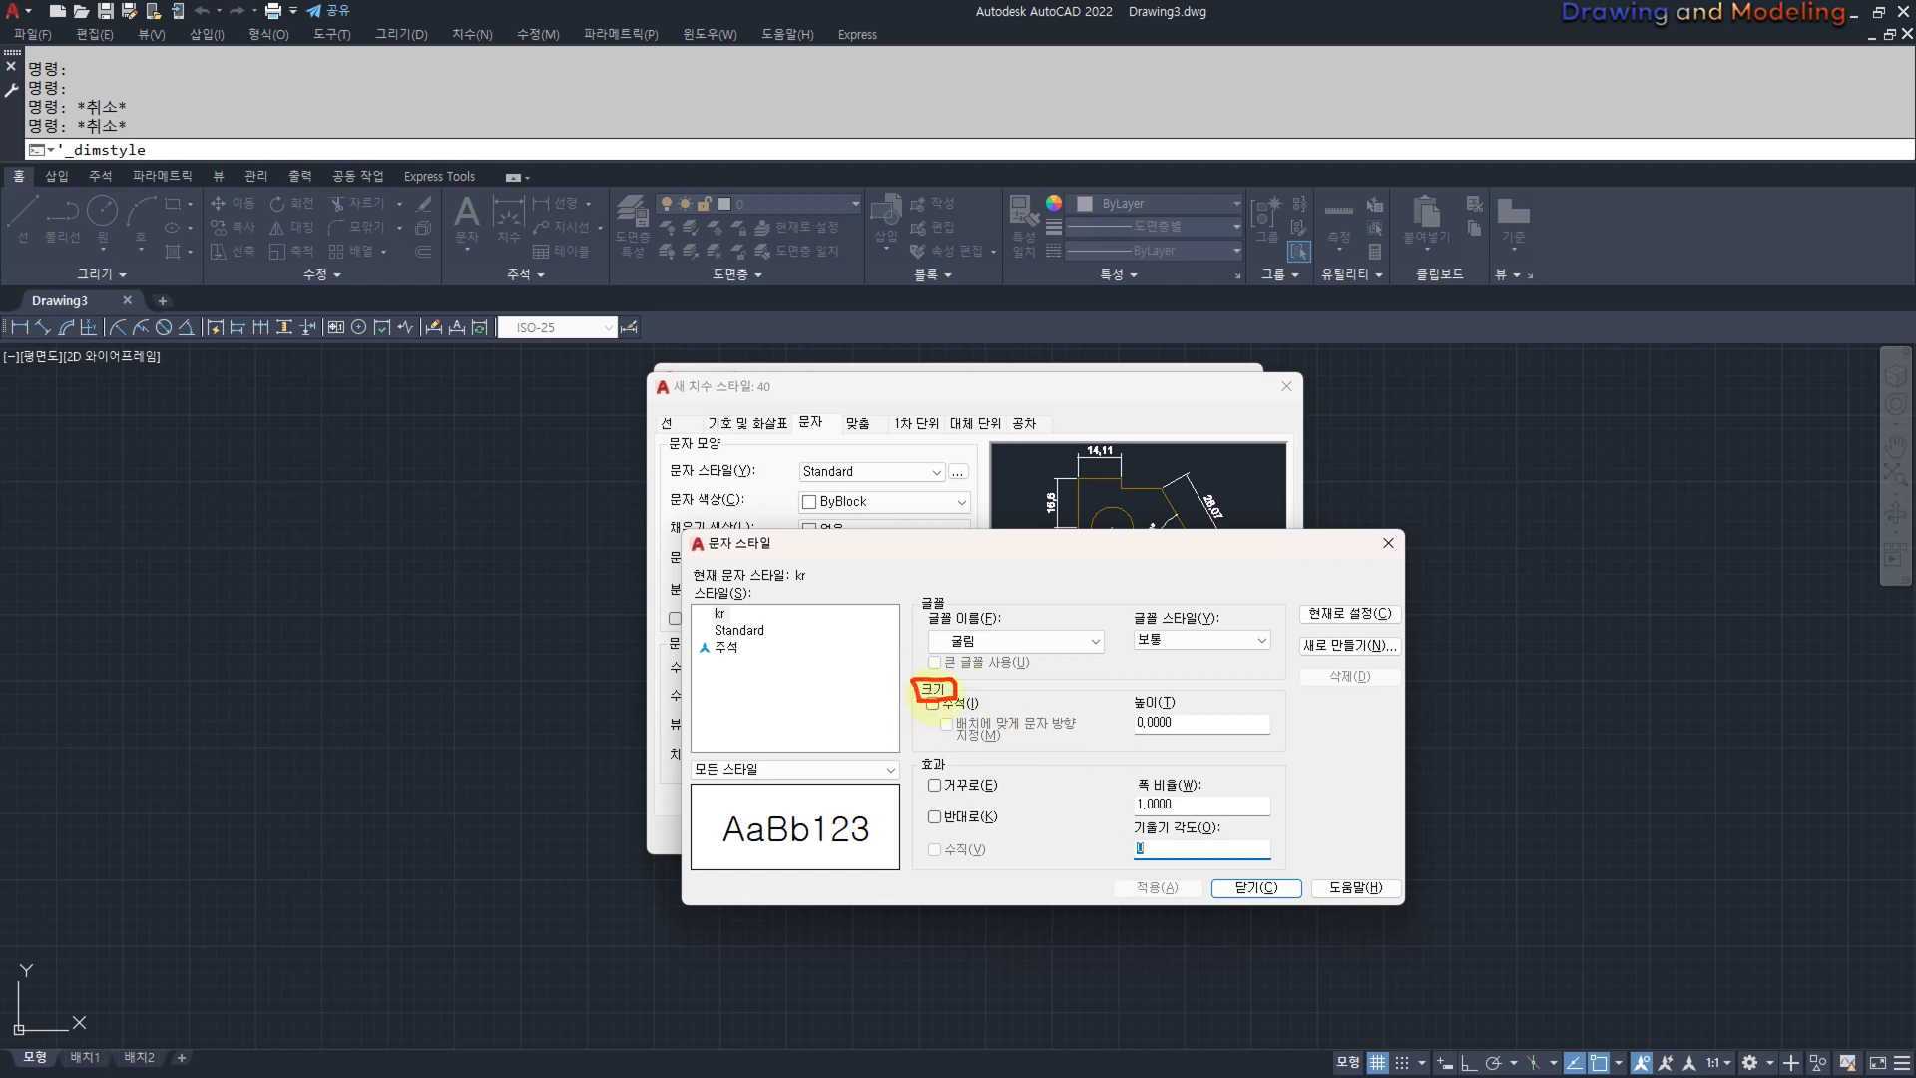
mouse_move(1145, 734)
left_mouse_down()
mouse_move(1190, 712)
mouse_move(1118, 721)
mouse_move(1150, 736)
mouse_move(1136, 748)
mouse_move(1189, 748)
left_mouse_up()
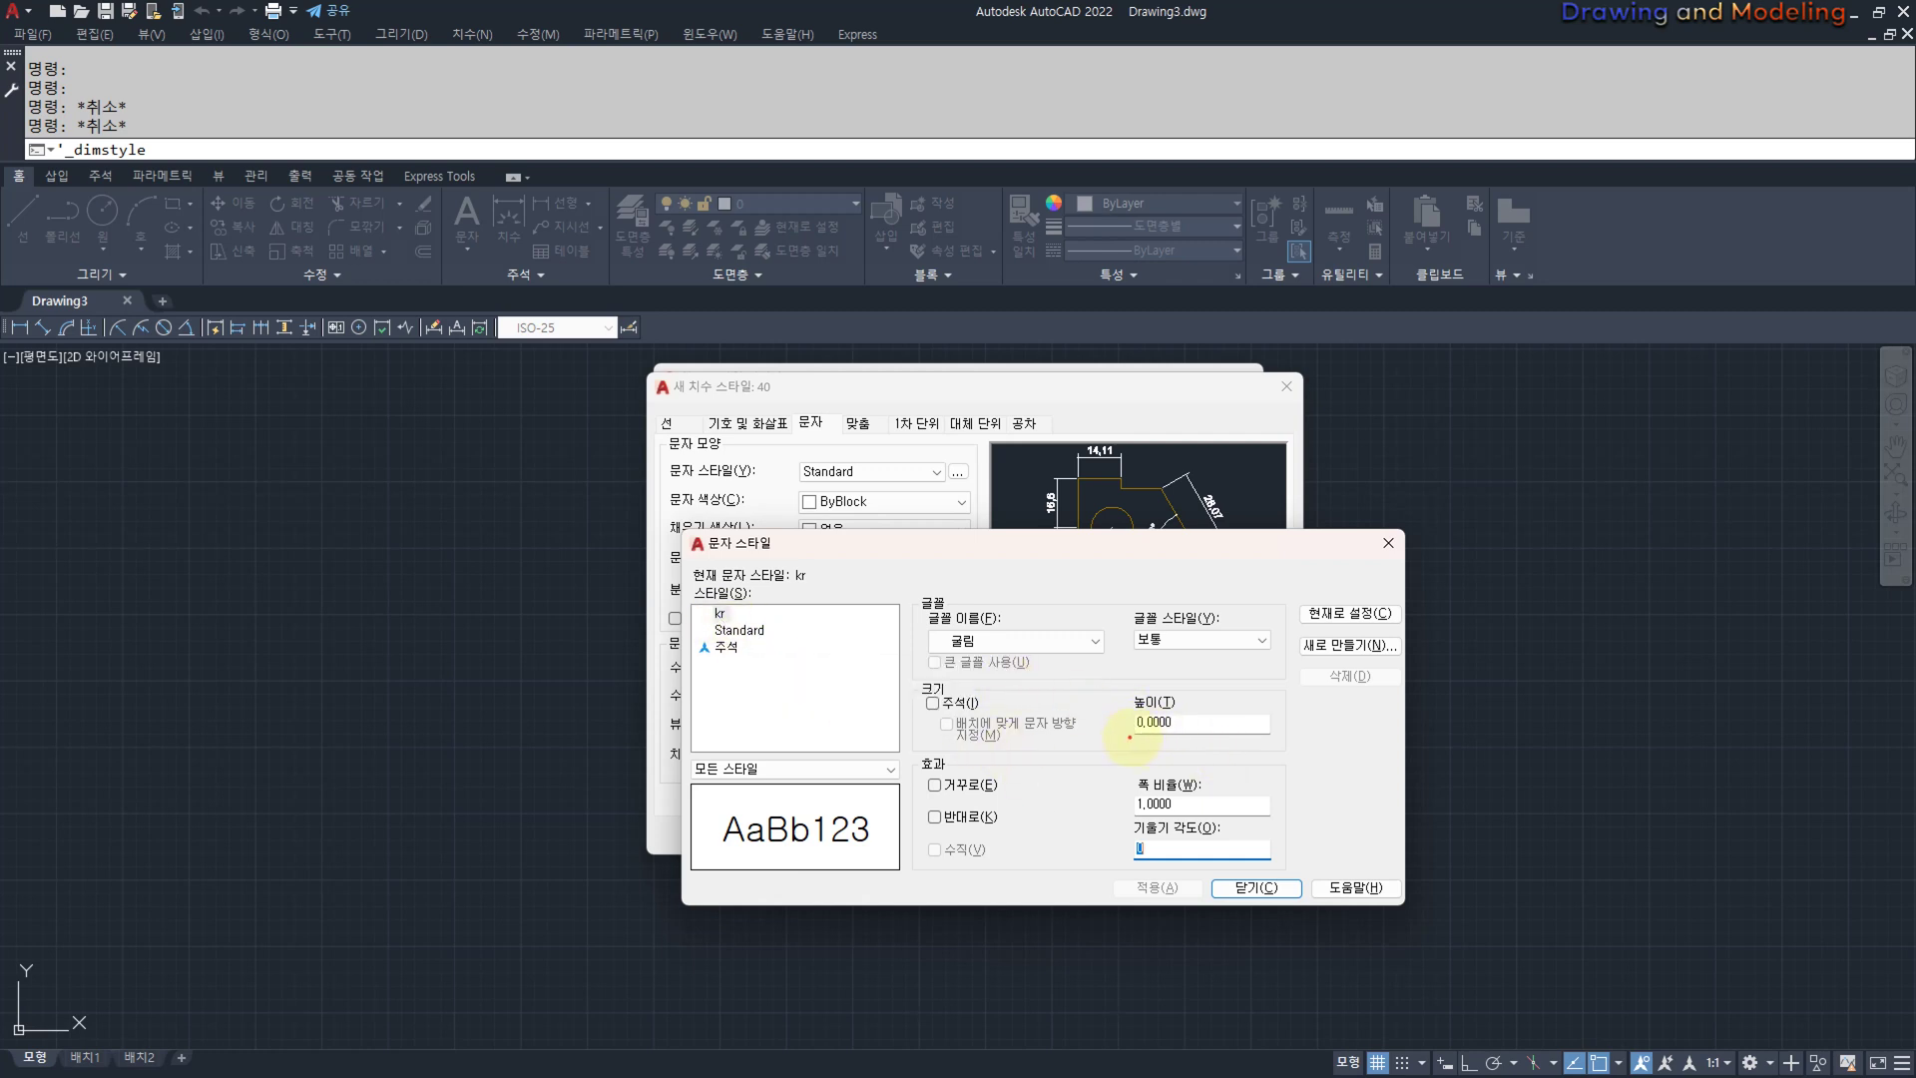
mouse_move(1129, 736)
left_mouse_down()
mouse_move(1190, 739)
mouse_move(1125, 704)
mouse_move(1147, 741)
left_mouse_up()
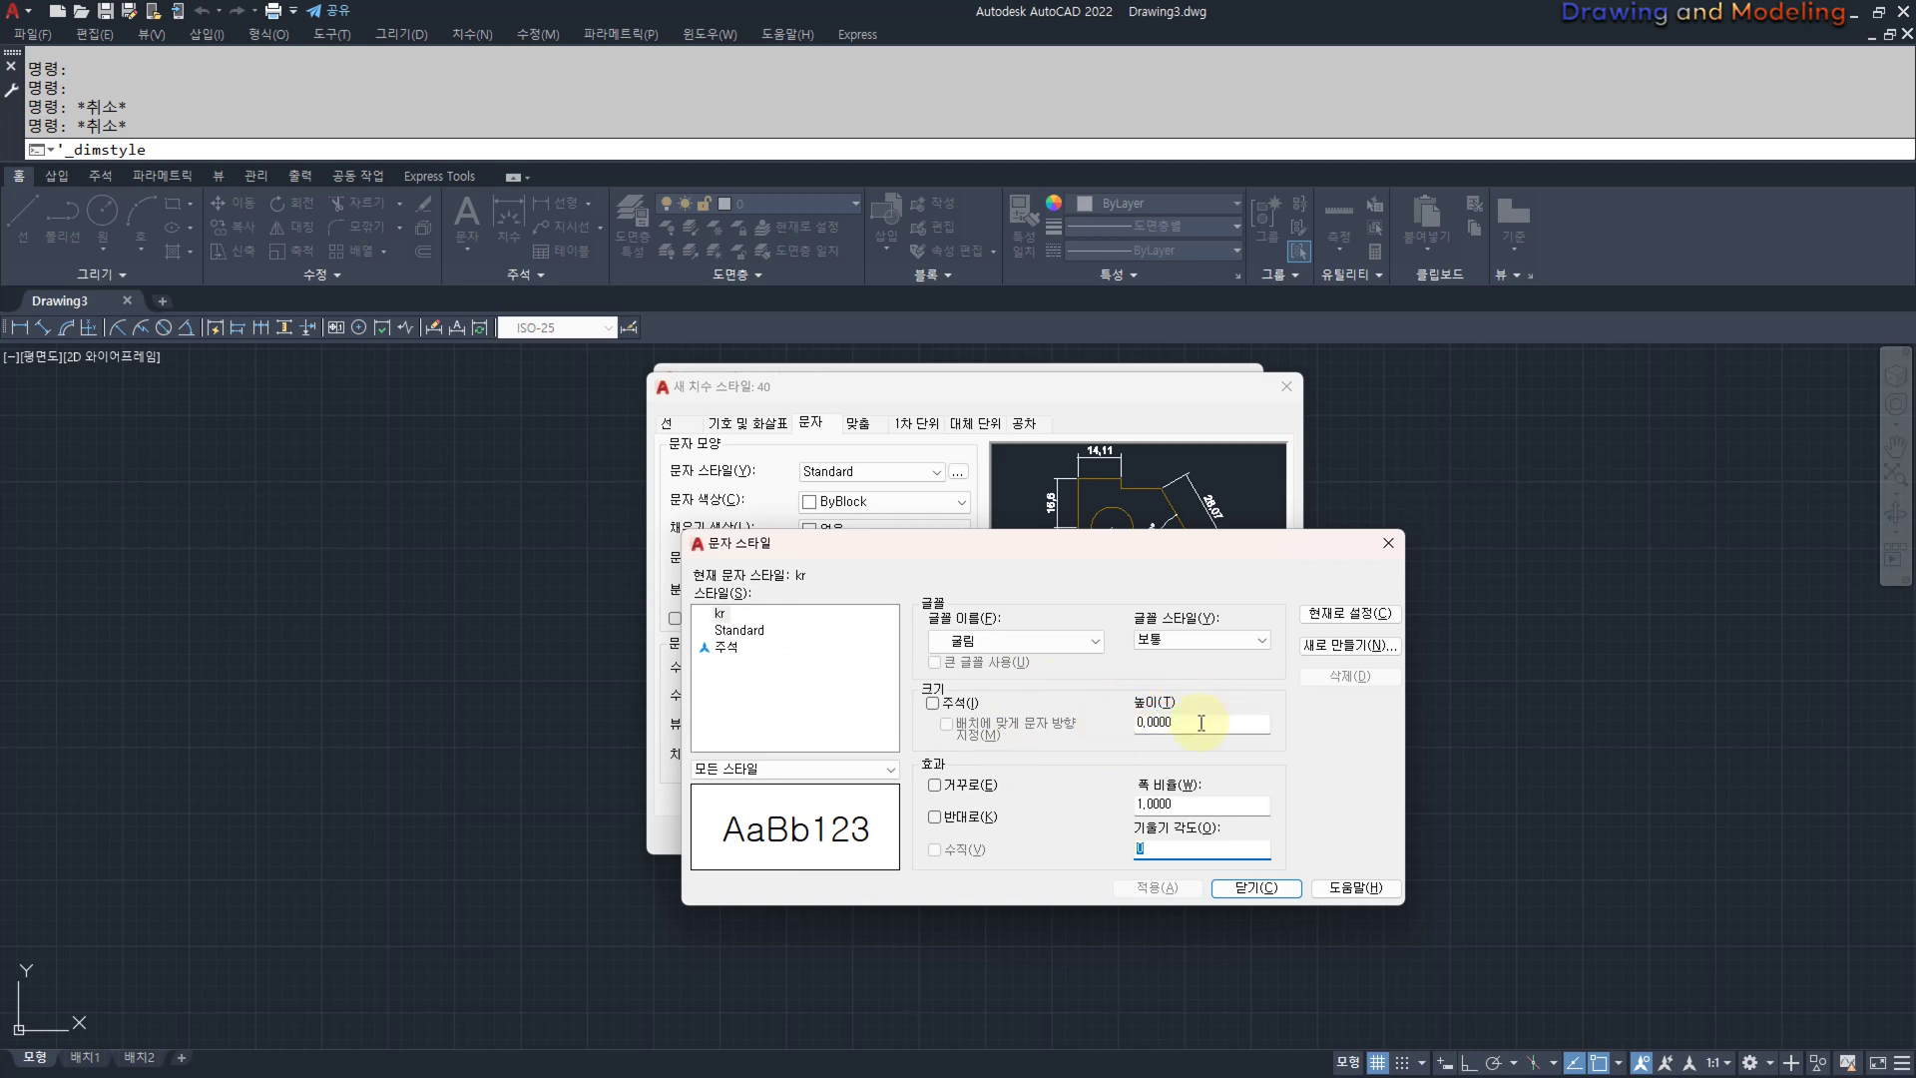
Close the text style editor and set the dimension text color of style 40 to white (흰색).
left_click(1238, 889)
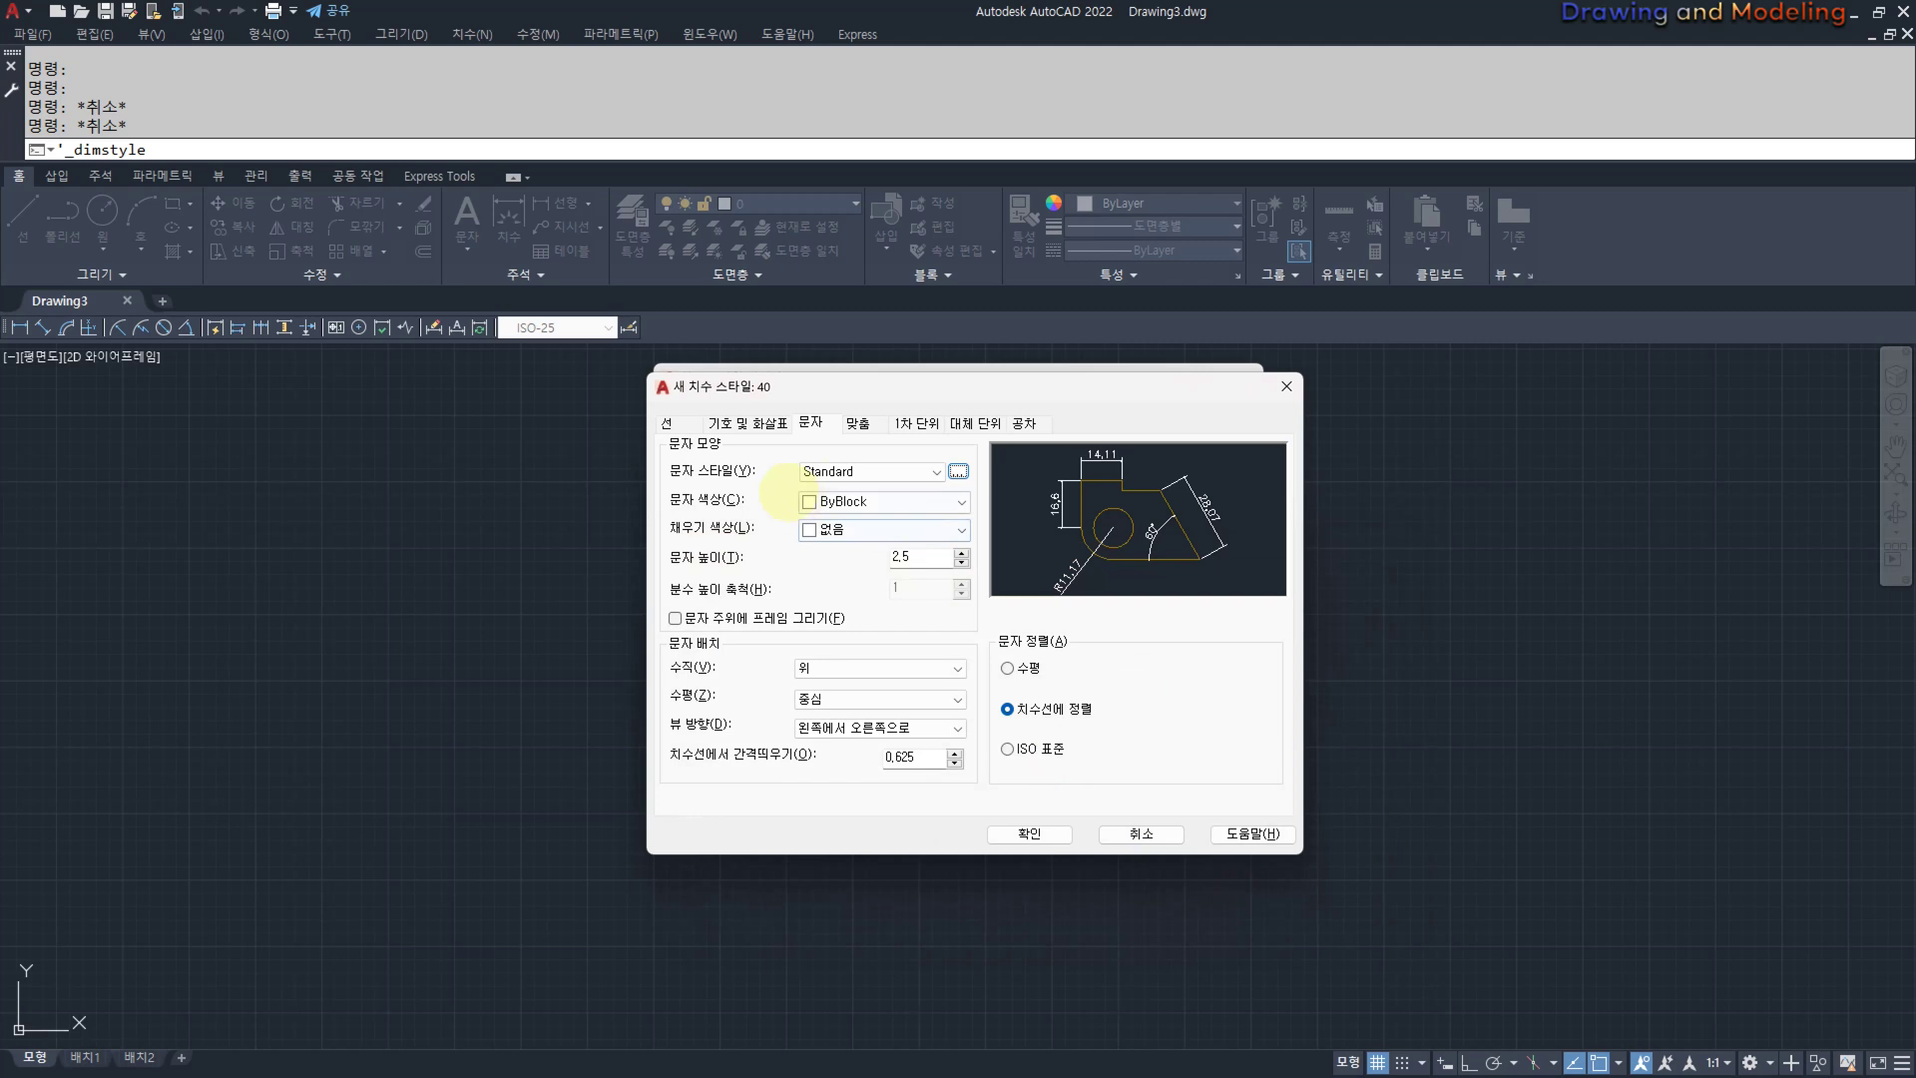
left_click_drag(804, 482, 848, 480)
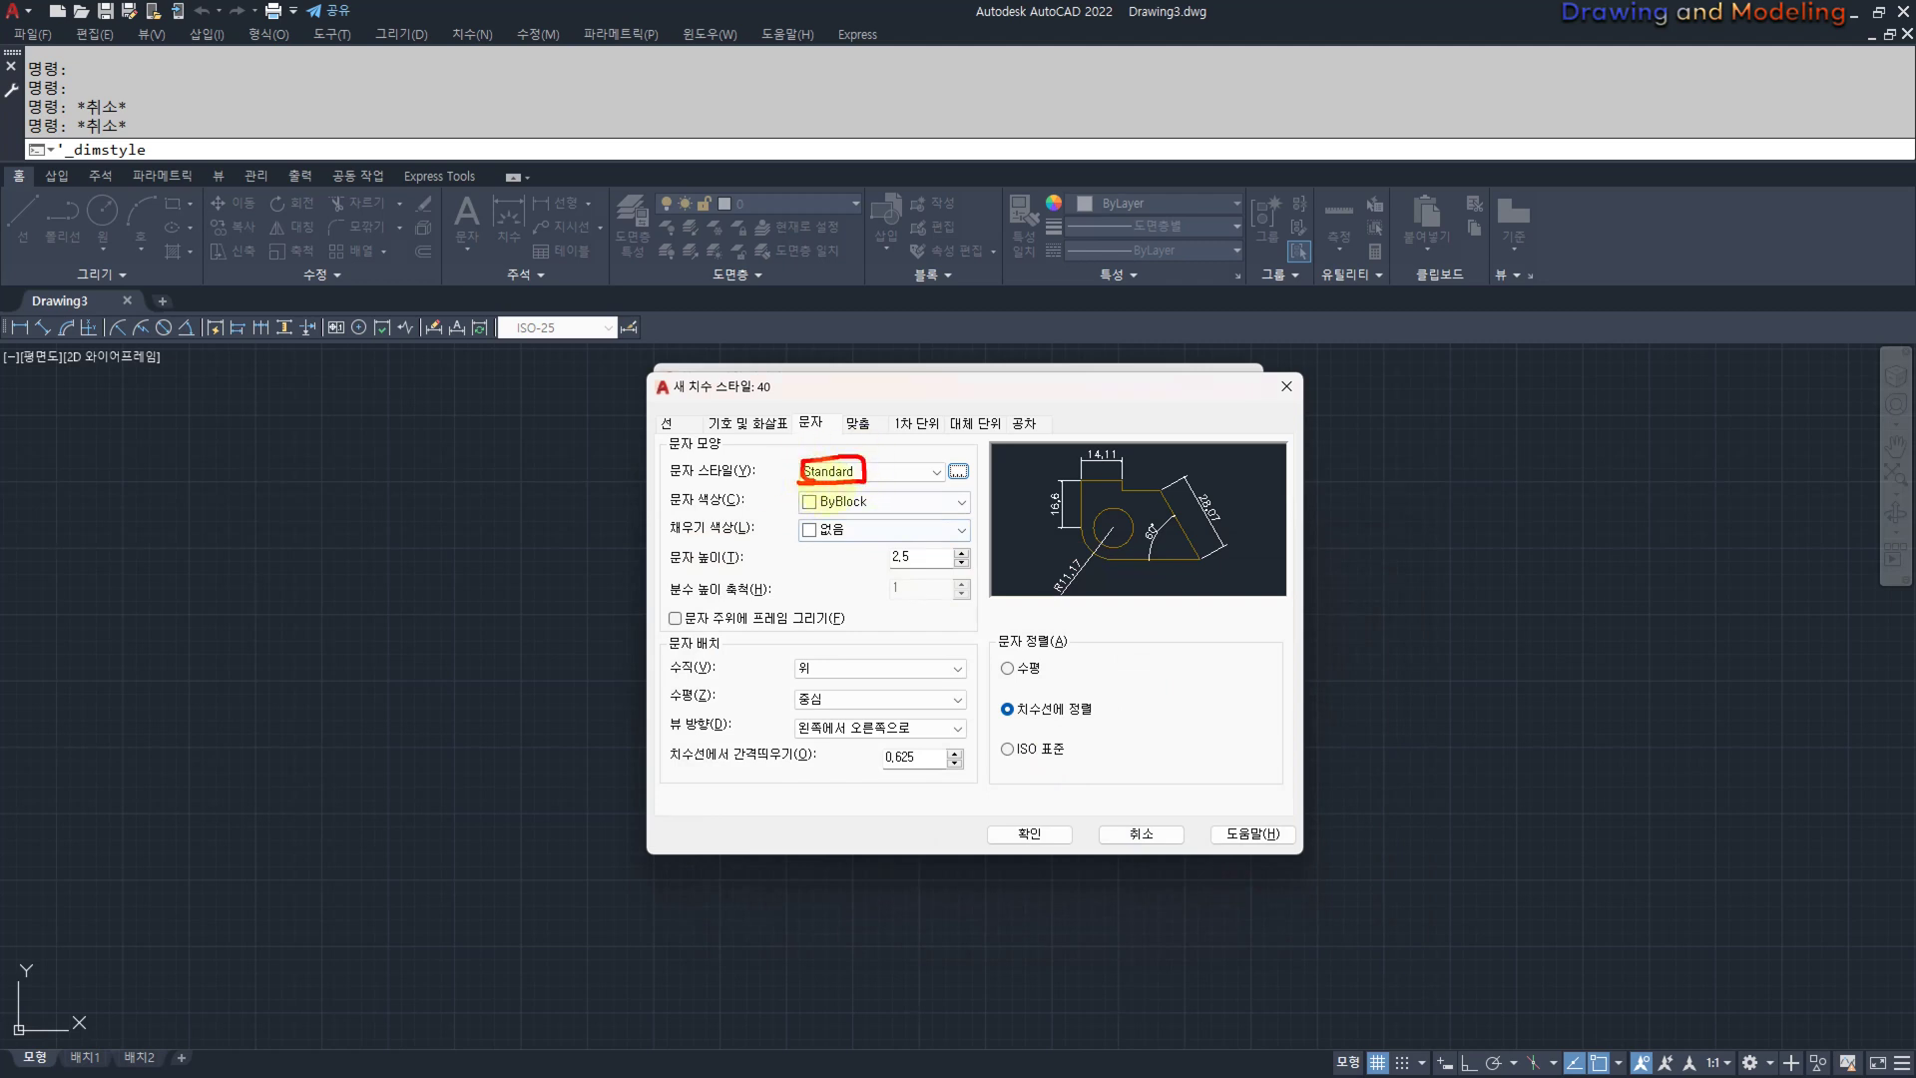
mouse_move(1086, 470)
left_mouse_down()
mouse_move(1147, 447)
mouse_move(1067, 467)
mouse_move(1130, 445)
left_mouse_up()
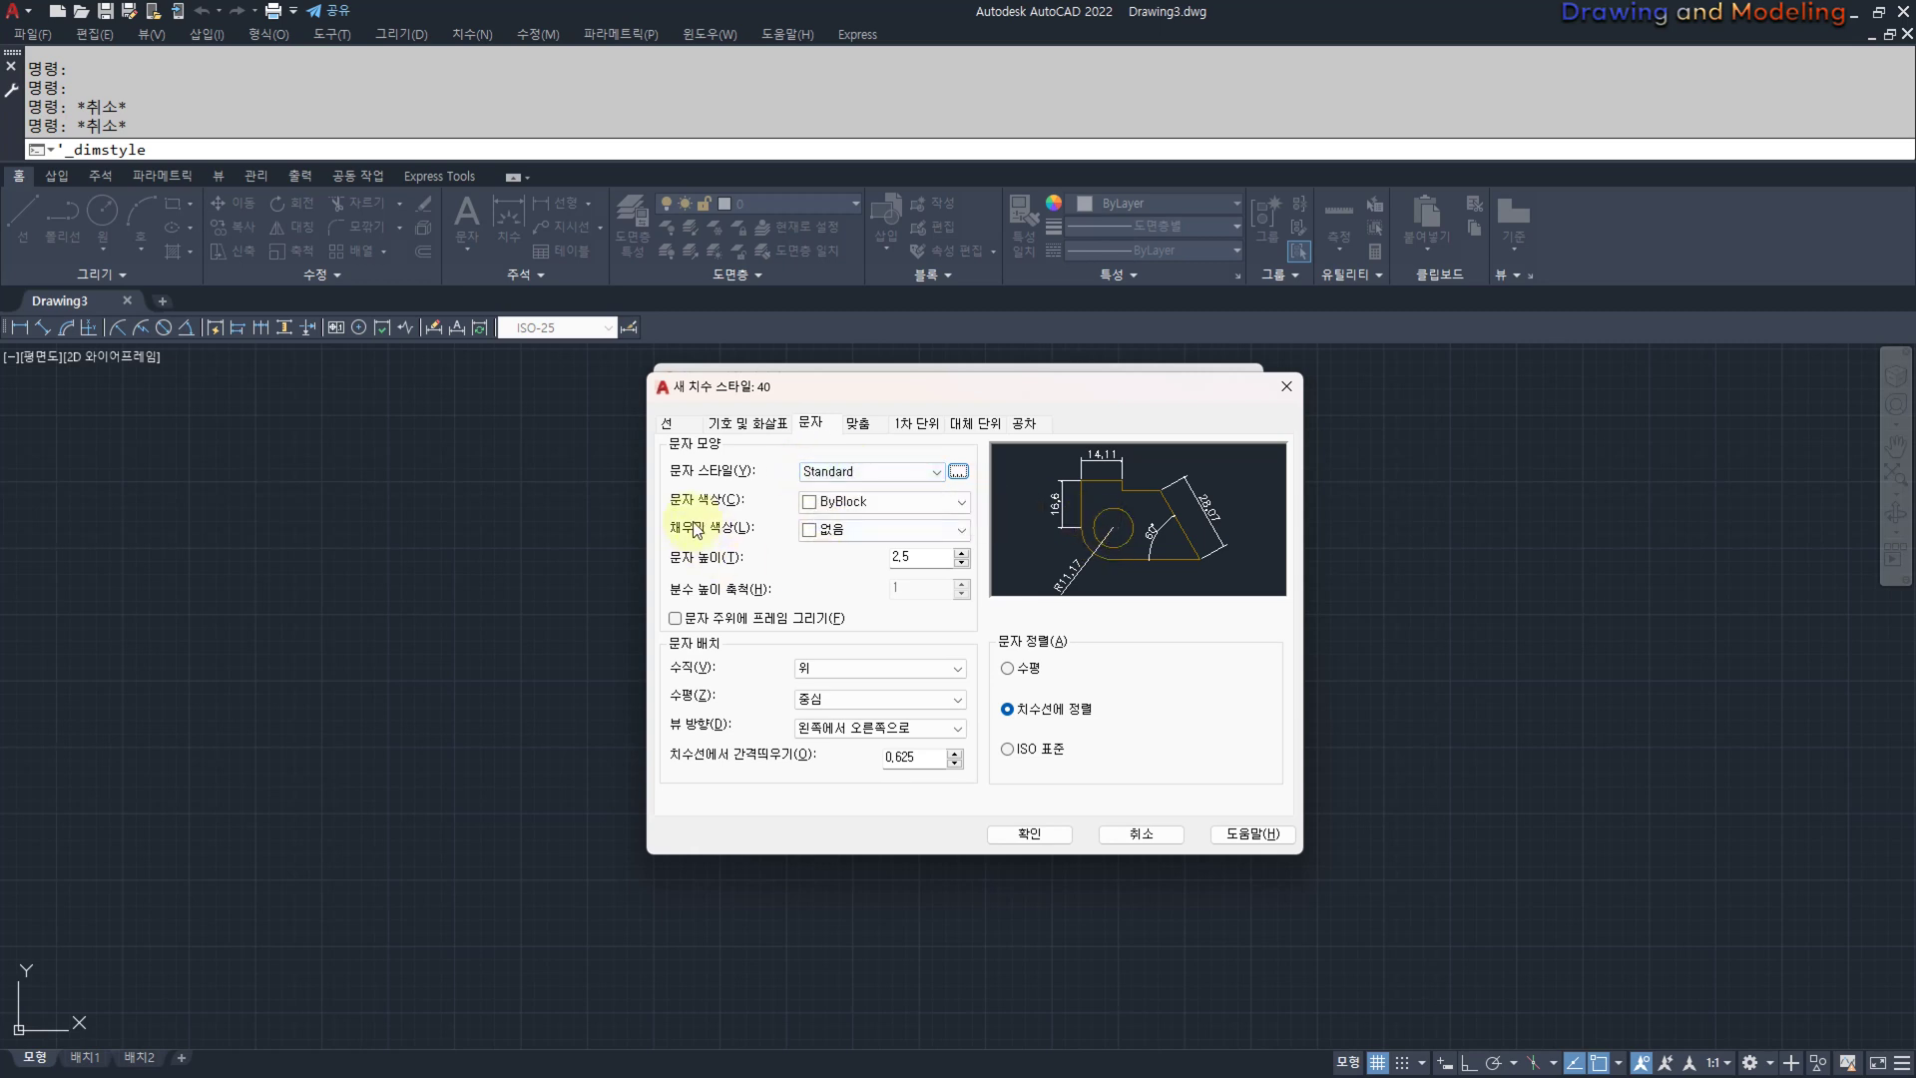
left_click_drag(666, 514, 741, 511)
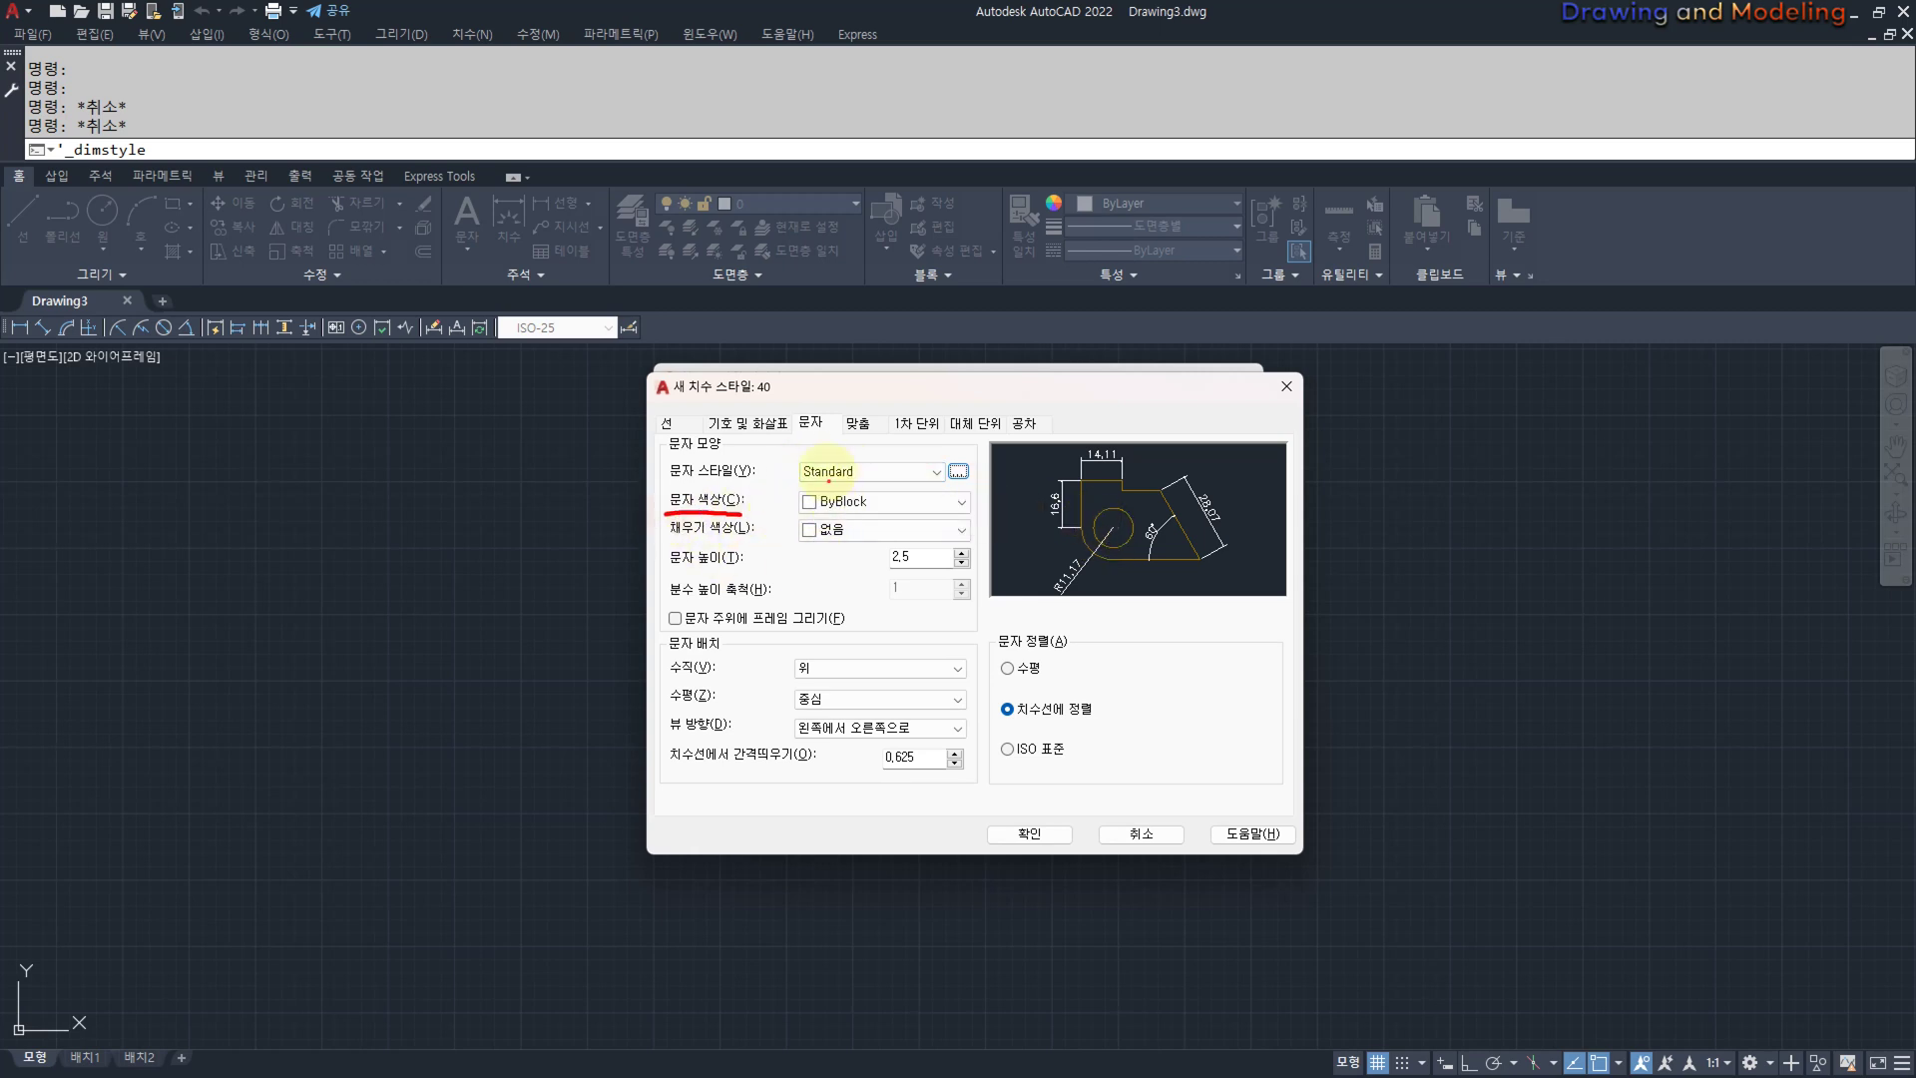
left_click(920, 506)
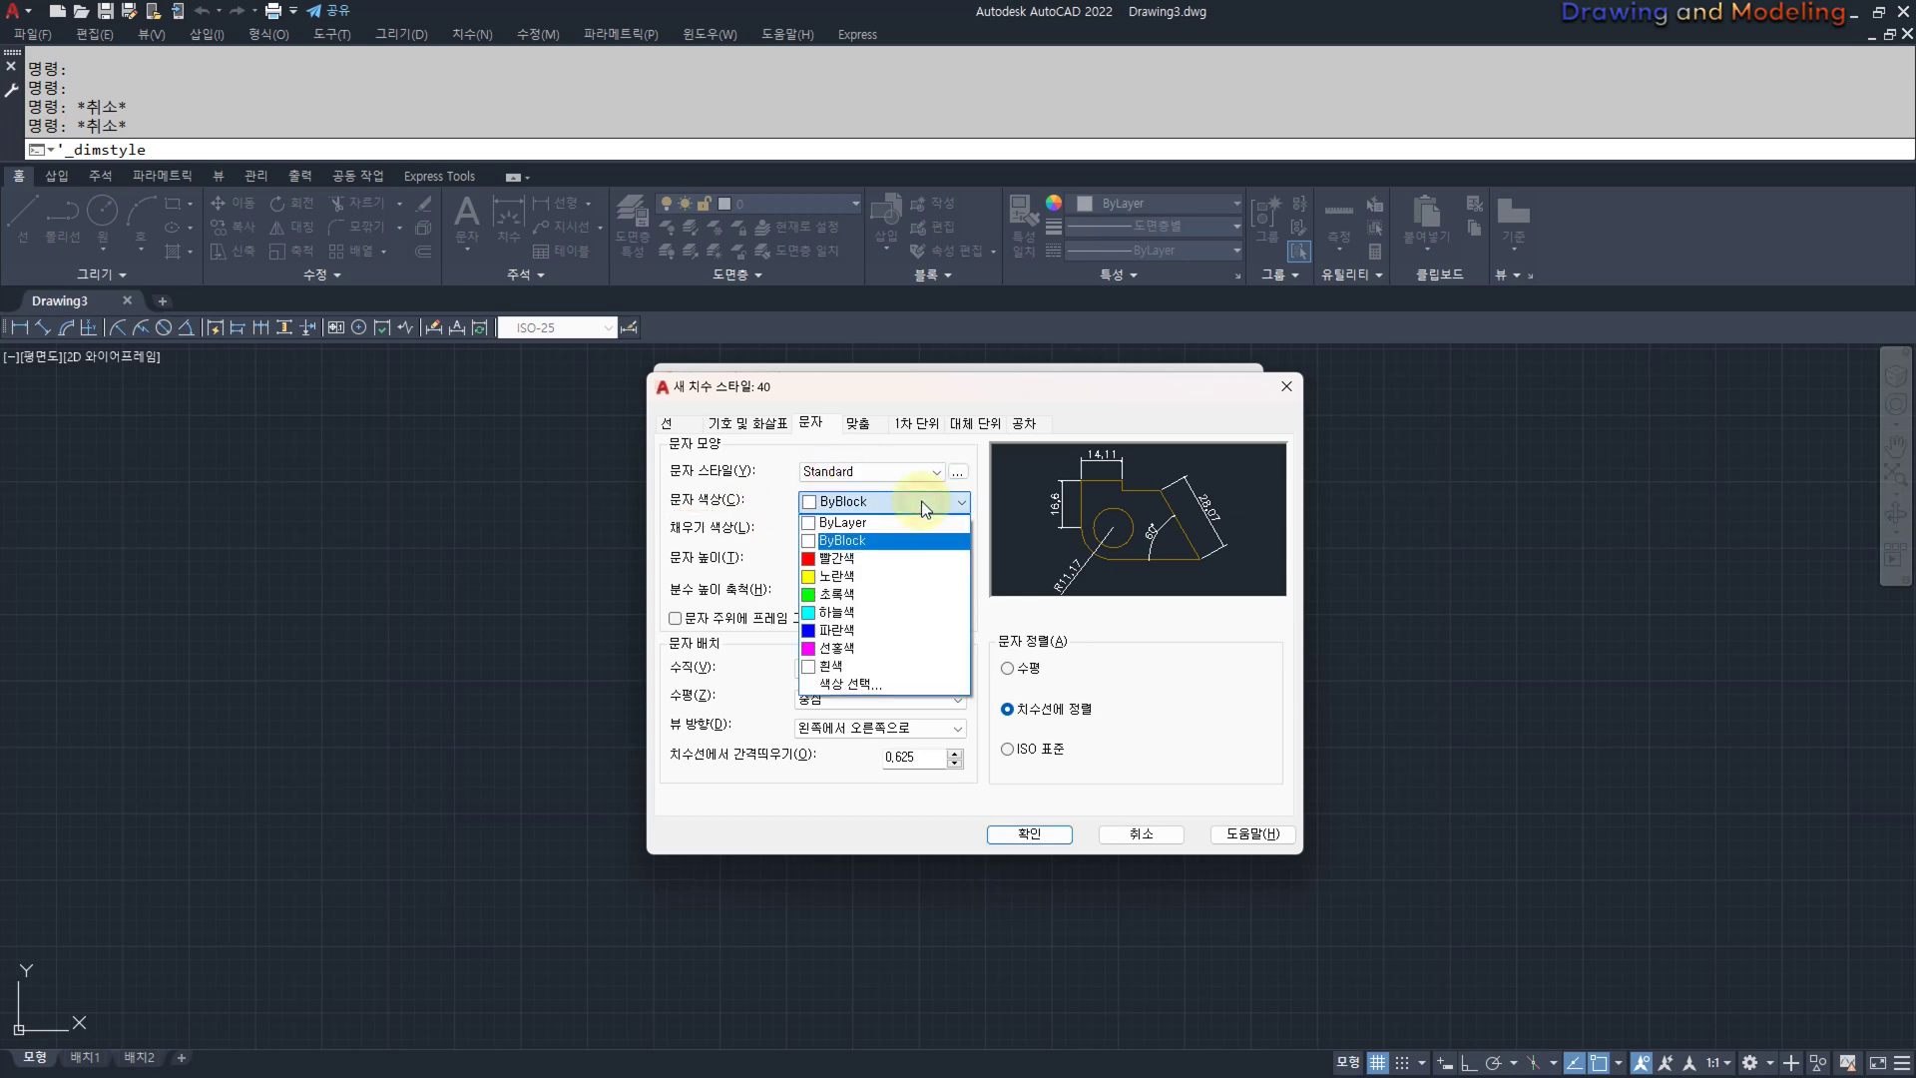
left_click(860, 664)
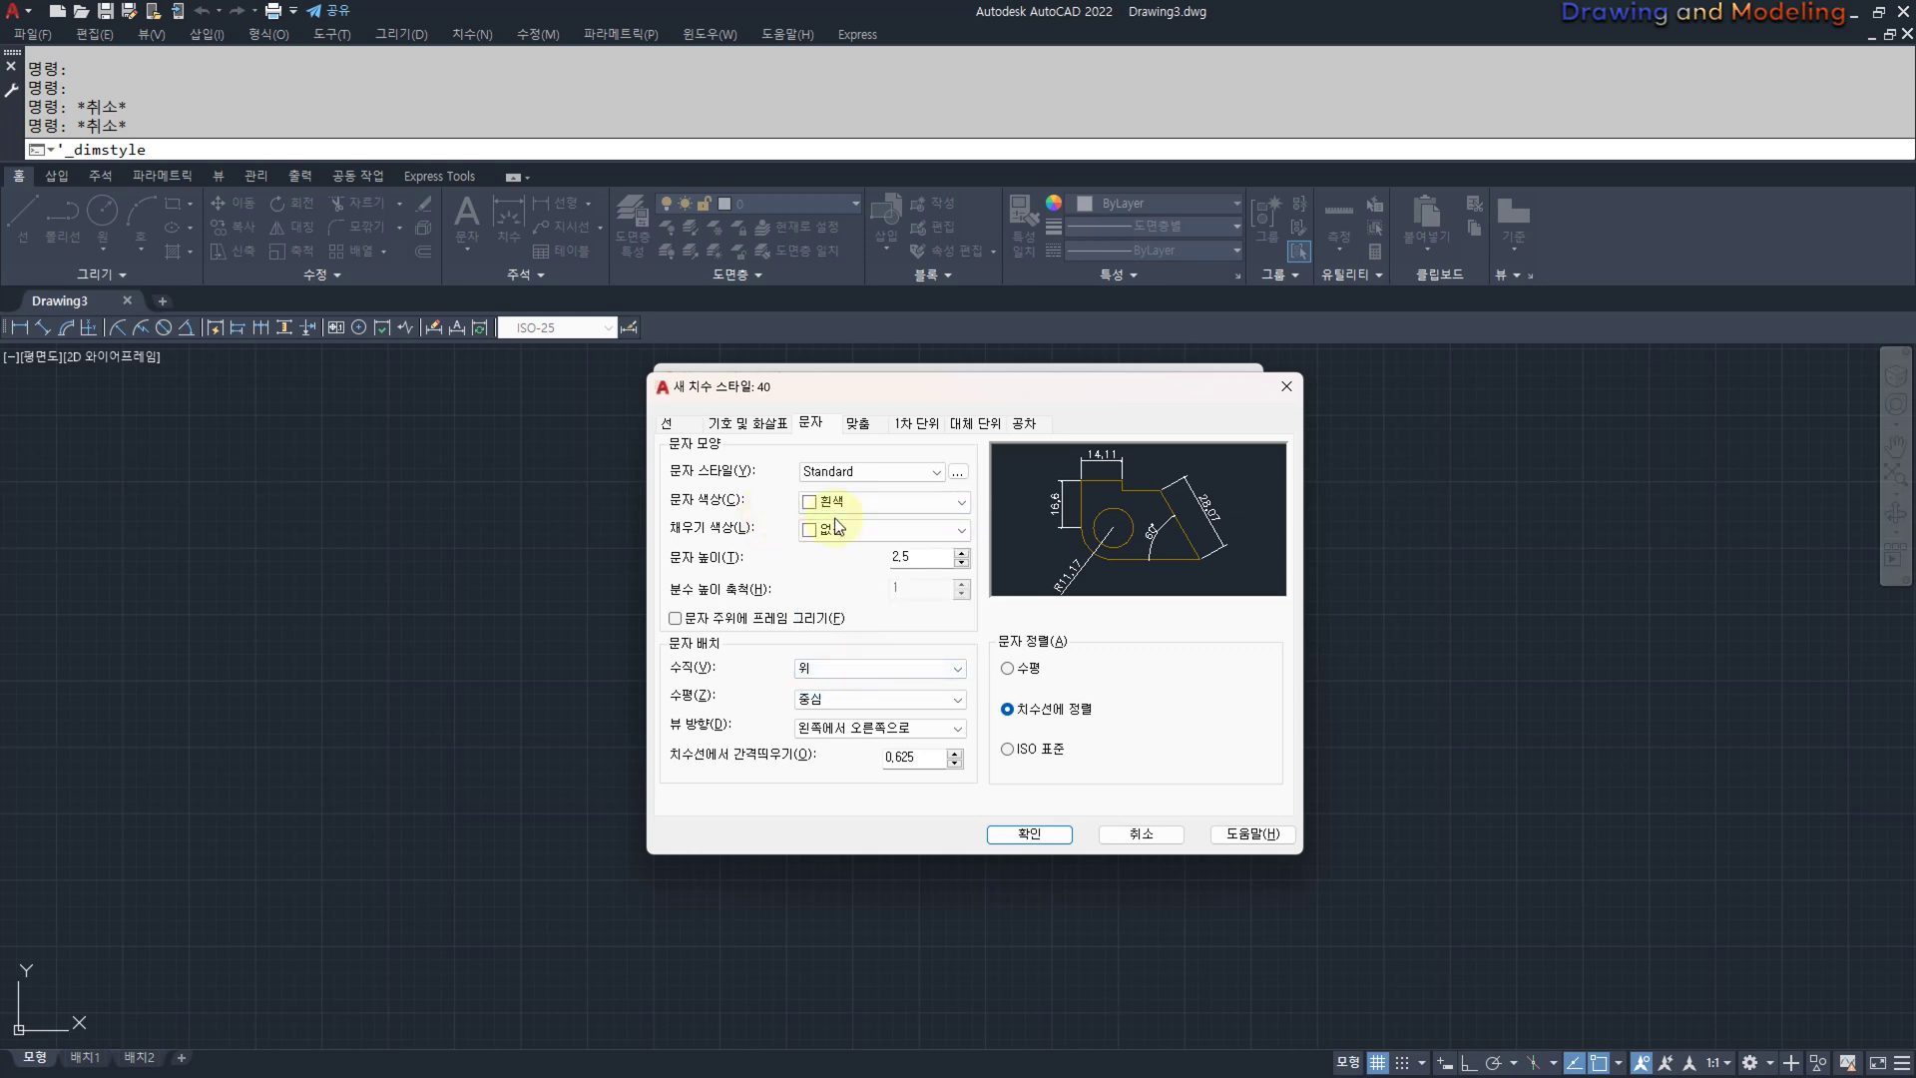
Set the dimension text height (문자 높이) of style 40 to 2.
mouse_move(806, 517)
left_mouse_down()
mouse_move(796, 497)
mouse_move(806, 514)
left_mouse_up()
left_click_drag(691, 577, 679, 574)
double_click(901, 556)
type("2")
Try the 수평 and ISO 표준 text alignments for style 40 and return to 치수선에 정렬.
left_click(1009, 667)
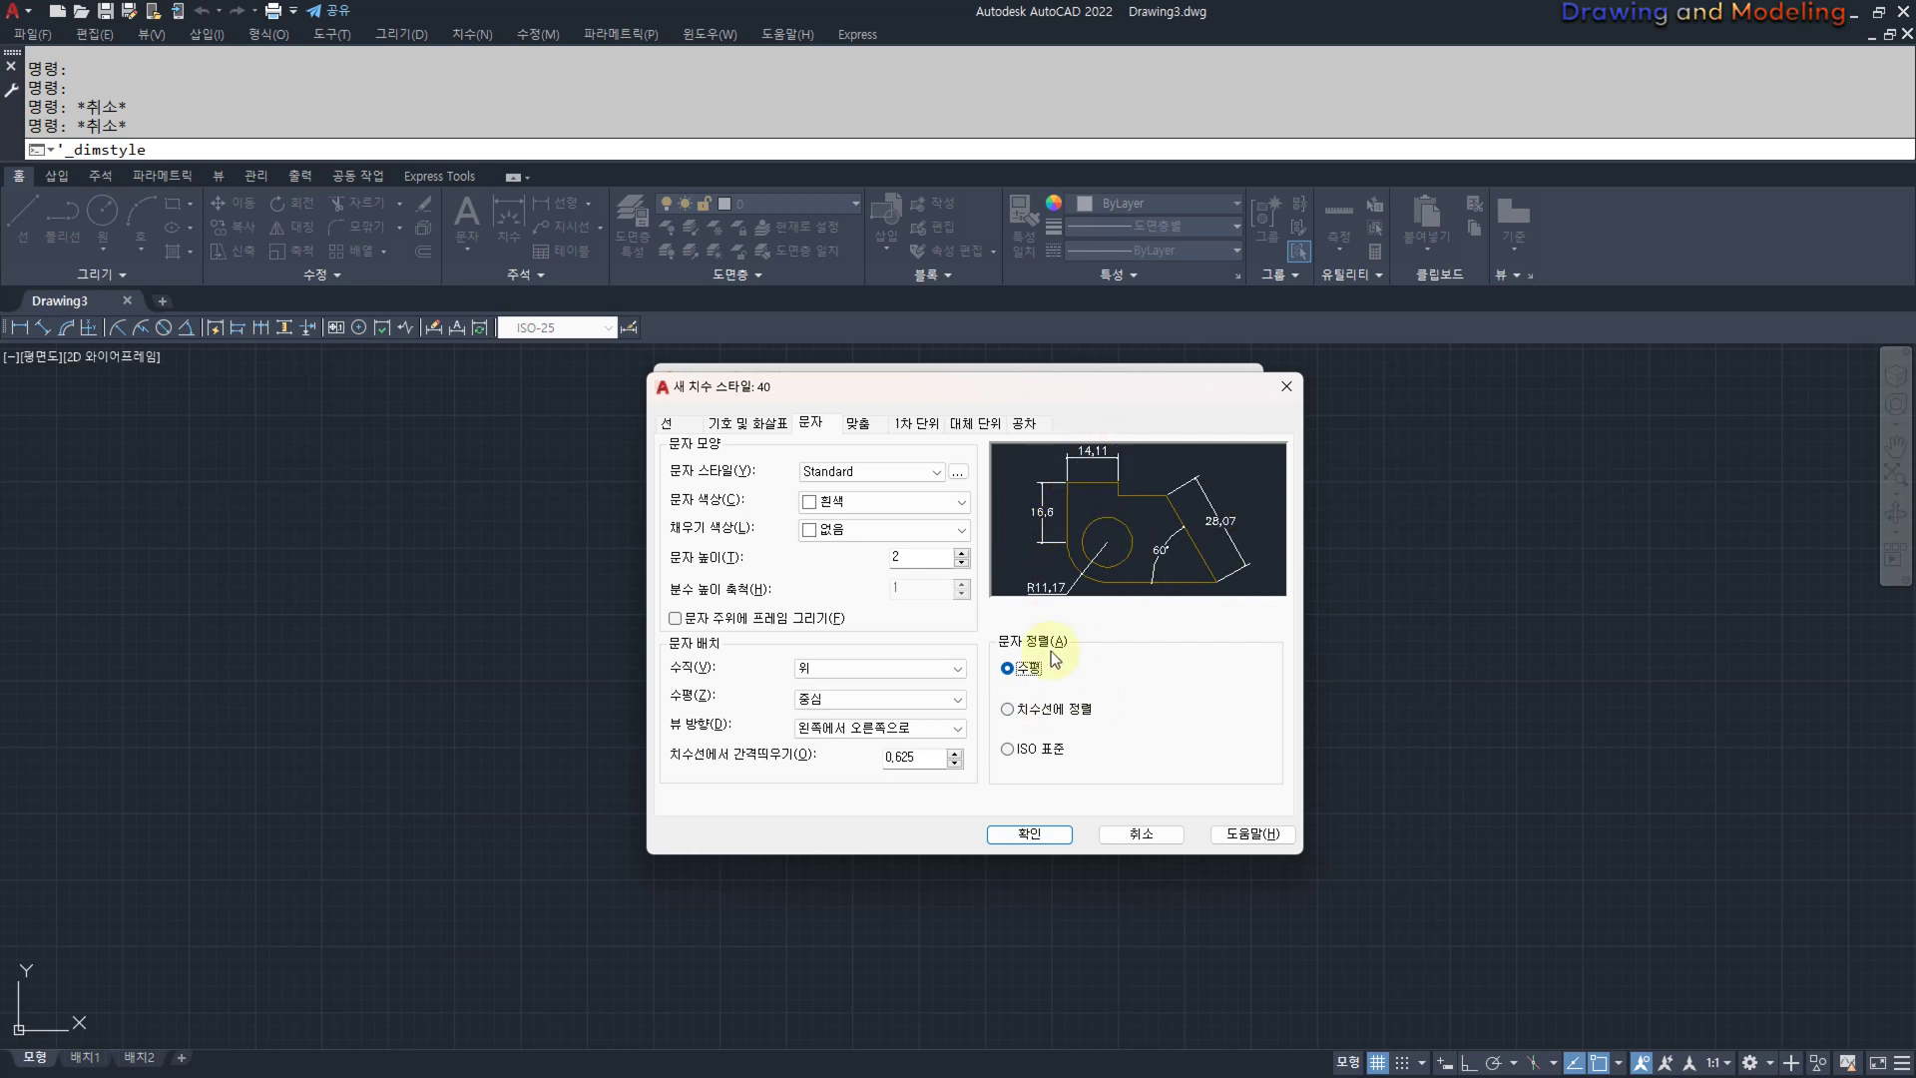
left_click(1023, 708)
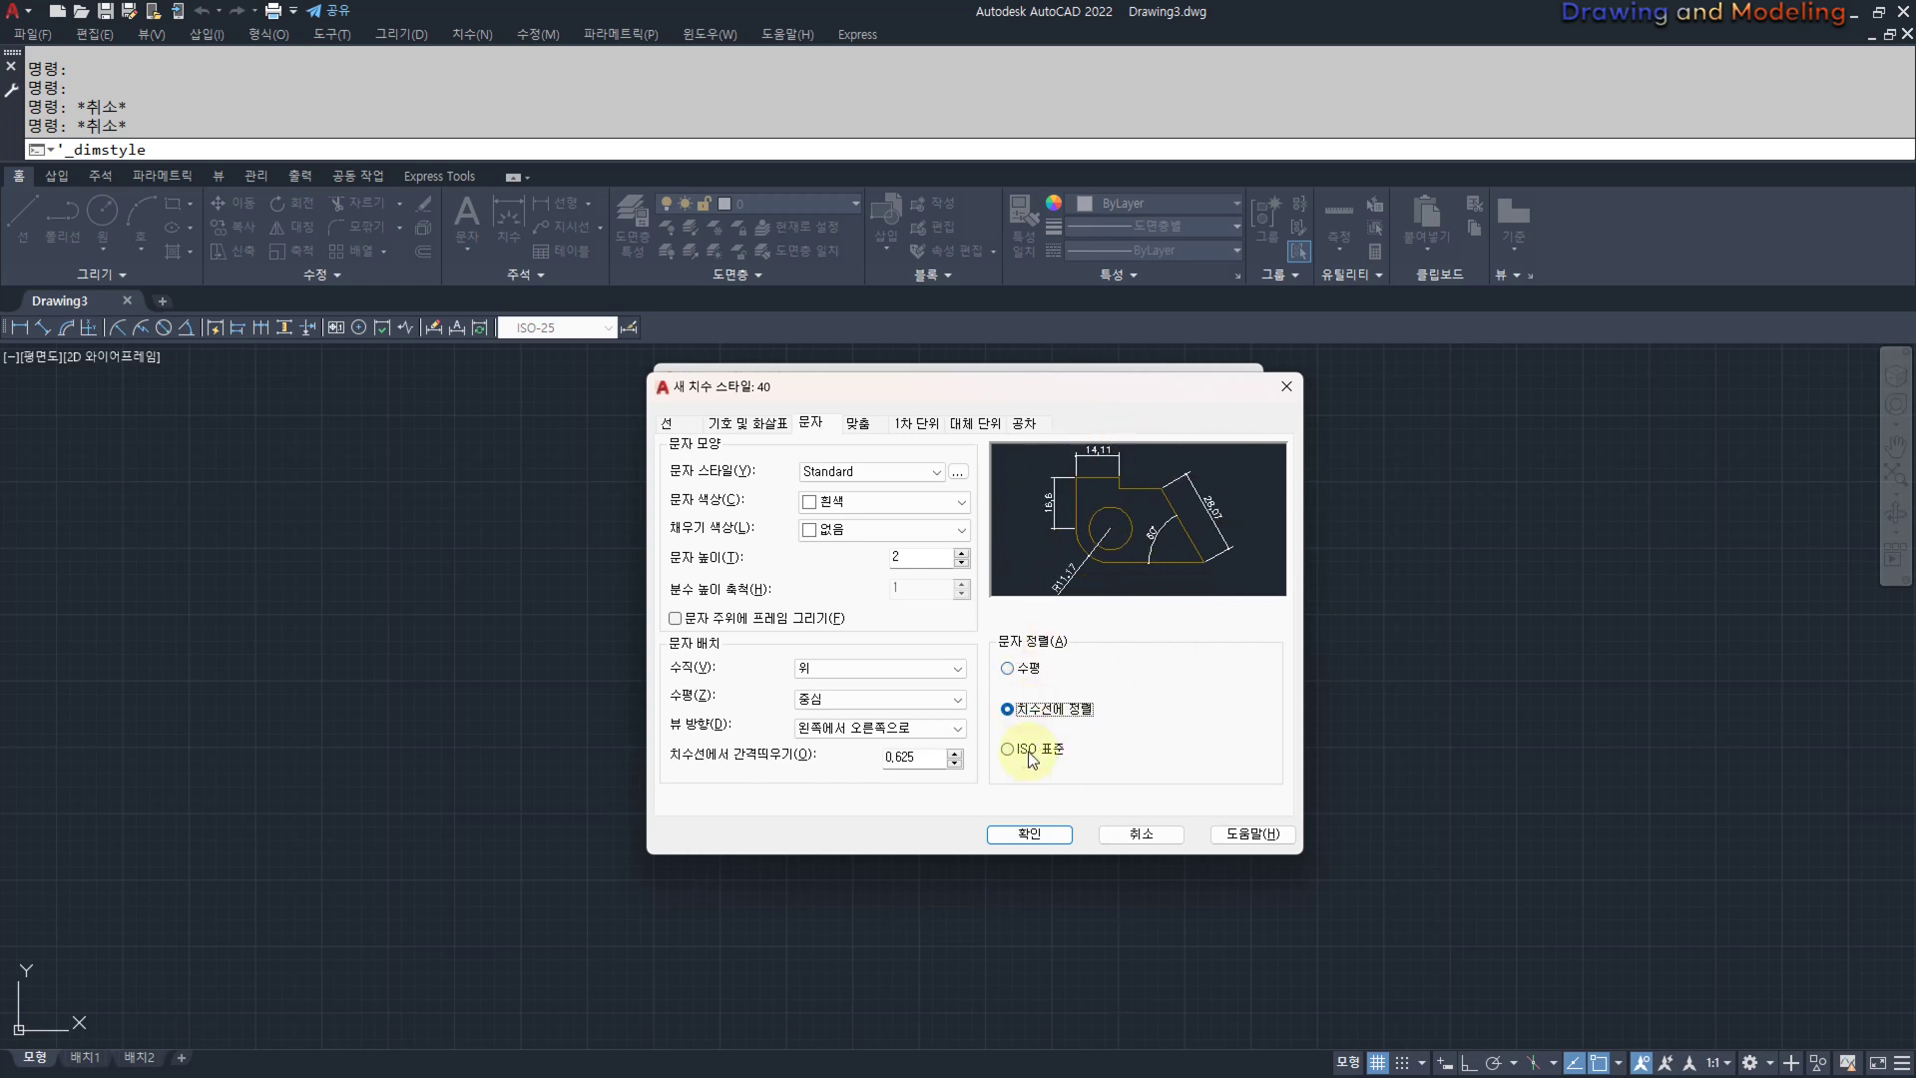
left_click(1031, 756)
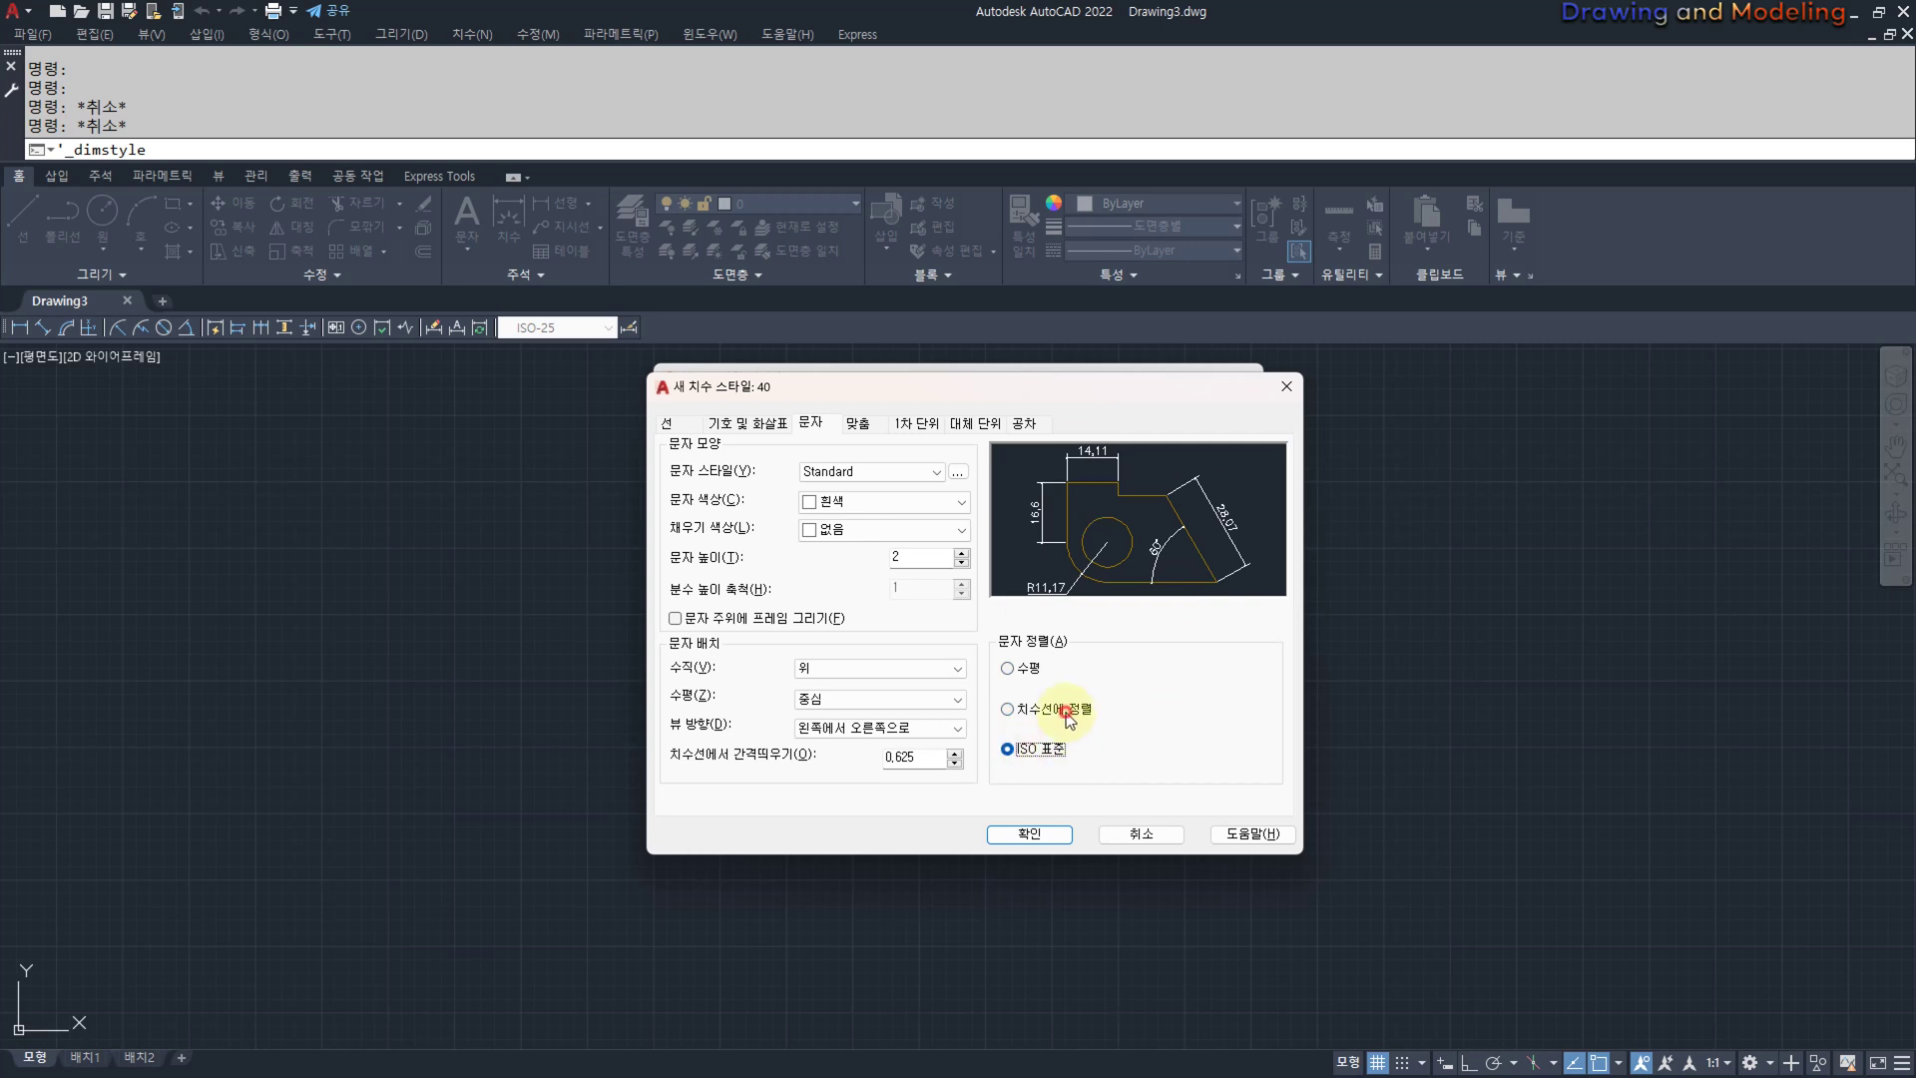
left_click(1067, 714)
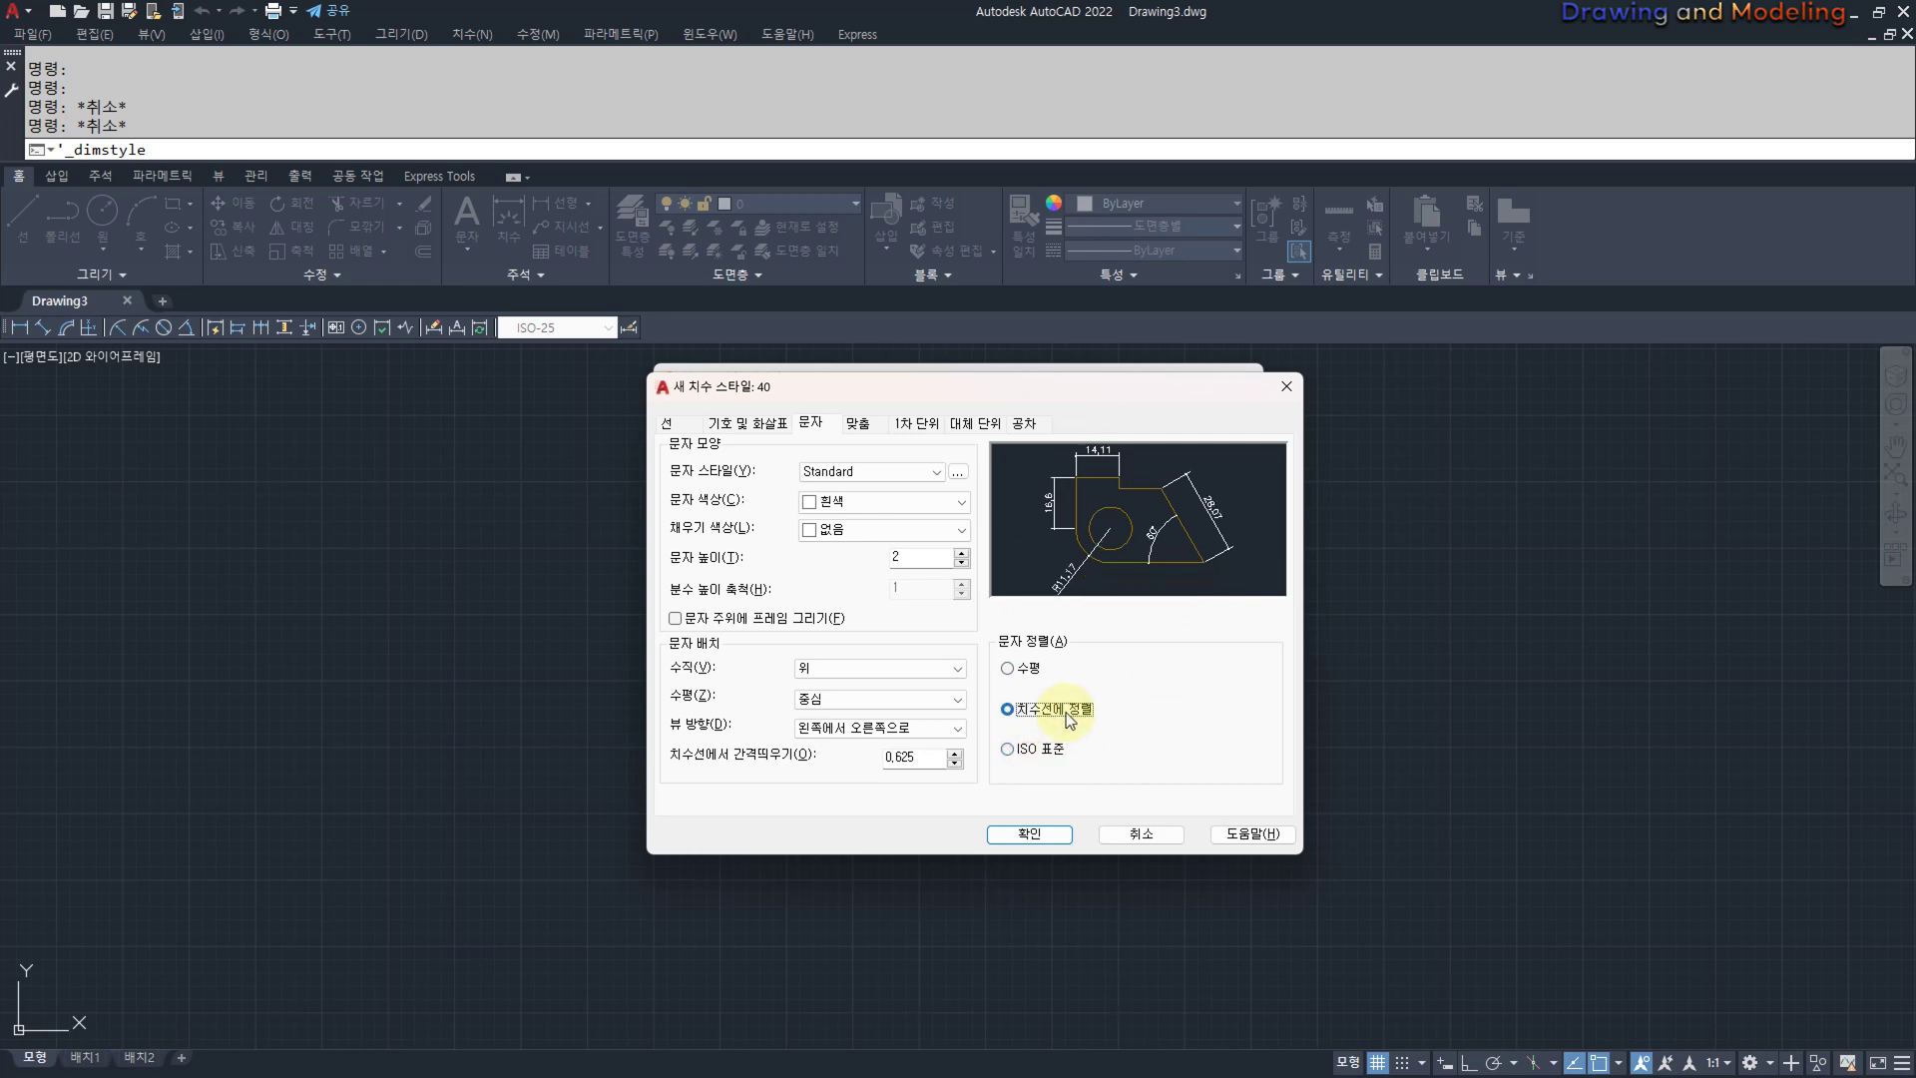
left_click(1034, 756)
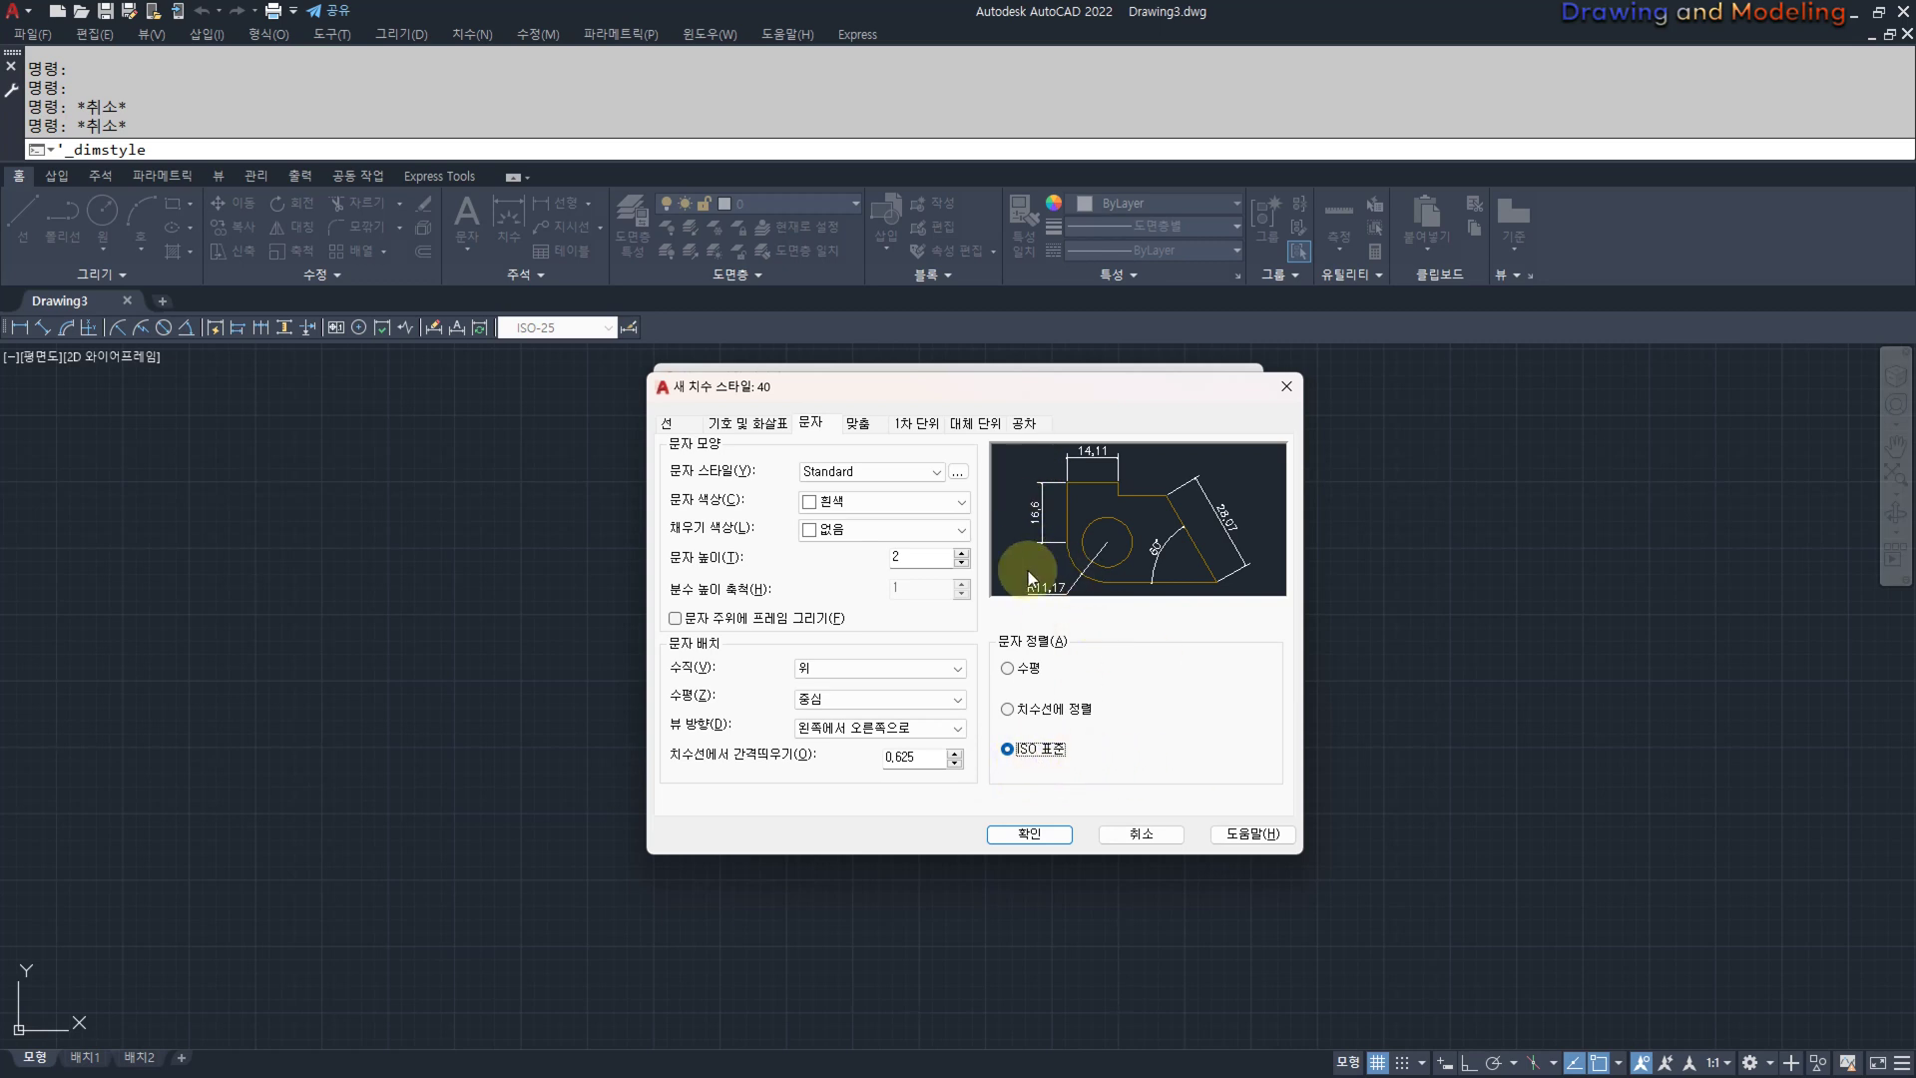
left_click(1050, 710)
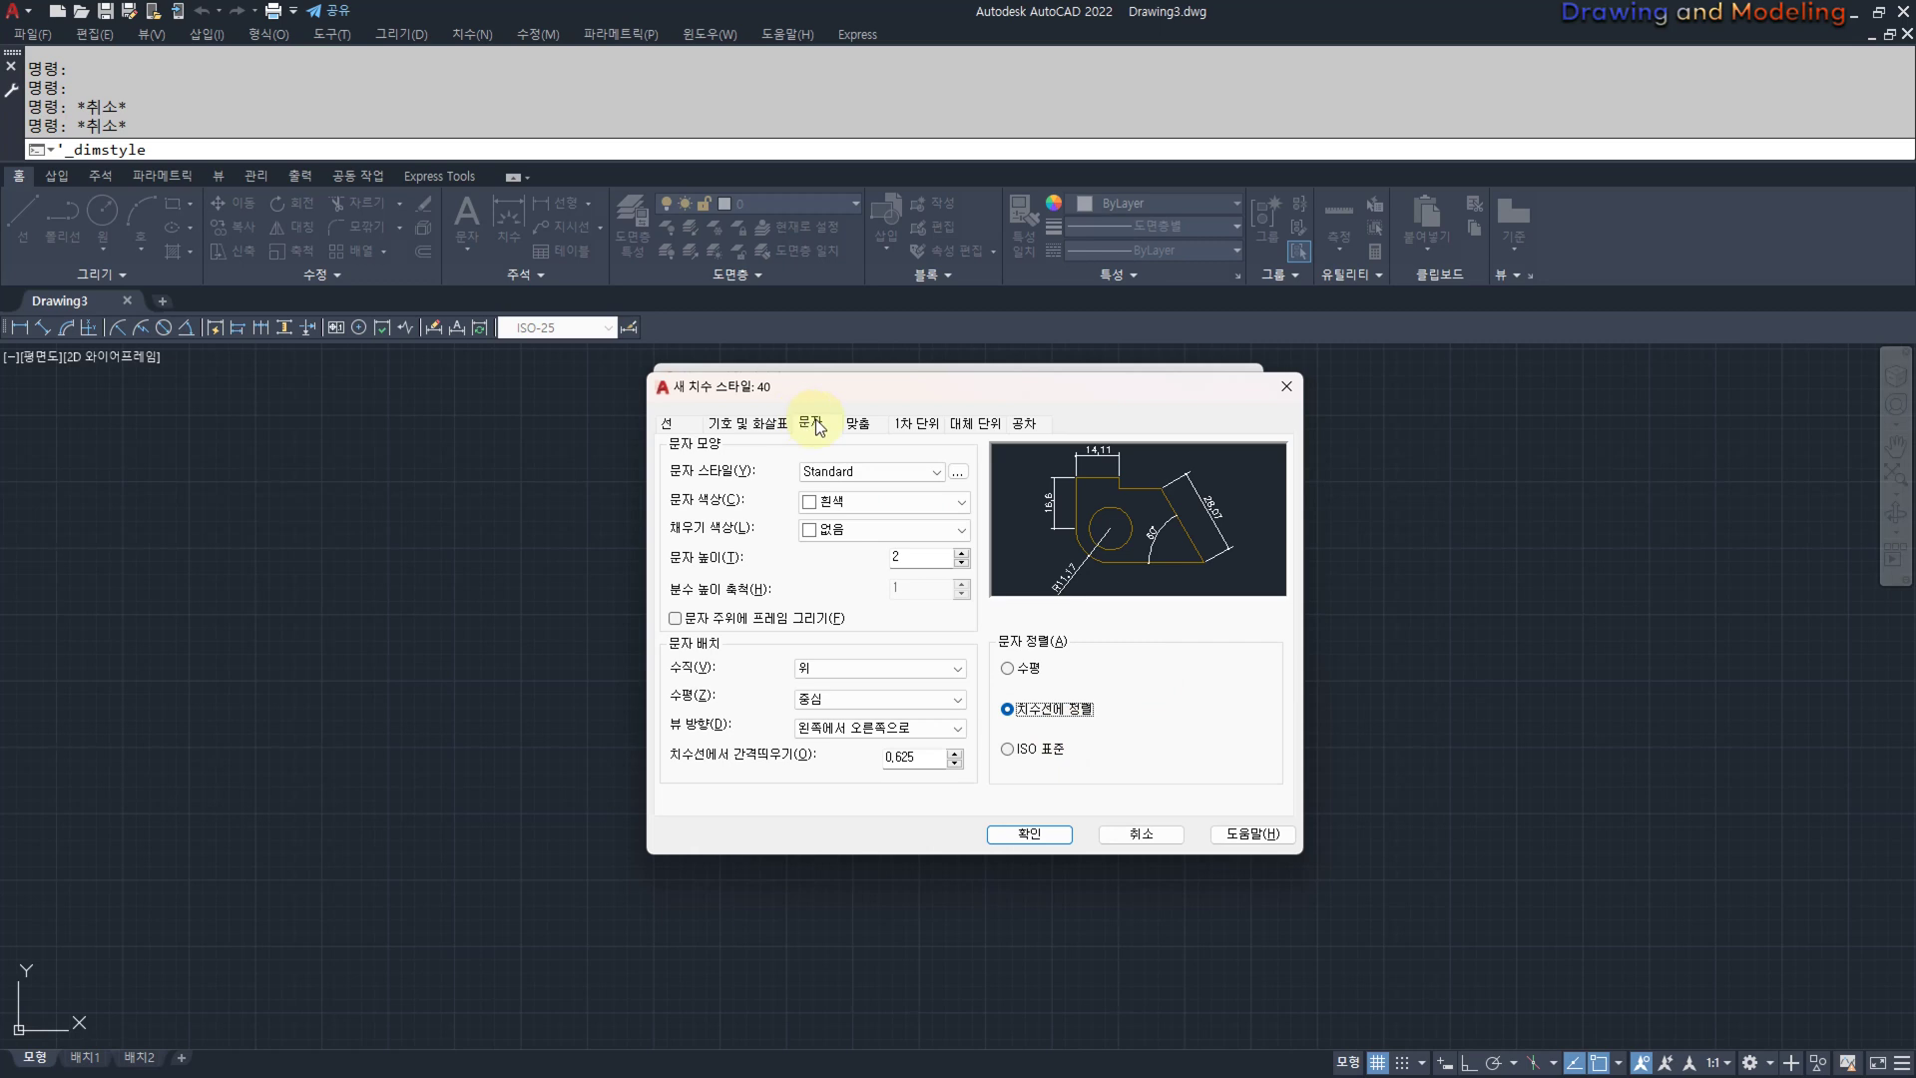
Try the 항상 치수보조선 사이에 문자 유지 fit option with arrow suppression and return to 문자 또는 화살표(최대로 맞춤).
left_click(863, 424)
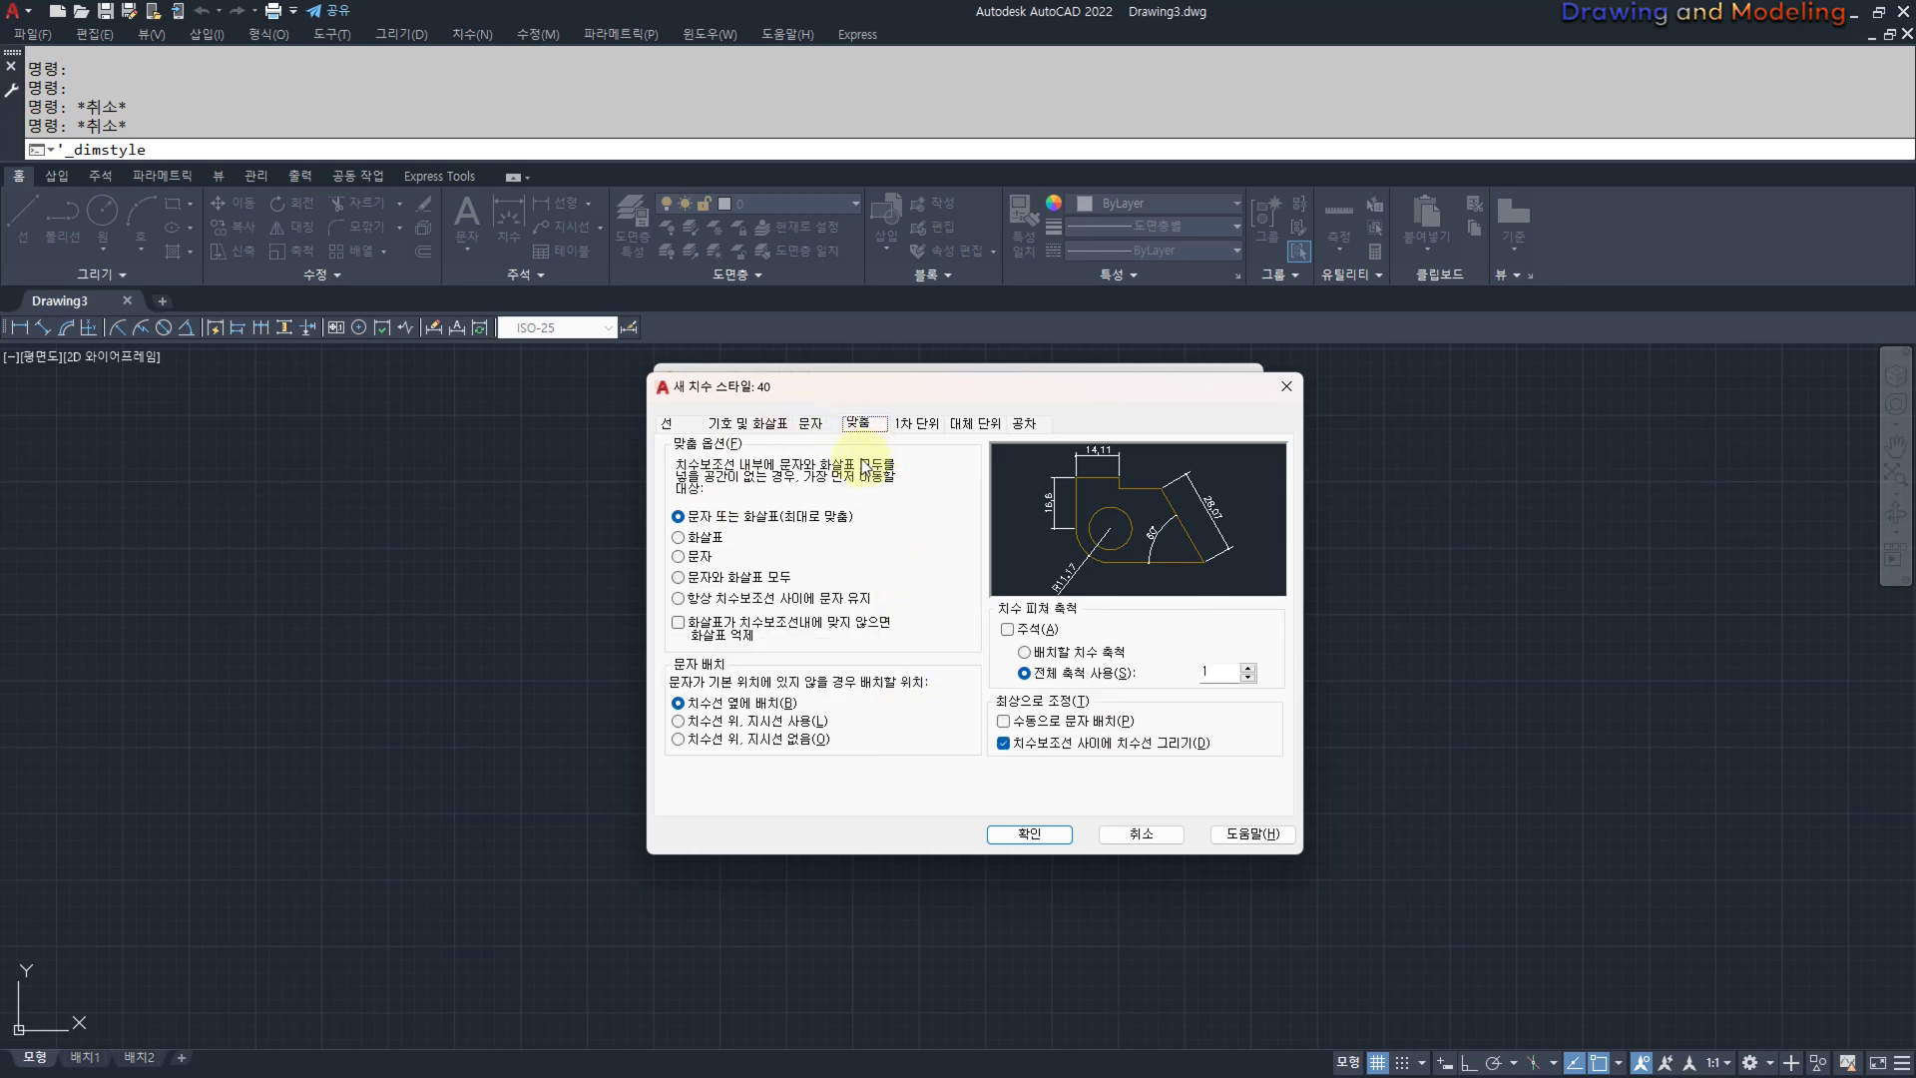
left_click(677, 599)
left_click(680, 622)
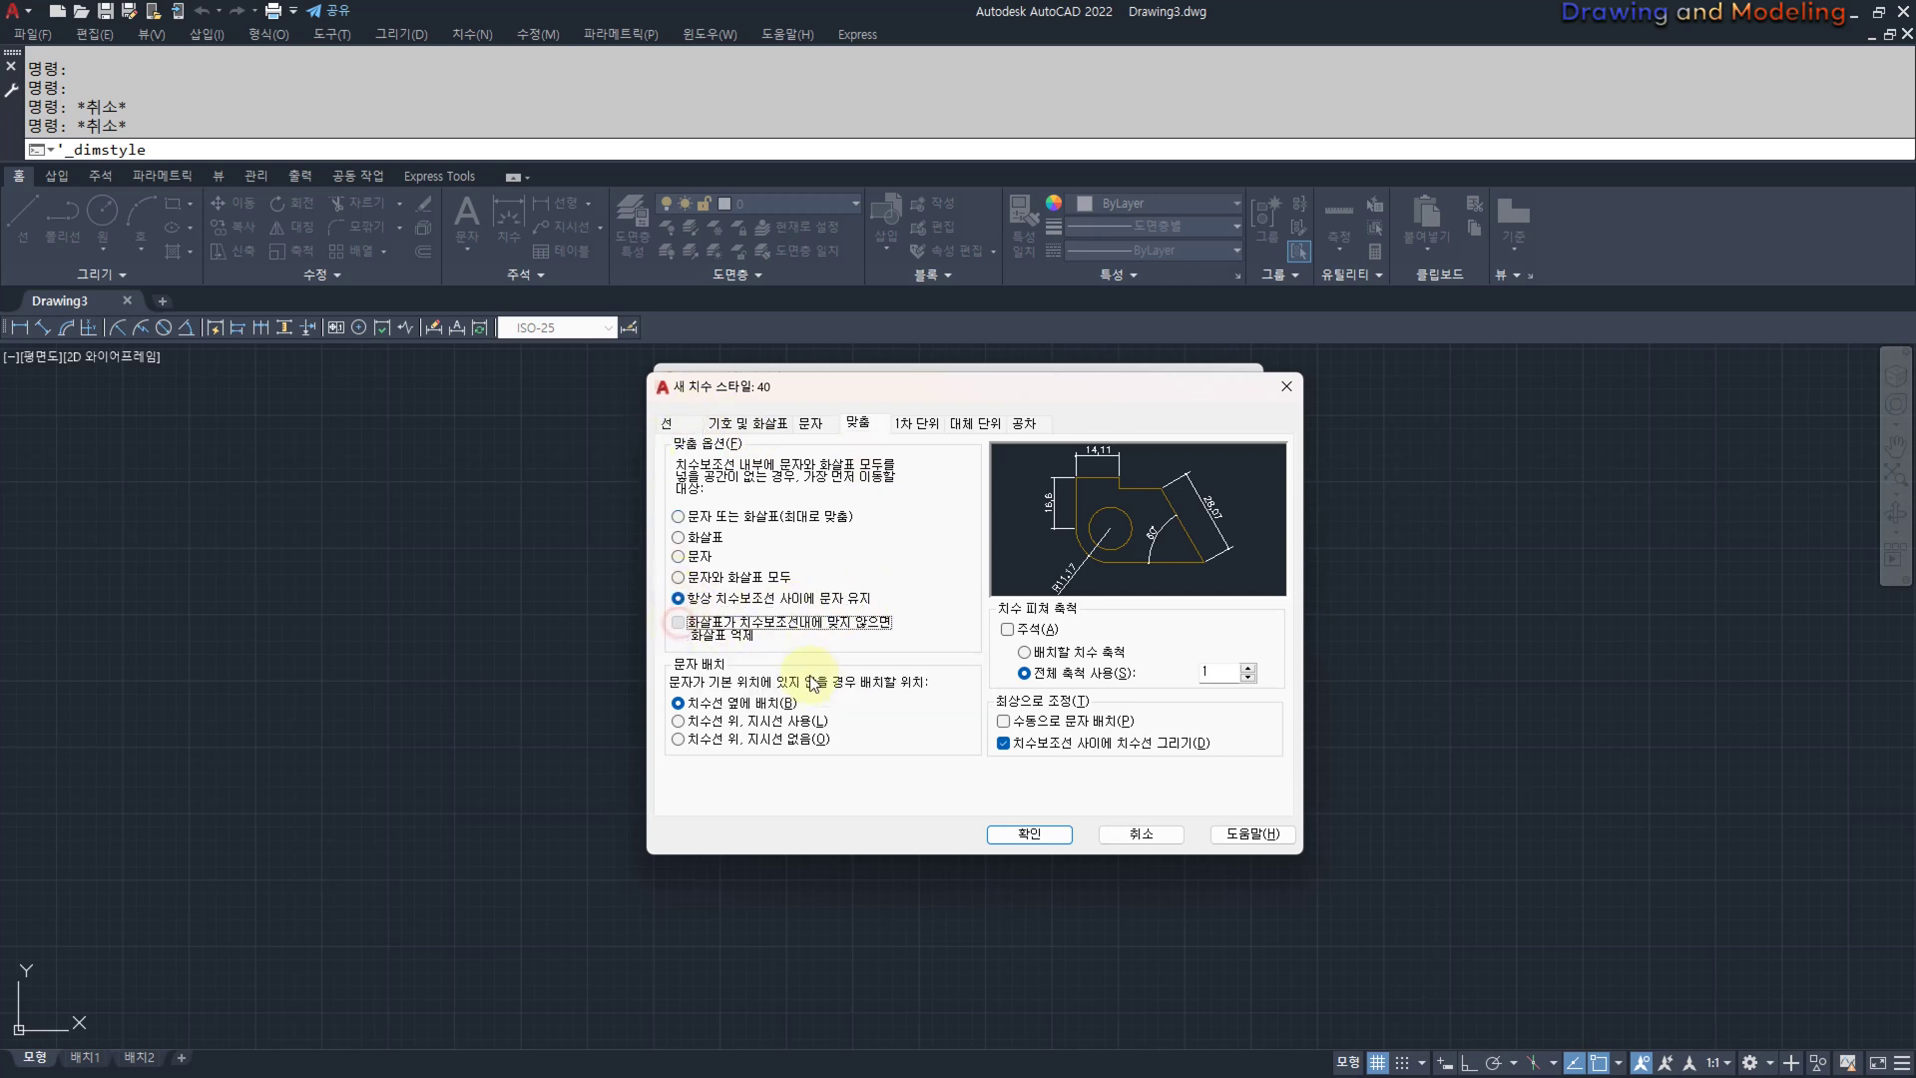
left_click(678, 622)
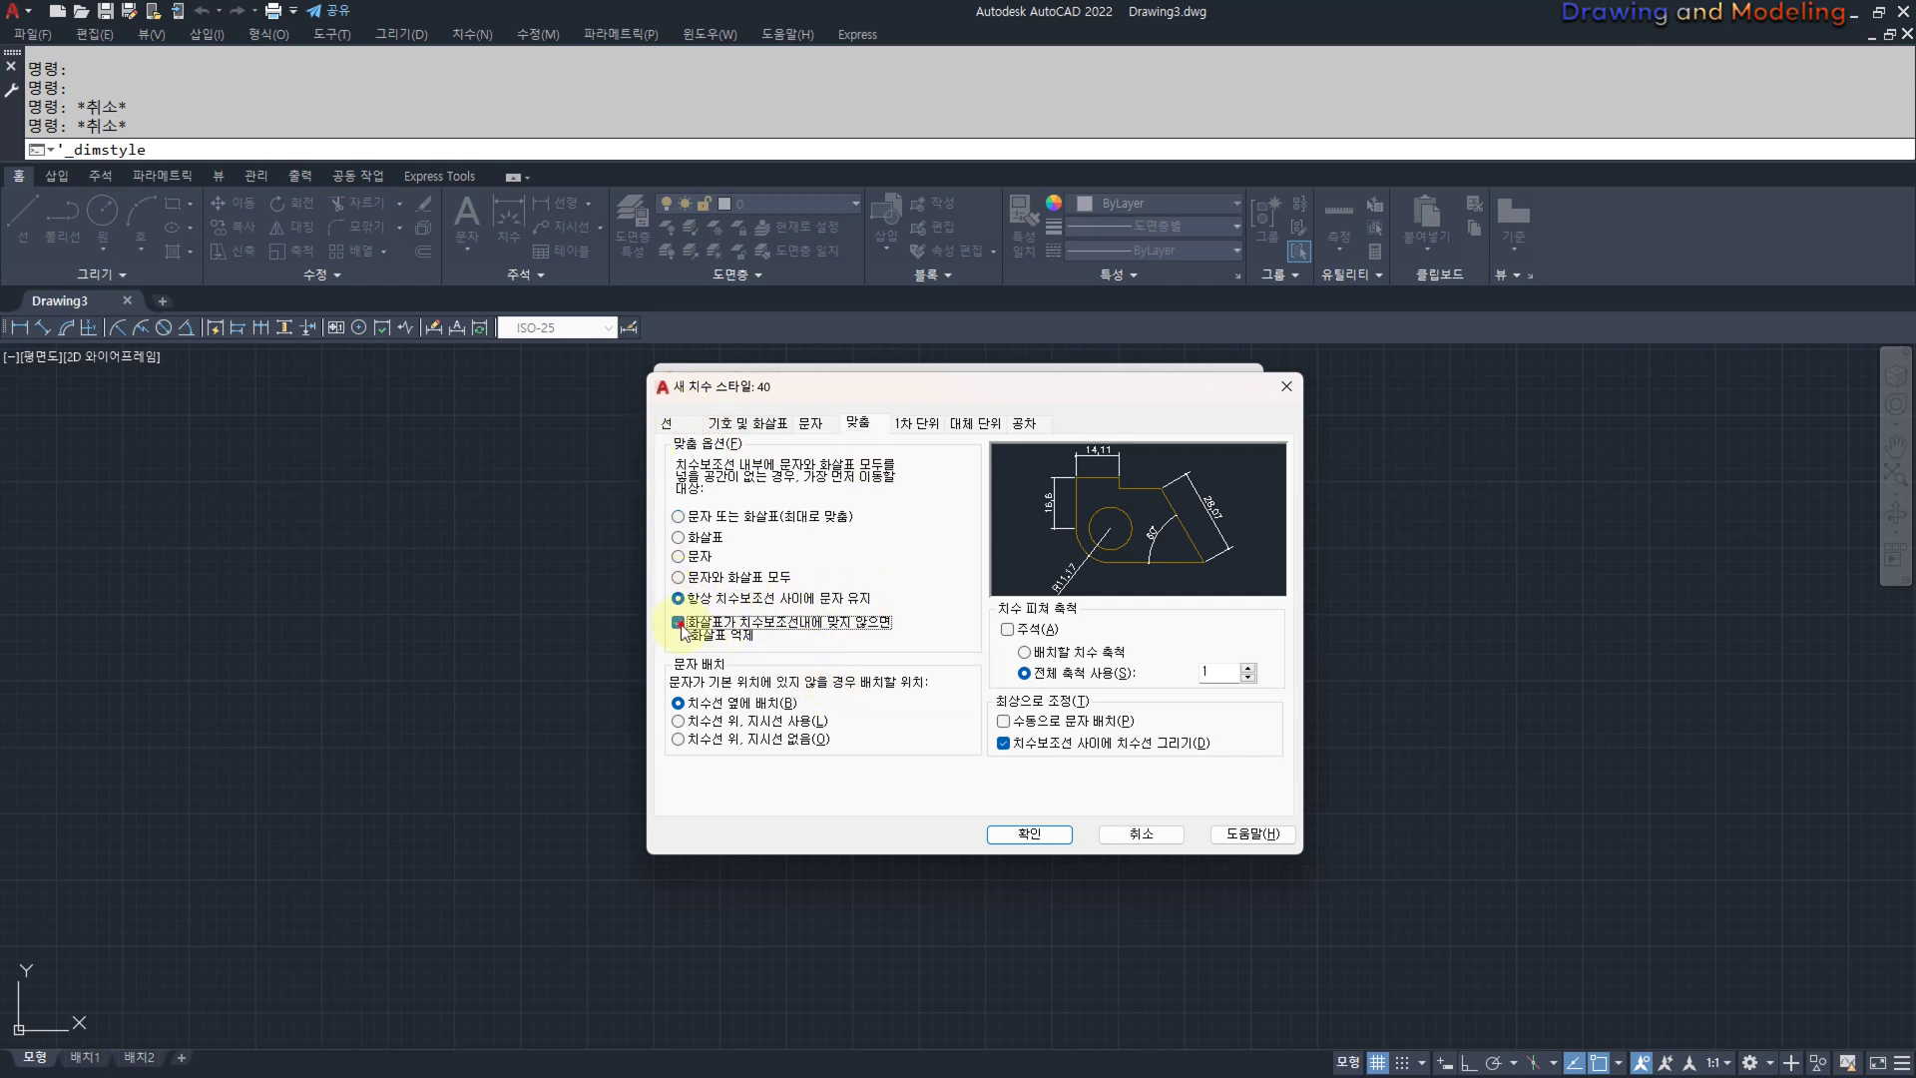
left_click(677, 517)
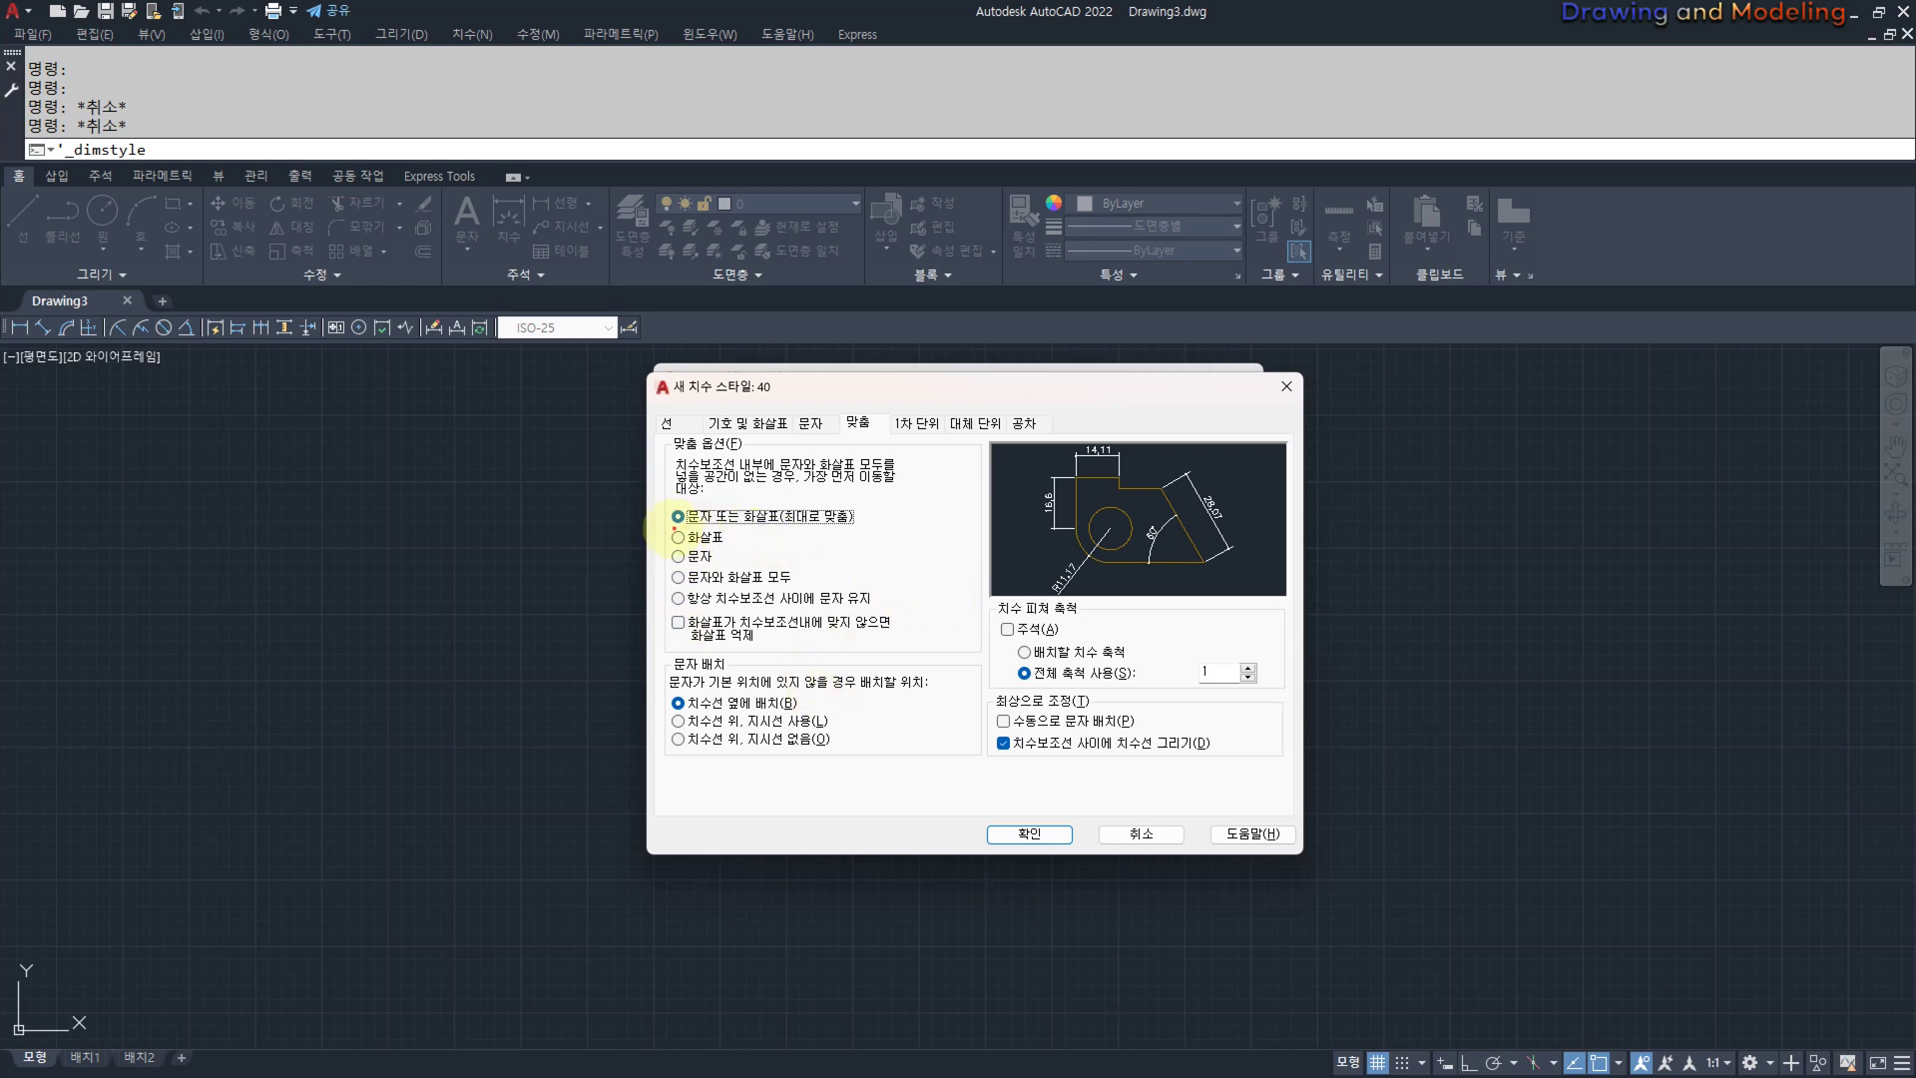
mouse_move(667, 525)
left_mouse_down()
mouse_move(823, 521)
mouse_move(925, 487)
mouse_move(655, 504)
mouse_move(657, 531)
left_mouse_up()
mouse_move(715, 475)
left_mouse_down()
mouse_move(757, 474)
mouse_move(772, 449)
left_mouse_up()
key("Escape")
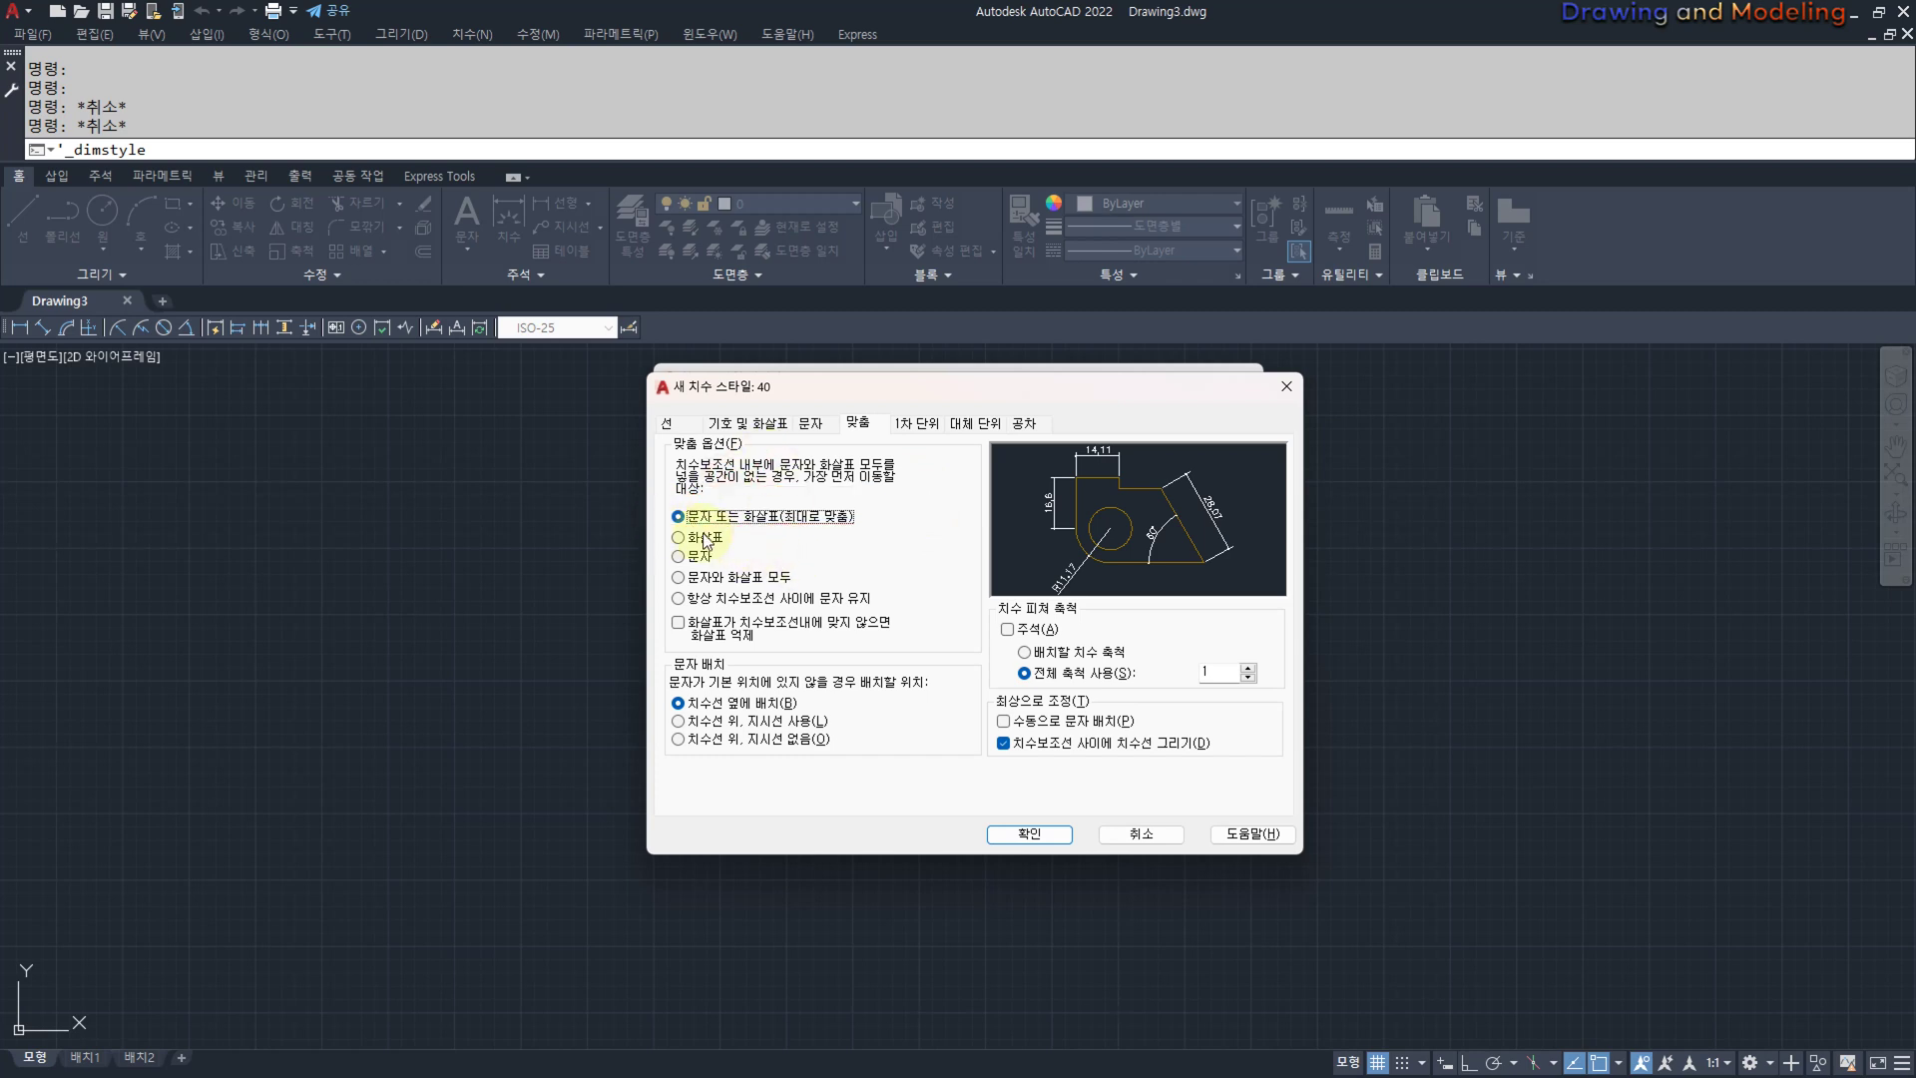
left_click_drag(667, 520, 893, 518)
key("Escape")
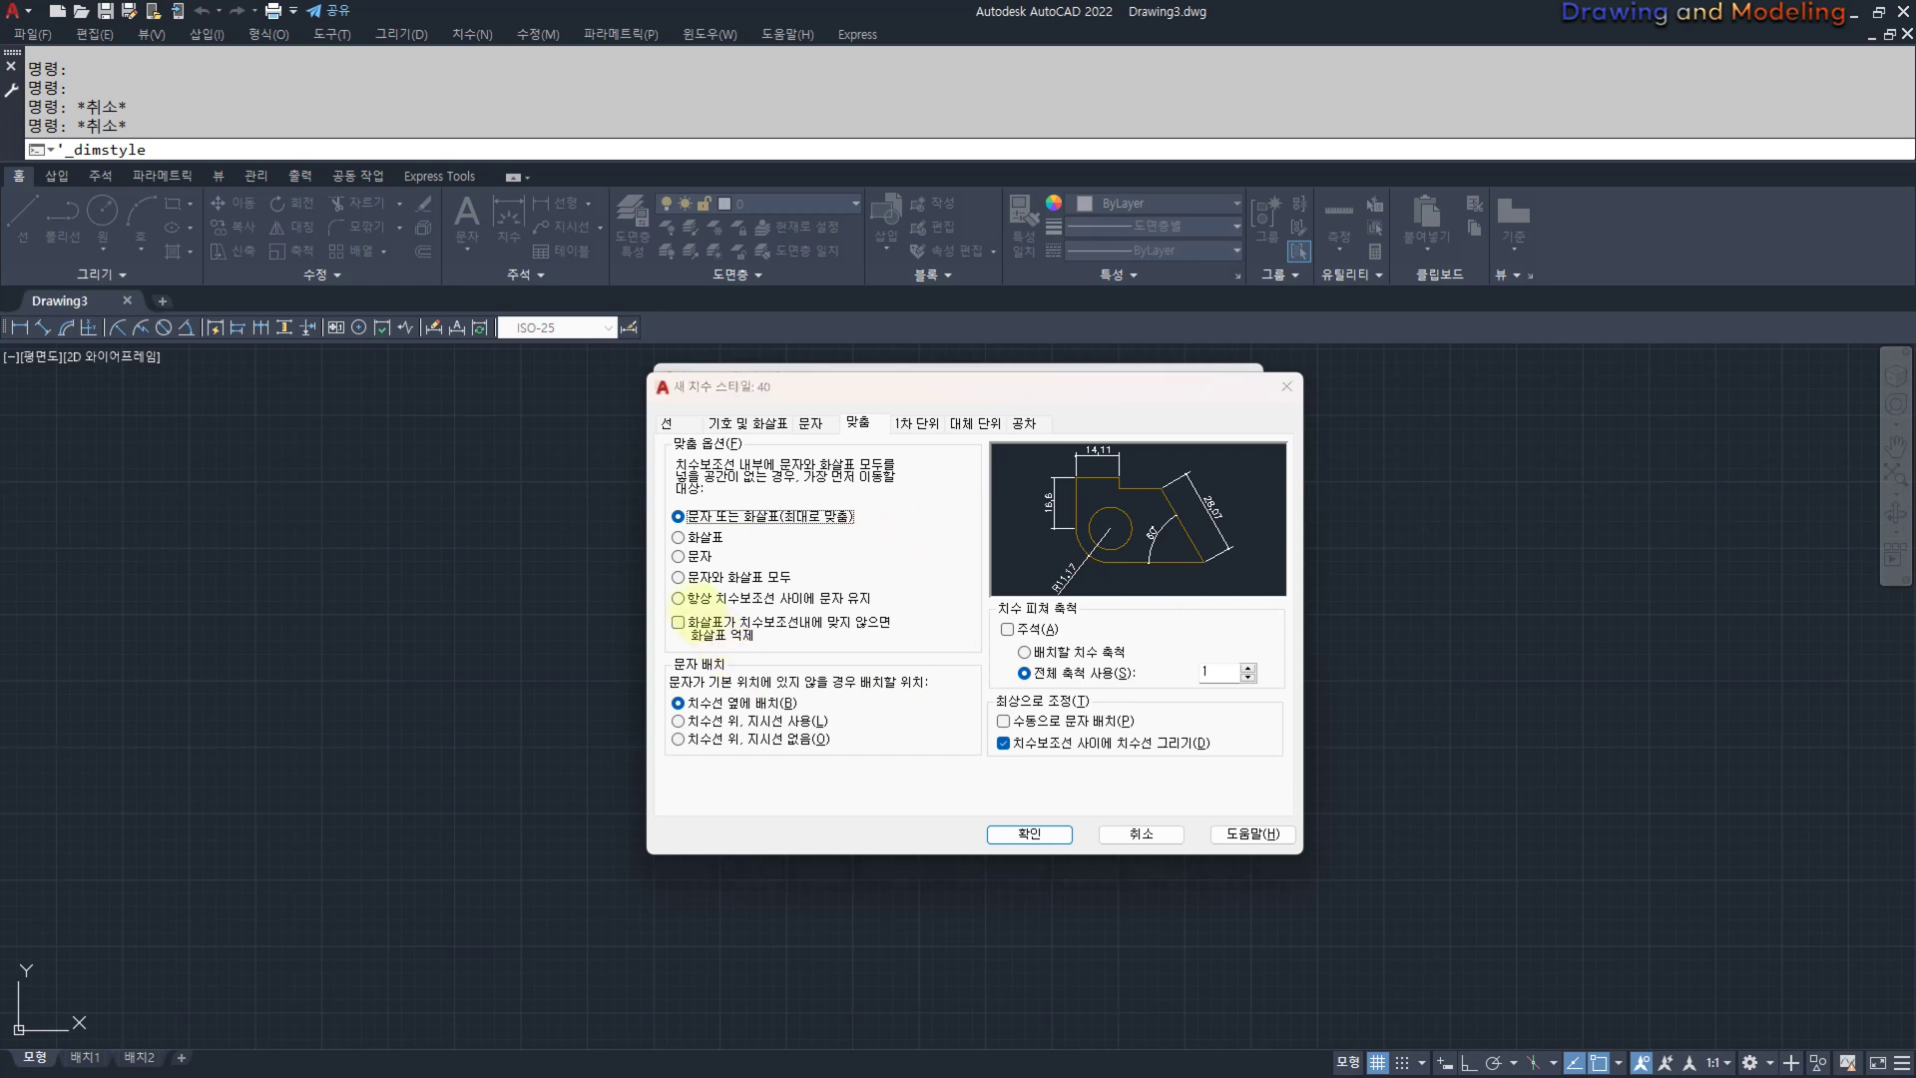
mouse_move(689, 608)
left_mouse_down()
mouse_move(858, 606)
mouse_move(769, 634)
mouse_move(777, 655)
left_mouse_up()
key("Escape")
mouse_move(1119, 457)
left_mouse_down()
mouse_move(1271, 459)
mouse_move(1149, 475)
mouse_move(1235, 481)
left_mouse_up()
mouse_move(1138, 349)
left_mouse_down()
mouse_move(1130, 407)
mouse_move(1188, 346)
left_mouse_up()
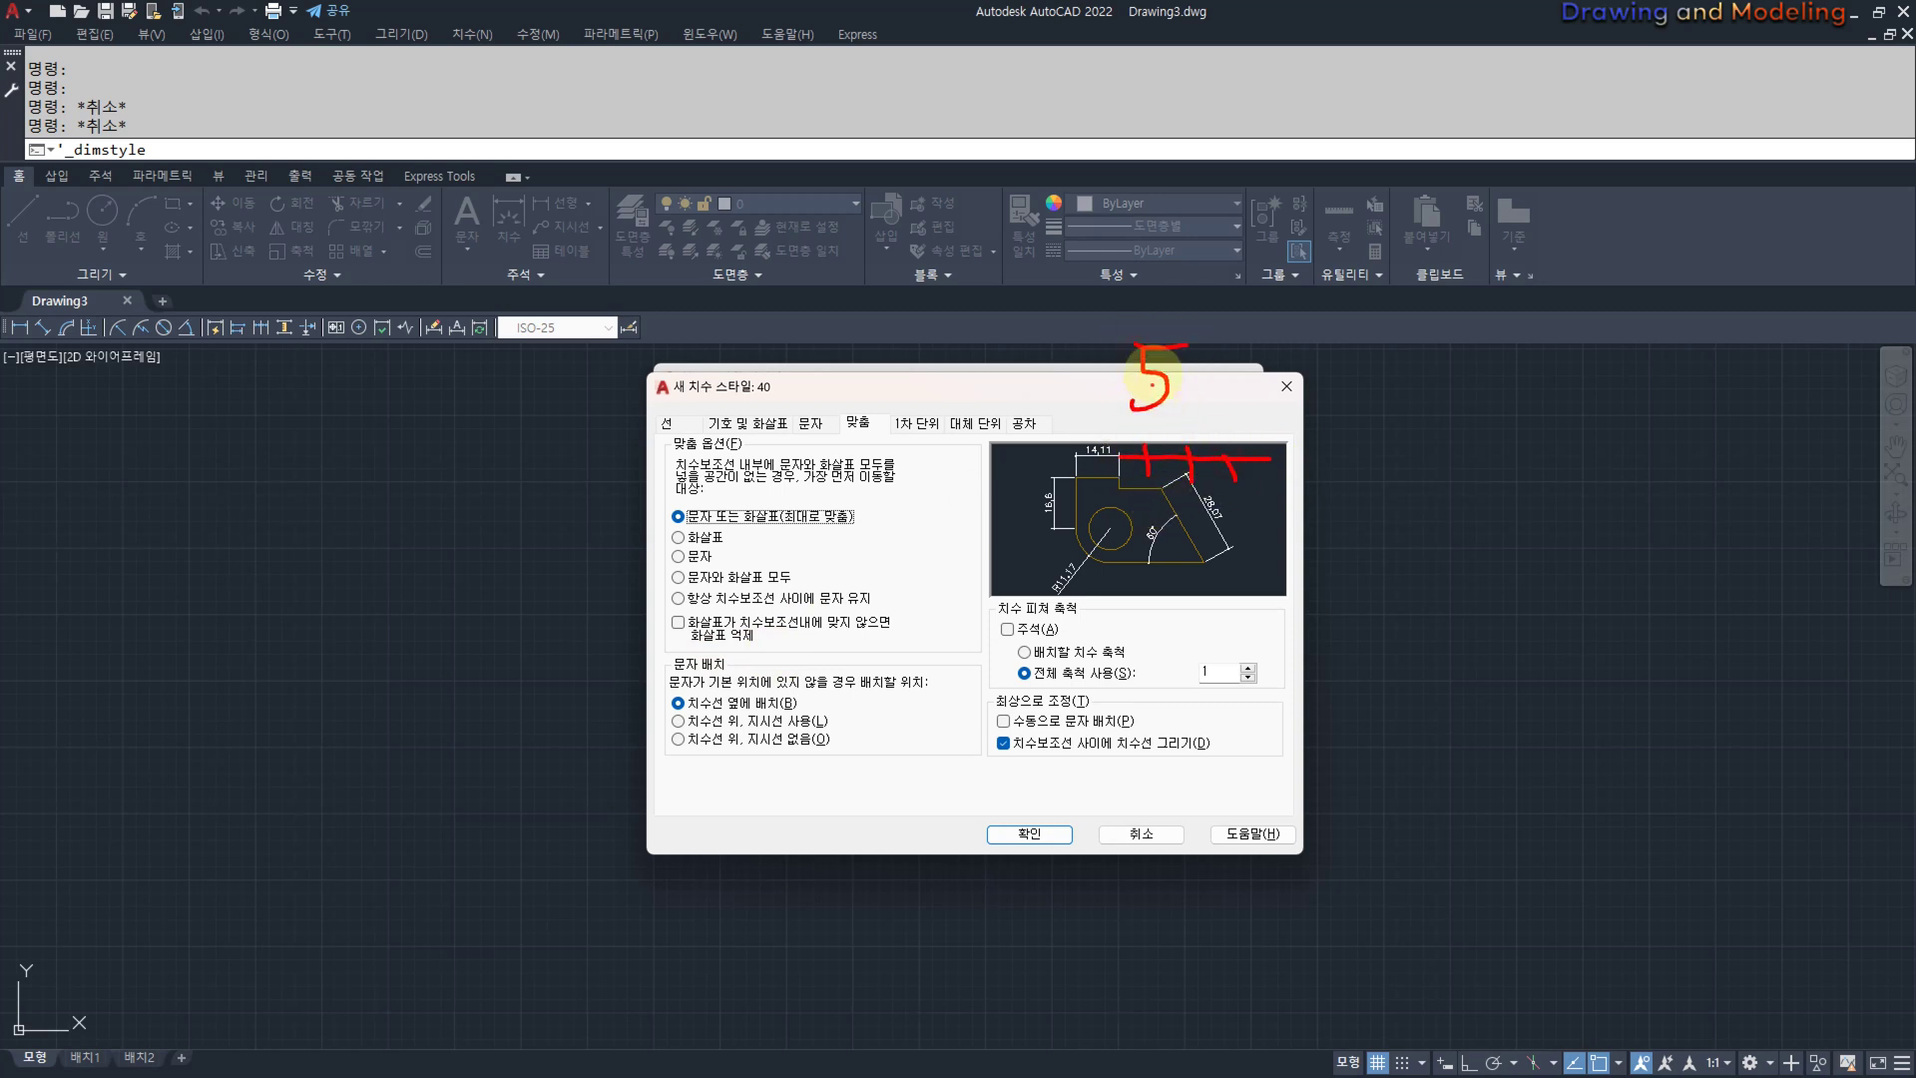
key("Escape")
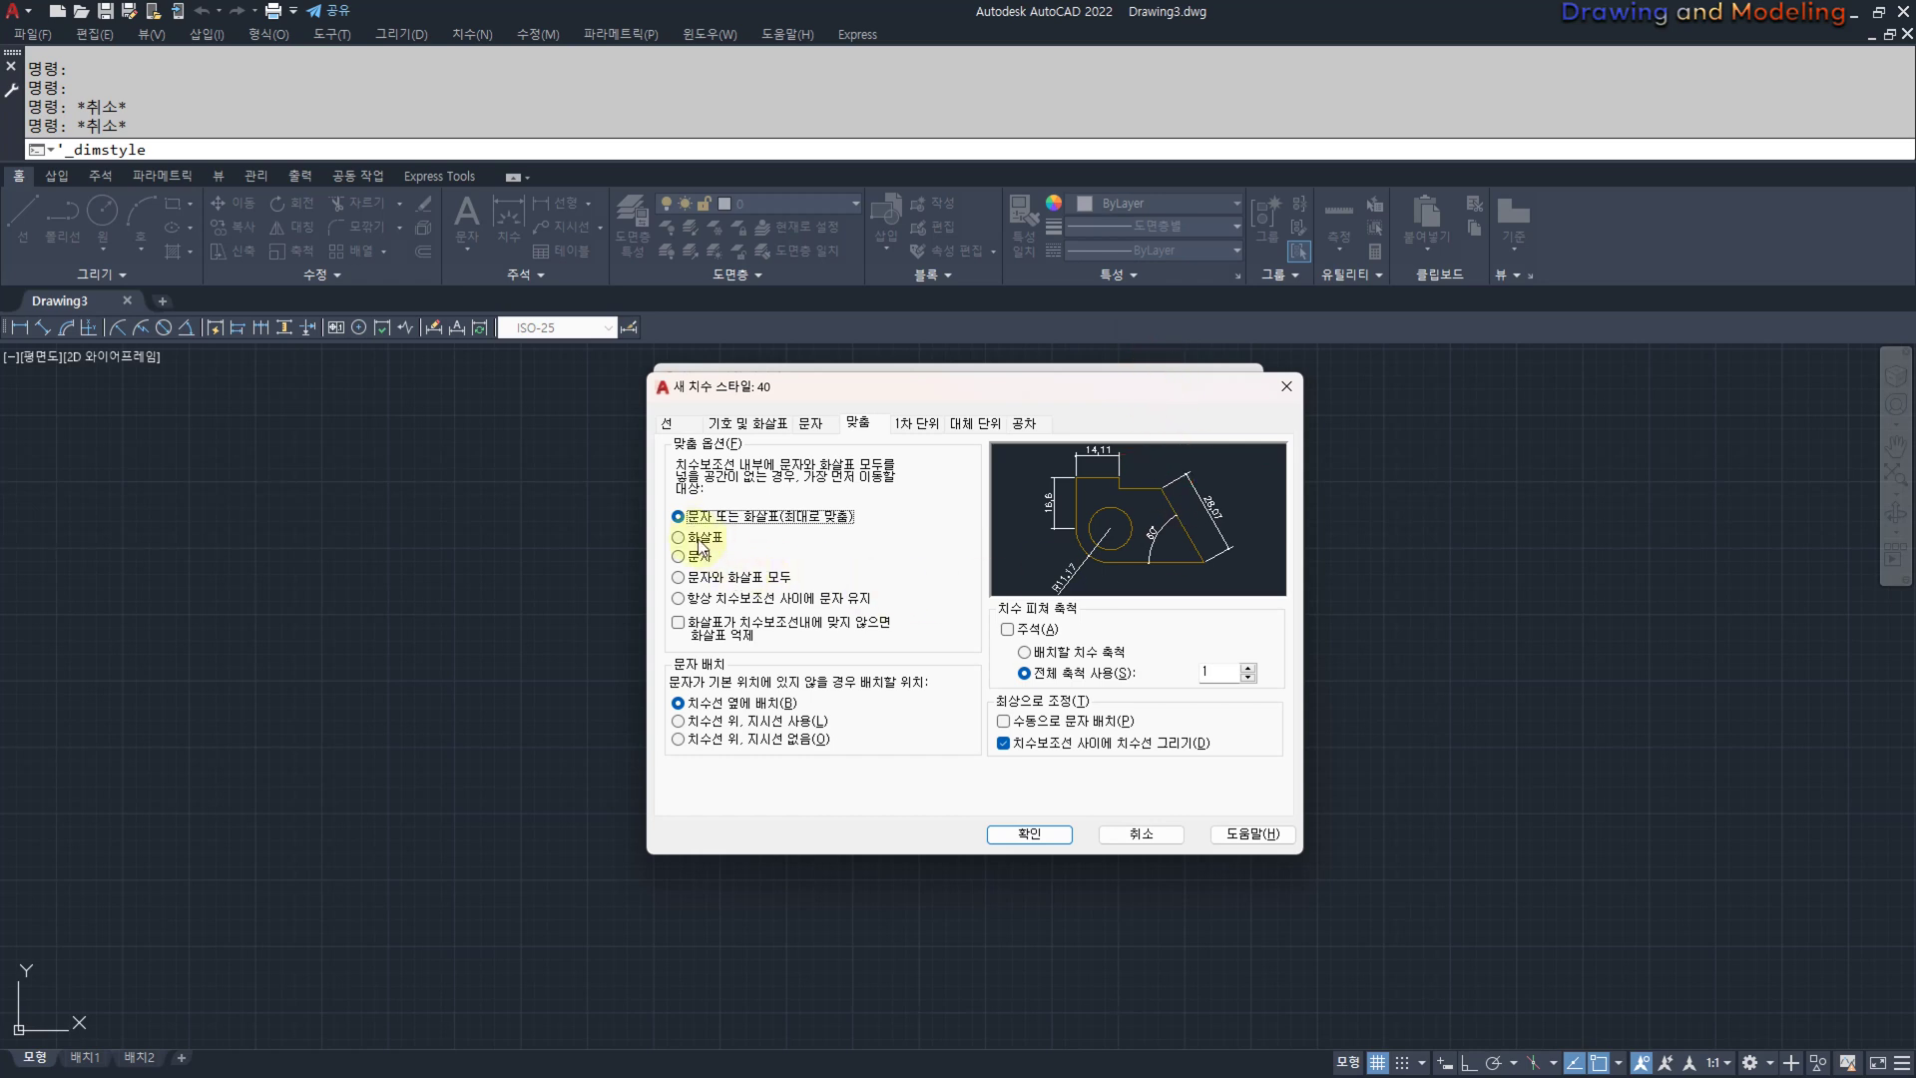
left_click_drag(666, 525, 885, 512)
key("Escape")
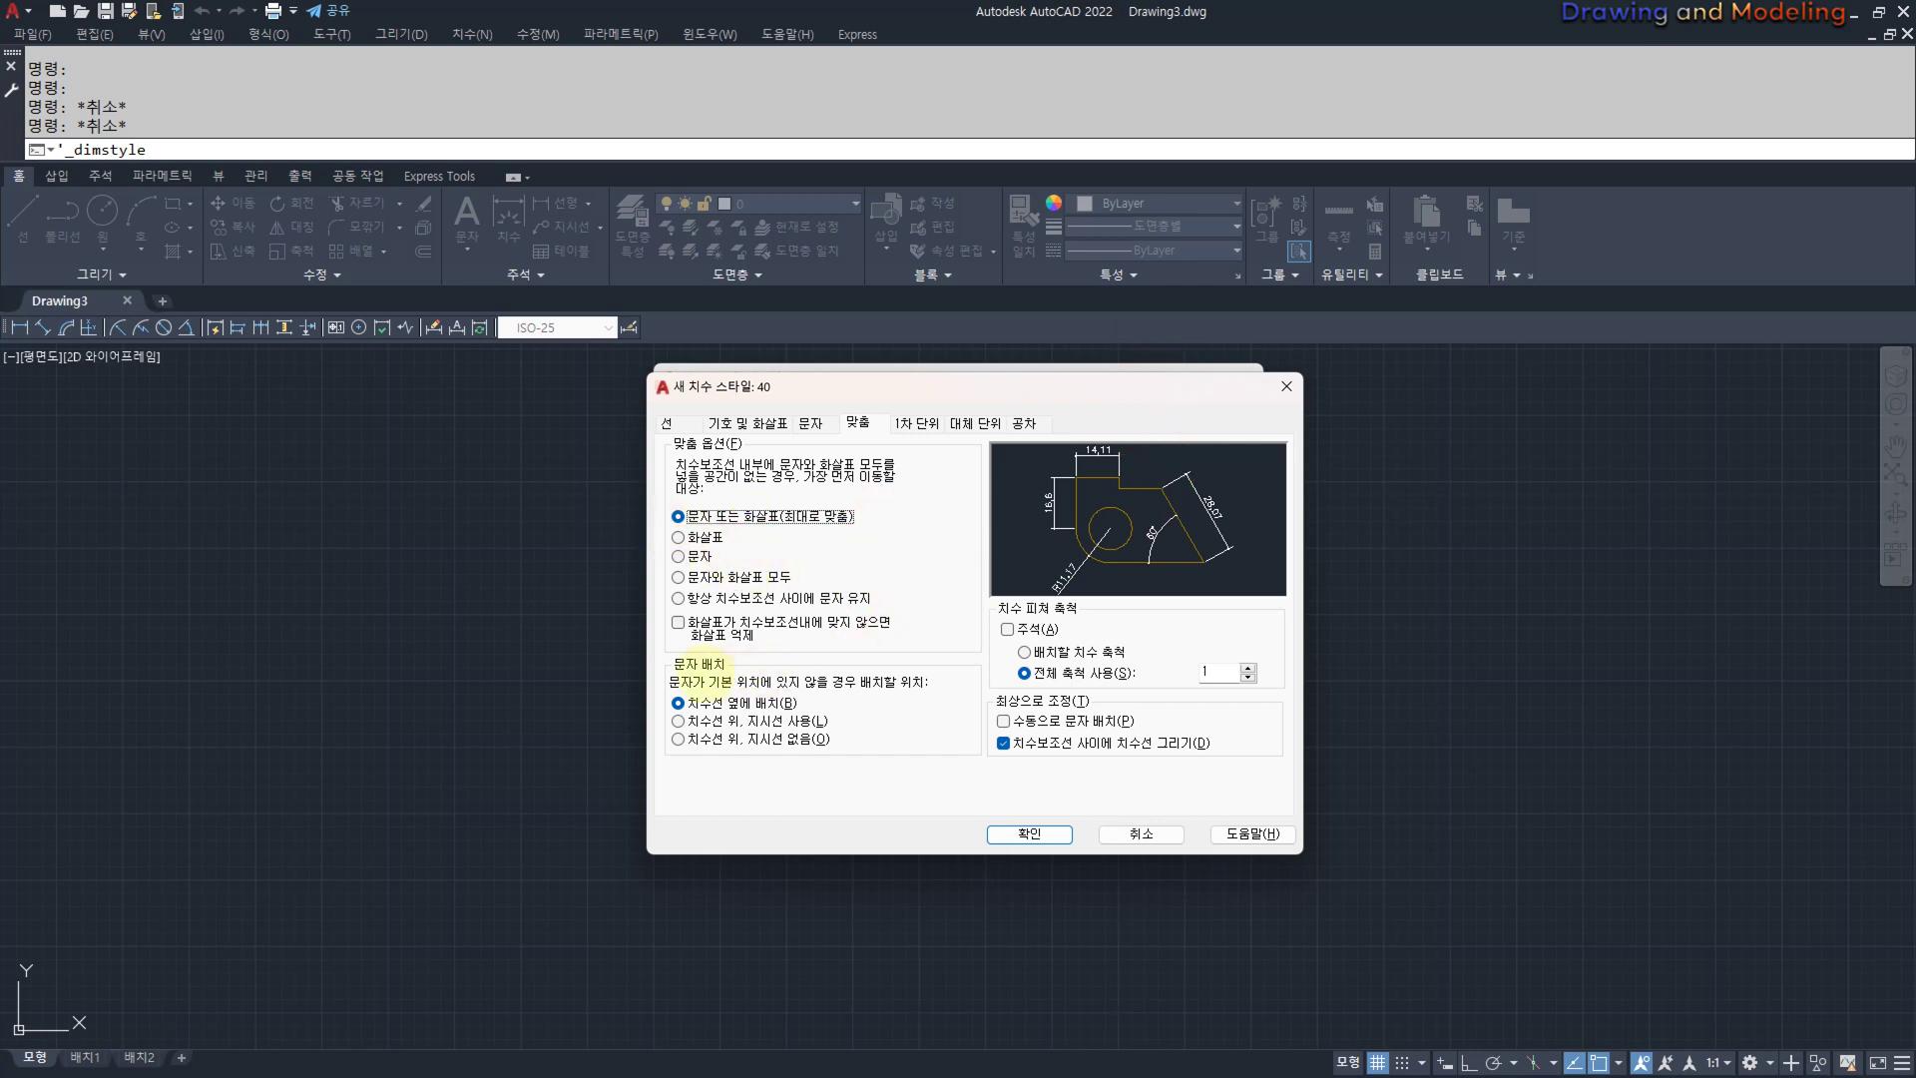
mouse_move(674, 679)
left_mouse_down()
mouse_move(736, 647)
mouse_move(673, 678)
left_mouse_up()
key("Escape")
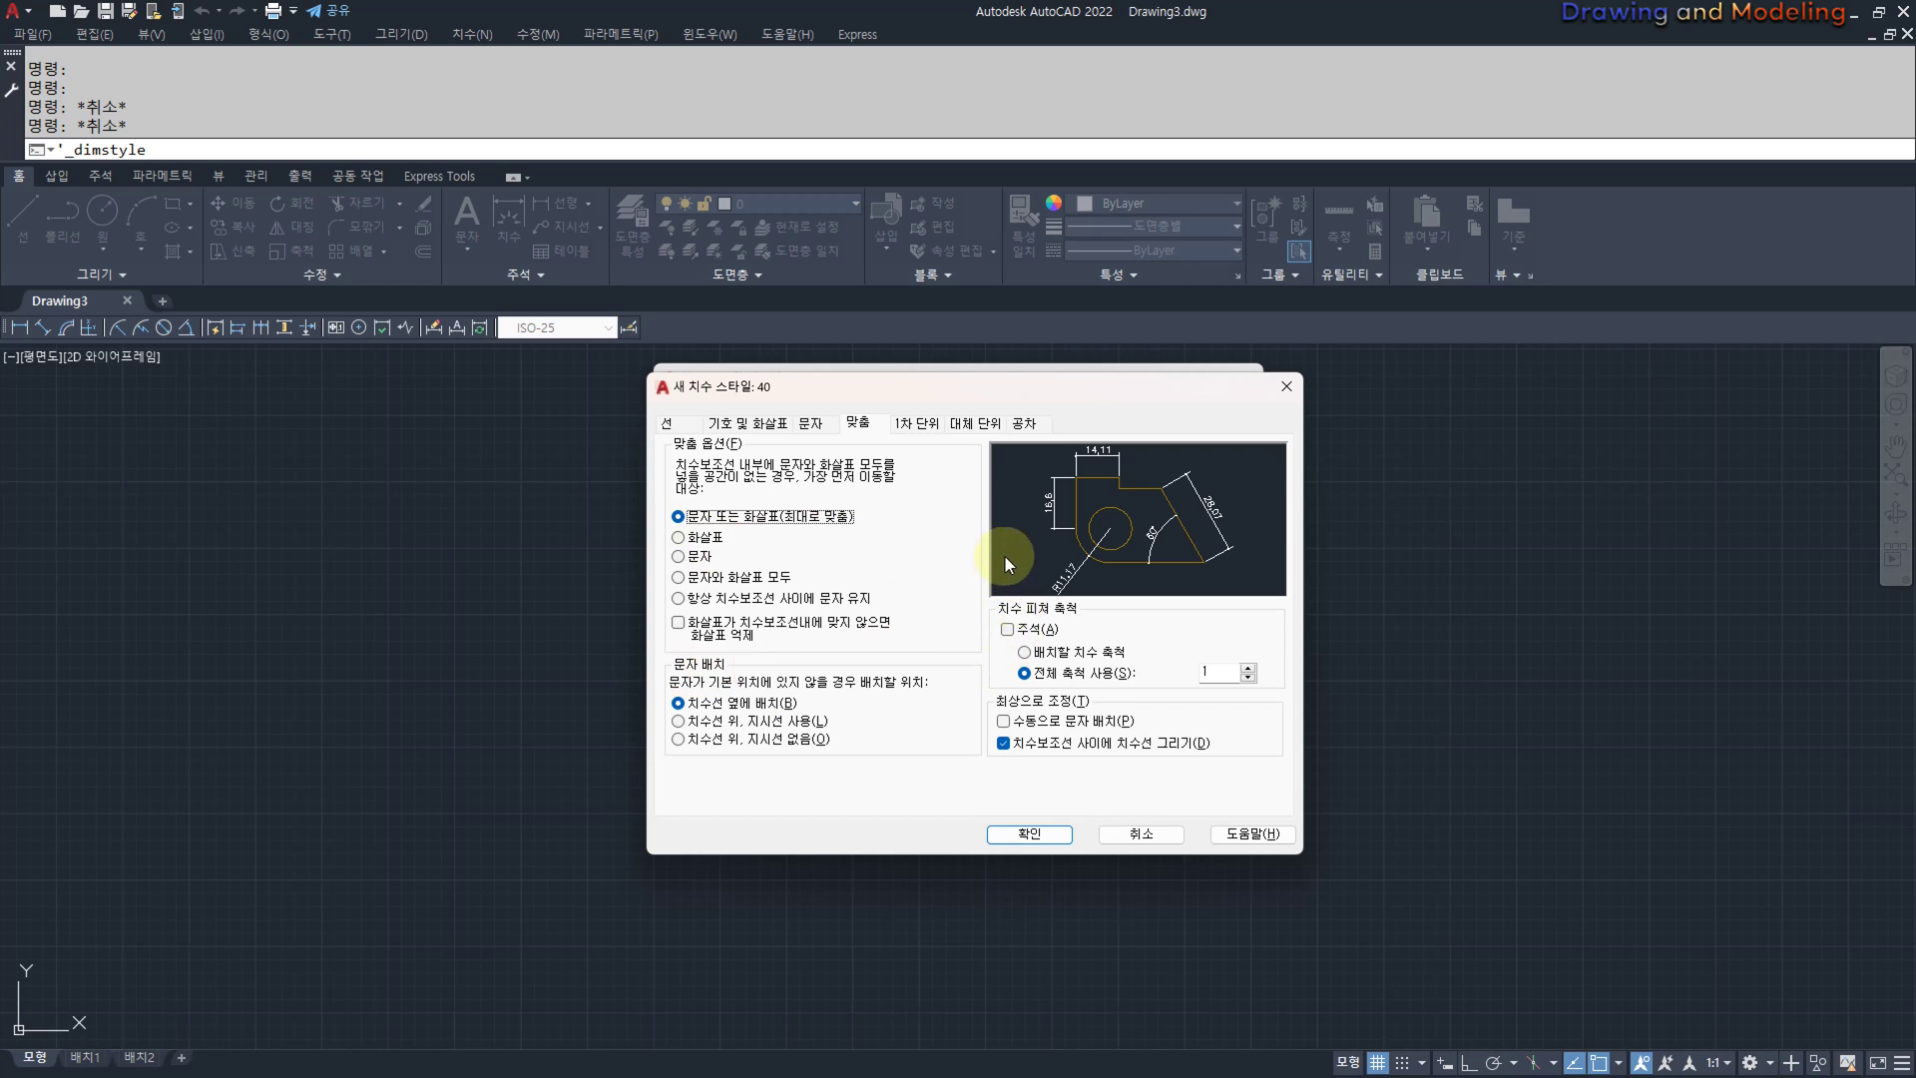
mouse_move(964, 491)
left_mouse_down()
mouse_move(968, 544)
mouse_move(1128, 511)
mouse_move(1135, 577)
left_mouse_up()
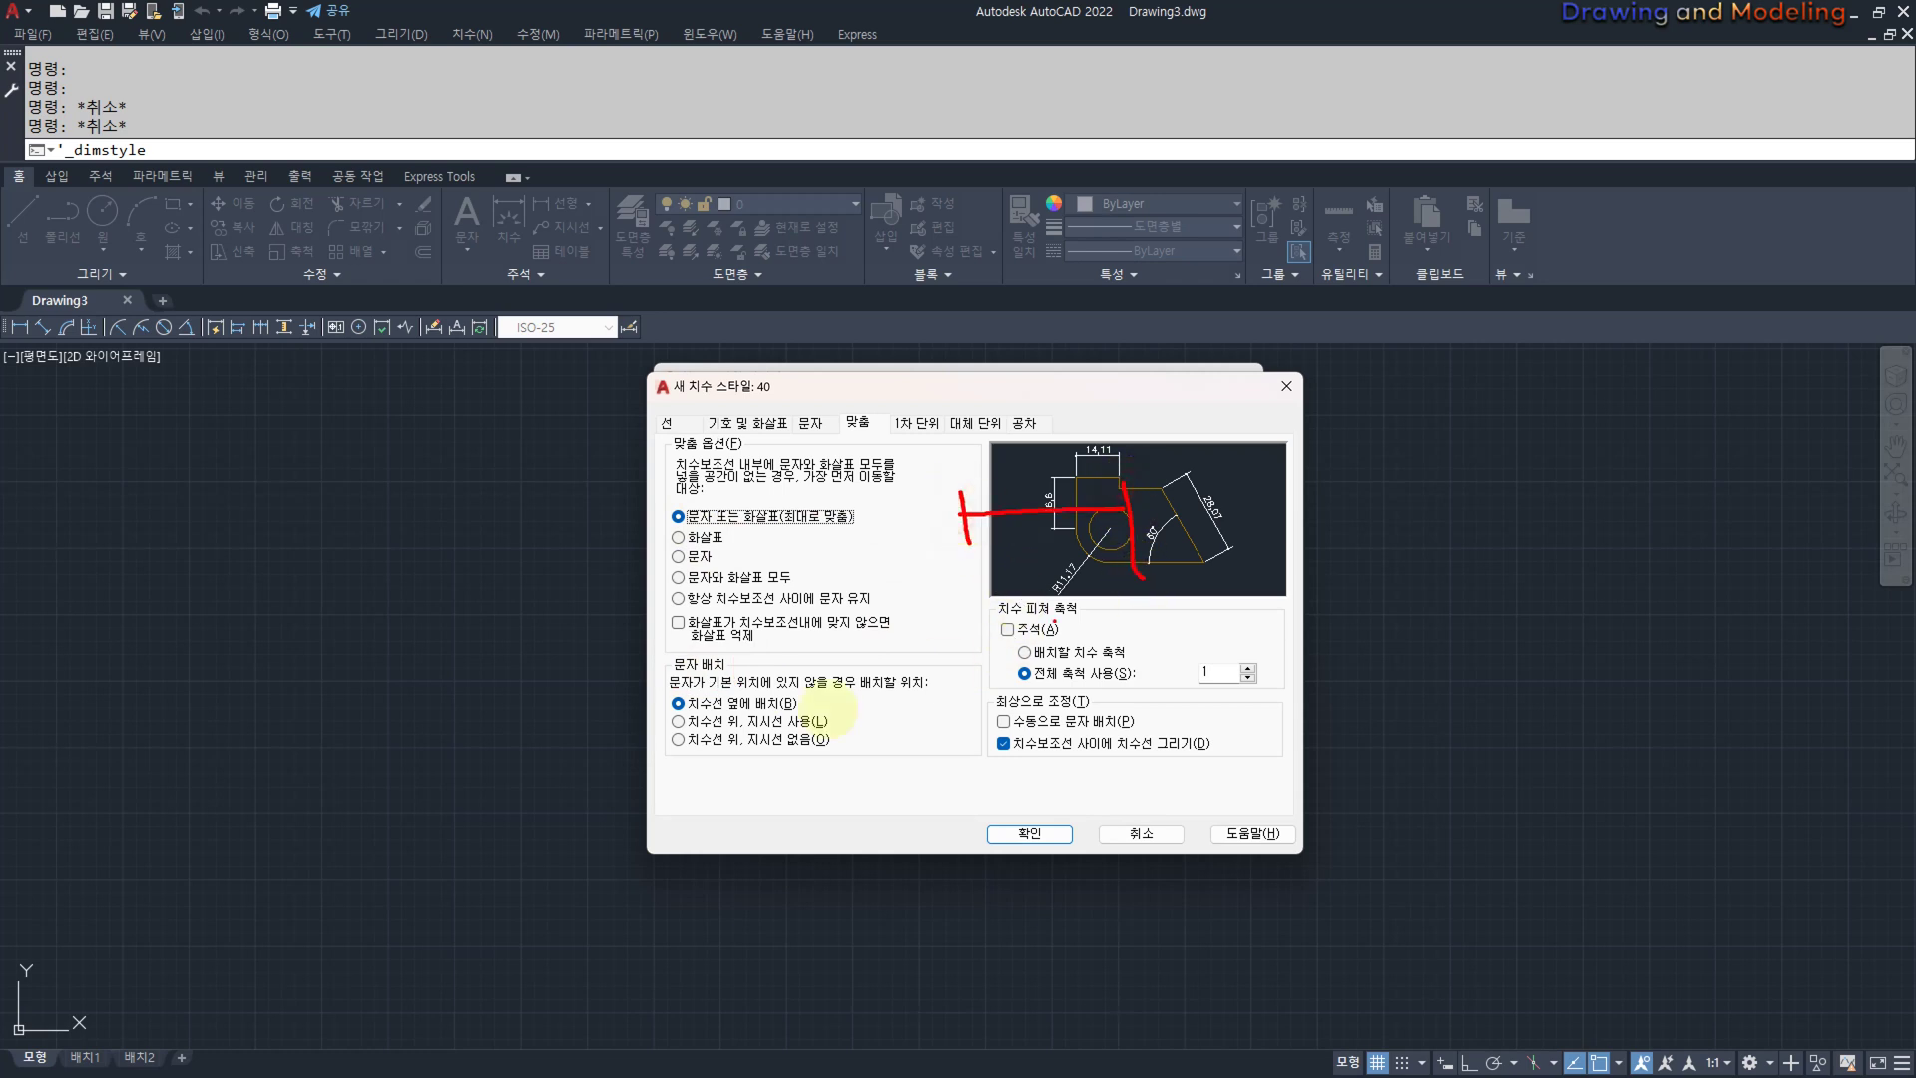
left_click_drag(750, 727, 836, 722)
left_click_drag(1059, 471, 1041, 511)
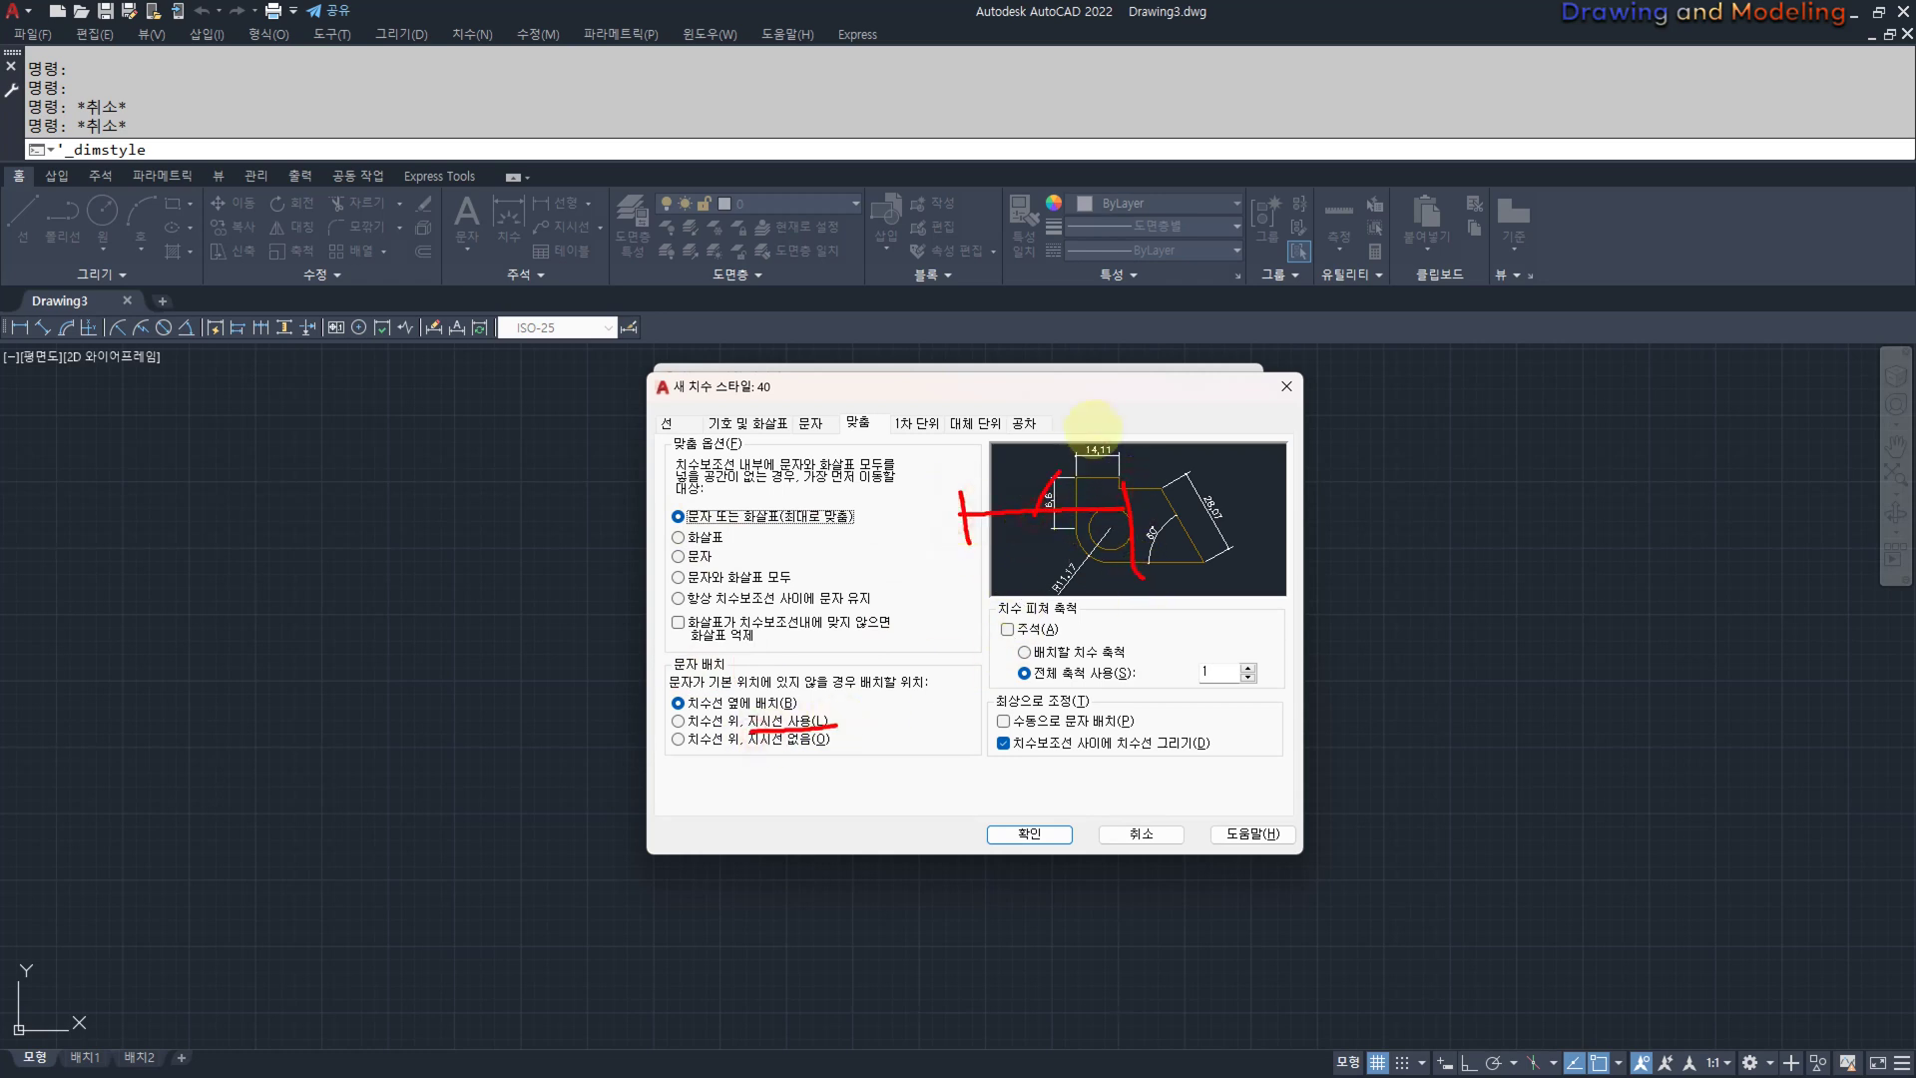
left_click_drag(1092, 425, 1340, 422)
mouse_move(1193, 298)
left_mouse_down()
mouse_move(1163, 389)
mouse_move(1287, 320)
left_mouse_up()
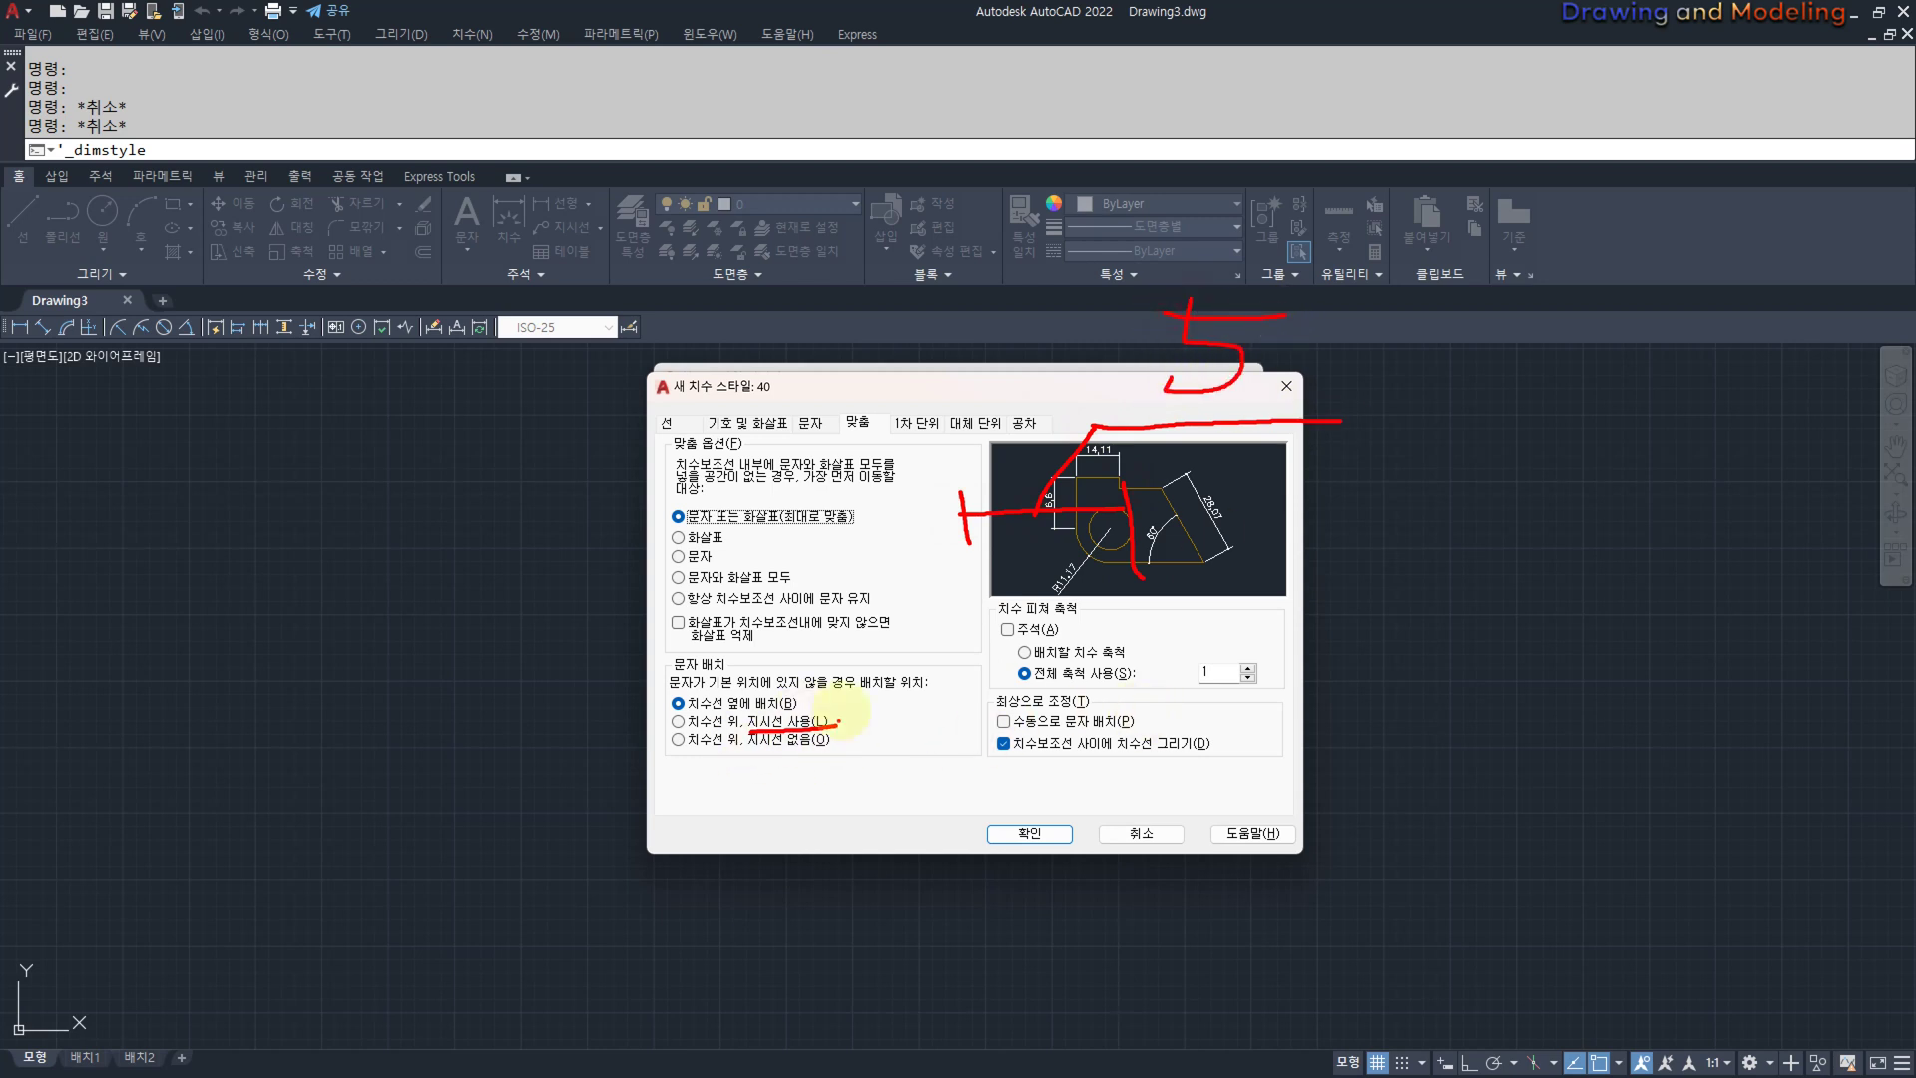
left_click_drag(750, 747, 868, 749)
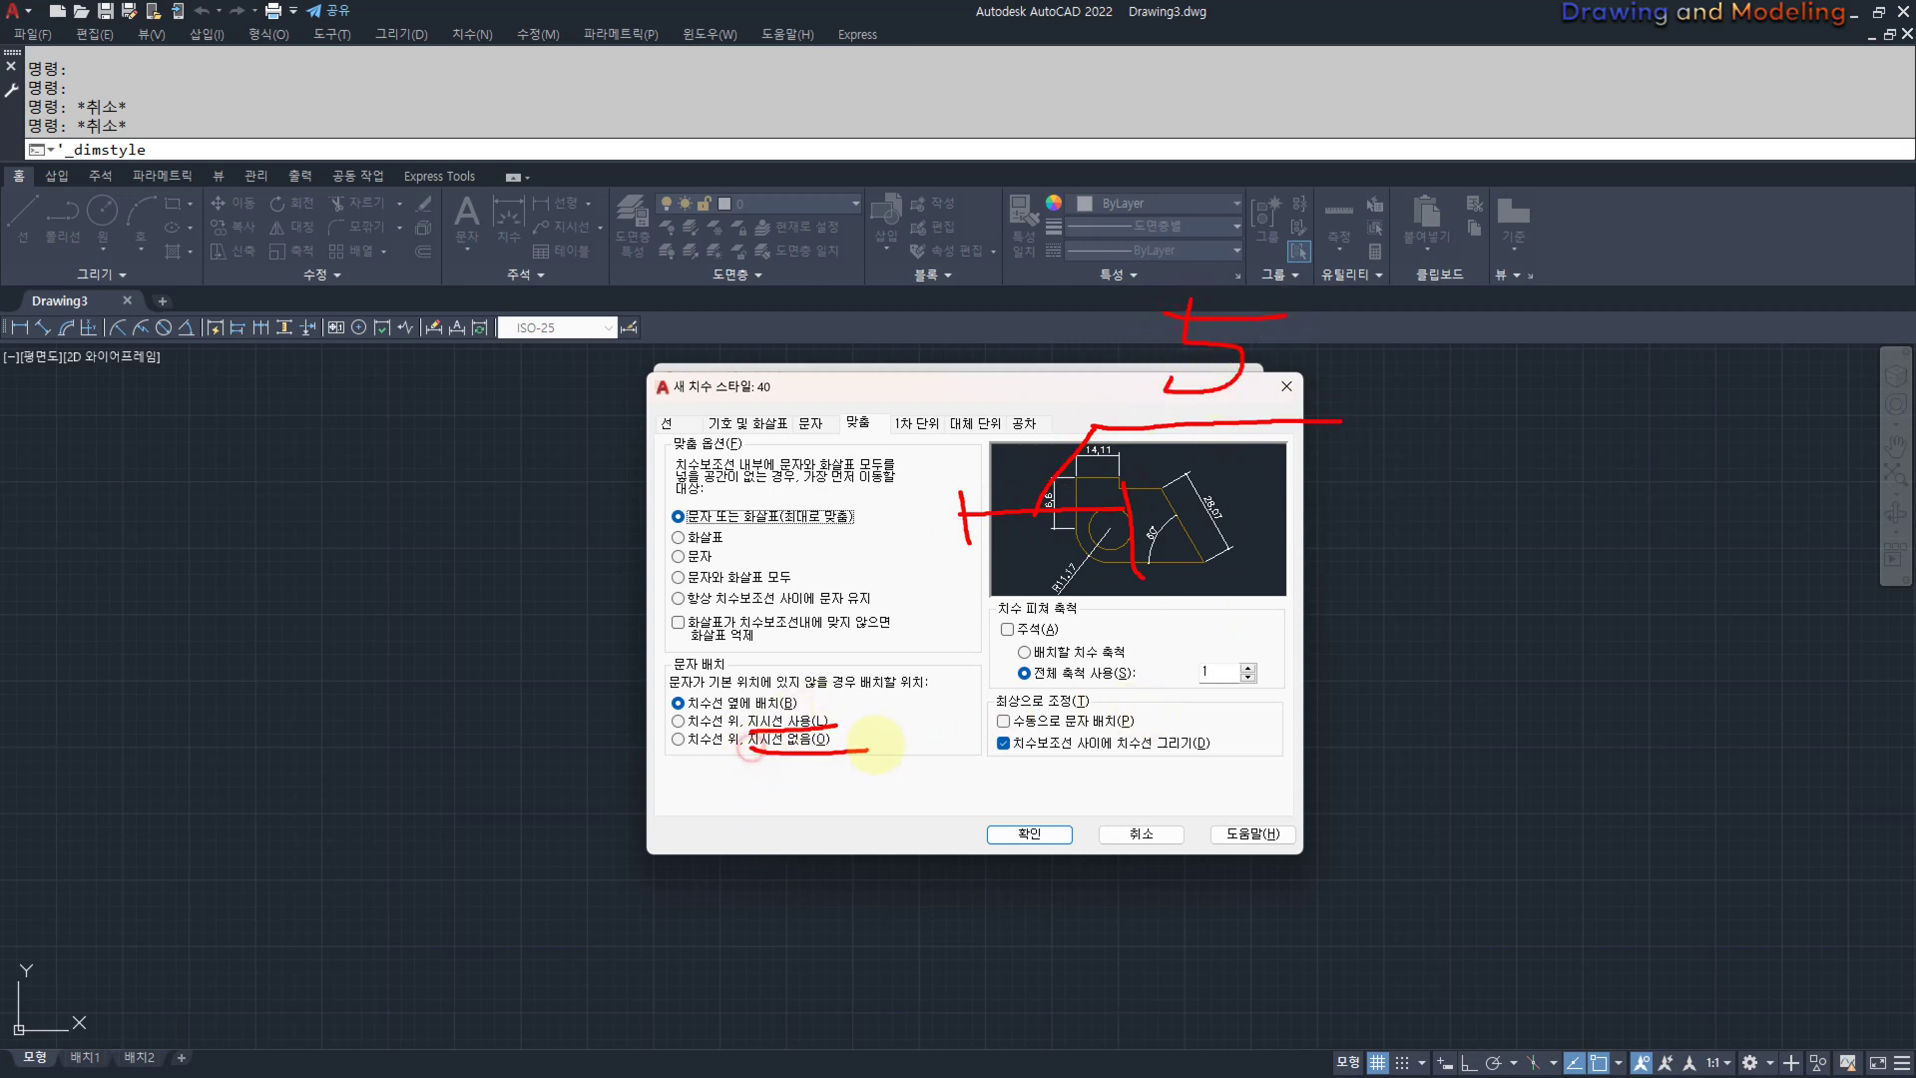
mouse_move(1015, 397)
left_mouse_down()
mouse_move(1031, 479)
mouse_move(1340, 410)
mouse_move(1350, 489)
left_mouse_up()
mouse_move(738, 597)
left_mouse_down()
mouse_move(666, 626)
mouse_move(744, 630)
left_mouse_up()
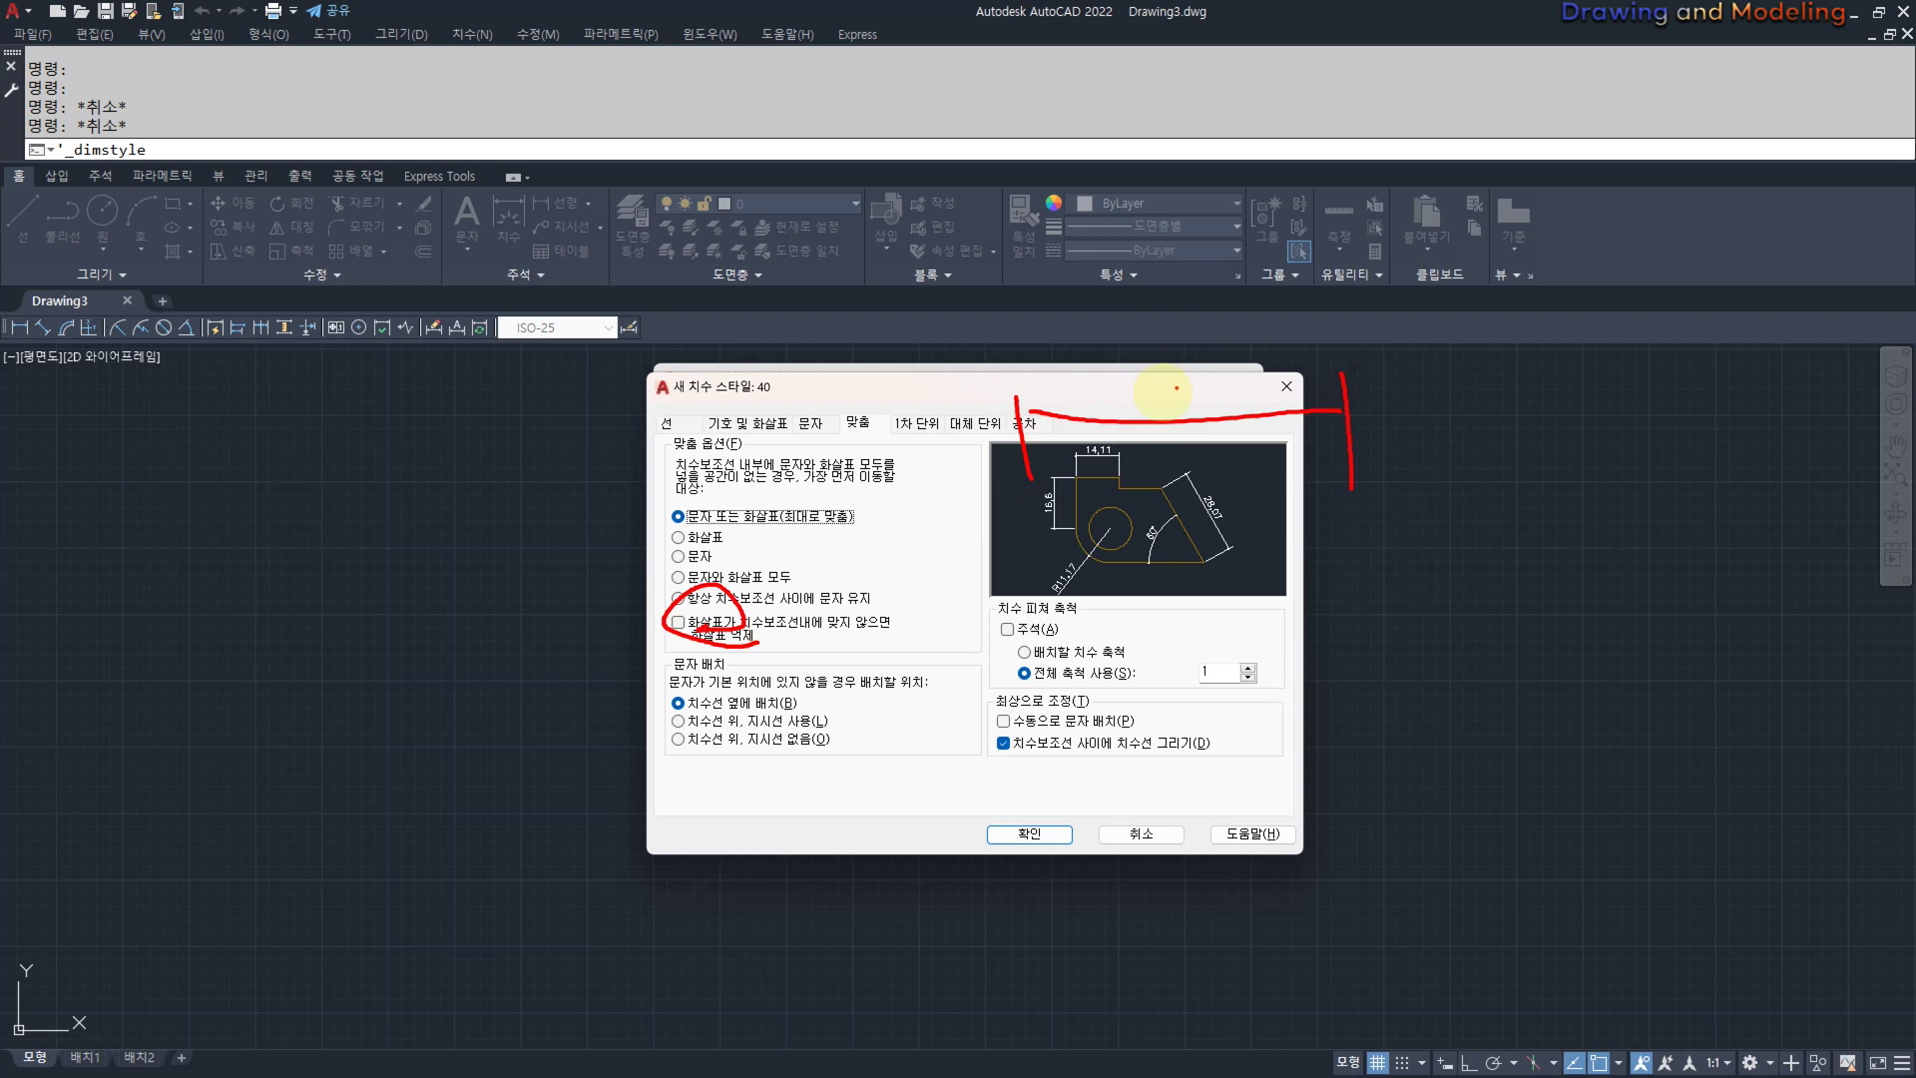
mouse_move(1138, 171)
left_mouse_down()
mouse_move(1137, 278)
mouse_move(1253, 168)
left_mouse_up()
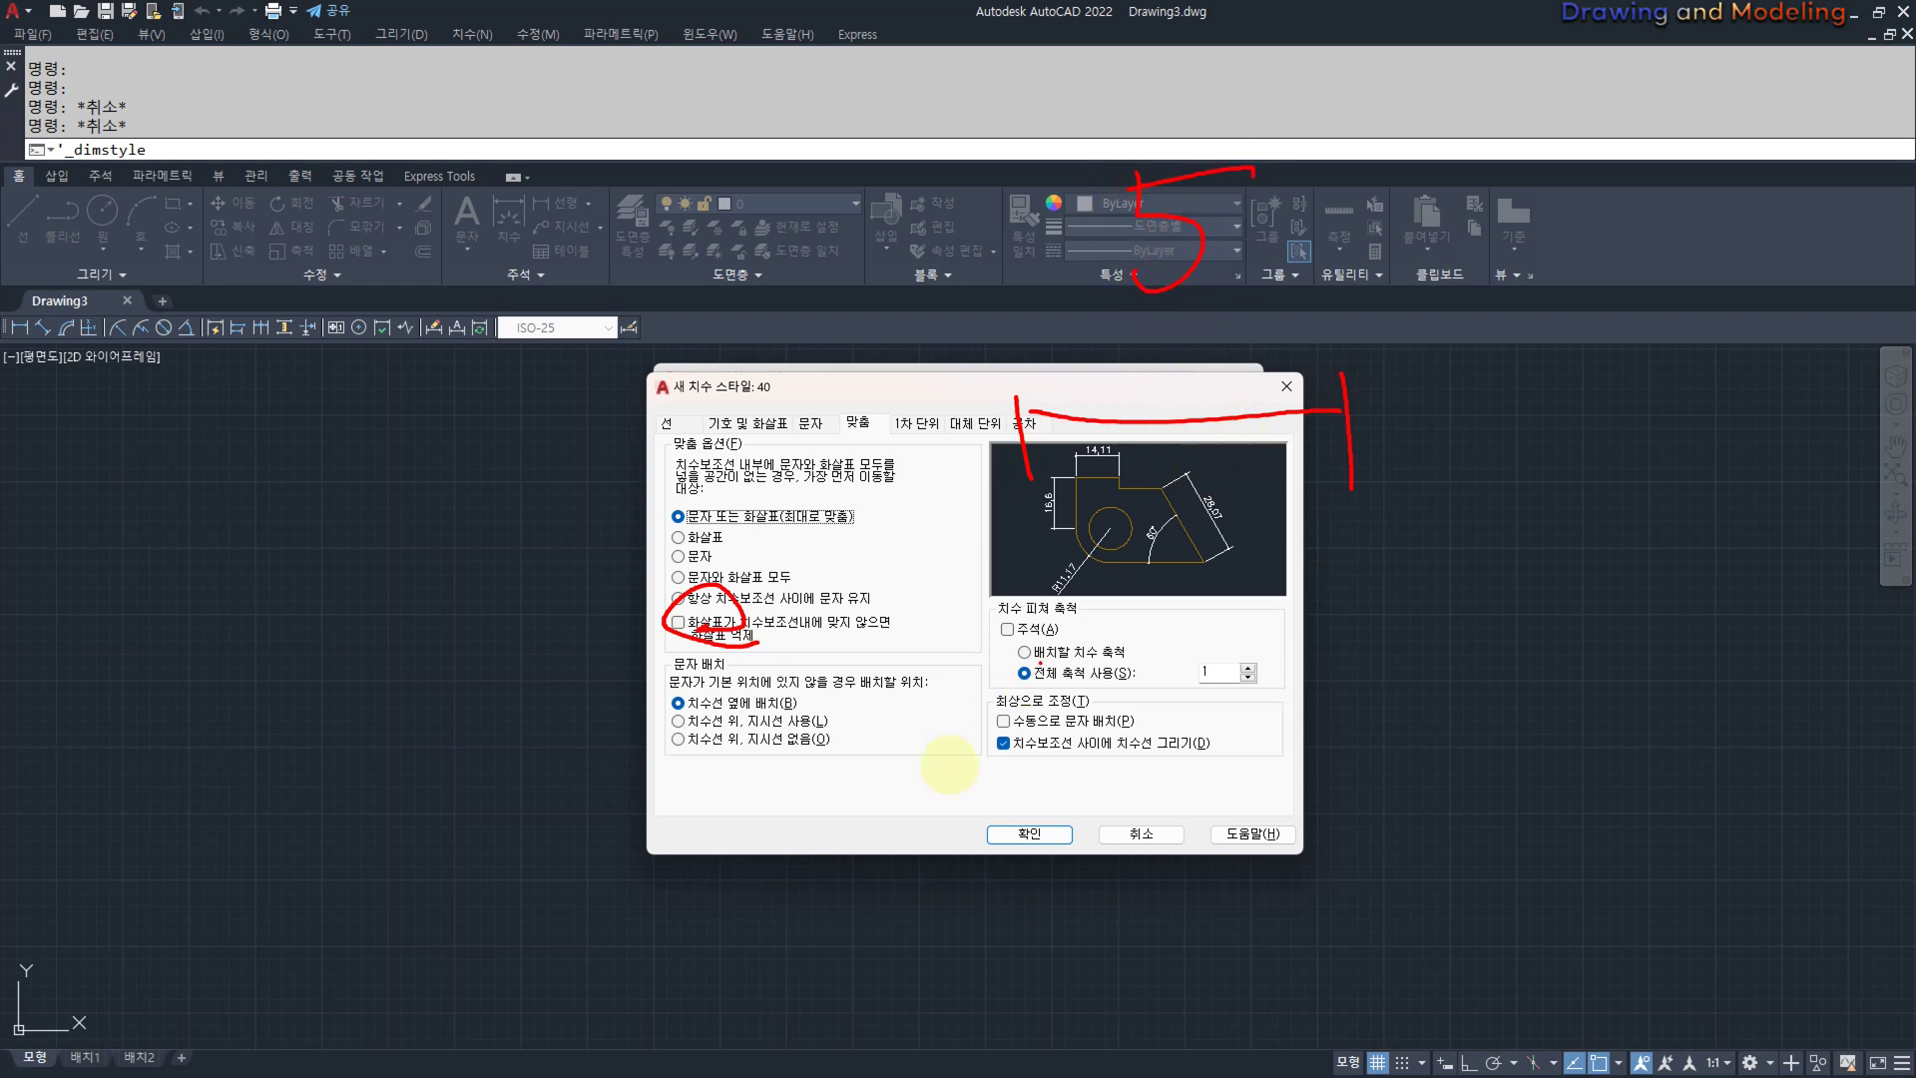
key("e")
left_click_drag(718, 715, 843, 710)
key("e")
mouse_move(912, 384)
left_mouse_down()
mouse_move(910, 482)
mouse_move(1170, 421)
mouse_move(1168, 536)
left_mouse_up()
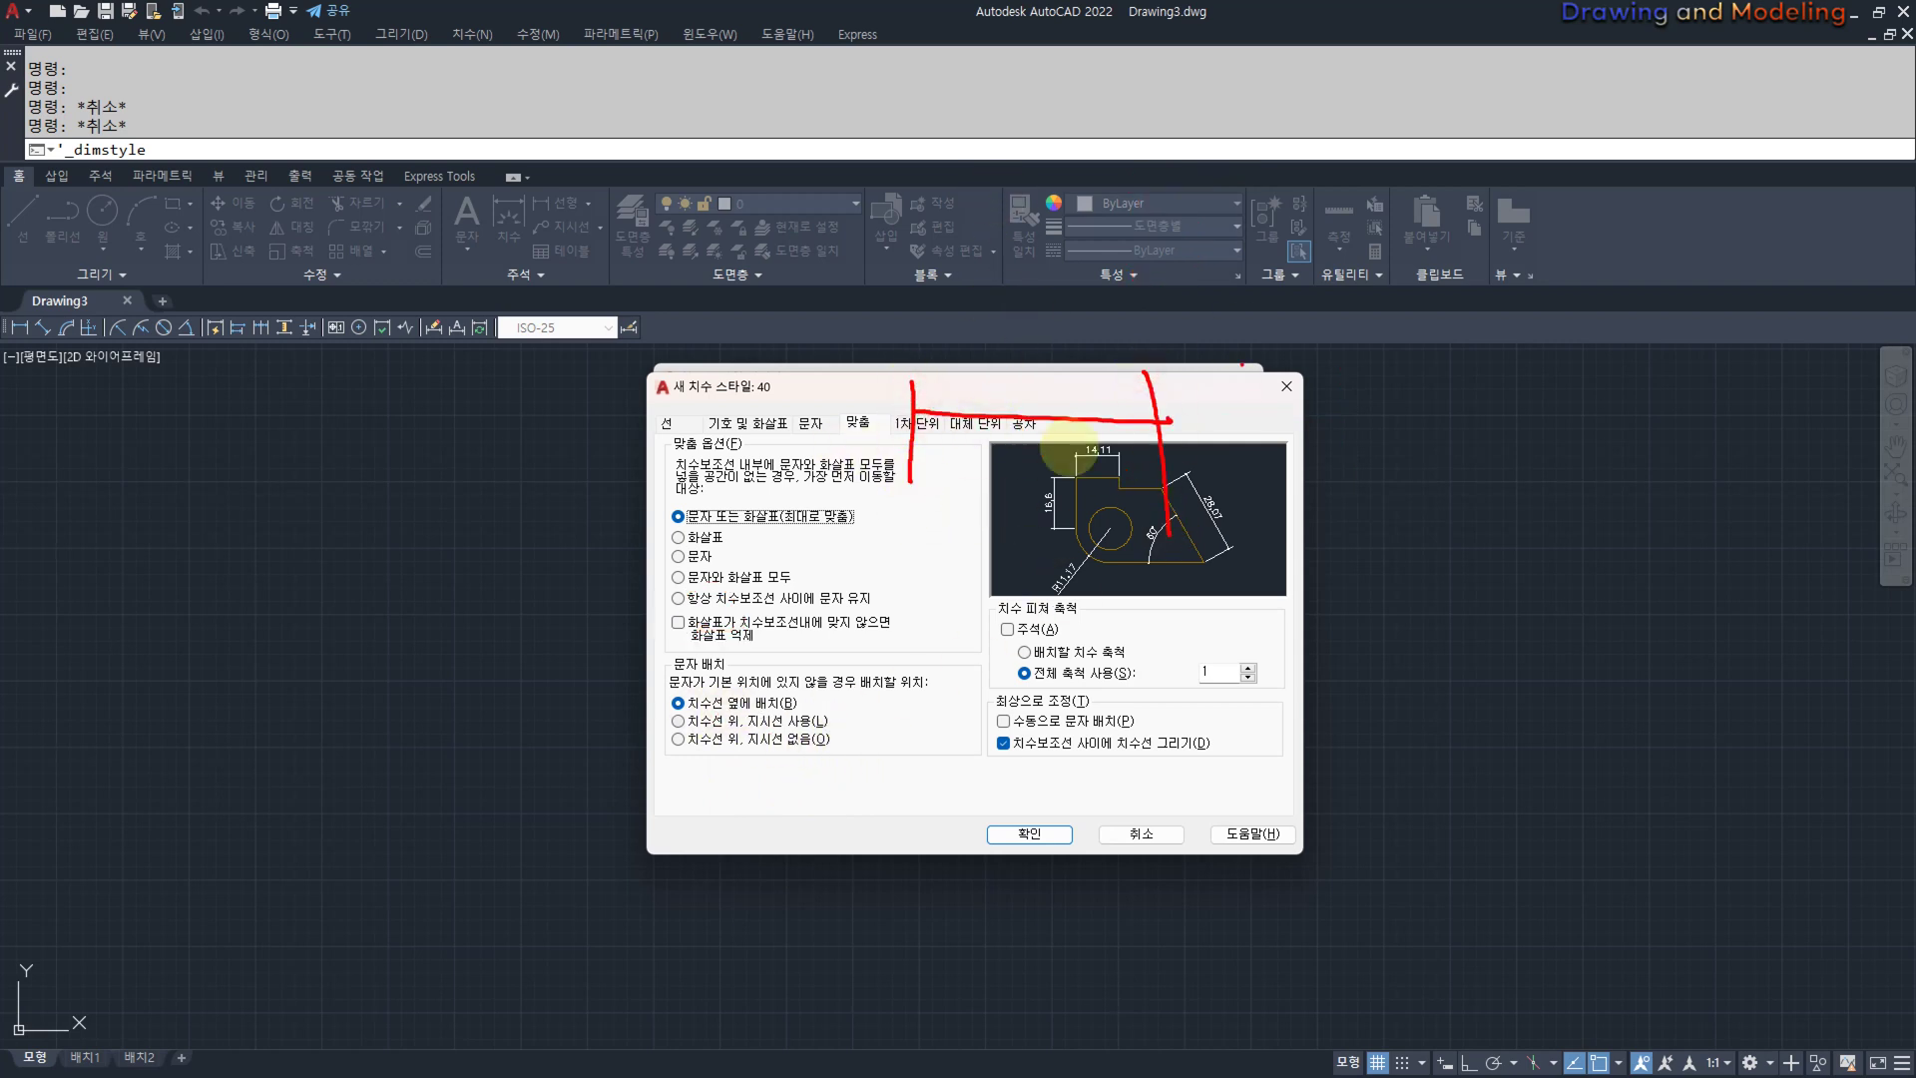
left_click_drag(1165, 419, 1626, 417)
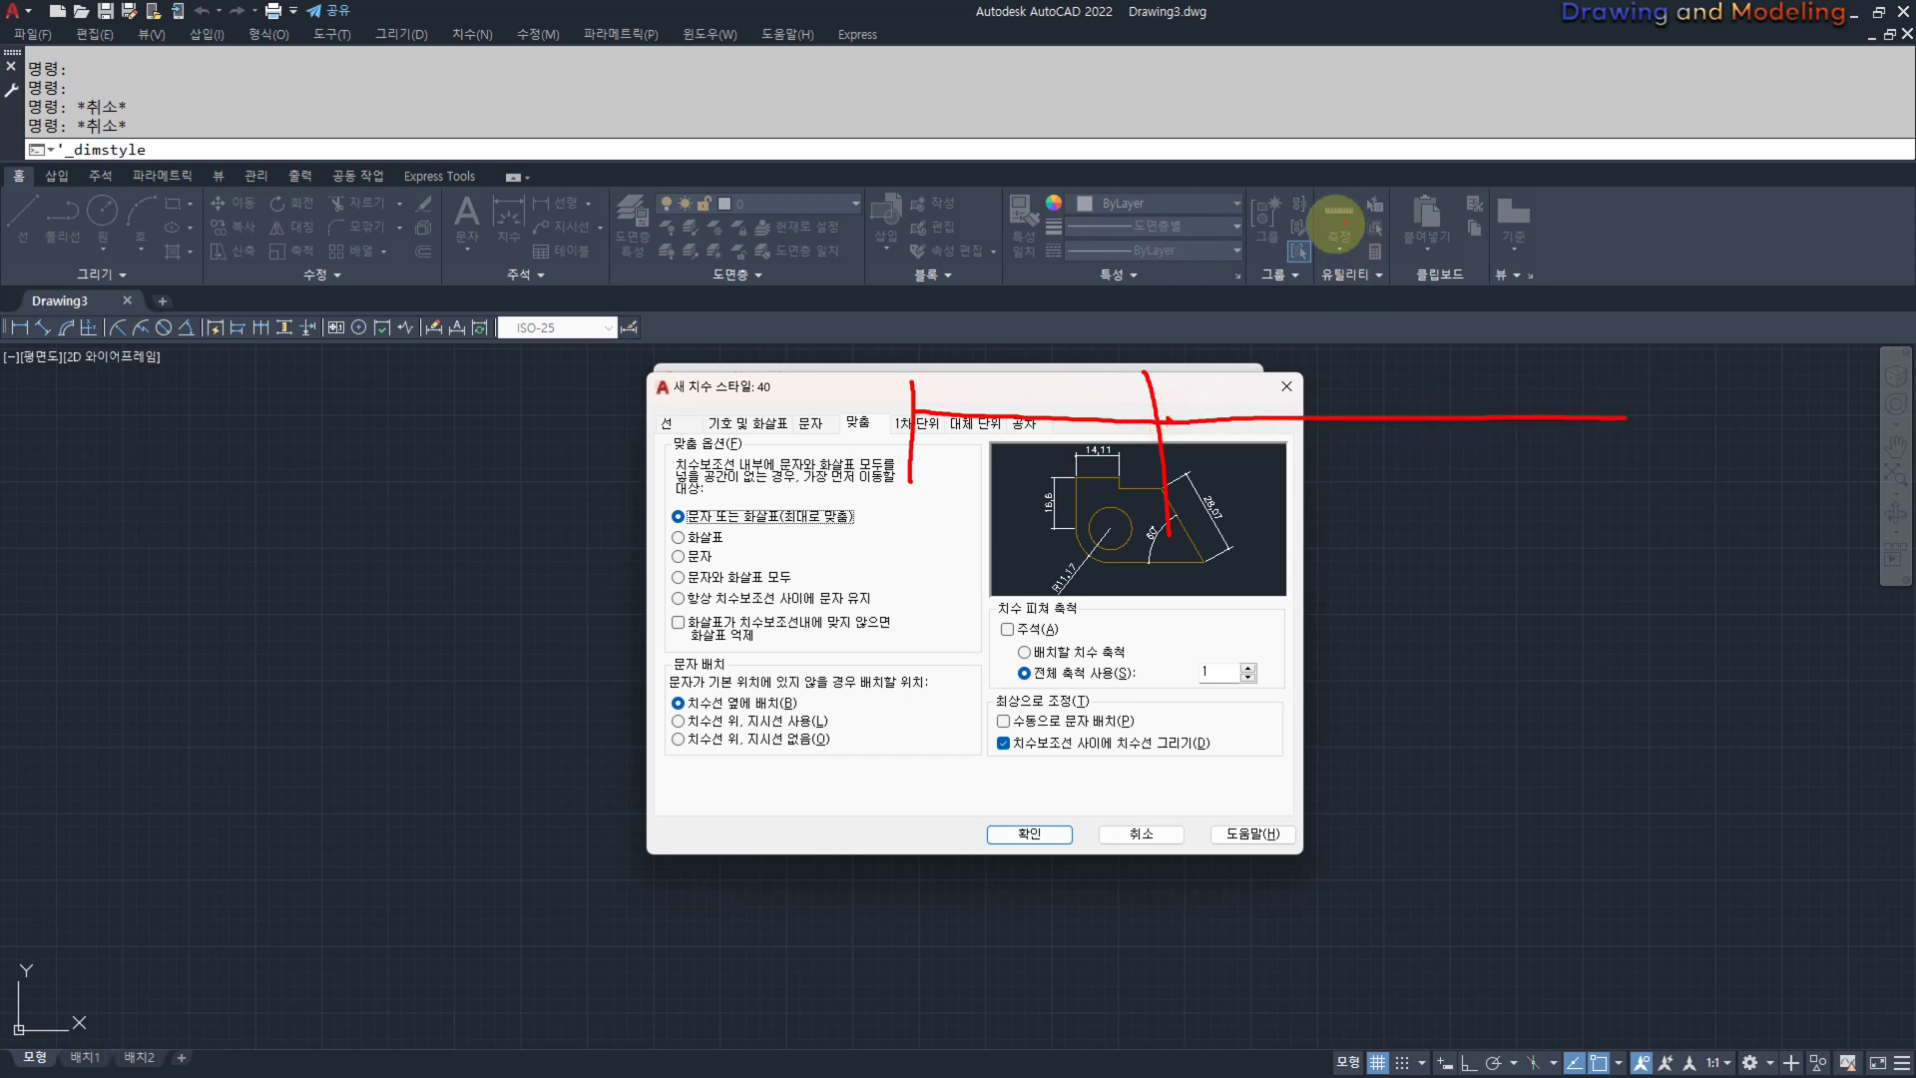
mouse_move(1294, 185)
left_mouse_down()
mouse_move(1317, 291)
mouse_move(1227, 350)
left_mouse_up()
left_click_drag(1250, 211, 1521, 215)
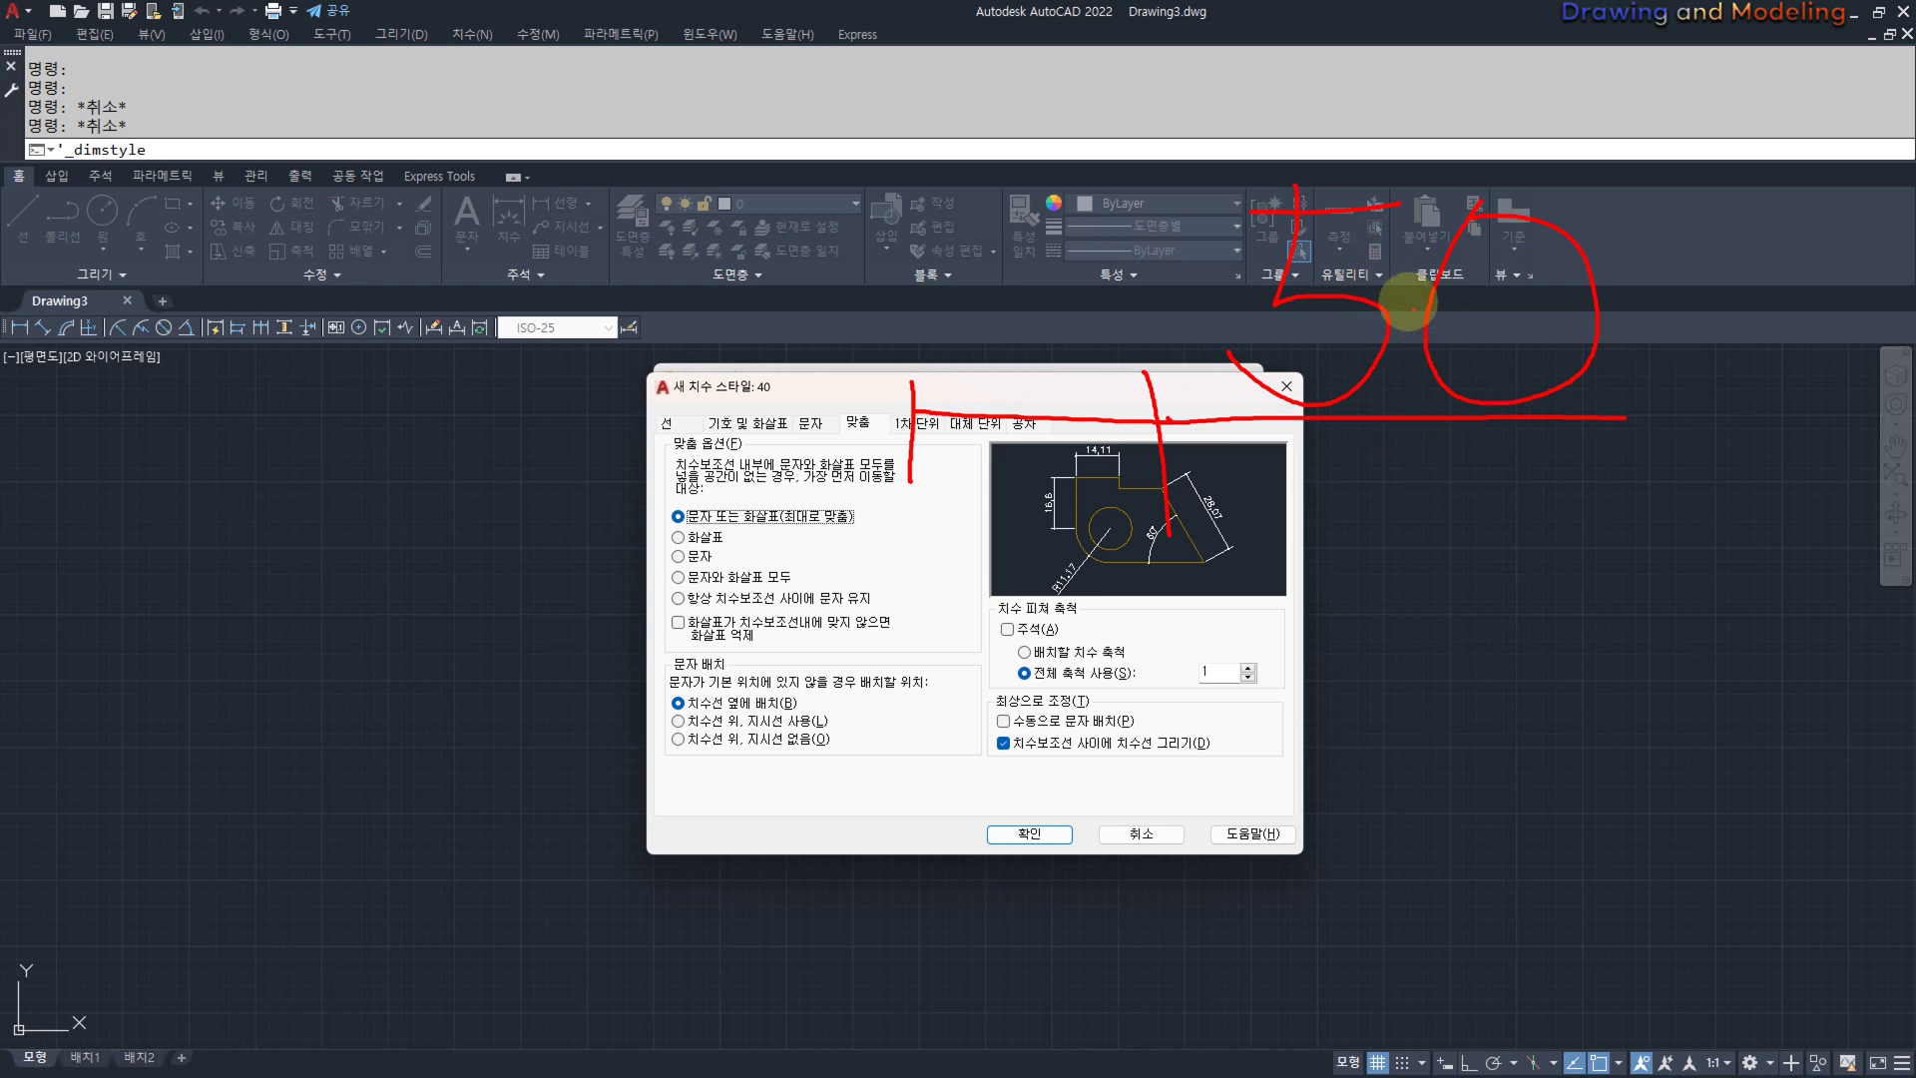
key("b")
mouse_move(1382, 269)
left_mouse_down()
mouse_move(1447, 310)
mouse_move(1384, 266)
mouse_move(1445, 247)
mouse_move(1192, 304)
left_mouse_up()
mouse_move(1034, 394)
left_mouse_down()
mouse_move(1105, 449)
mouse_move(1057, 383)
mouse_move(1072, 353)
left_mouse_up()
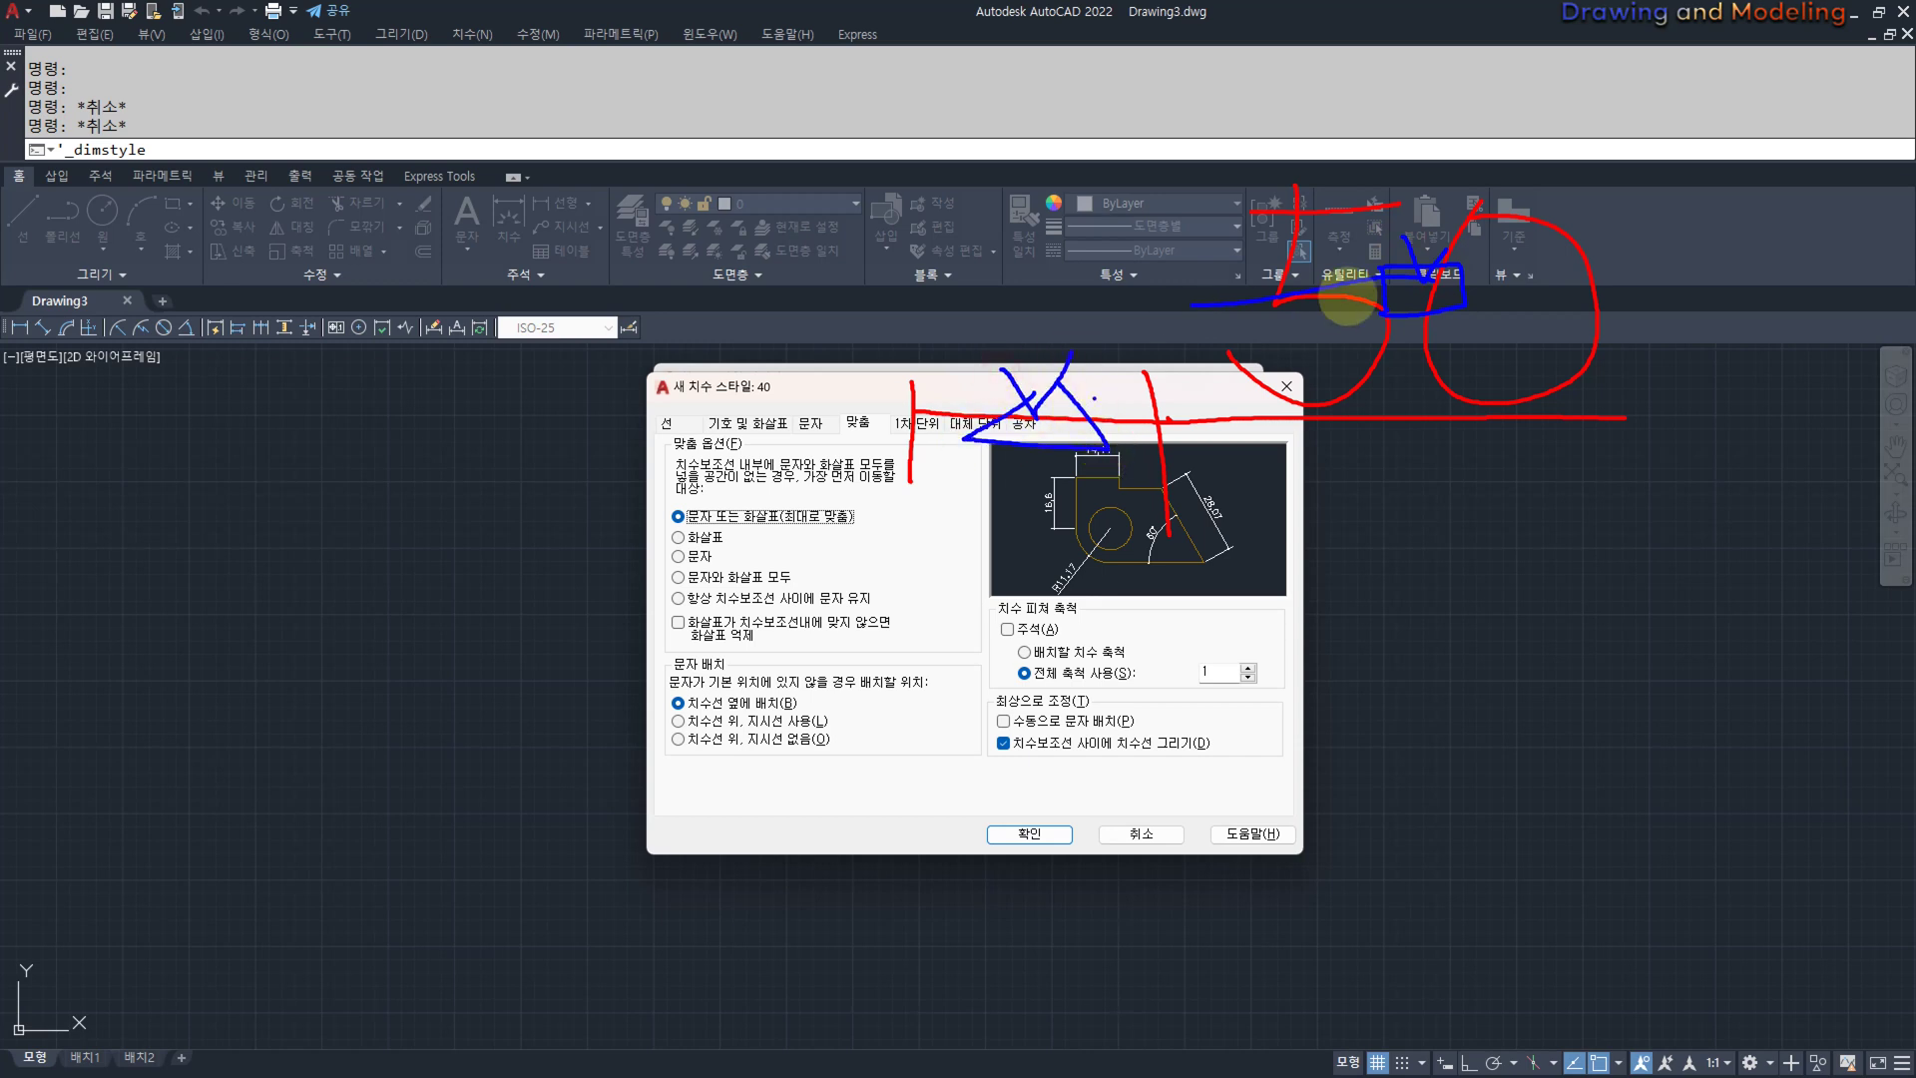
mouse_move(953, 216)
left_mouse_down()
mouse_move(990, 305)
mouse_move(926, 334)
left_mouse_up()
left_click_drag(1144, 240, 1090, 249)
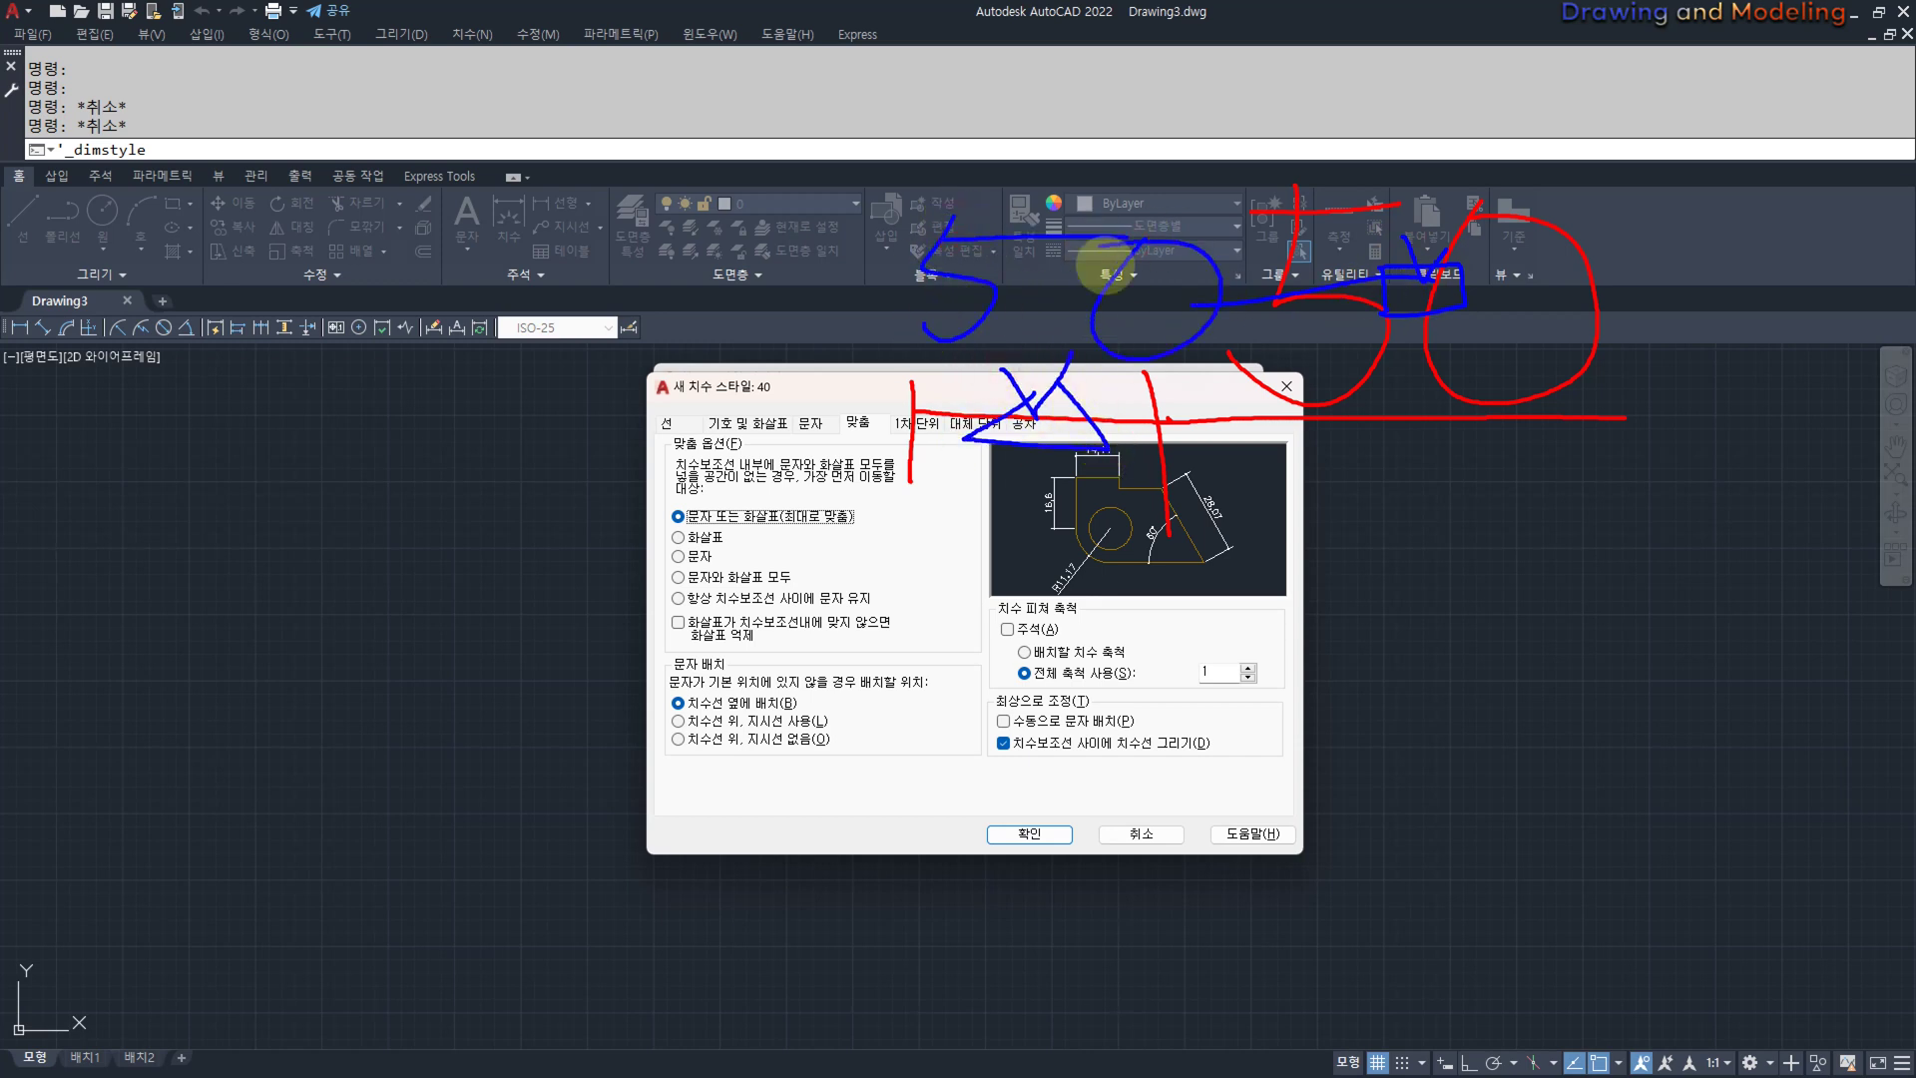
key("r")
left_click_drag(1128, 387, 1078, 394)
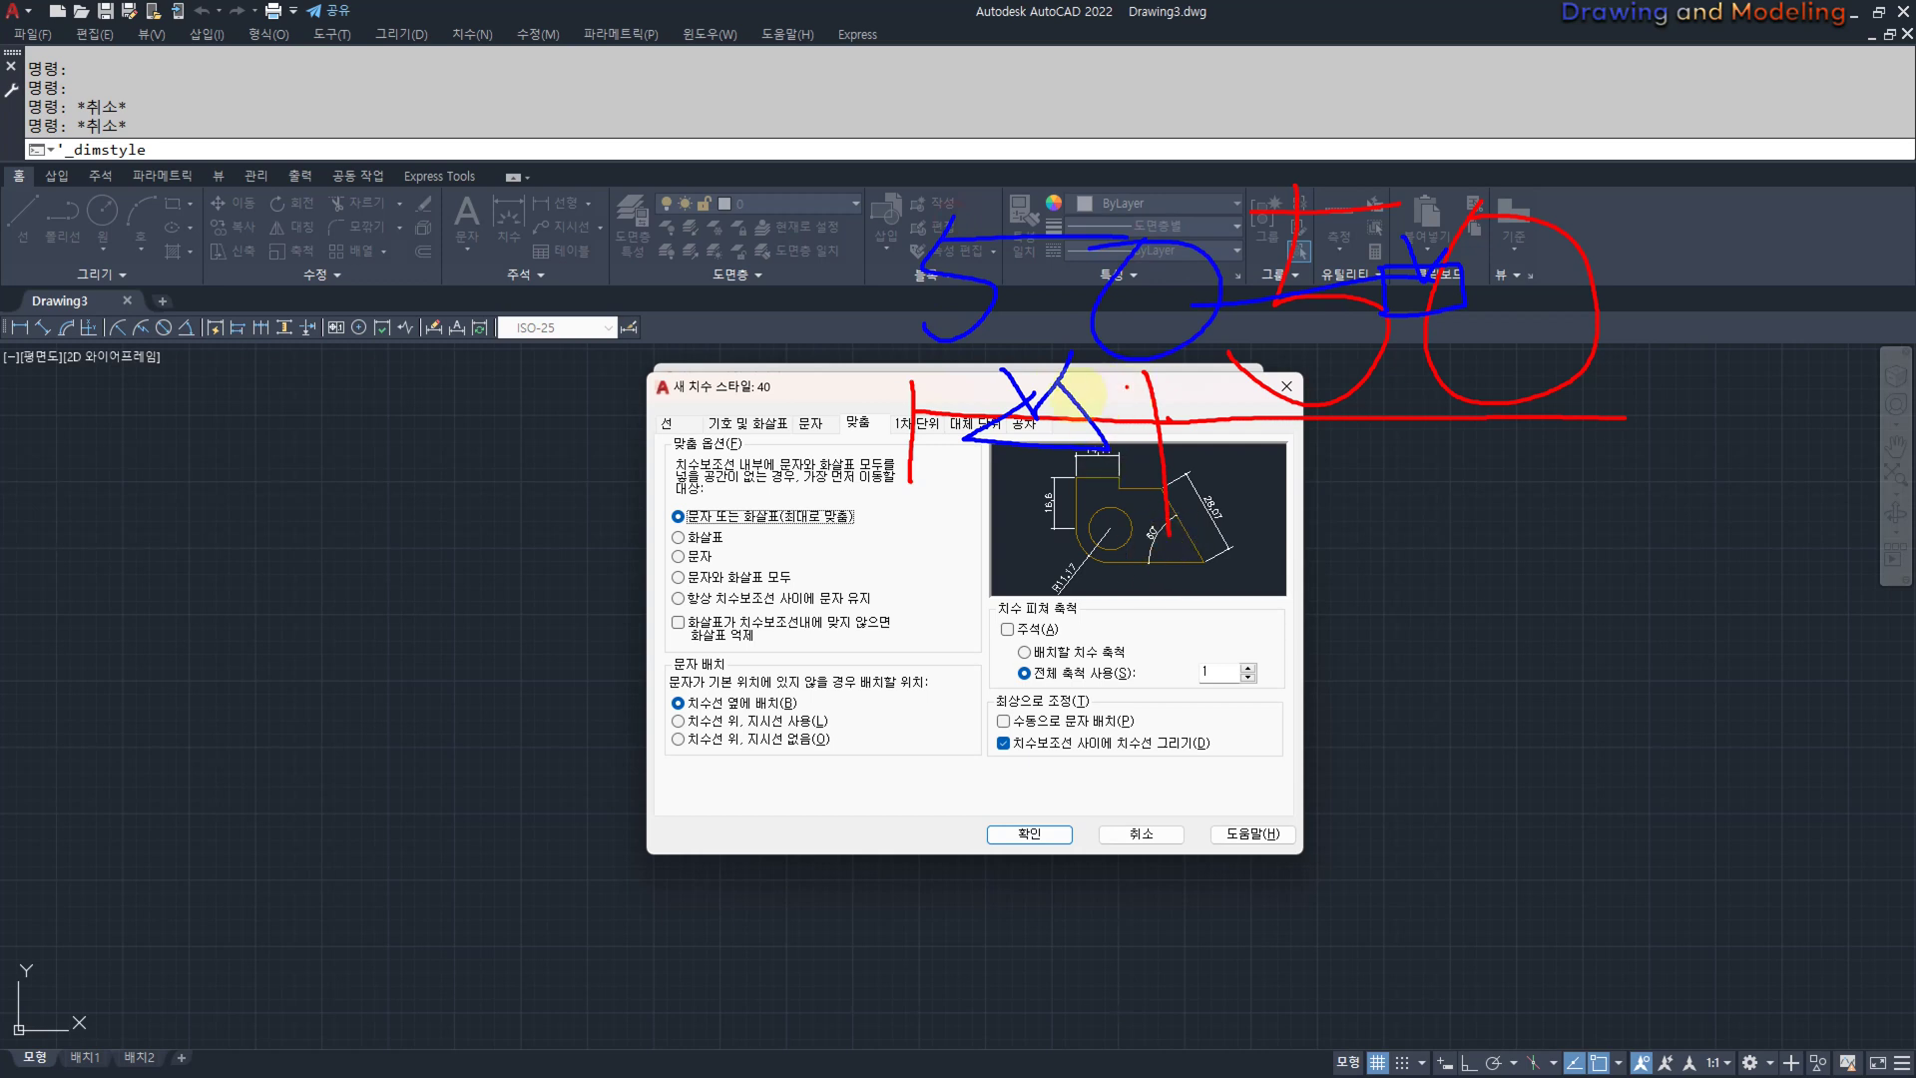
left_click_drag(842, 278, 1018, 479)
key("e")
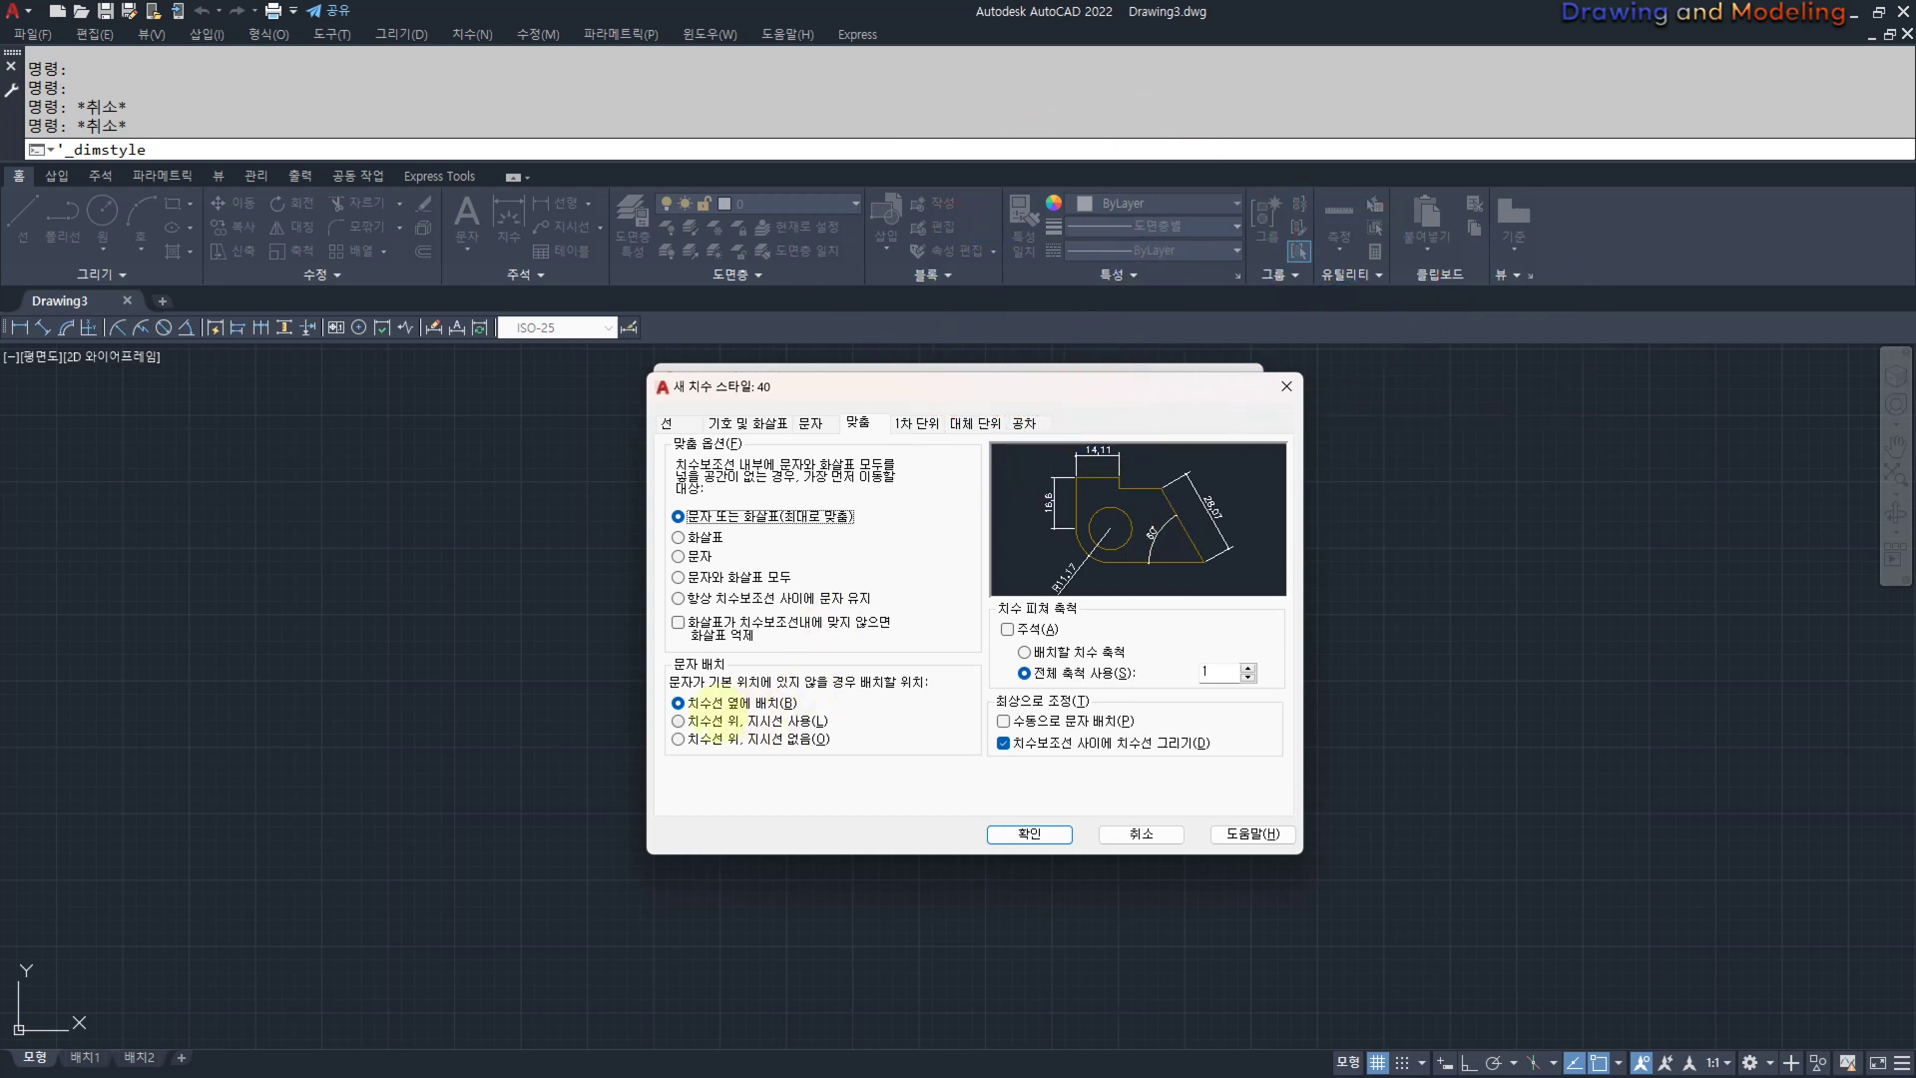
left_click_drag(682, 716, 797, 719)
left_click_drag(655, 679, 705, 665)
key("Escape")
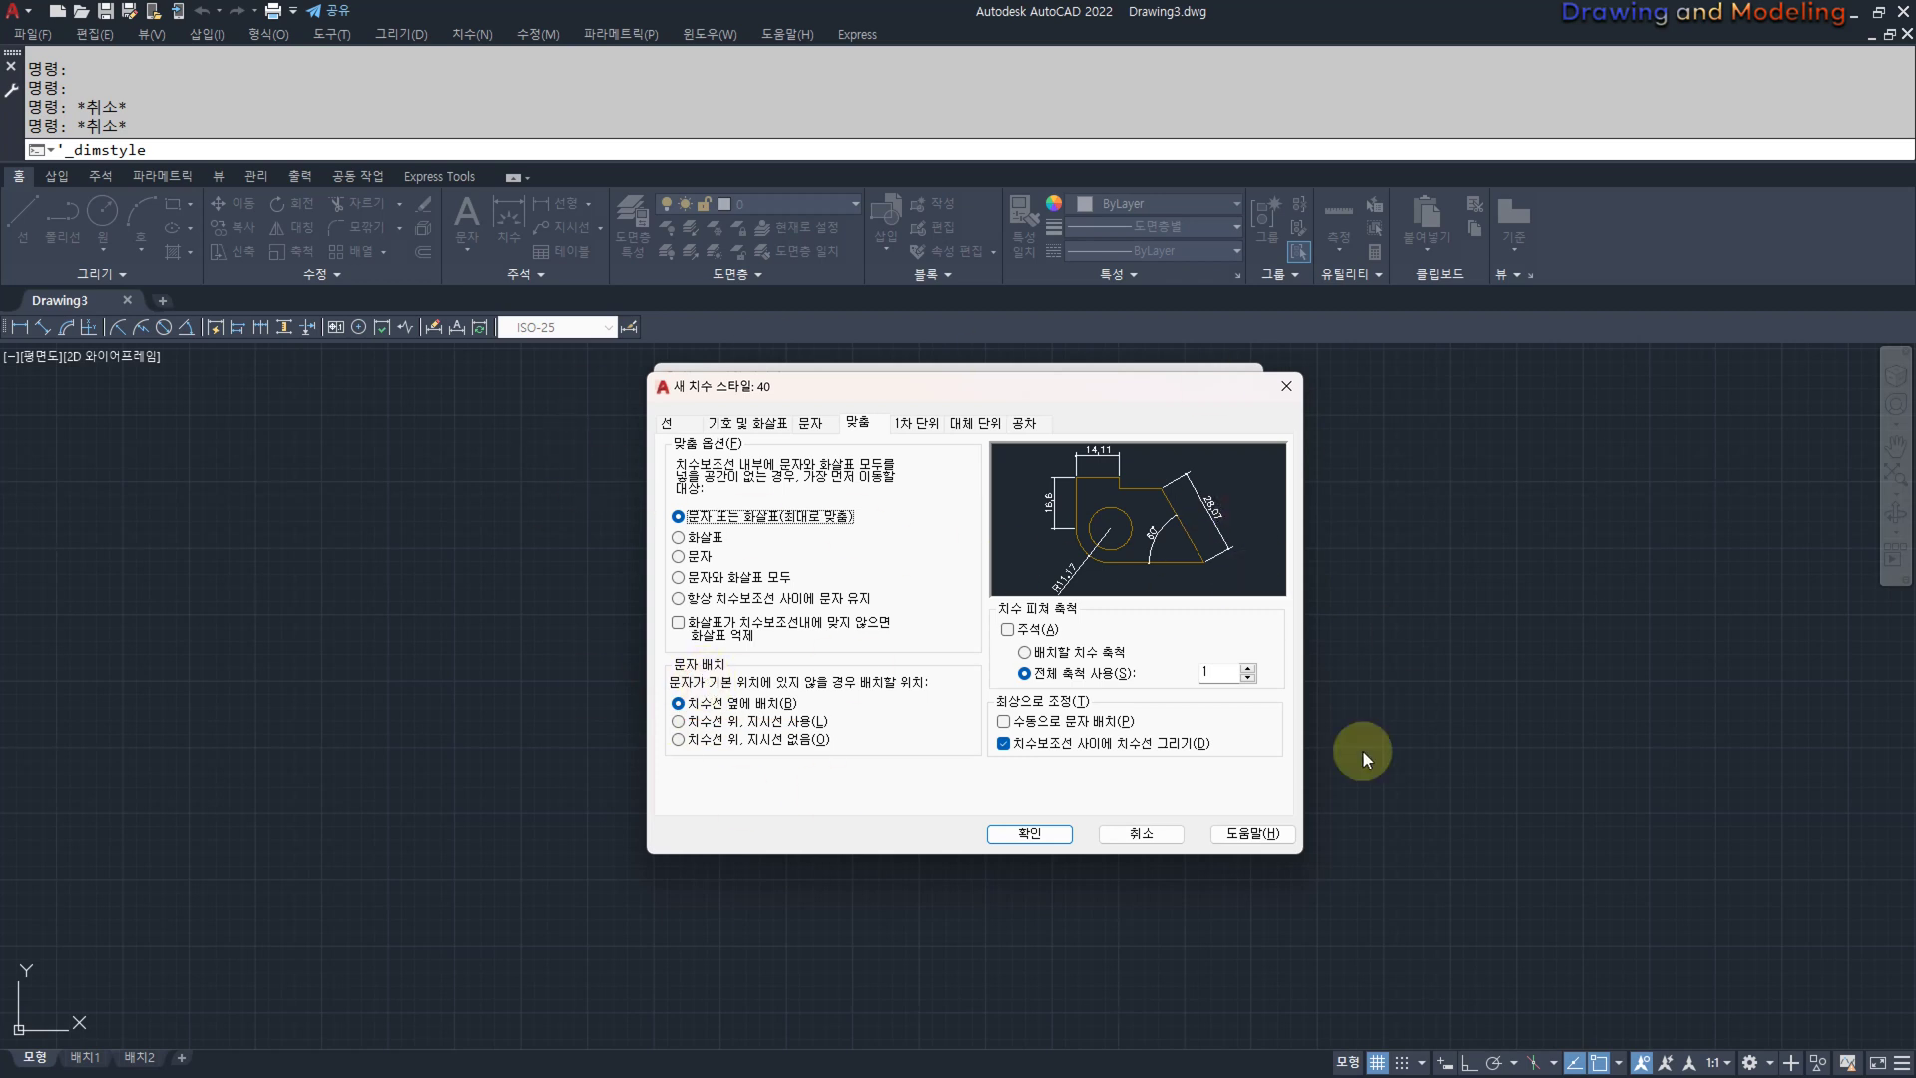
Review the overall dimension scale (전체 축척 사용) and the text height (문자 높이) settings of style 40.
mouse_move(1198, 598)
left_mouse_down()
mouse_move(1243, 694)
mouse_move(988, 599)
mouse_move(1263, 613)
left_mouse_up()
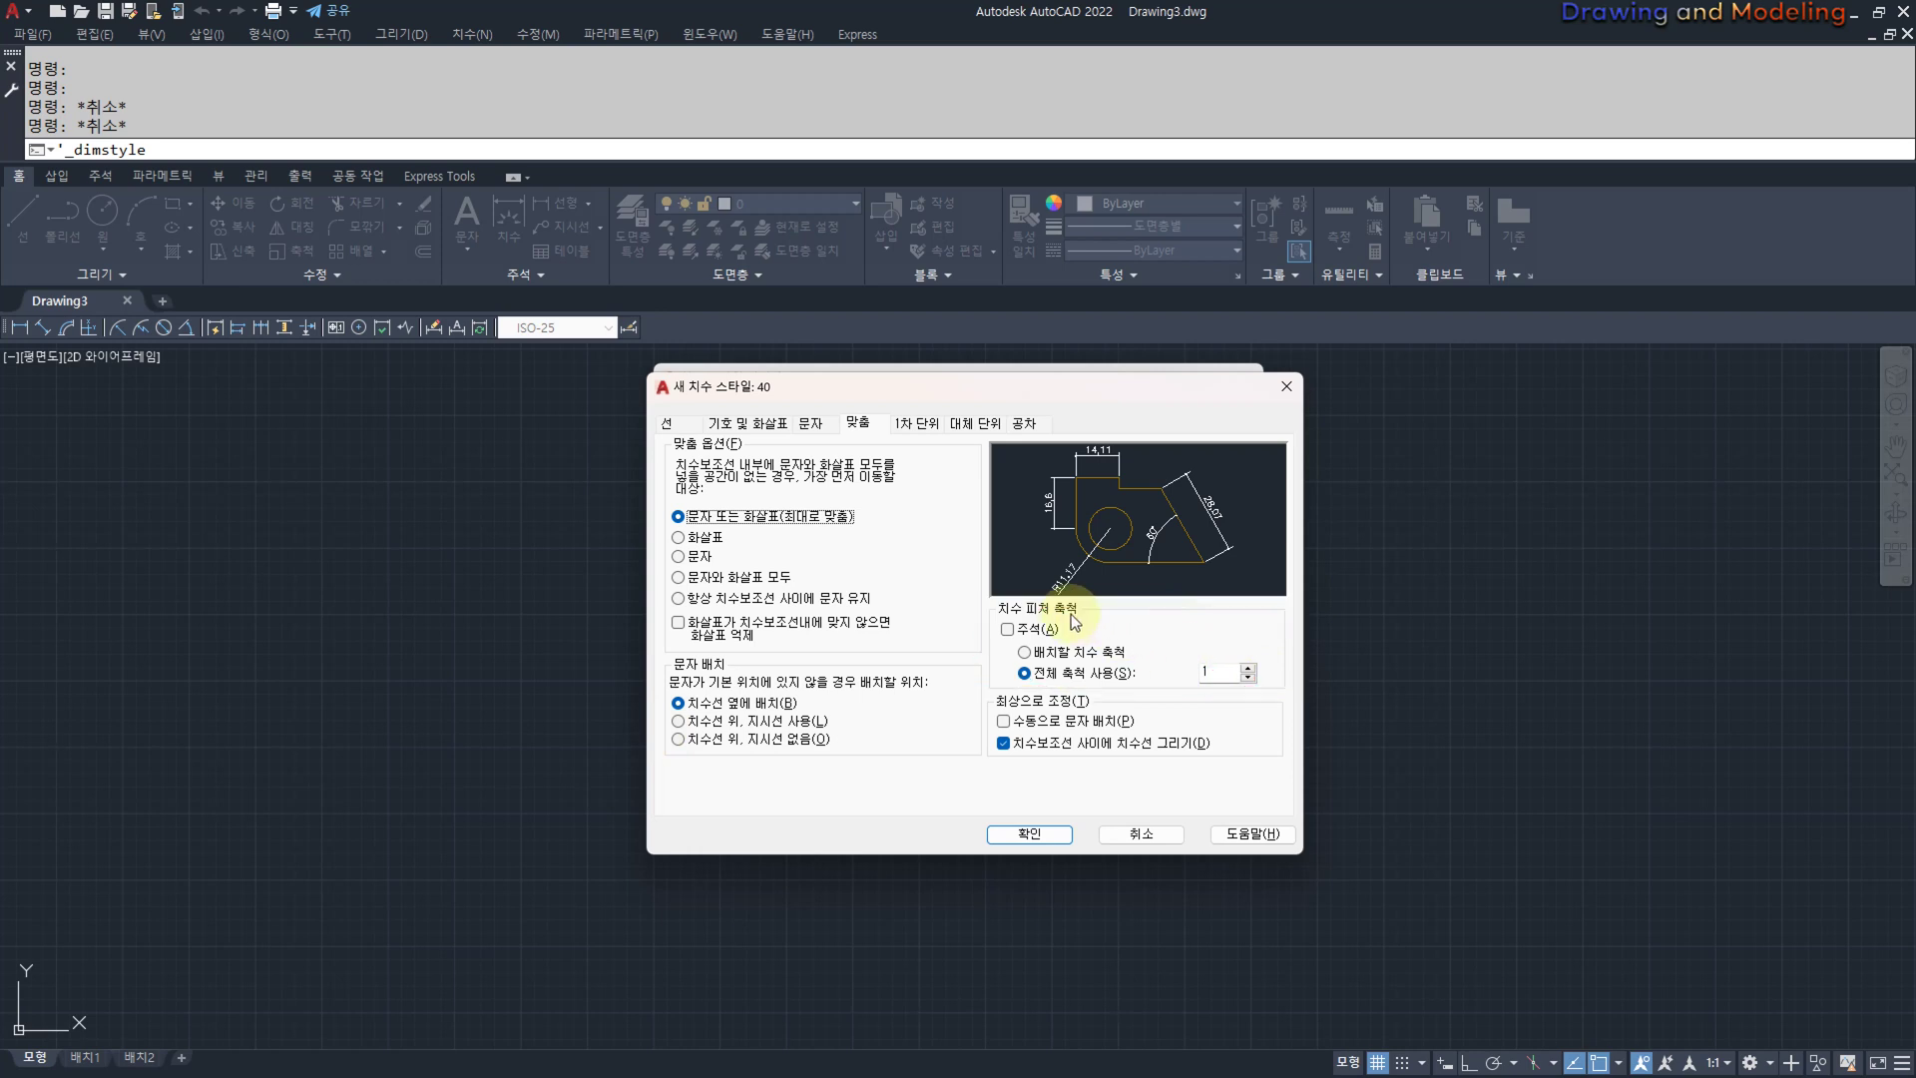
mouse_move(1053, 615)
left_mouse_down()
mouse_move(1134, 621)
mouse_move(1087, 626)
left_mouse_up()
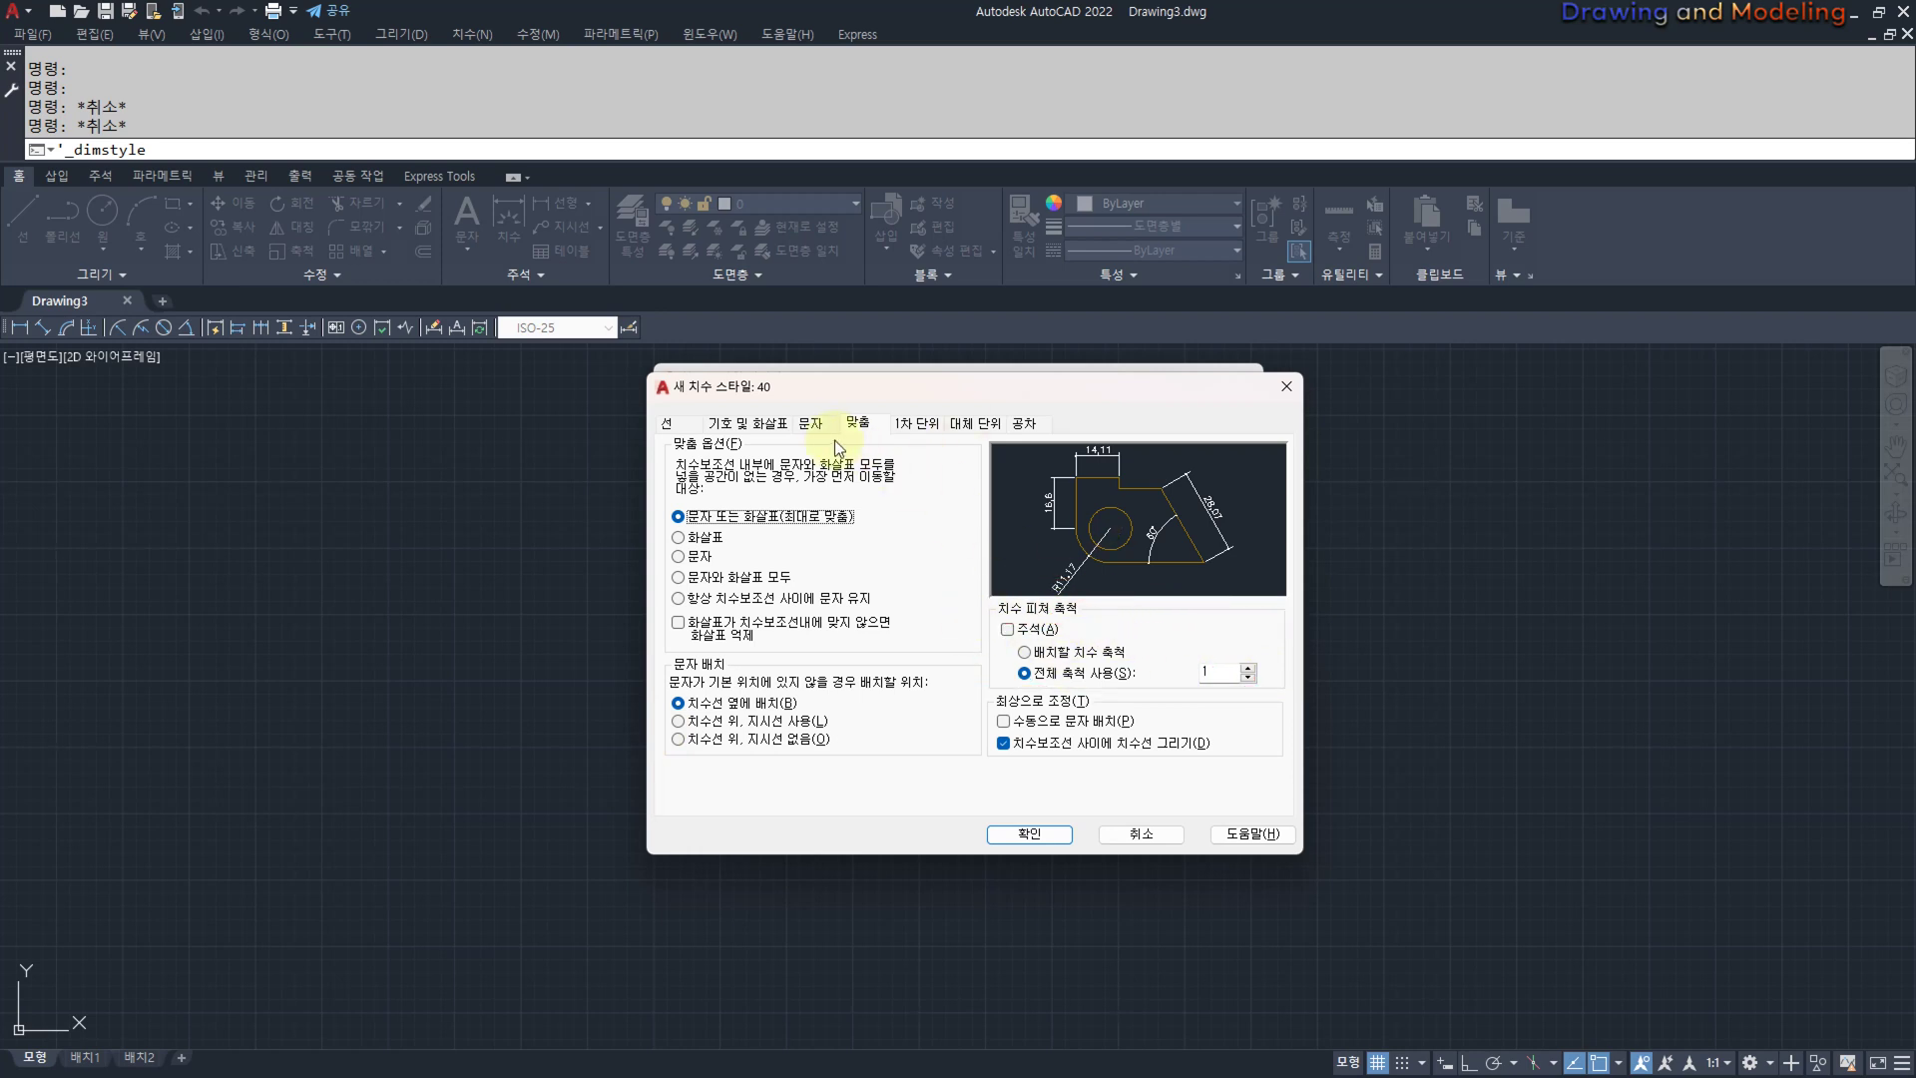
left_click(810, 423)
mouse_move(925, 548)
left_mouse_down()
mouse_move(881, 559)
mouse_move(938, 576)
mouse_move(918, 599)
left_mouse_up()
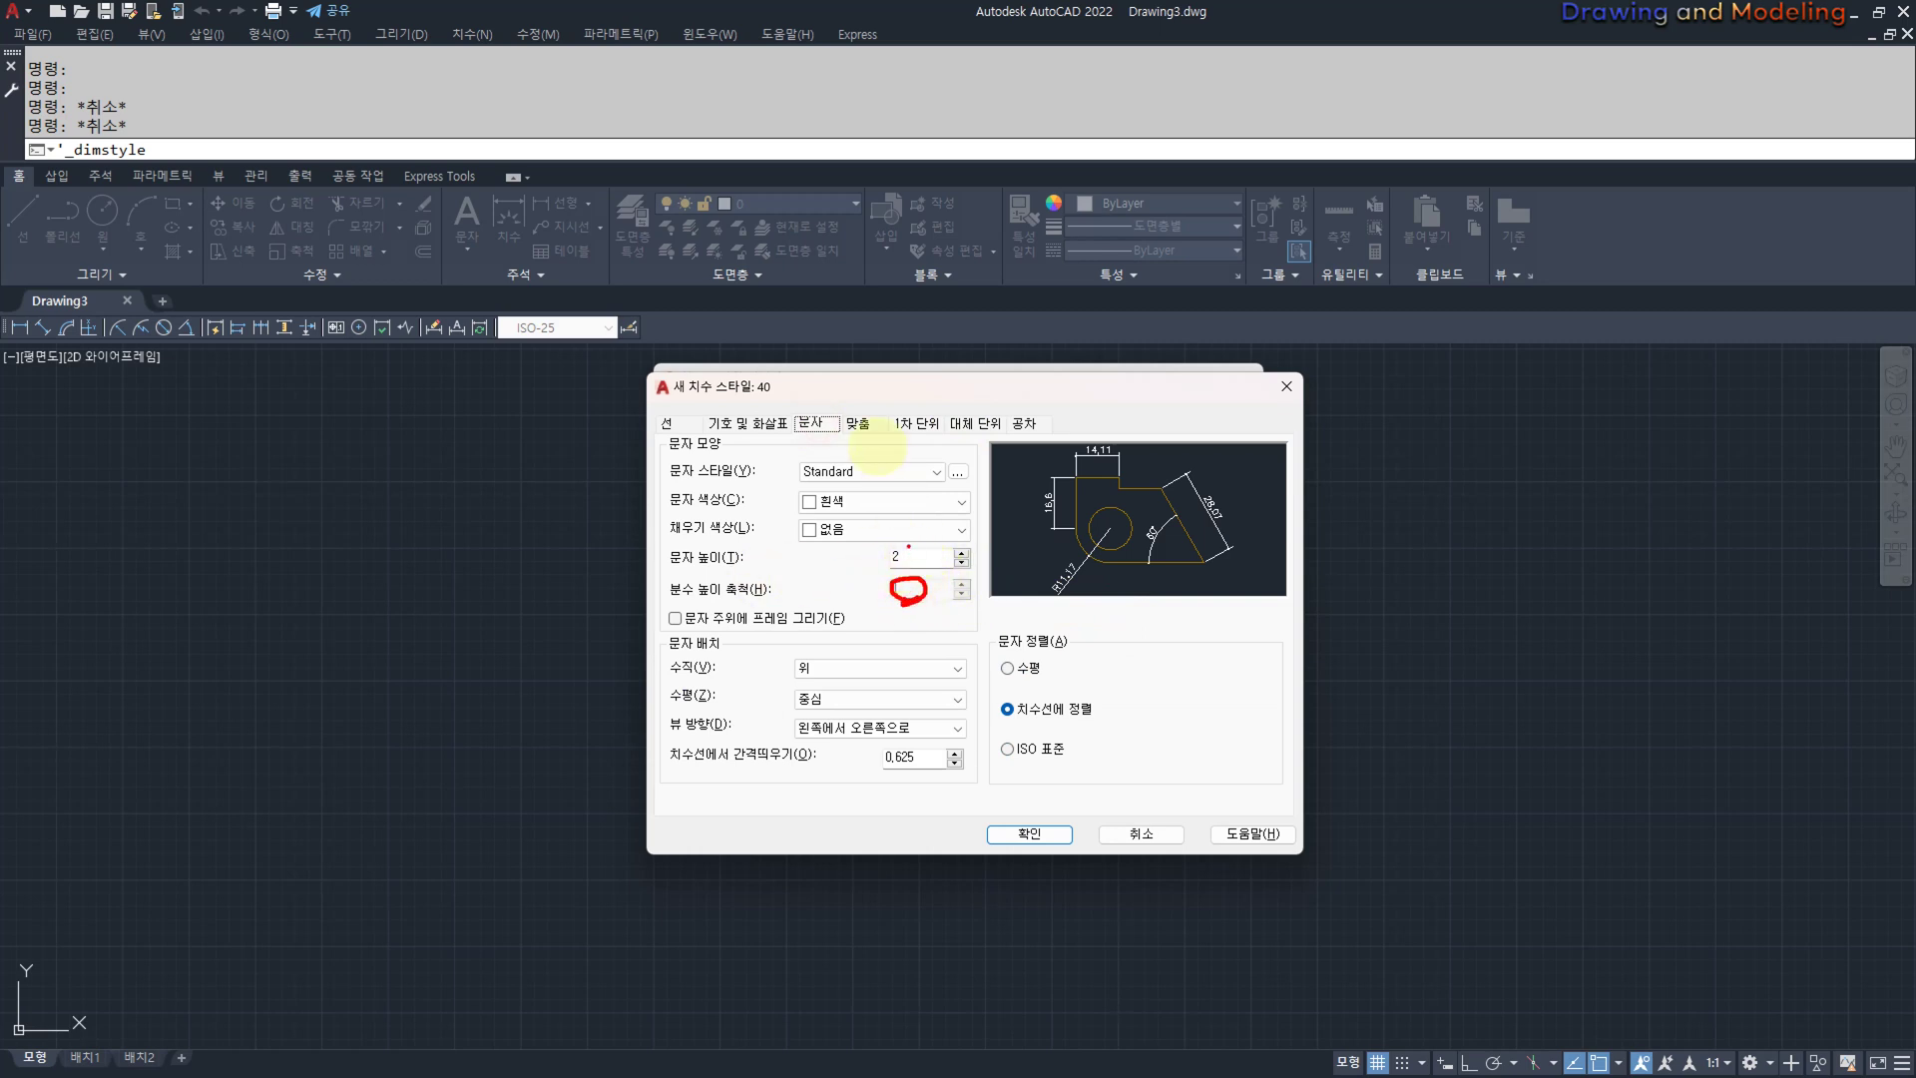
left_click(858, 423)
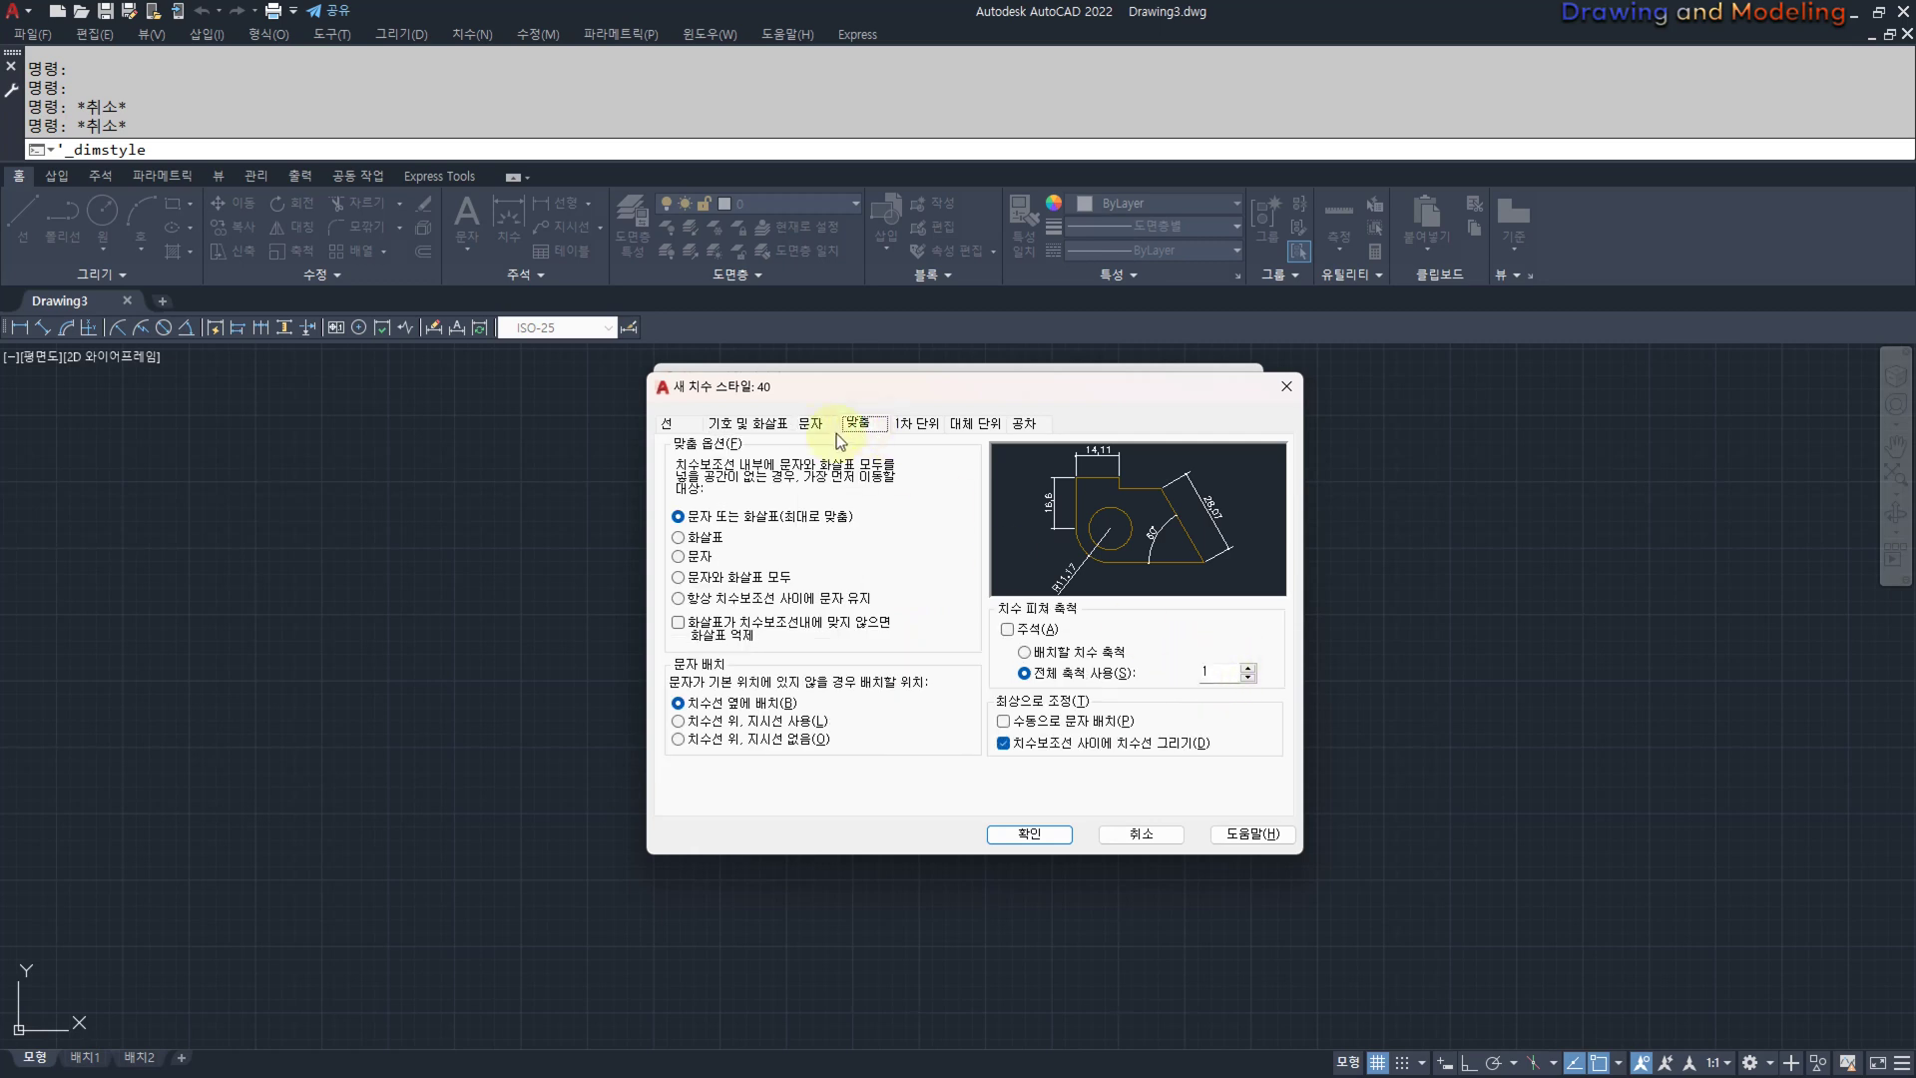
left_click(808, 424)
mouse_move(918, 567)
left_mouse_down()
mouse_move(876, 545)
mouse_move(923, 547)
left_mouse_up()
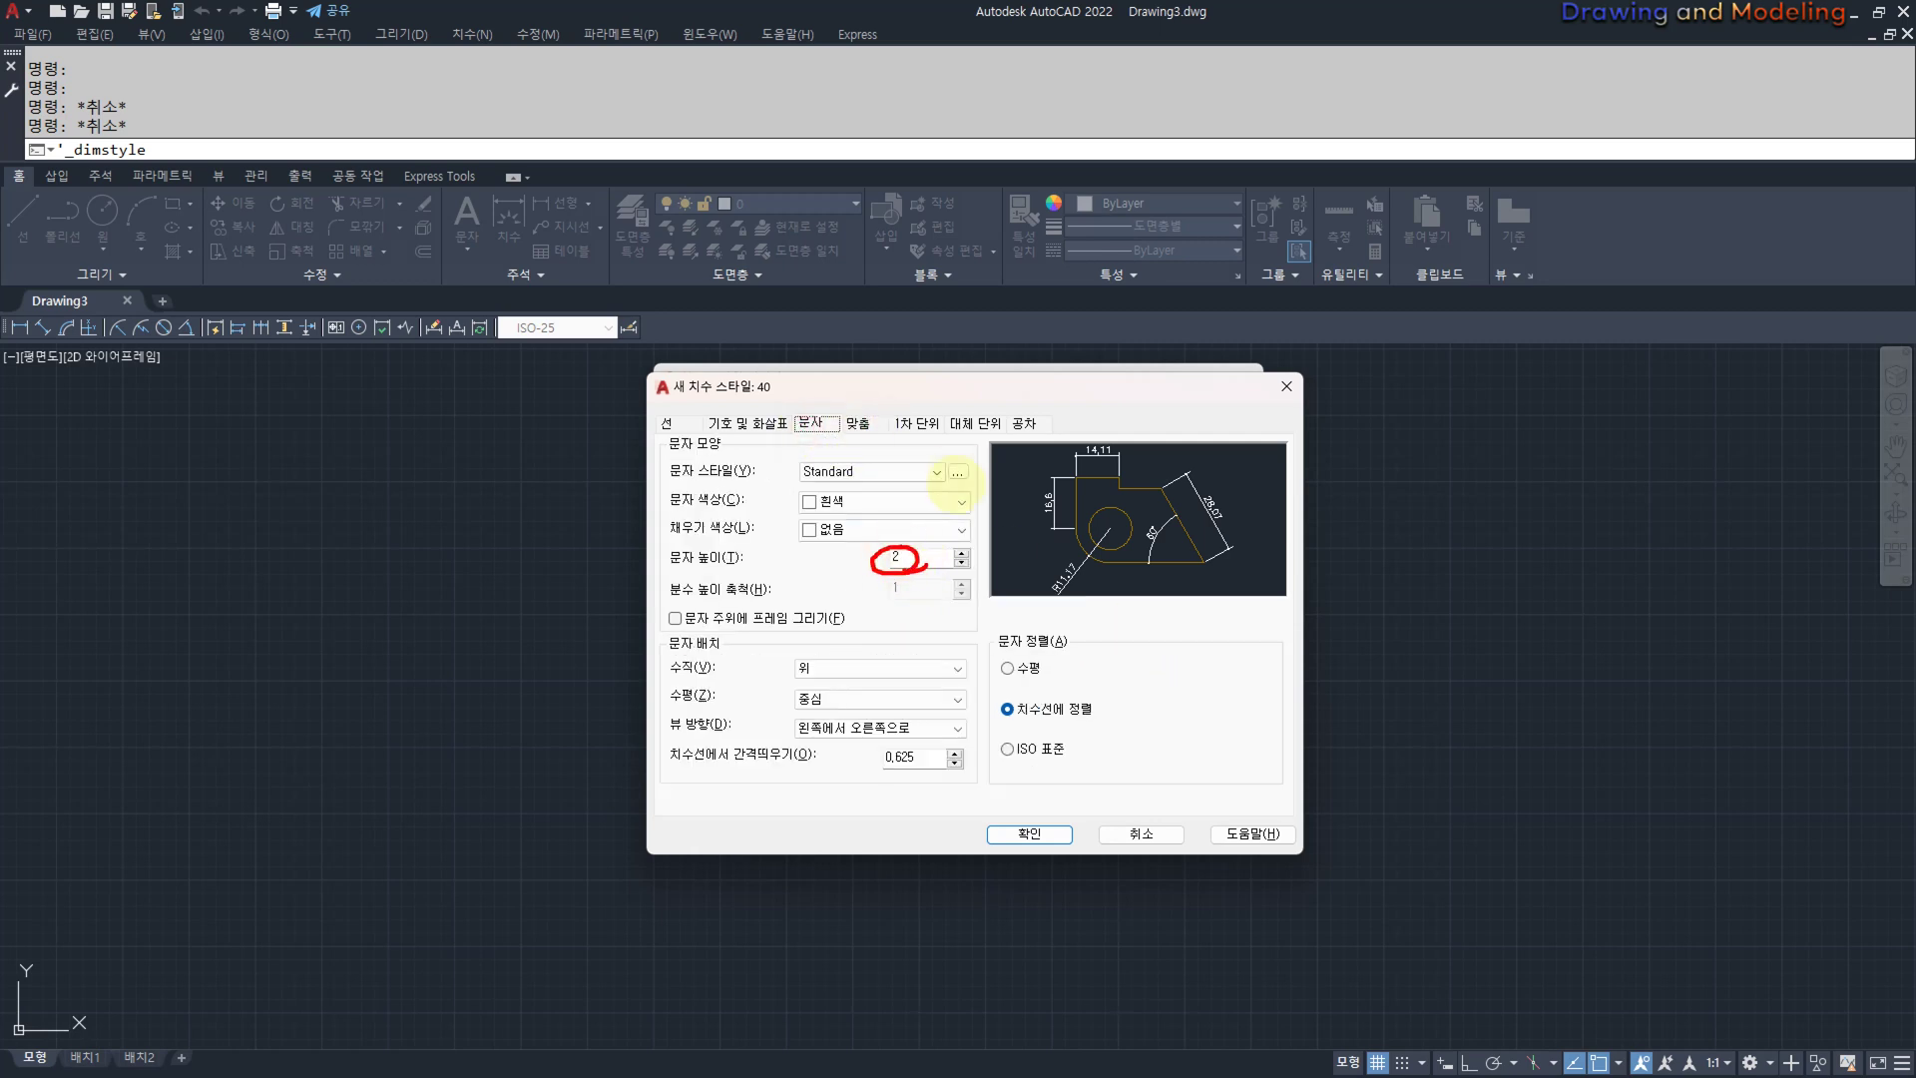
Check the 높이 setting of the Standard text style alongside the dimension text height (문자 높이) of style 40.
left_click(958, 471)
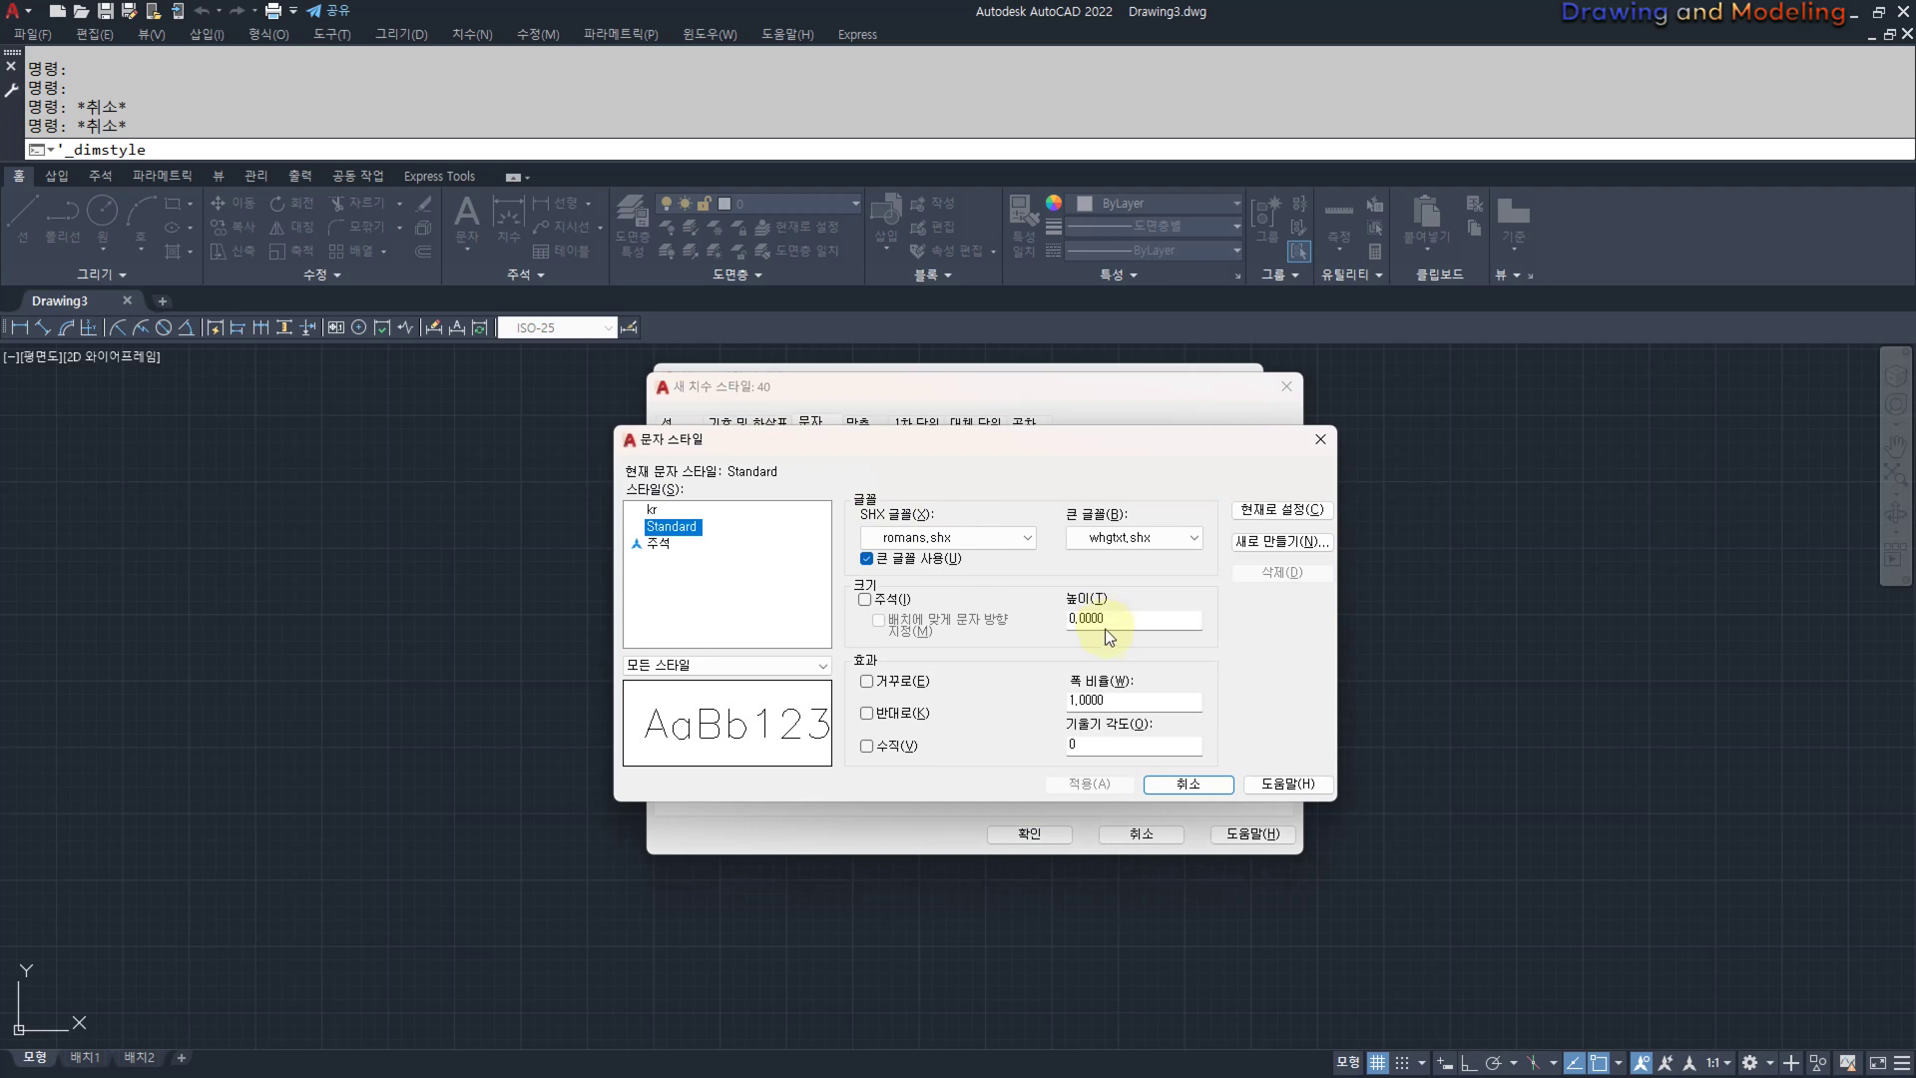
mouse_move(1054, 632)
left_mouse_down()
mouse_move(1098, 633)
mouse_move(1122, 554)
left_mouse_up()
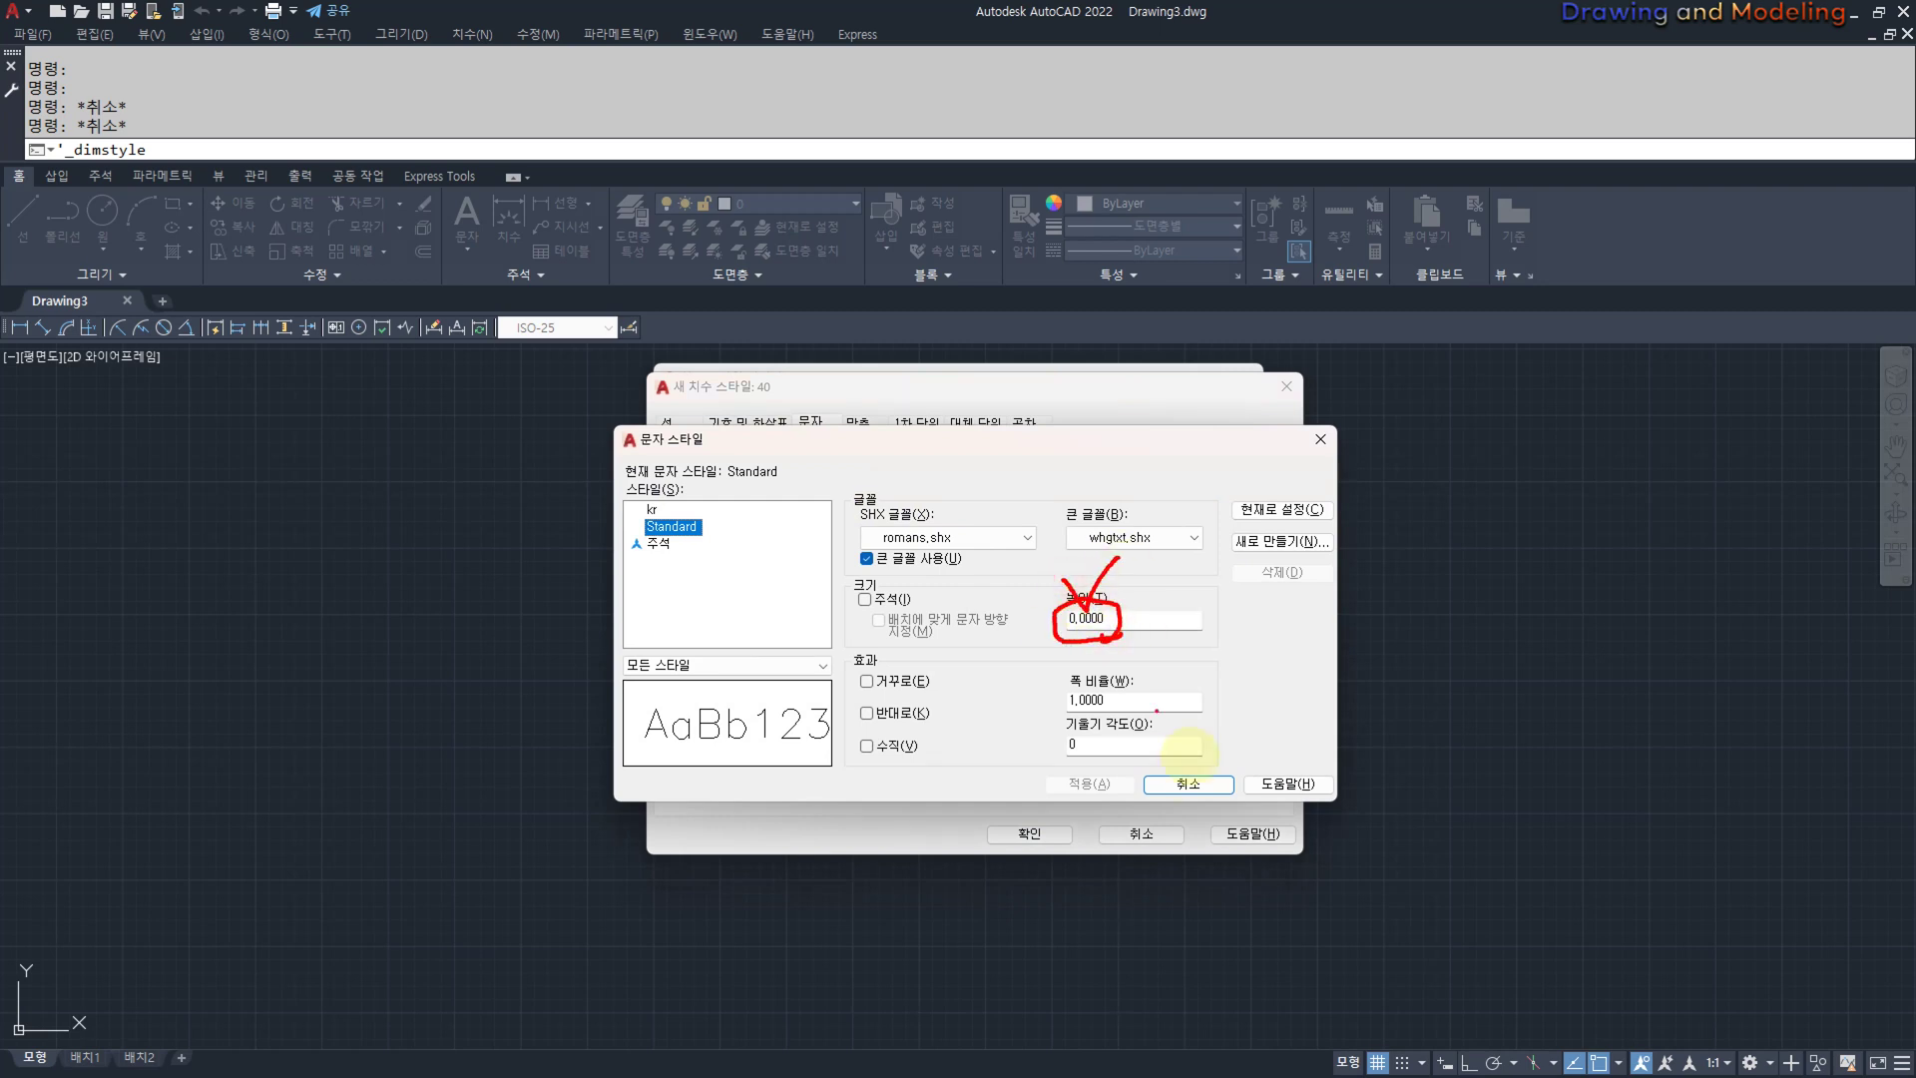
left_click(1184, 785)
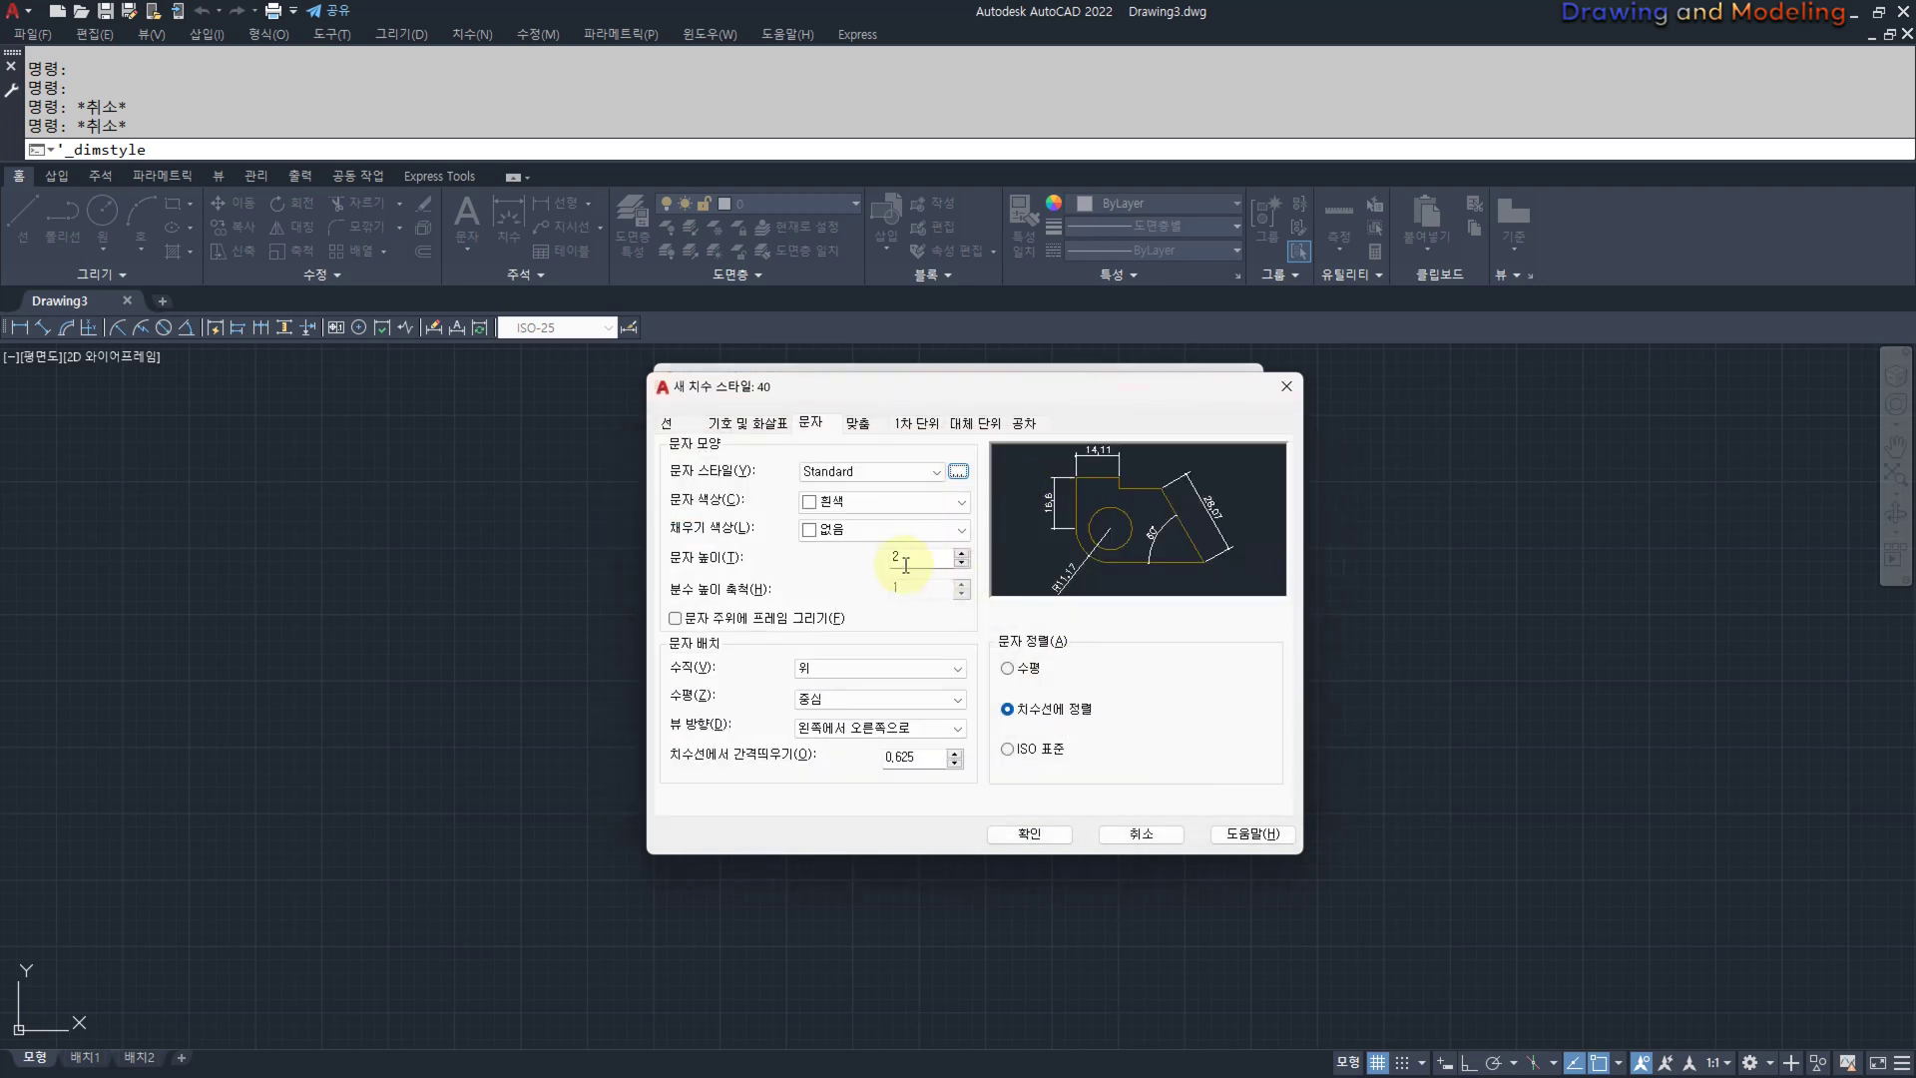
mouse_move(919, 568)
left_mouse_down()
mouse_move(898, 547)
mouse_move(904, 572)
mouse_move(979, 496)
mouse_move(978, 435)
mouse_move(878, 581)
mouse_move(918, 593)
left_mouse_up()
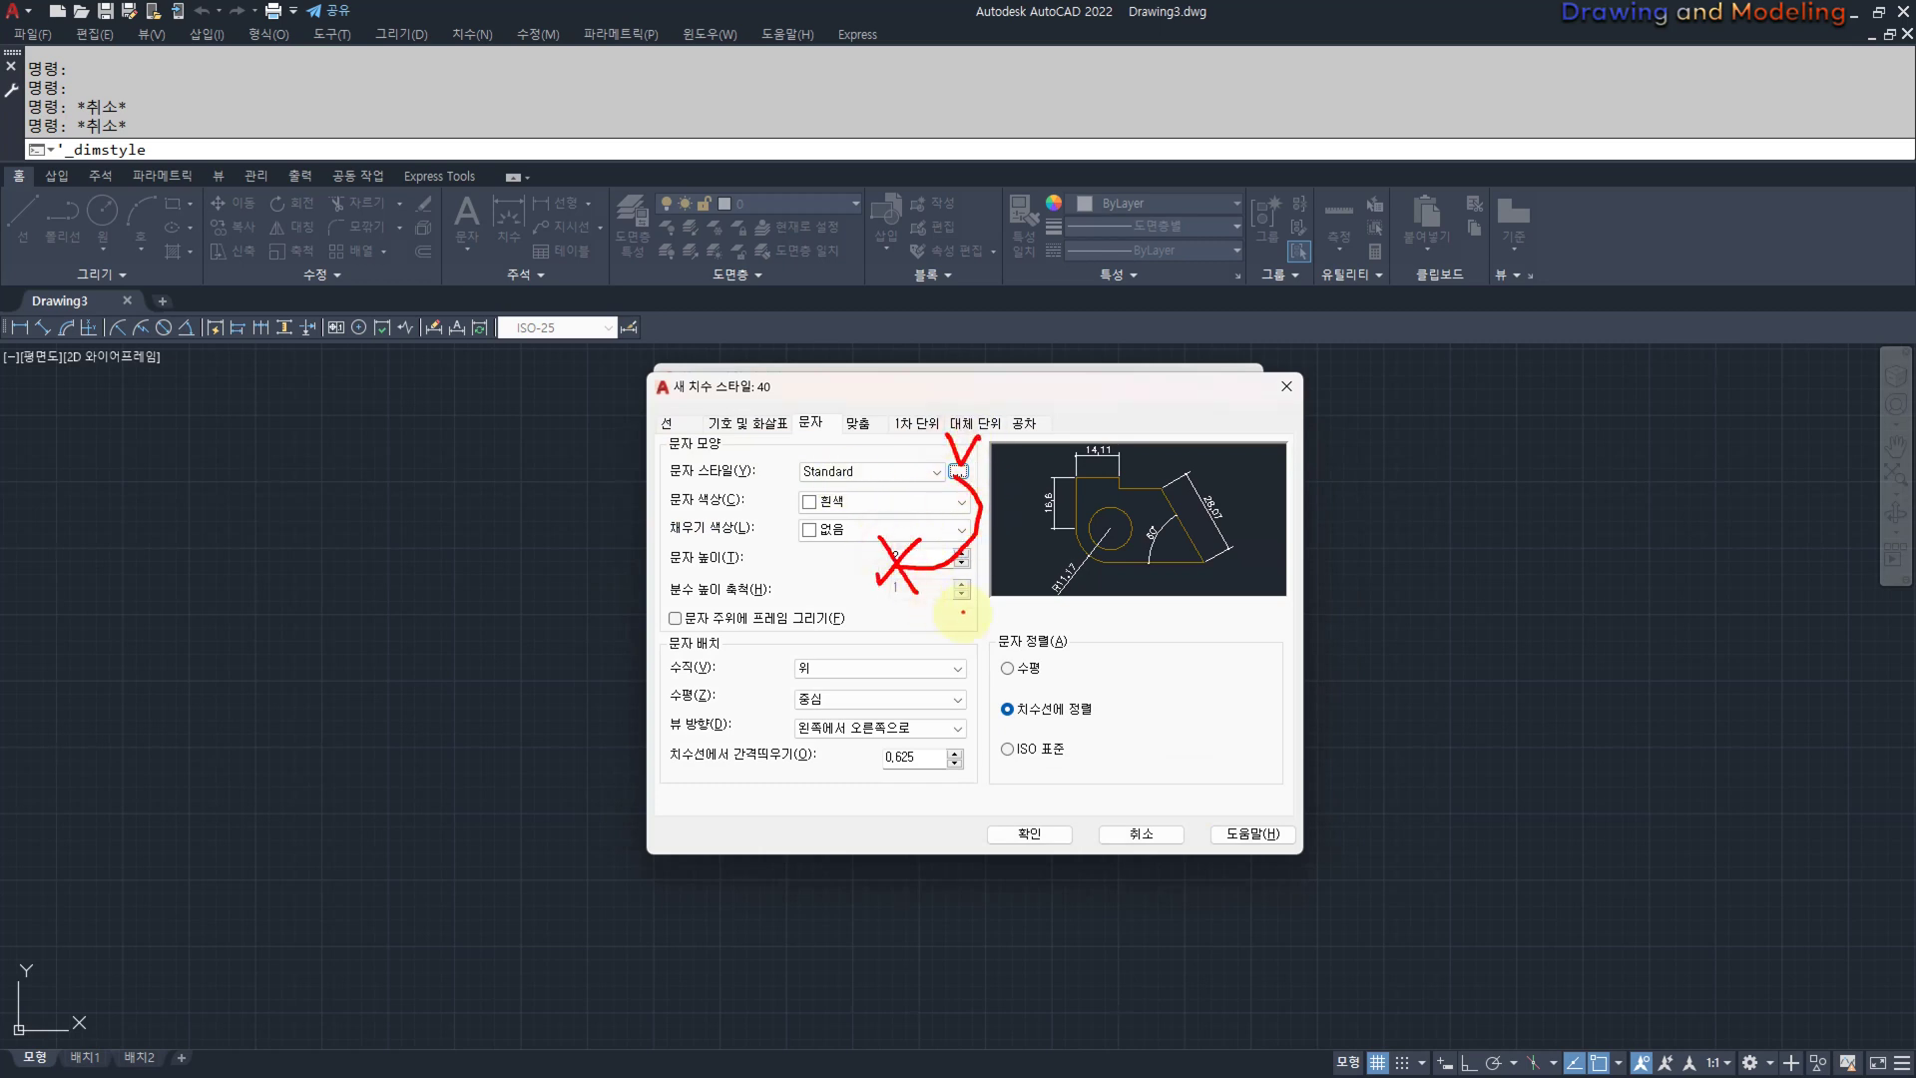
key("Escape")
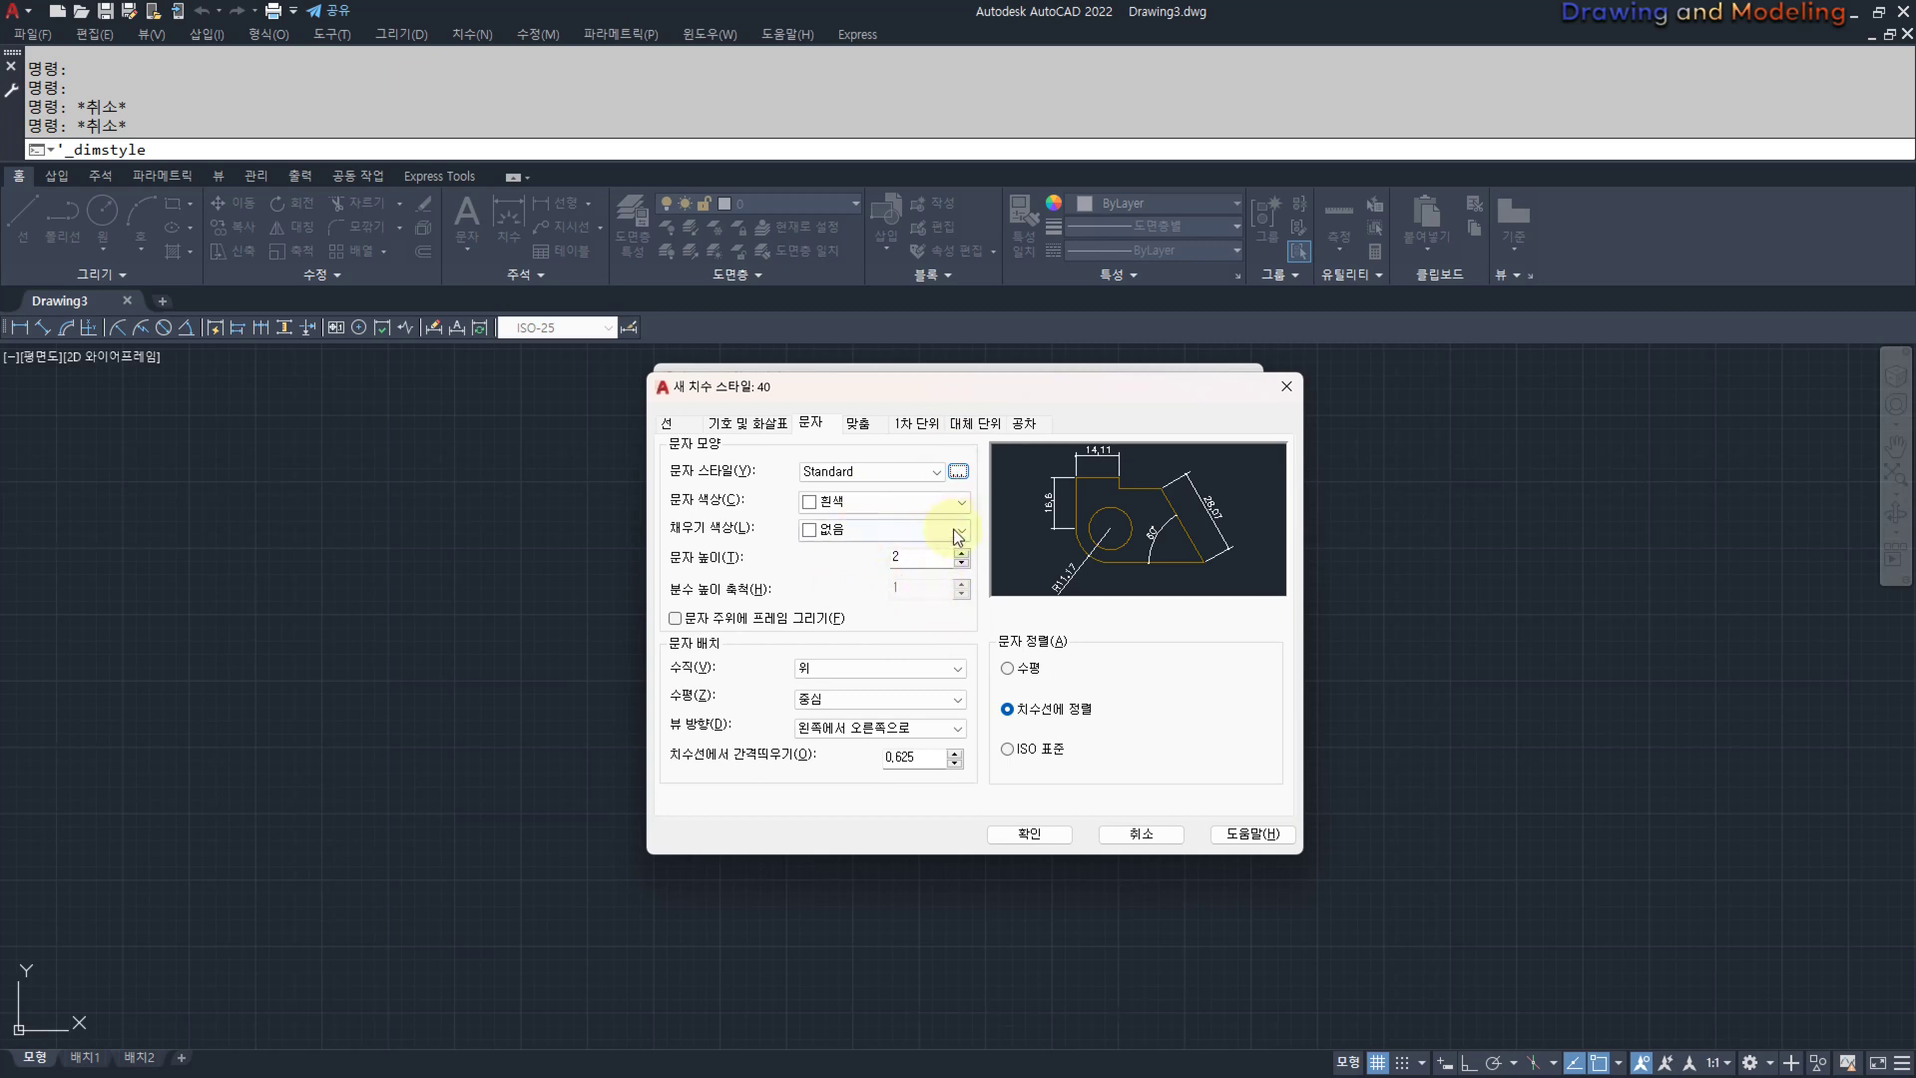
left_click(958, 471)
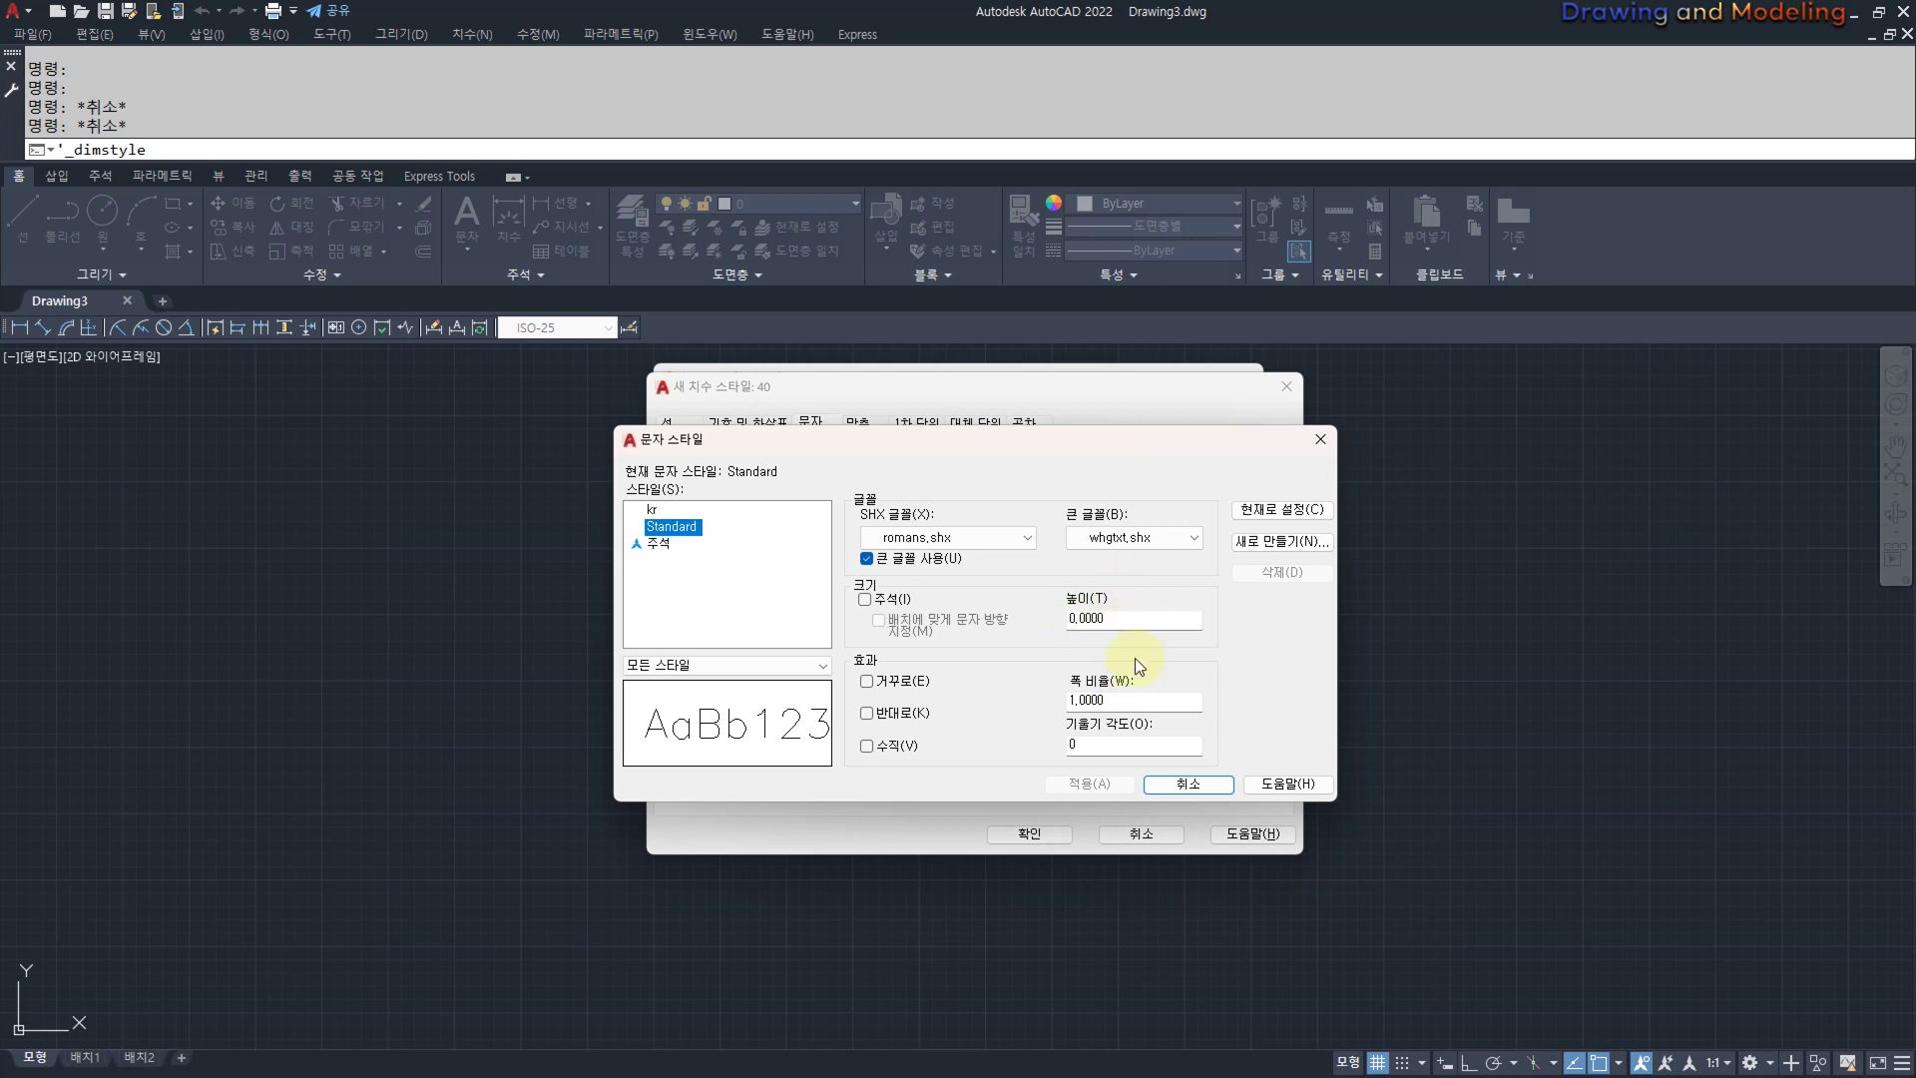
left_click(1160, 784)
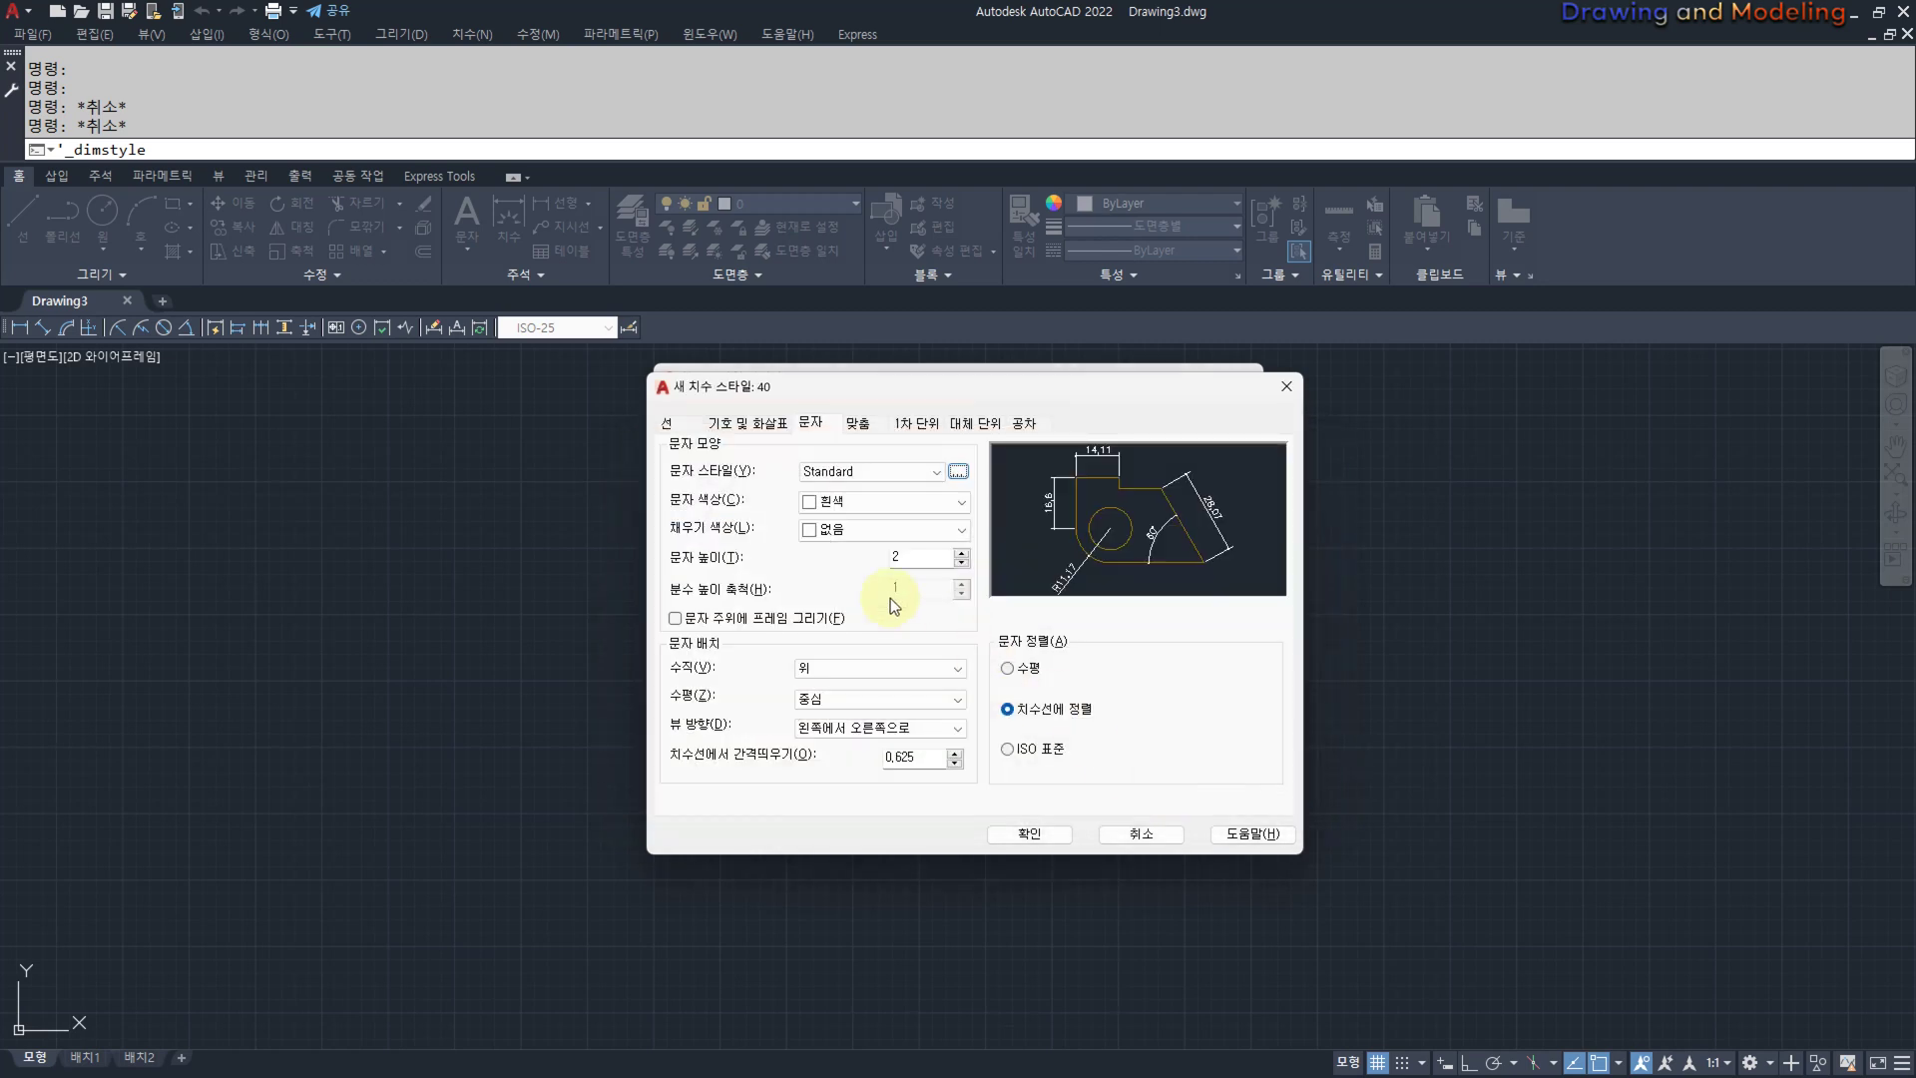
left_click(958, 473)
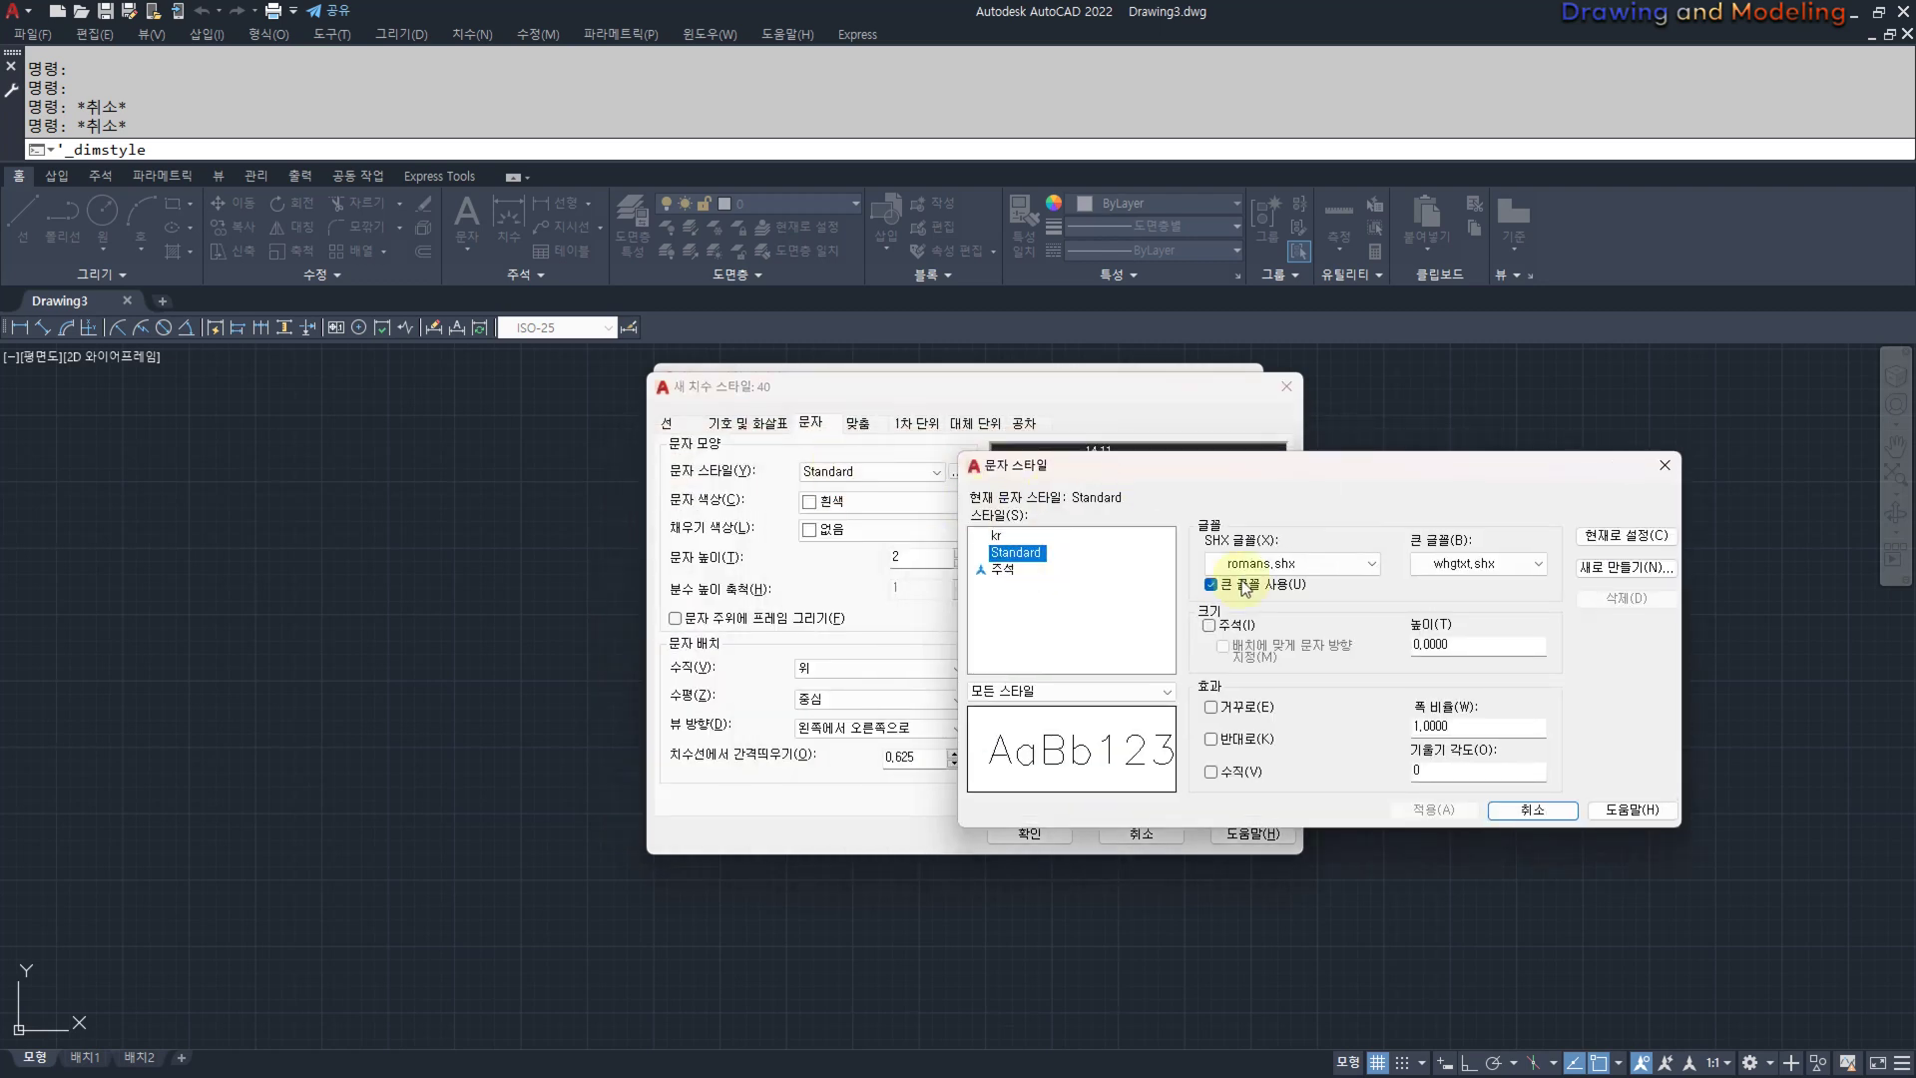
left_click(1532, 809)
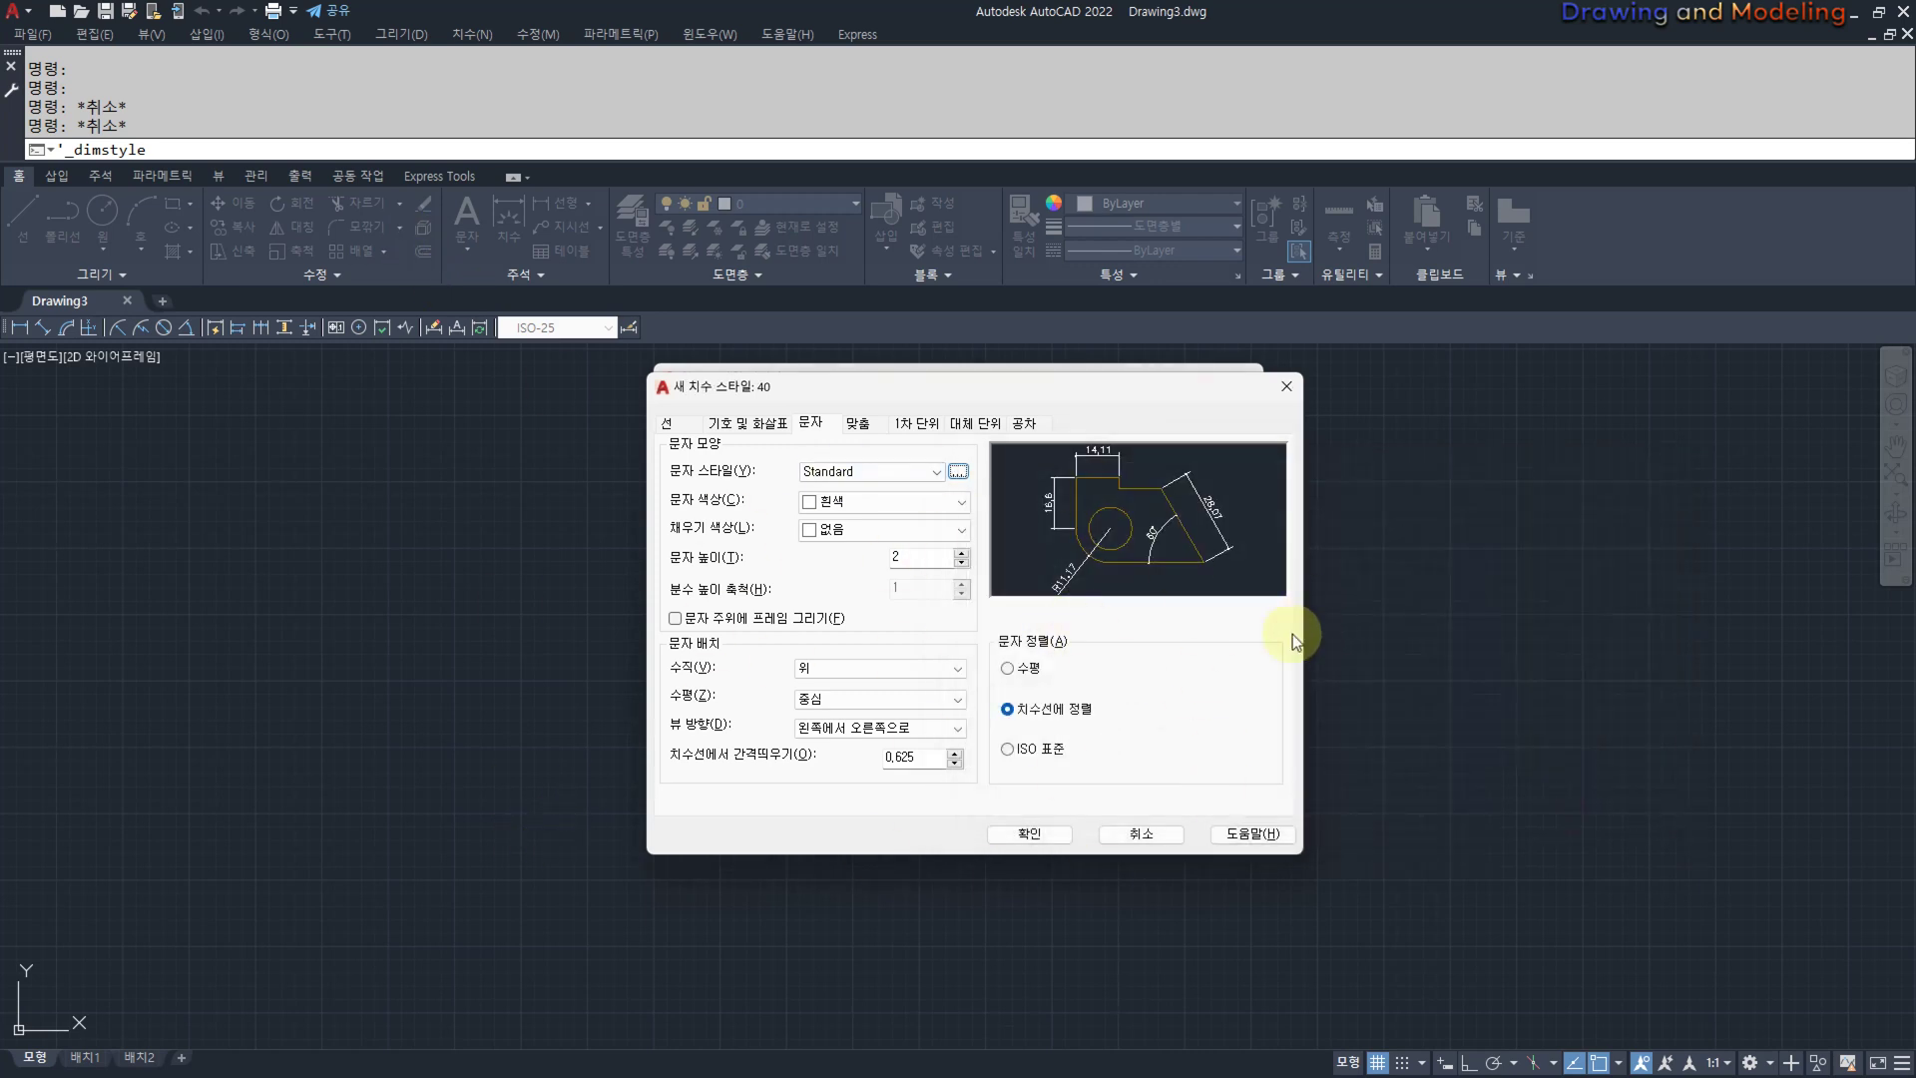
left_click_drag(661, 572, 751, 571)
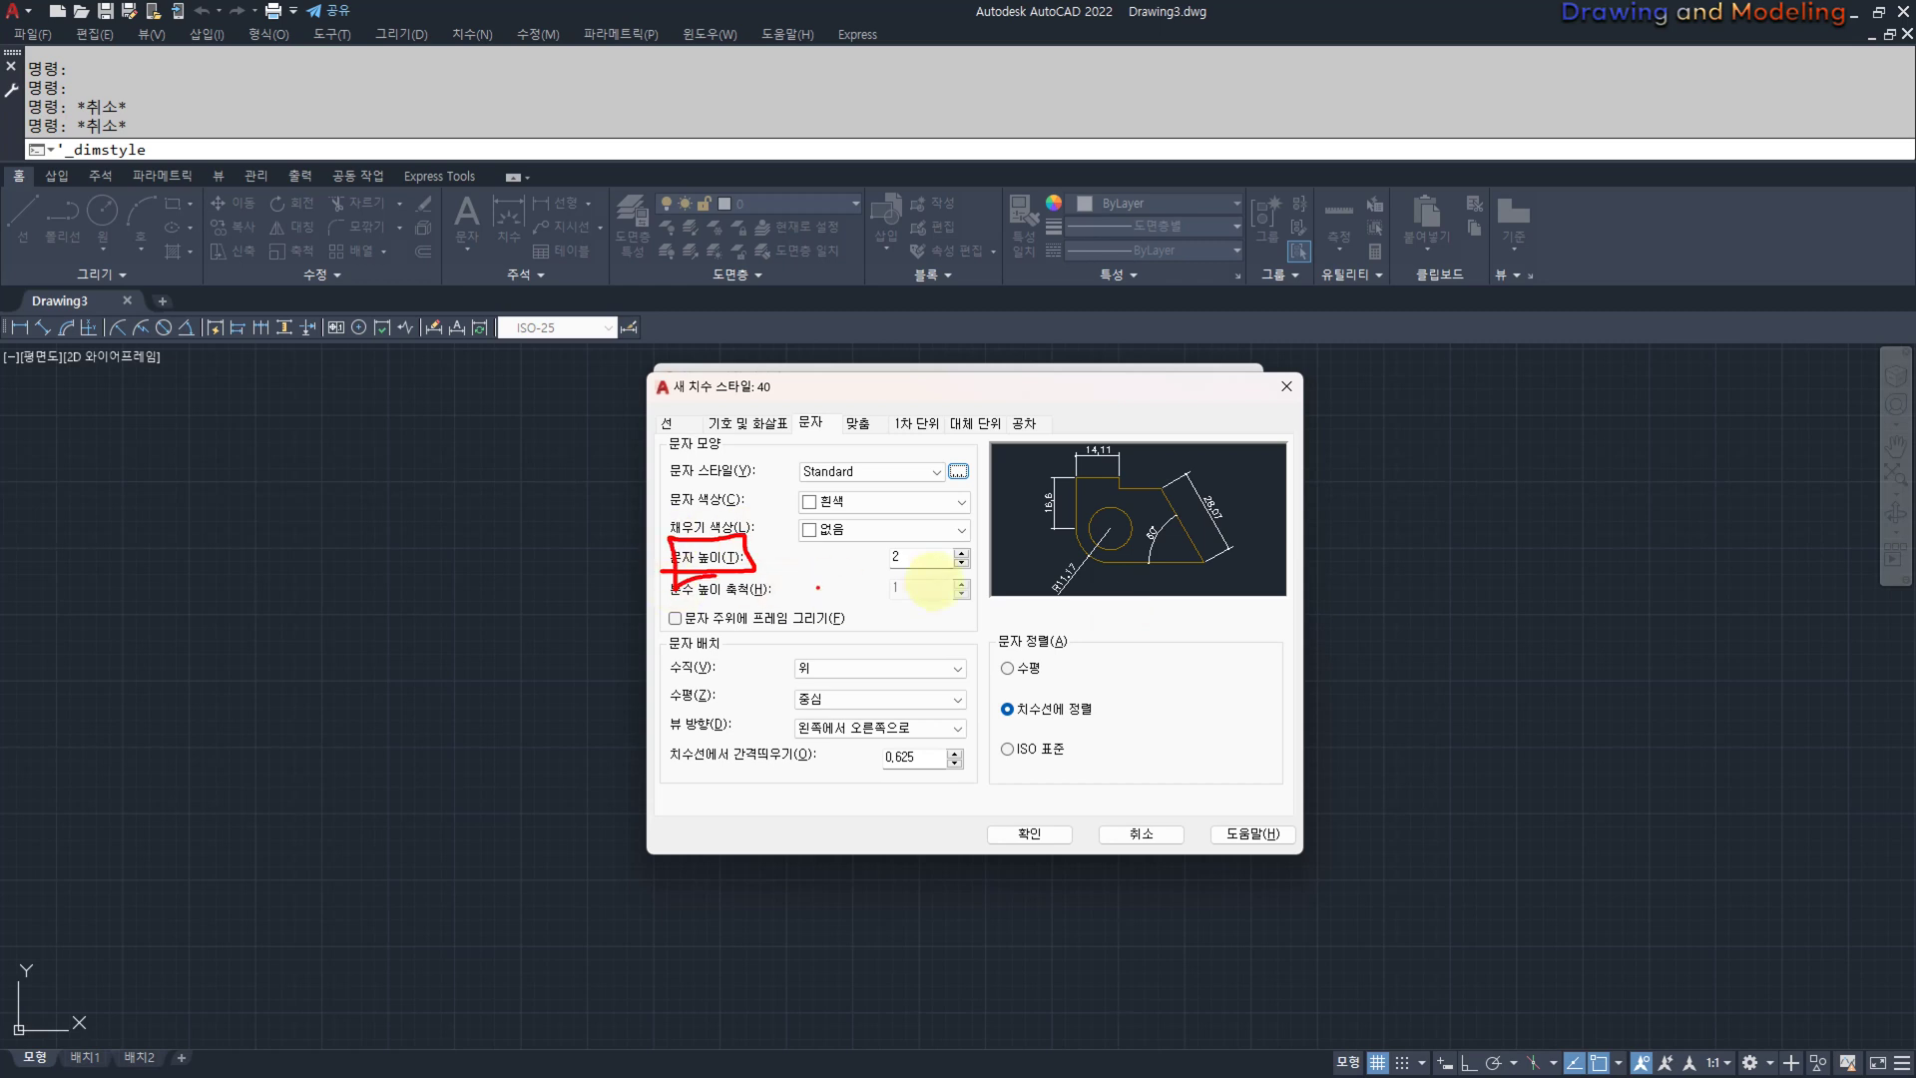
Set the overall dimension scale (전체 축척 사용) of style 40 to 40.
left_click(860, 422)
double_click(1183, 671)
type("40")
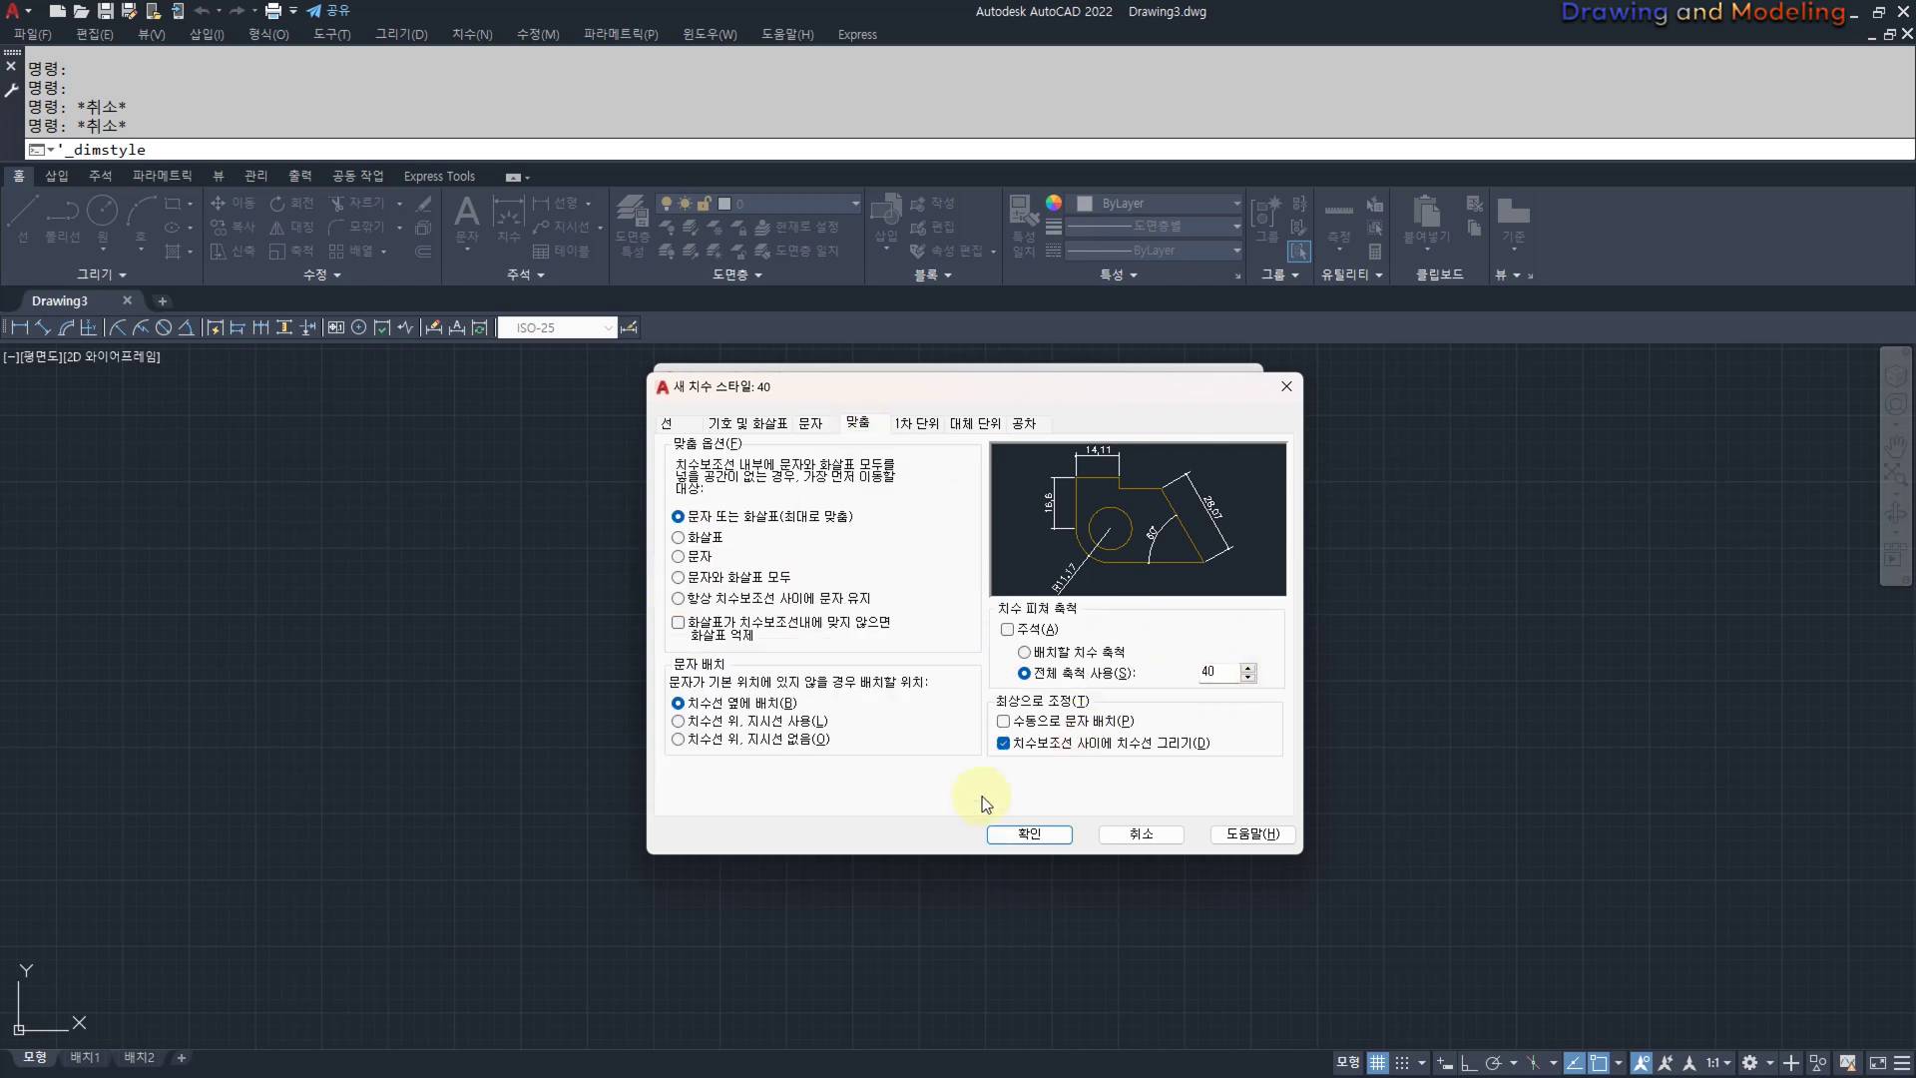
mouse_move(739, 376)
left_mouse_down()
mouse_move(772, 374)
mouse_move(737, 375)
left_mouse_up()
left_click_drag(1221, 631, 1220, 649)
left_click_drag(1195, 636, 1247, 637)
mouse_move(1222, 489)
left_mouse_down()
mouse_move(1192, 514)
mouse_move(1213, 534)
left_mouse_up()
mouse_move(983, 305)
left_mouse_down()
mouse_move(1059, 367)
mouse_move(1103, 354)
left_mouse_up()
left_click_drag(1187, 292, 1292, 384)
left_click_drag(1265, 302, 1196, 361)
left_click_drag(1331, 269, 1452, 354)
left_click_drag(1517, 272, 1654, 287)
left_click_drag(1609, 357, 1665, 355)
mouse_move(1720, 230)
left_mouse_down()
mouse_move(1749, 302)
mouse_move(1680, 261)
left_mouse_up()
mouse_move(1717, 314)
left_mouse_down()
mouse_move(1691, 391)
mouse_move(1720, 307)
left_mouse_up()
mouse_move(1873, 236)
left_mouse_down()
mouse_move(1826, 294)
mouse_move(1864, 233)
left_mouse_up()
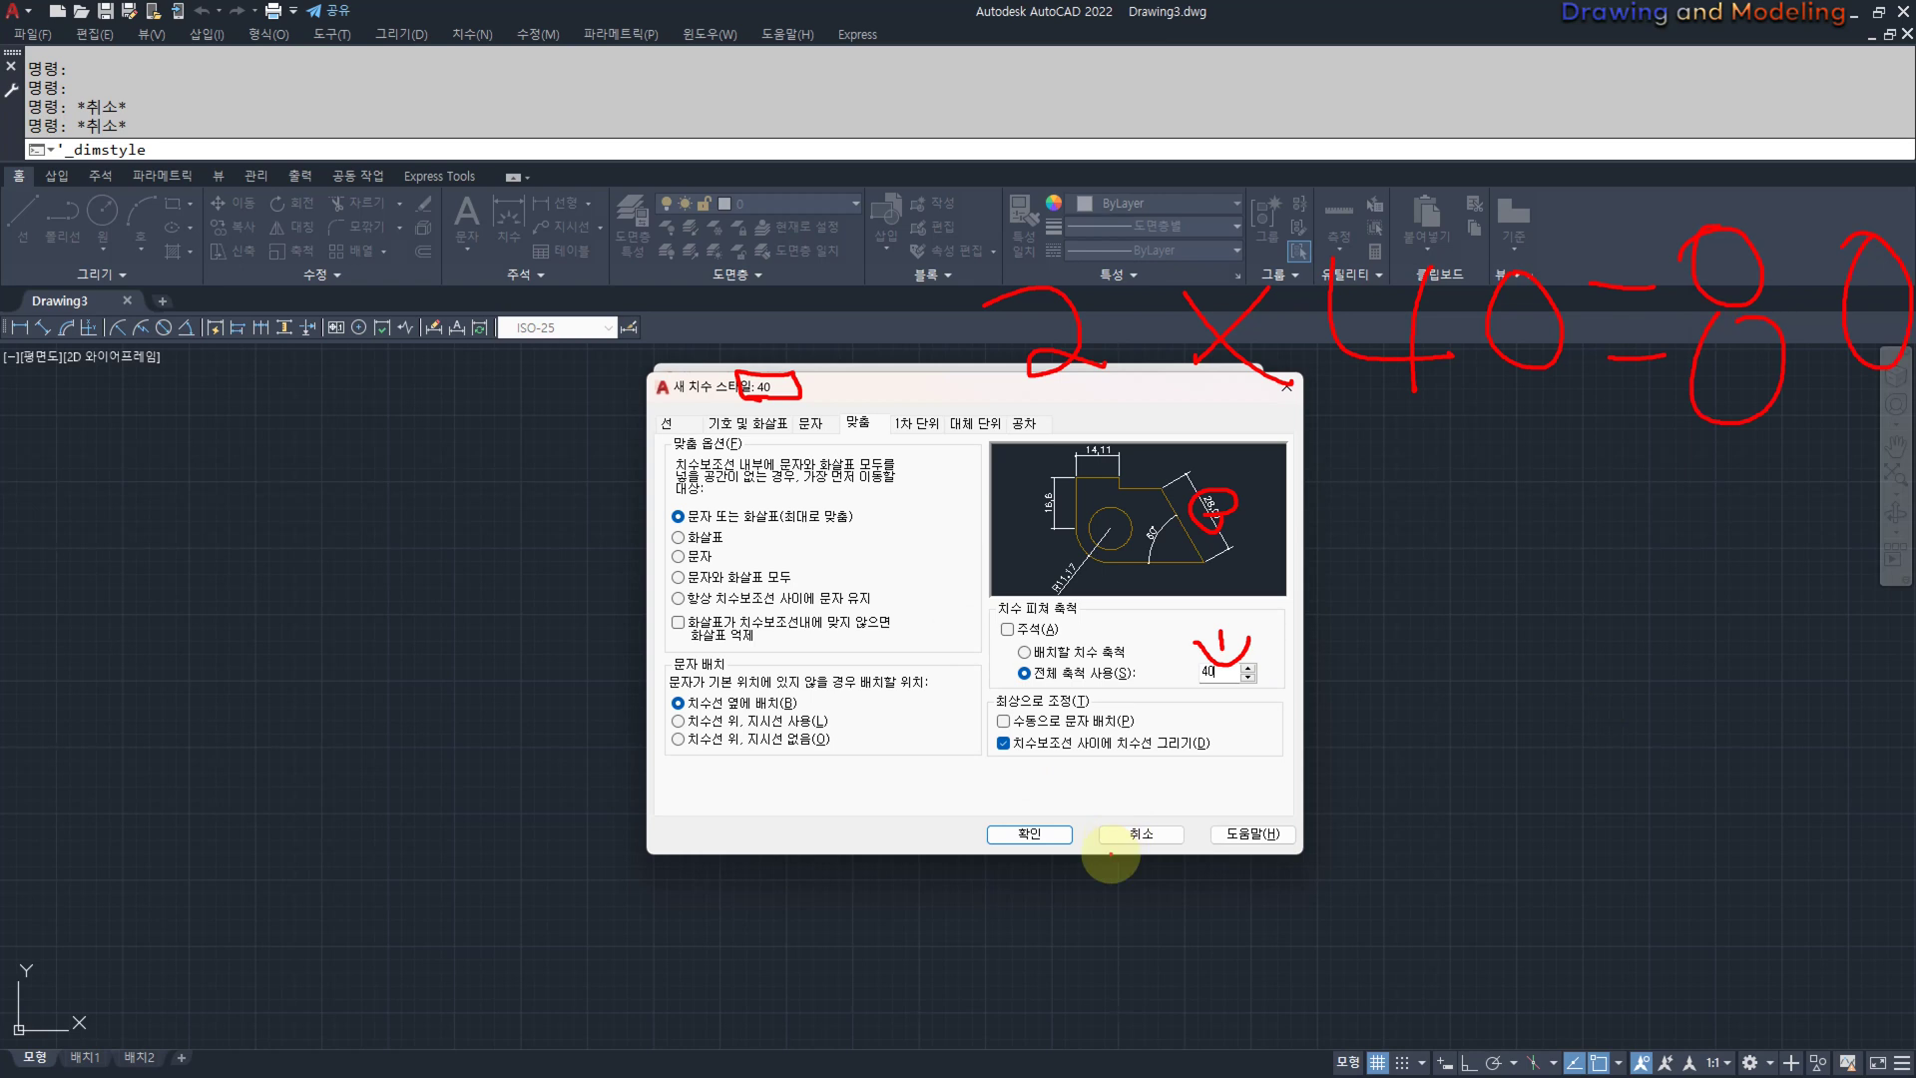
key("Escape")
key("ctrl+2")
mouse_move(996, 711)
left_mouse_down()
mouse_move(1146, 718)
mouse_move(991, 755)
mouse_move(1020, 760)
left_mouse_up()
key("Escape")
Try style 40 without 치수보조선 사이에 치수선 그리기 and turn the option back on.
left_click(1004, 743)
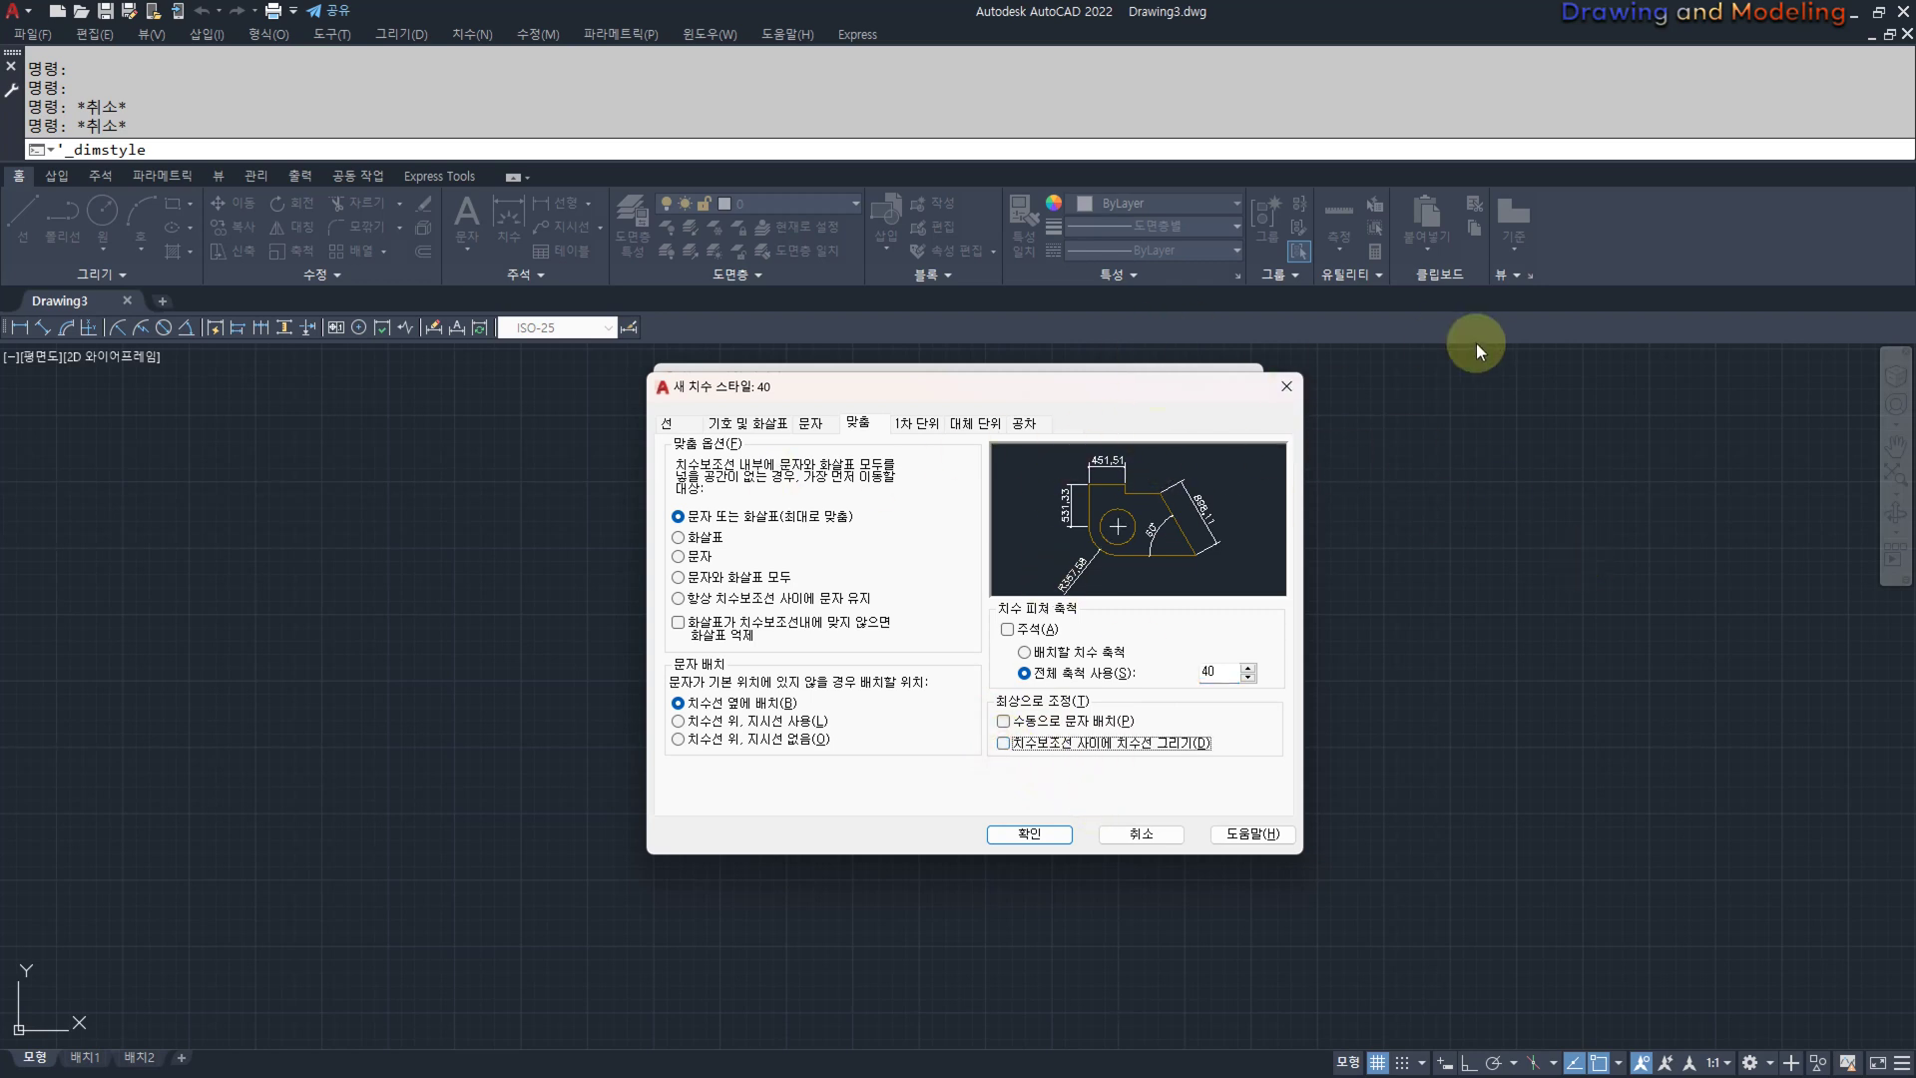
left_click(1003, 744)
left_click_drag(990, 738, 1204, 729)
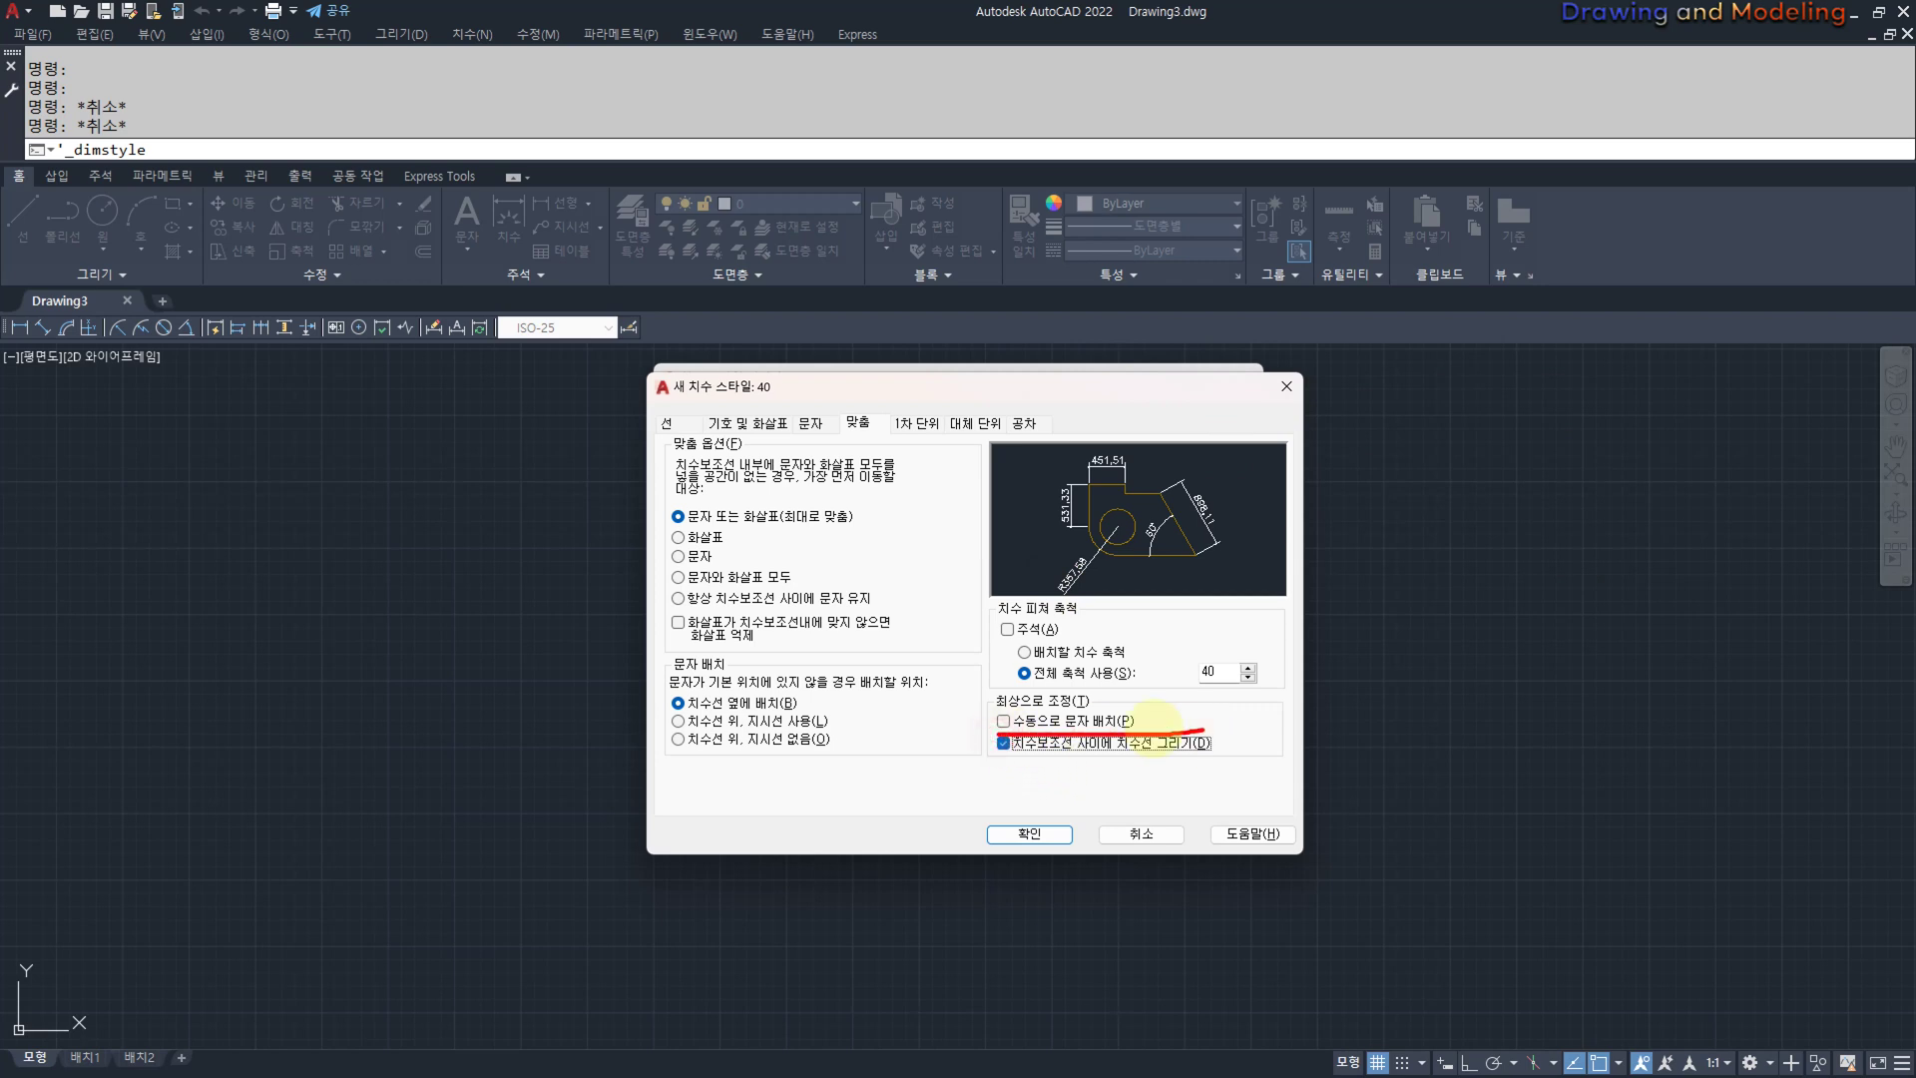
left_click_drag(981, 701, 1032, 685)
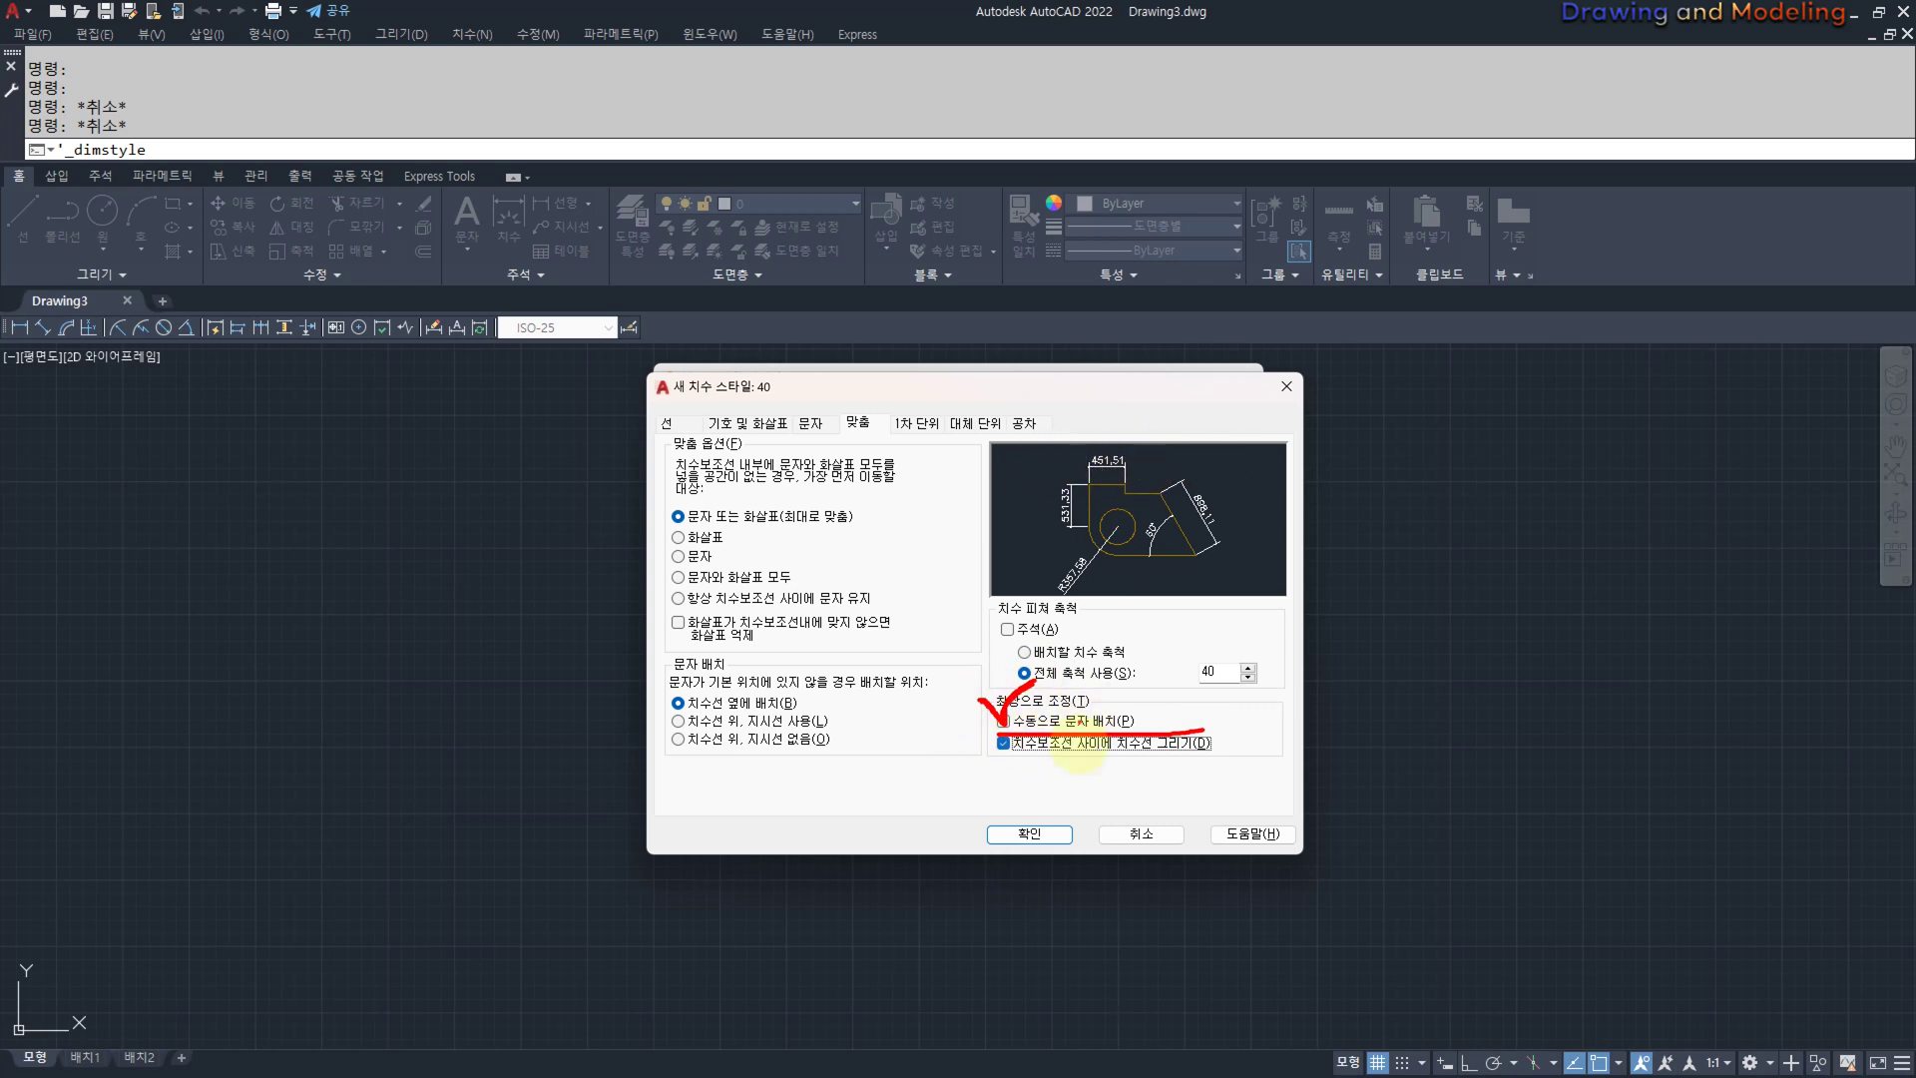
left_click(997, 756)
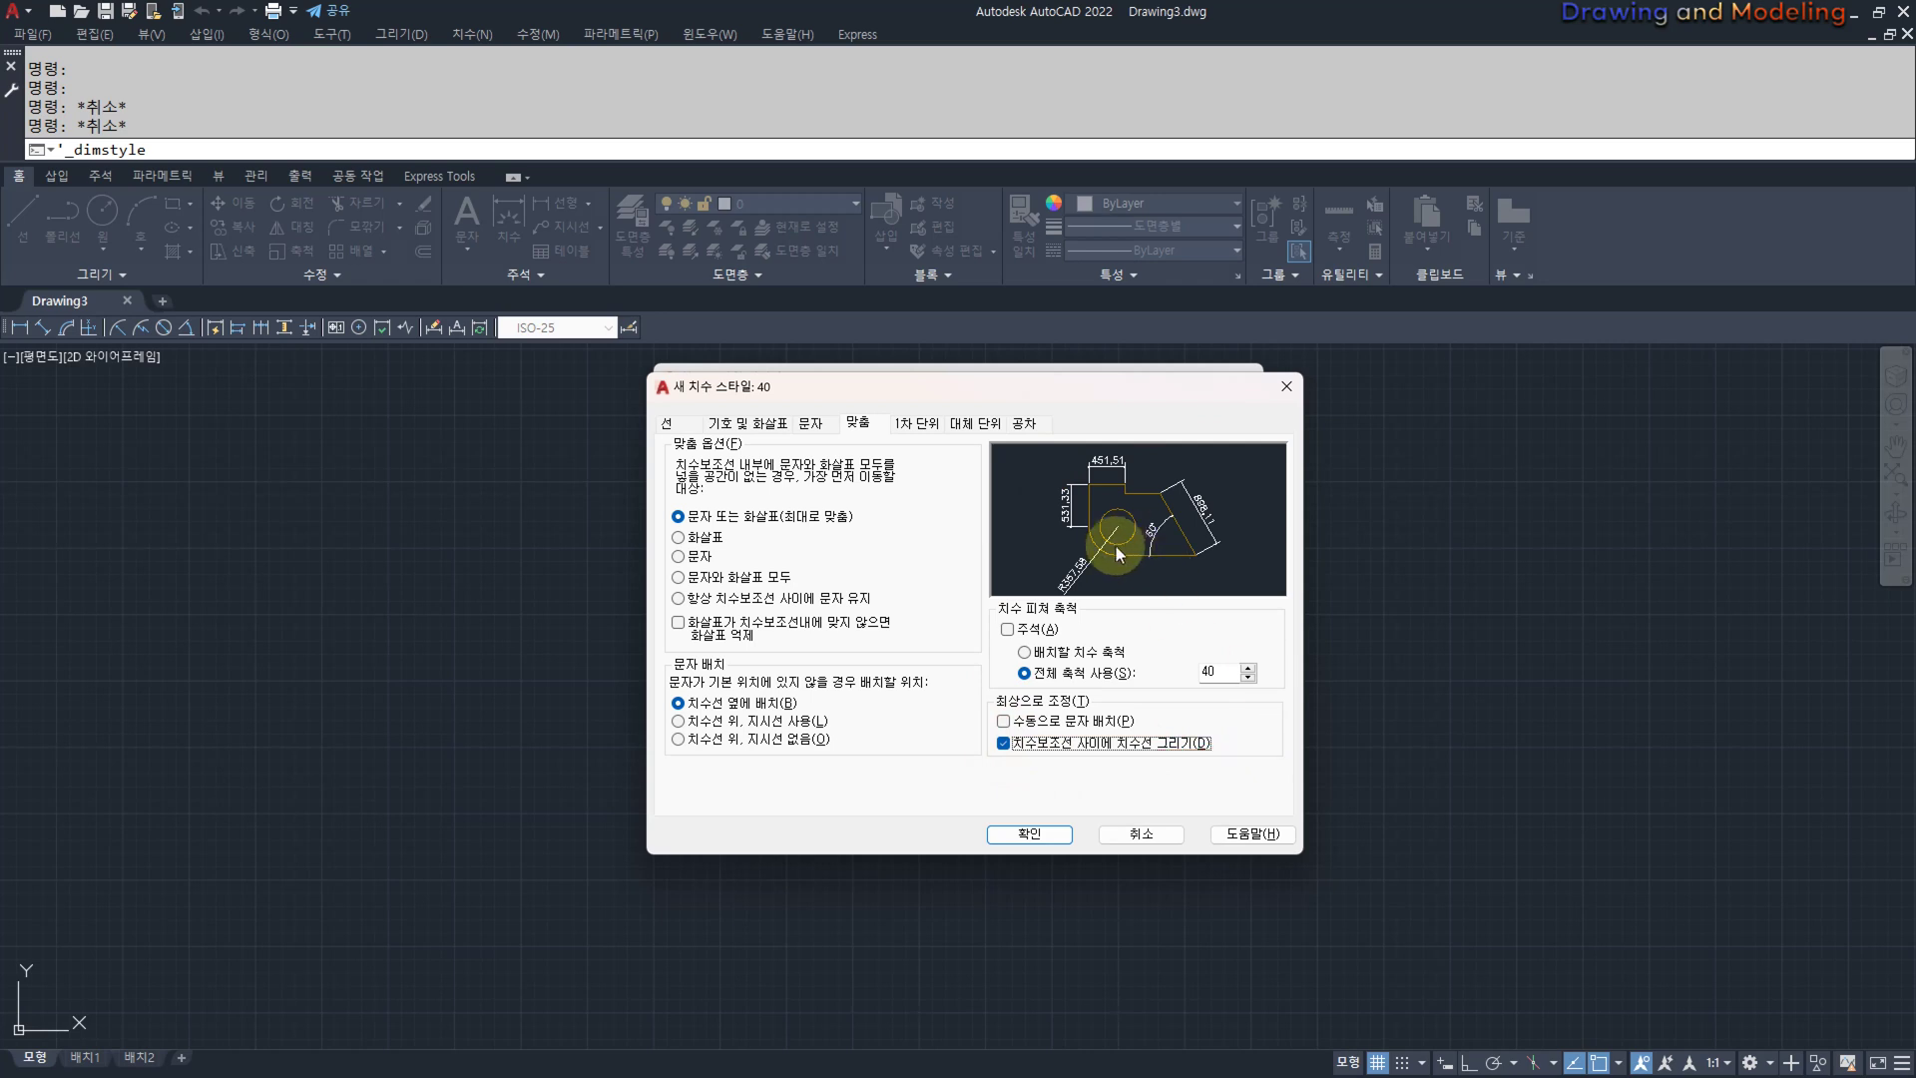
mouse_move(1088, 527)
left_mouse_down()
mouse_move(1125, 554)
mouse_move(1112, 534)
left_mouse_up()
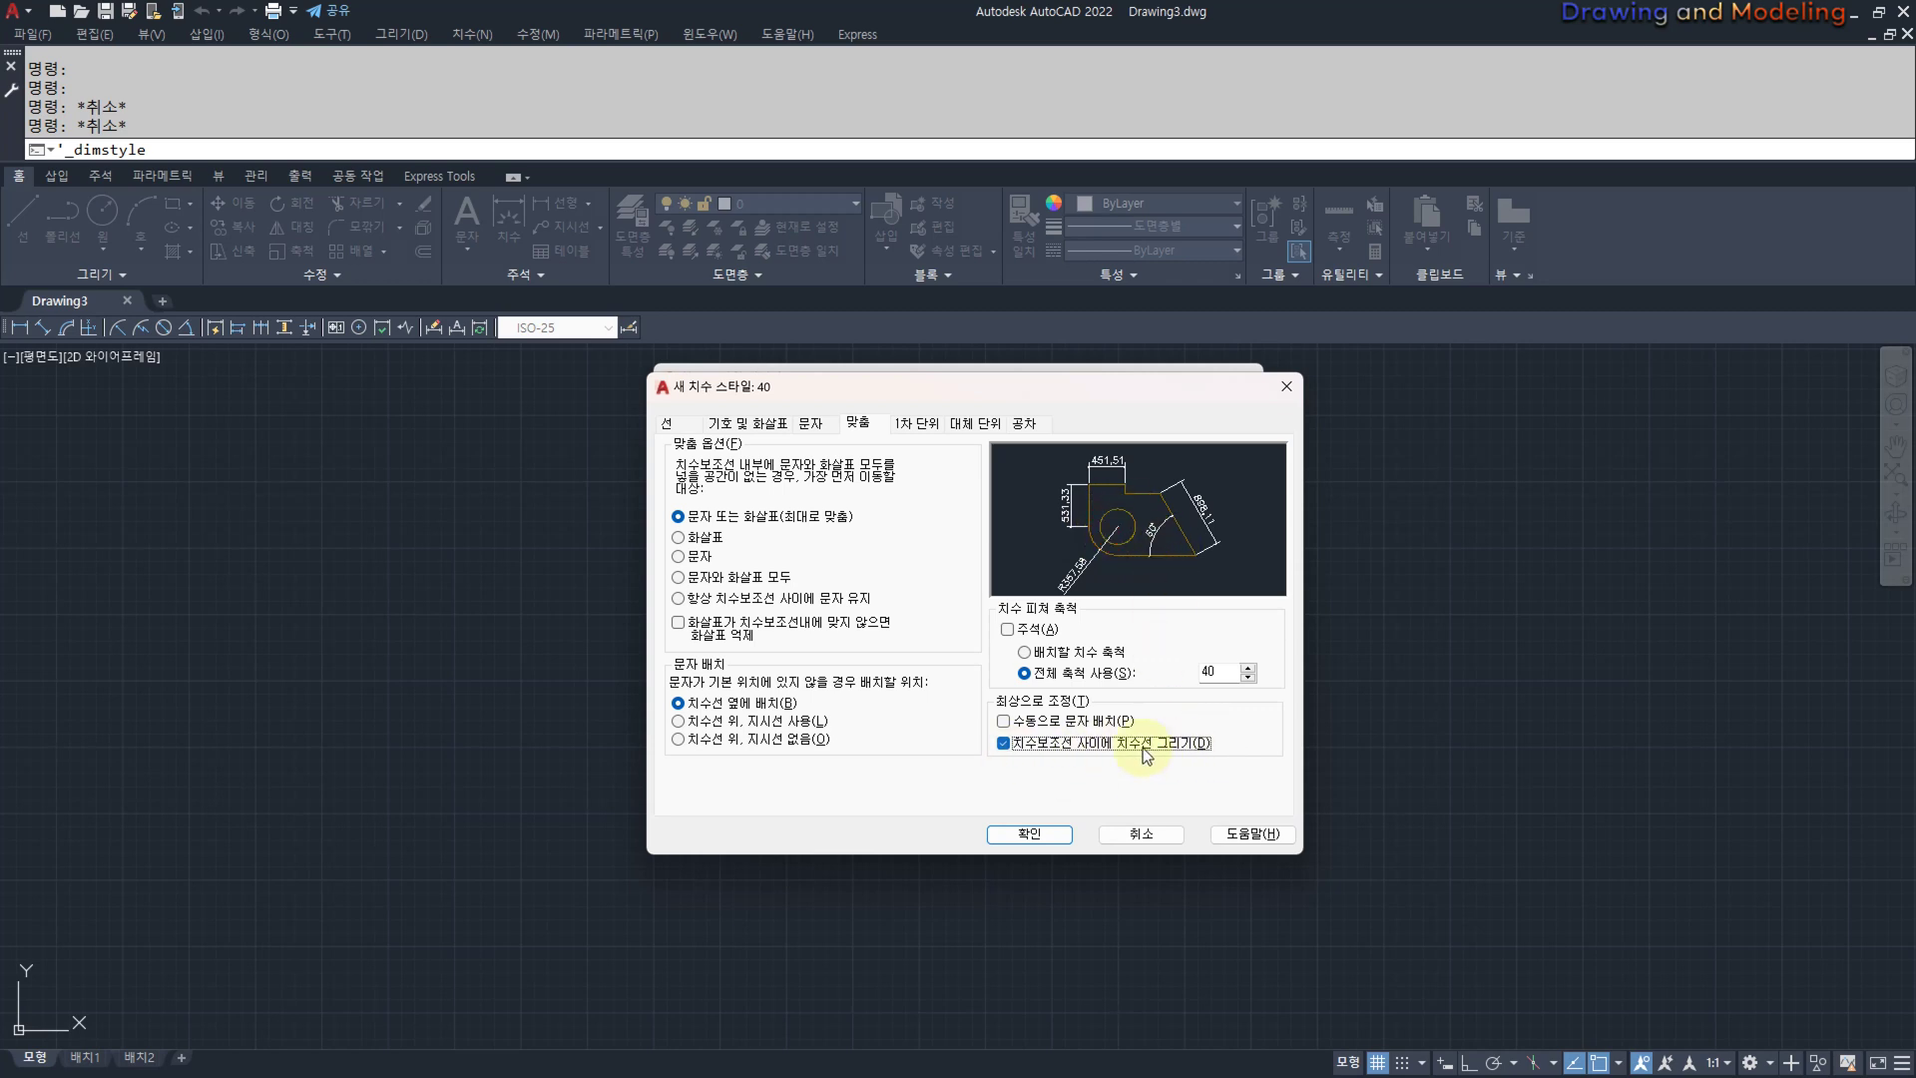
Set the center mark (중심 표식) of style 40 to 없음, switching 치수보조선 사이에 치수선 그리기 off and back on.
left_click(1001, 744)
left_click(763, 427)
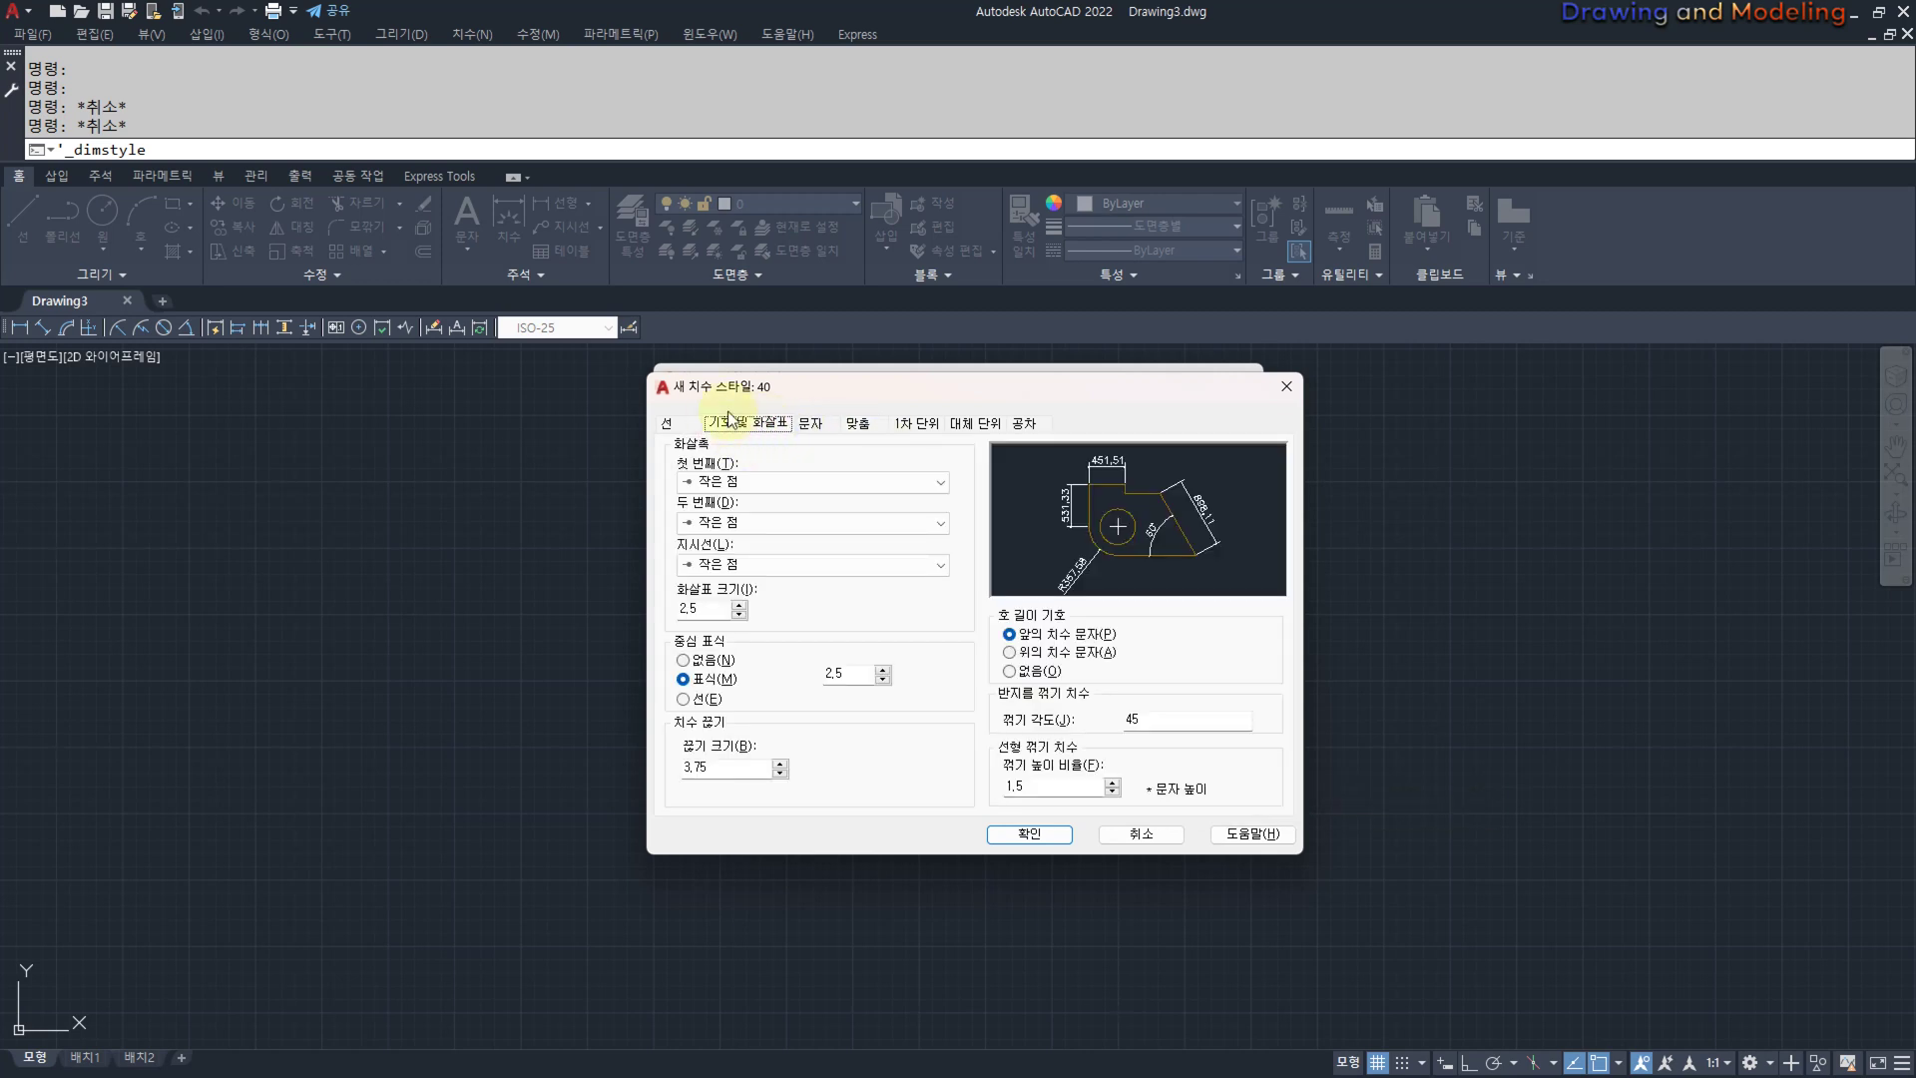
mouse_move(650, 653)
left_mouse_down()
mouse_move(748, 640)
mouse_move(653, 675)
left_mouse_up()
mouse_move(1102, 499)
left_mouse_down()
mouse_move(1120, 521)
mouse_move(1140, 492)
left_mouse_up()
key("Escape")
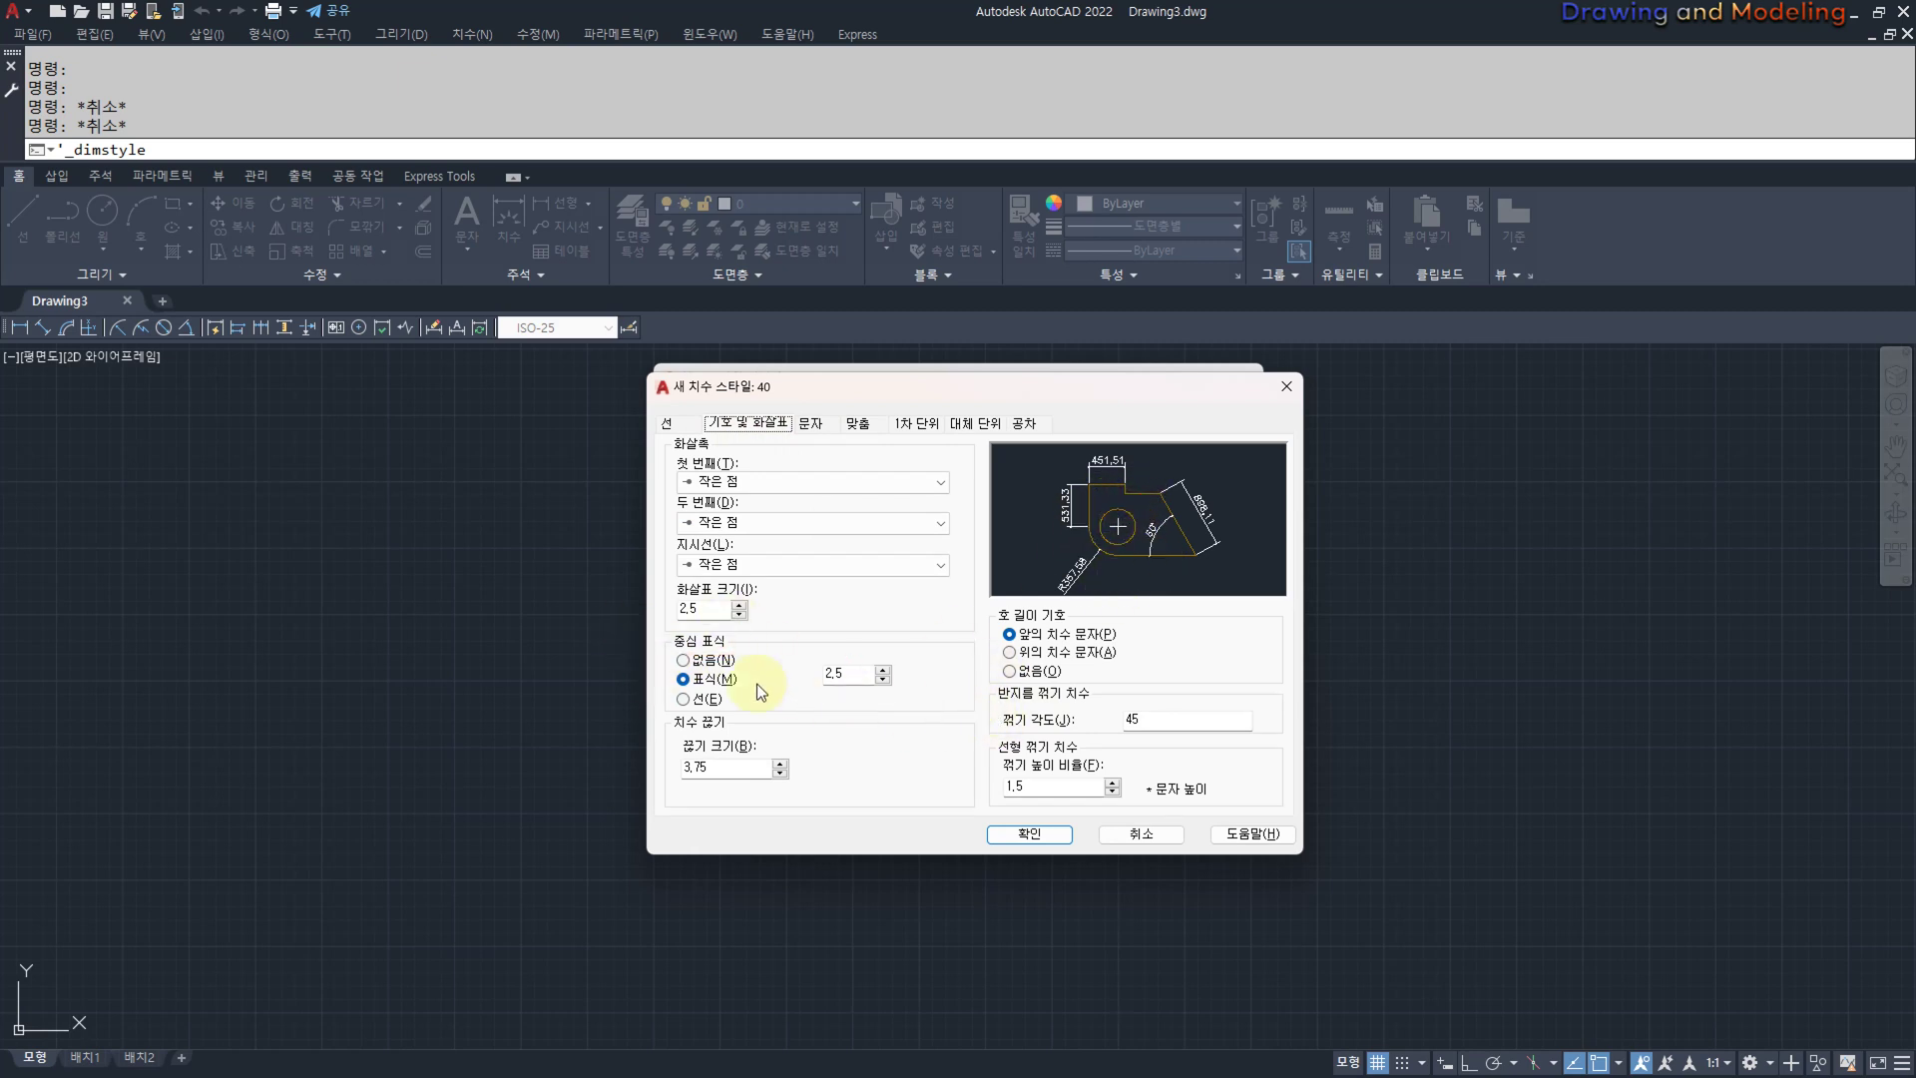
left_click(702, 661)
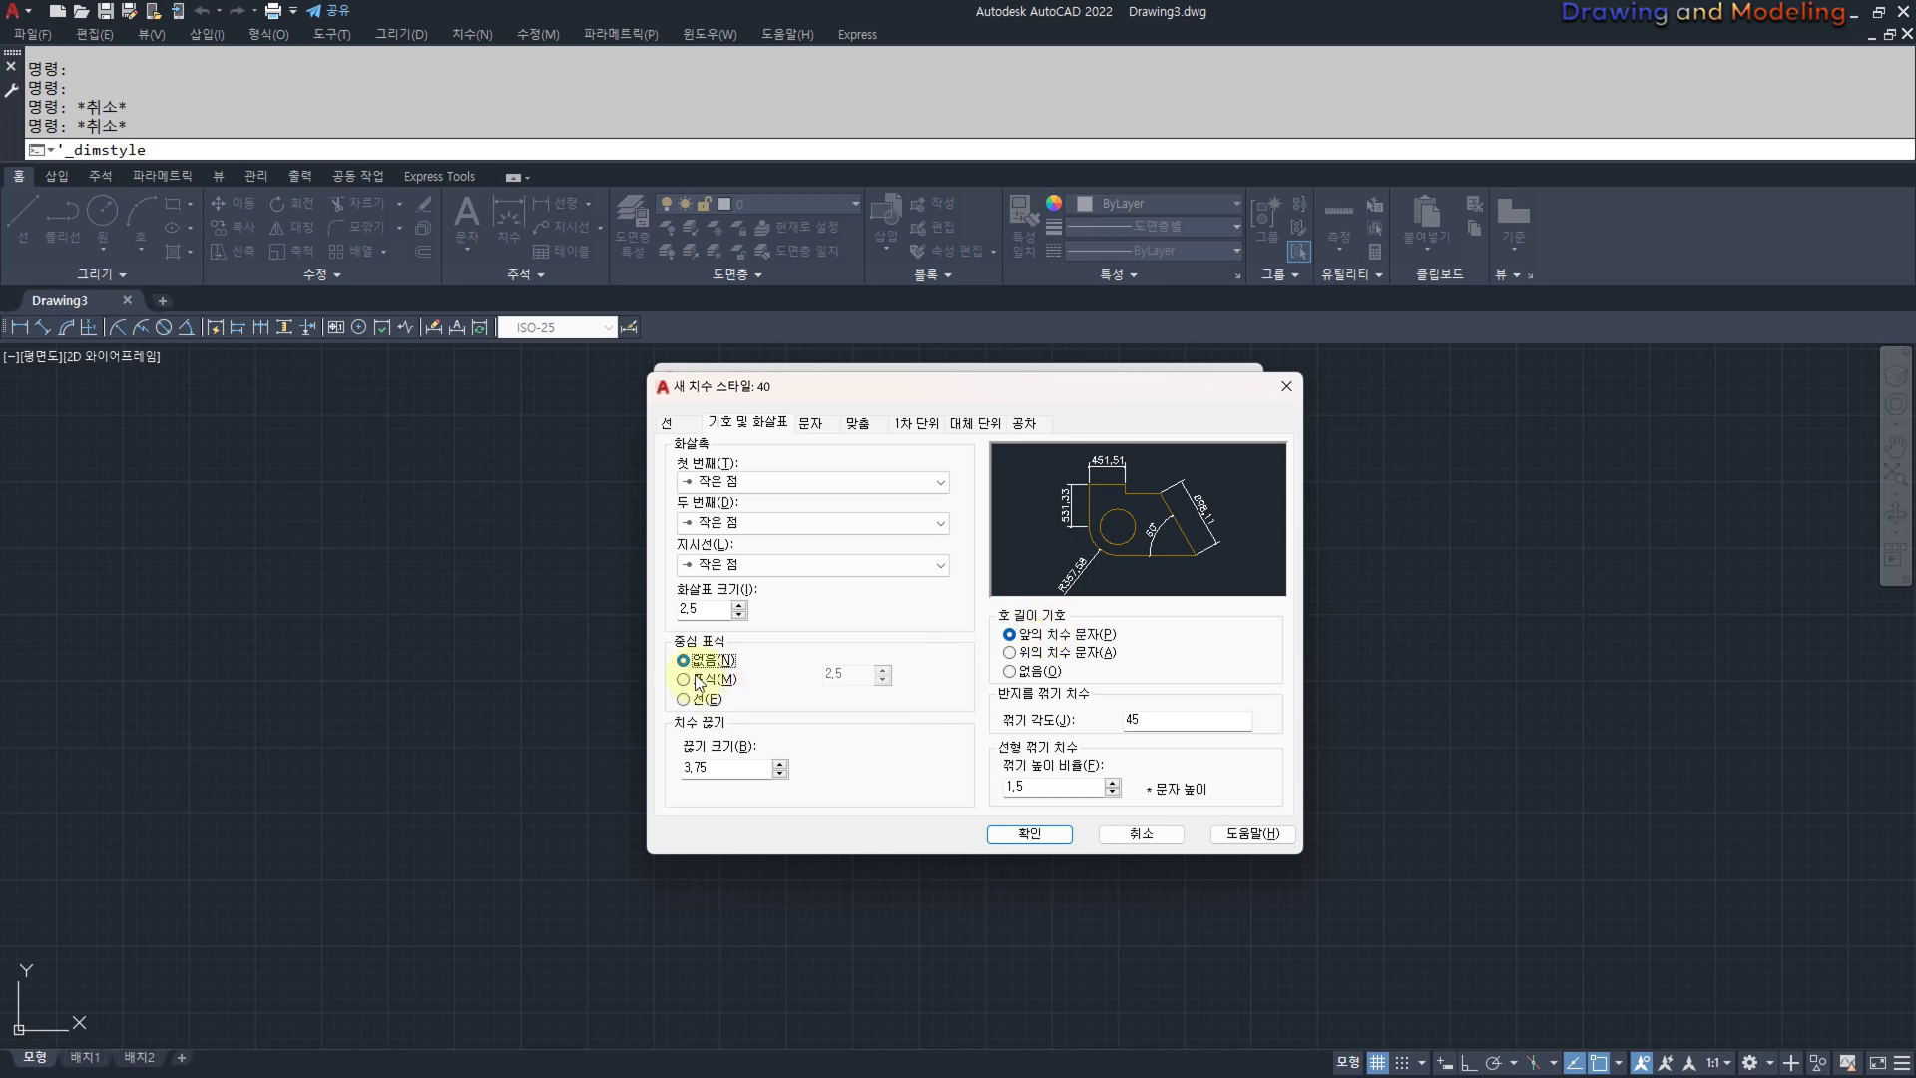
left_click(858, 423)
left_click(1029, 746)
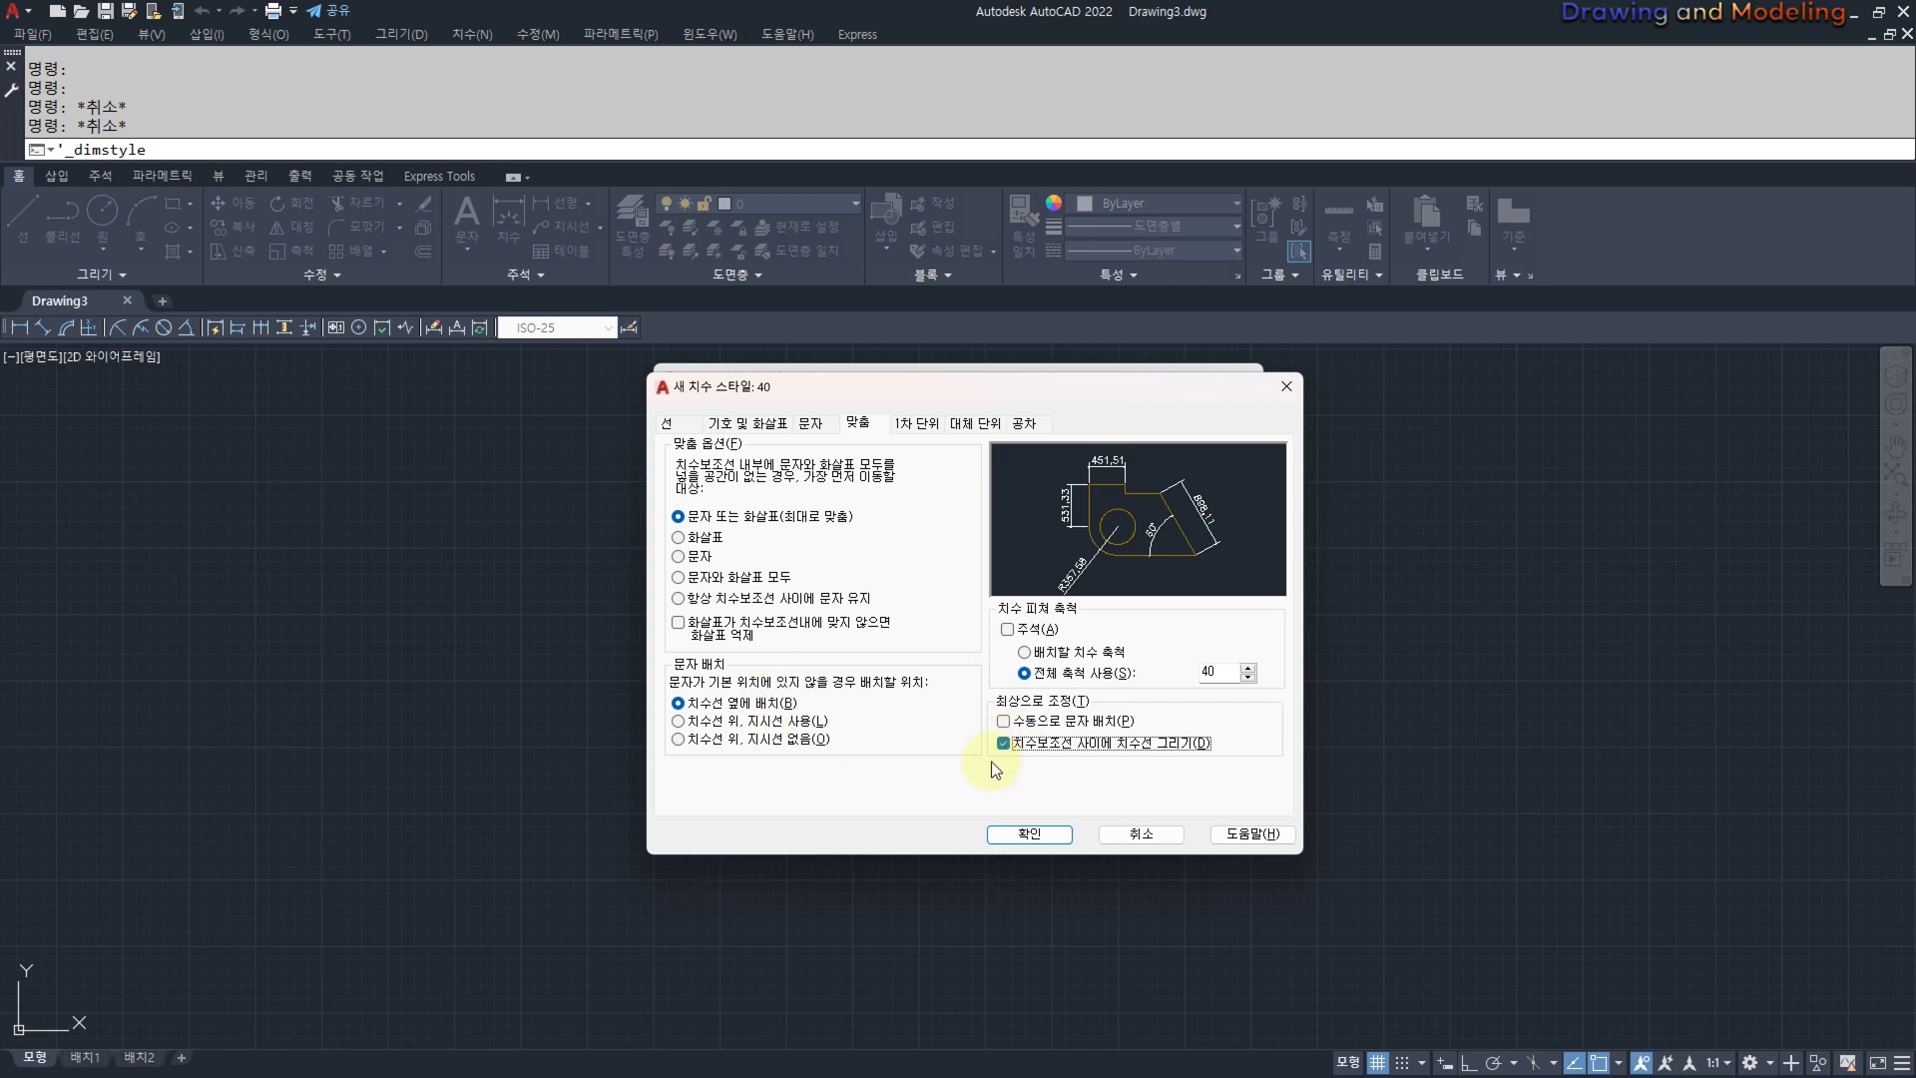
Set the linear unit format (단위 형식) in the primary units of style 40 to Windows 바탕 화면.
left_click(910, 424)
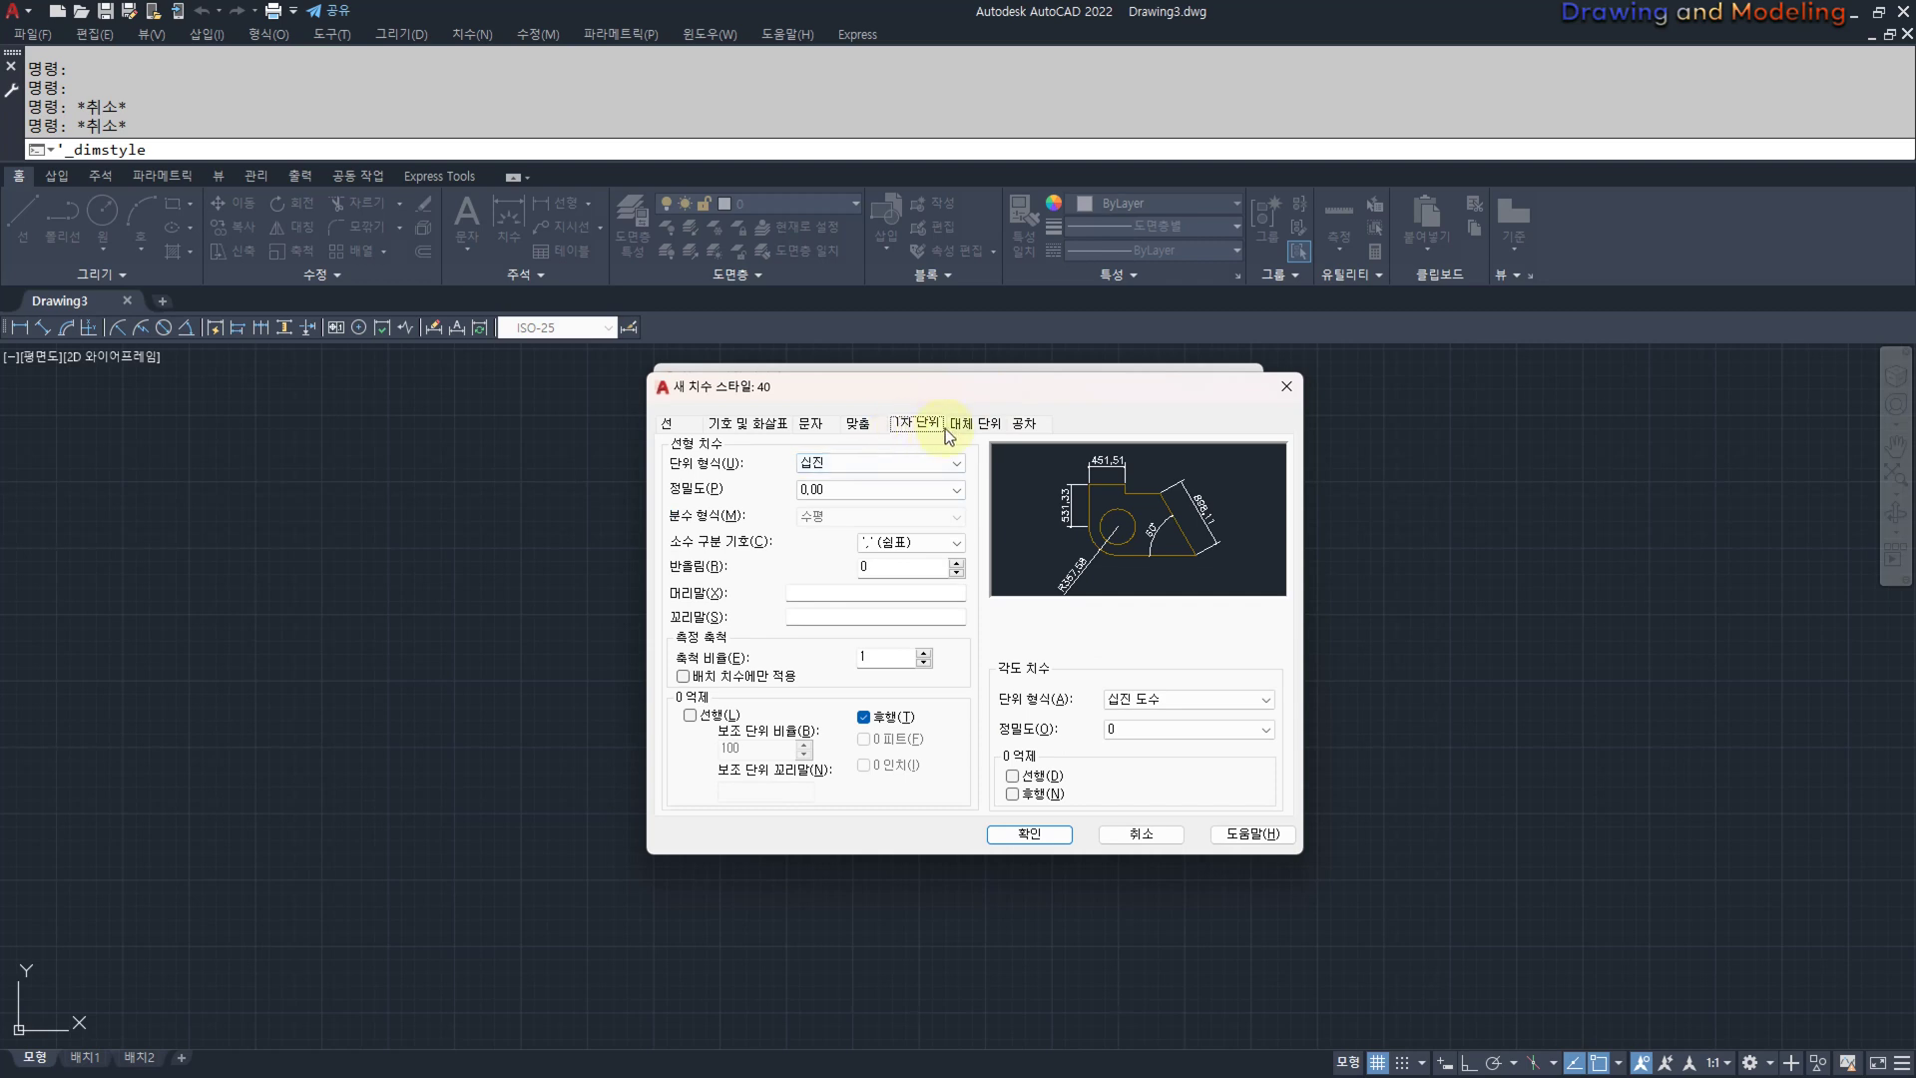
left_click_drag(819, 434, 867, 420)
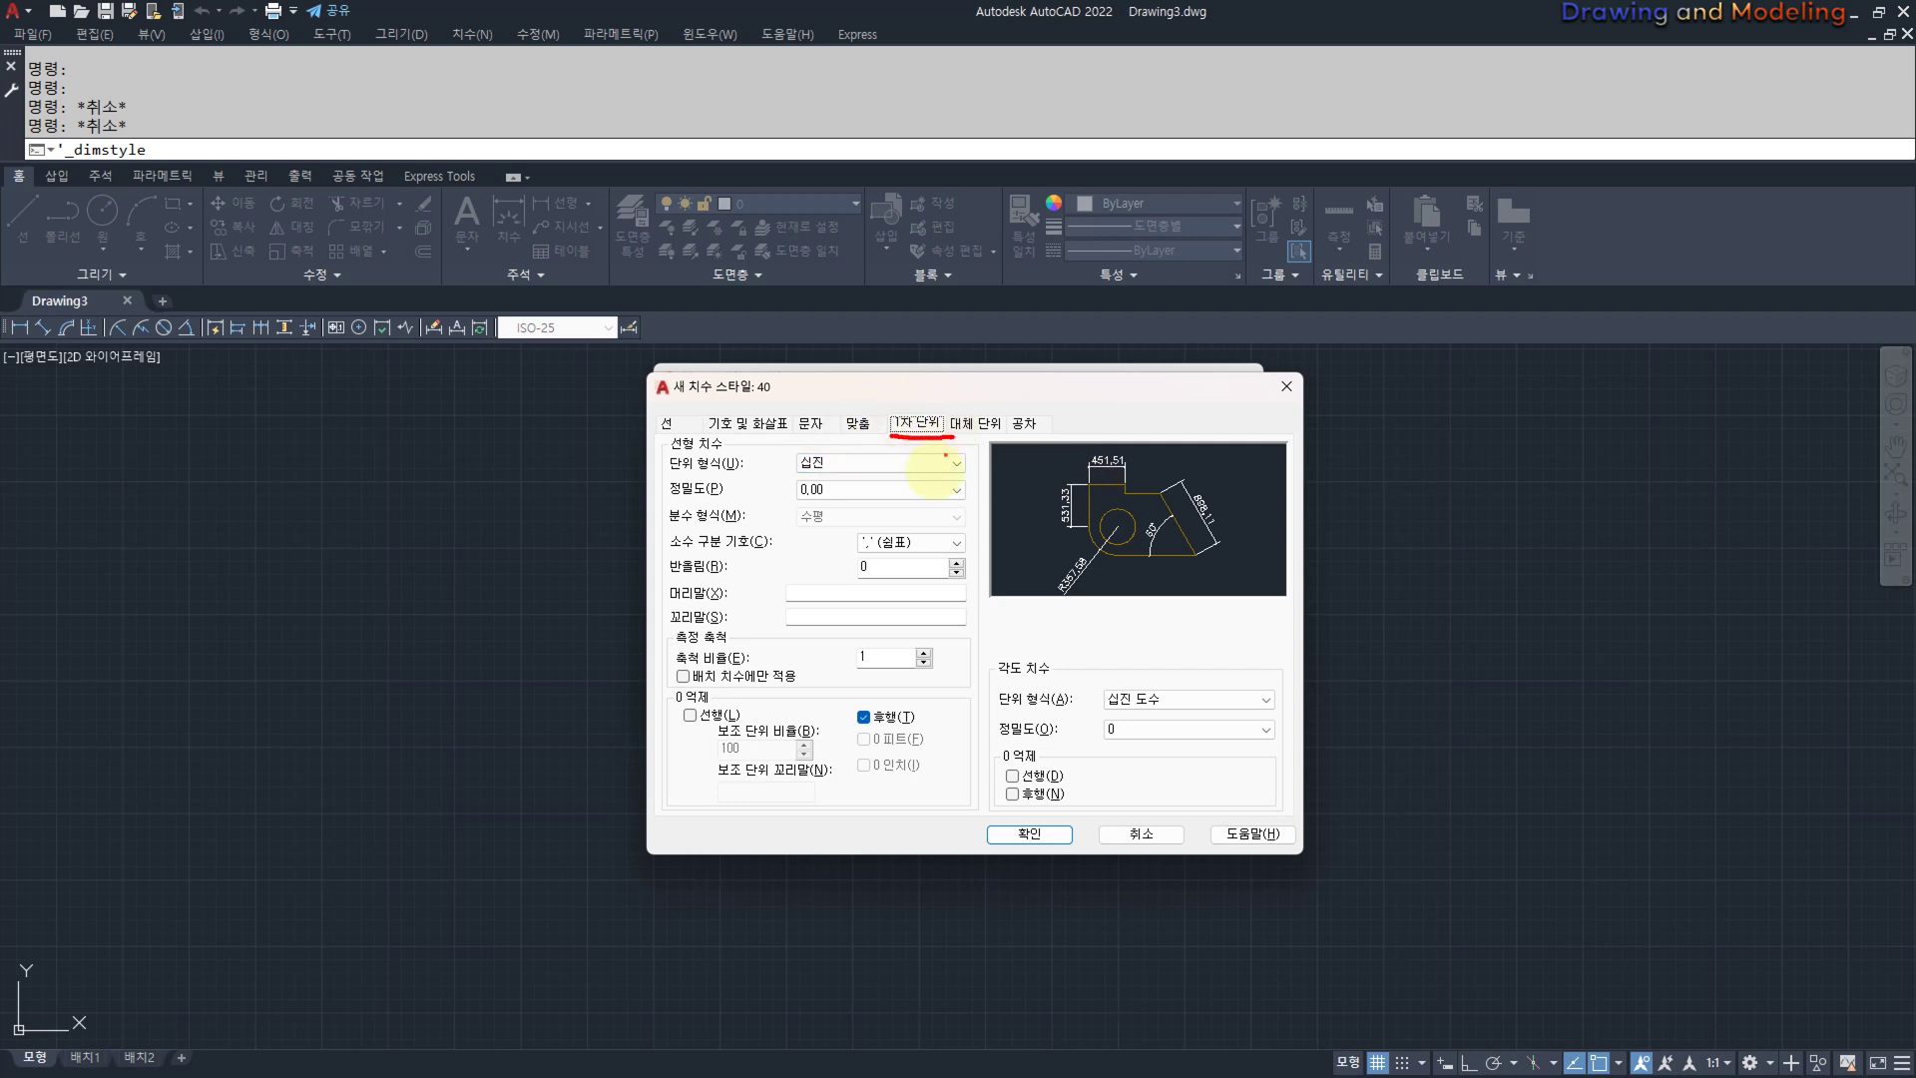
mouse_move(667, 454)
left_mouse_down()
mouse_move(737, 453)
mouse_move(704, 479)
mouse_move(825, 478)
mouse_move(784, 482)
mouse_move(806, 479)
left_mouse_up()
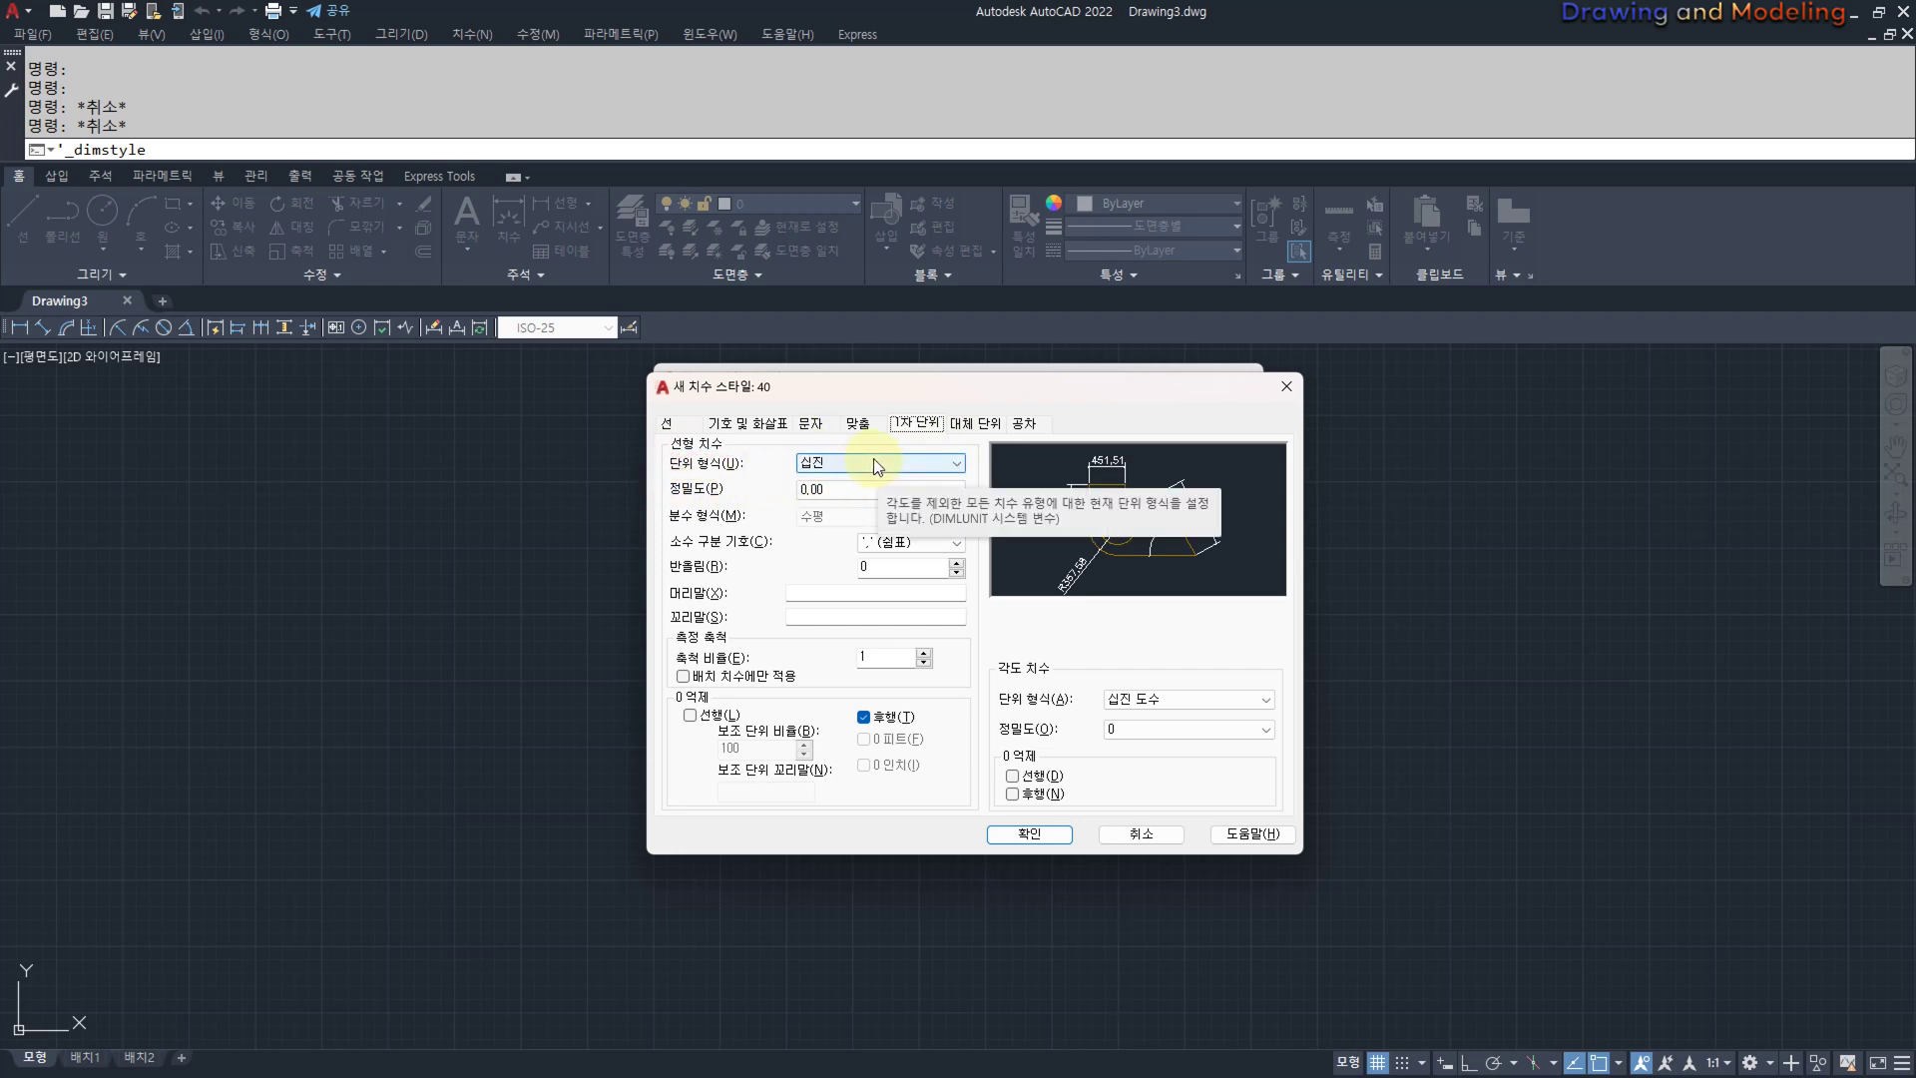
left_click(873, 462)
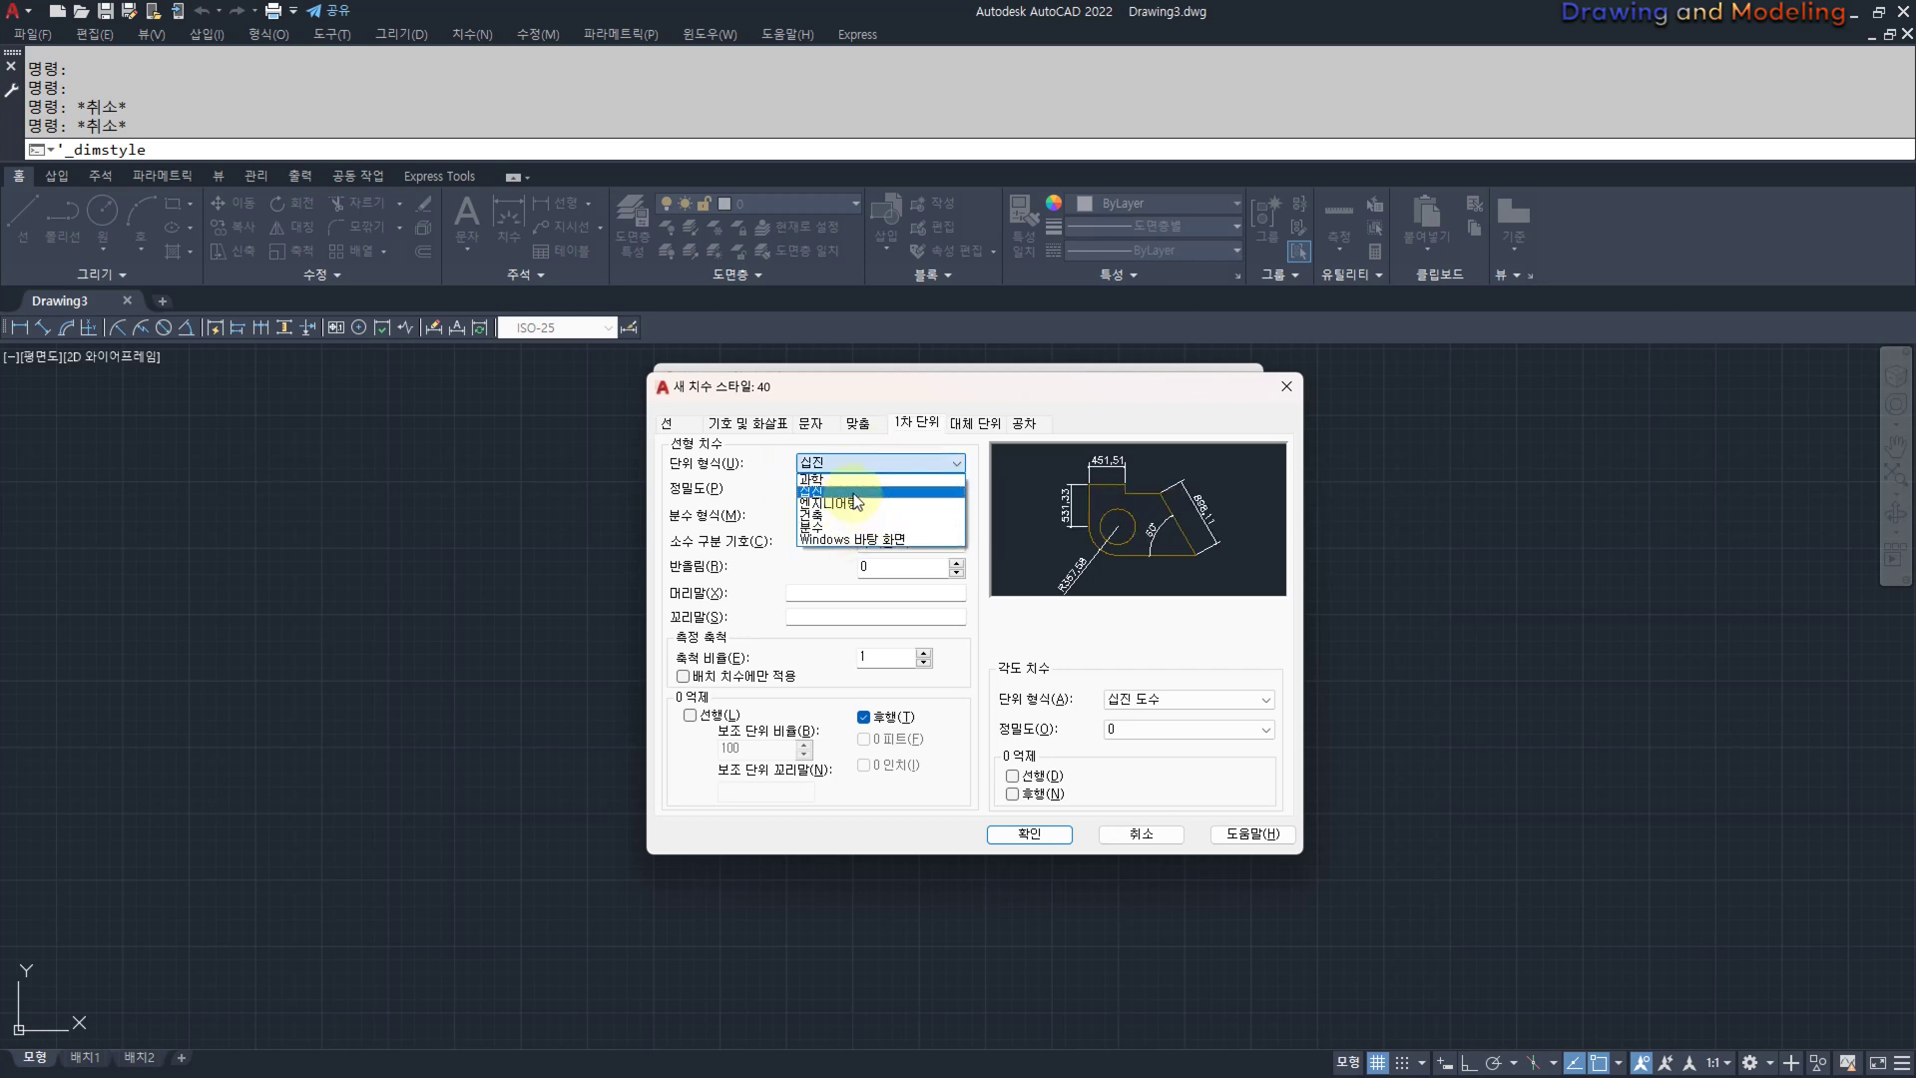
left_click(907, 541)
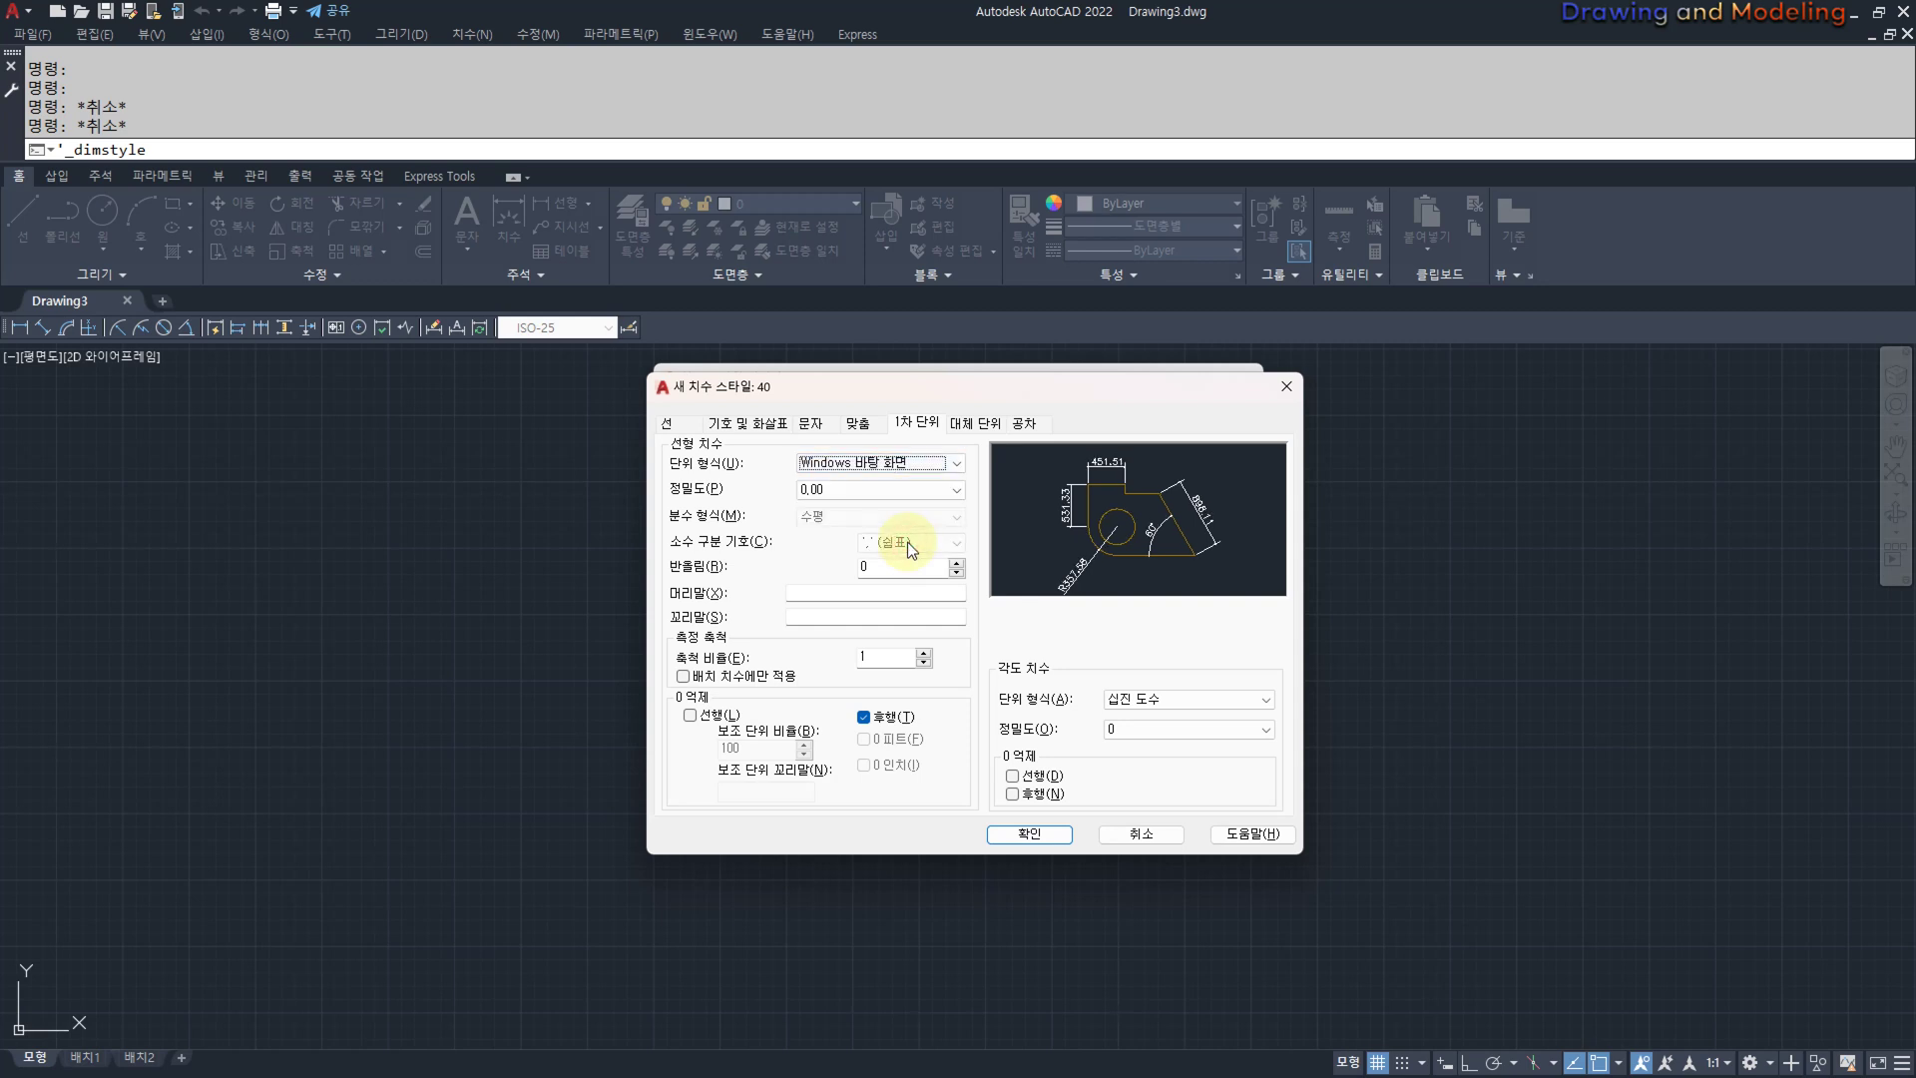
key("ctrl+2")
mouse_move(894, 319)
left_mouse_down()
mouse_move(850, 409)
mouse_move(907, 436)
left_mouse_up()
left_click_drag(978, 324, 982, 327)
left_click_drag(1065, 327, 1163, 324)
mouse_move(968, 443)
left_mouse_down()
mouse_move(885, 389)
mouse_move(941, 432)
left_mouse_up()
left_click_drag(783, 427, 821, 419)
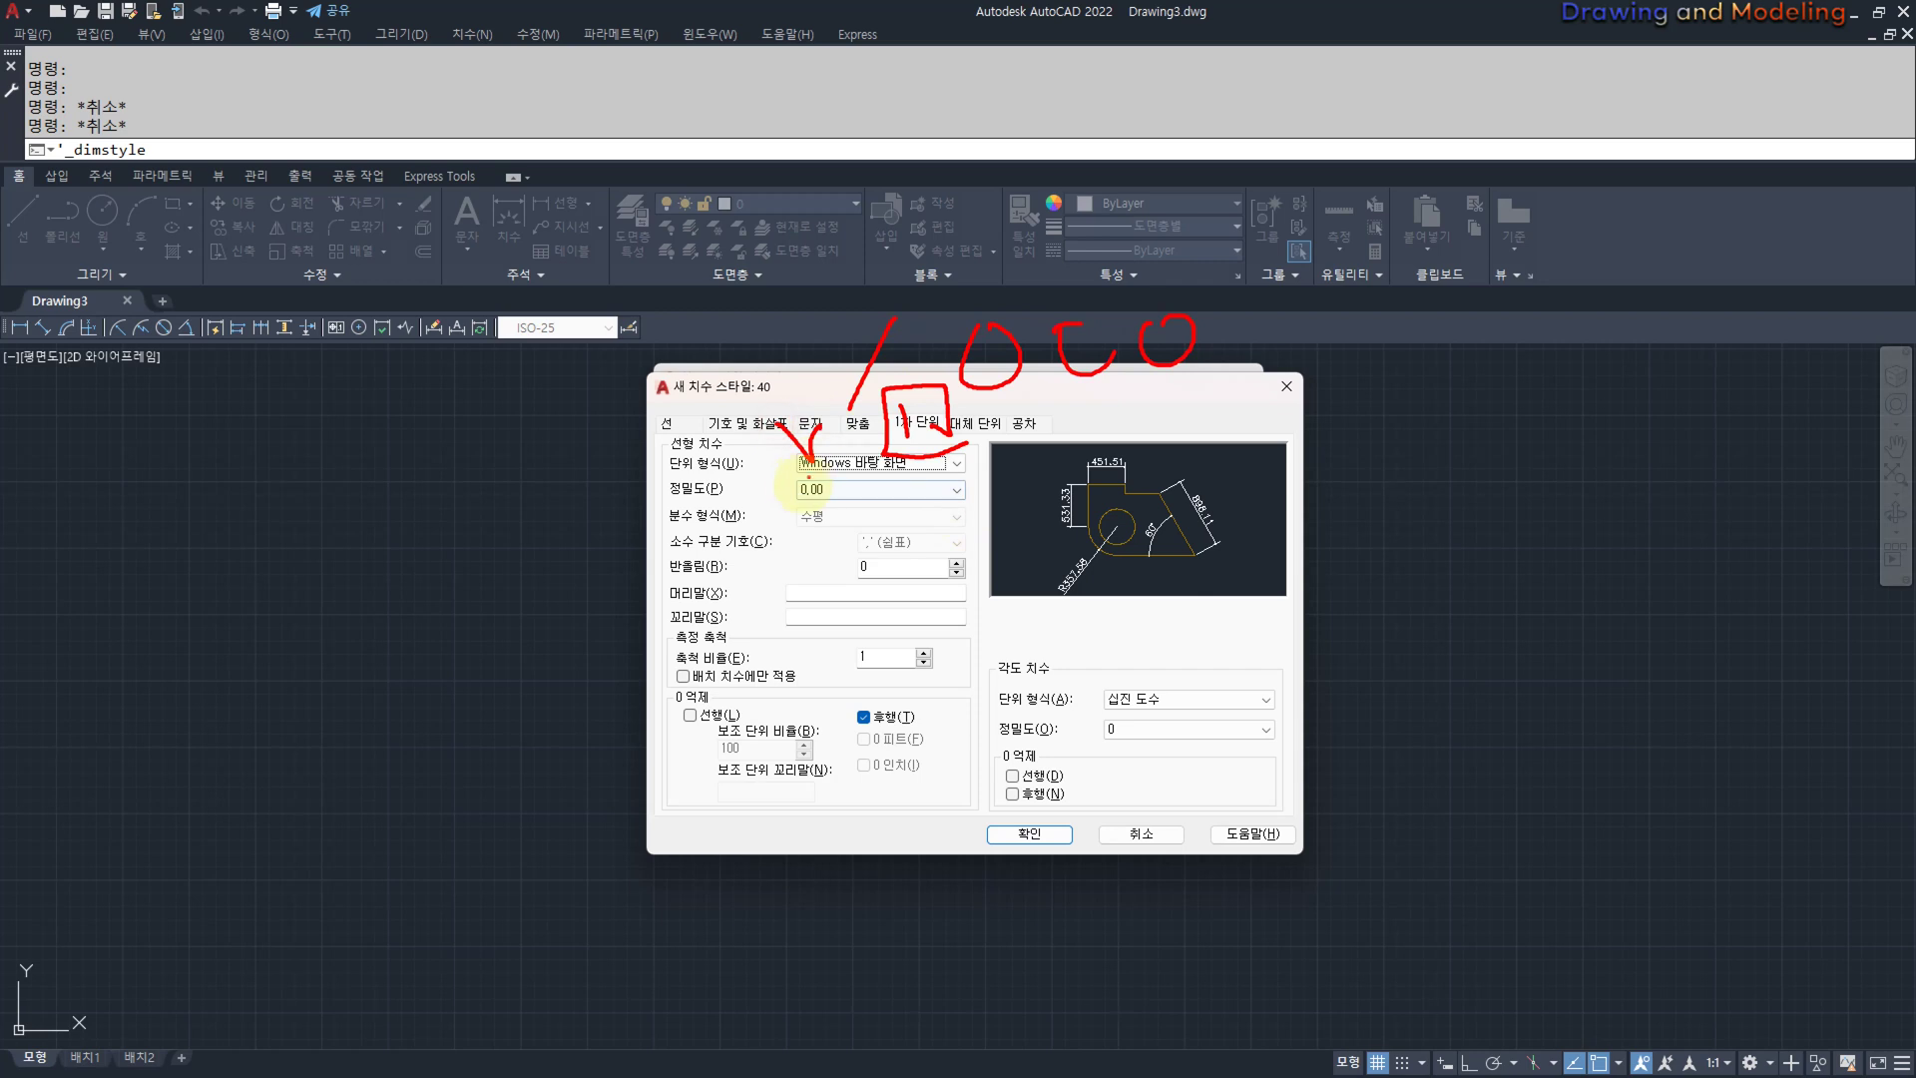
key("Escape")
Try the linear dimension precision (정밀도) 0 for style 40 and return to 0.00.
mouse_move(659, 501)
left_mouse_down()
mouse_move(761, 491)
mouse_move(690, 505)
mouse_move(745, 507)
left_mouse_up()
left_click(866, 489)
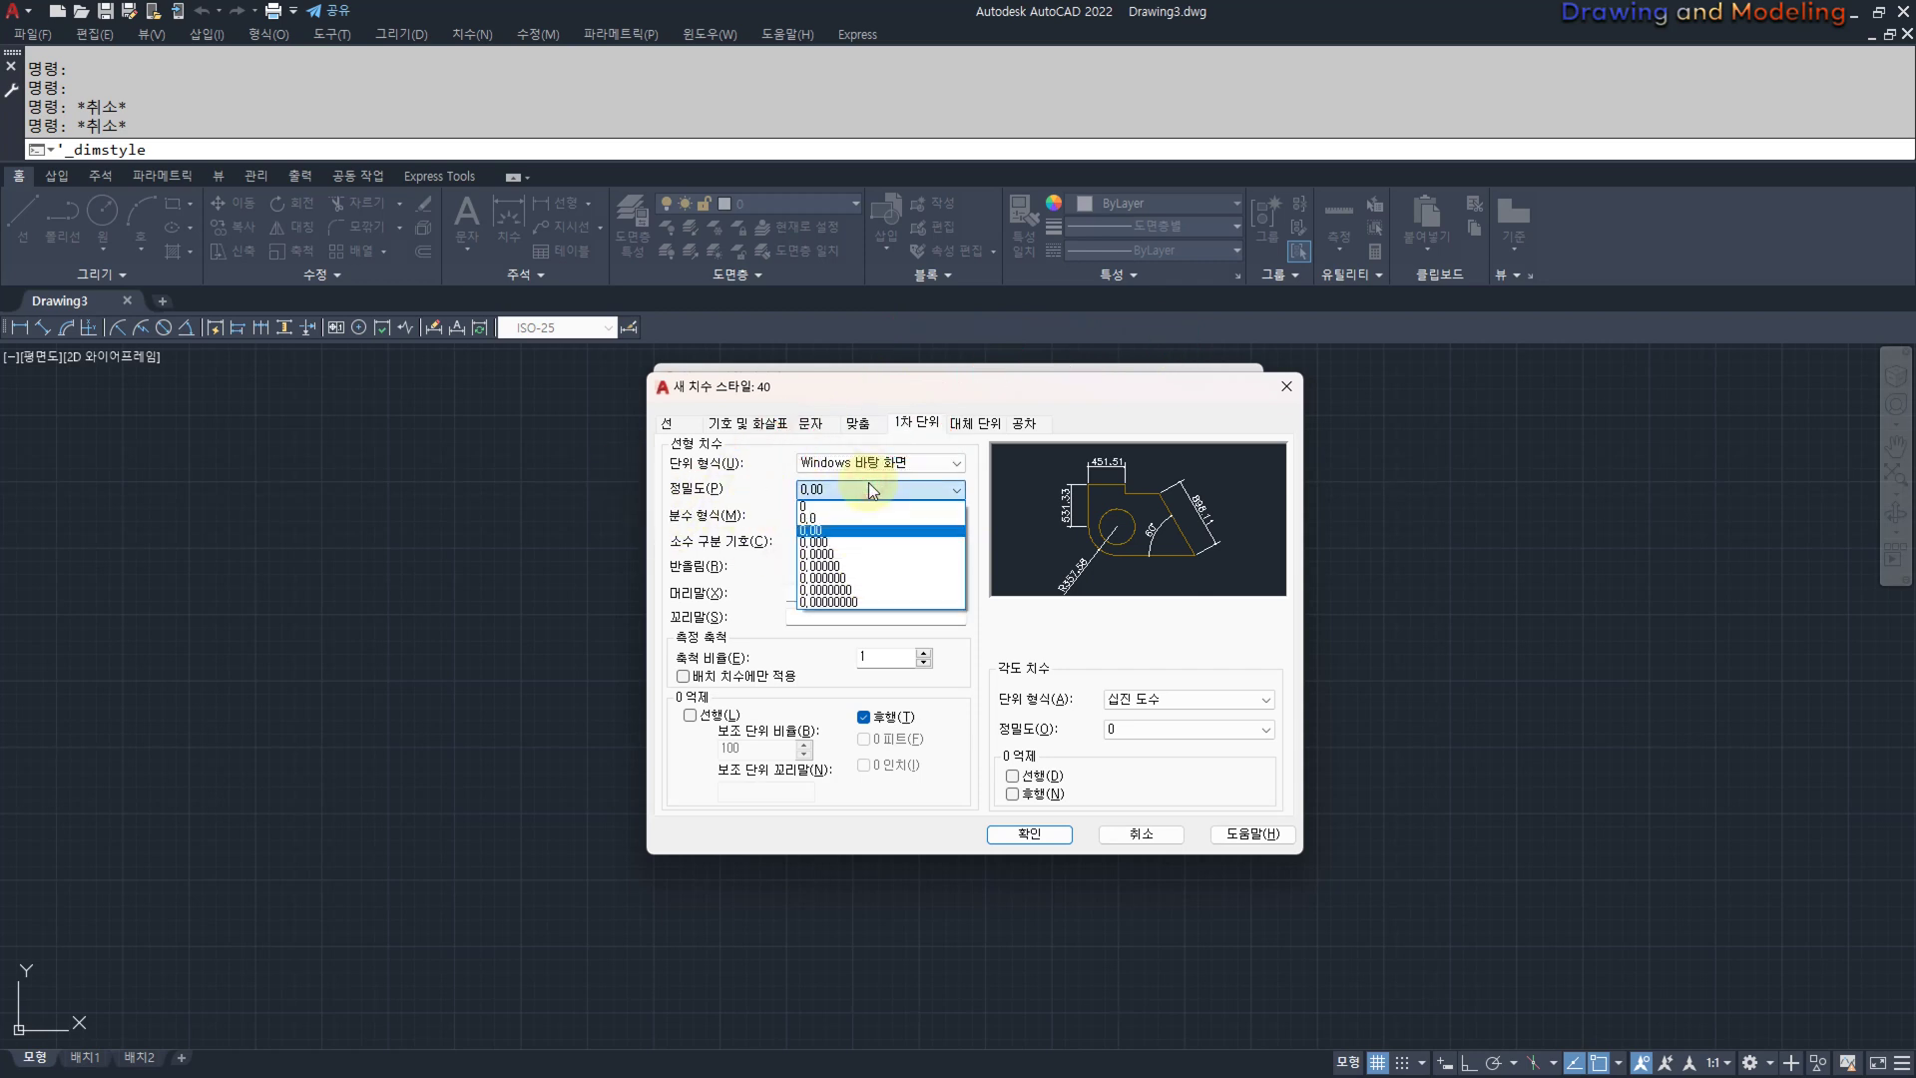
left_click(848, 507)
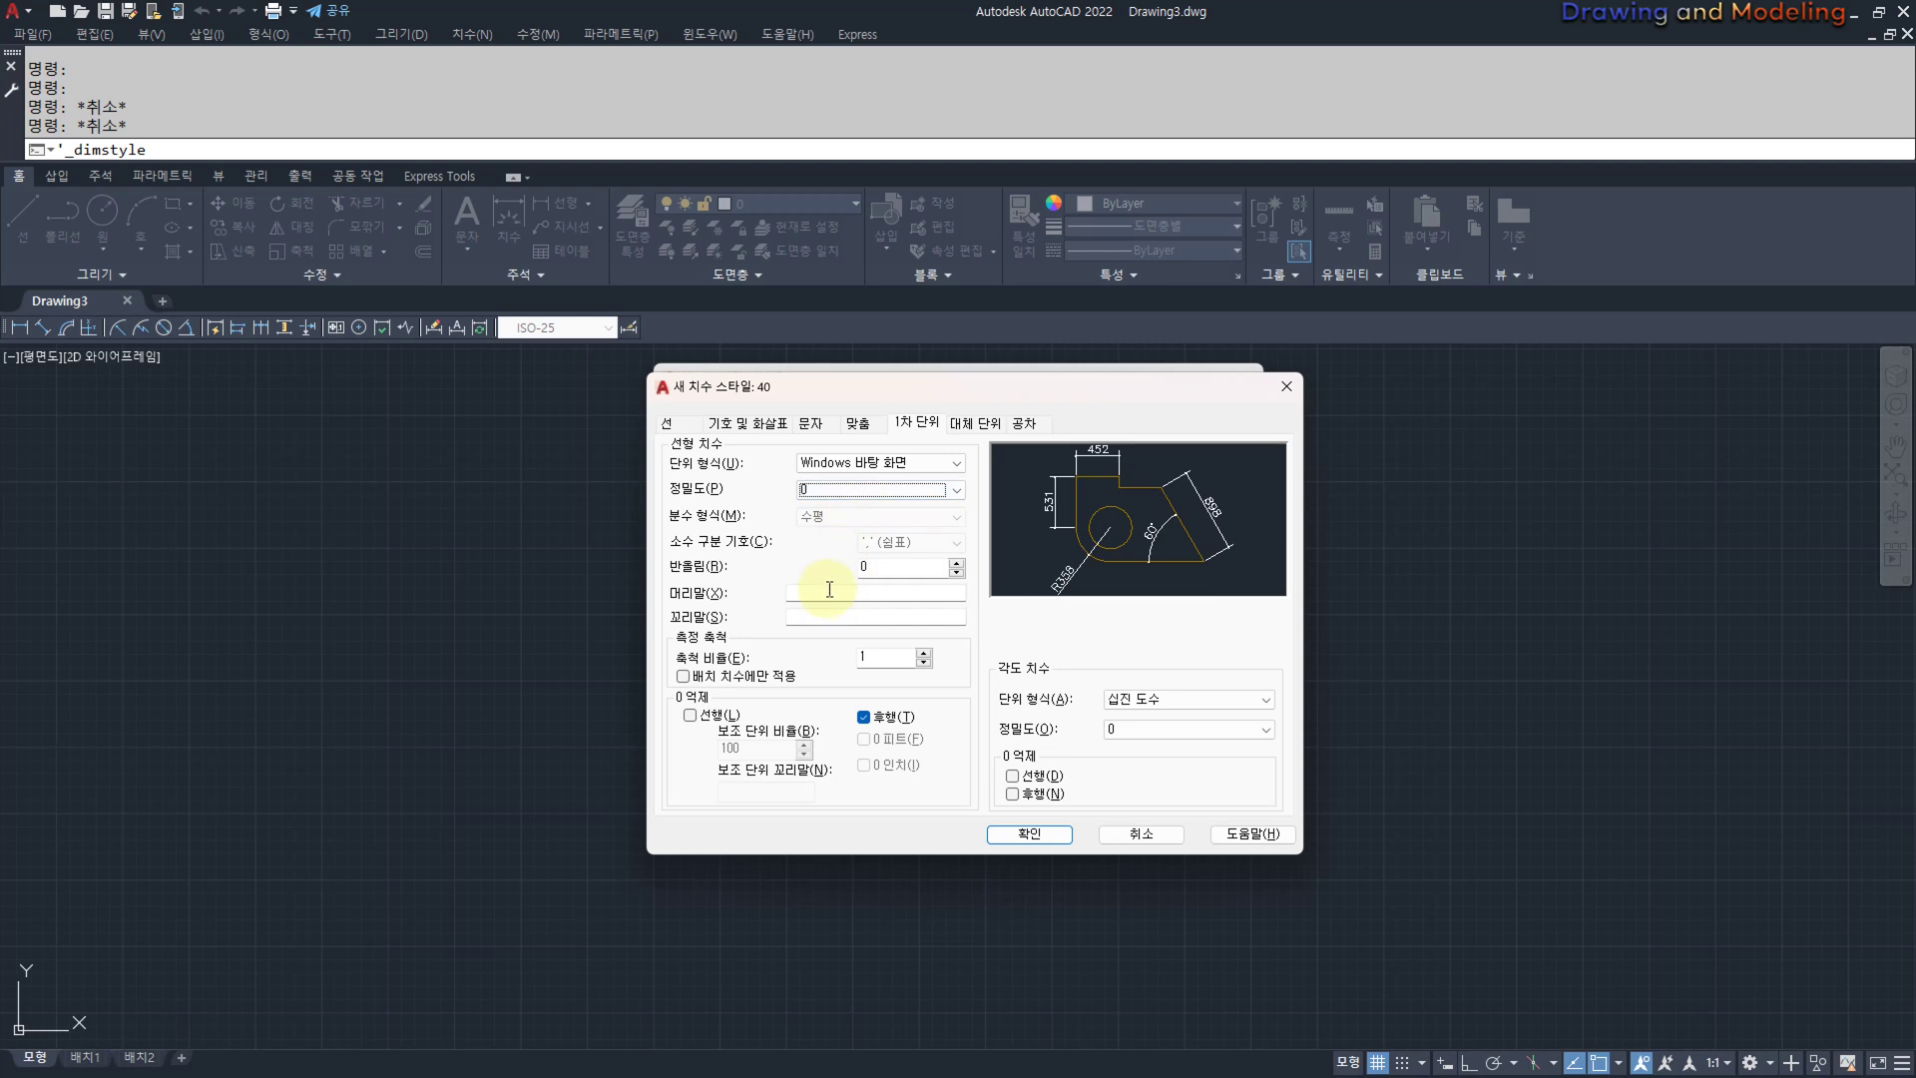
left_click(854, 489)
left_click(848, 528)
left_click_drag(786, 505, 853, 506)
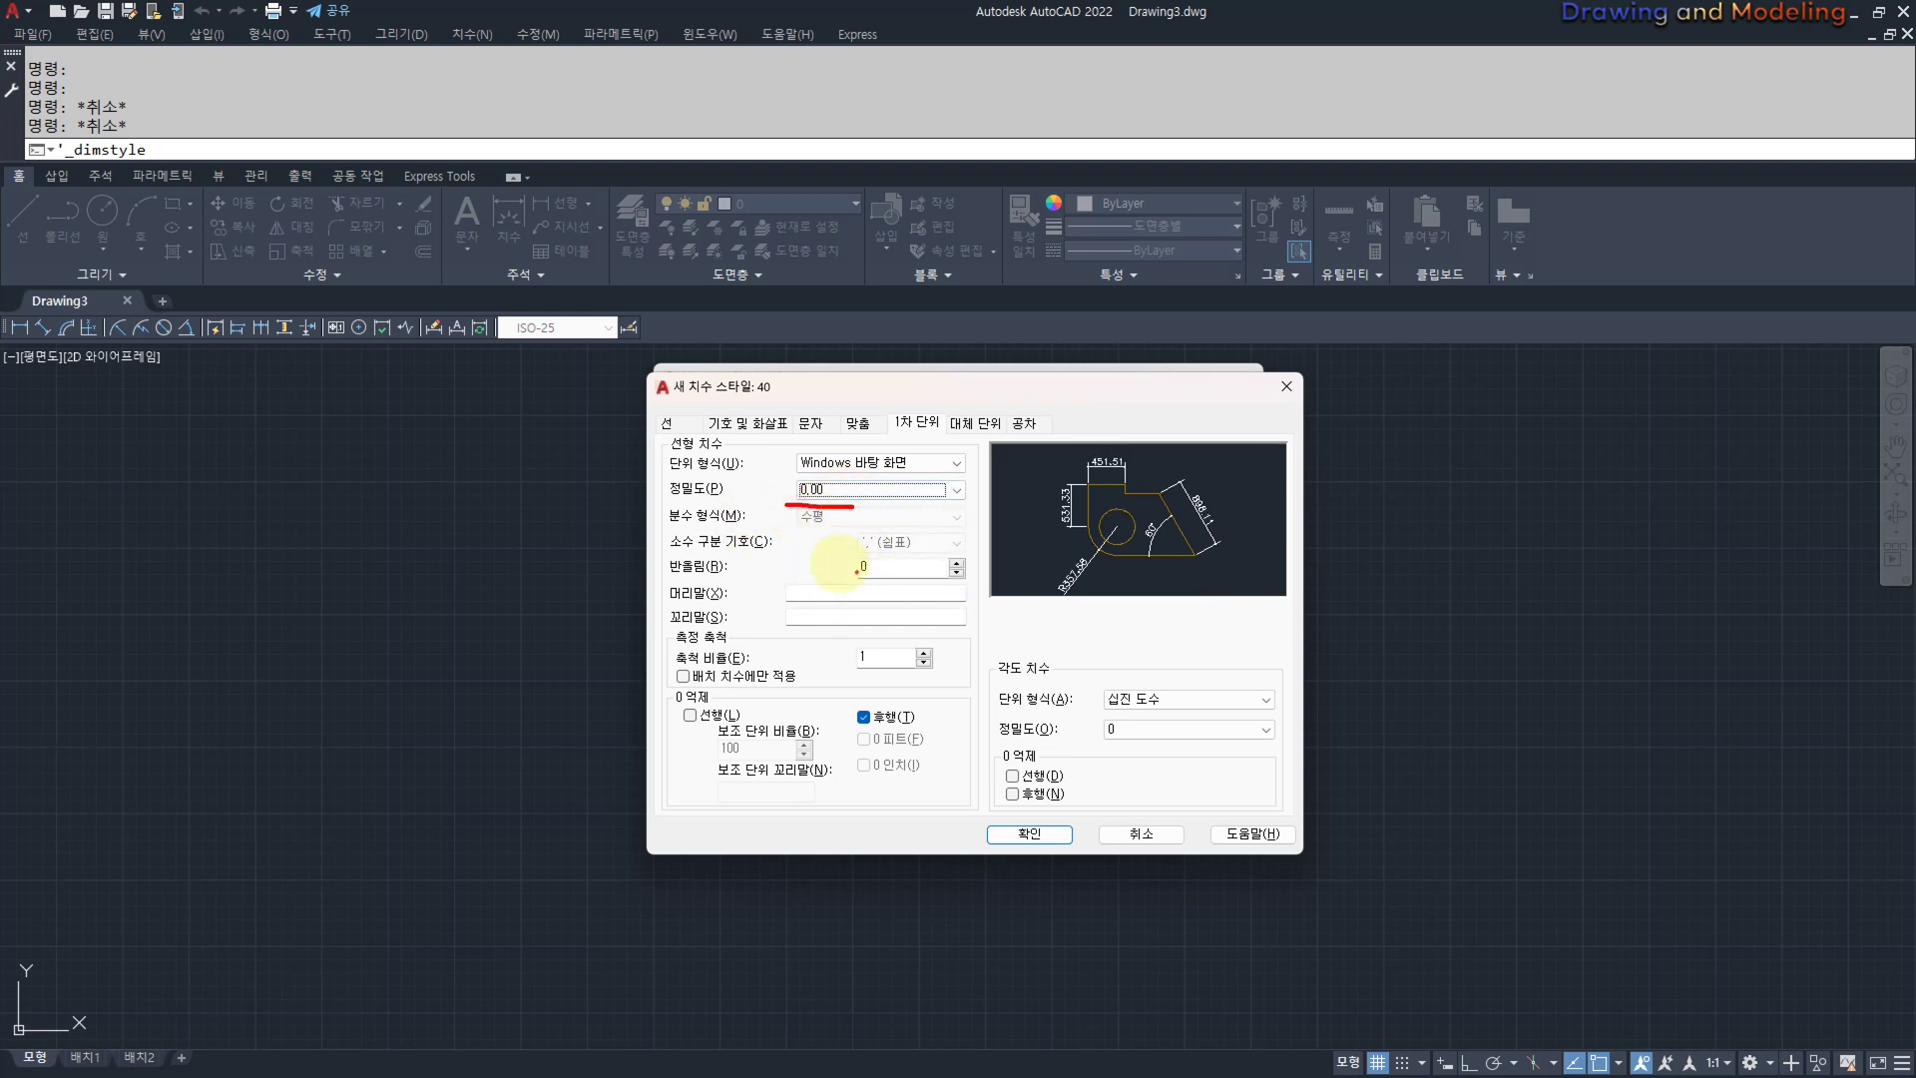
left_click_drag(1087, 294, 1108, 848)
left_click_drag(1465, 261, 1505, 818)
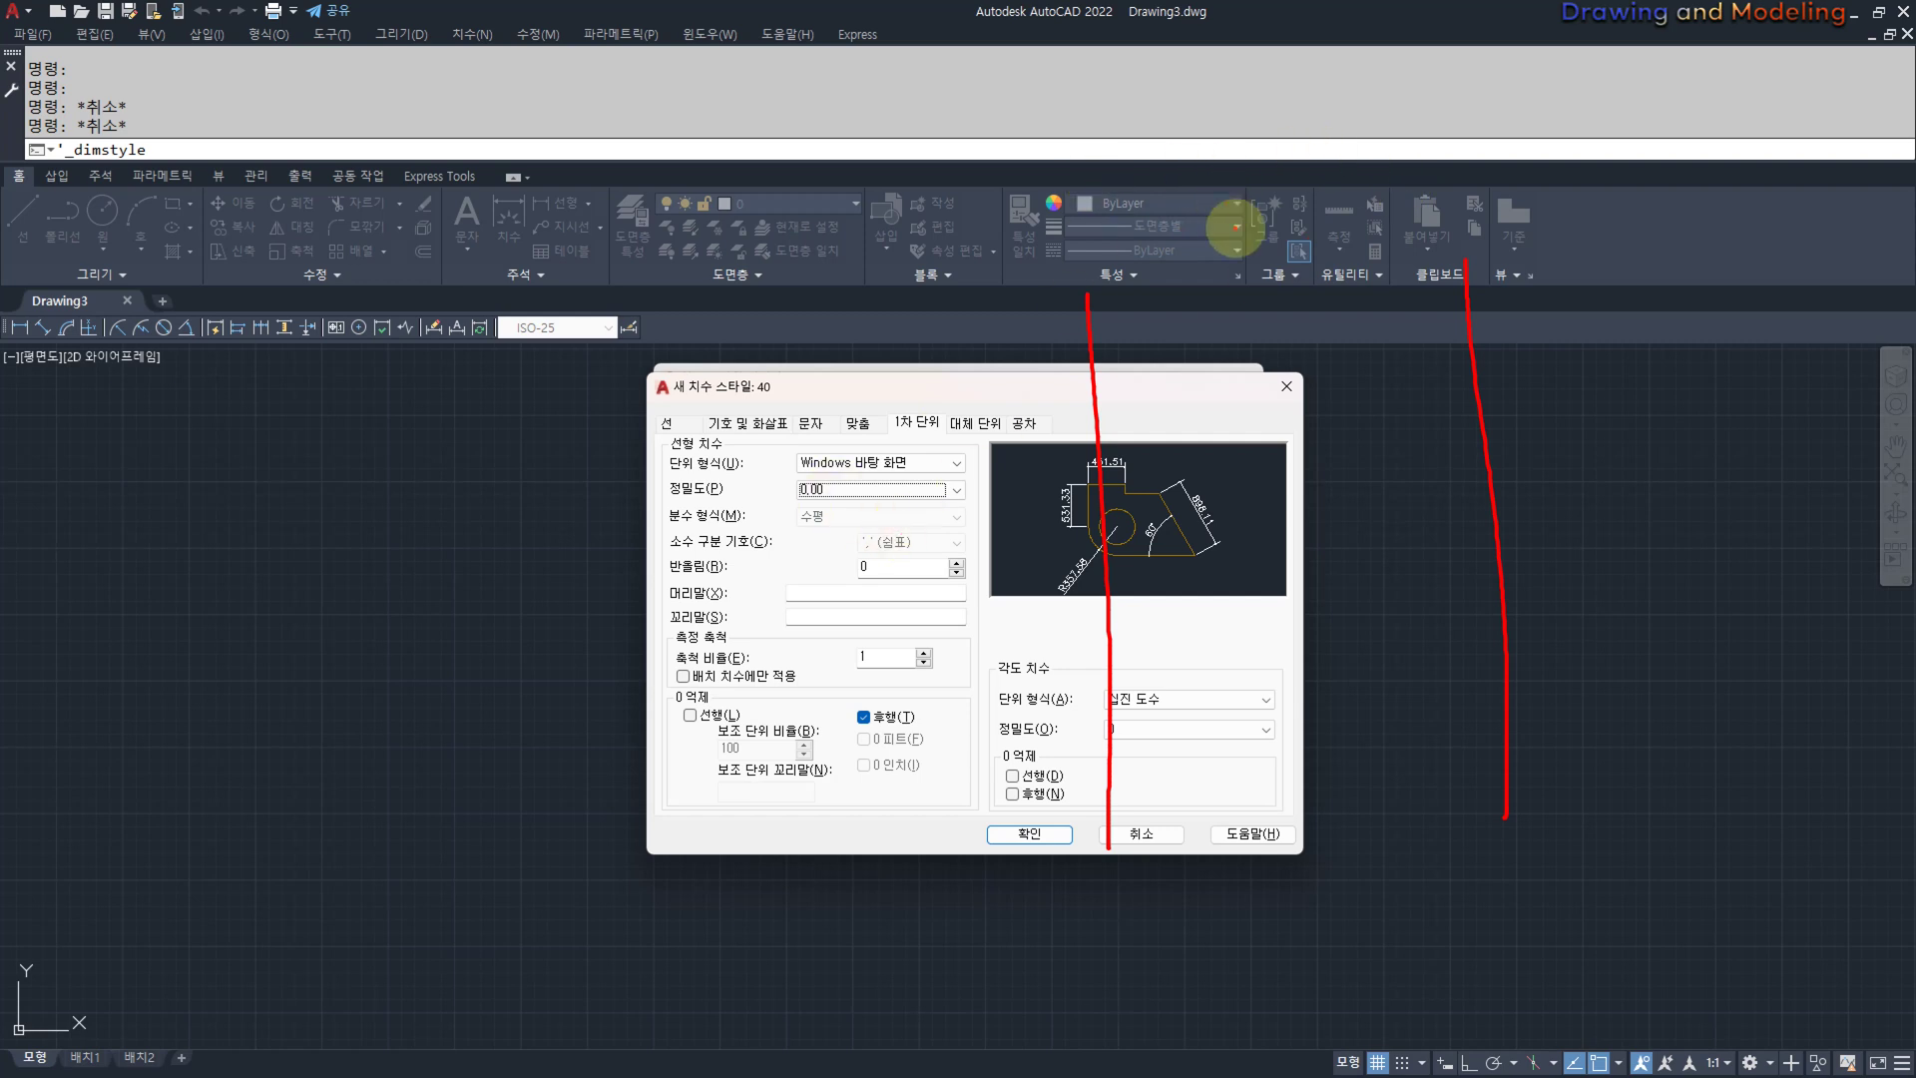
key("Escape")
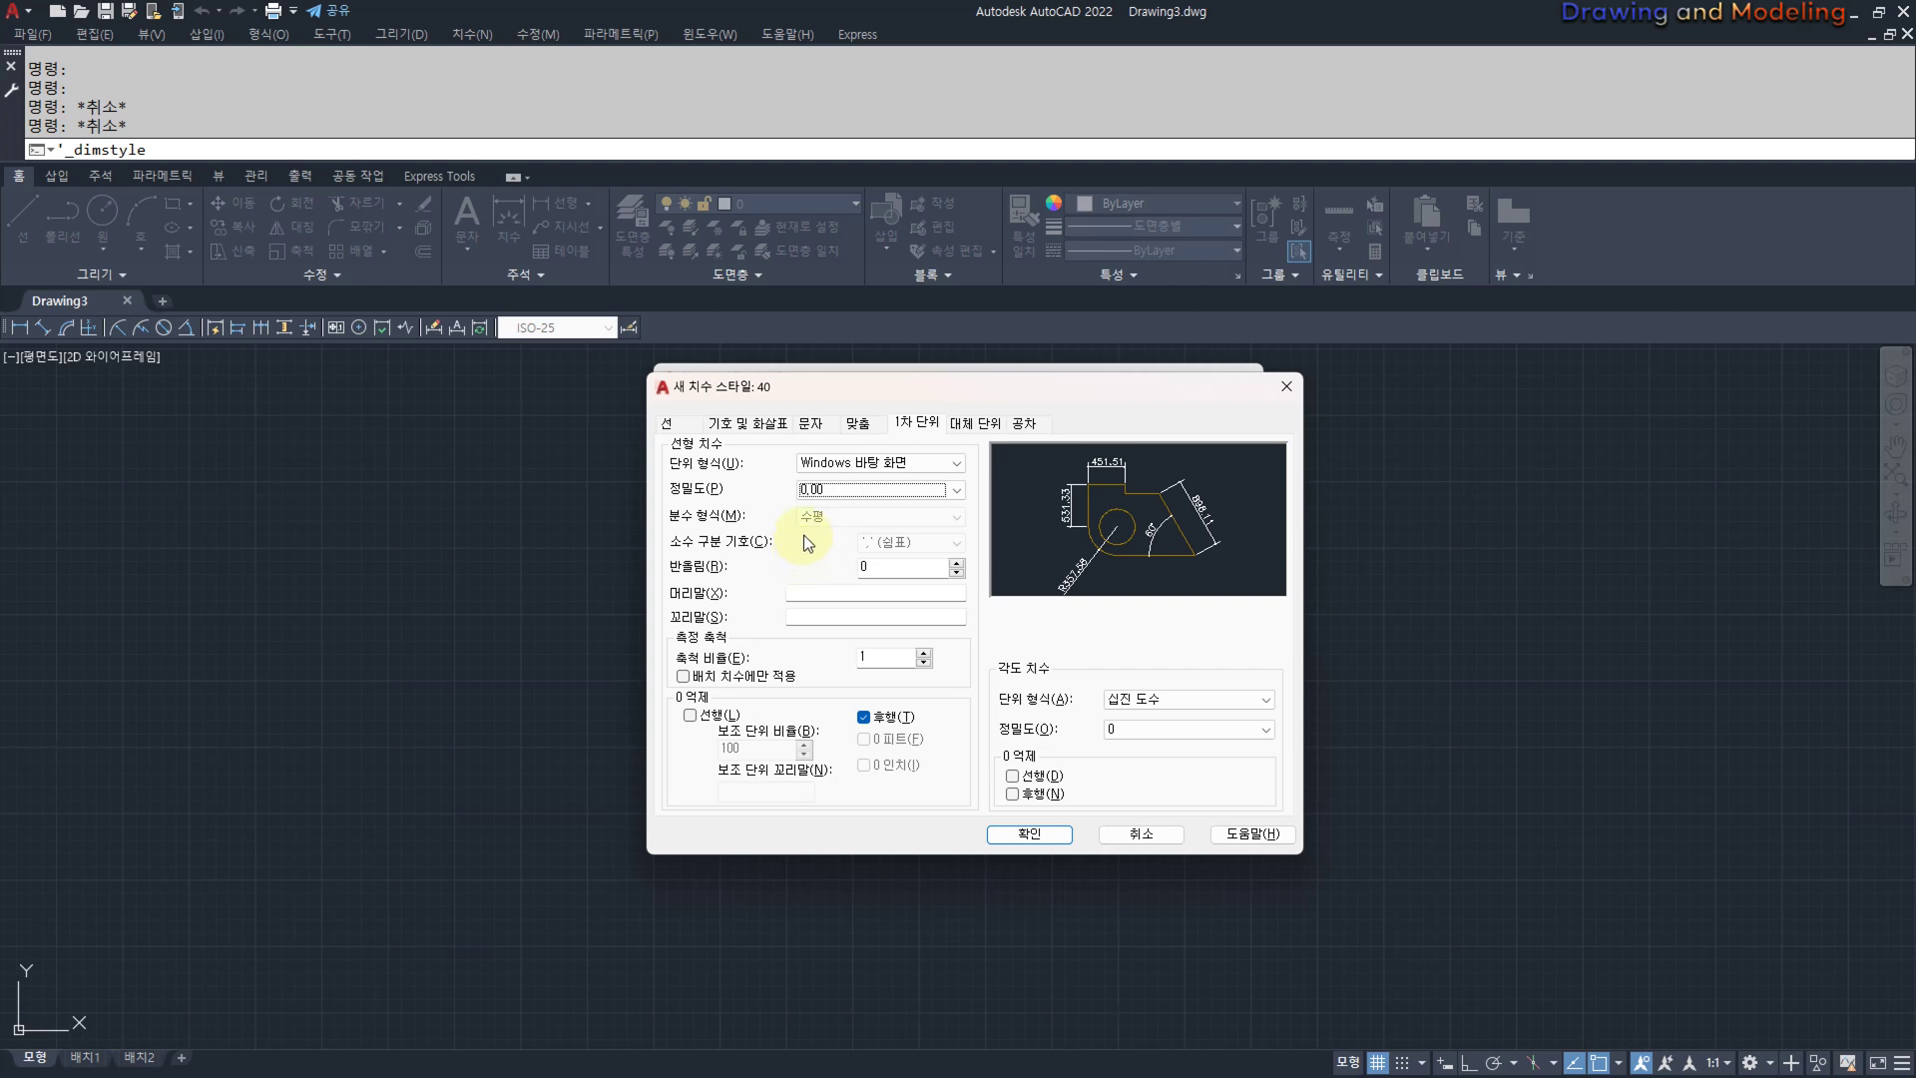
Try the linear dimension precision (정밀도) 0.0000 for style 40 and set it back to 0.00.
mouse_move(783, 499)
left_mouse_down()
mouse_move(833, 499)
mouse_move(804, 477)
left_mouse_up()
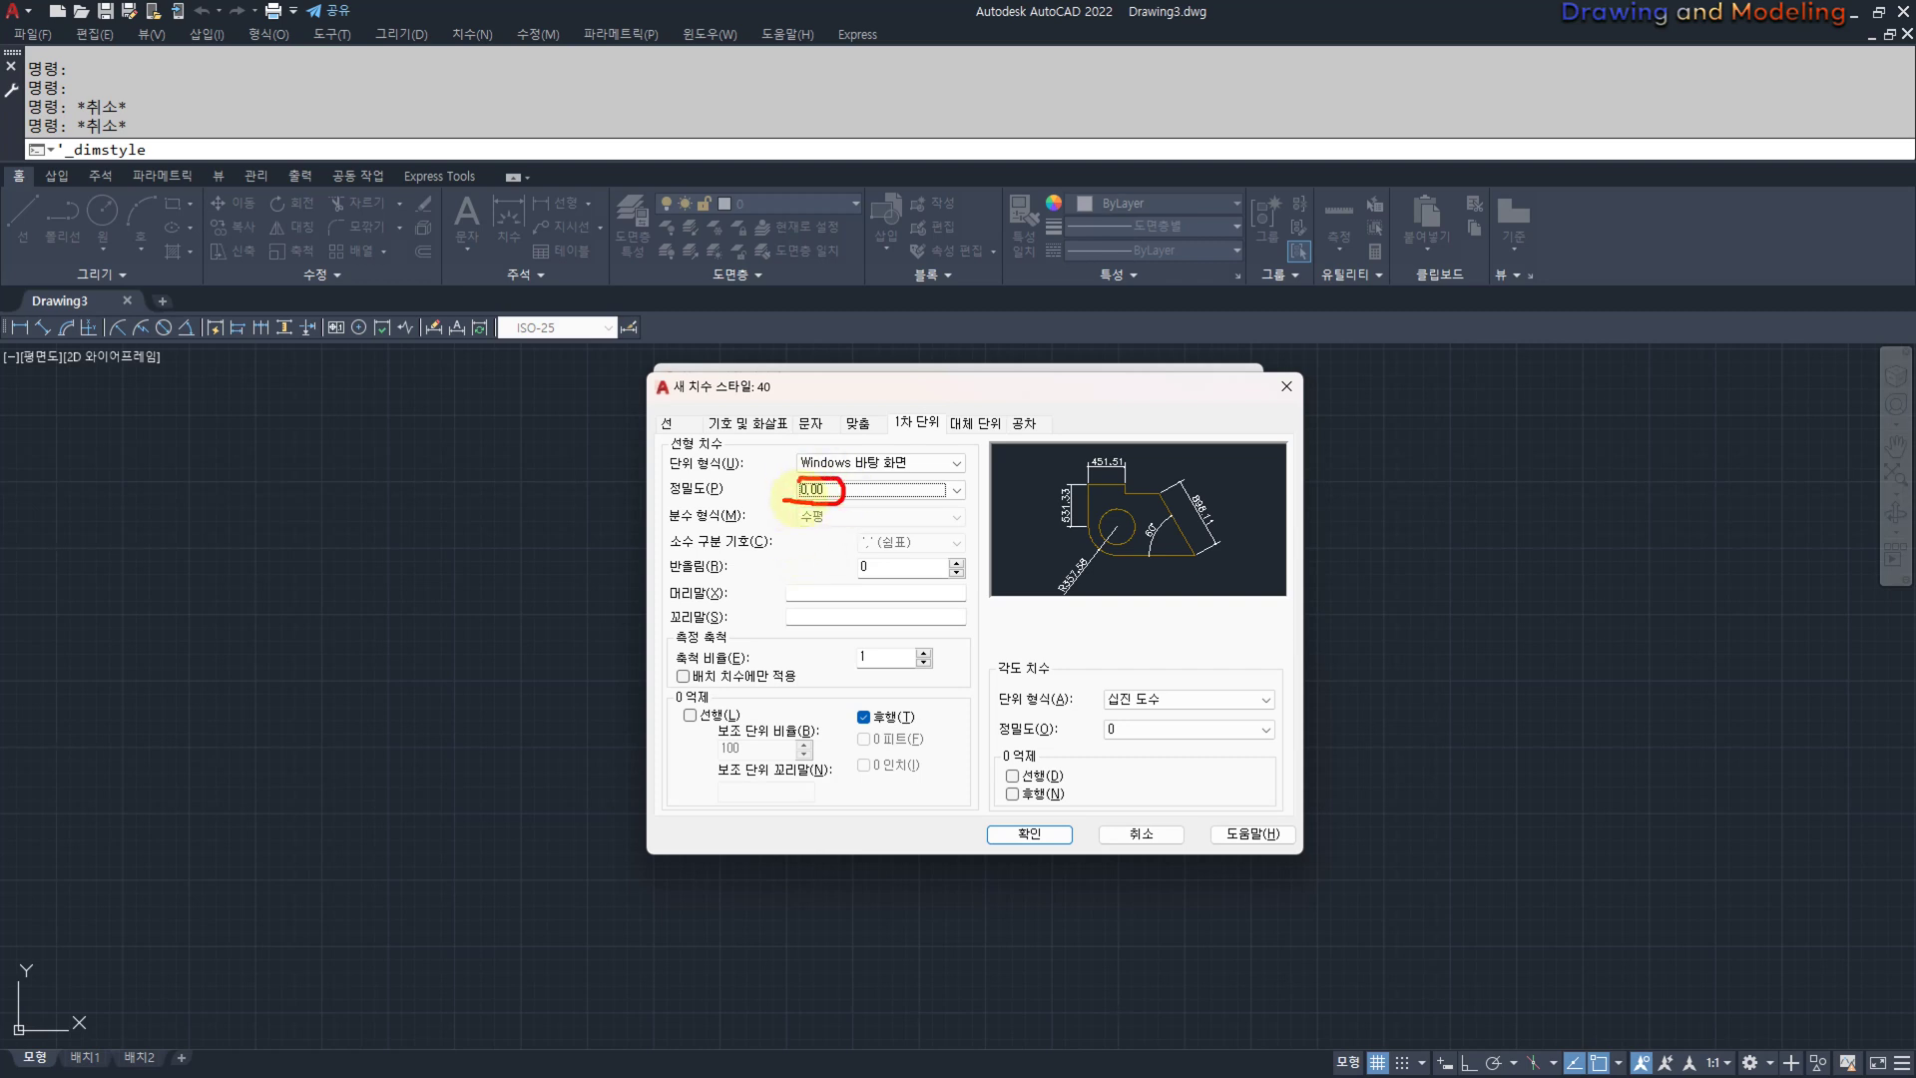
left_click(848, 489)
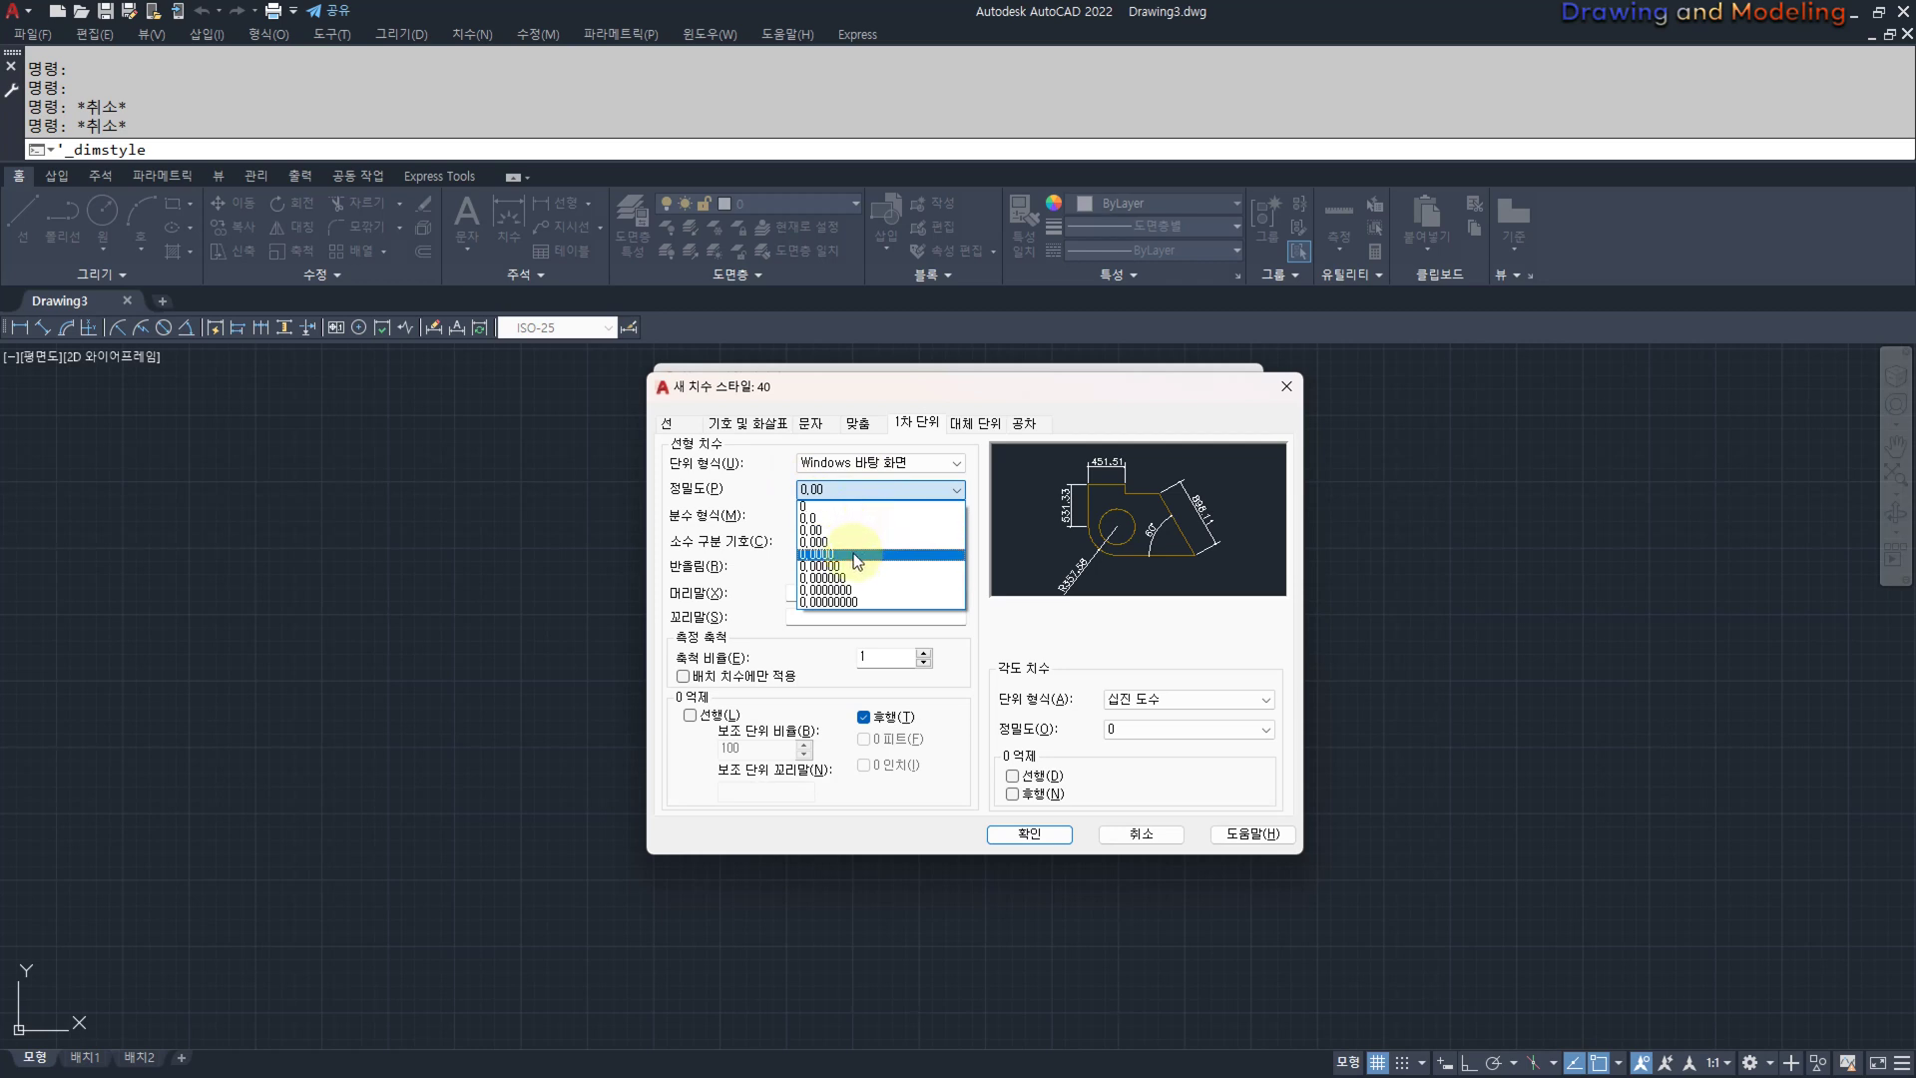
left_click(854, 554)
left_click(843, 488)
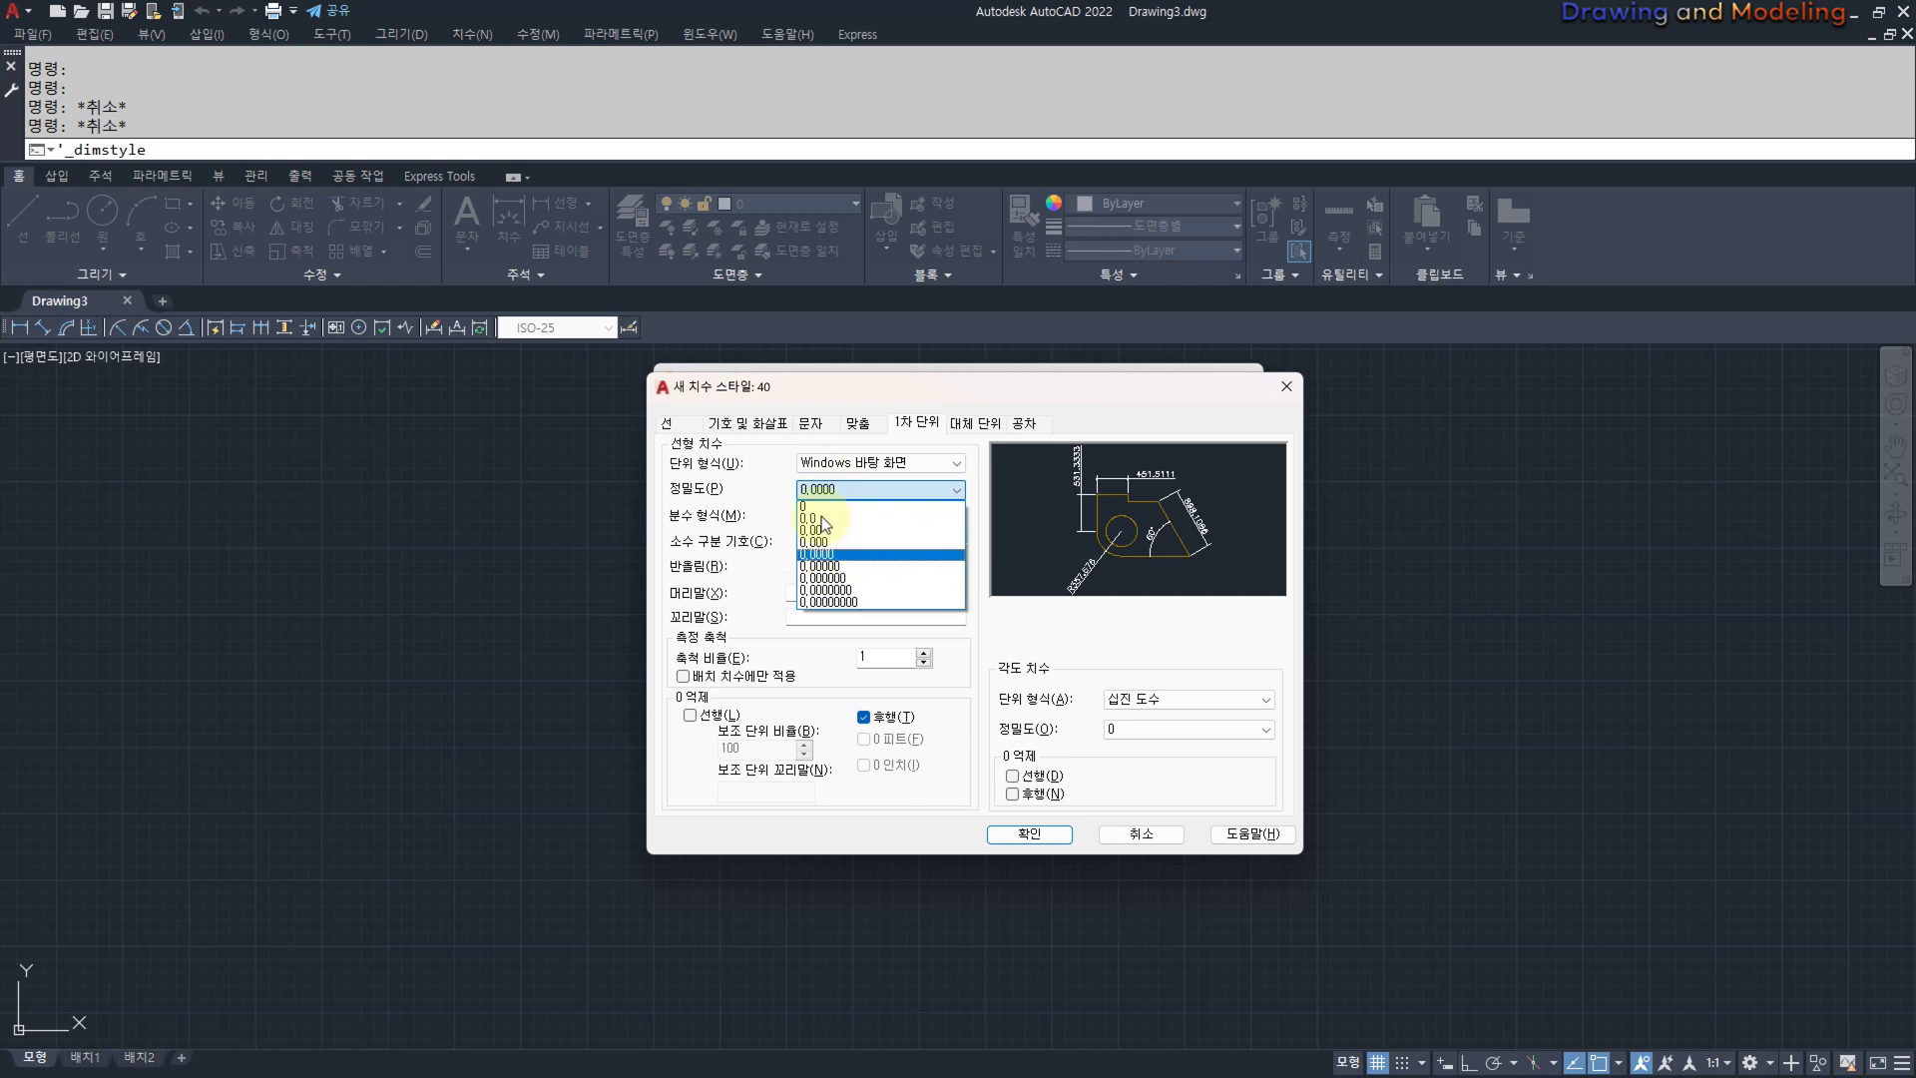
left_click(833, 529)
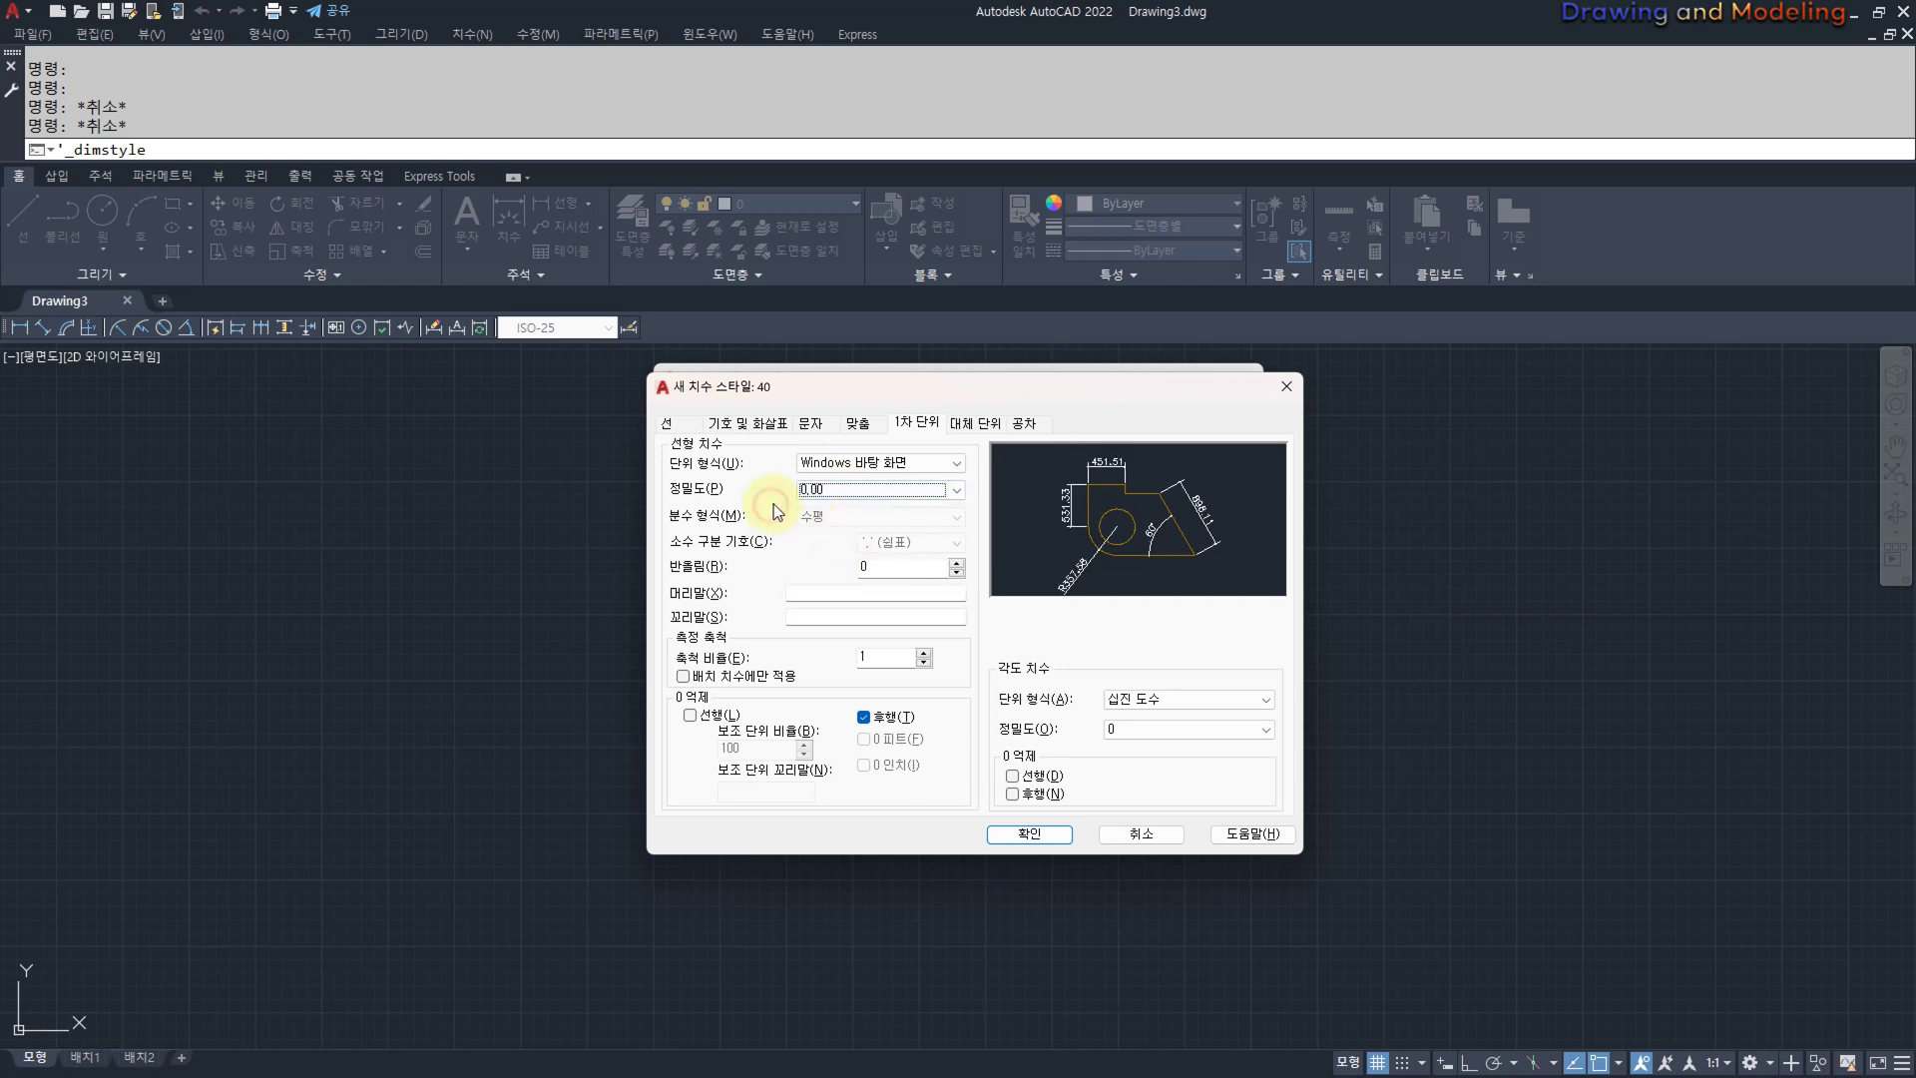
mouse_move(794, 506)
left_mouse_down()
mouse_move(843, 469)
mouse_move(787, 505)
mouse_move(809, 506)
left_mouse_up()
key("Escape")
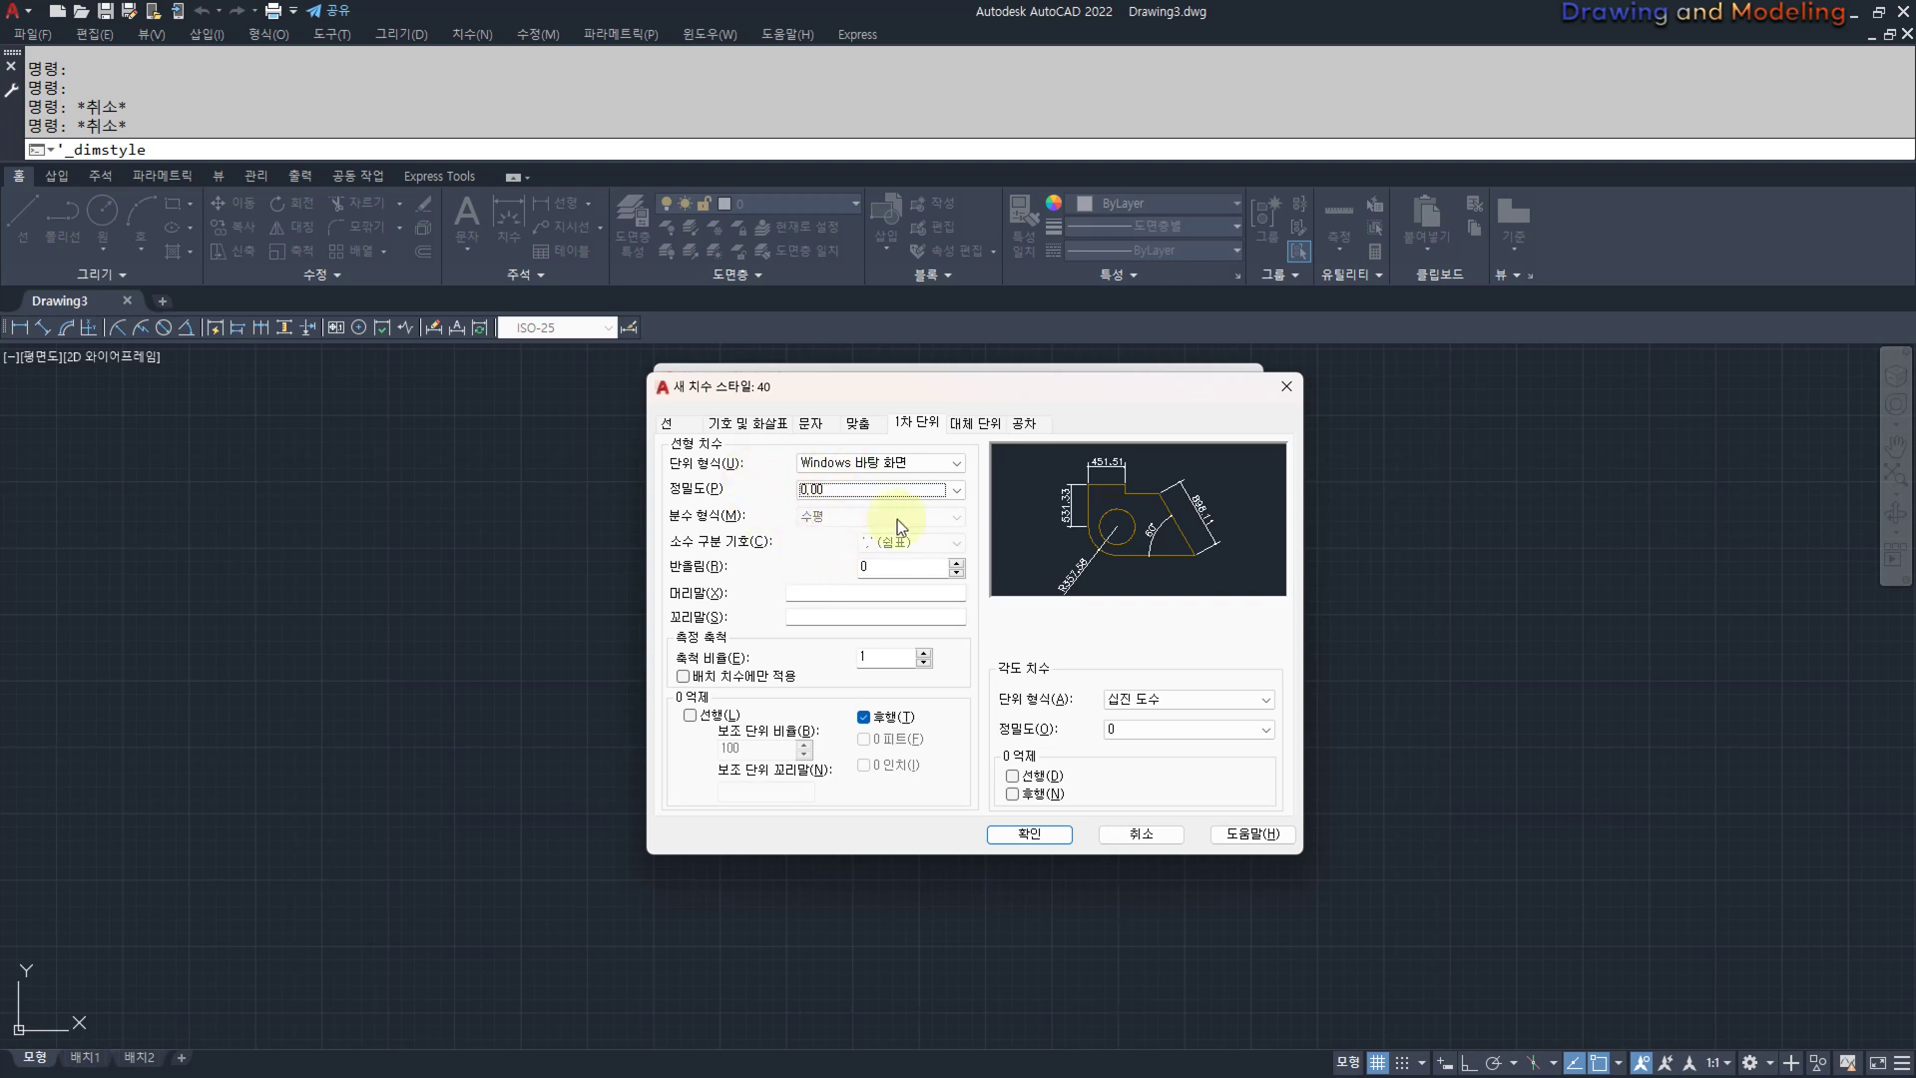
Set the angular dimension precision (정밀도) of style 40 to 0.00 and turn on leading zero suppression (선행) for angles.
mouse_move(1032, 690)
left_mouse_down()
mouse_move(988, 679)
mouse_move(1046, 647)
mouse_move(1060, 698)
left_mouse_up()
left_click(1139, 704)
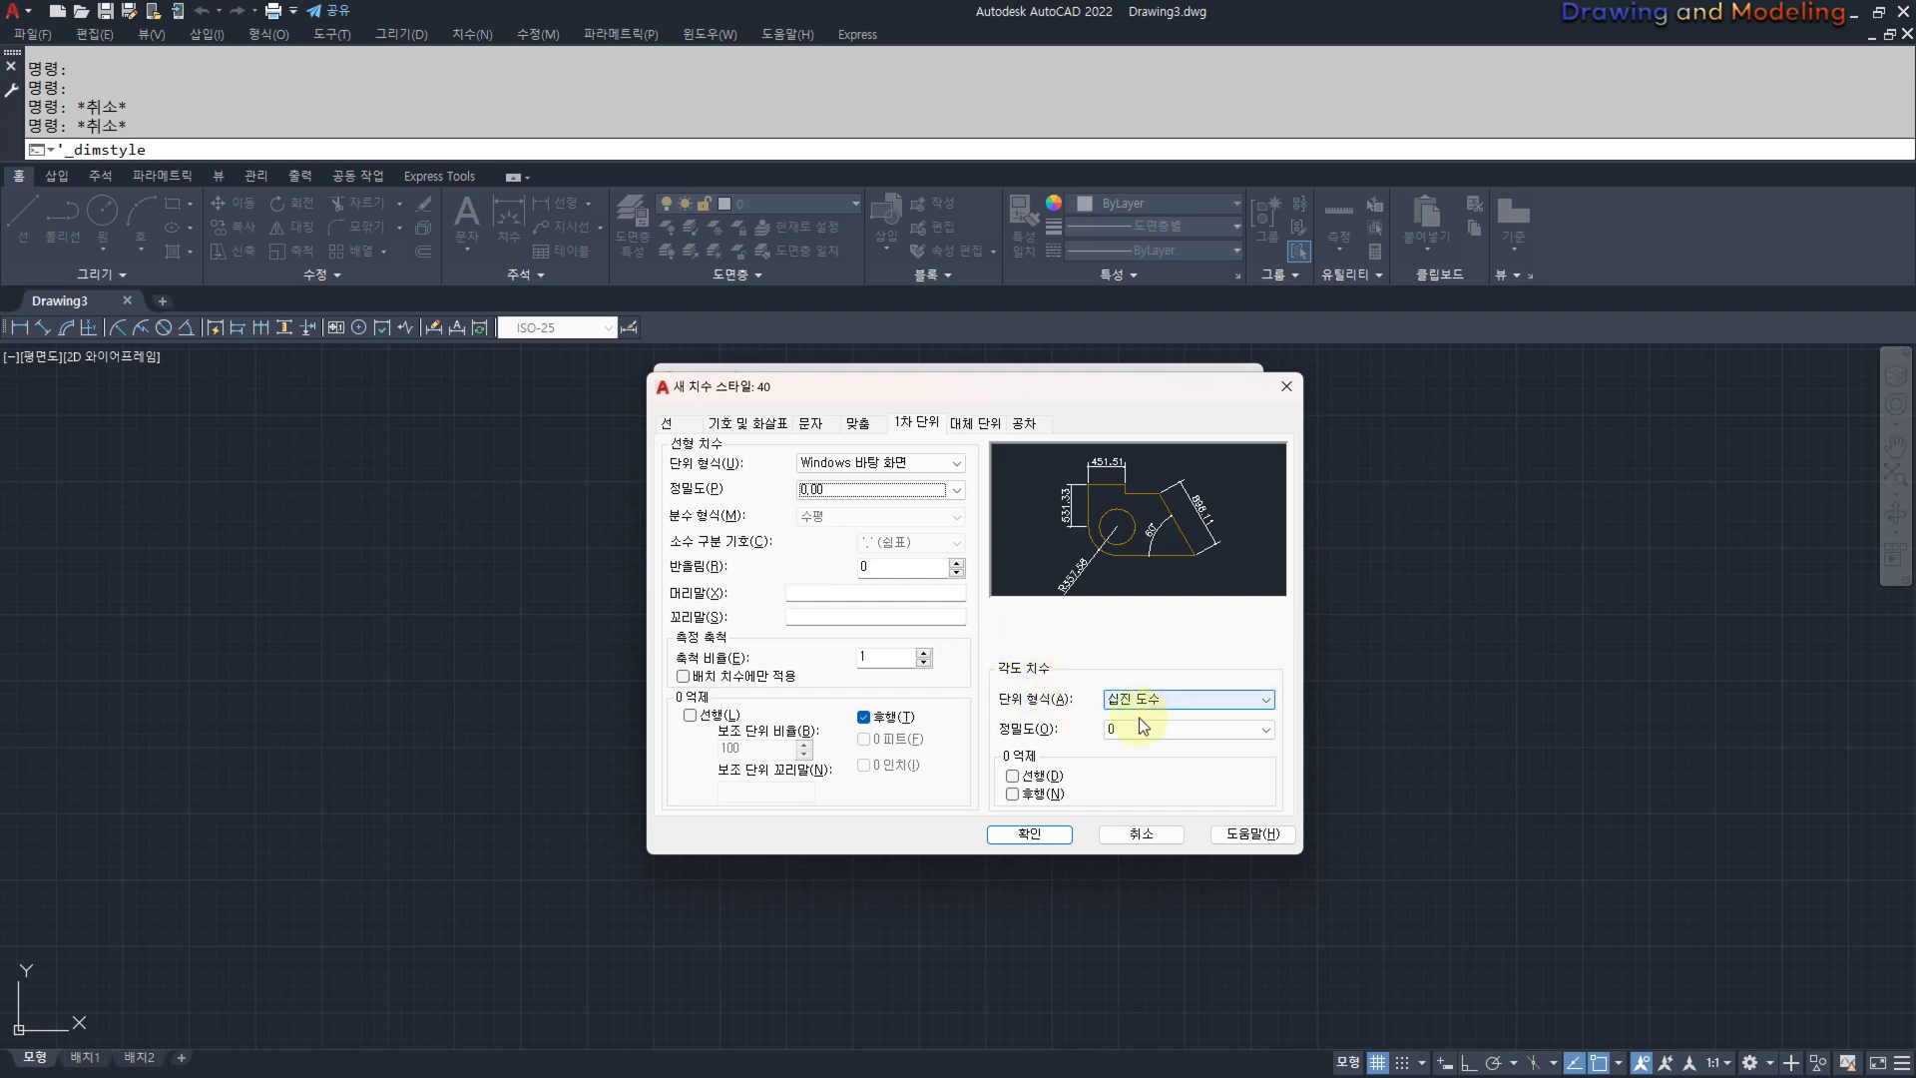
mouse_move(1095, 747)
left_mouse_down()
mouse_move(1158, 744)
mouse_move(1089, 717)
mouse_move(1092, 744)
left_mouse_up()
left_click(1197, 729)
left_click(1123, 776)
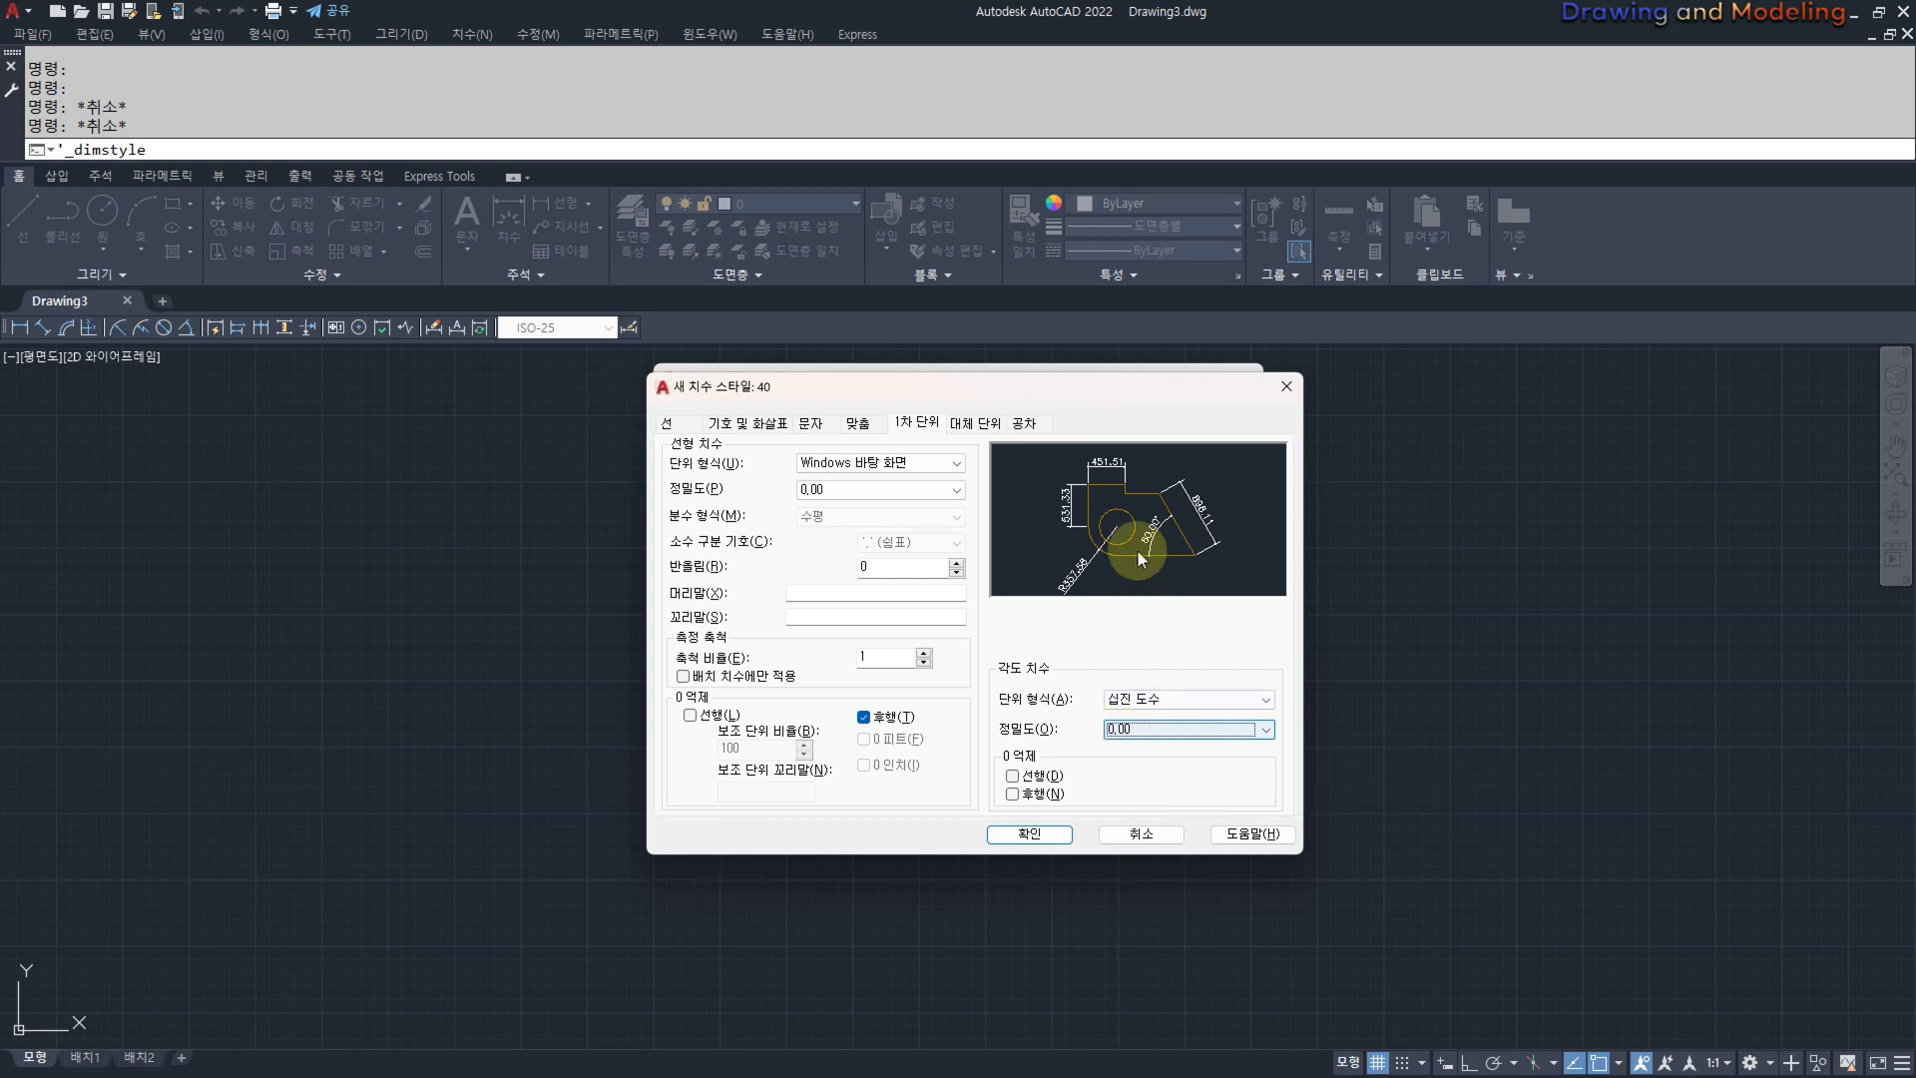
left_click(1013, 777)
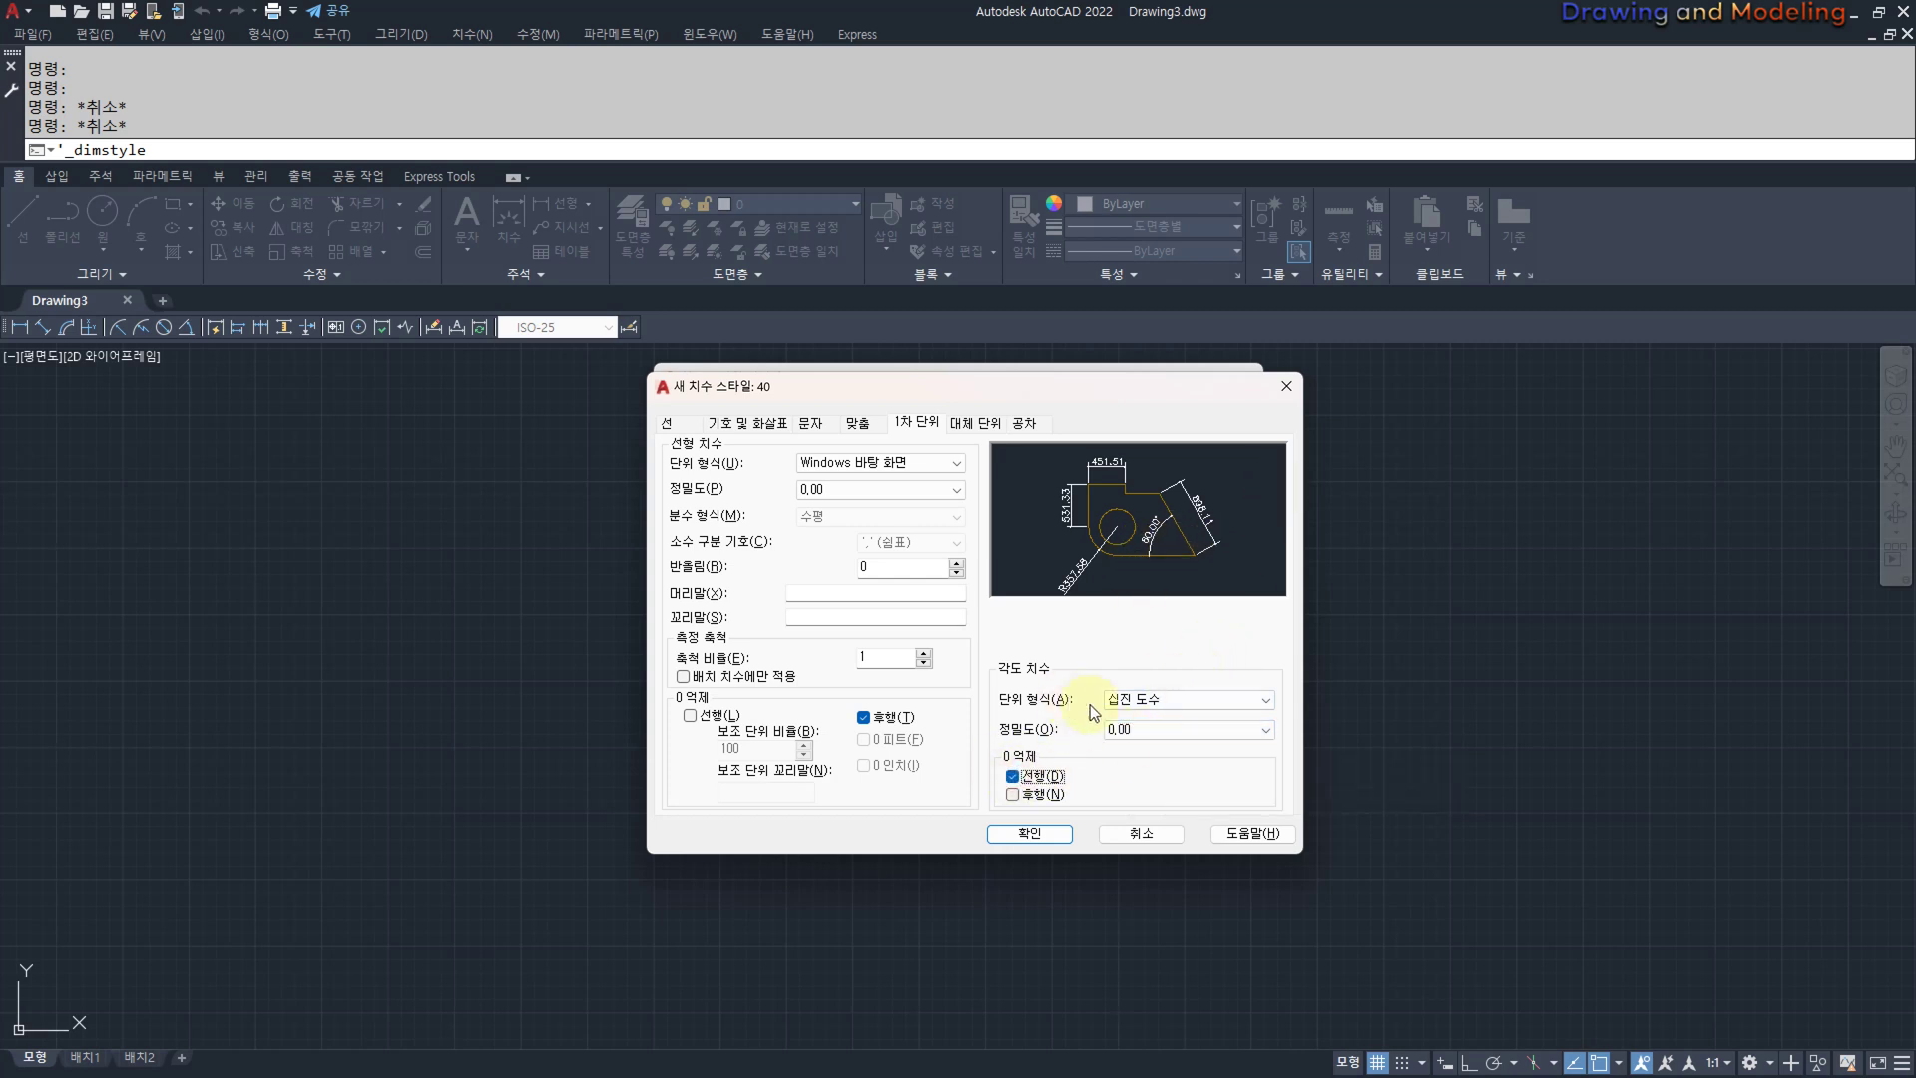
left_click_drag(1006, 788, 1045, 785)
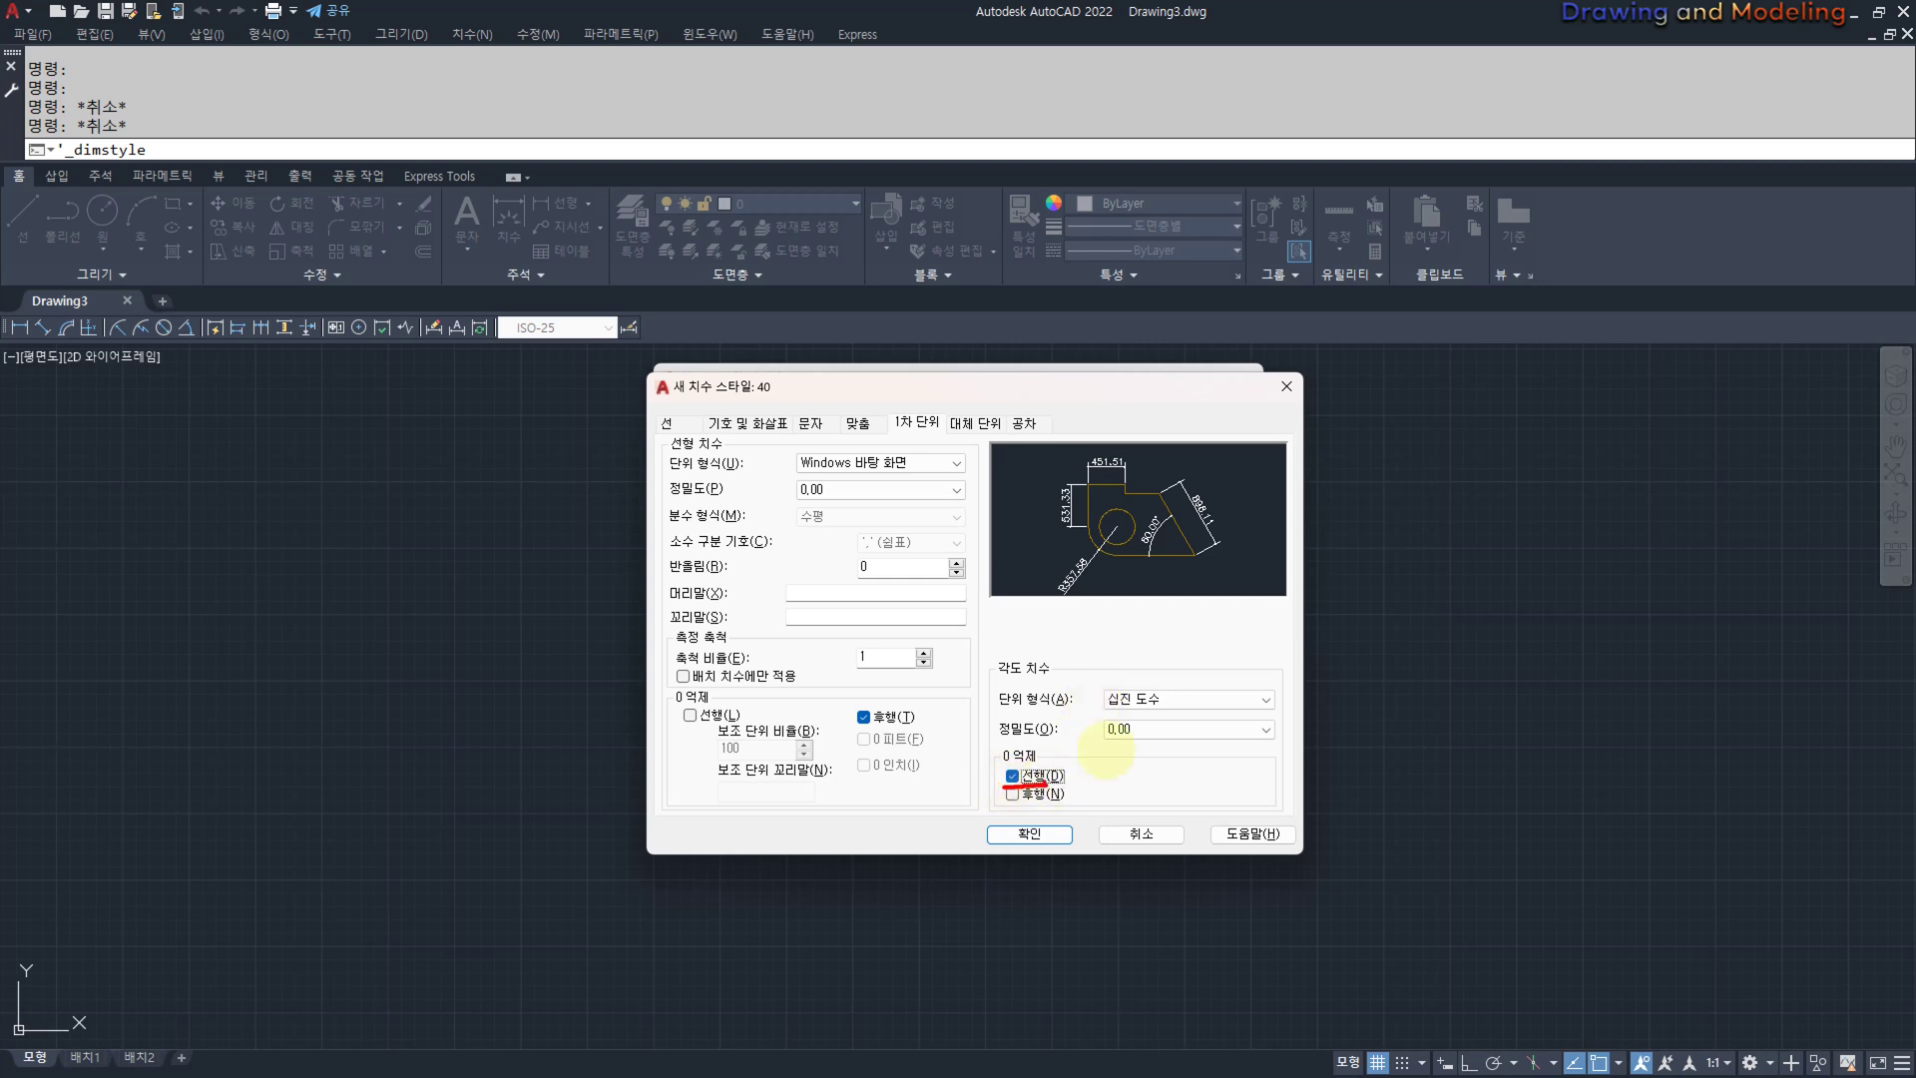
left_click_drag(1138, 742, 1110, 726)
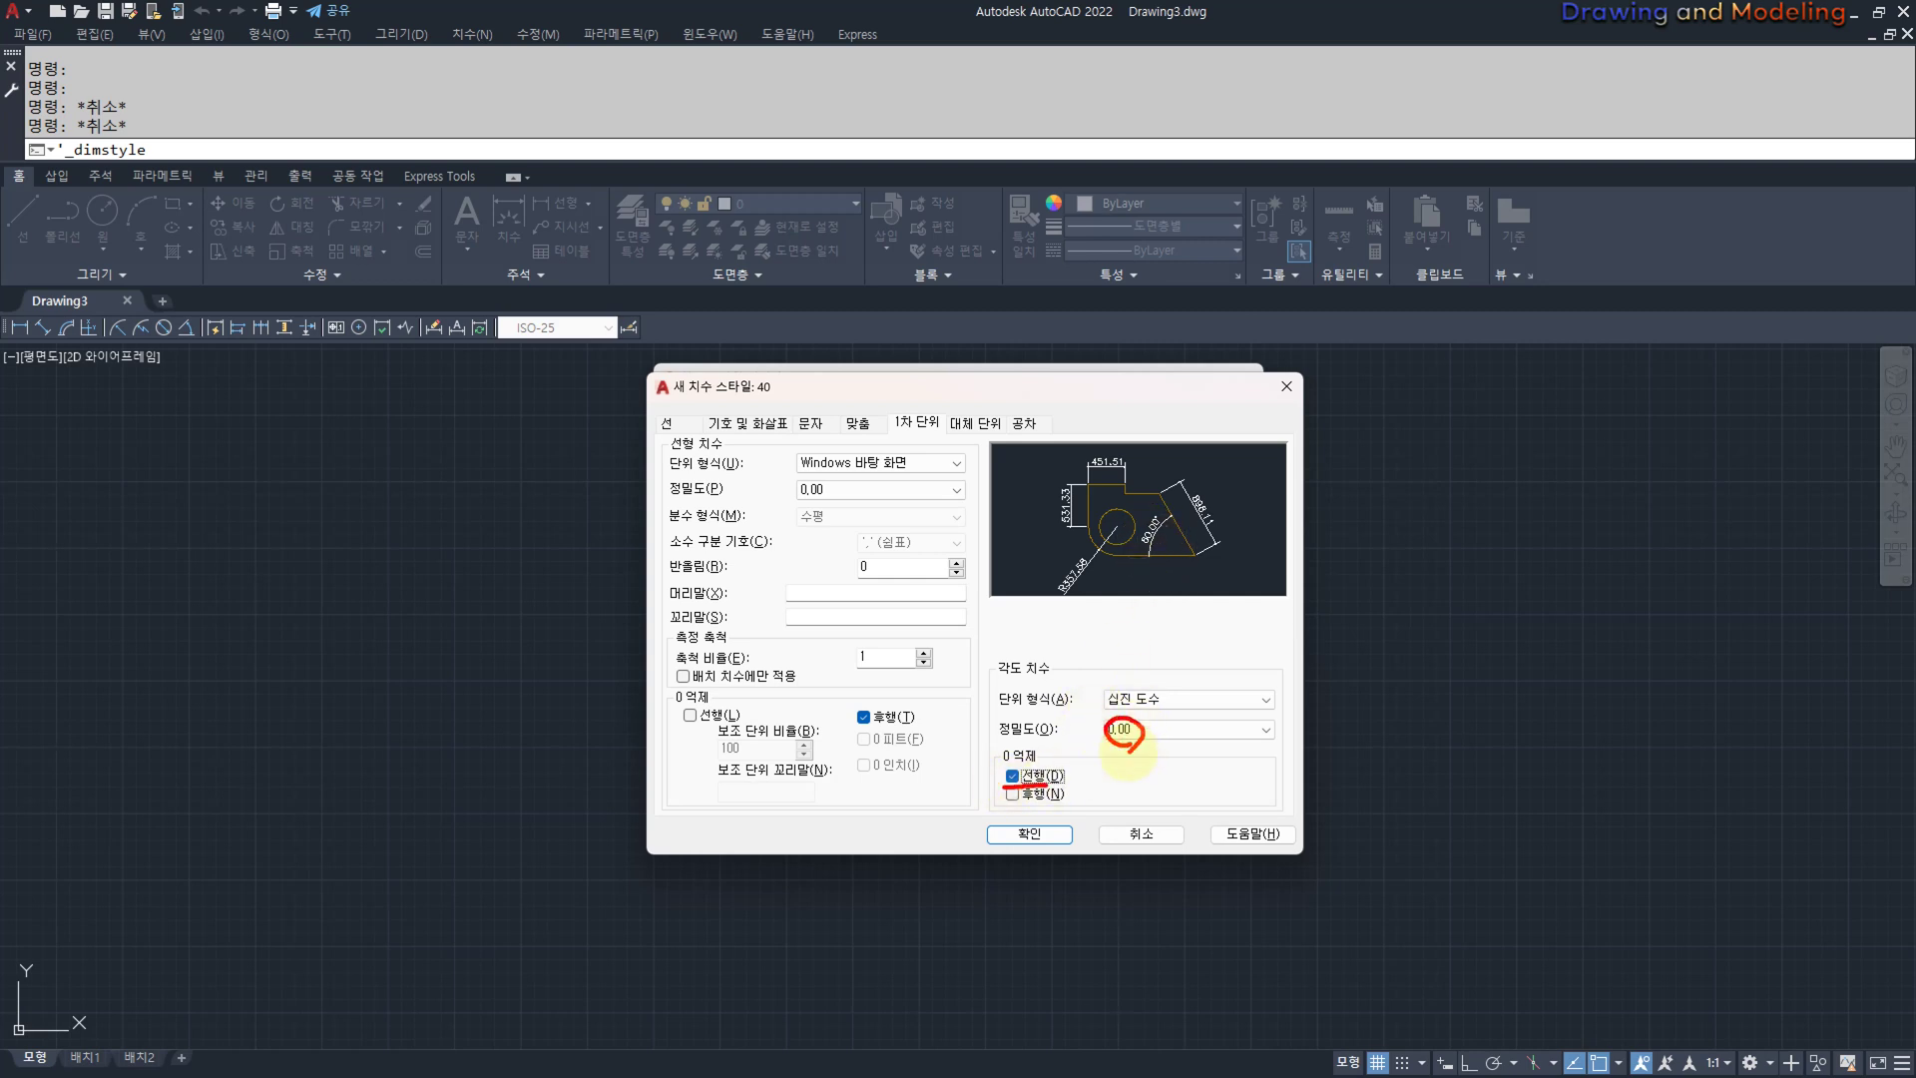
left_click(1113, 730)
left_click_drag(1114, 732, 1138, 733)
key("Escape")
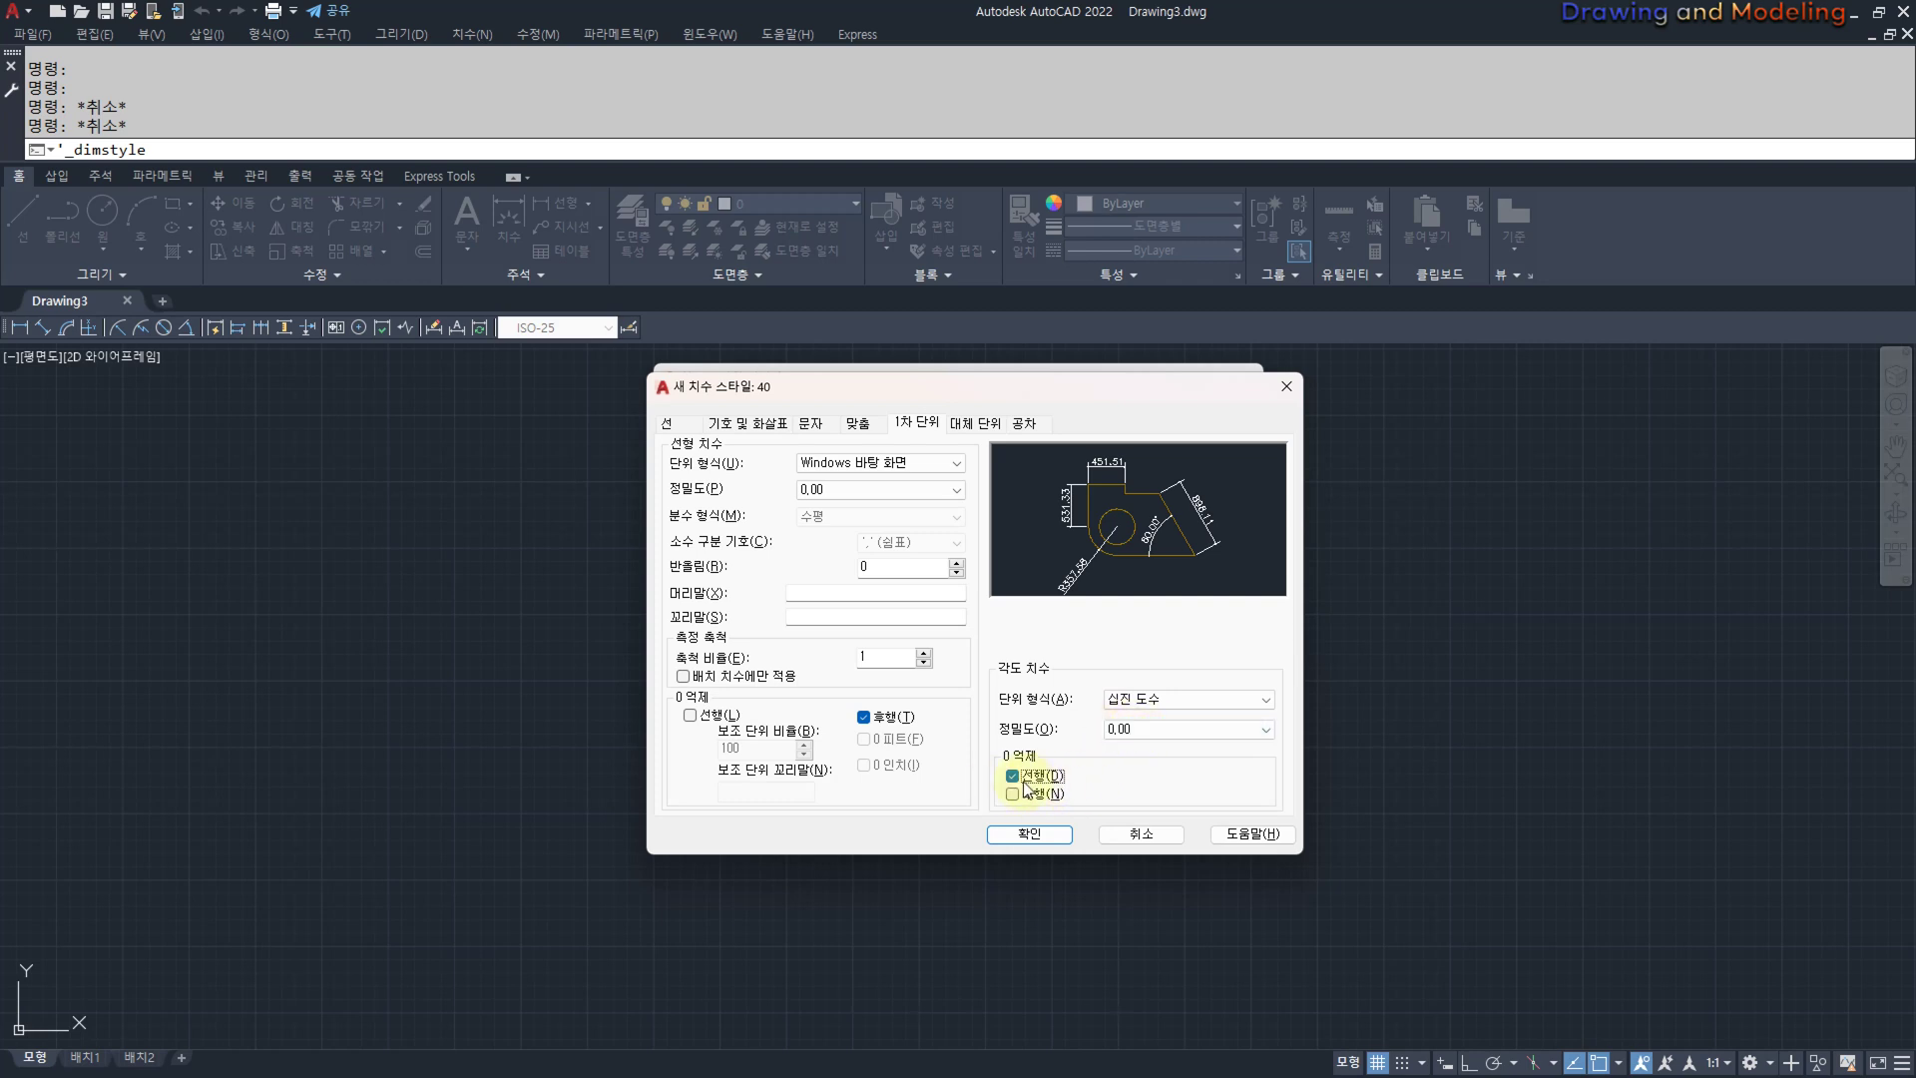
mouse_move(658, 459)
left_mouse_down()
mouse_move(721, 447)
mouse_move(701, 487)
mouse_move(861, 496)
left_mouse_up()
key("Escape")
key("ctrl+2")
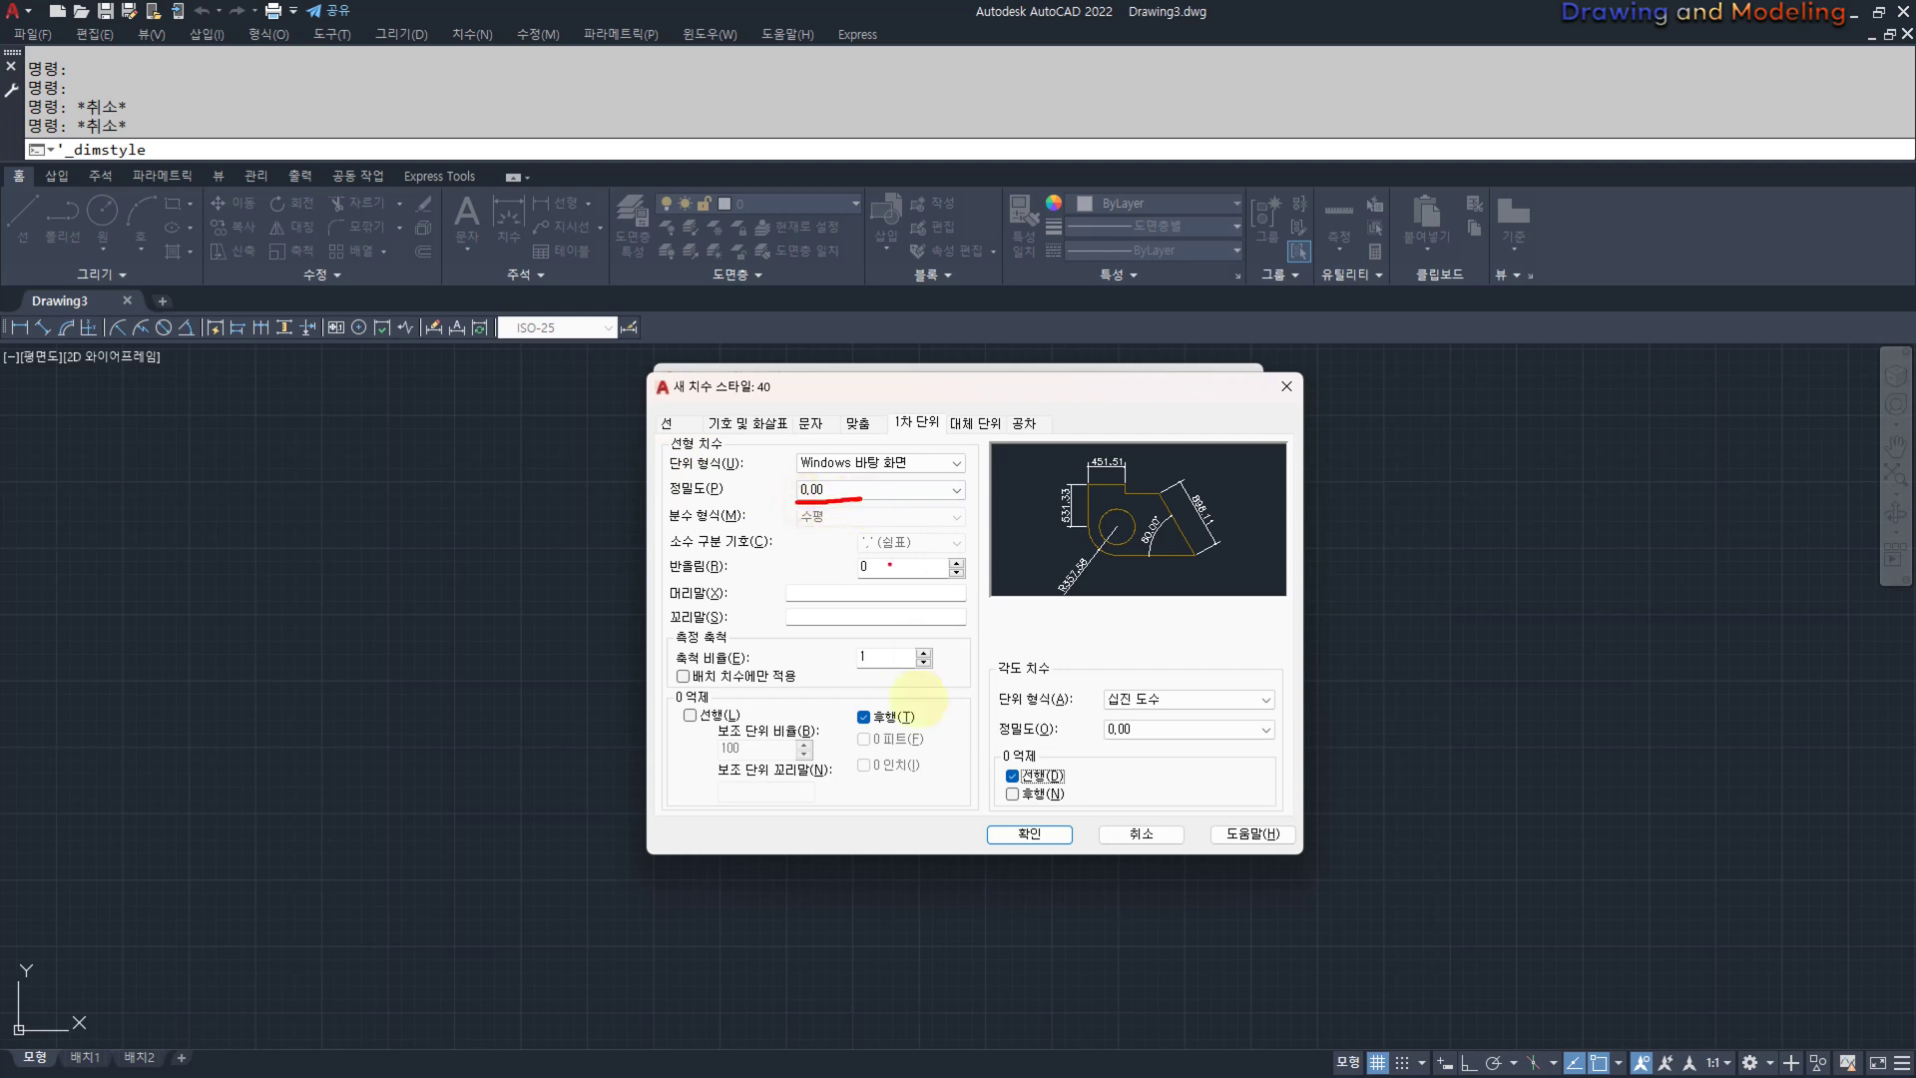
mouse_move(854, 697)
left_mouse_down()
mouse_move(864, 716)
mouse_move(884, 685)
left_mouse_up()
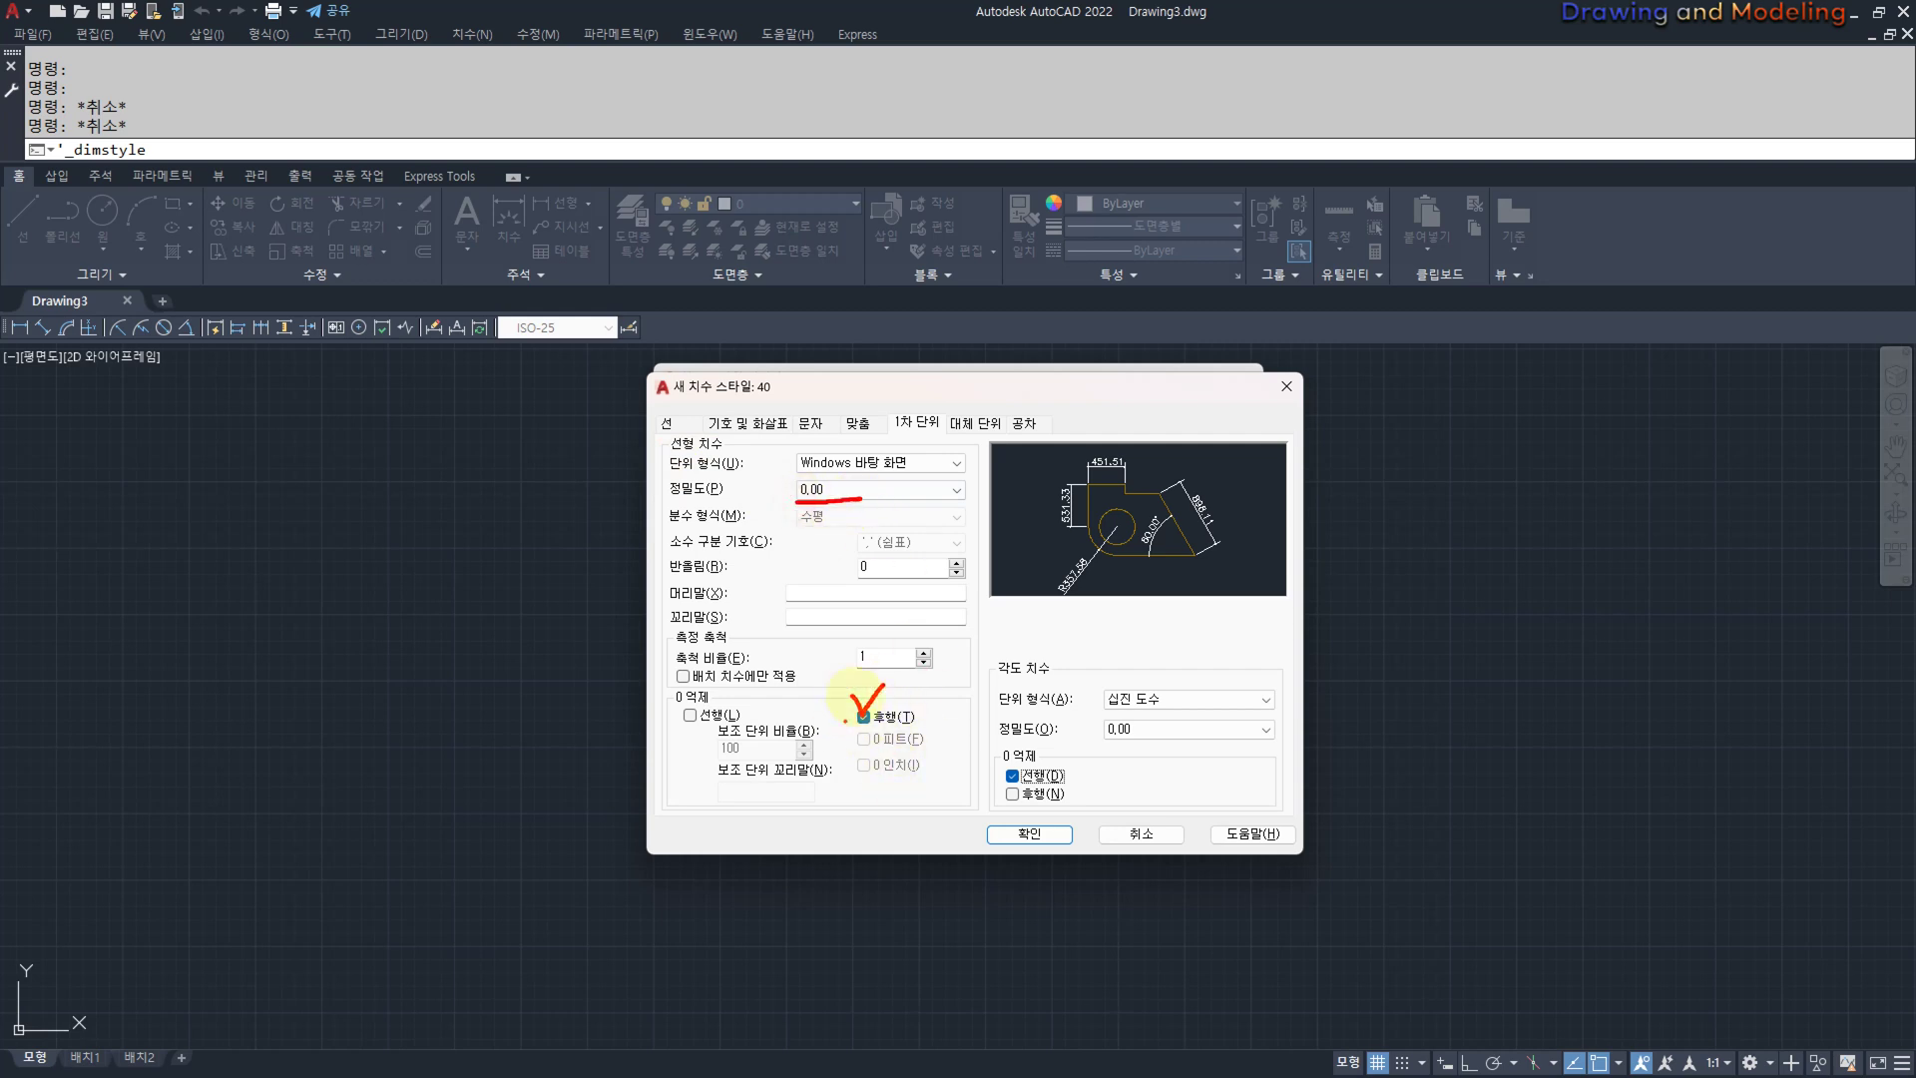
key("Escape")
left_click_drag(992, 676, 1088, 671)
key("Escape")
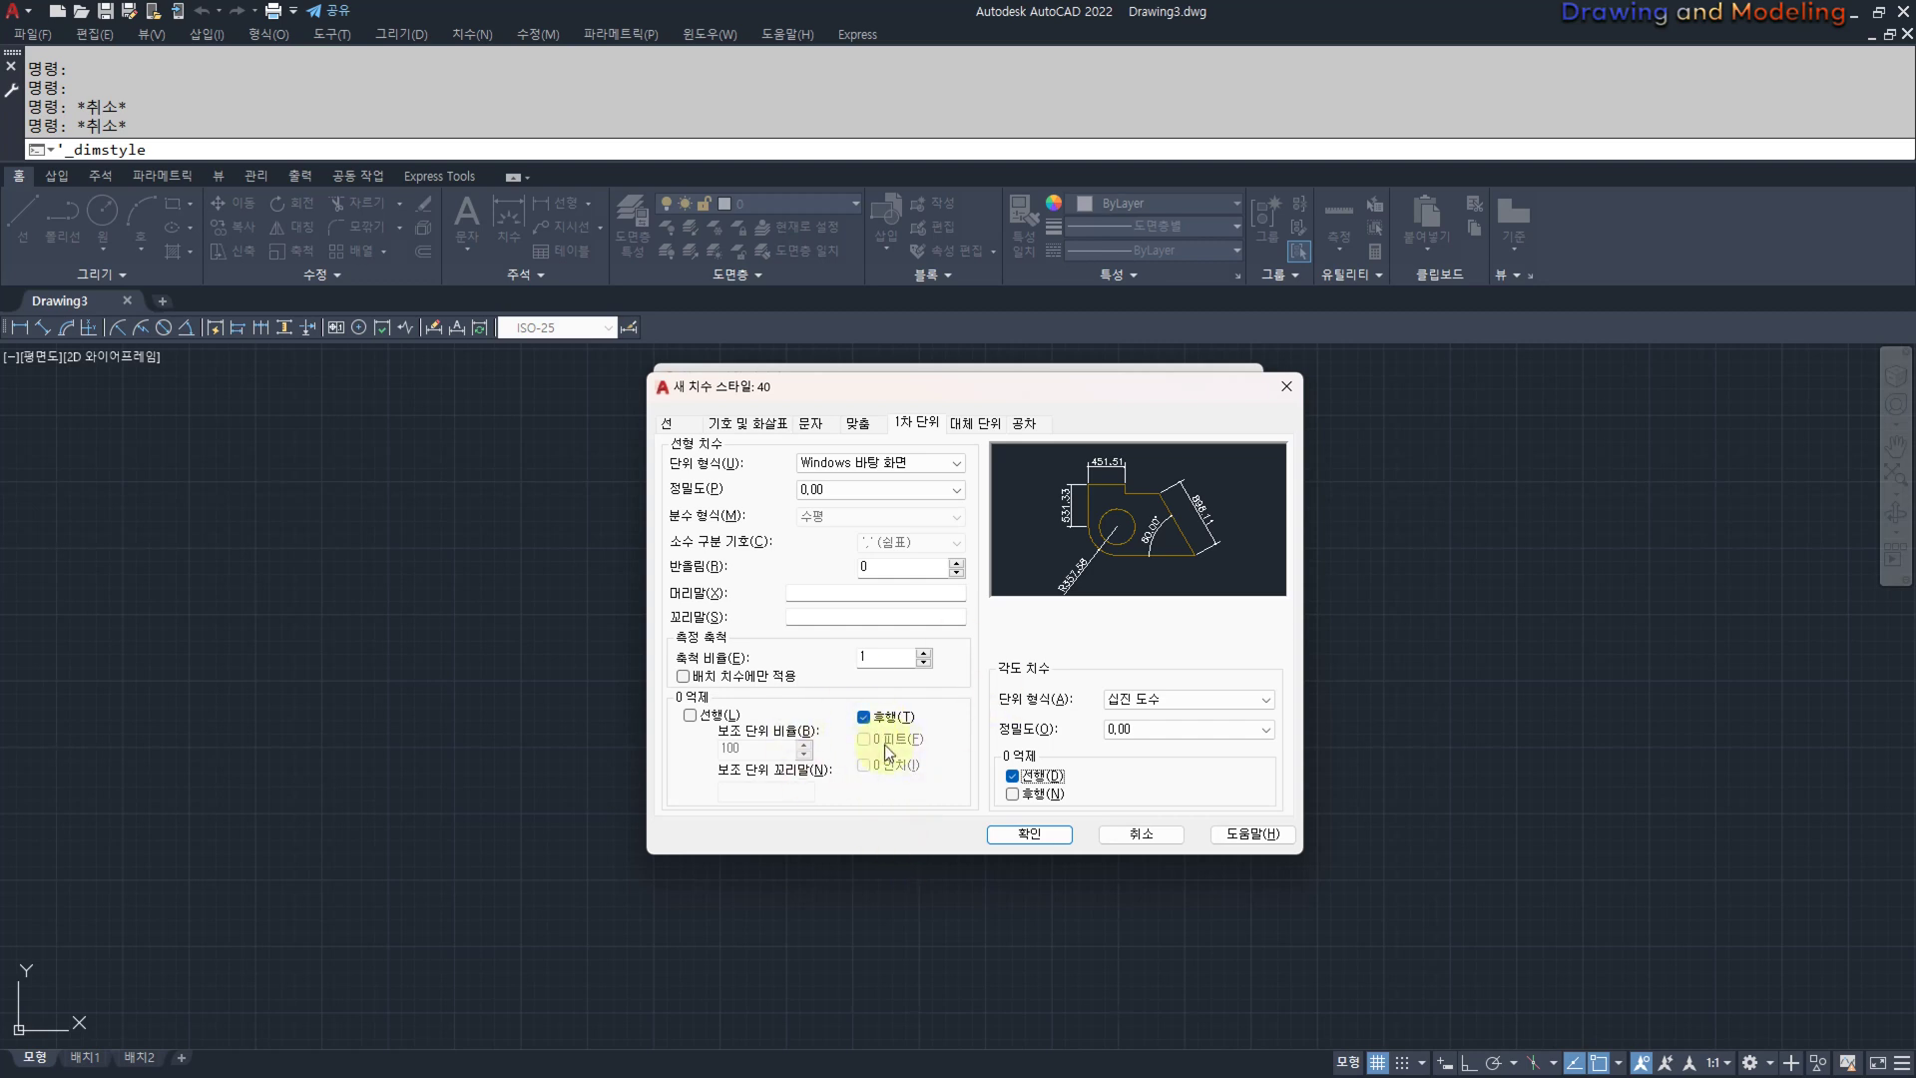
Review the alternate units, tolerance and fit settings of style 40 and save the style.
left_click(862, 715)
left_click(975, 423)
left_click(1025, 425)
left_click(986, 427)
left_click(925, 423)
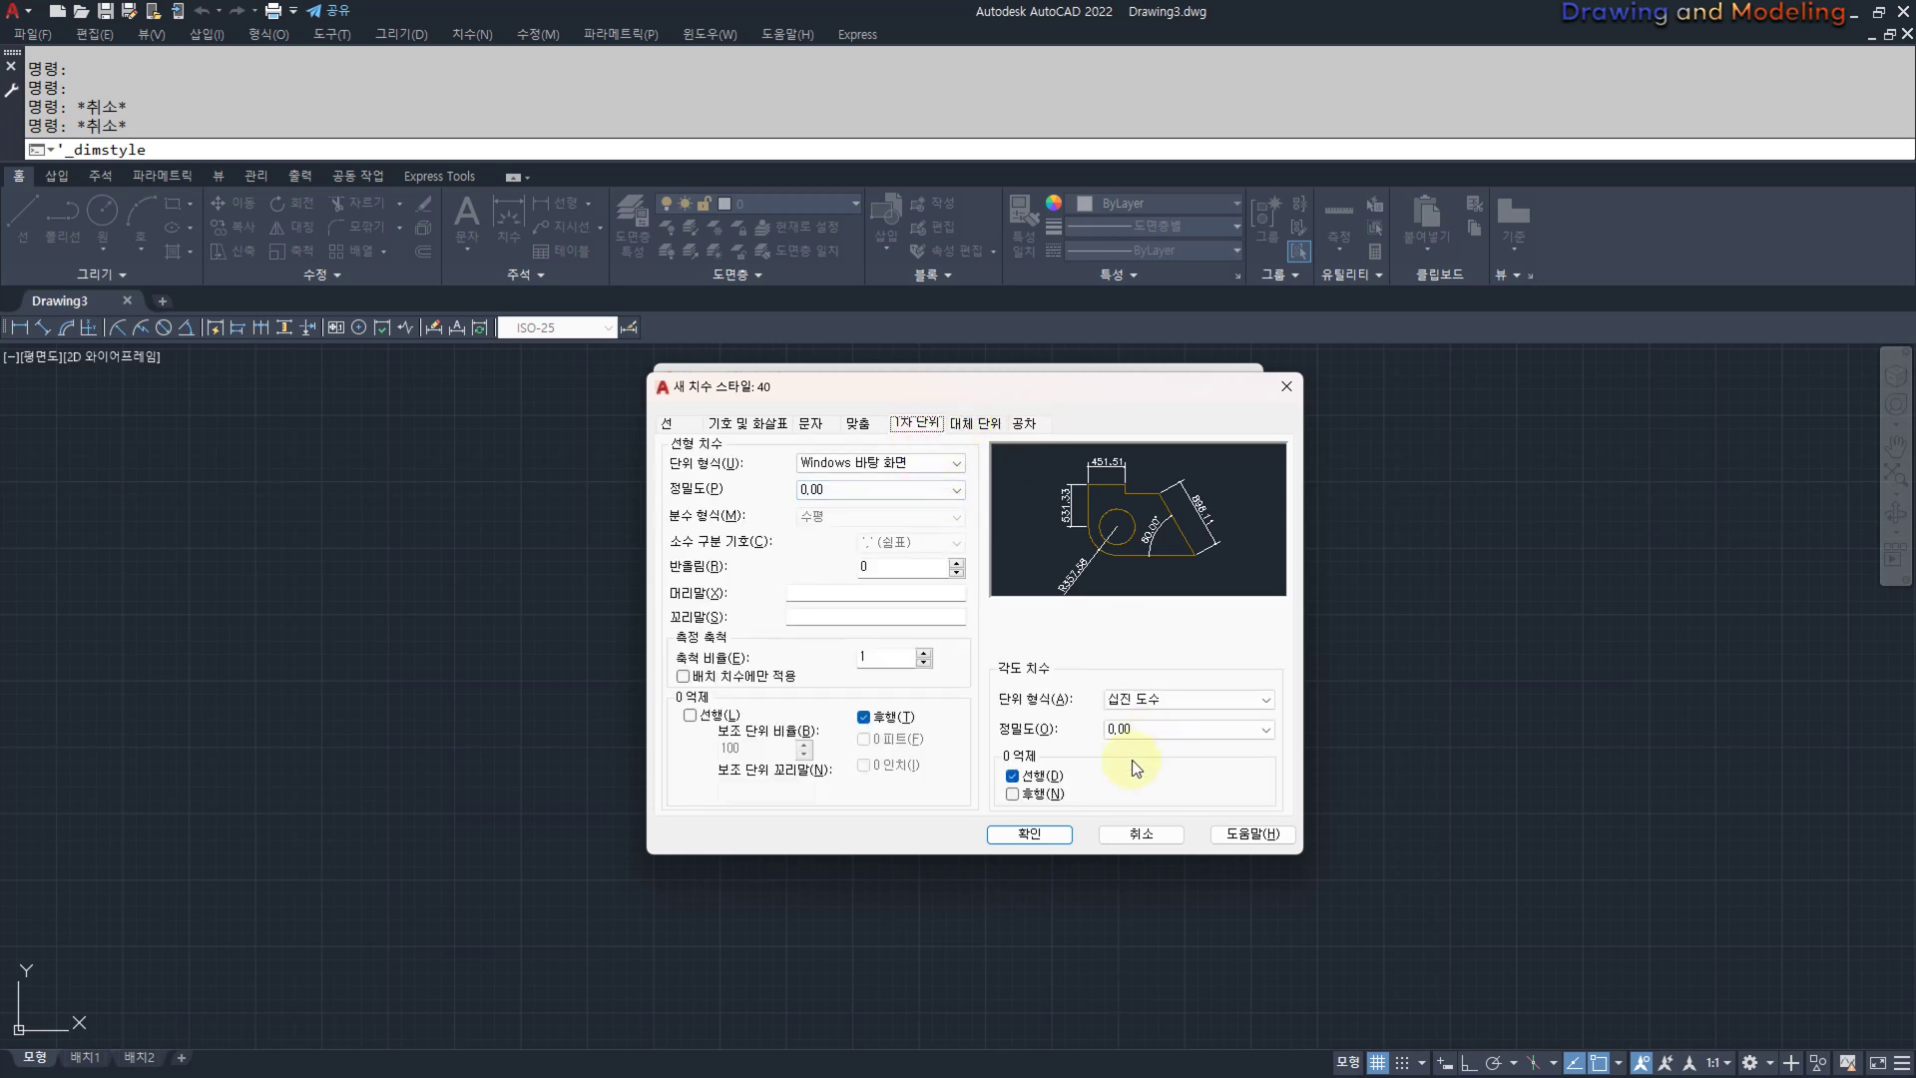
left_click(864, 423)
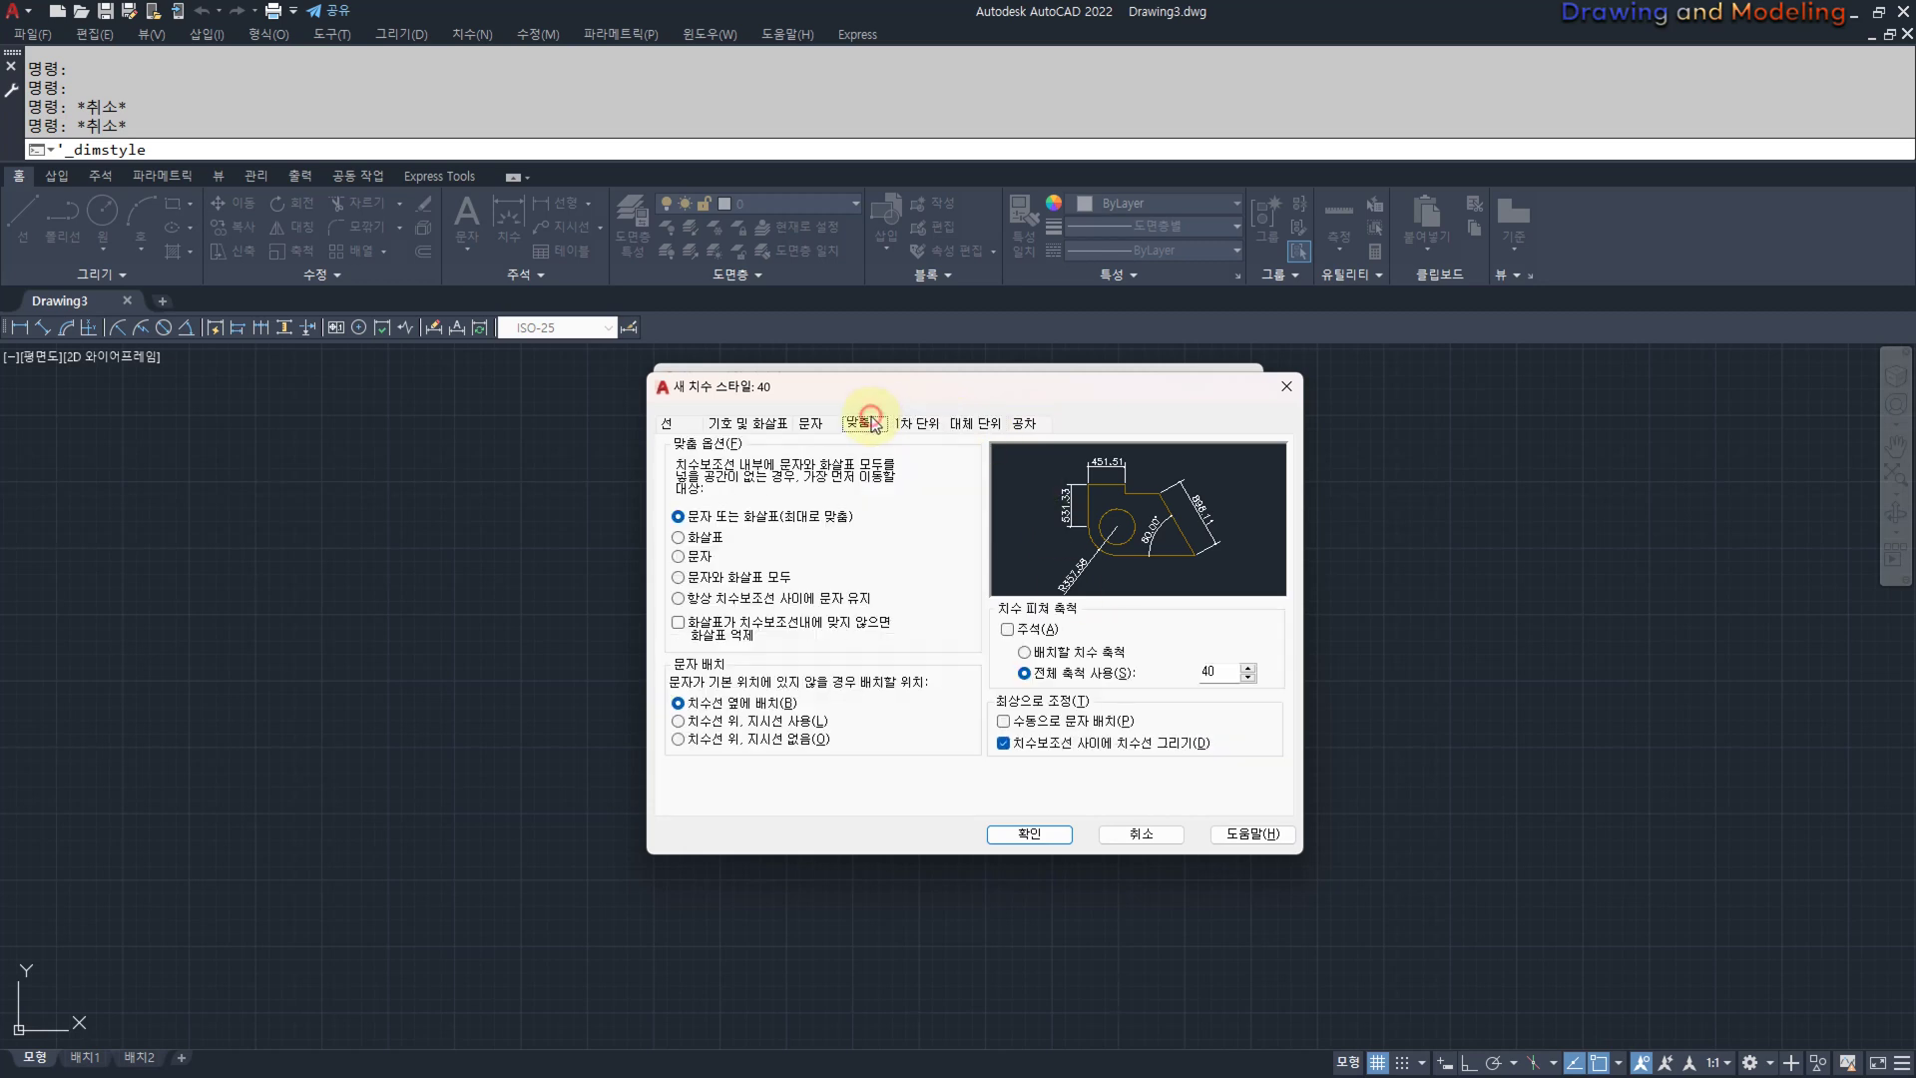
left_click(1024, 837)
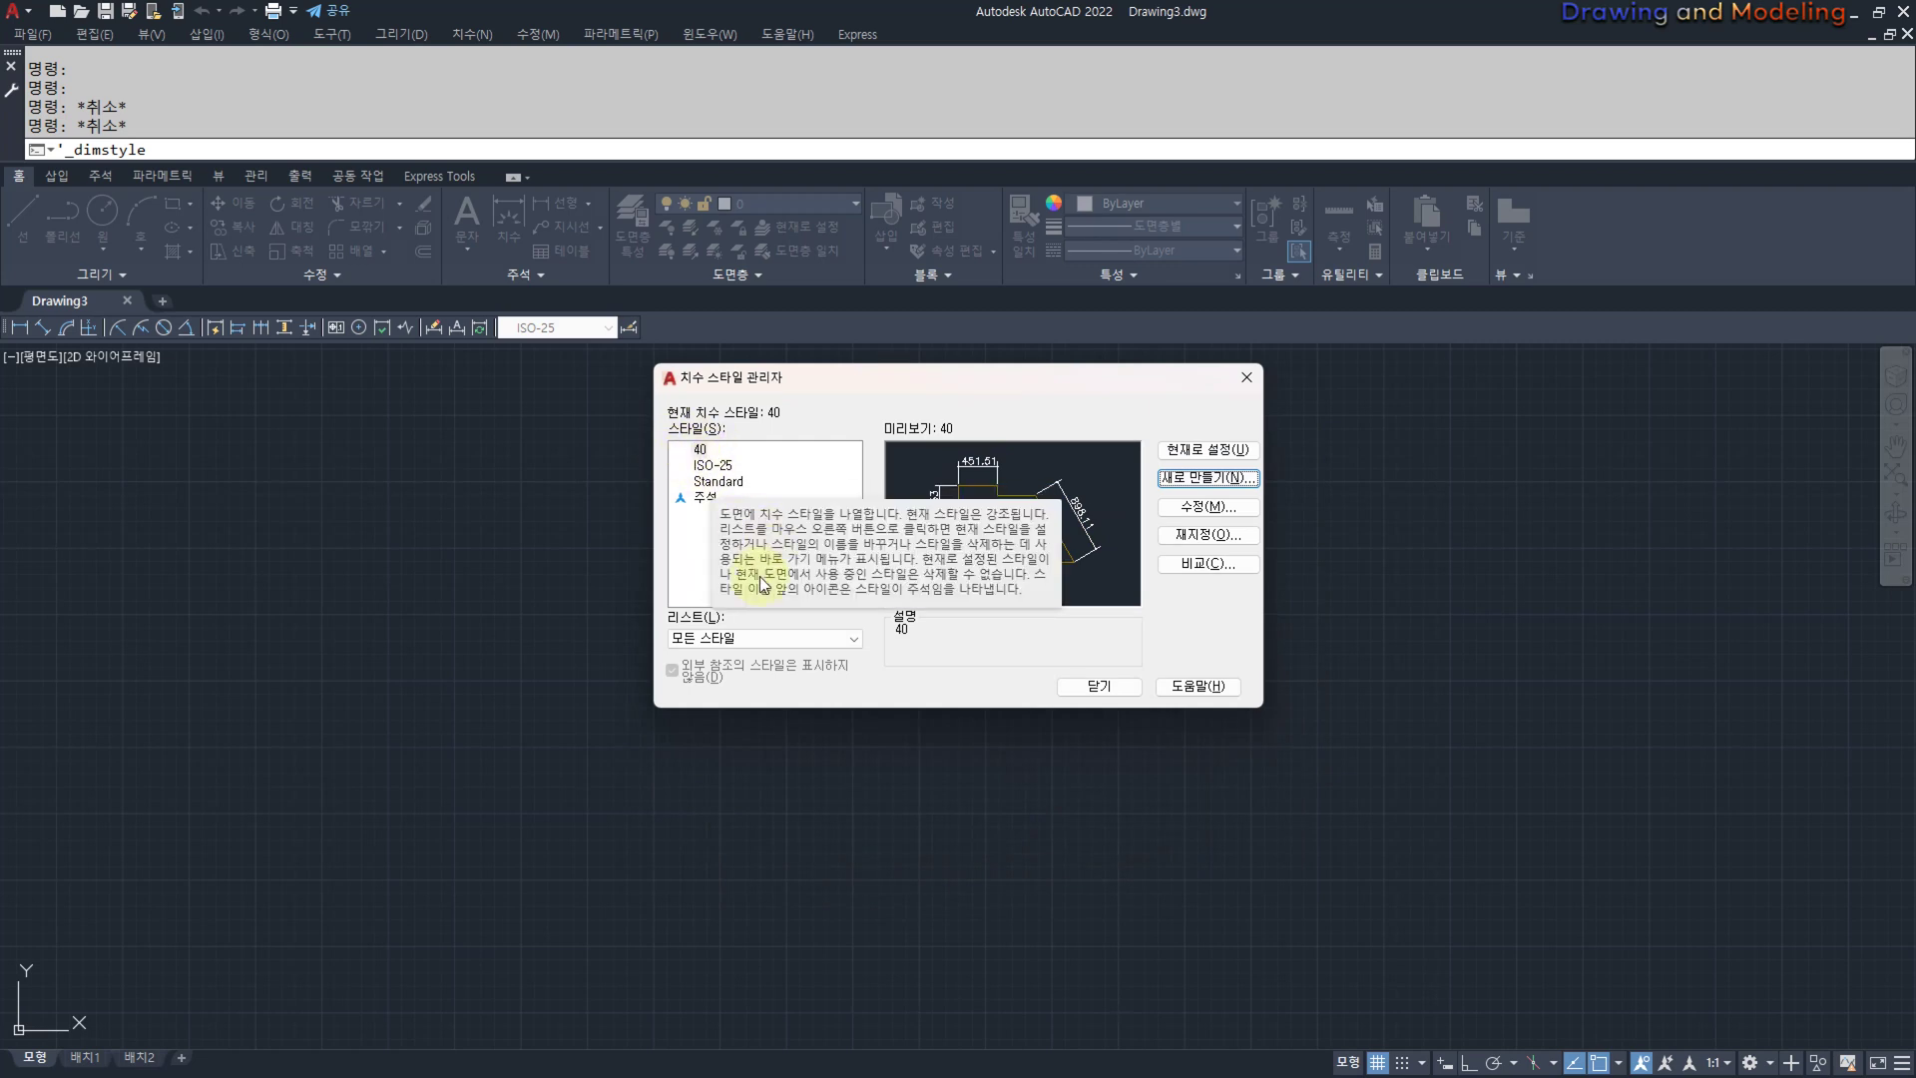
left_click(701, 454)
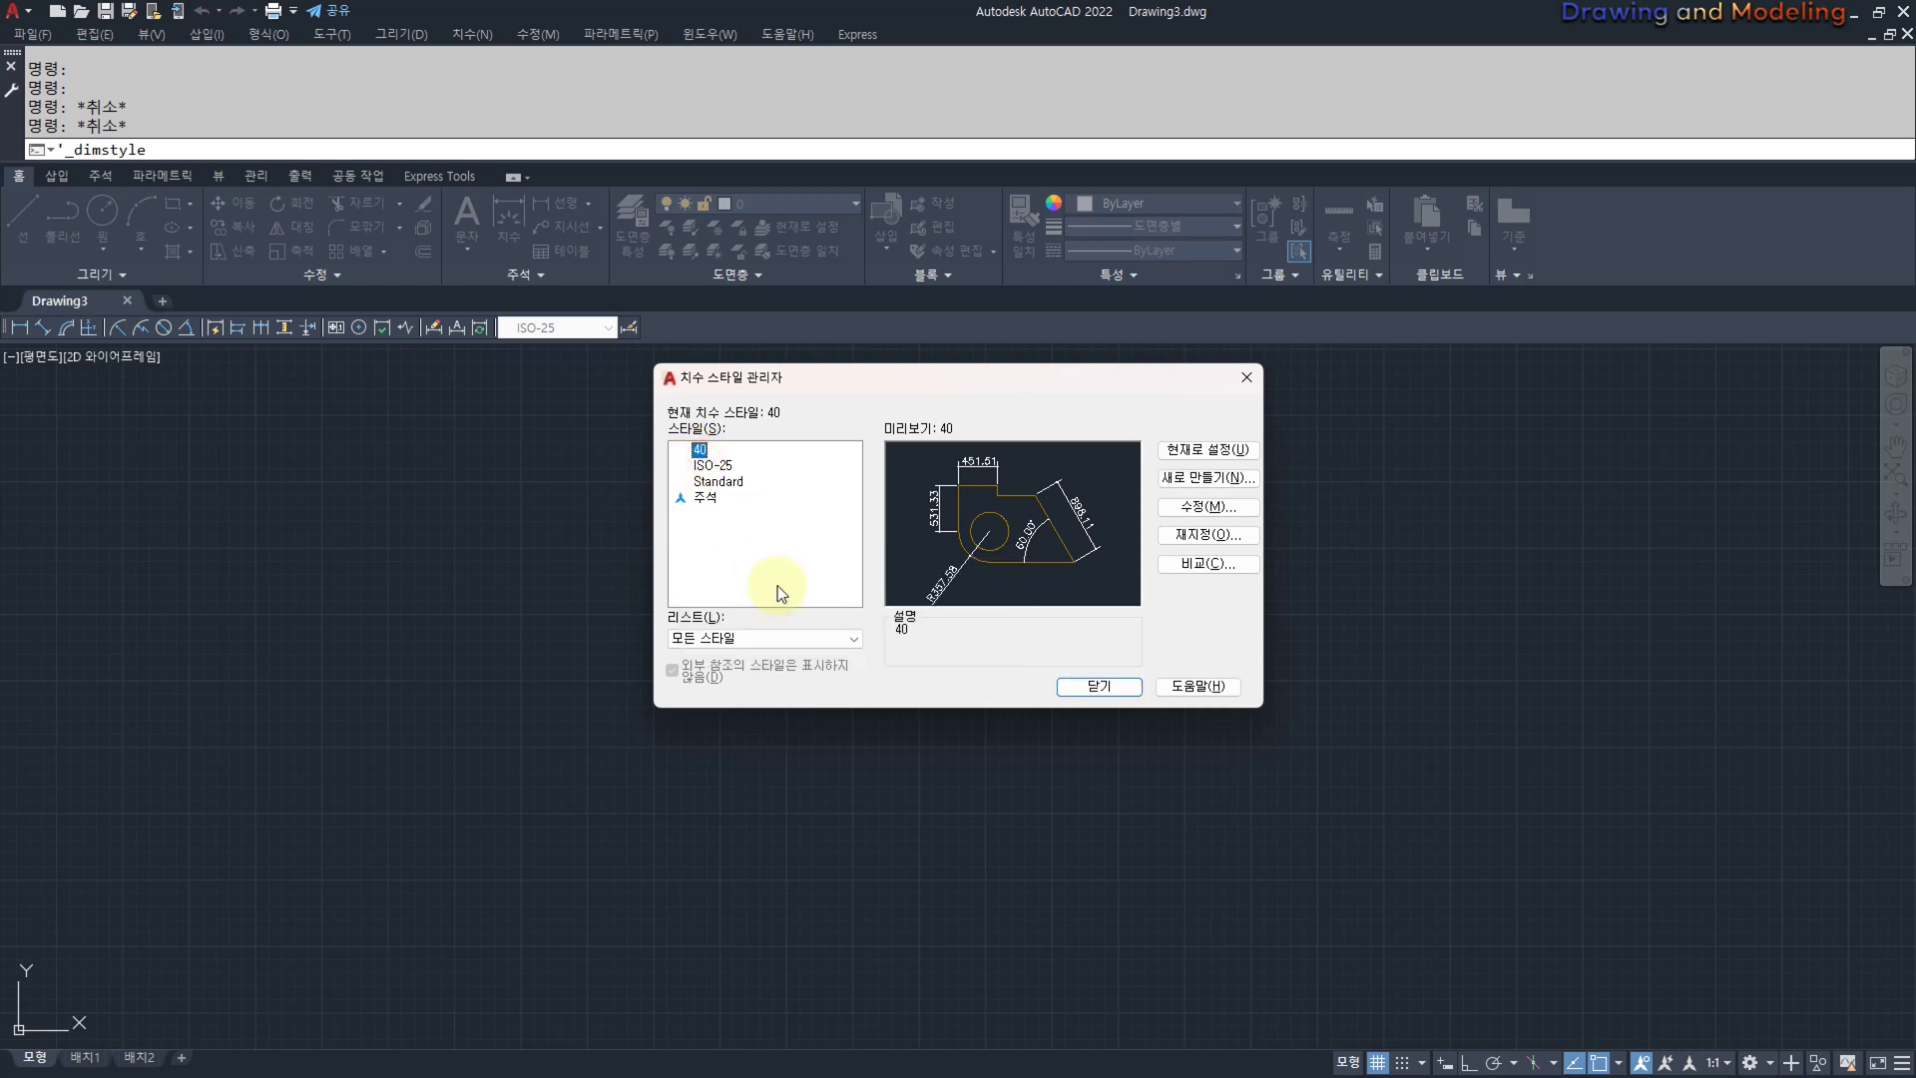
key("F2")
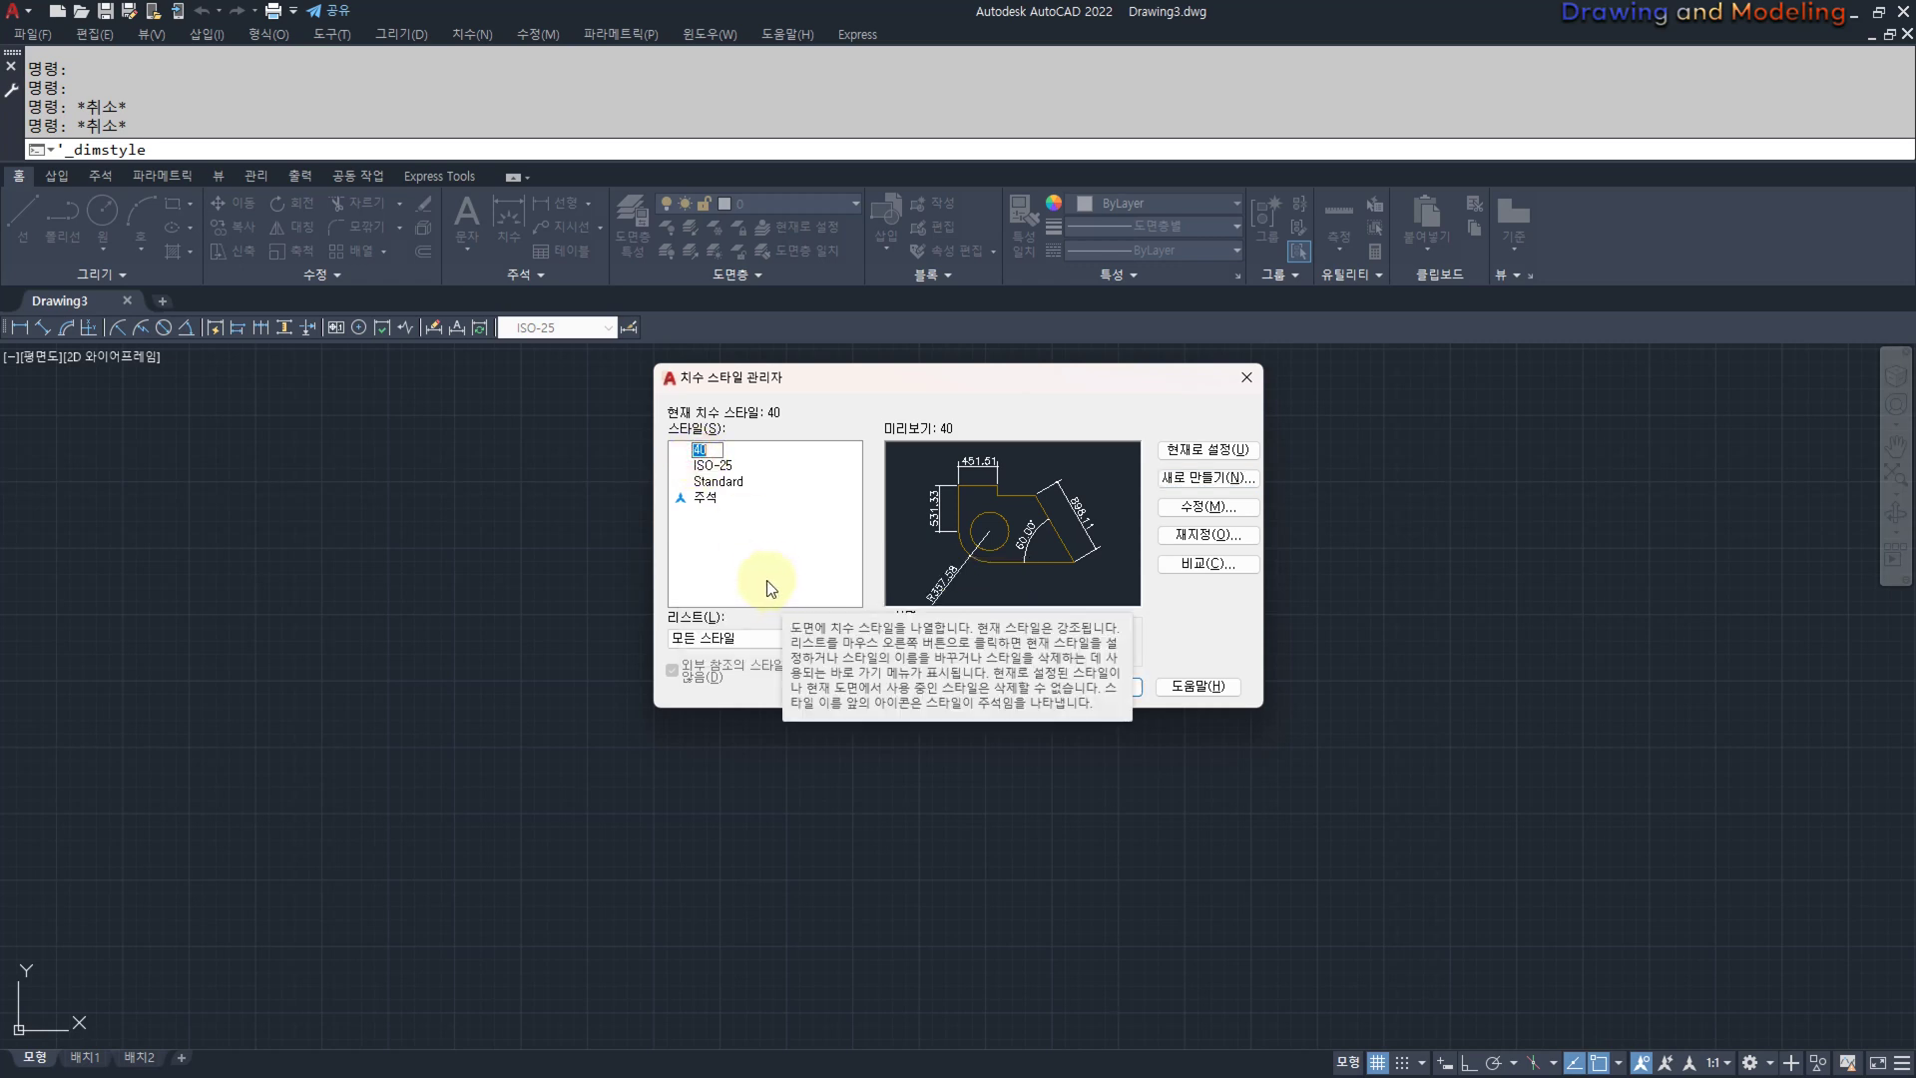
right_click(700, 454)
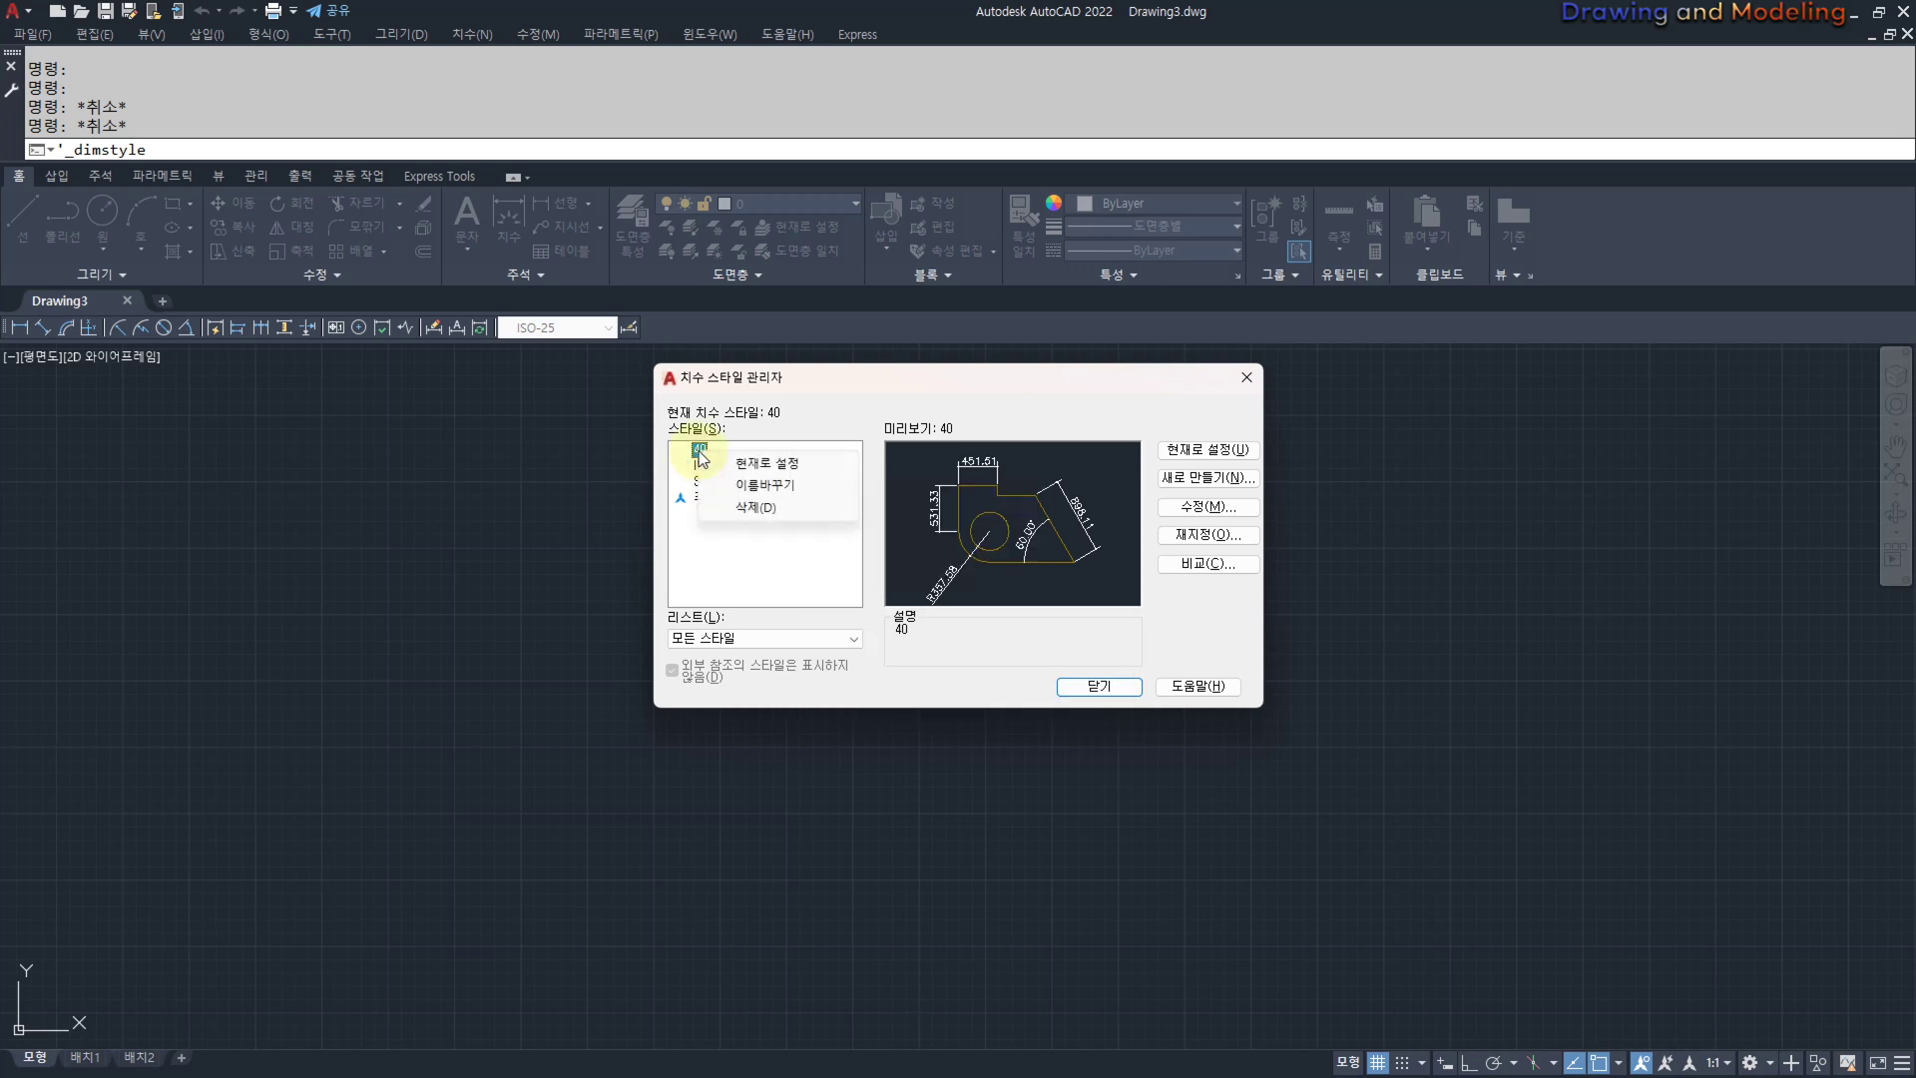
left_click(786, 506)
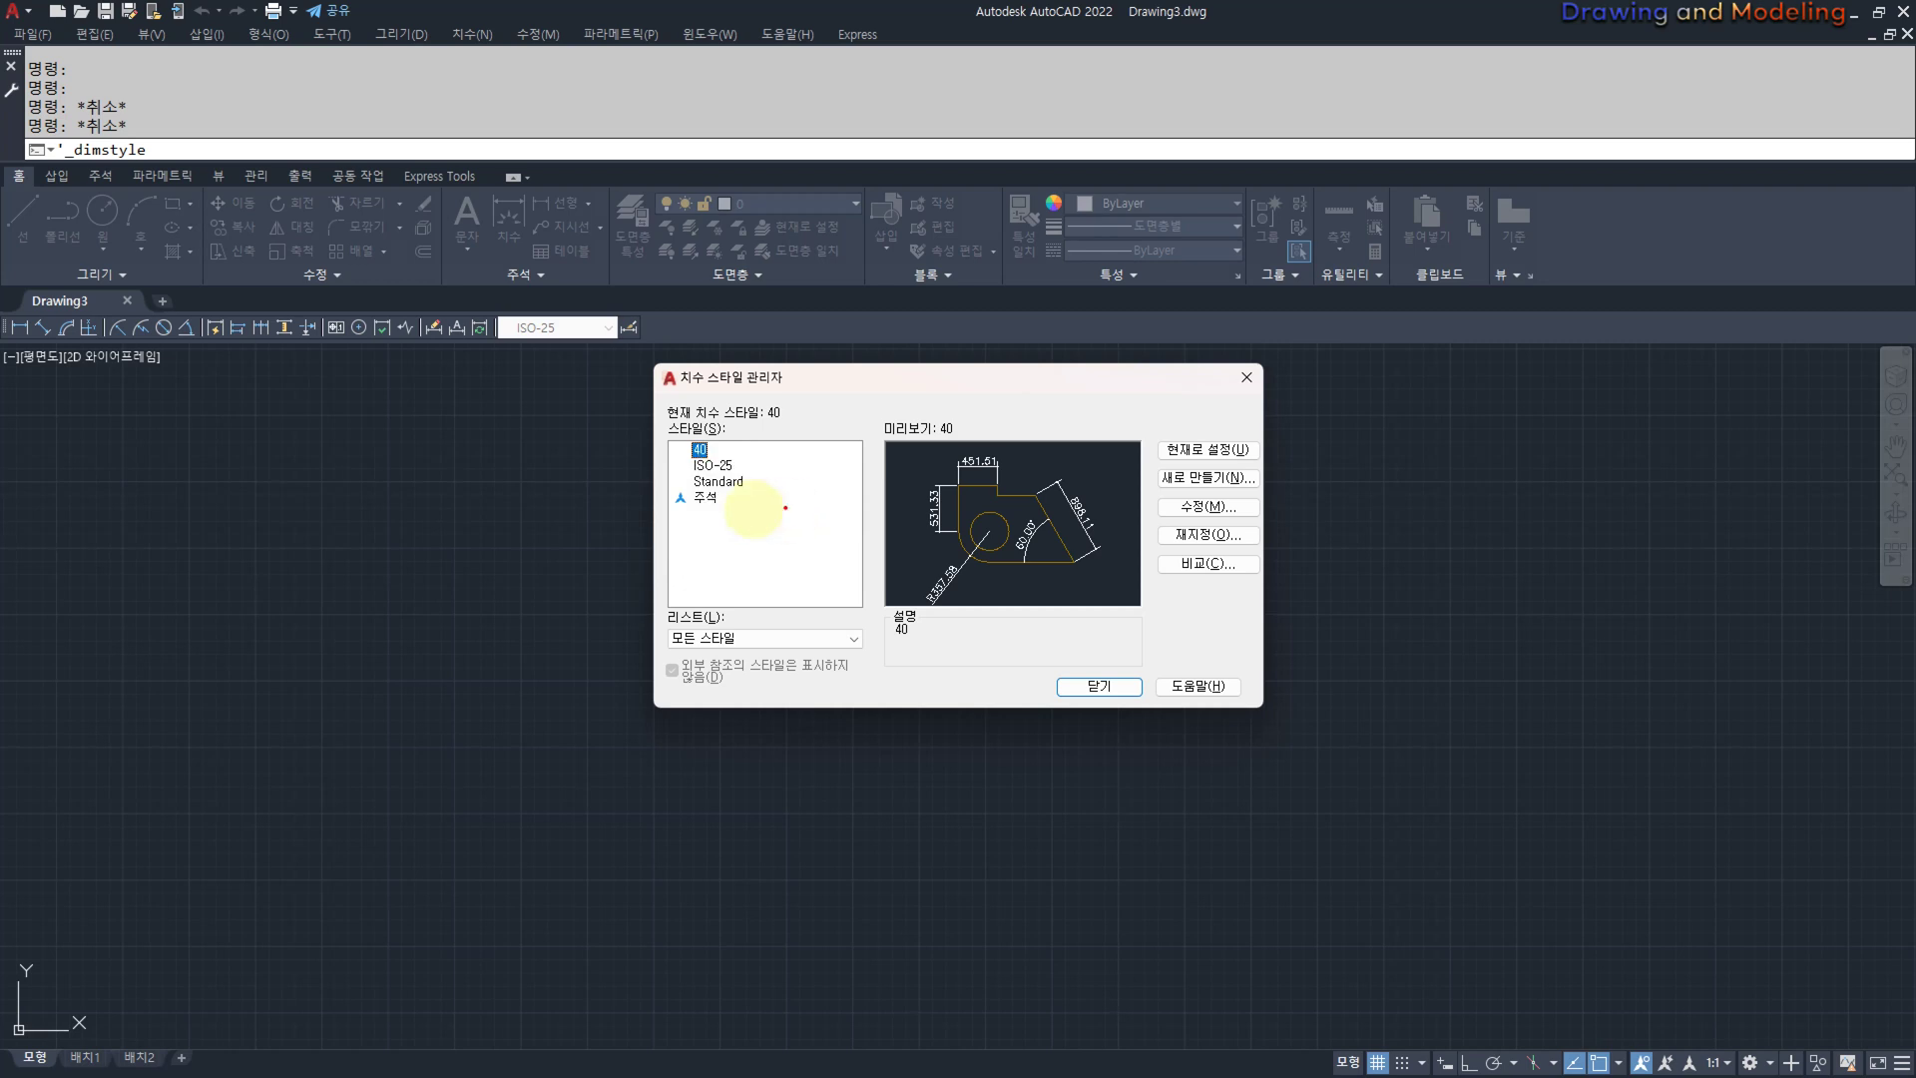
right_click(699, 450)
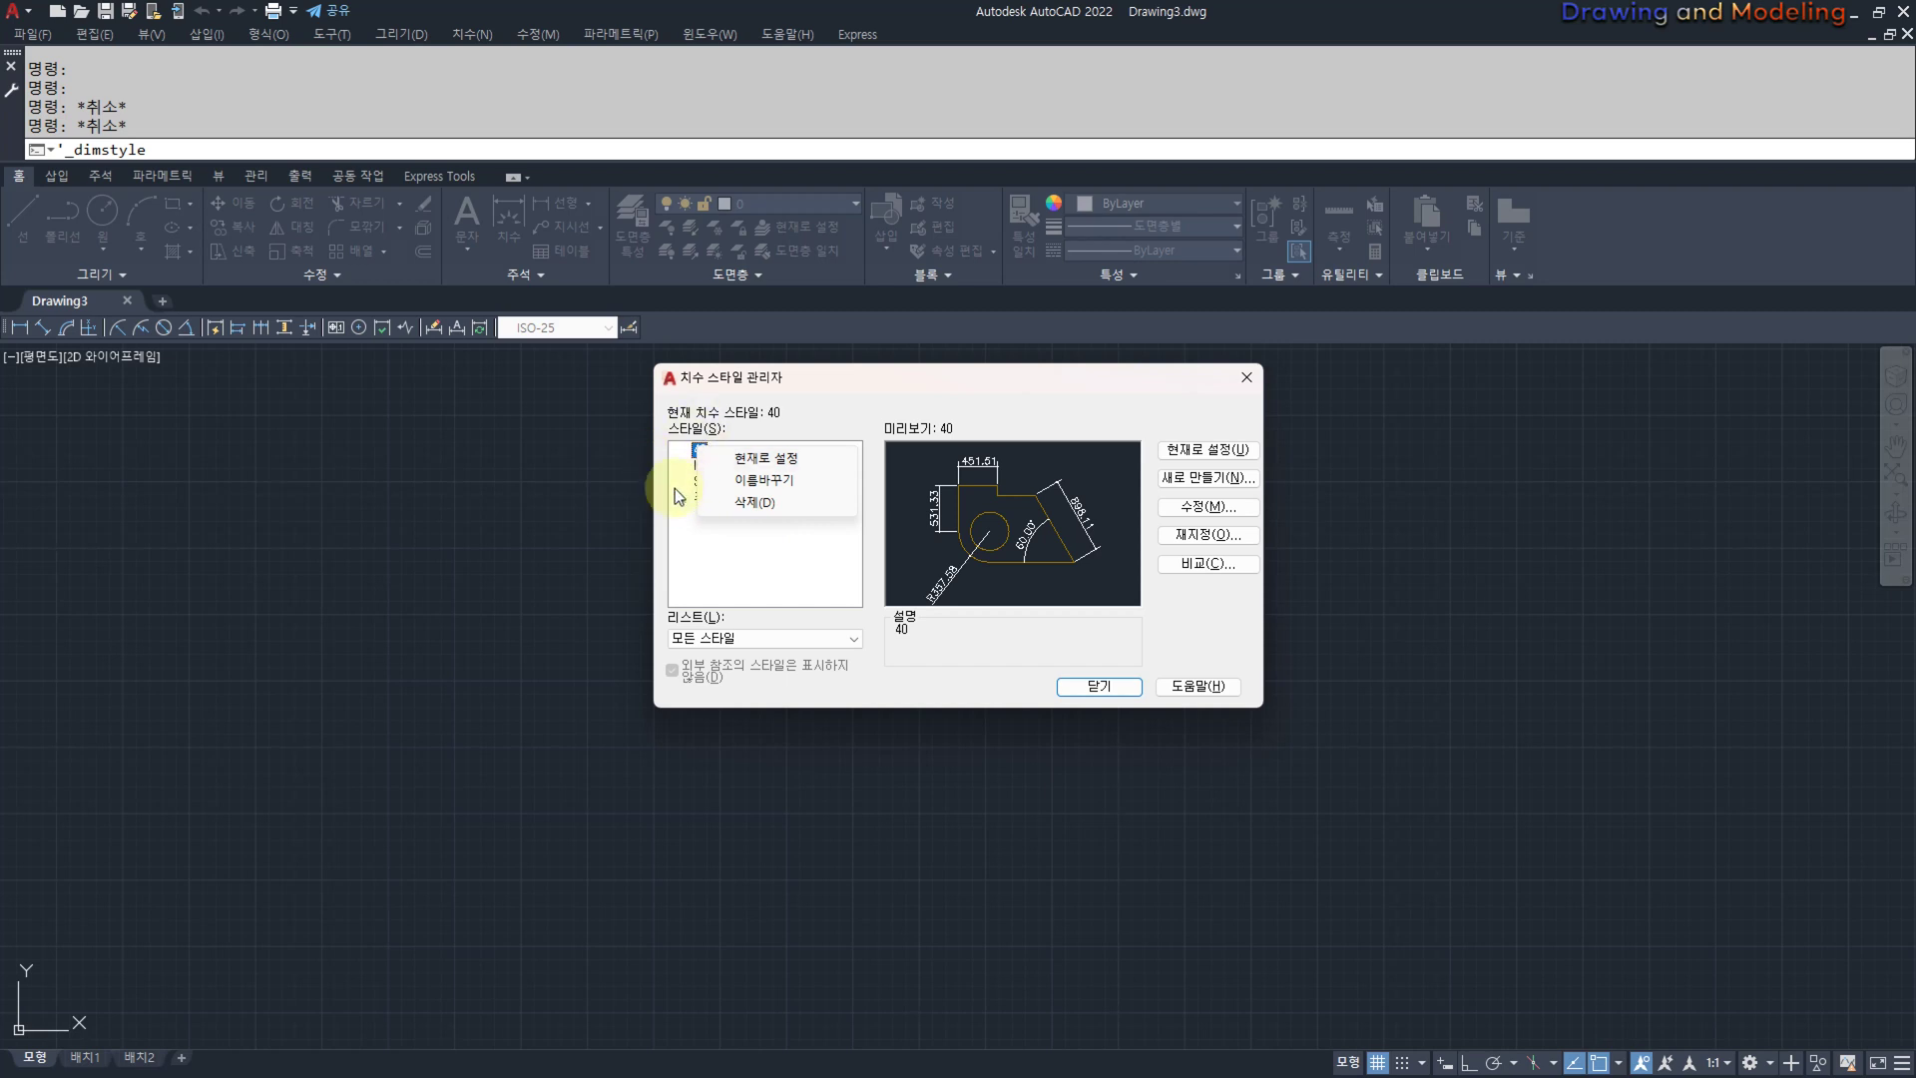
left_click(735, 547)
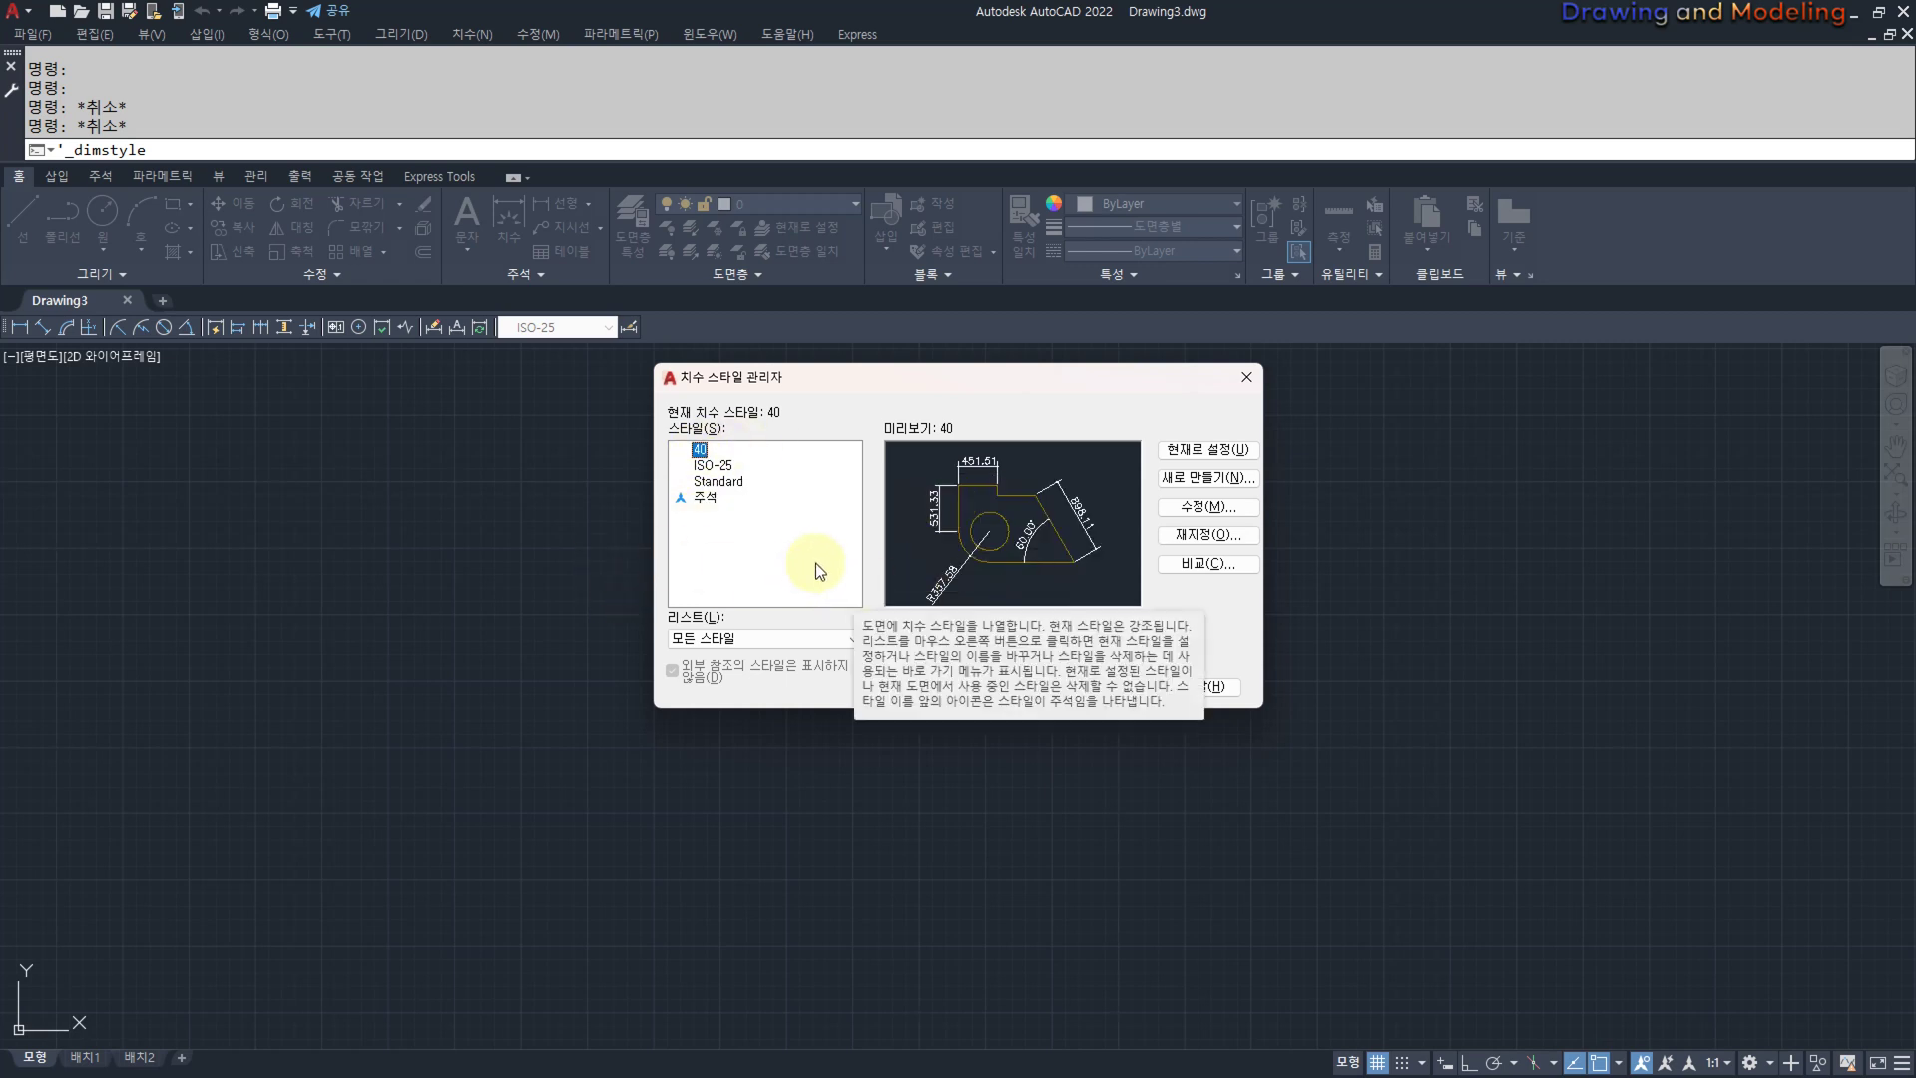
Create a new dimension style named 50 based on style 40 with an overall scale (전체 축척 사용) of 50.
left_click(1211, 479)
type("50")
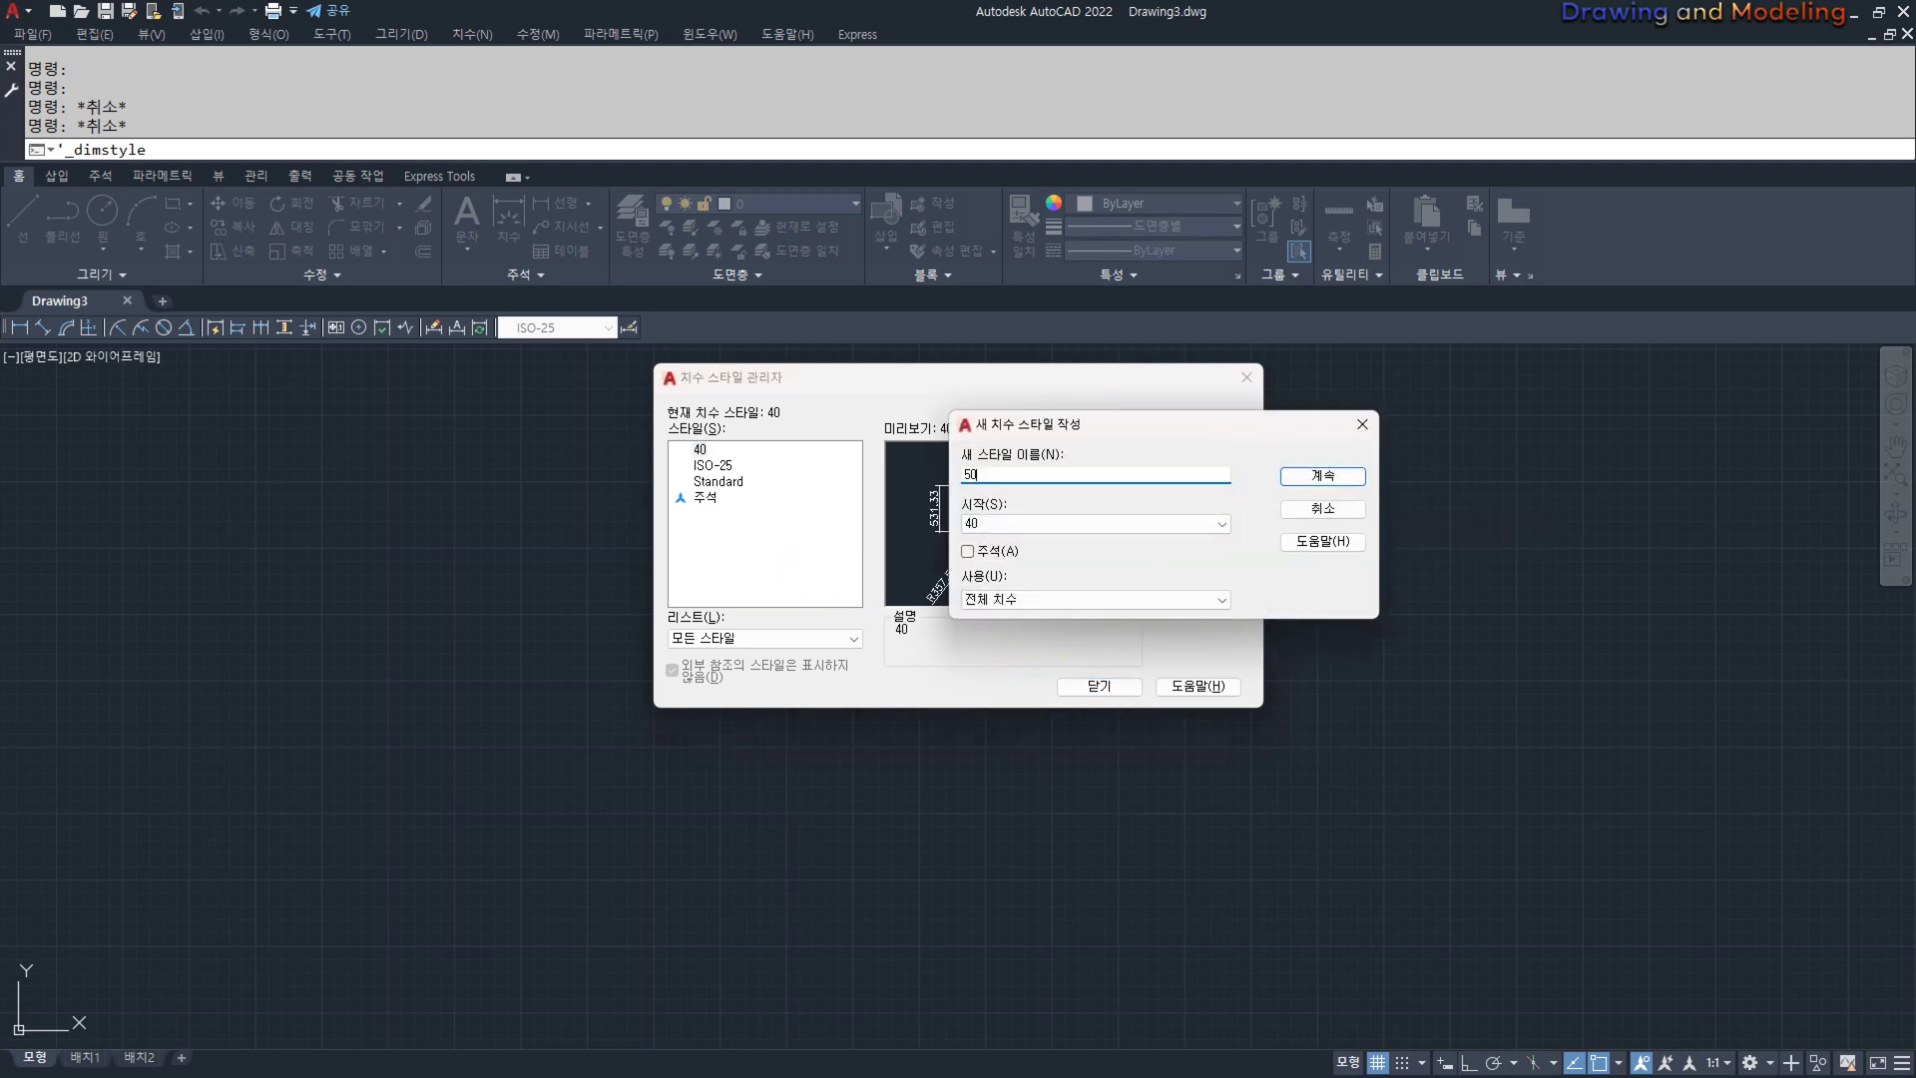
left_click(1323, 478)
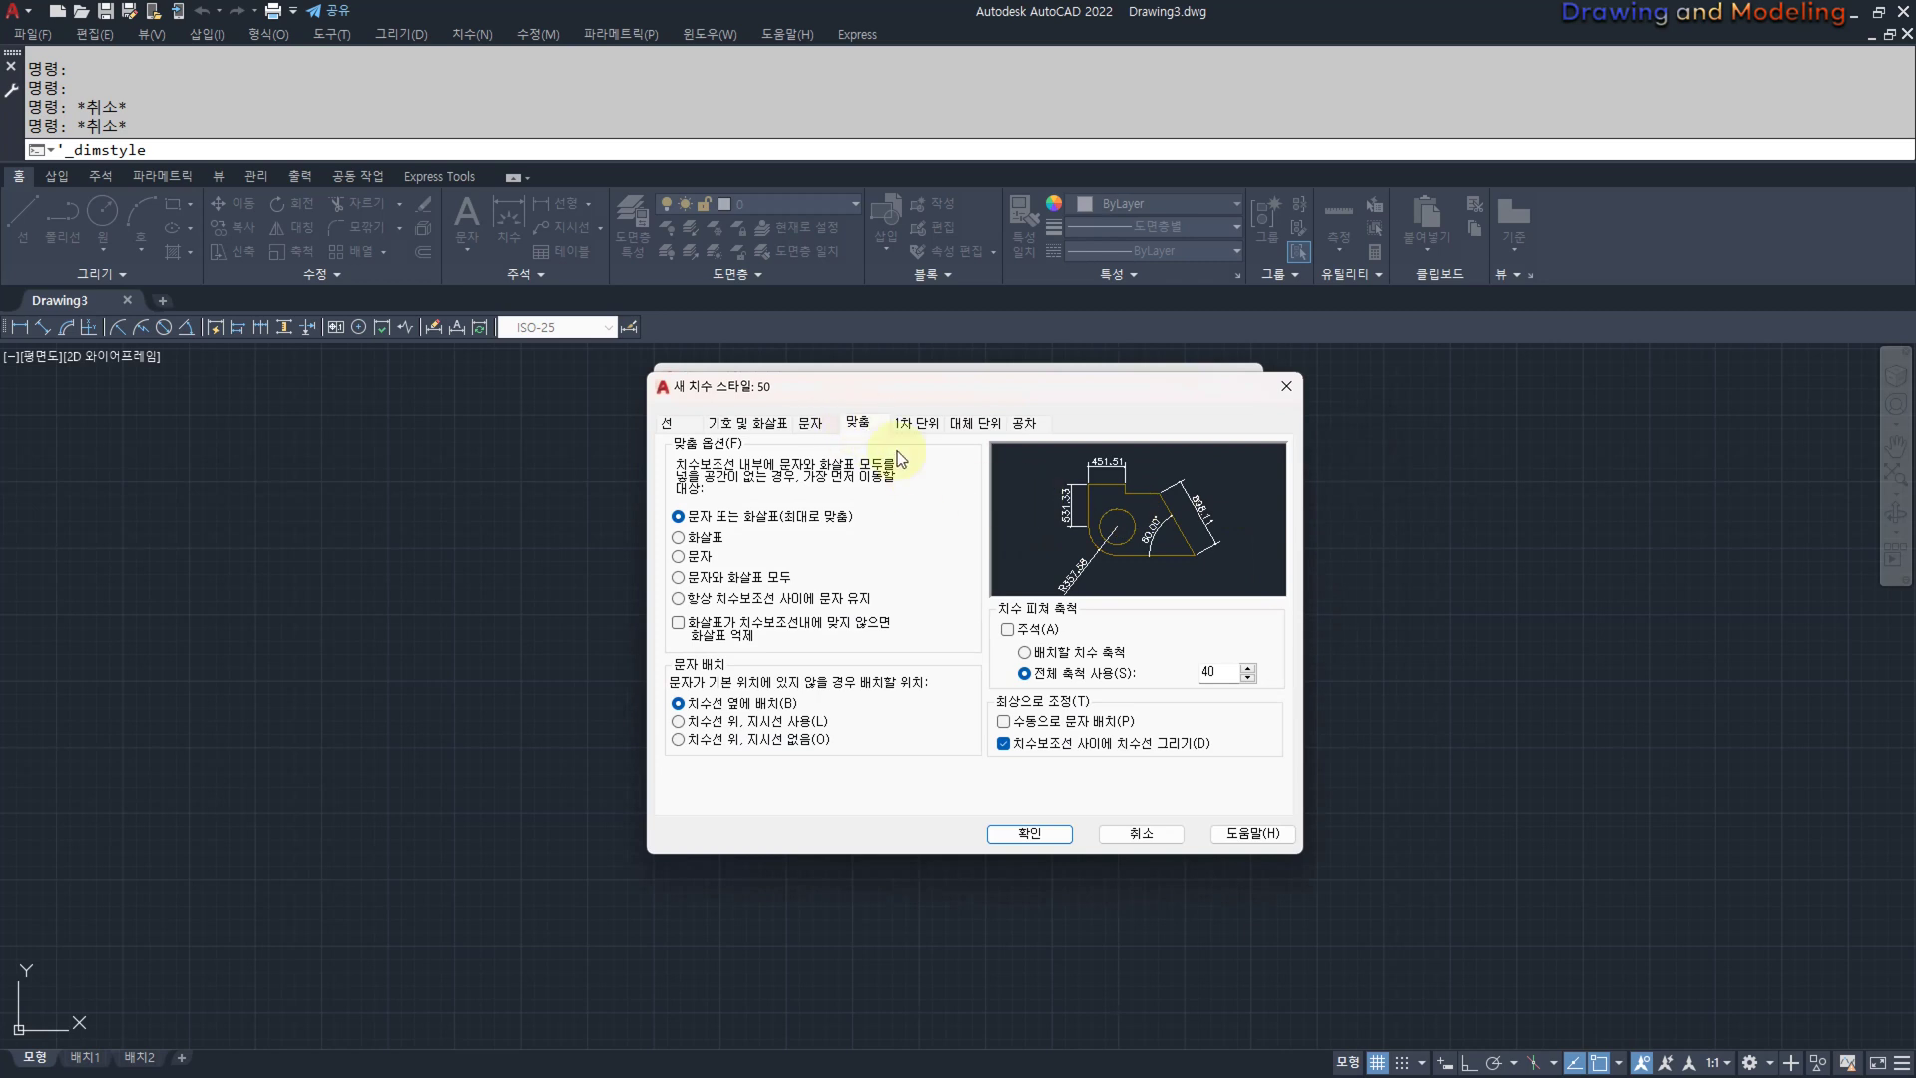
double_click(1212, 672)
type("50")
left_click(1030, 836)
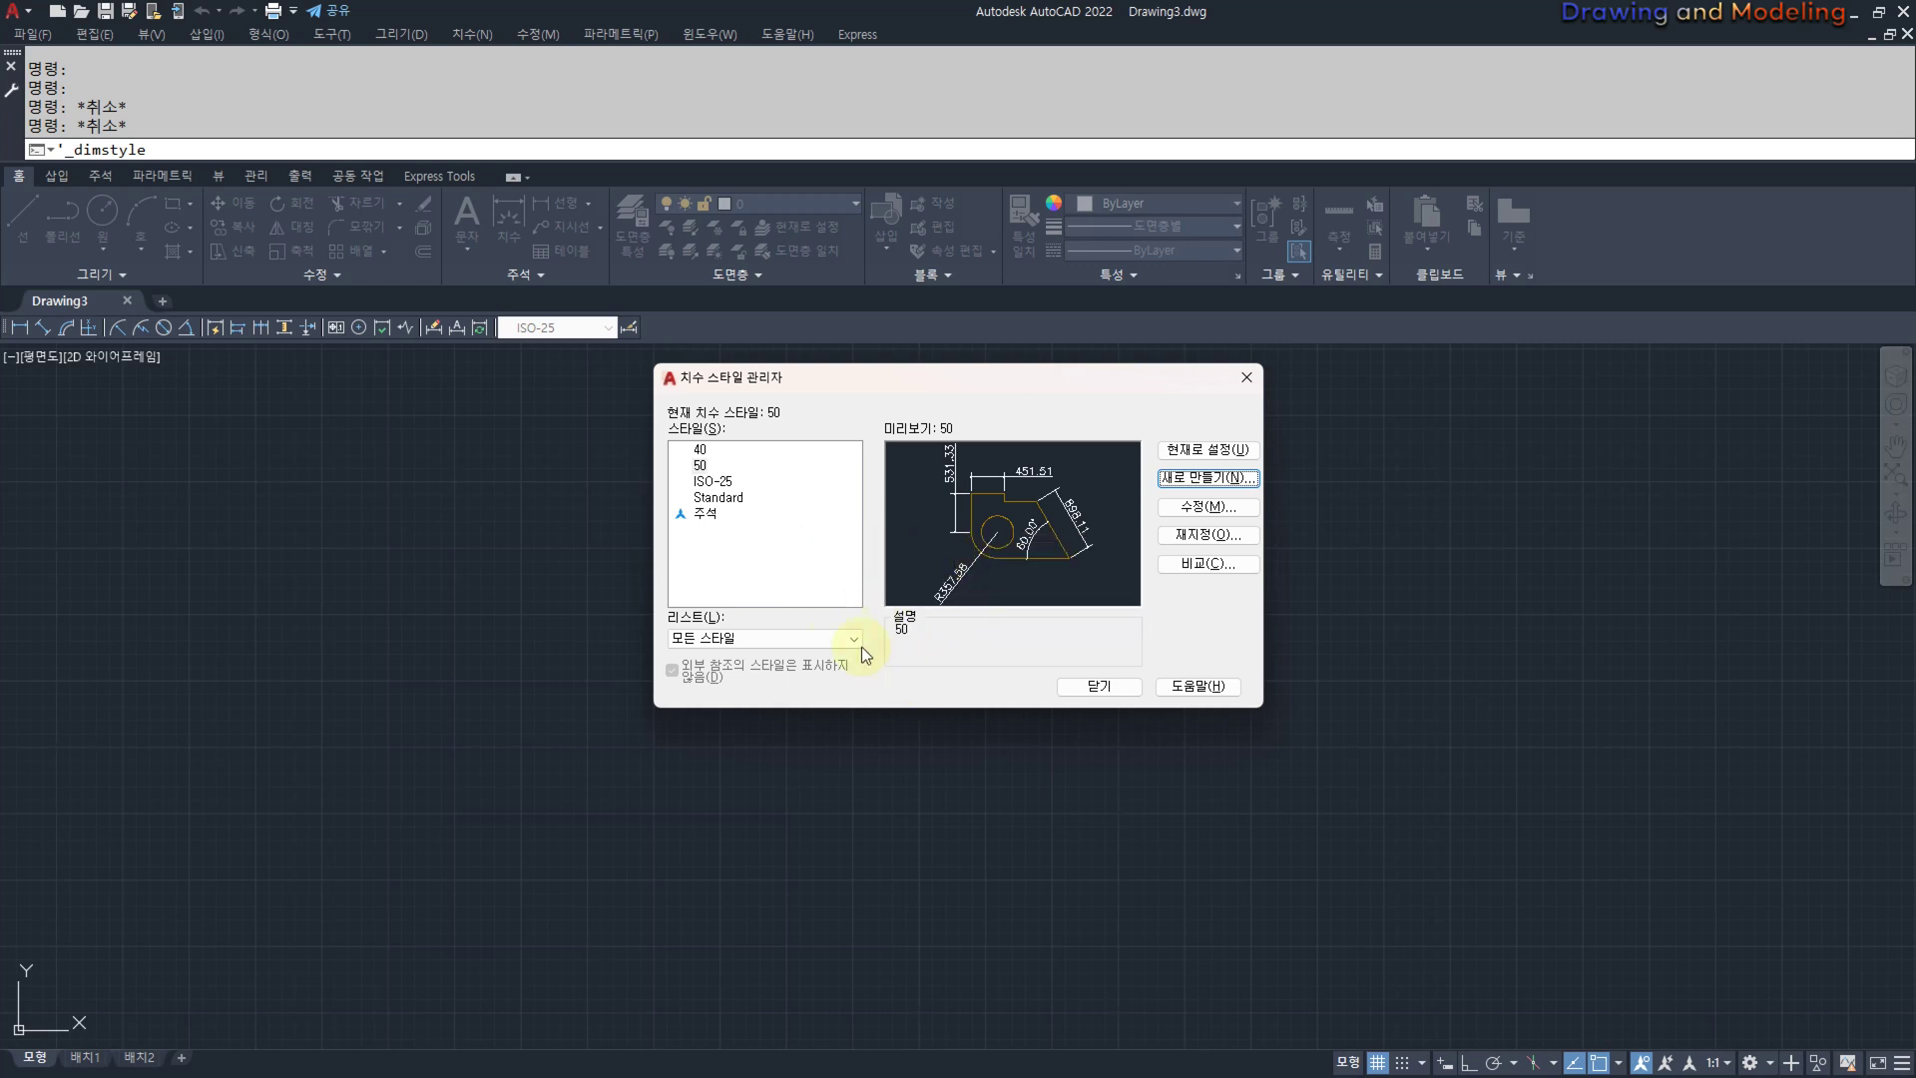
Start a new substyle based on style 40 that applies only to leaders and tolerances (지시선 및 공차).
left_click(700, 466)
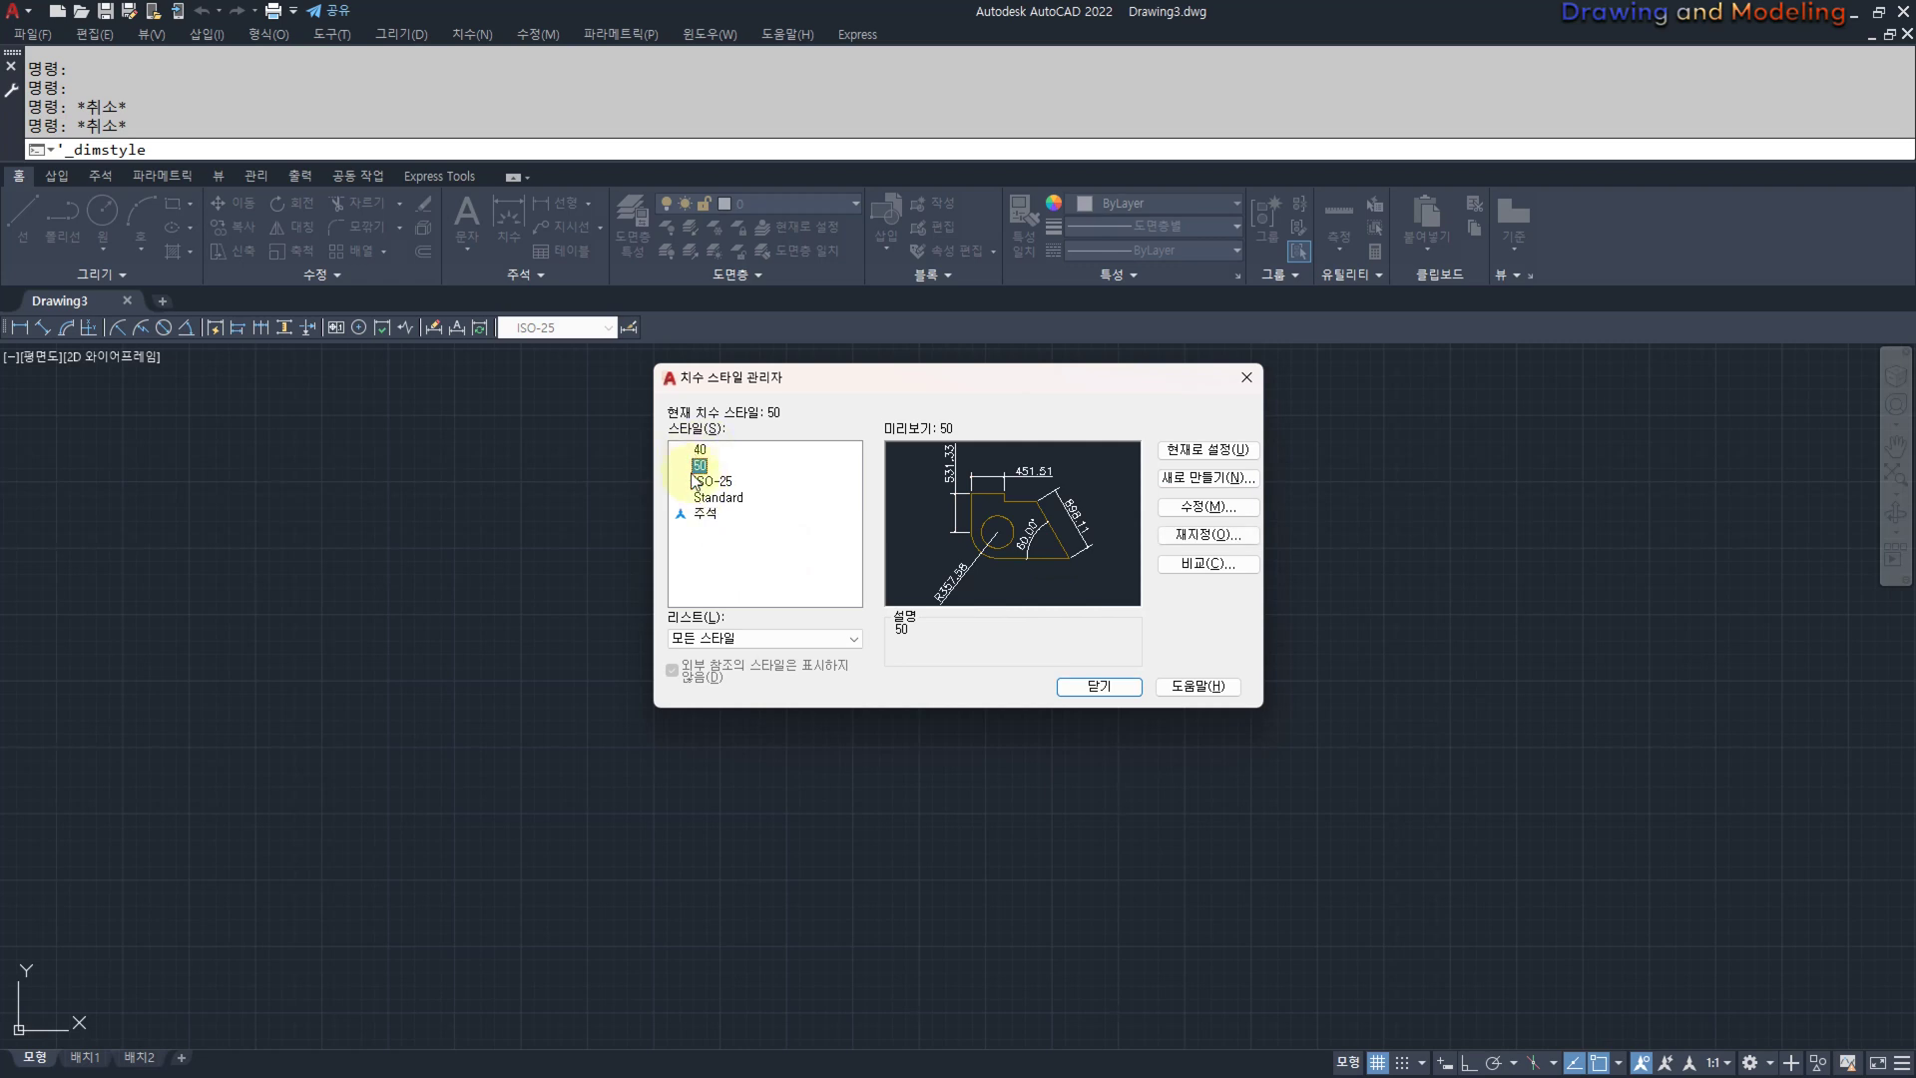
left_click(700, 450)
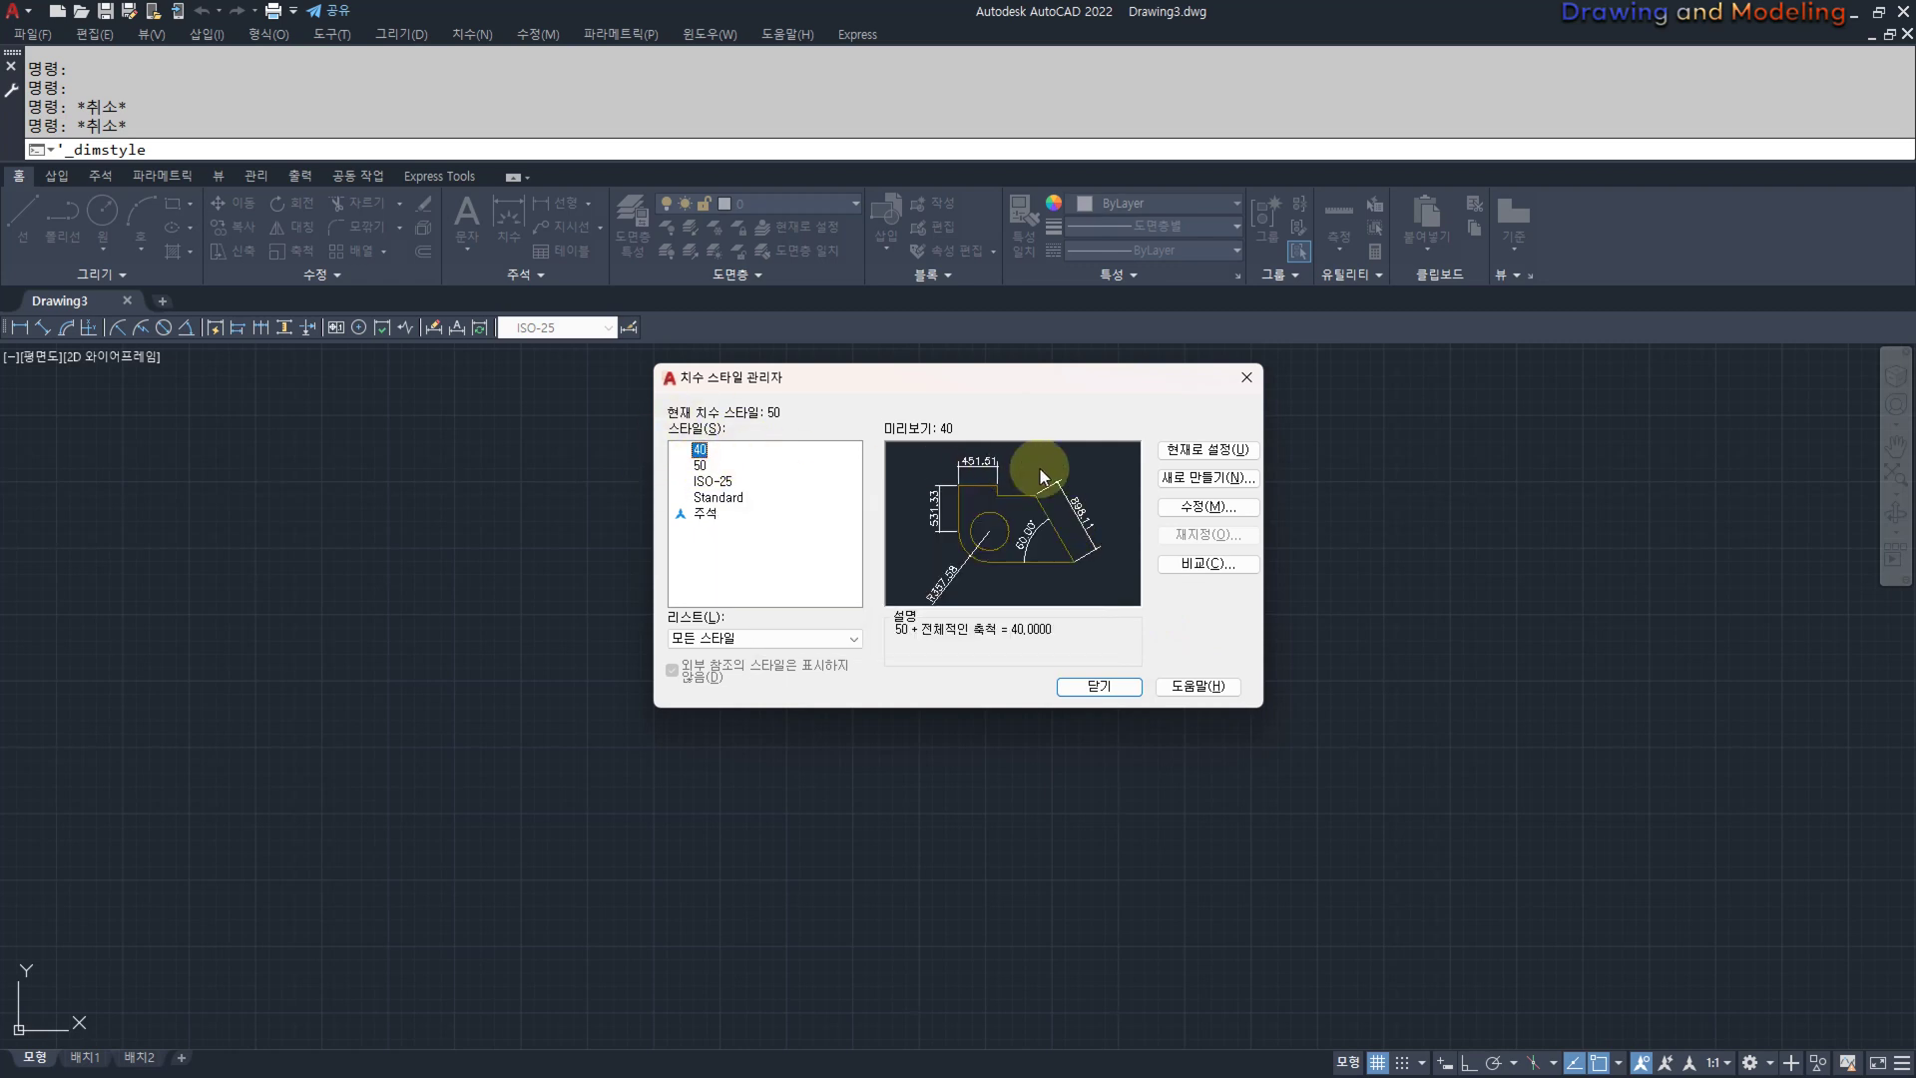
left_click(1177, 478)
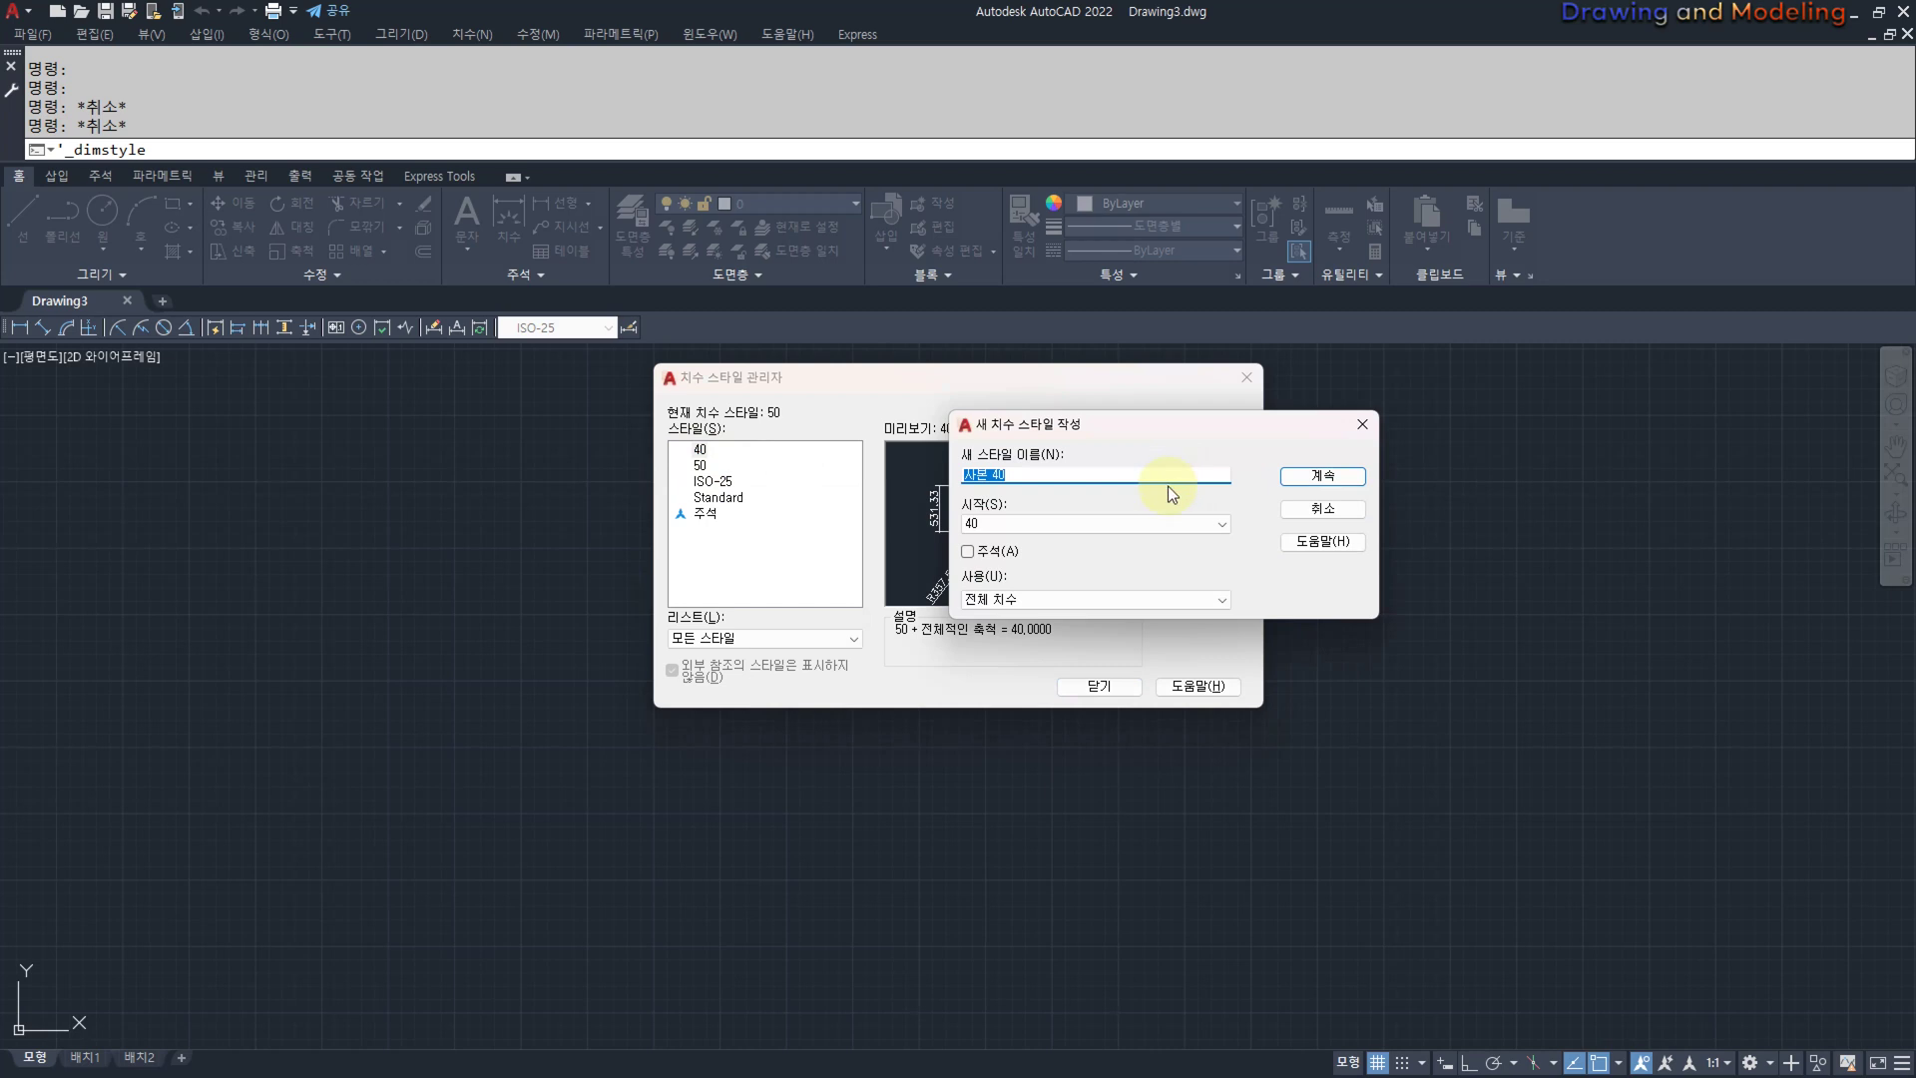
left_click(1034, 601)
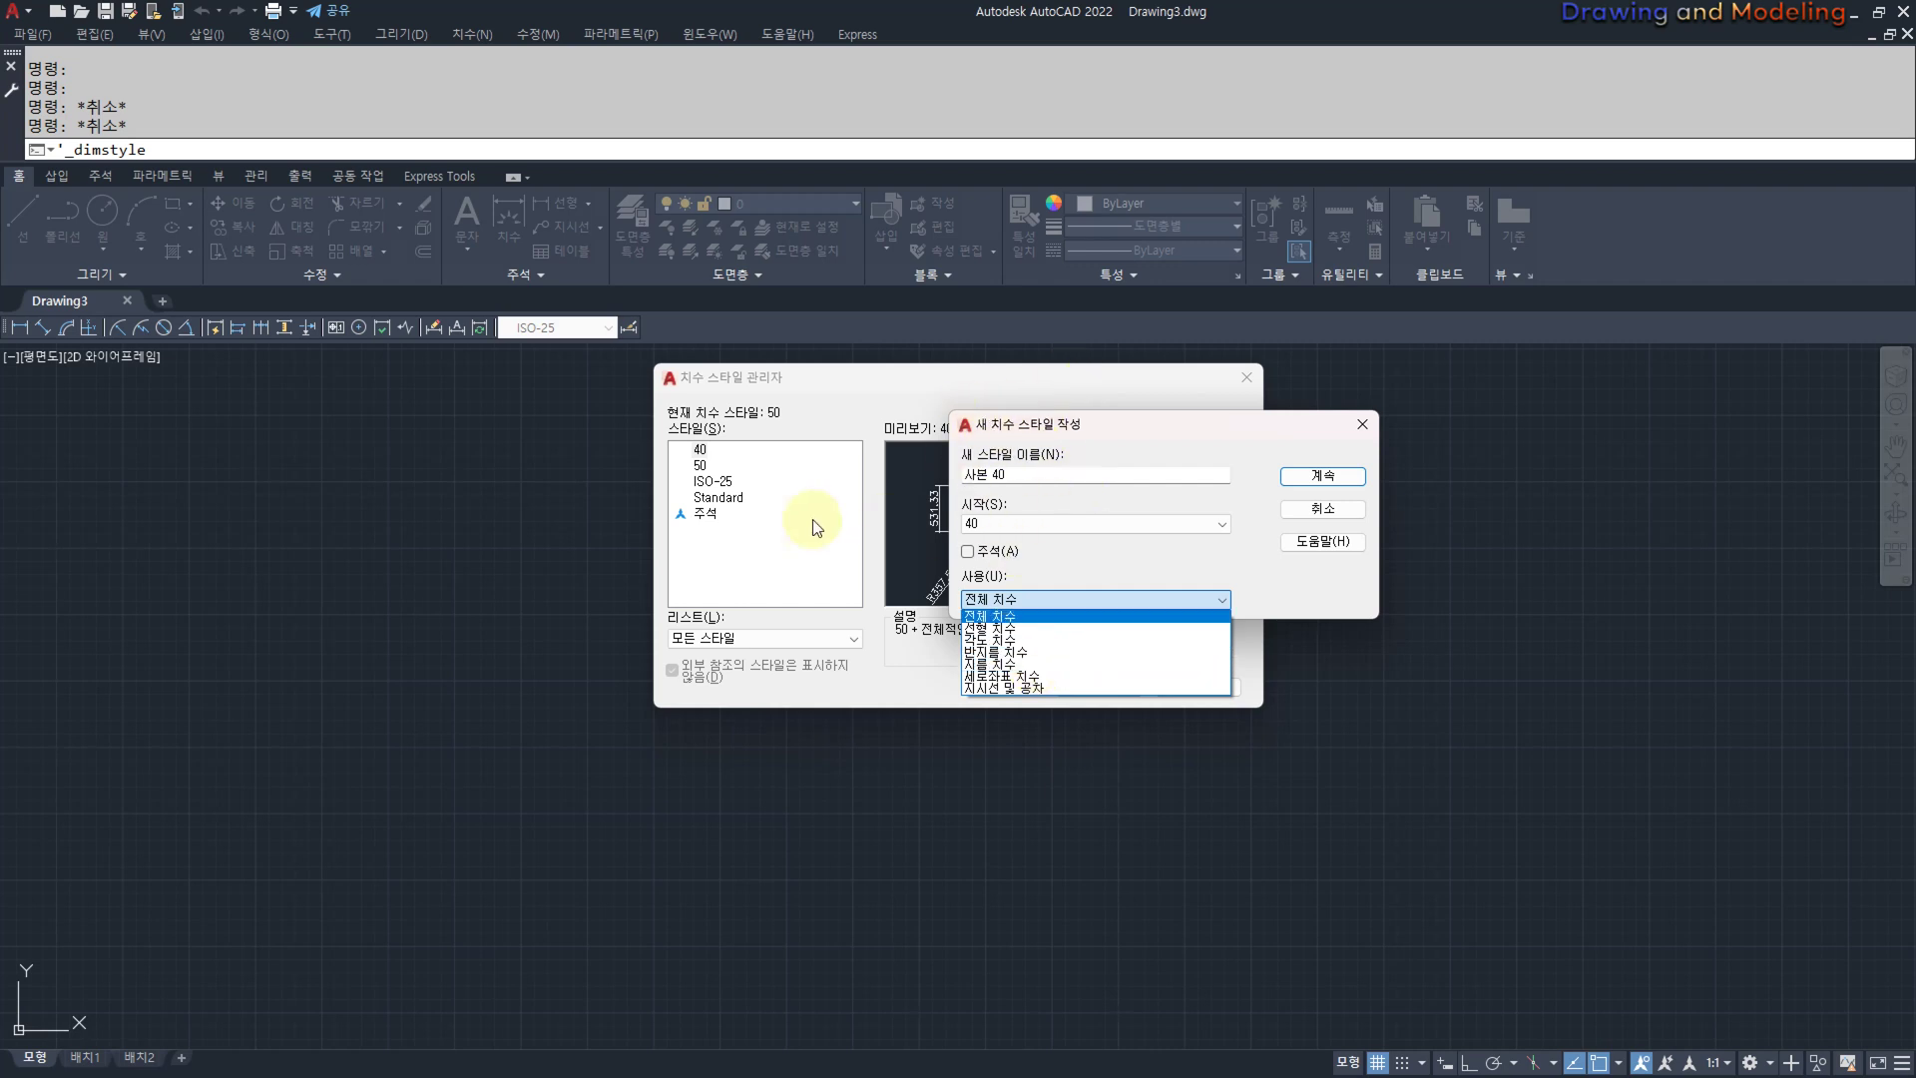
mouse_move(689, 456)
left_mouse_down()
mouse_move(727, 456)
mouse_move(675, 445)
mouse_move(710, 454)
left_mouse_up()
left_click_drag(967, 635, 1010, 635)
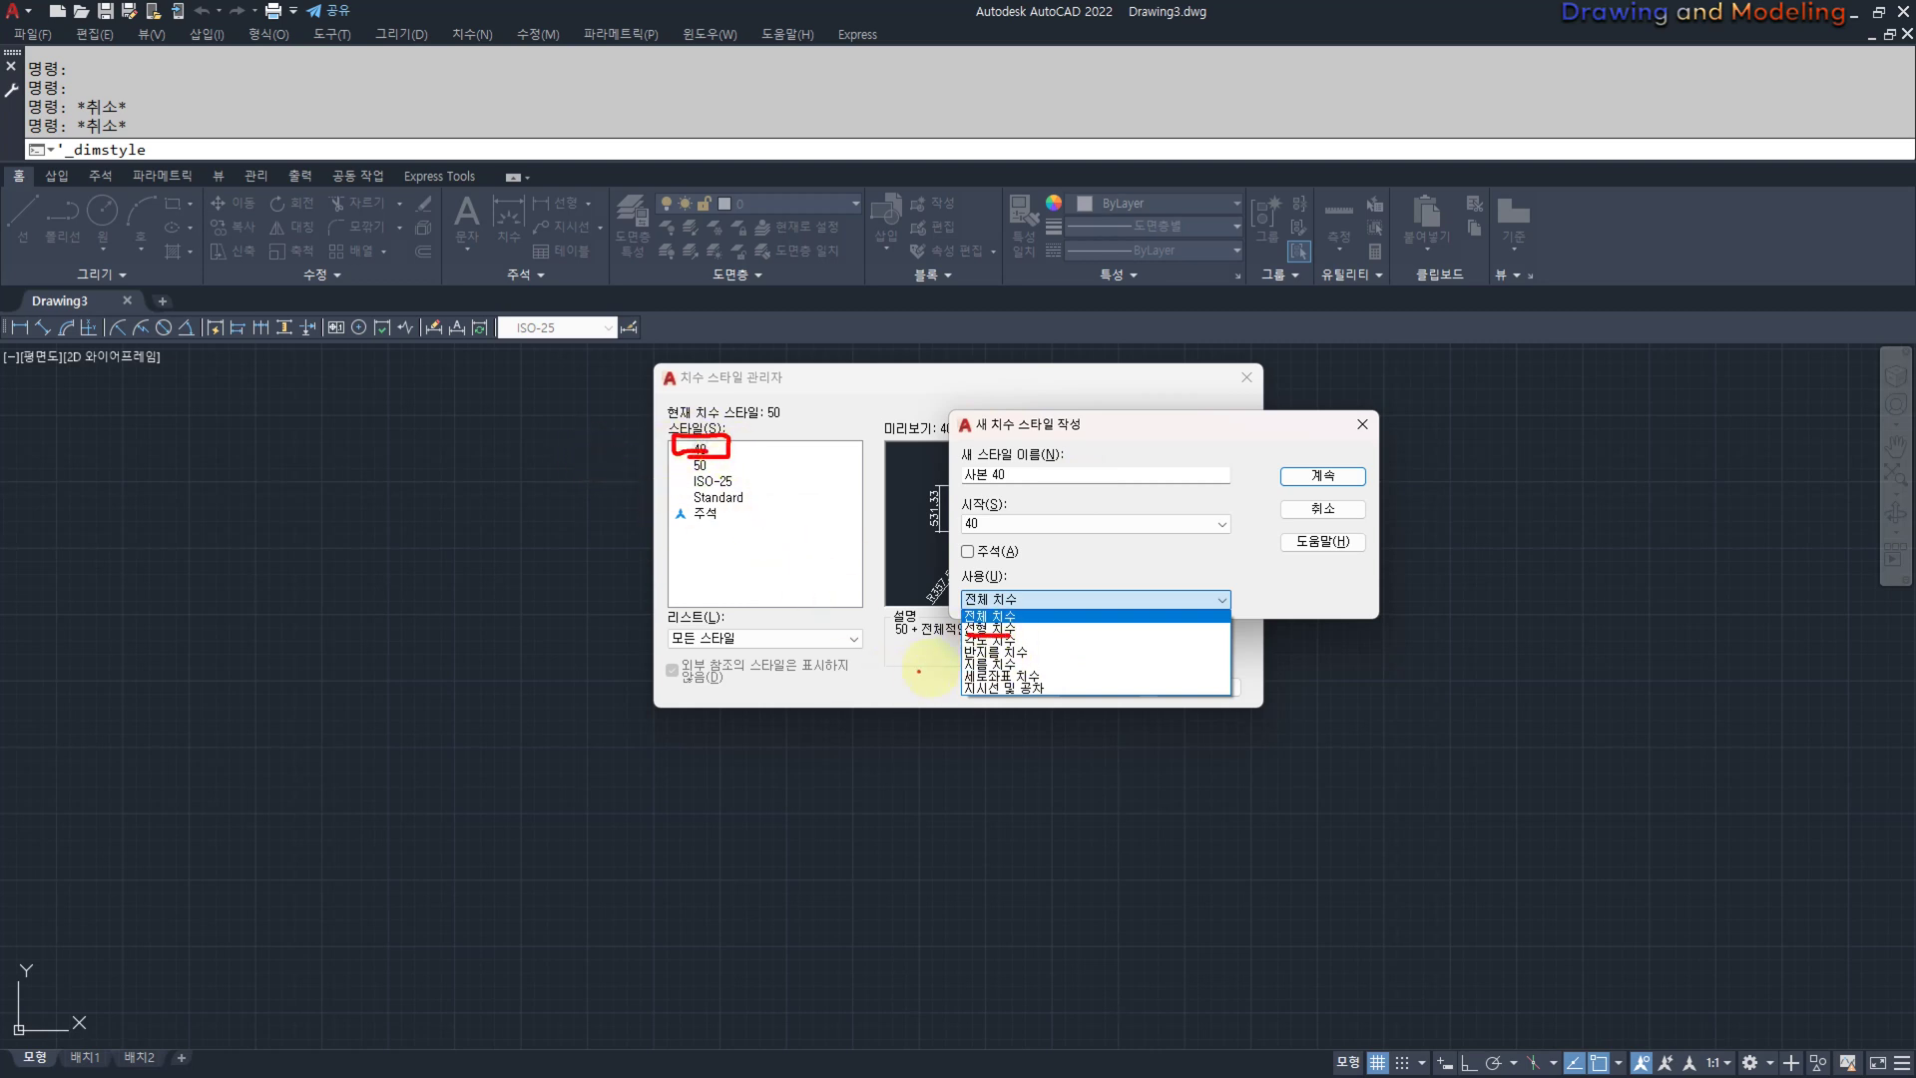
left_click(743, 429)
key("Escape")
left_click(1026, 601)
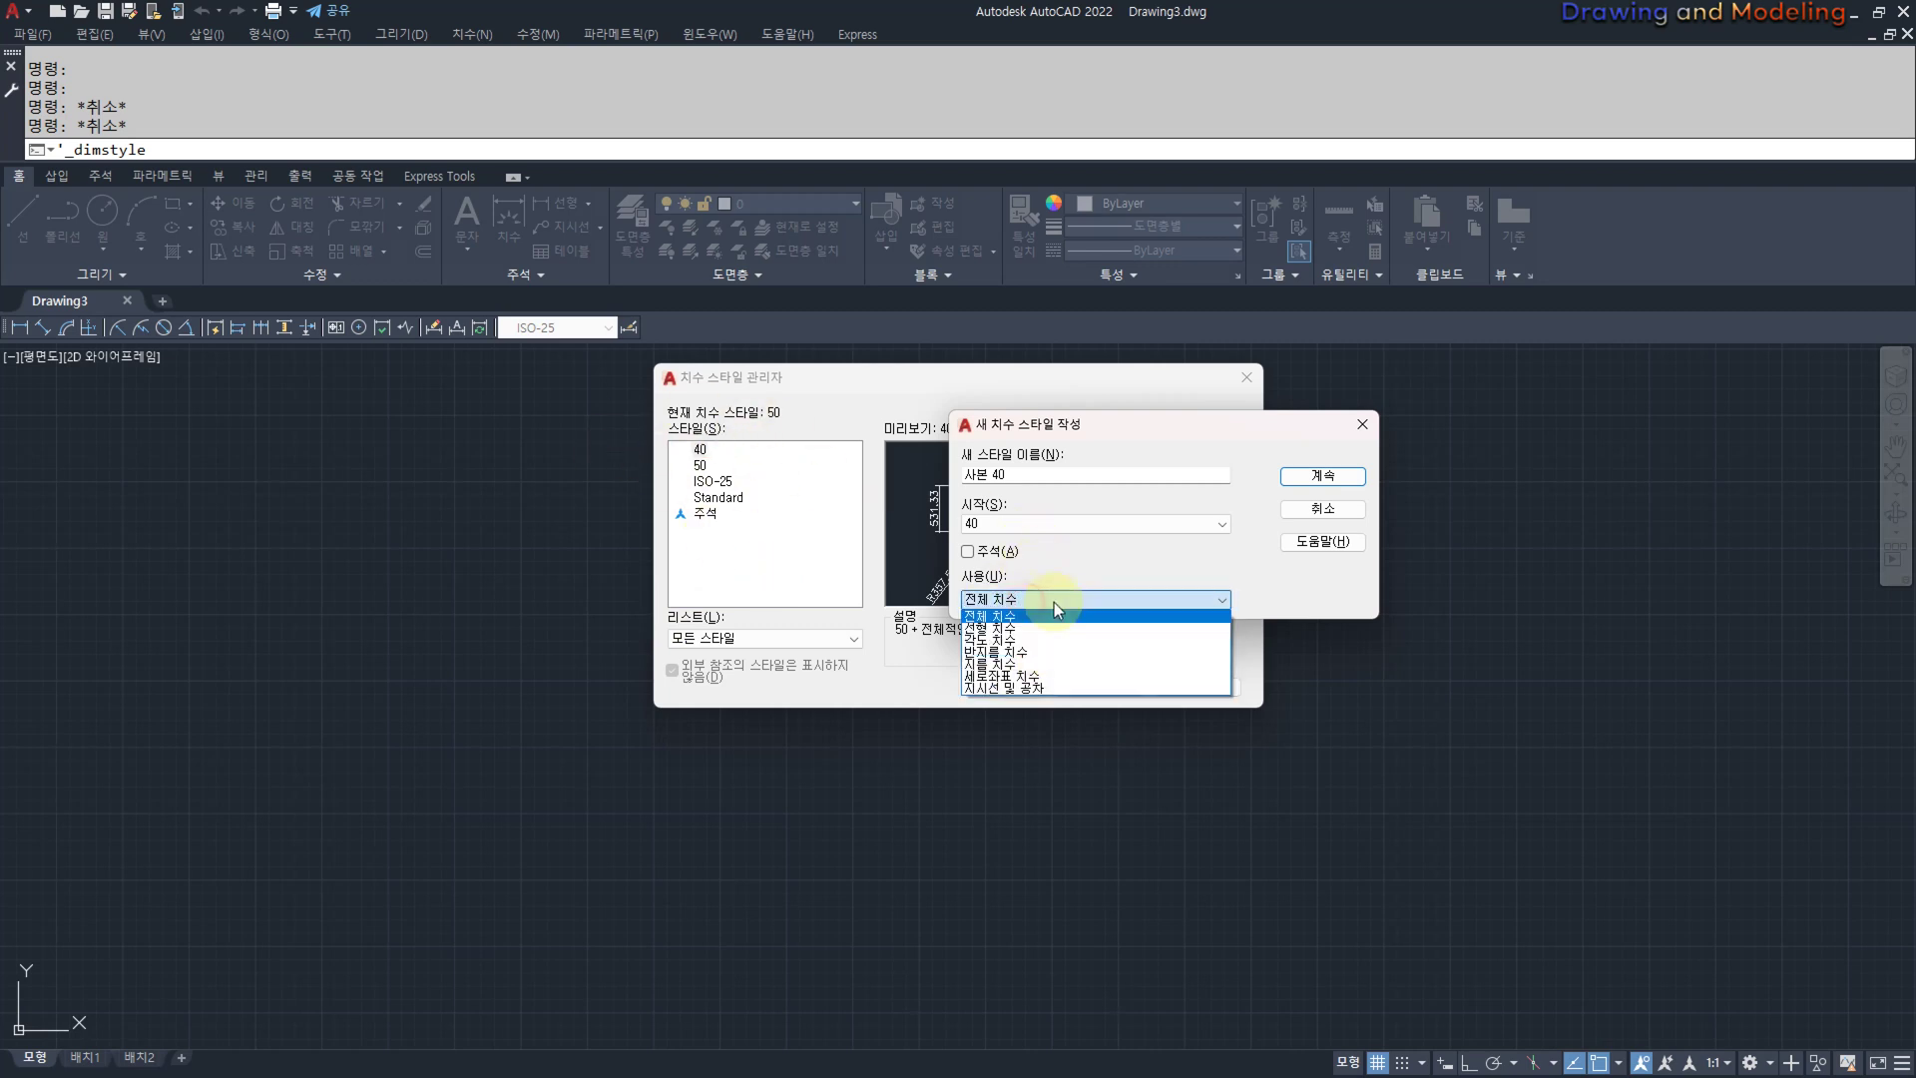
left_click(1007, 687)
left_click(1306, 477)
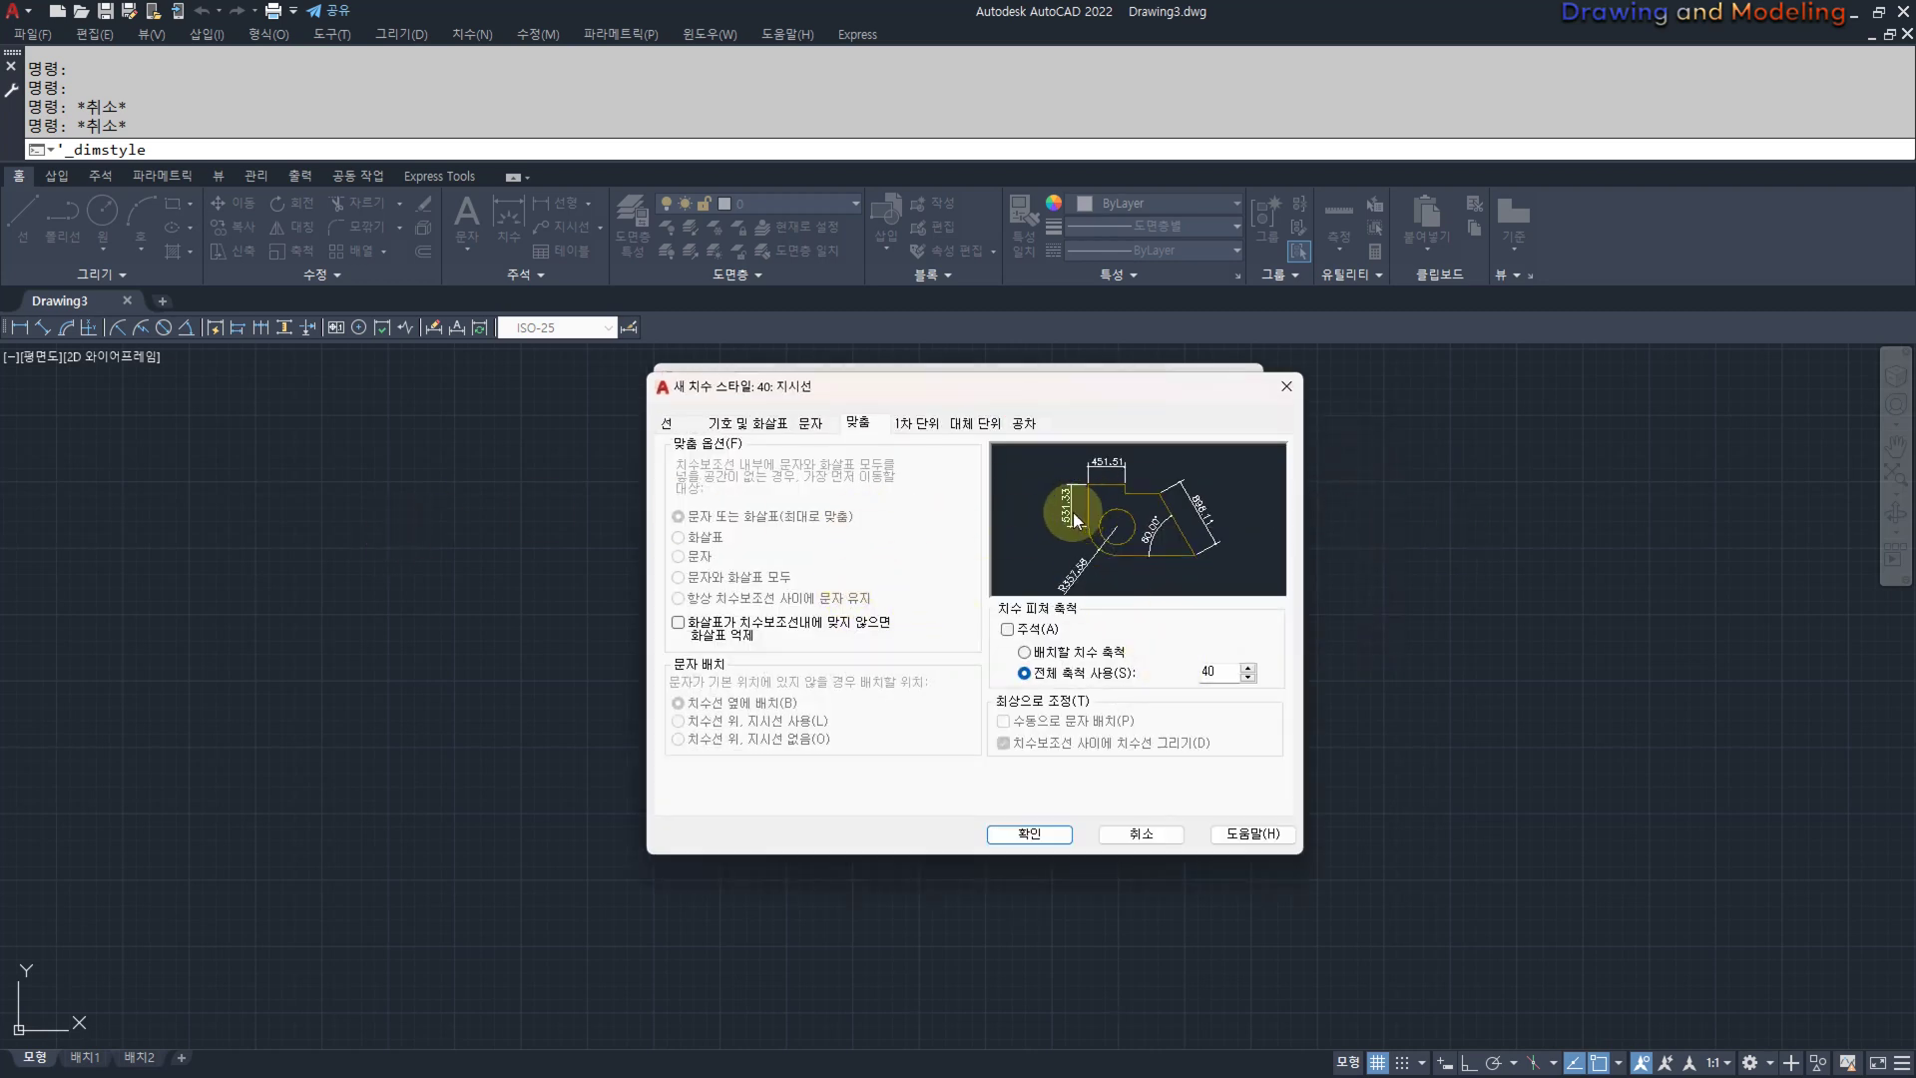
Set the text style (문자 스타일) of the leader substyle of style 40 to kr and save the substyle.
left_click(824, 427)
left_click(906, 473)
left_click(824, 504)
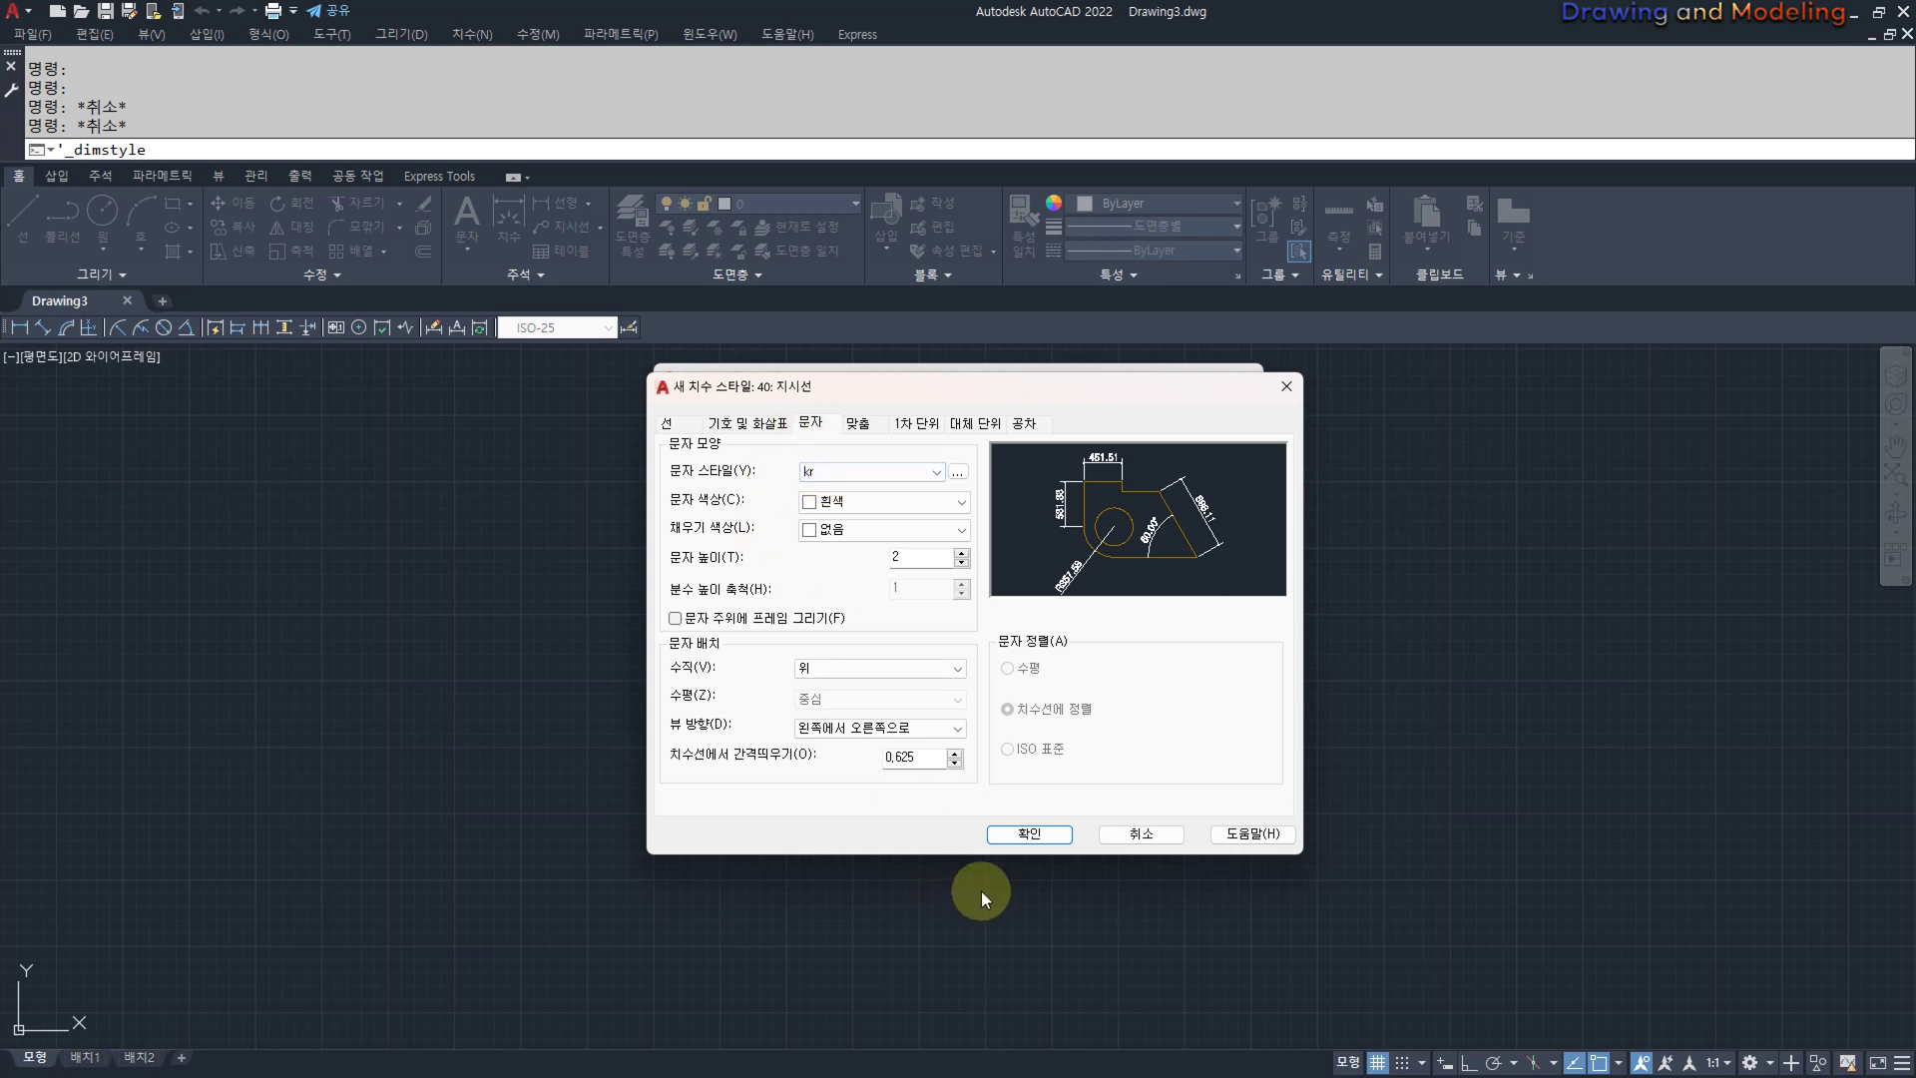
left_click(1015, 836)
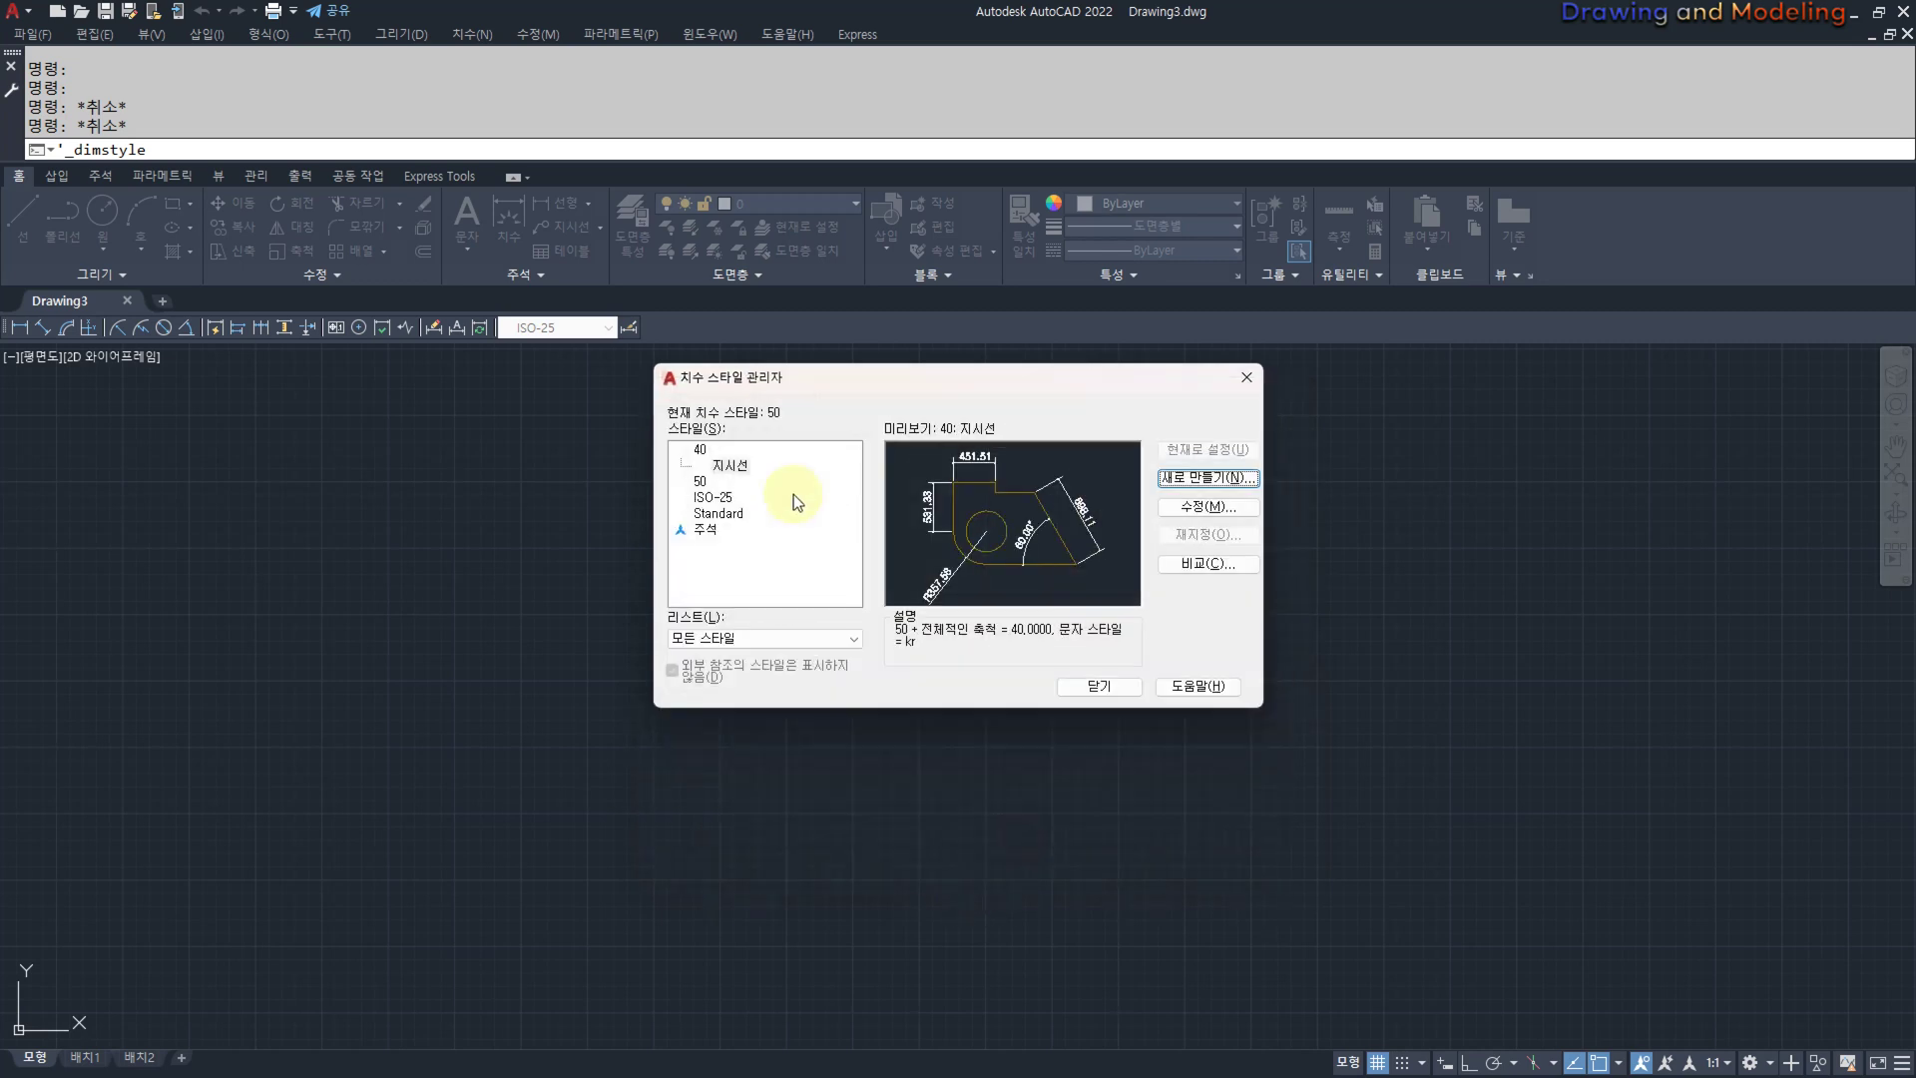
Create a leader and tolerance substyle (지시선 및 공차) of dimension style 50 with text style kr.
left_click(699, 481)
left_click(1182, 478)
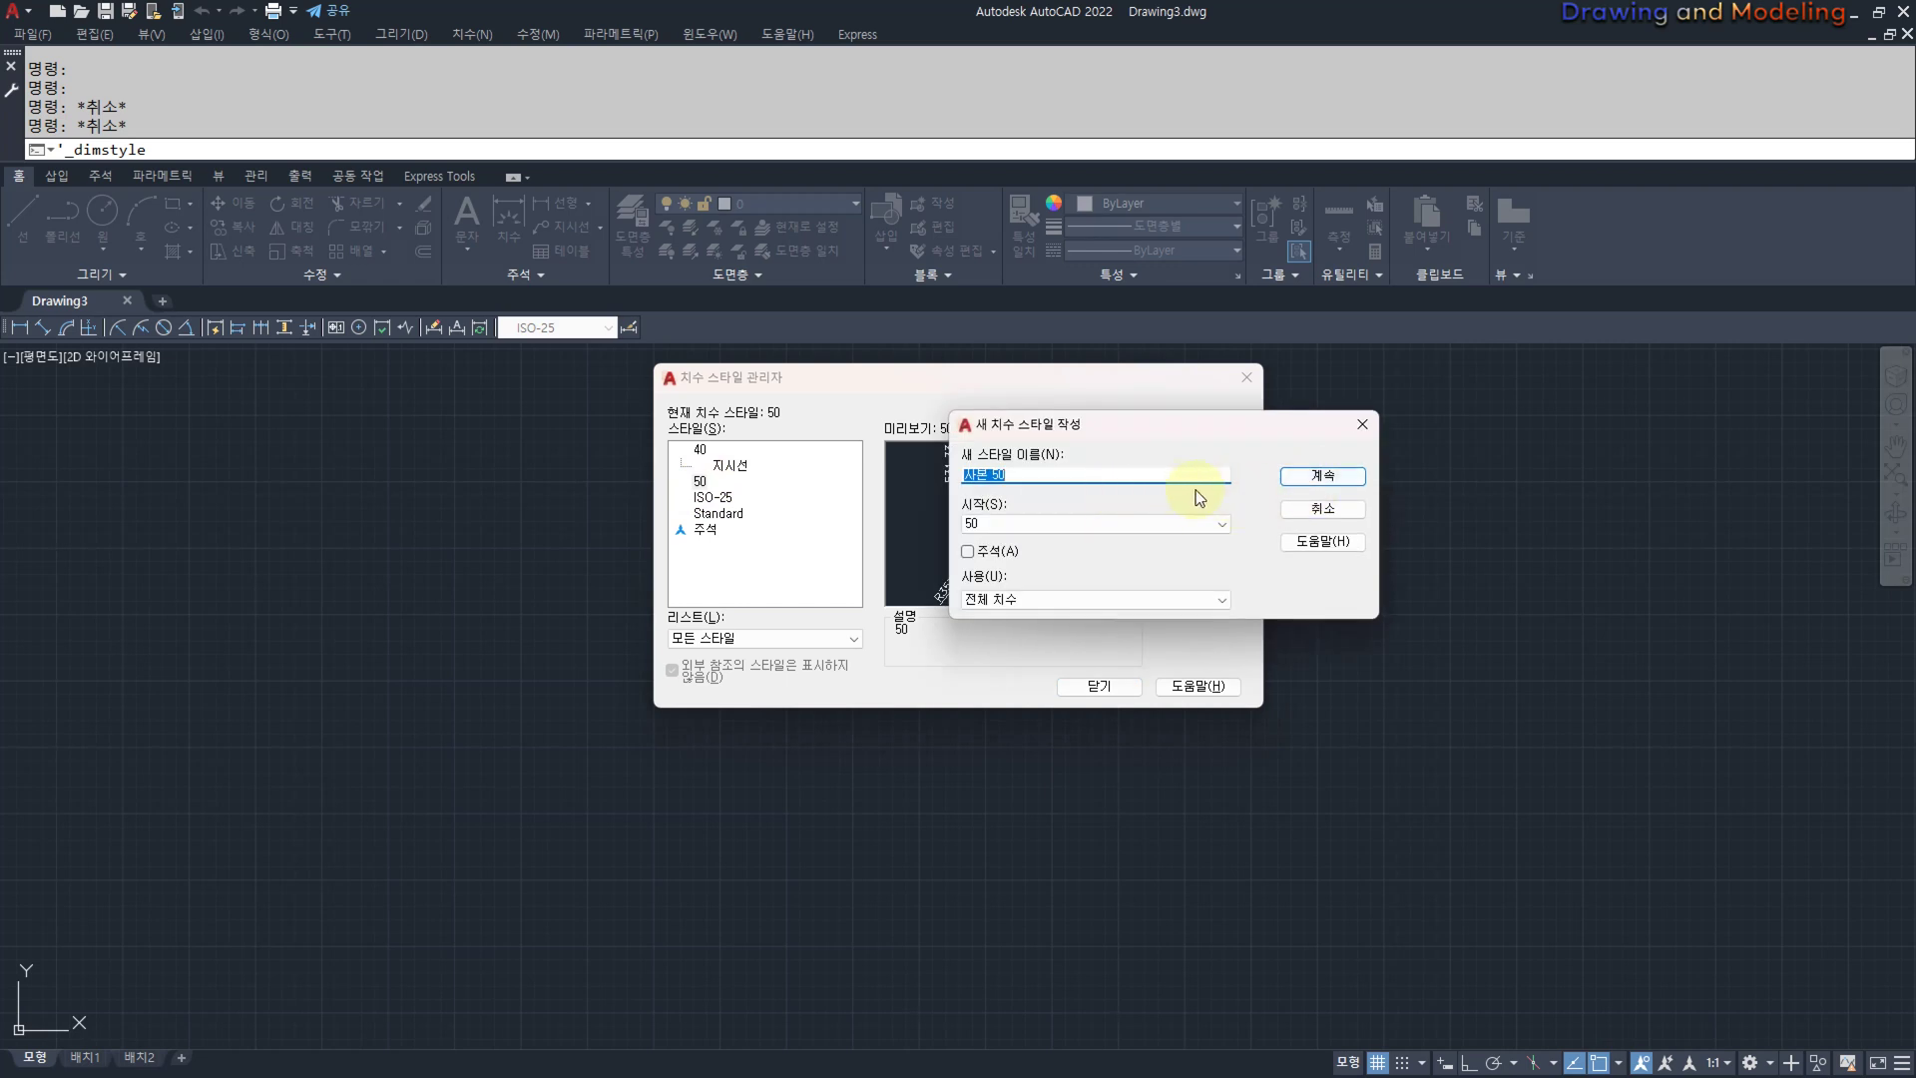
left_click(1053, 604)
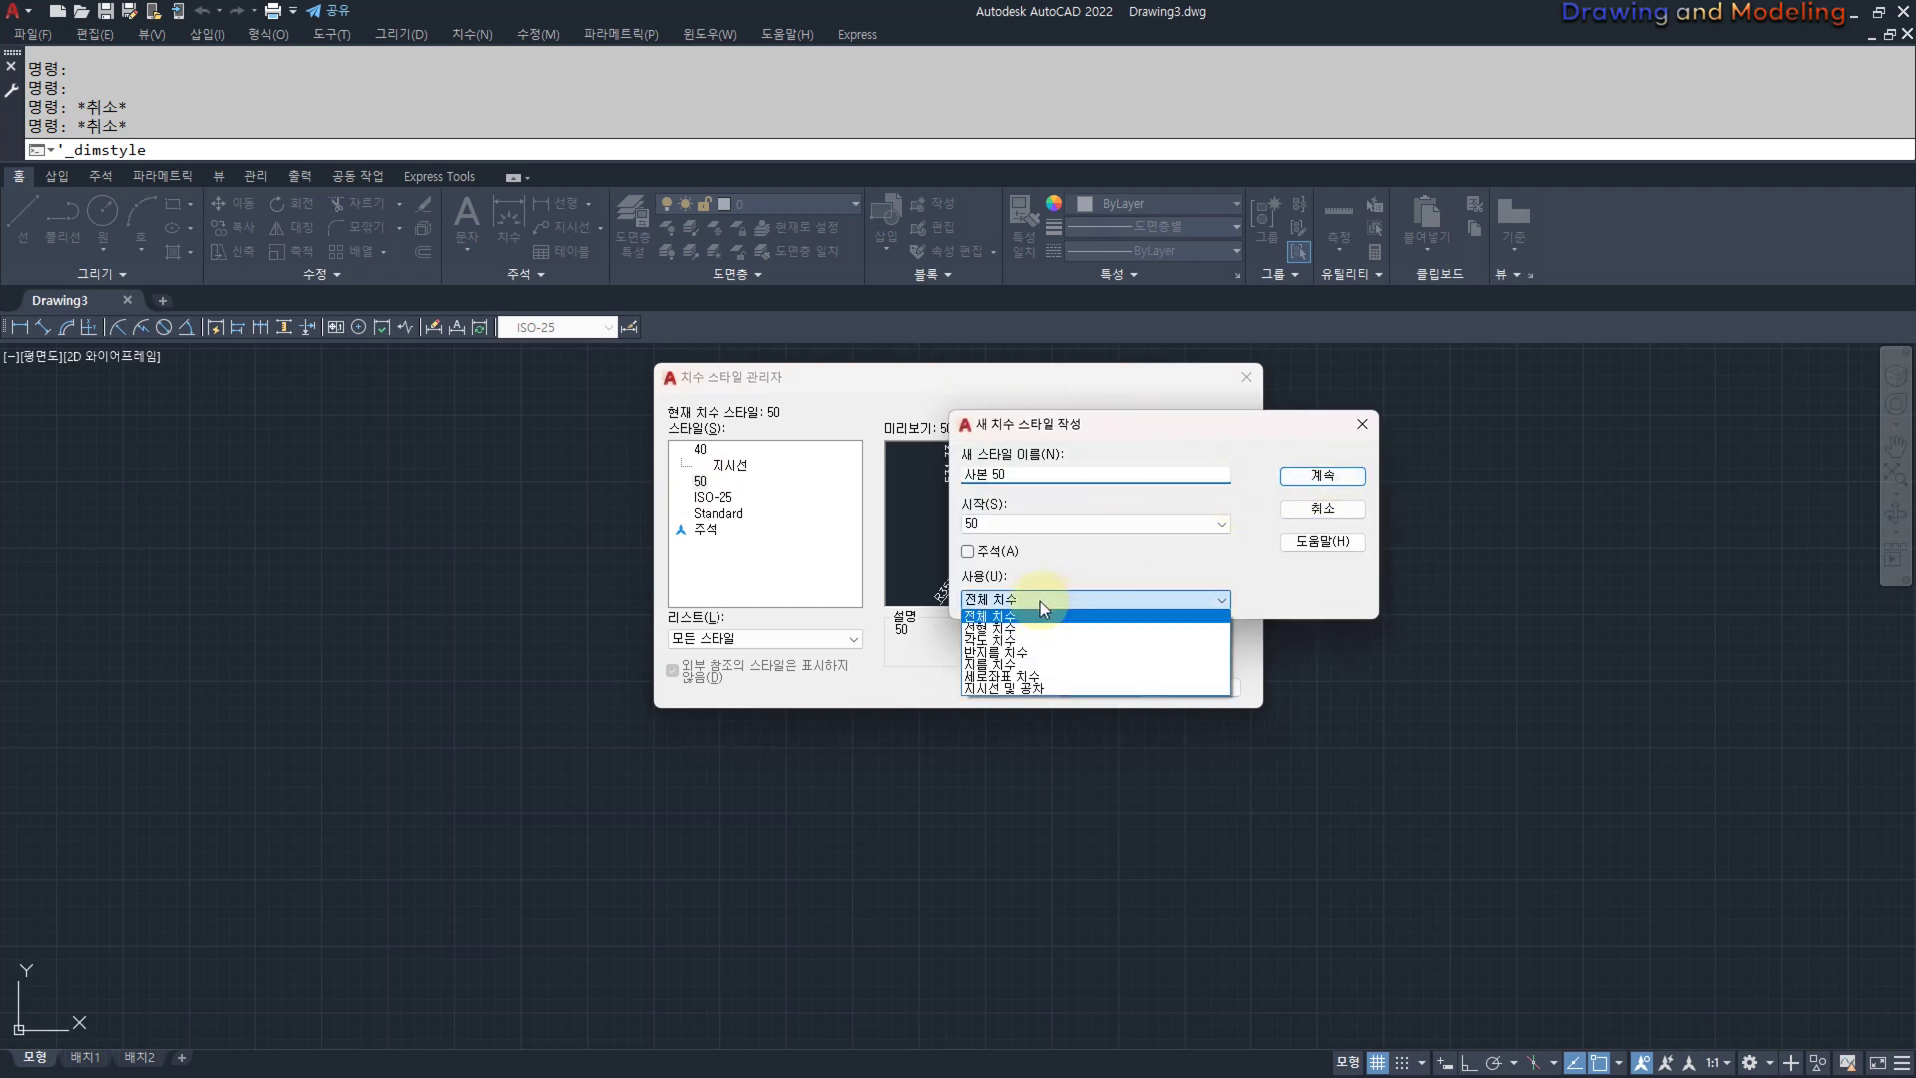
left_click(1032, 688)
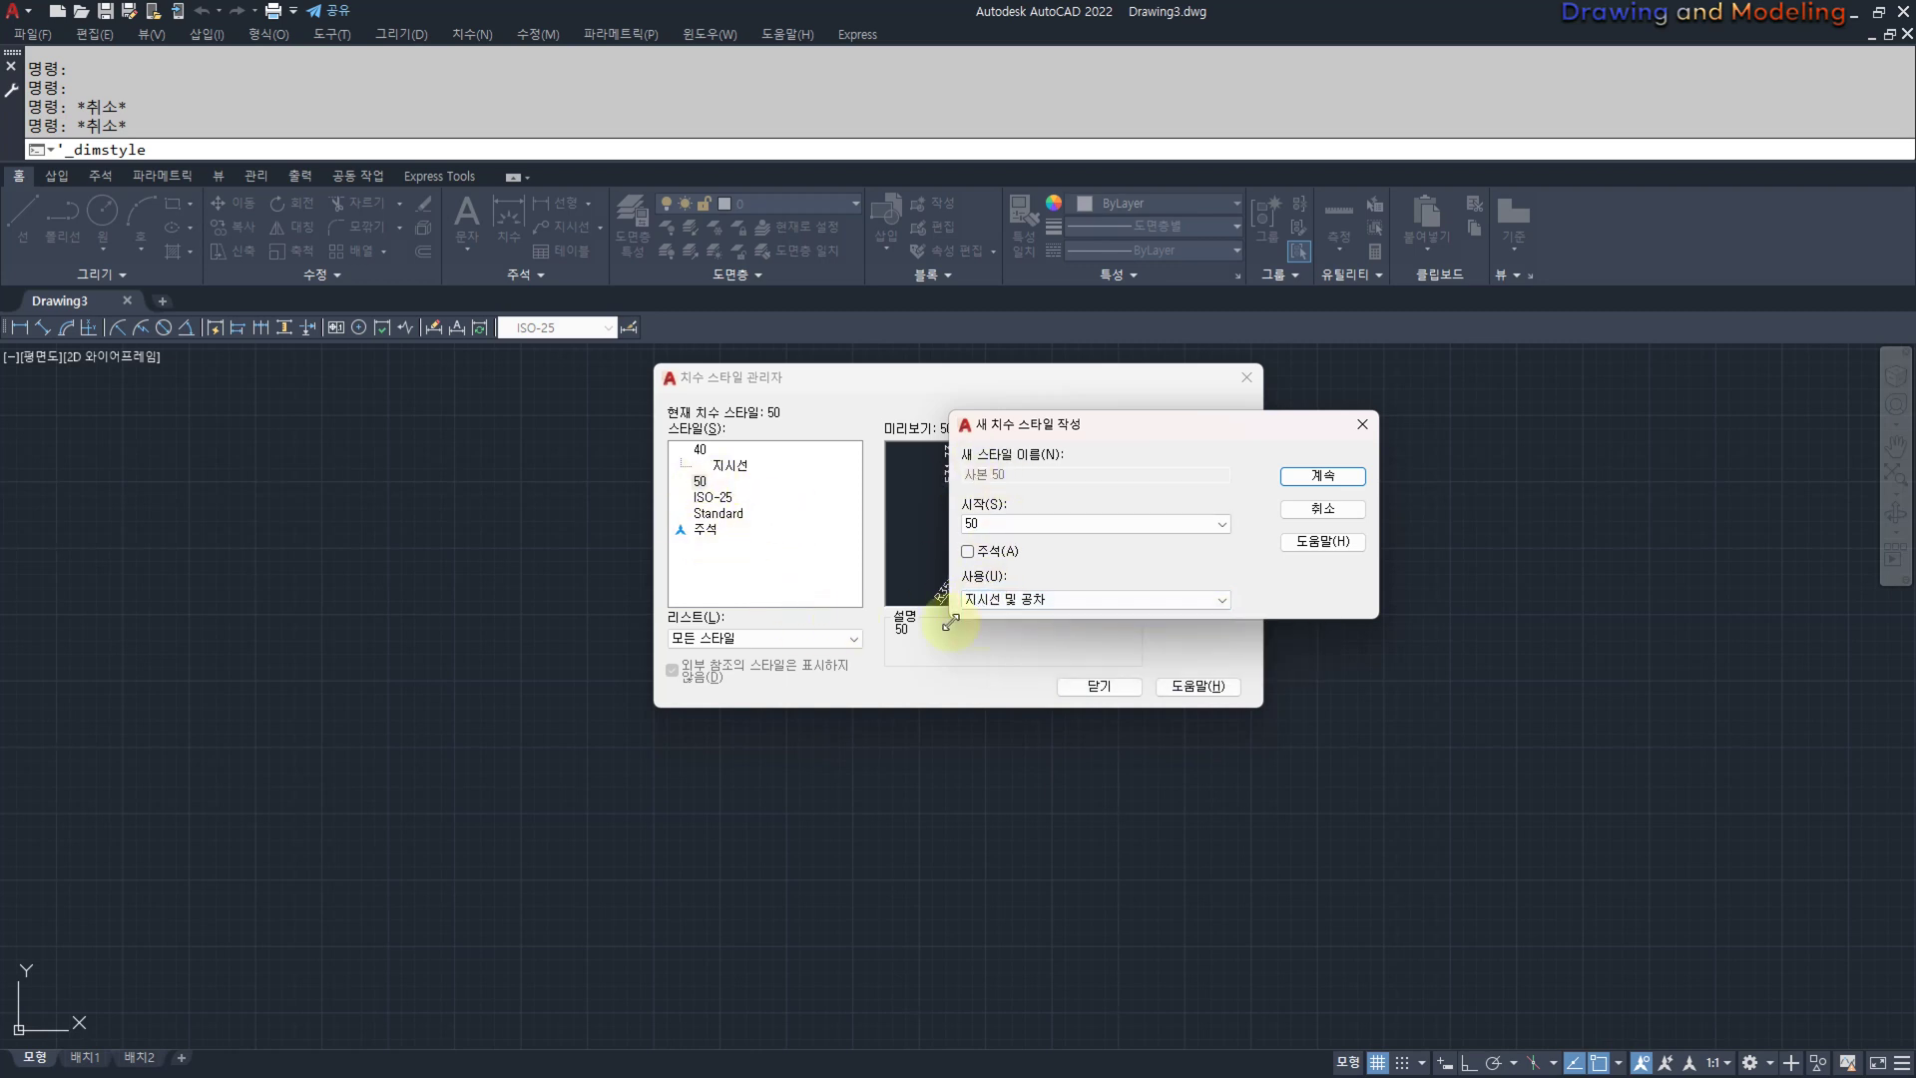
left_click(1309, 485)
left_click(866, 475)
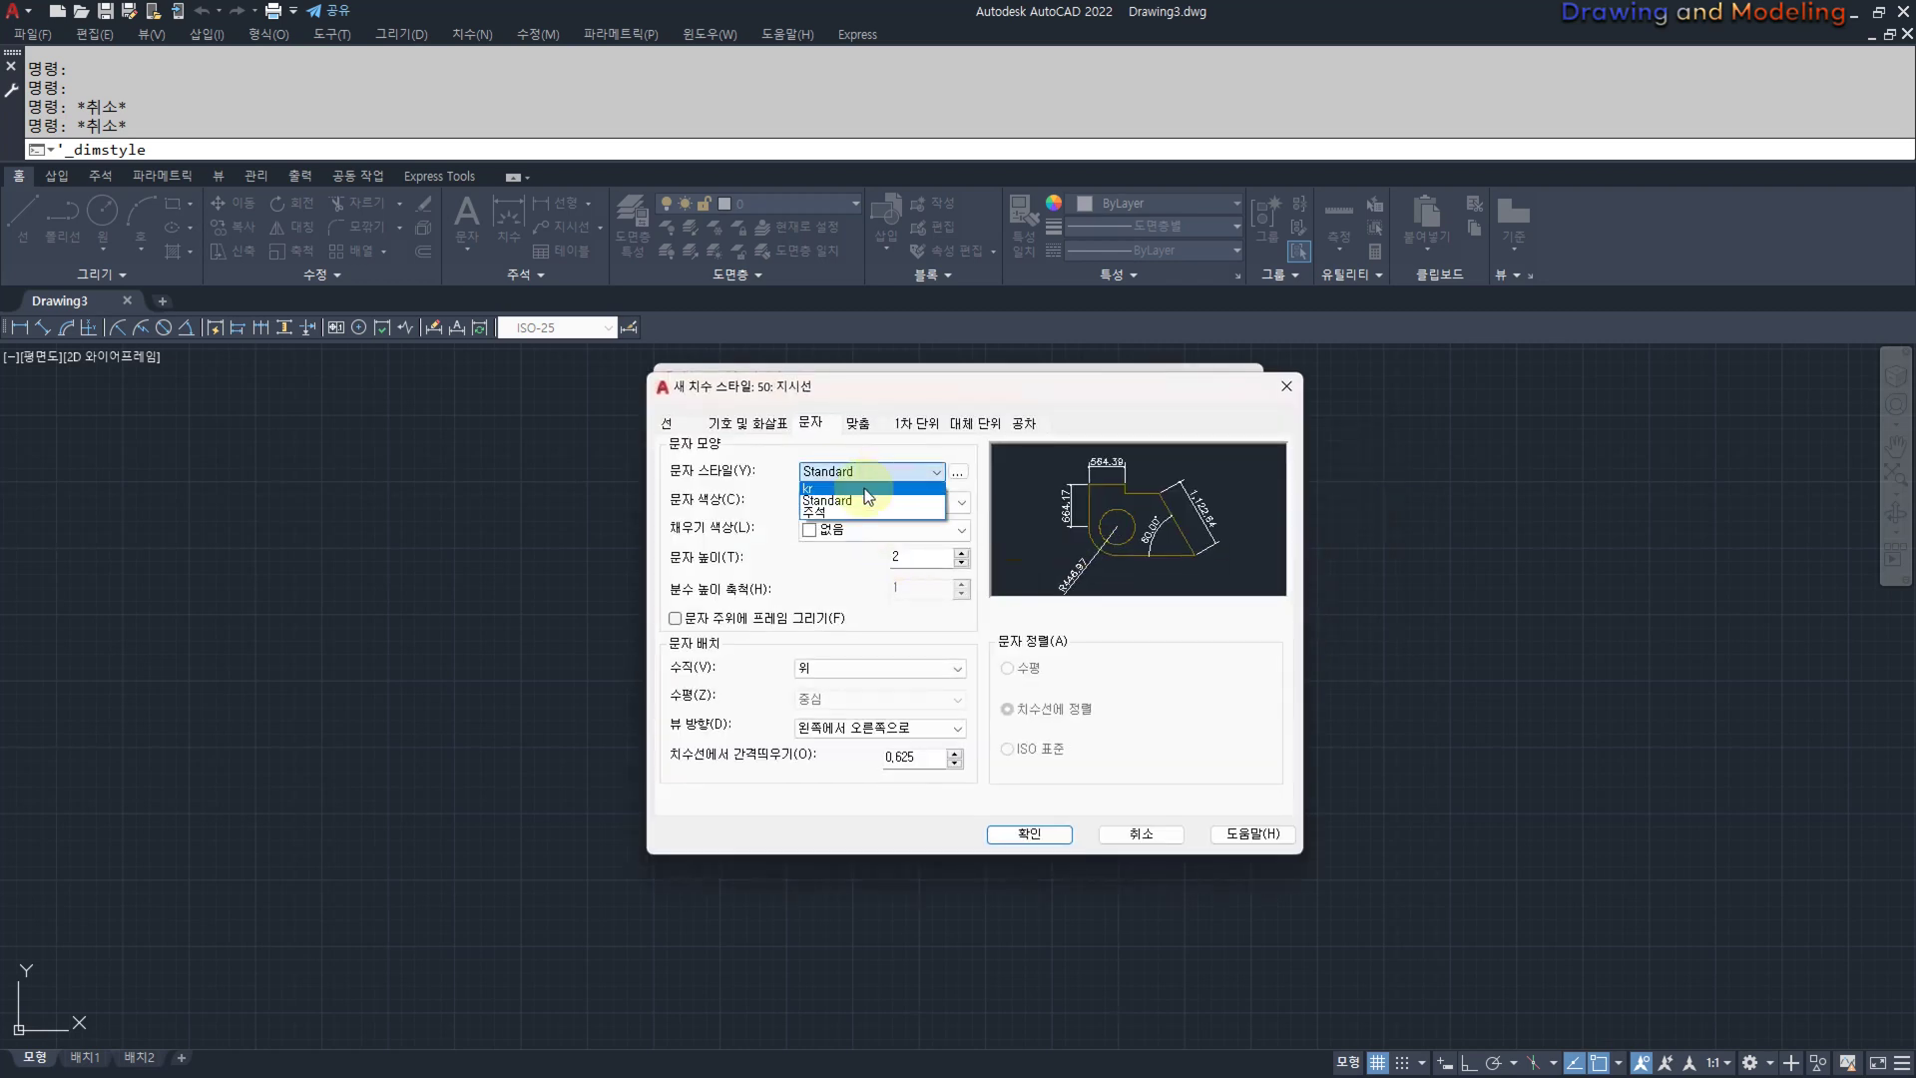
left_click(864, 488)
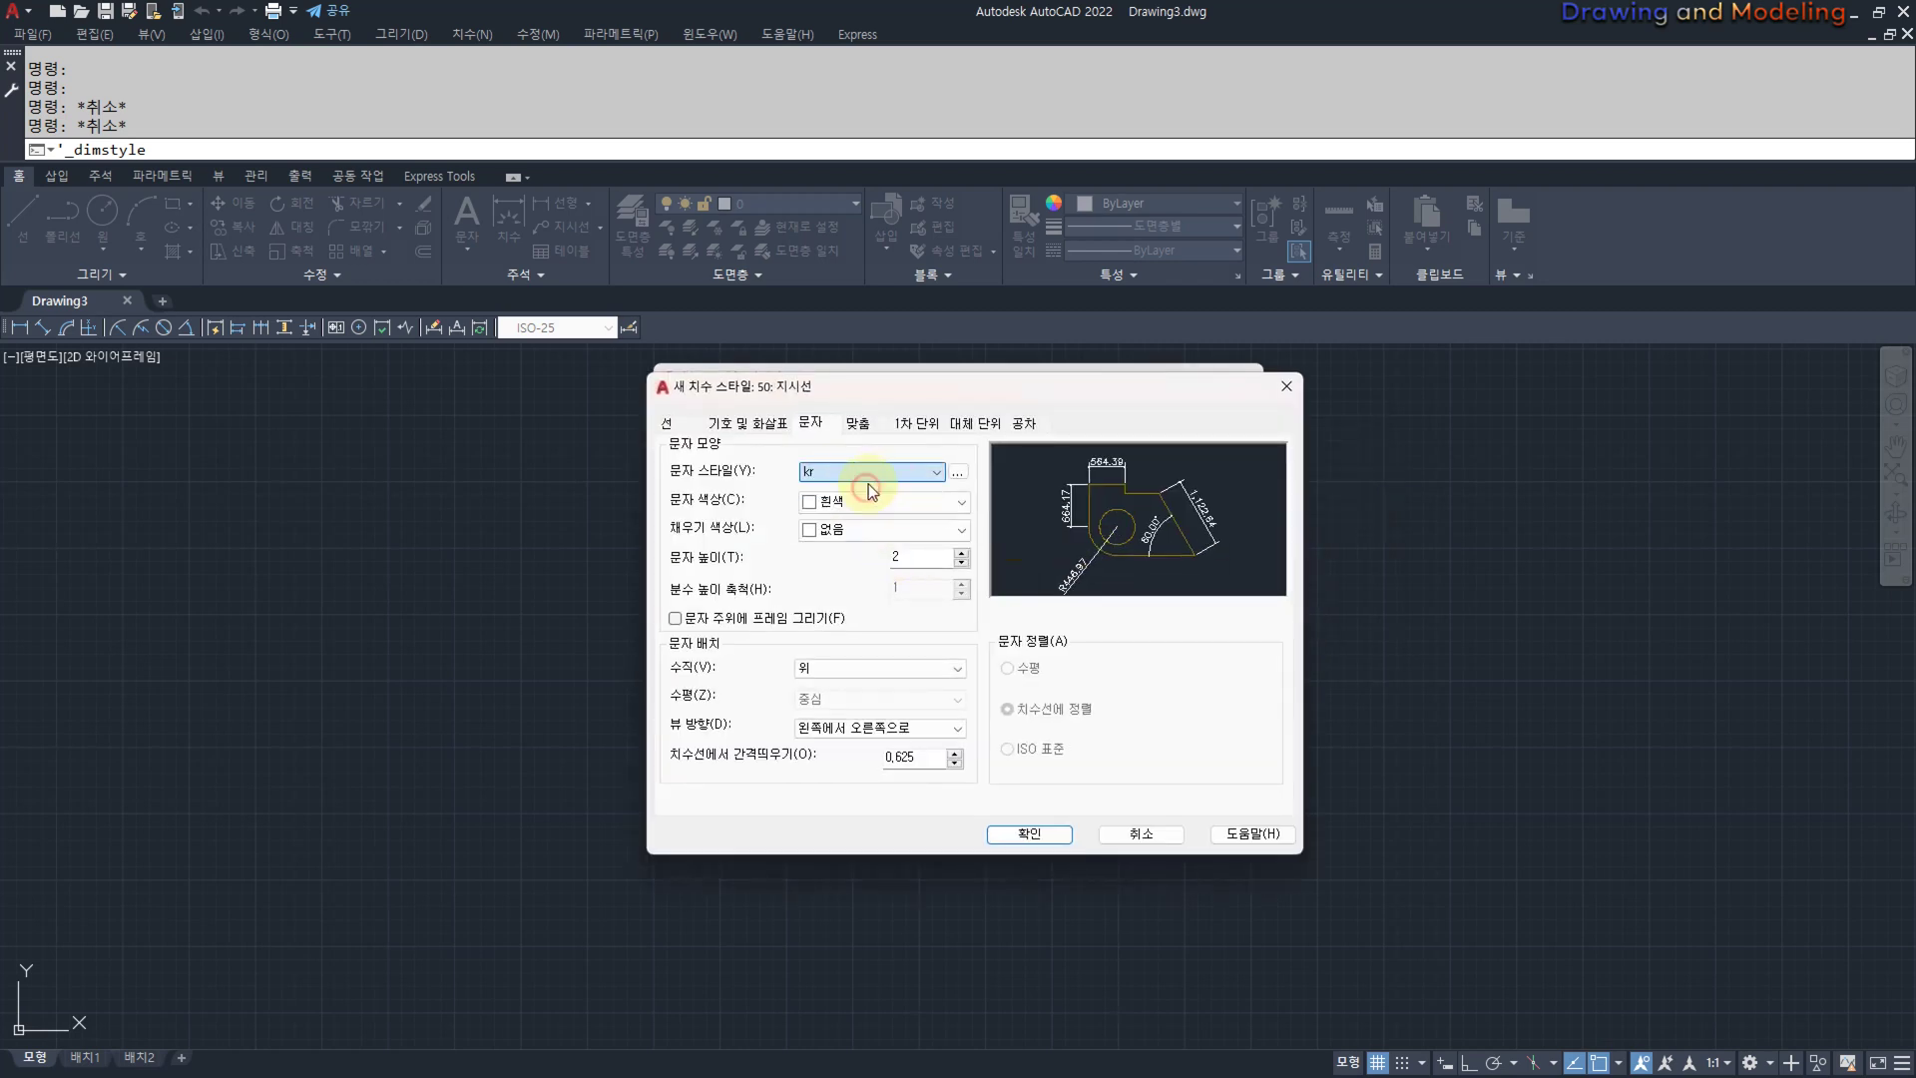
left_click(1029, 834)
Compare the previews and descriptions of dimension styles 40 and 50.
left_click(700, 484)
left_click(700, 450)
left_click(702, 484)
left_click(701, 451)
left_click(701, 483)
left_click(701, 451)
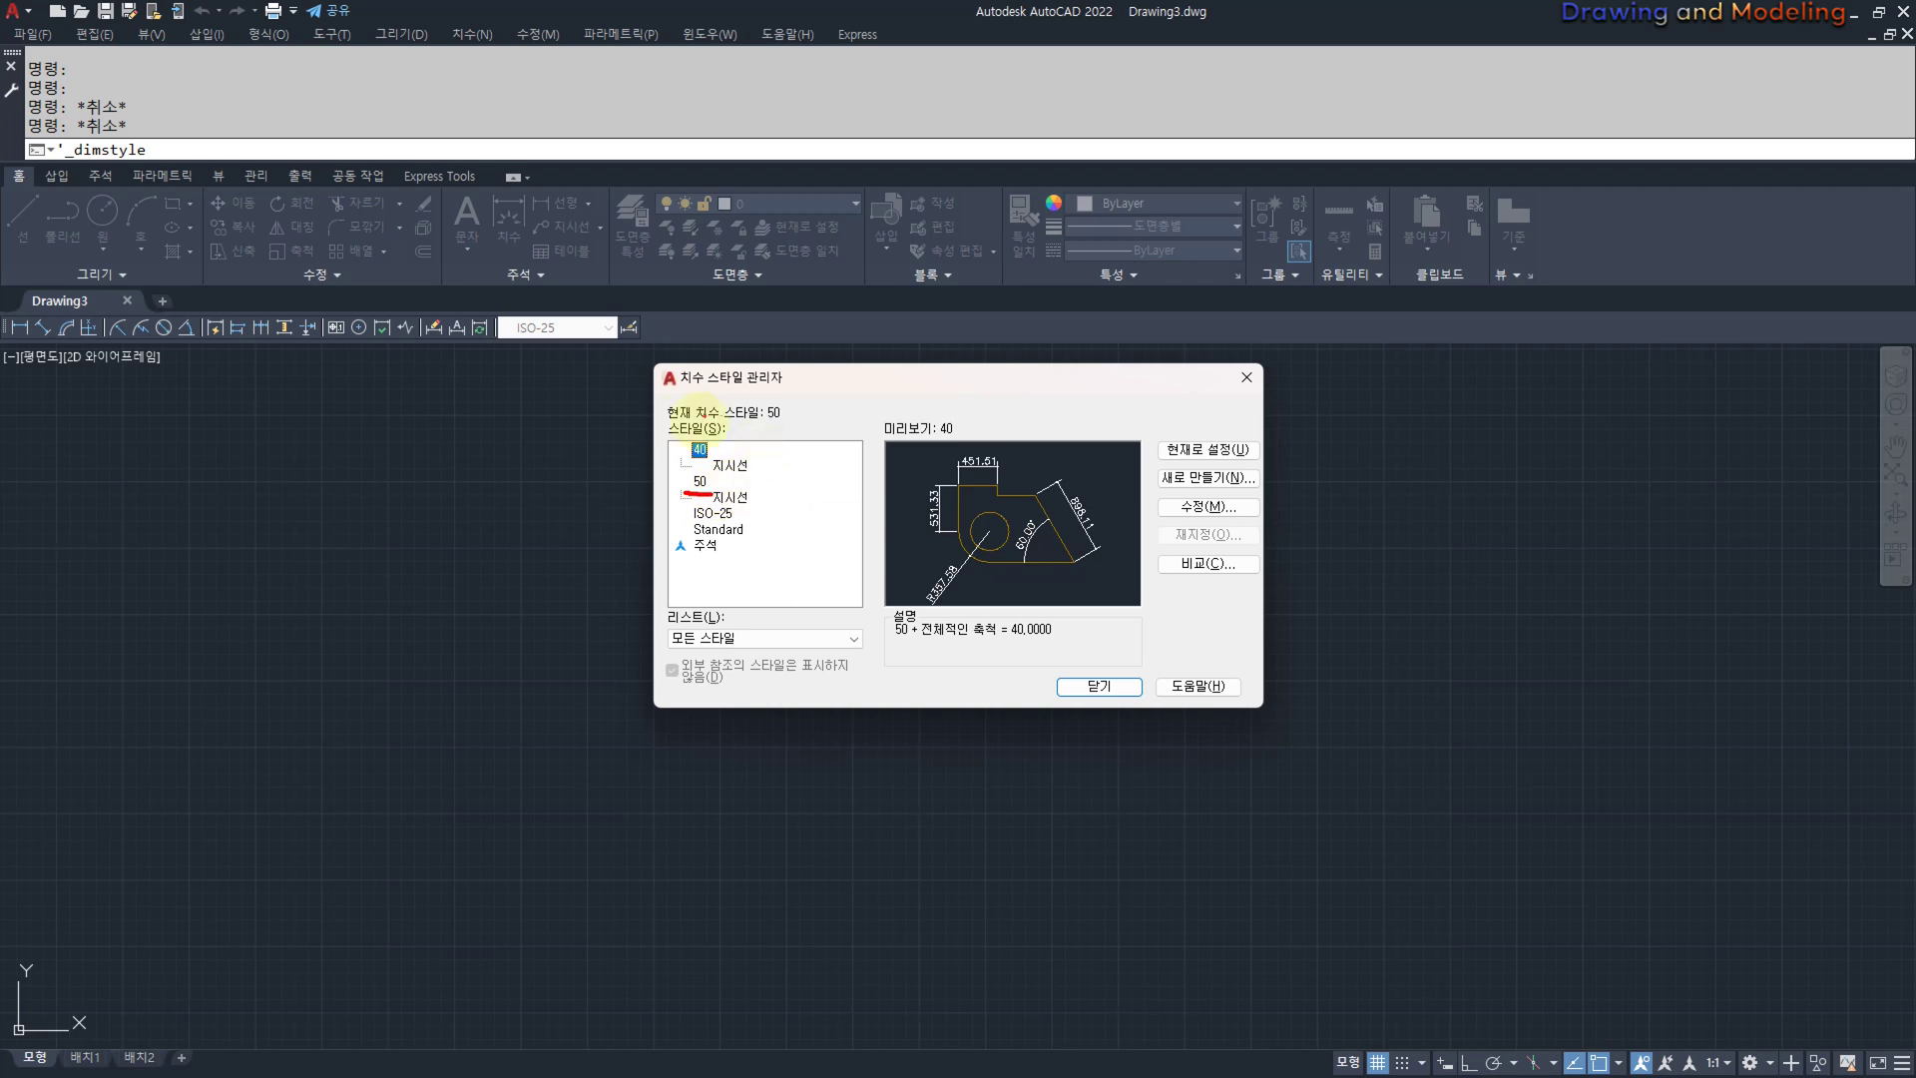
mouse_move(665, 424)
left_mouse_down()
mouse_move(708, 423)
mouse_move(659, 407)
mouse_move(764, 409)
mouse_move(813, 381)
left_mouse_up()
left_click(883, 479)
Make dimension style 40 current and close the dimension style manager.
left_click(700, 449)
left_click(1208, 450)
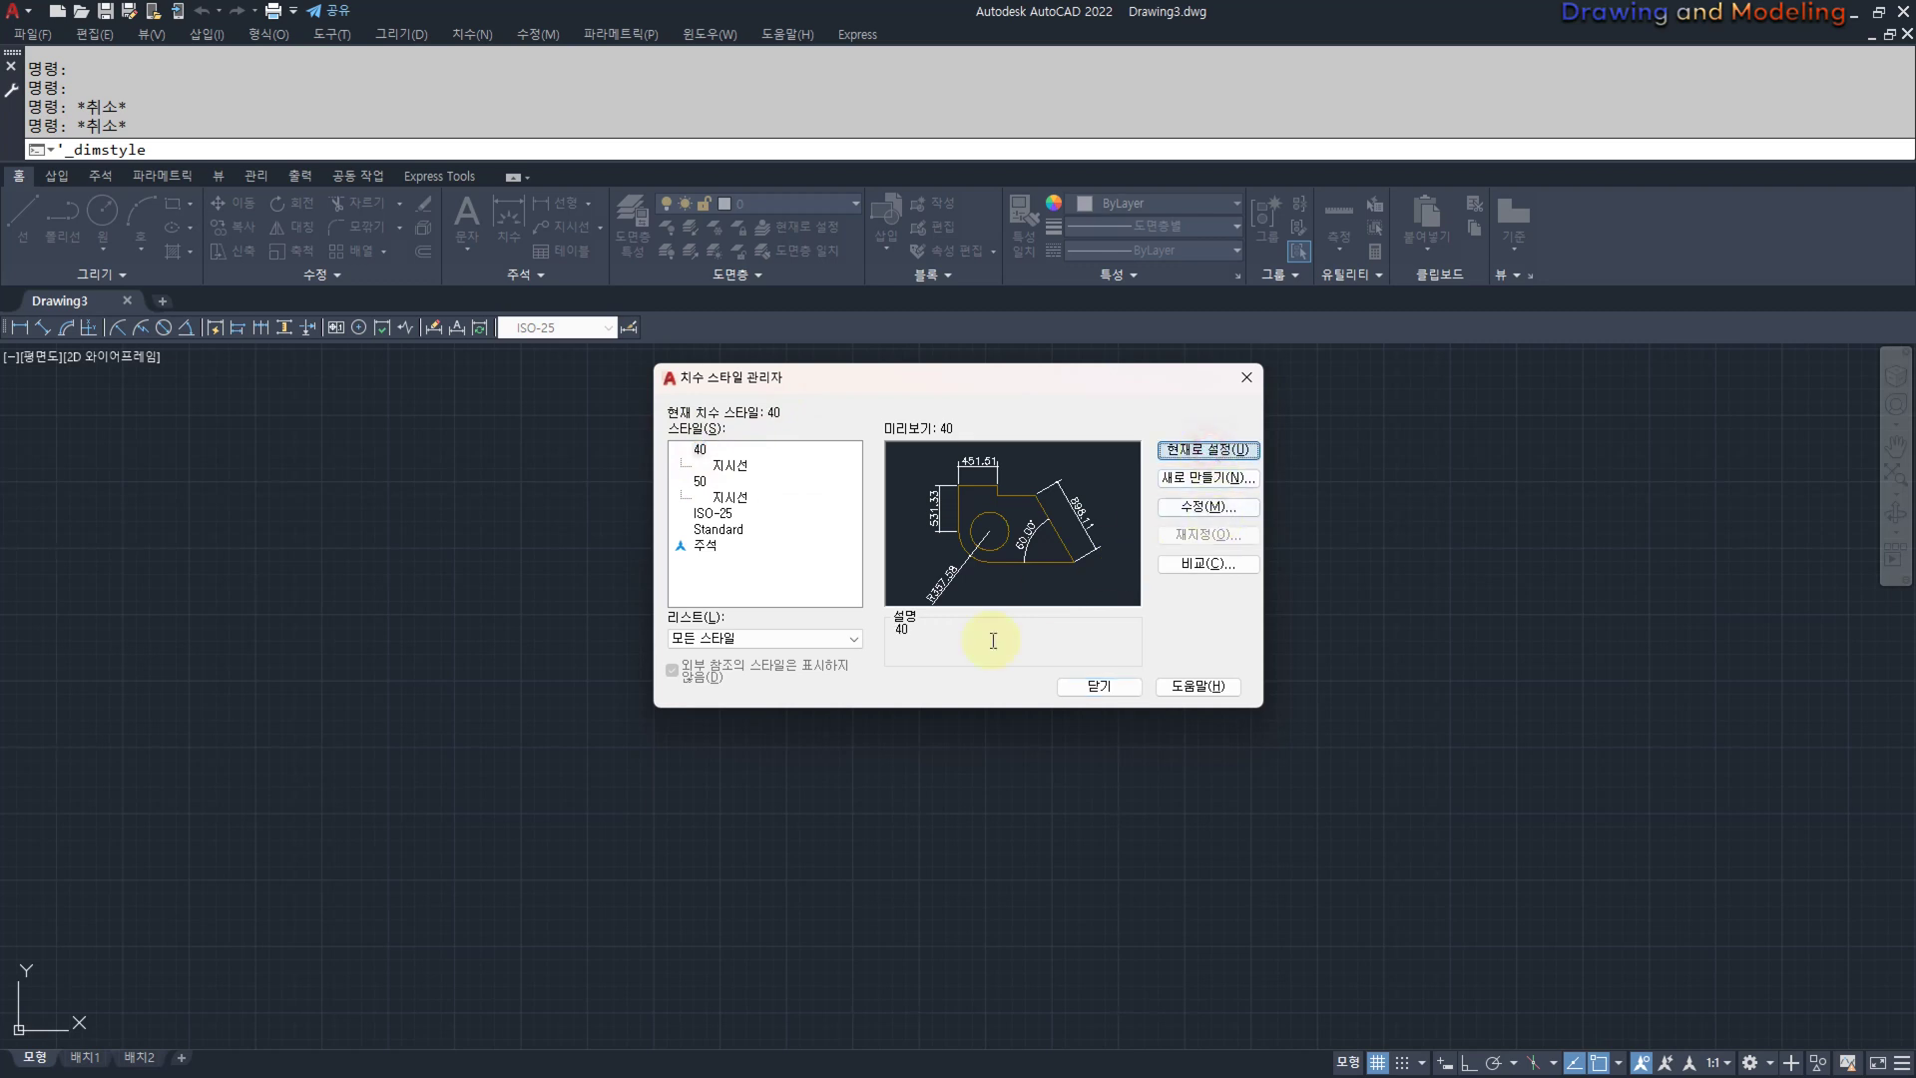
left_click(701, 481)
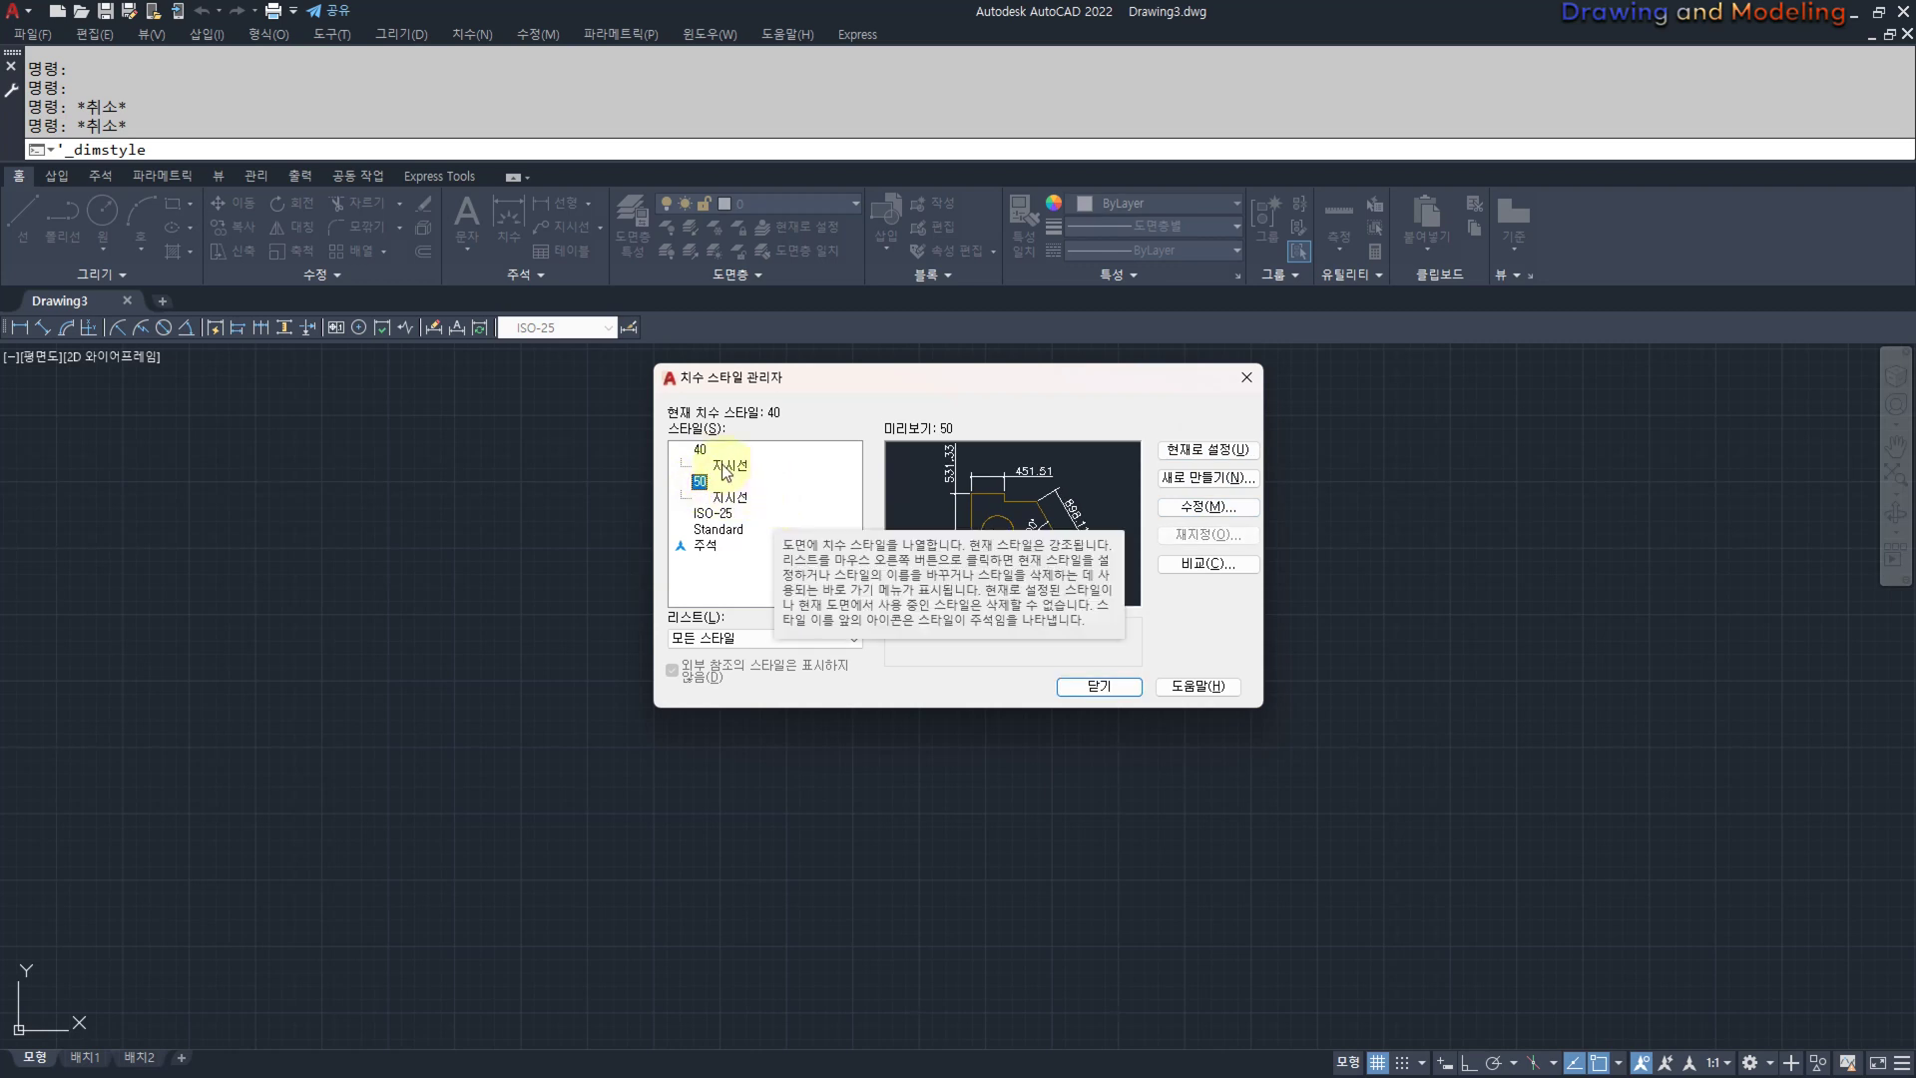
left_click(699, 449)
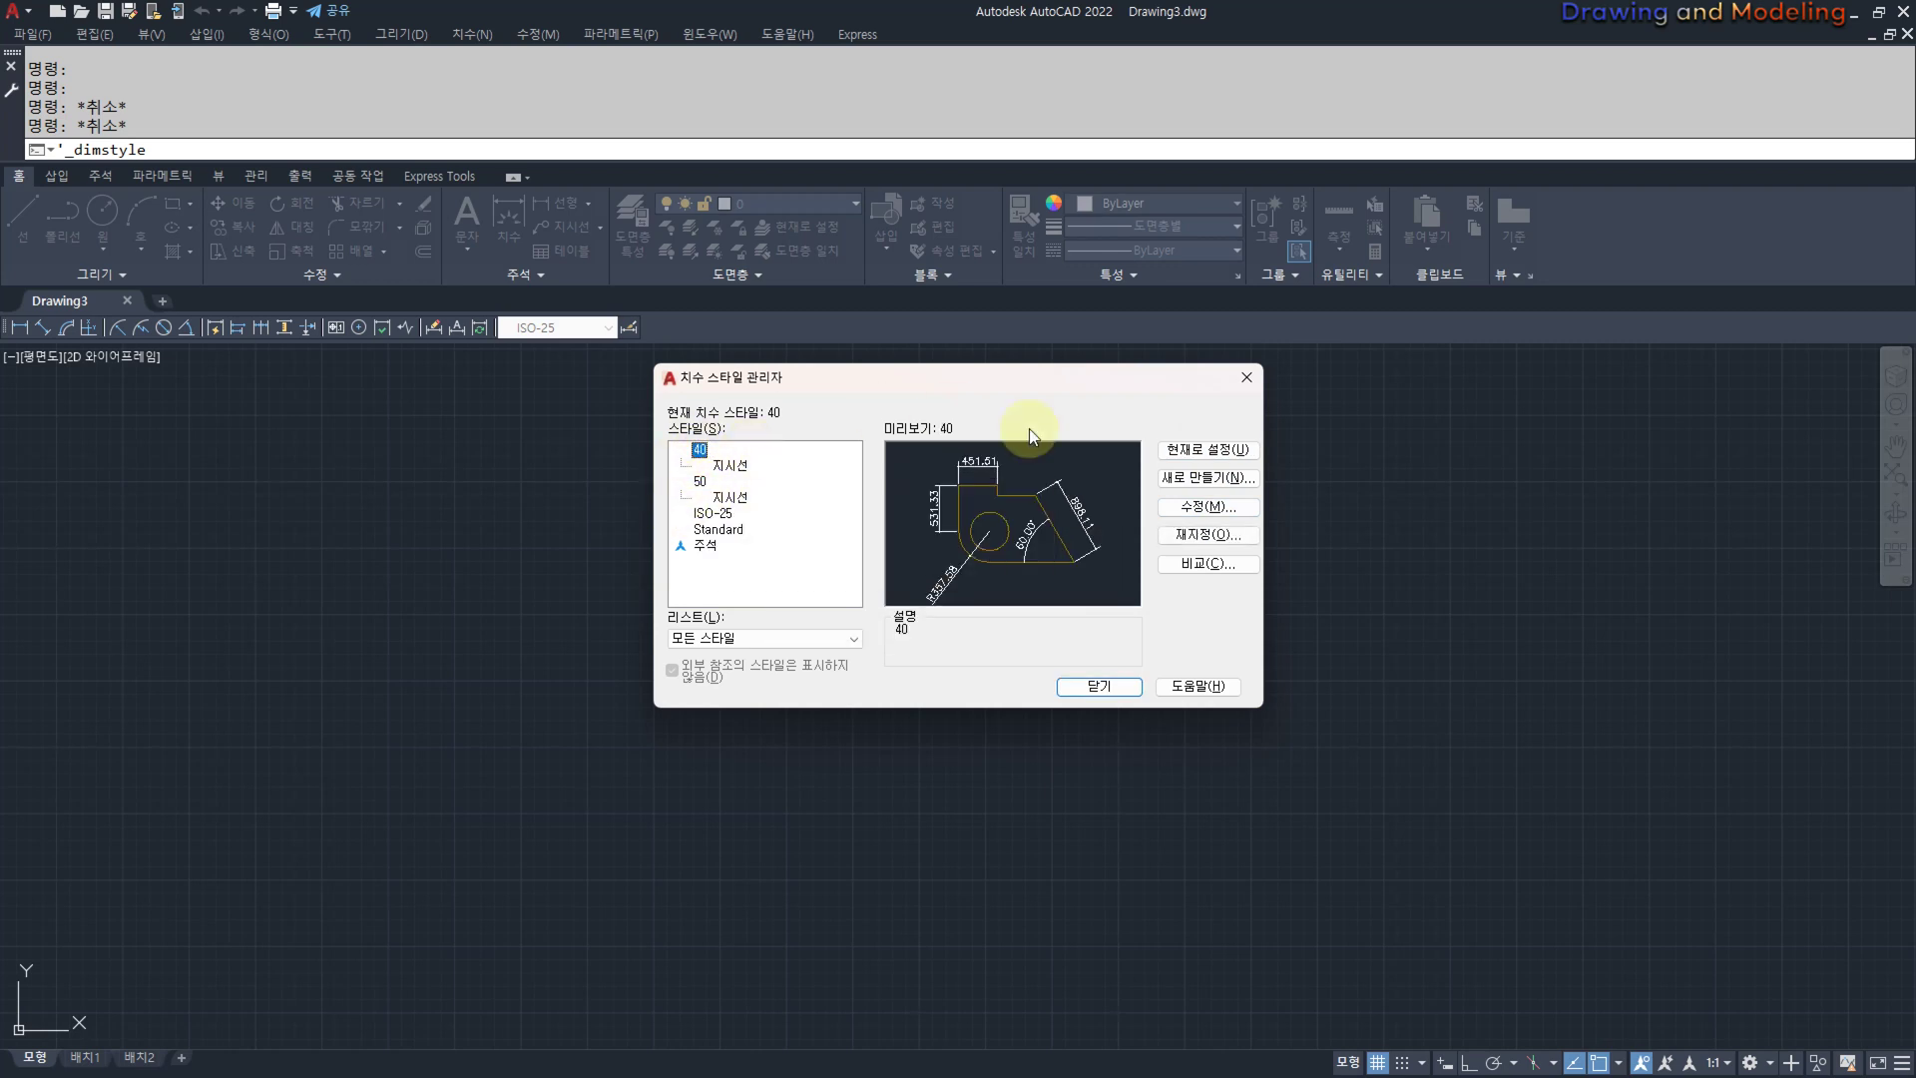
left_click(699, 480)
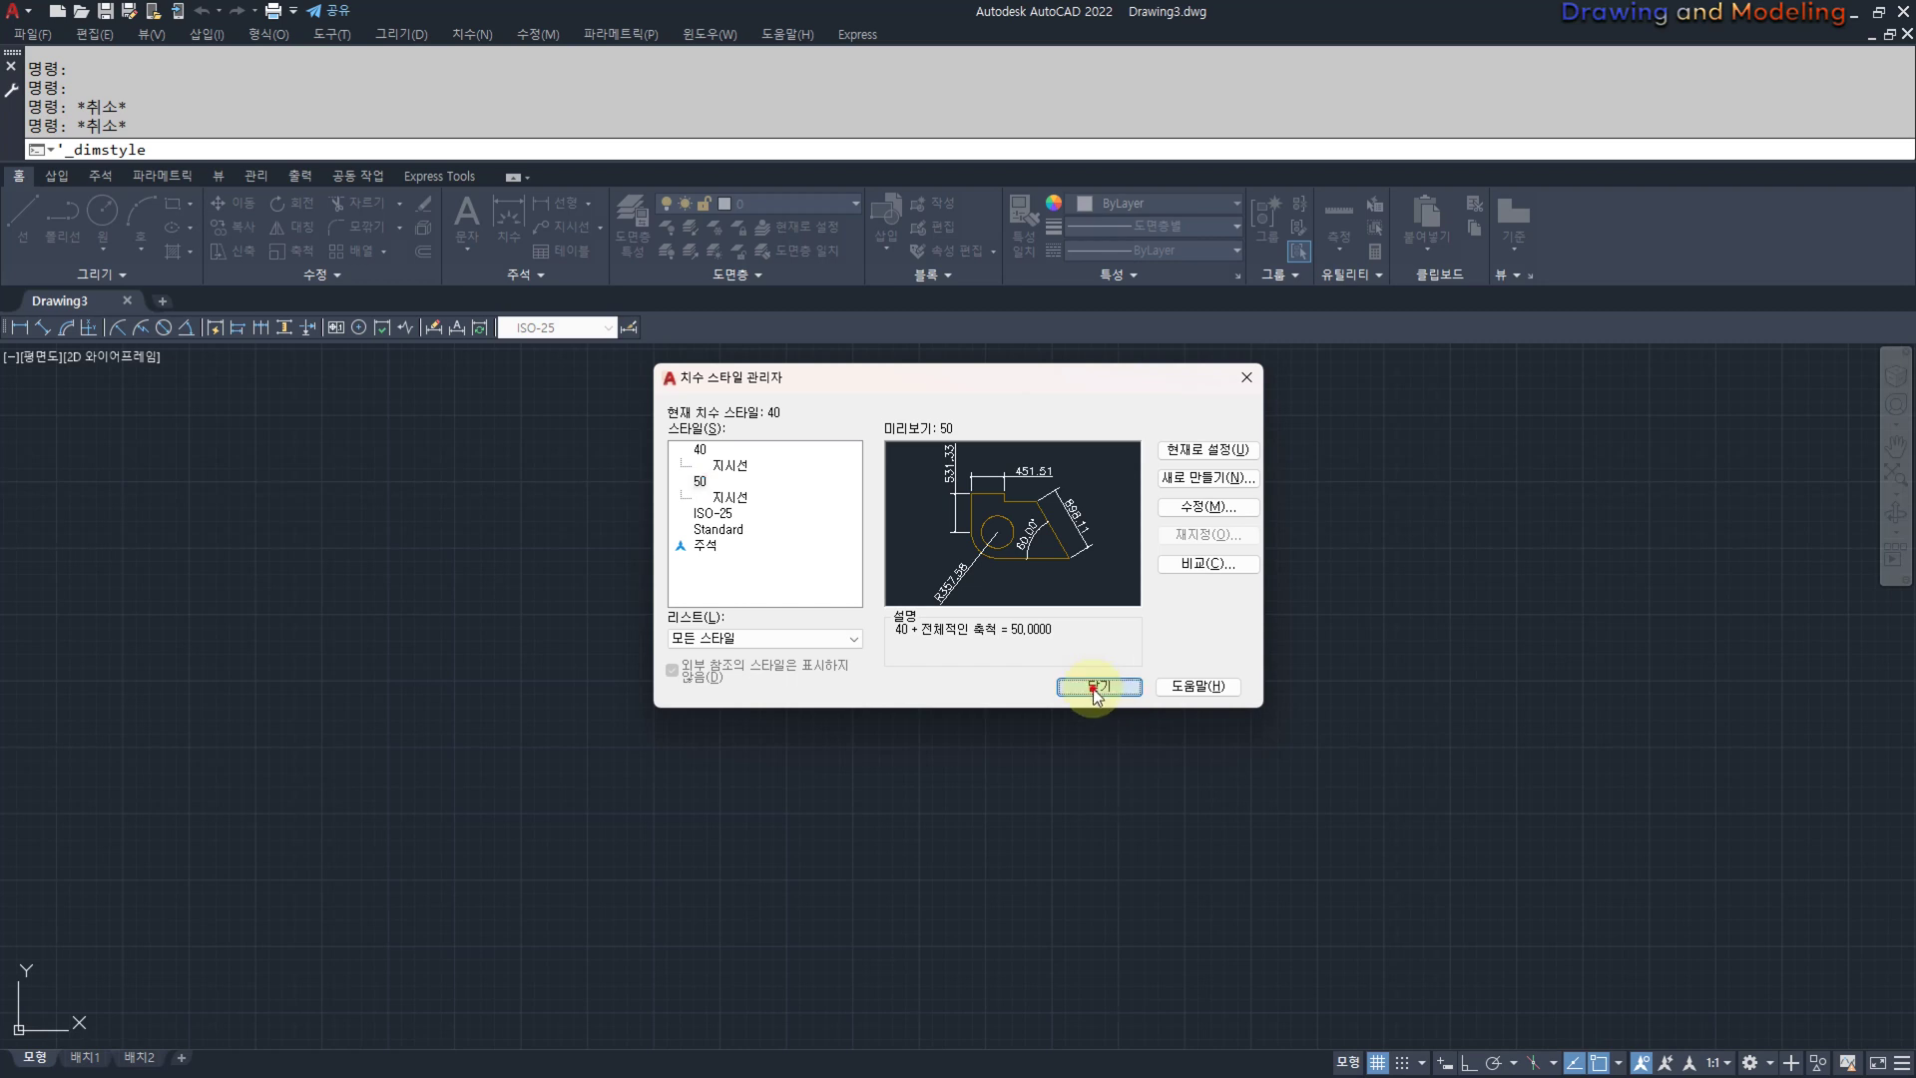
left_click(1098, 686)
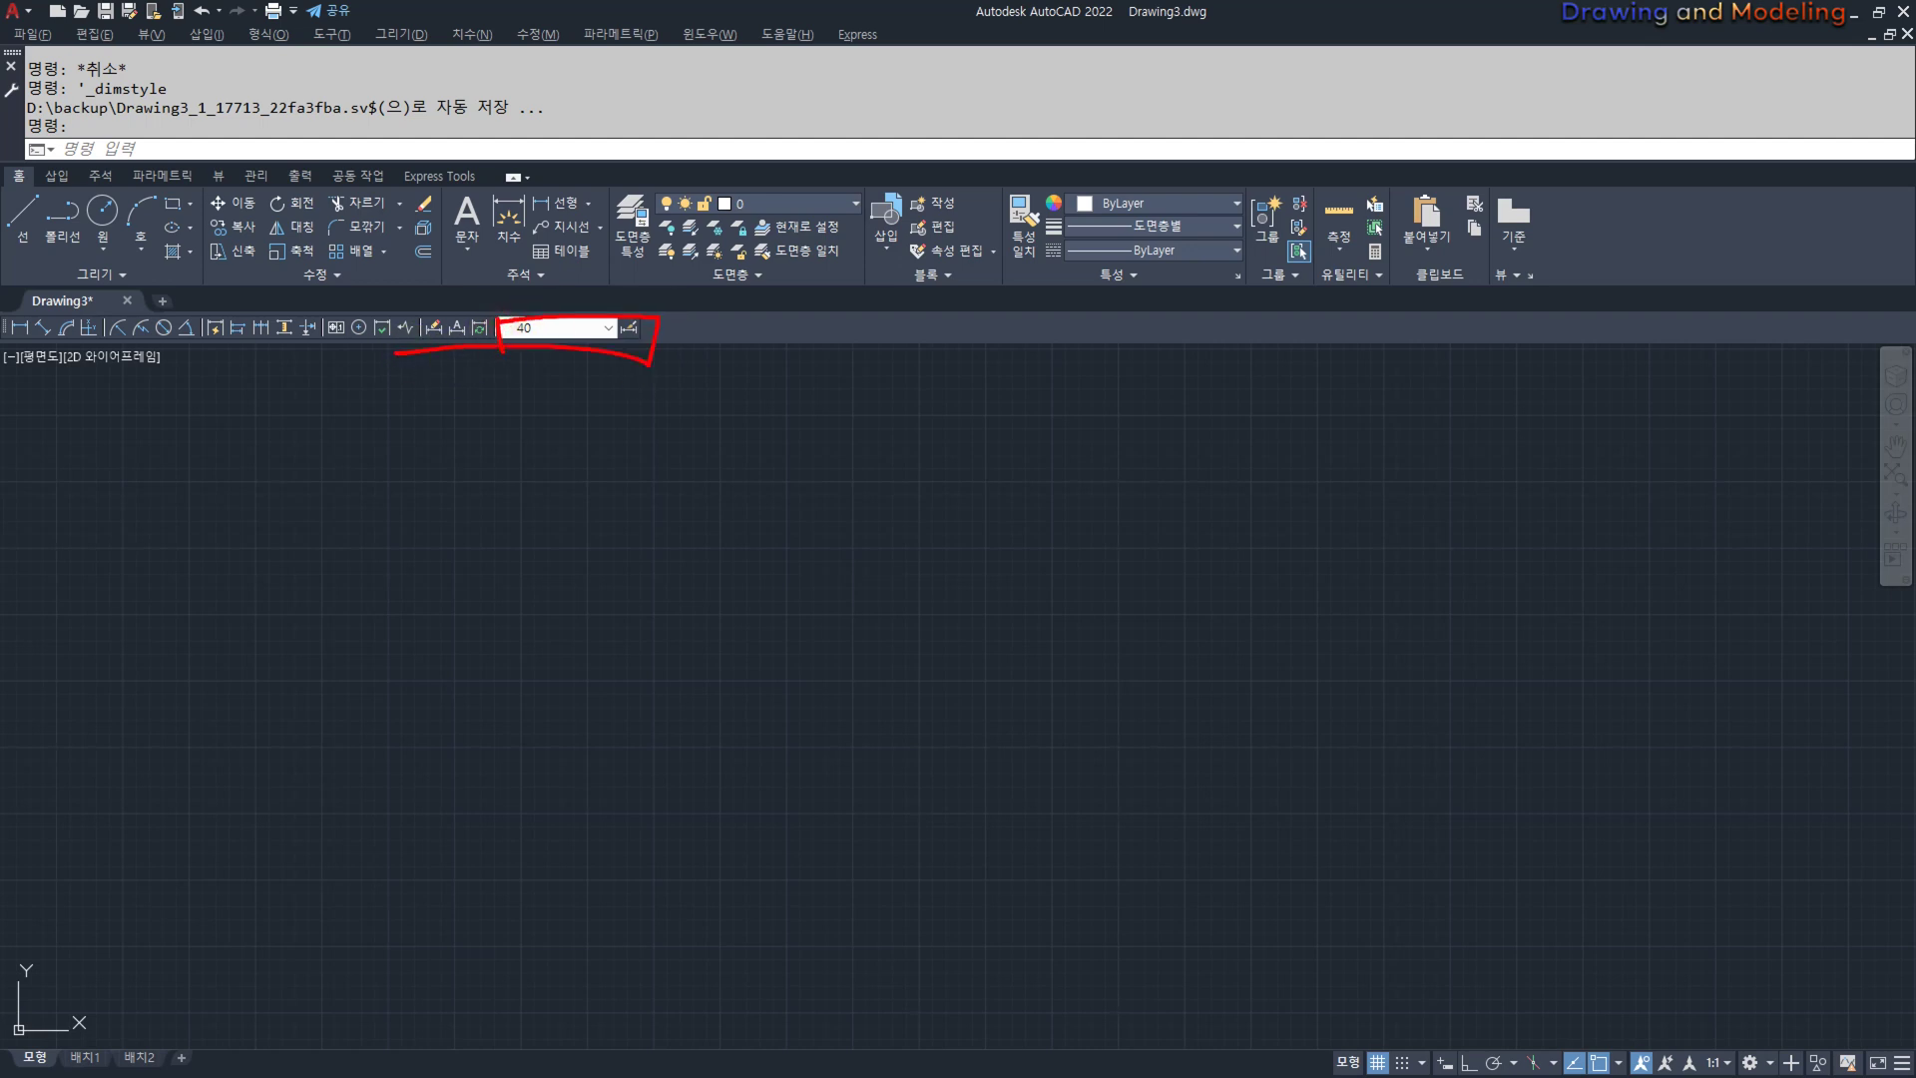
left_click(606, 328)
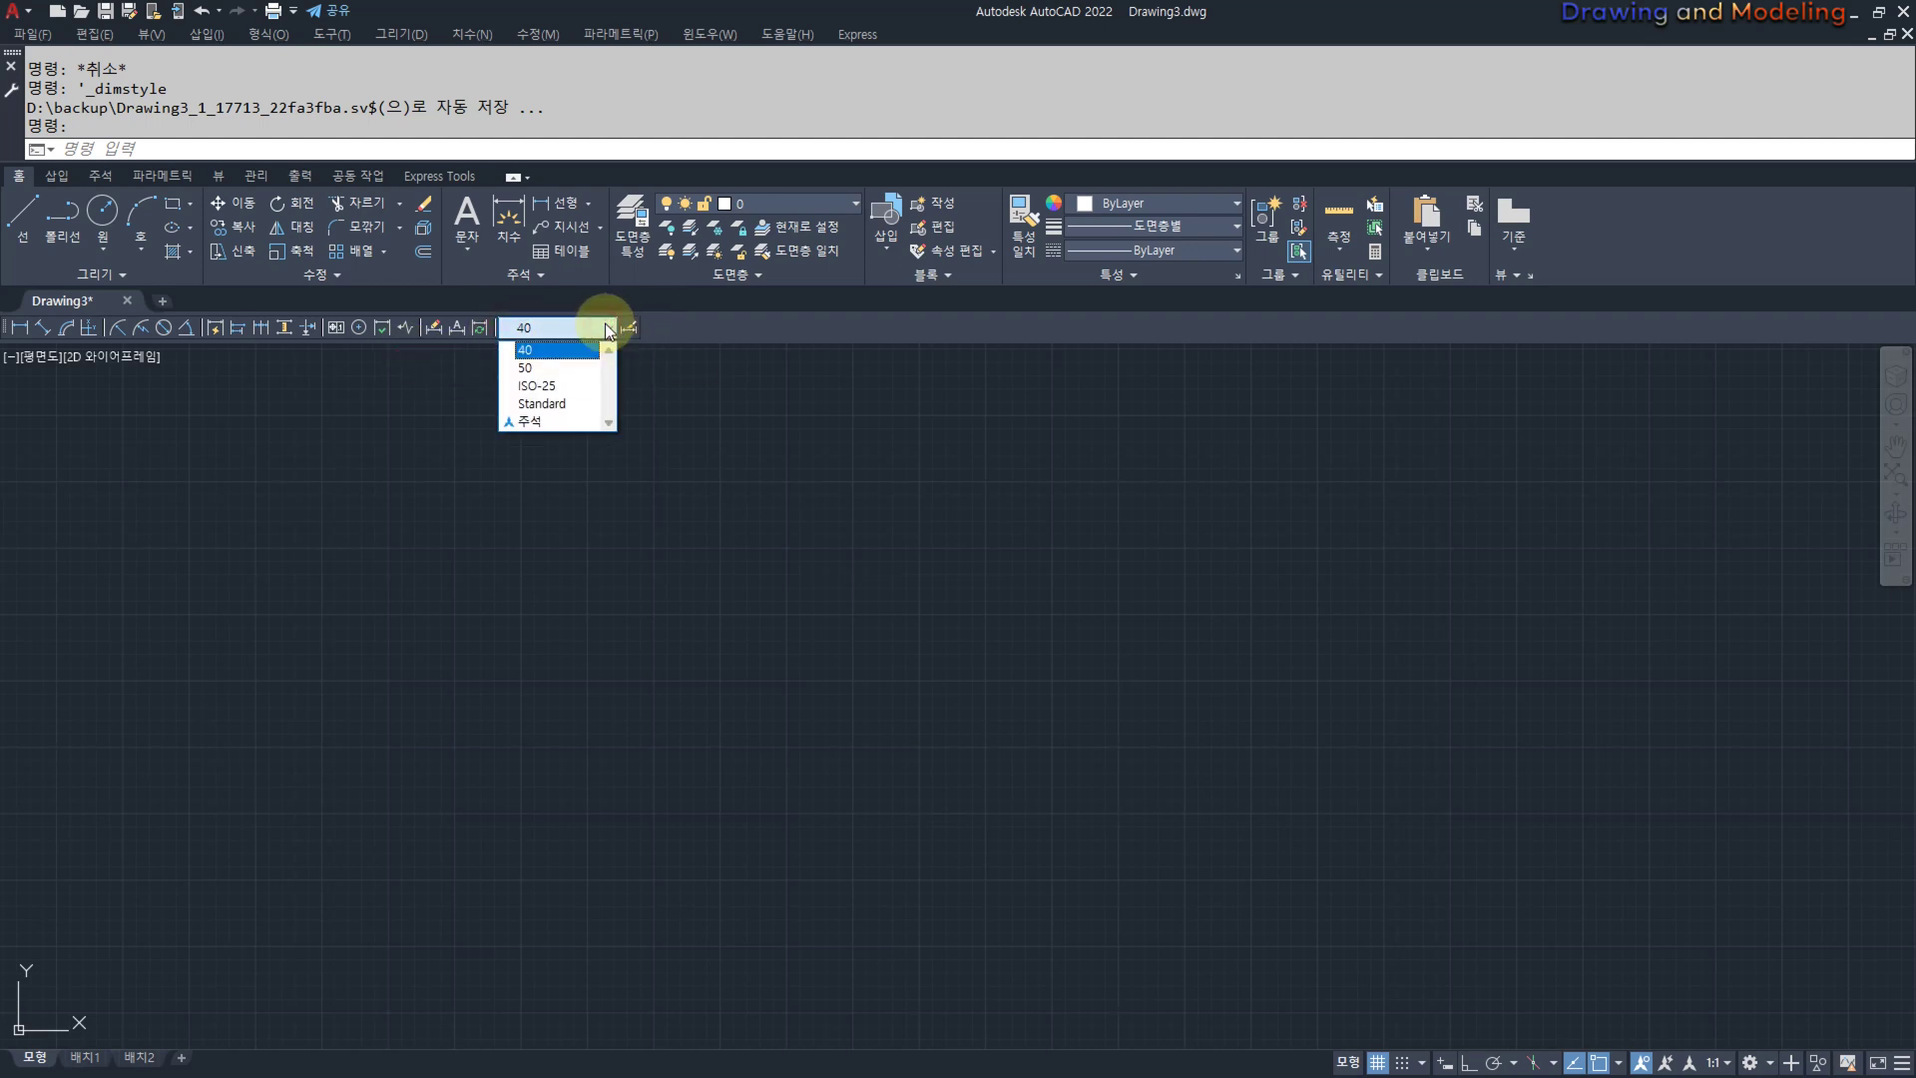
left_click(570, 328)
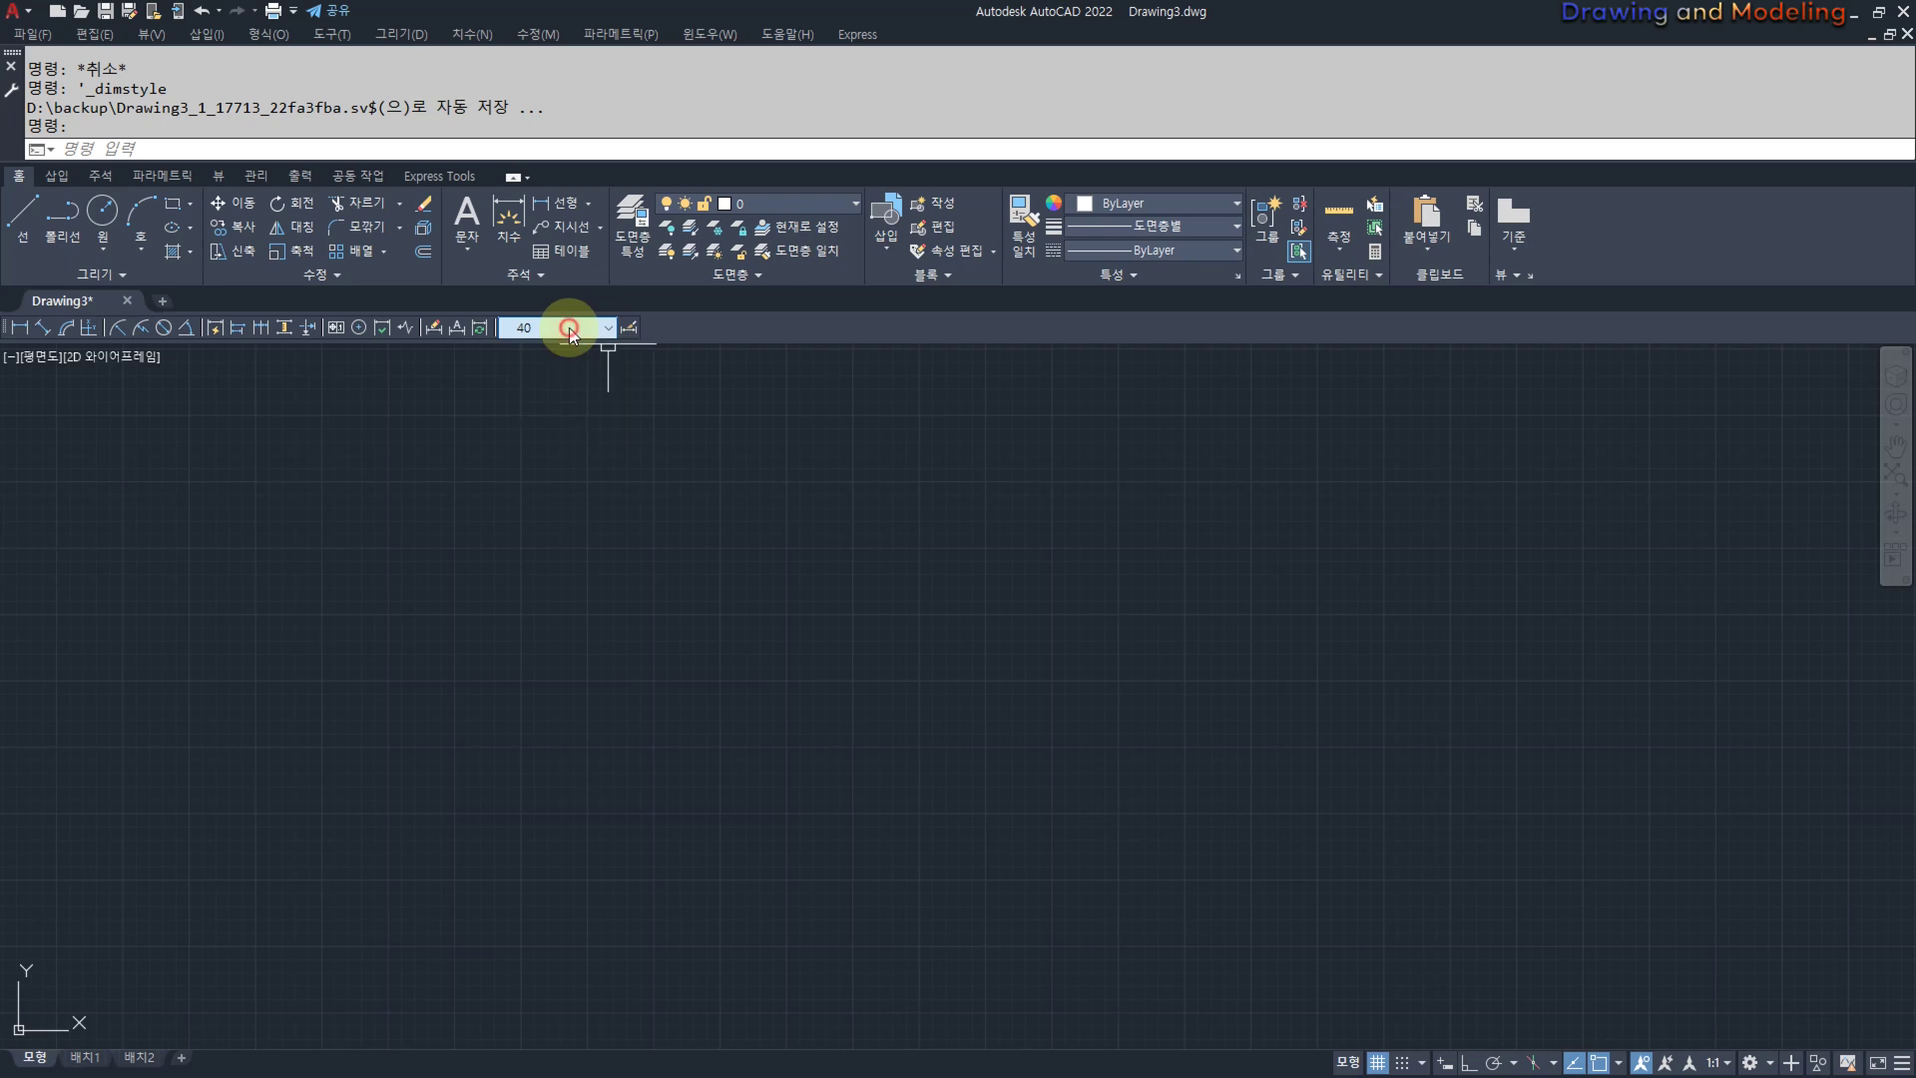
key("Escape")
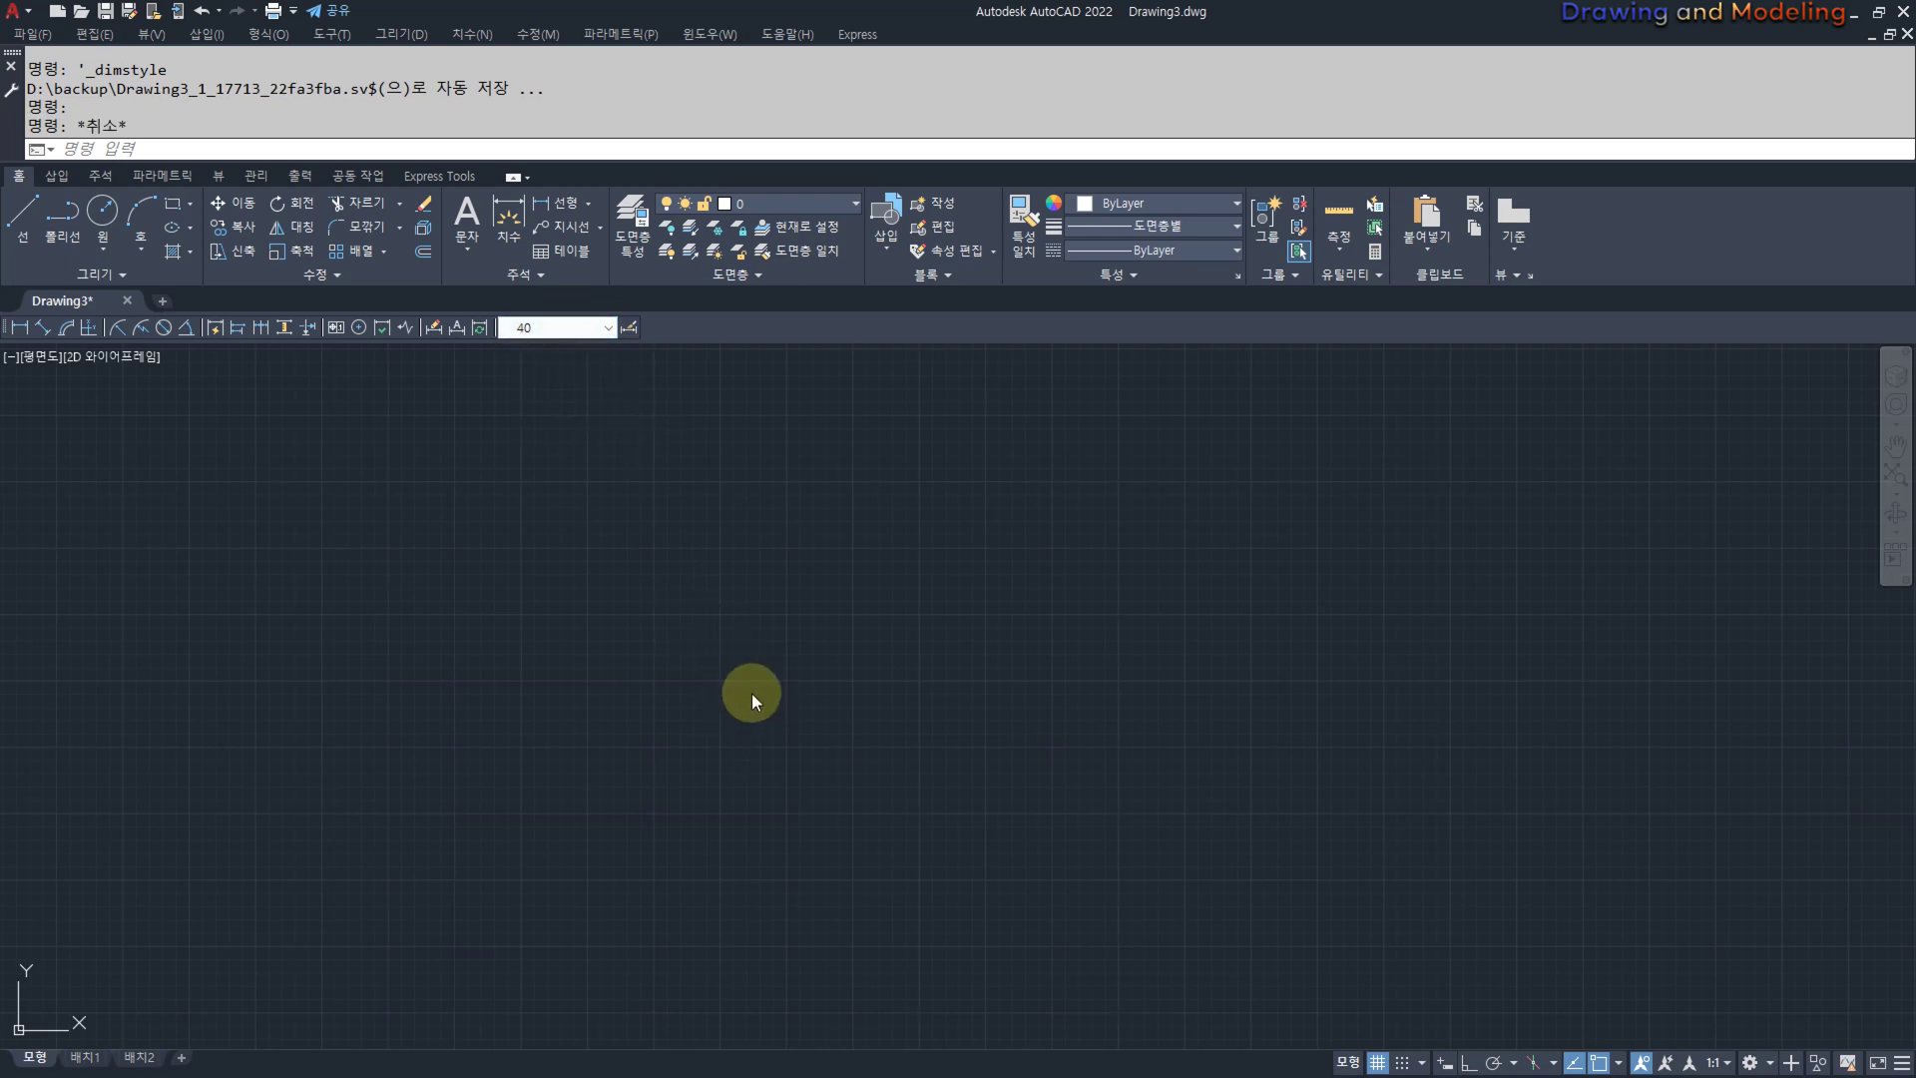
Place a horizontal linear dimension about 1168 units long in the empty drawing using style 40.
type("dli")
key("space")
left_click(620, 729)
left_click(930, 742)
left_click(929, 588)
key("Escape")
mouse_move(893, 612)
left_mouse_down()
mouse_move(856, 494)
mouse_move(714, 634)
left_mouse_up()
Switch to dimension style 50 and place a horizontal linear dimension about 1356 units long beside the first one.
left_click(608, 327)
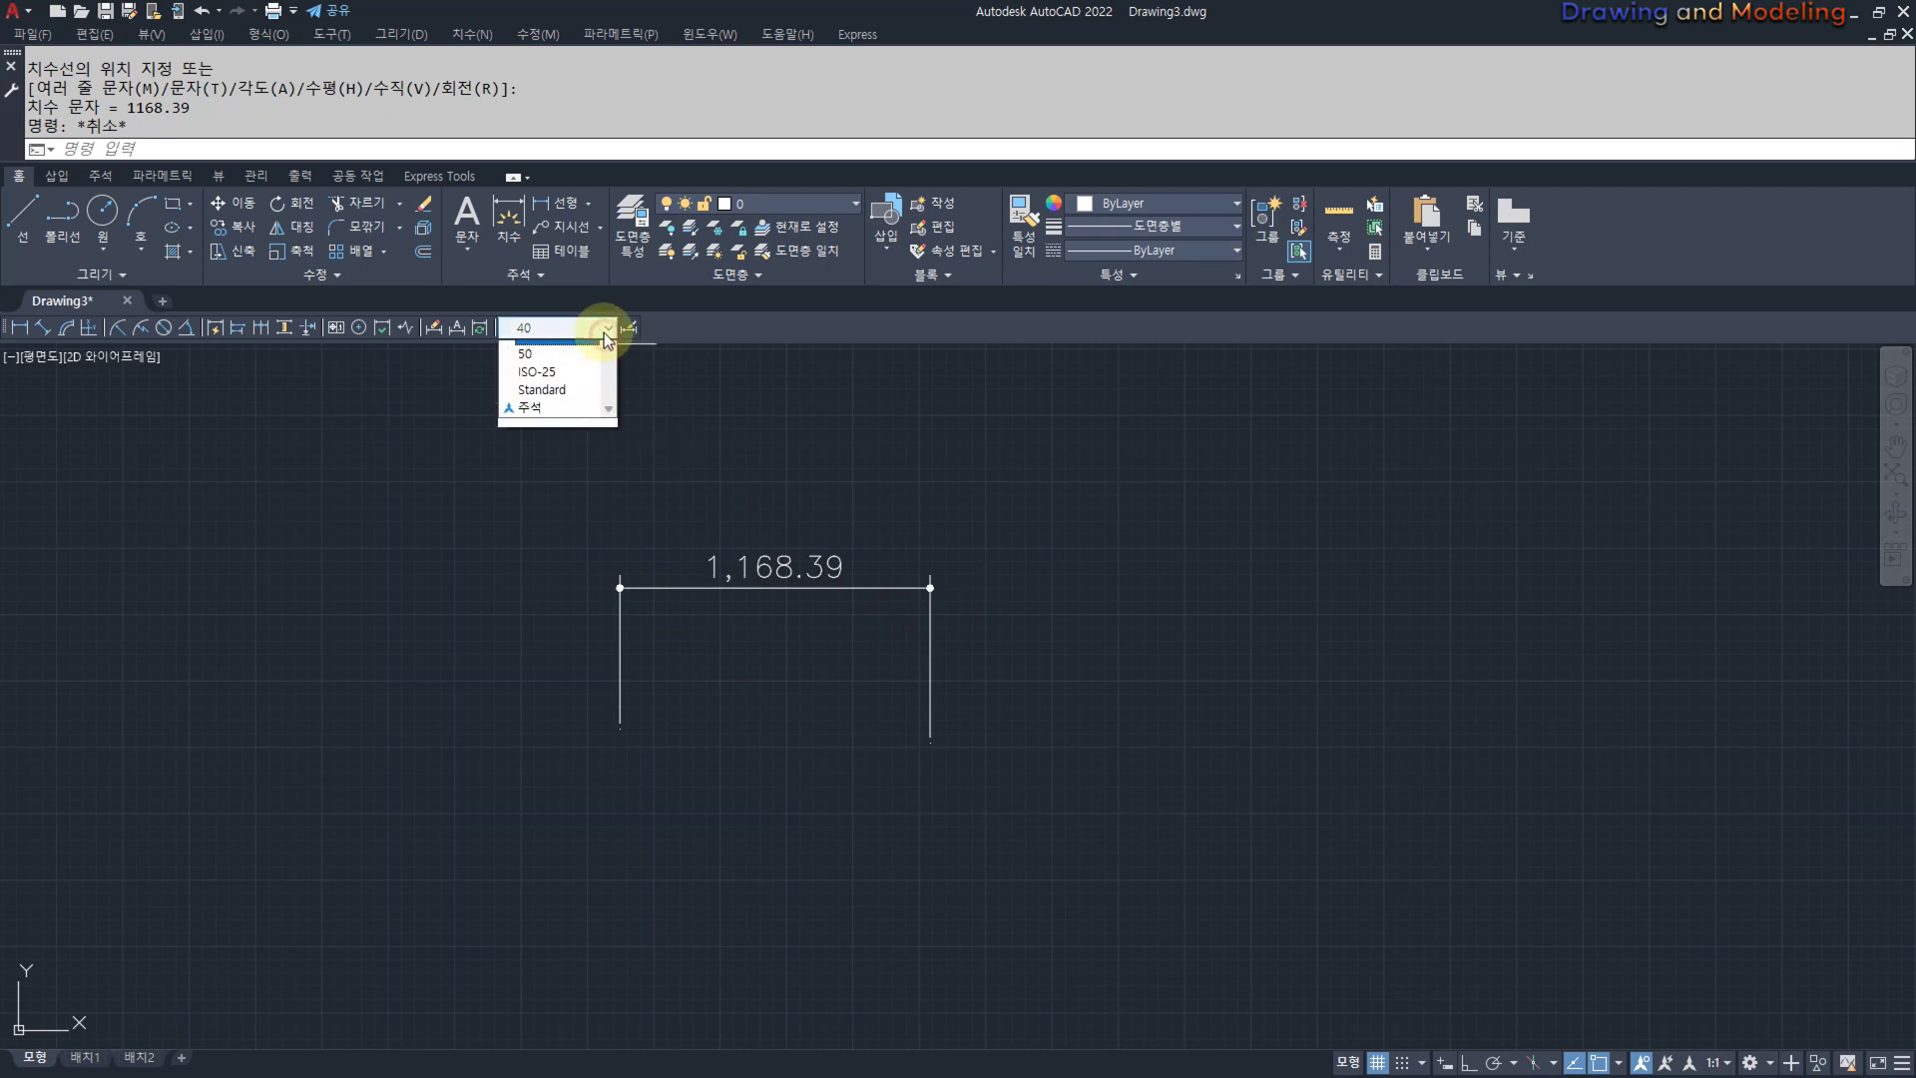
left_click(567, 371)
type("dli")
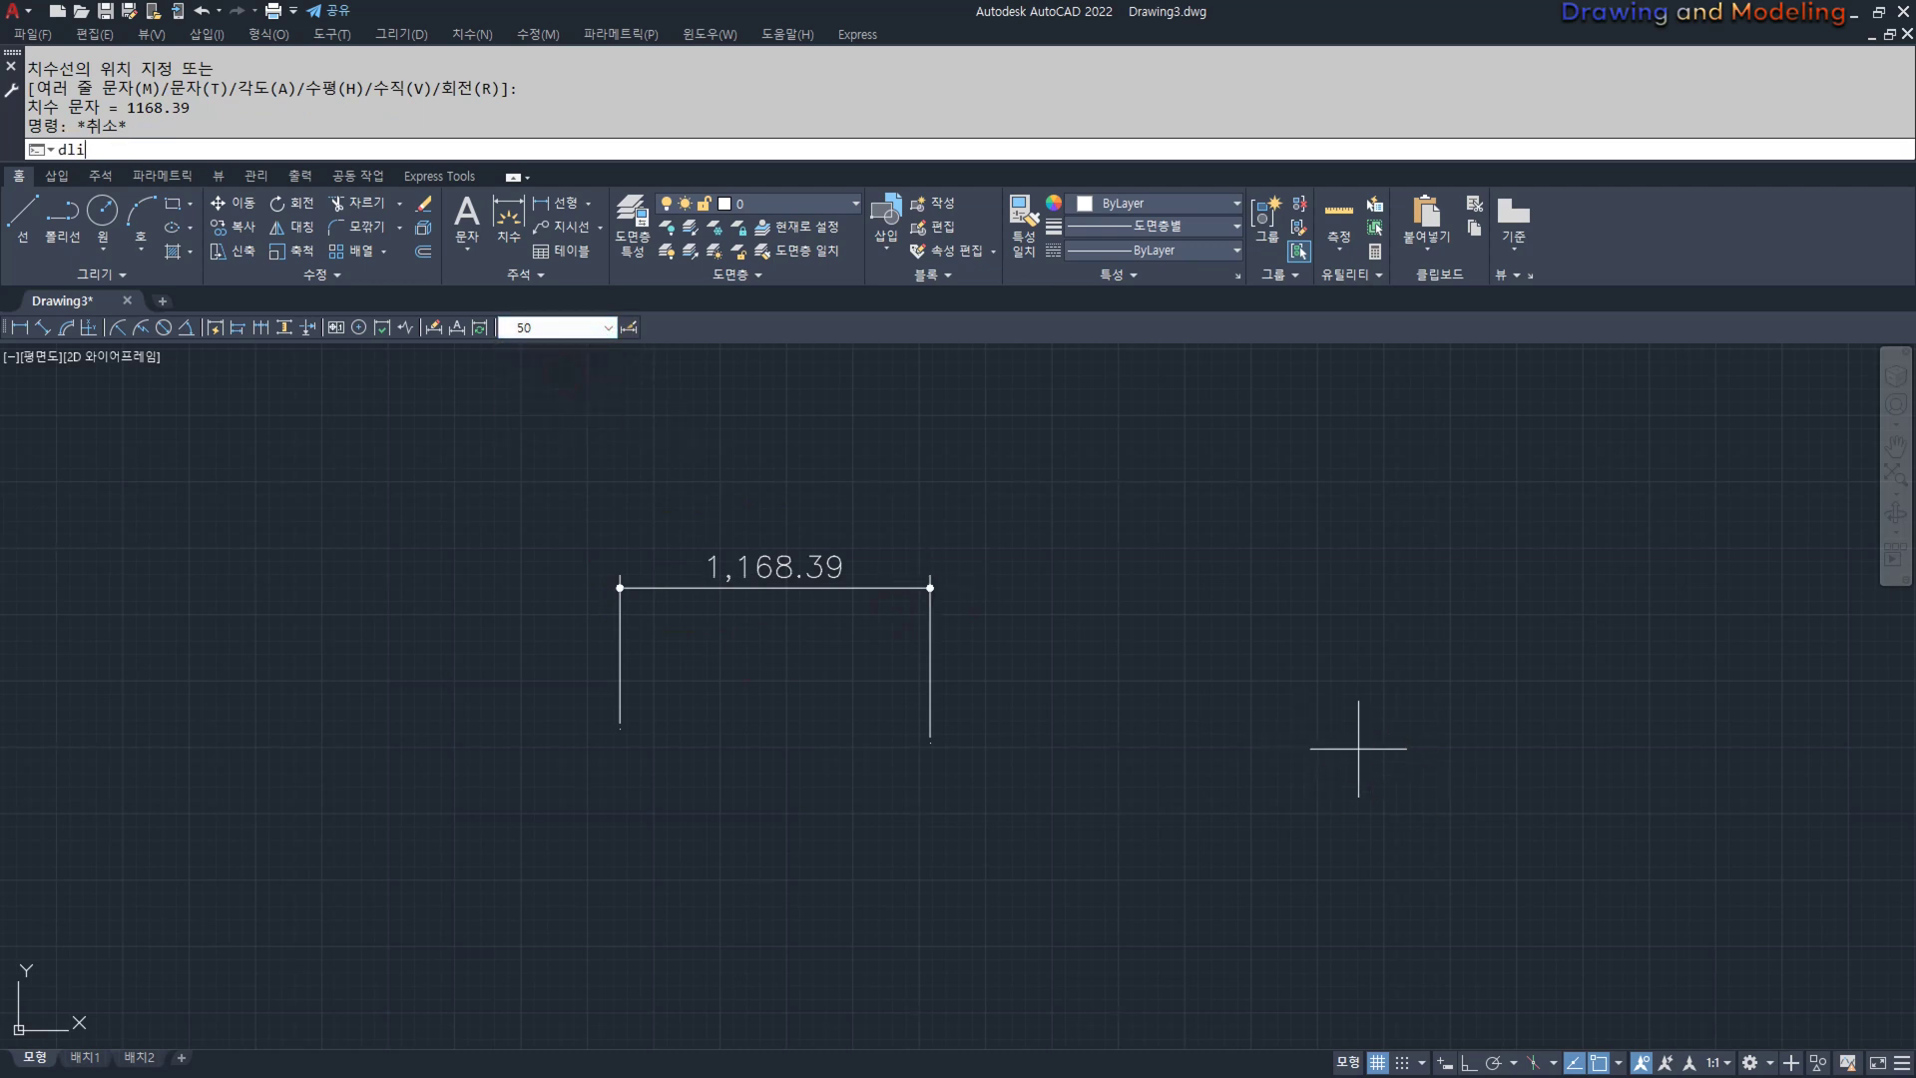
key("space")
left_click(1047, 739)
left_click(1407, 740)
left_click(1407, 574)
key("Escape")
left_click_drag(820, 612, 569, 544)
left_click_drag(885, 532, 748, 657)
mouse_move(1467, 629)
left_mouse_down()
mouse_move(1219, 434)
mouse_move(1251, 722)
left_mouse_up()
key("Escape")
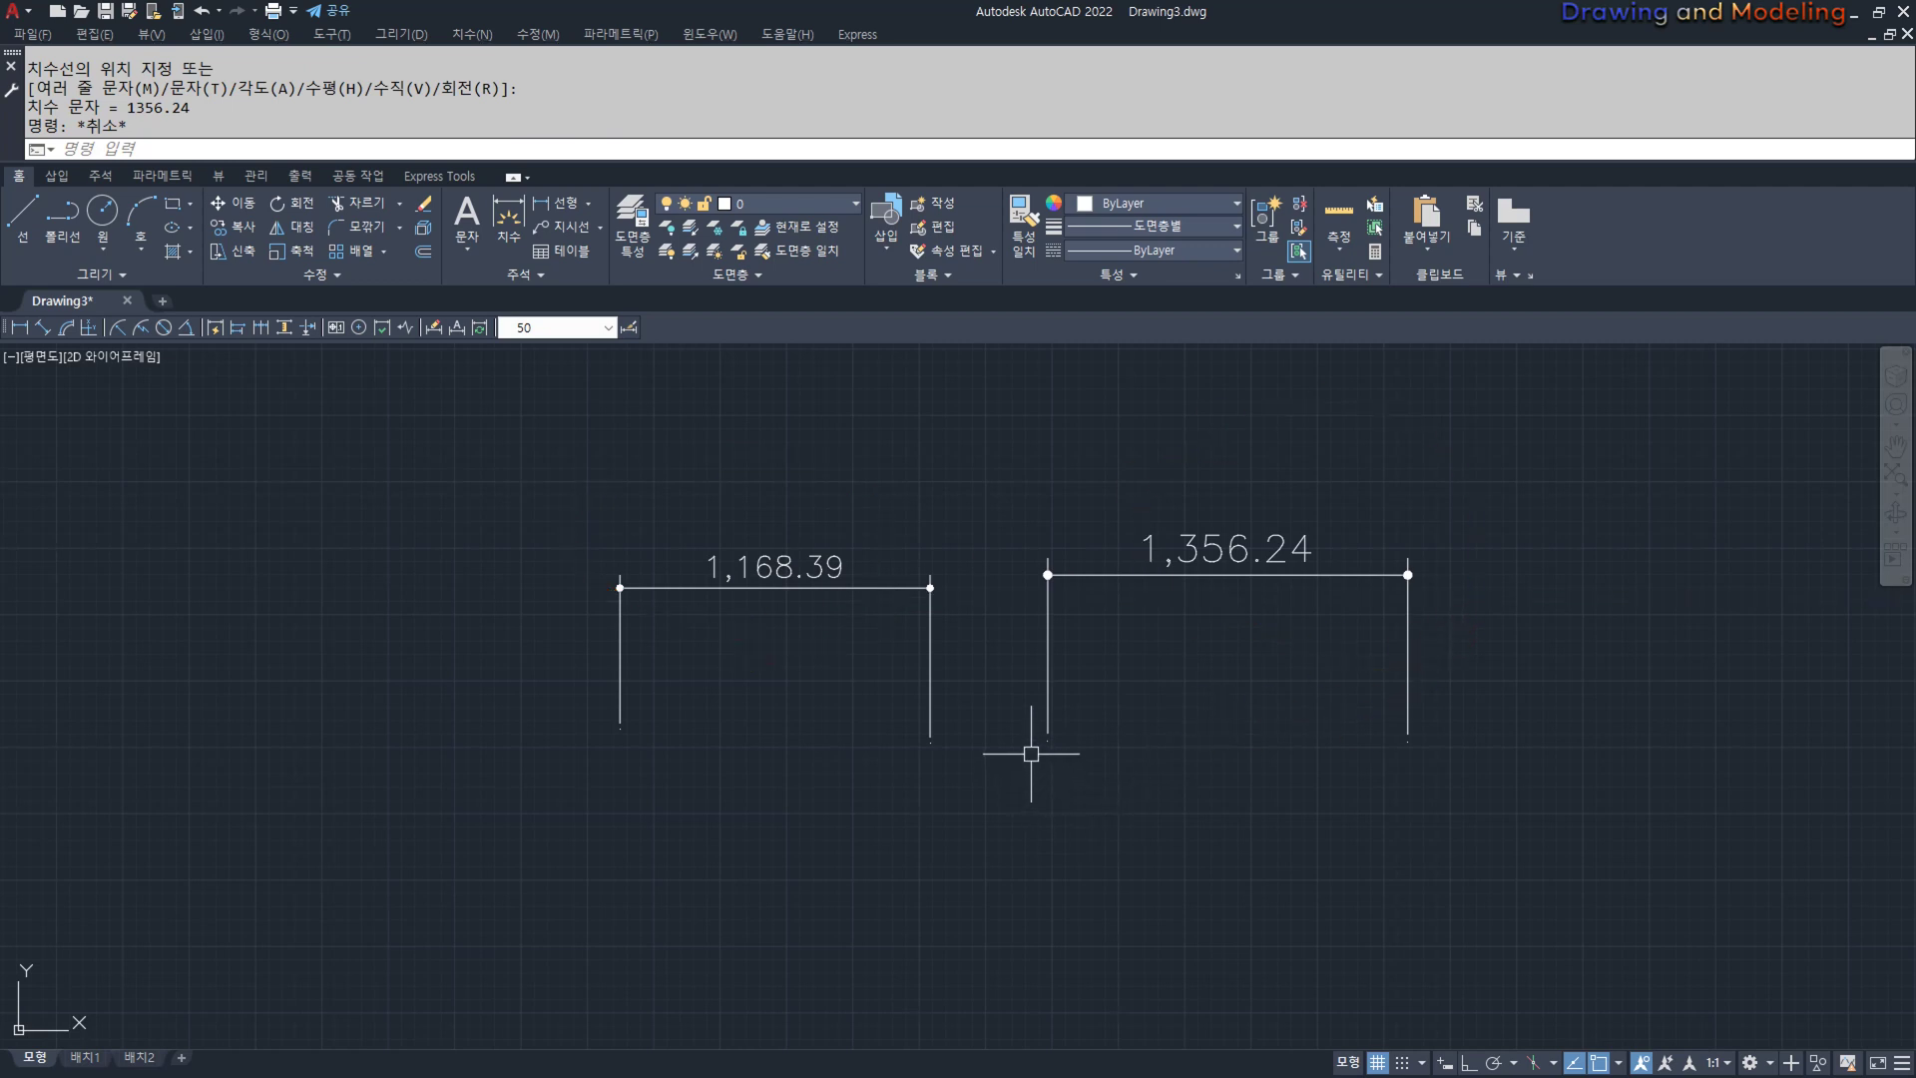
Draw a quick leader with the text 치수설정 below the dimension made with style 50.
type("LE")
key("Return")
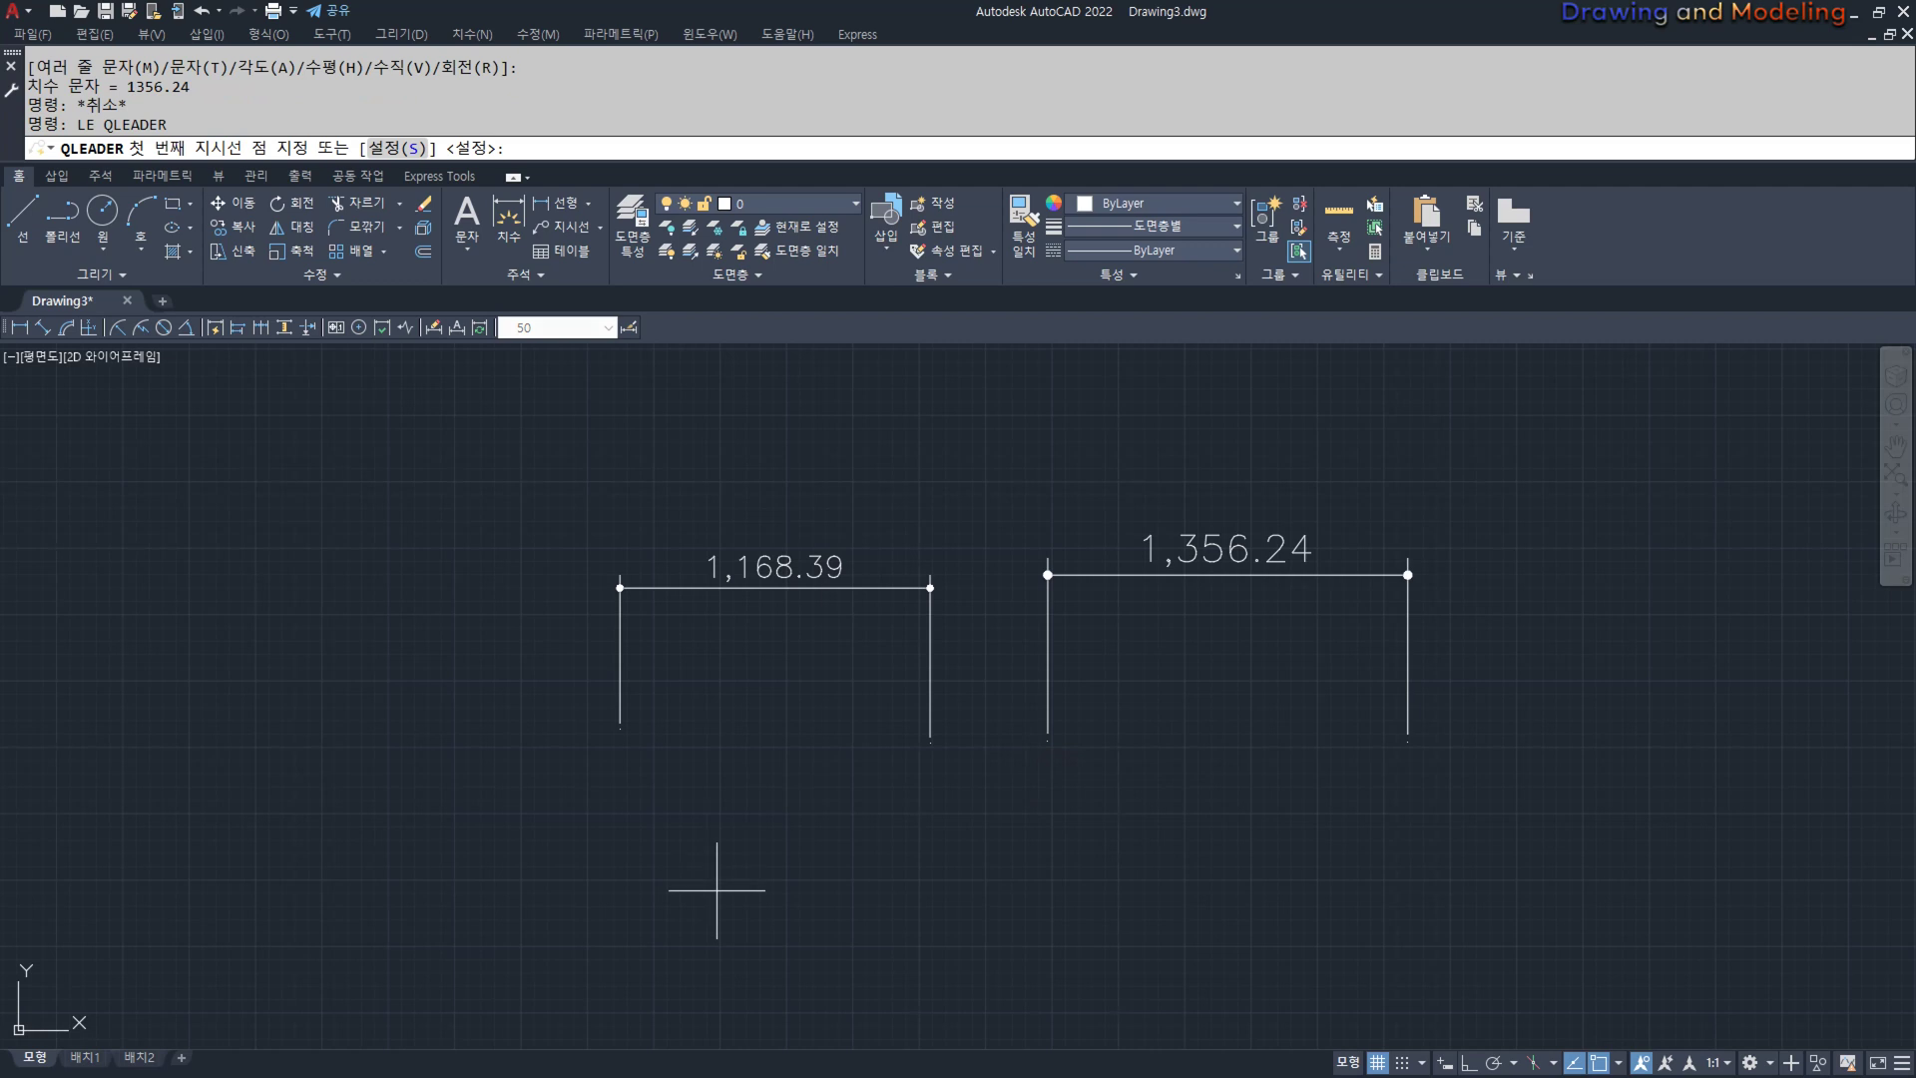
left_click(1109, 860)
left_click(1204, 763)
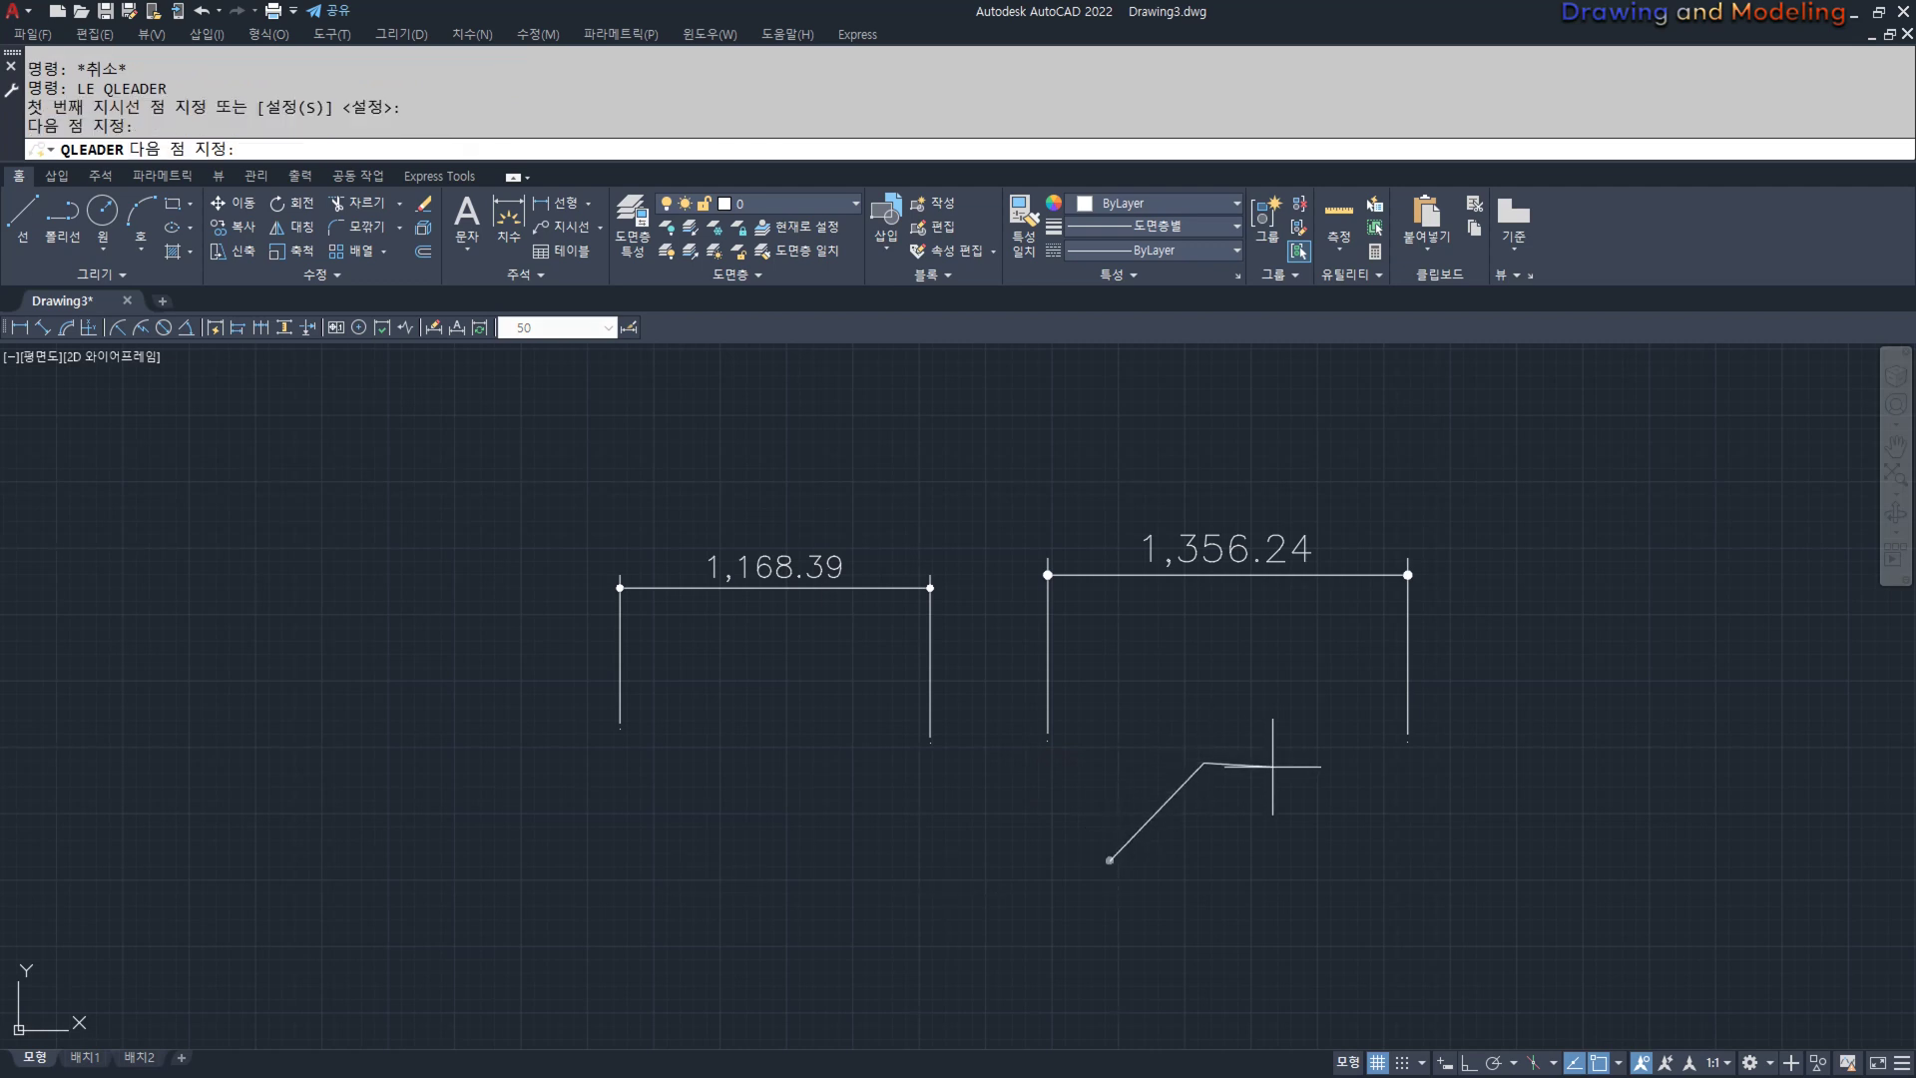
key("Return")
key("Return")
key("Return")
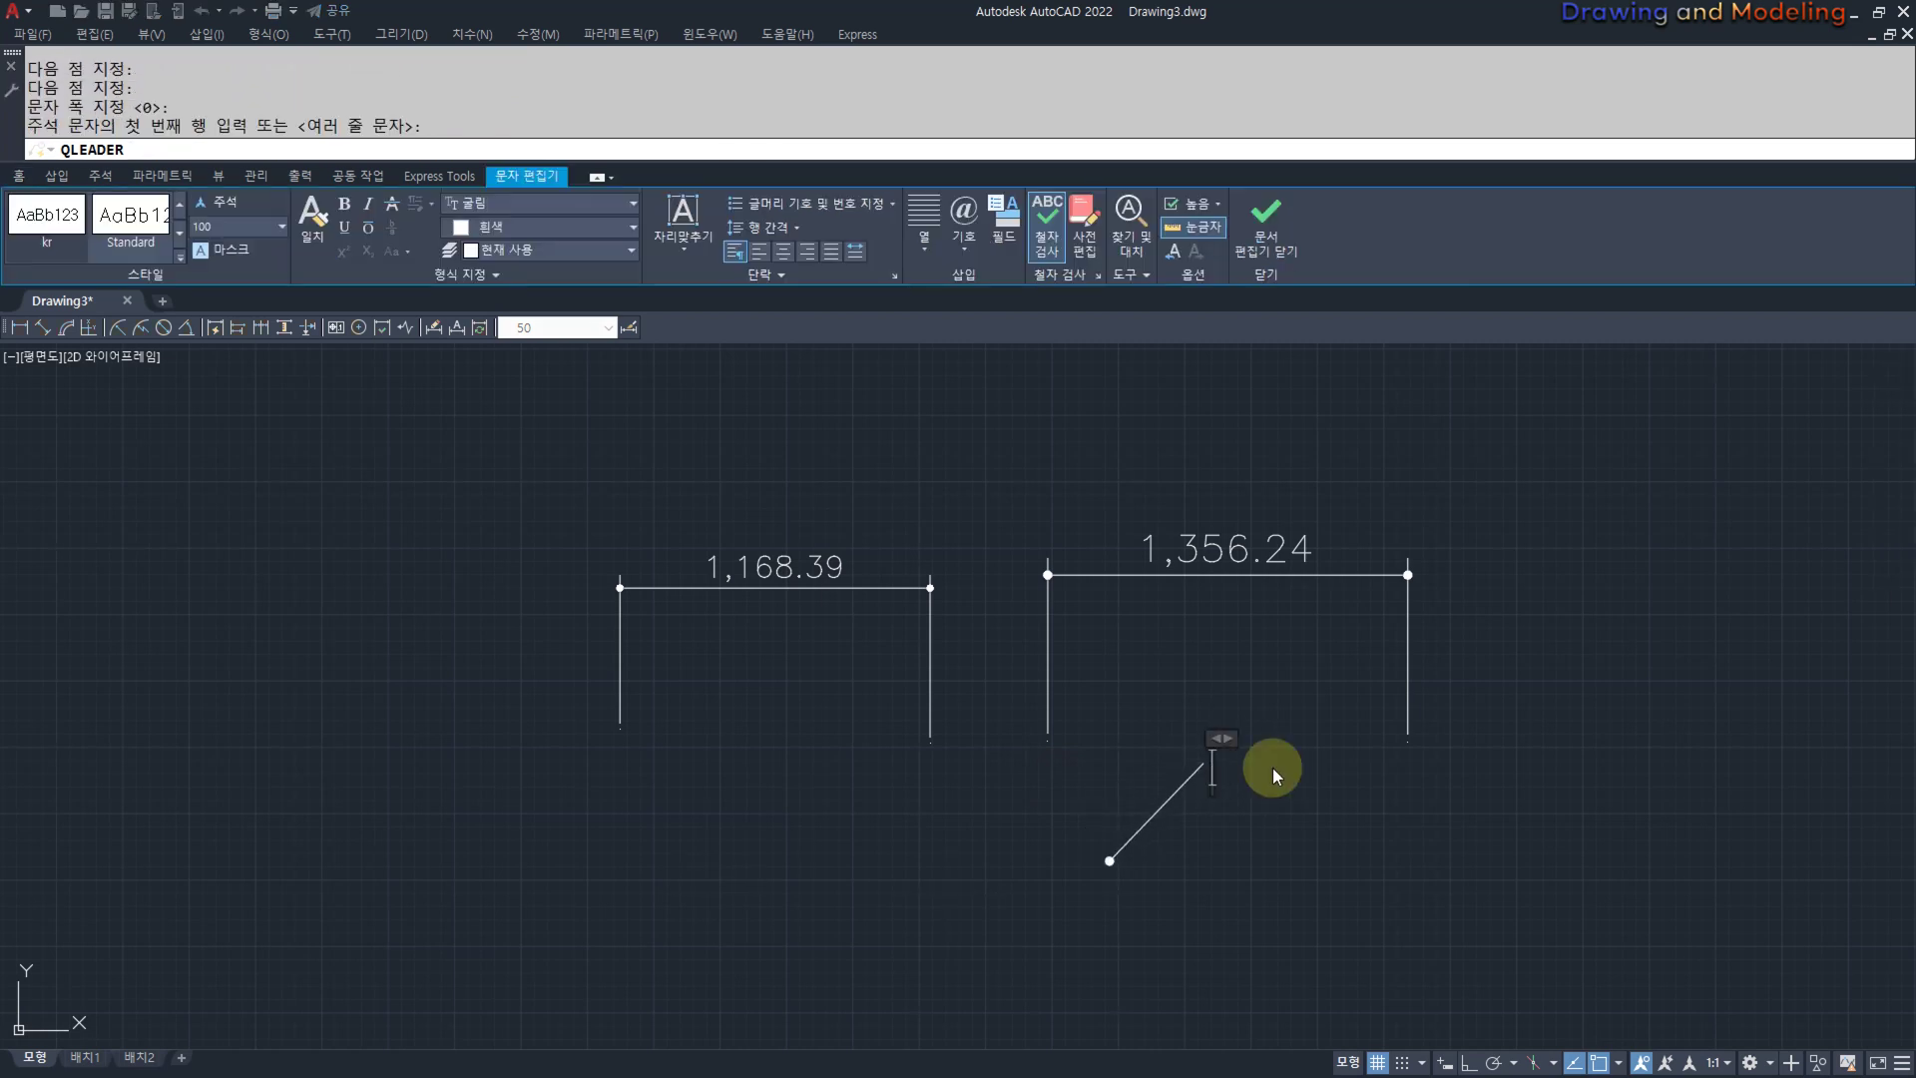
type("ㅈ수설정")
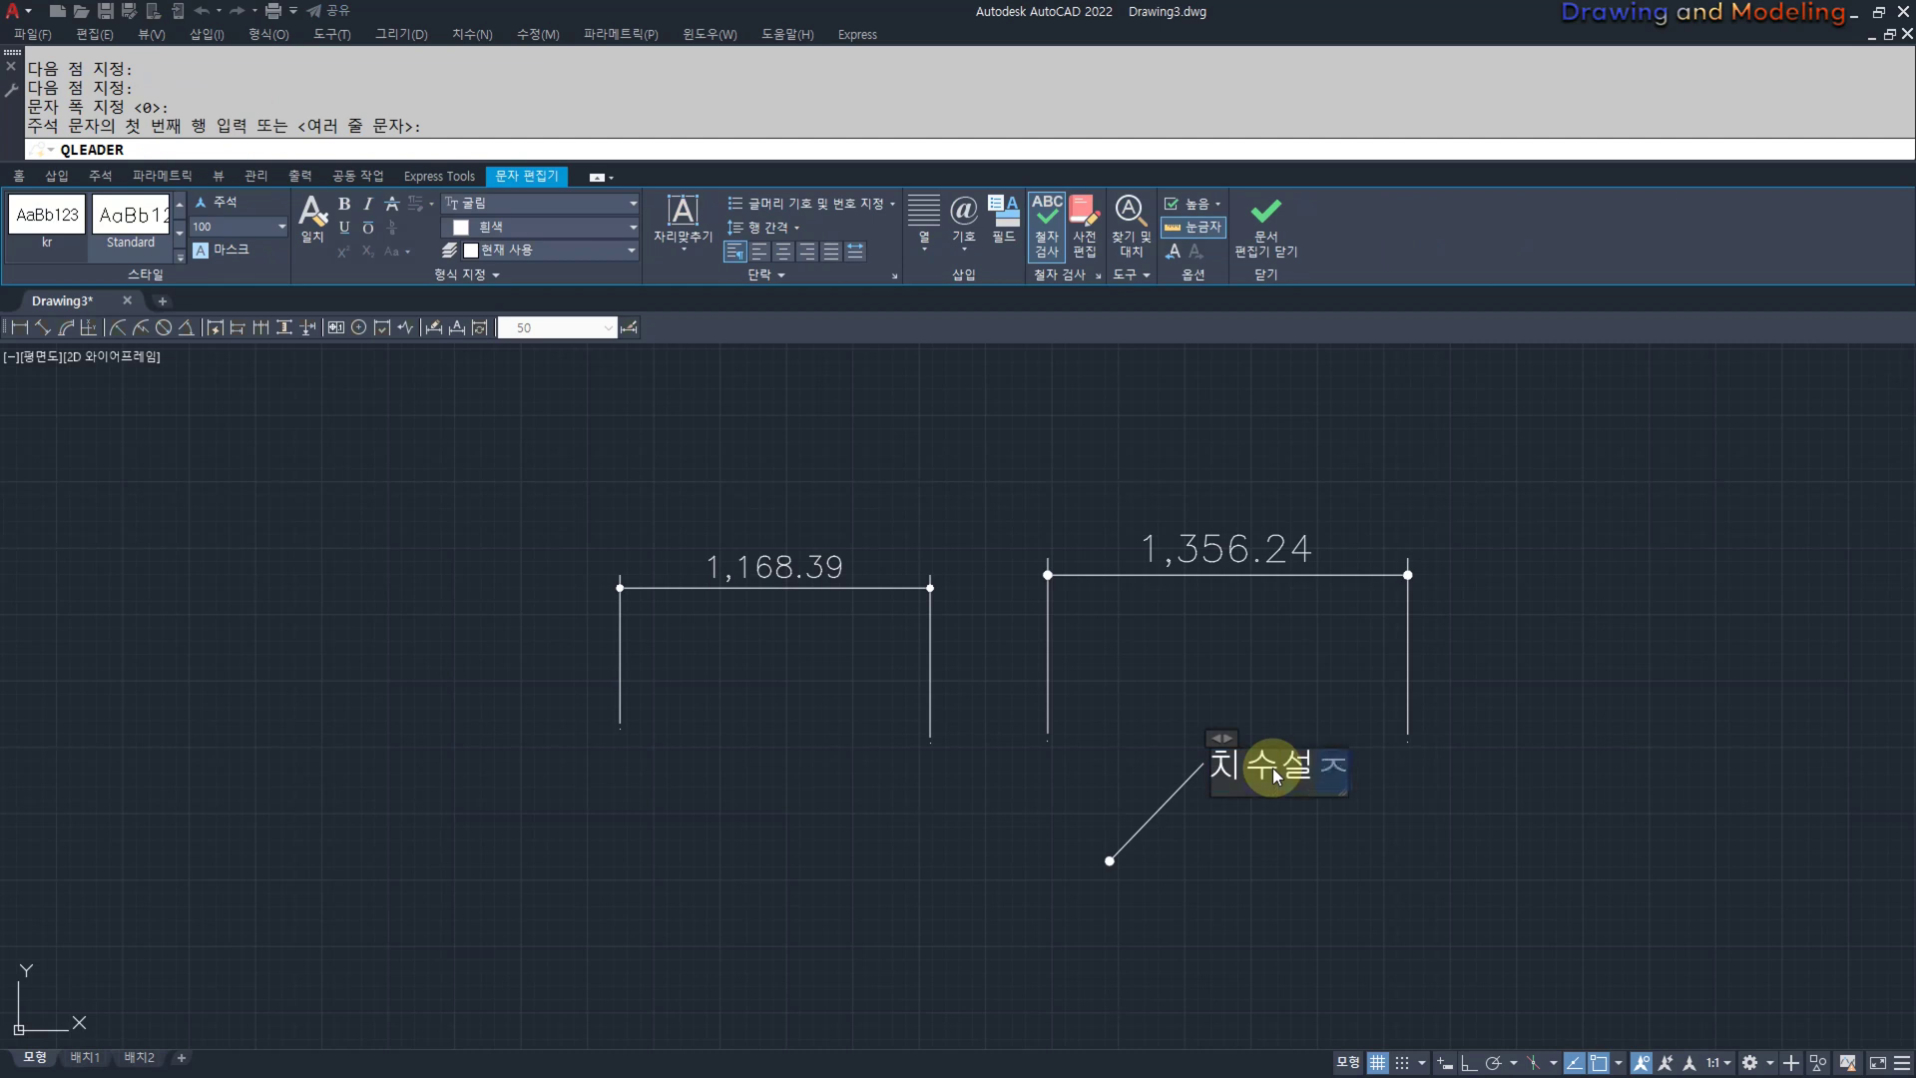
key("Escape")
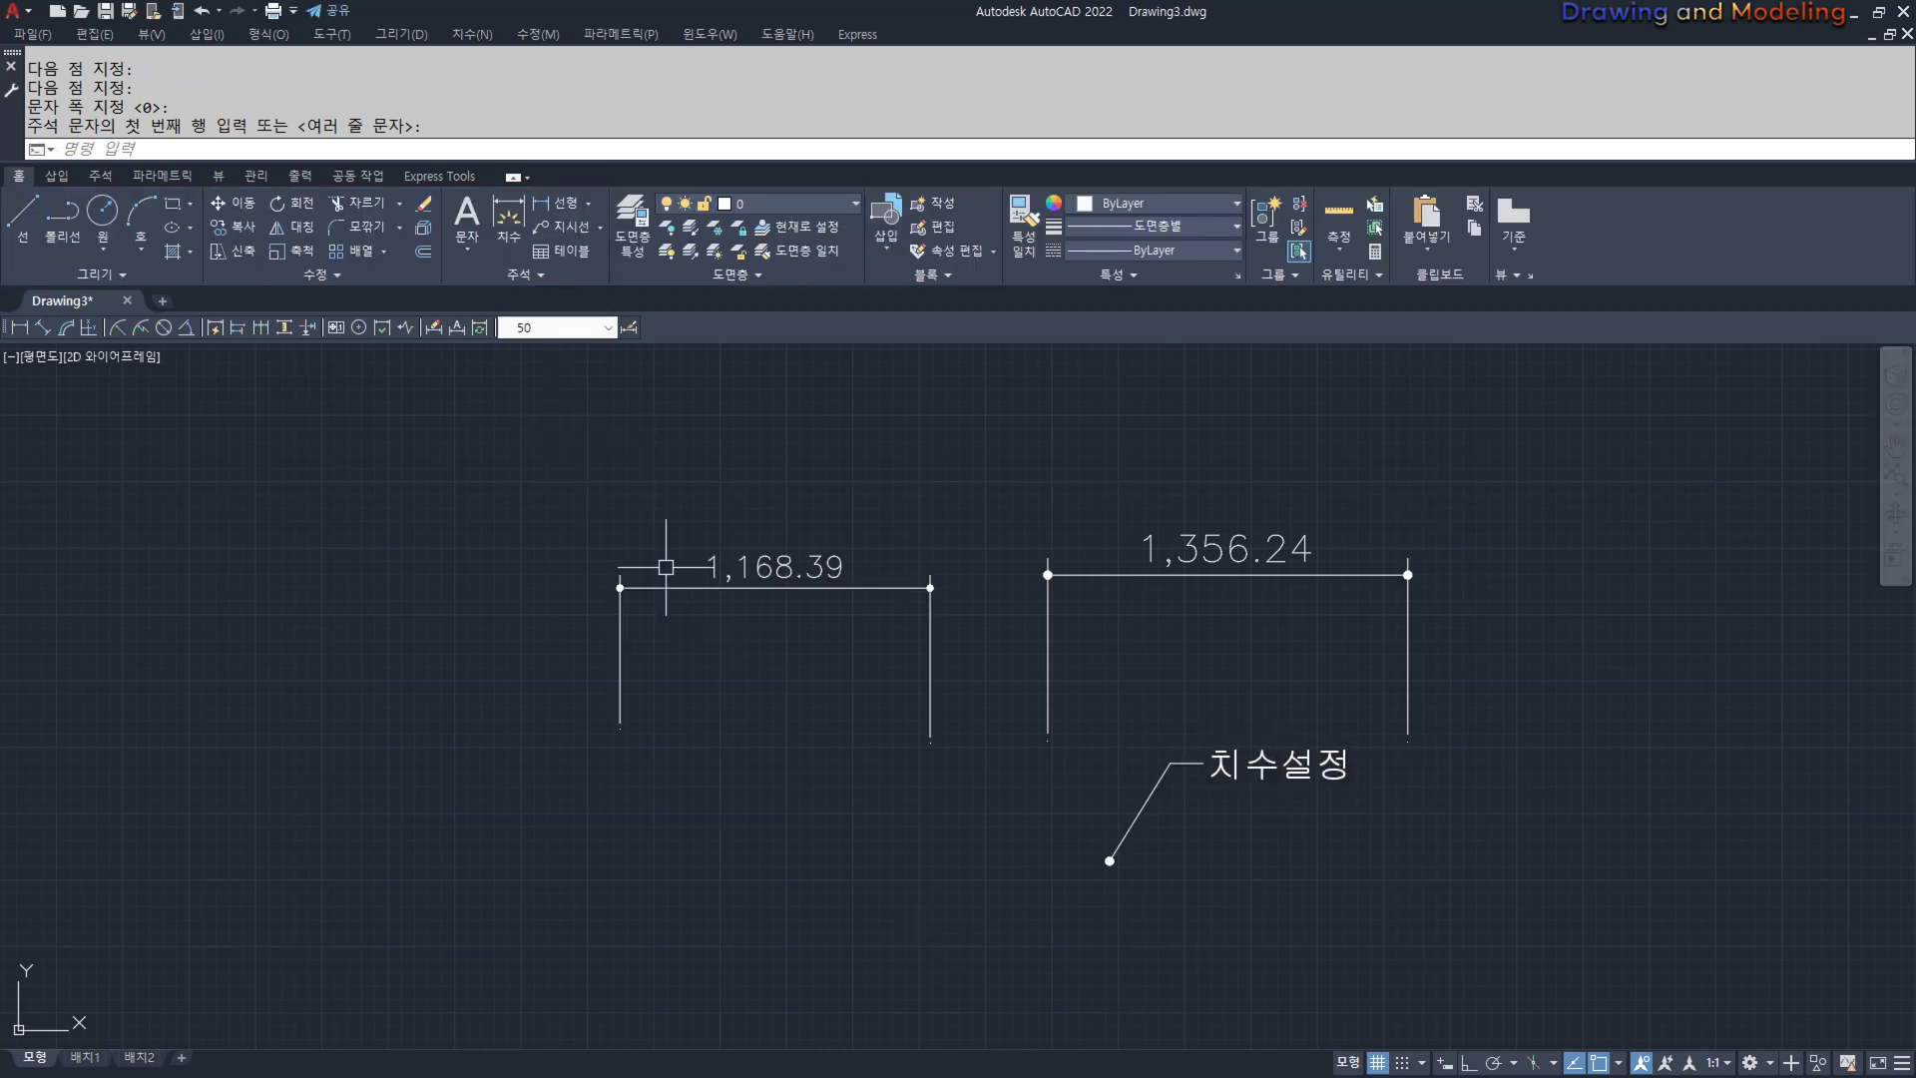
Set the quick leader's text attachment on both sides to 여러 줄 문자의 중간 and toggle the bottom-row underline option (맨 아래 행에 밑줄).
key("Return")
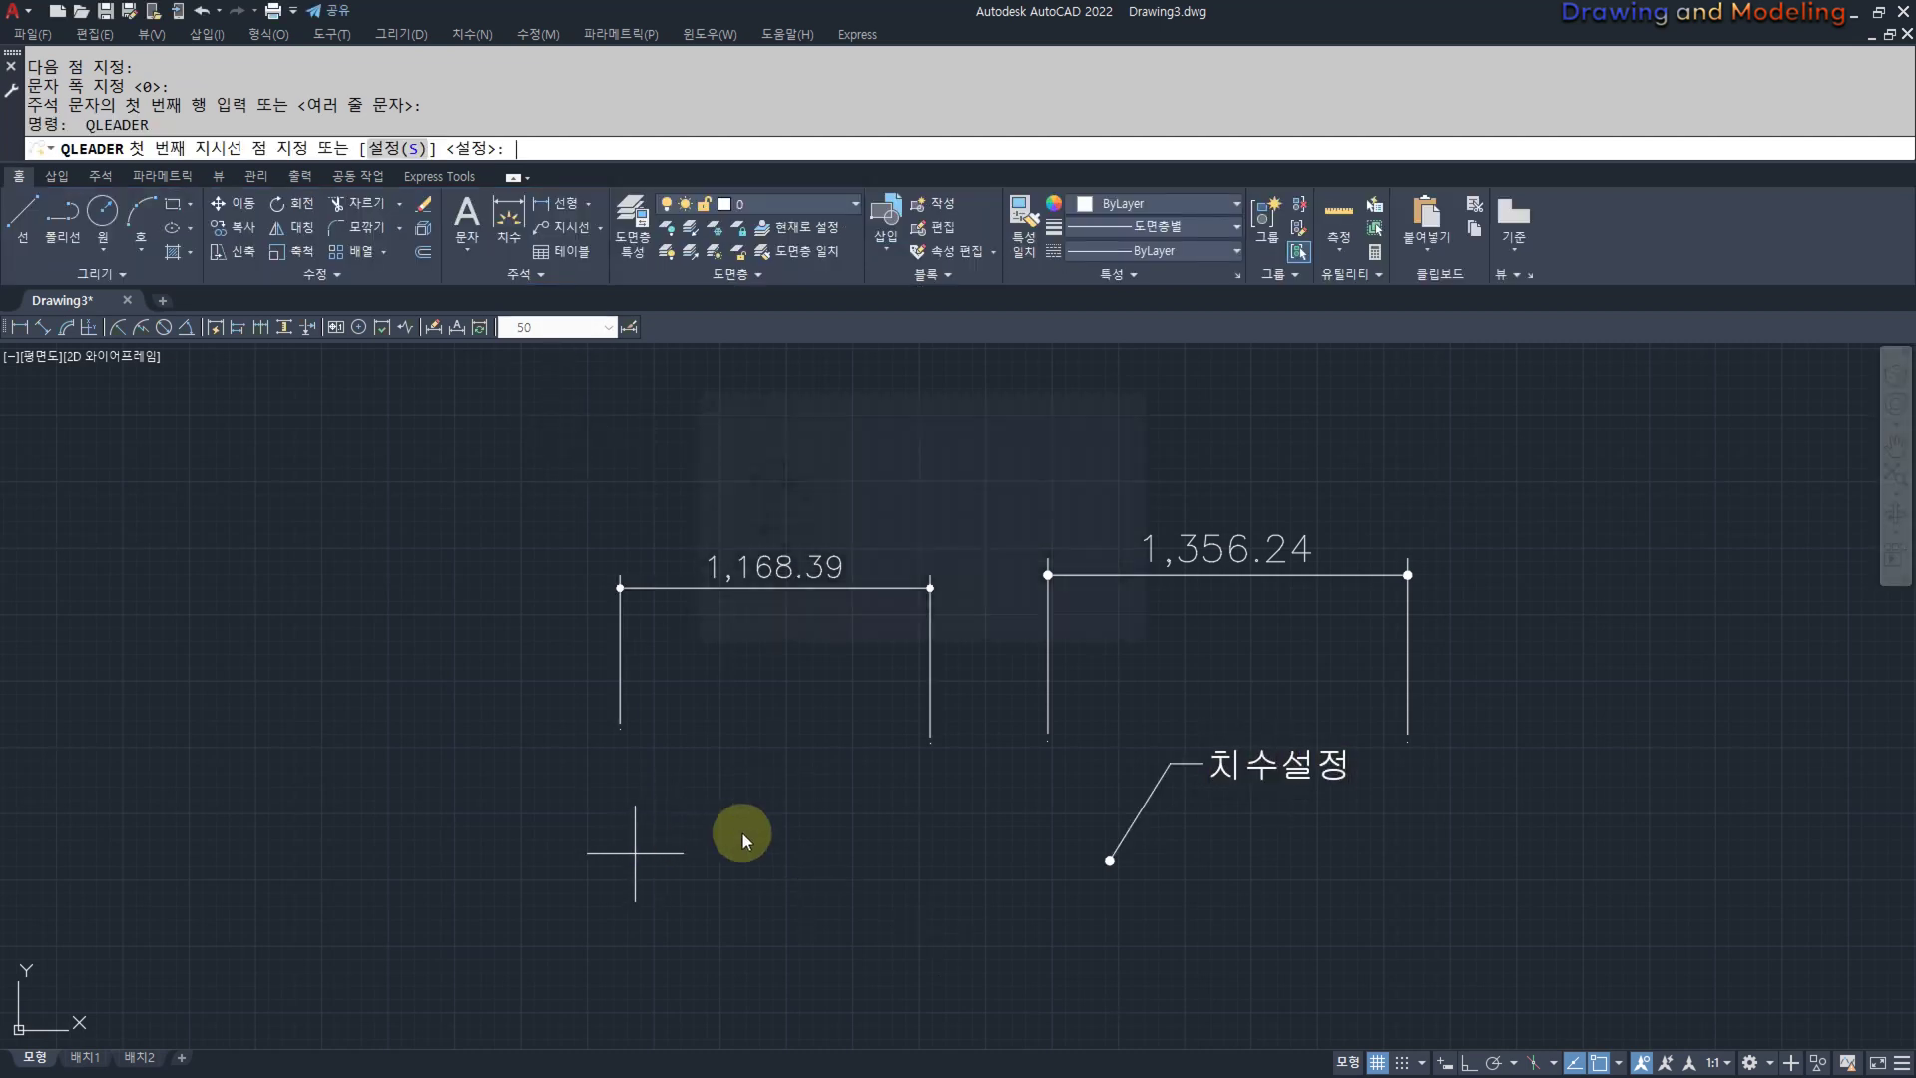
key("Return")
left_click(864, 433)
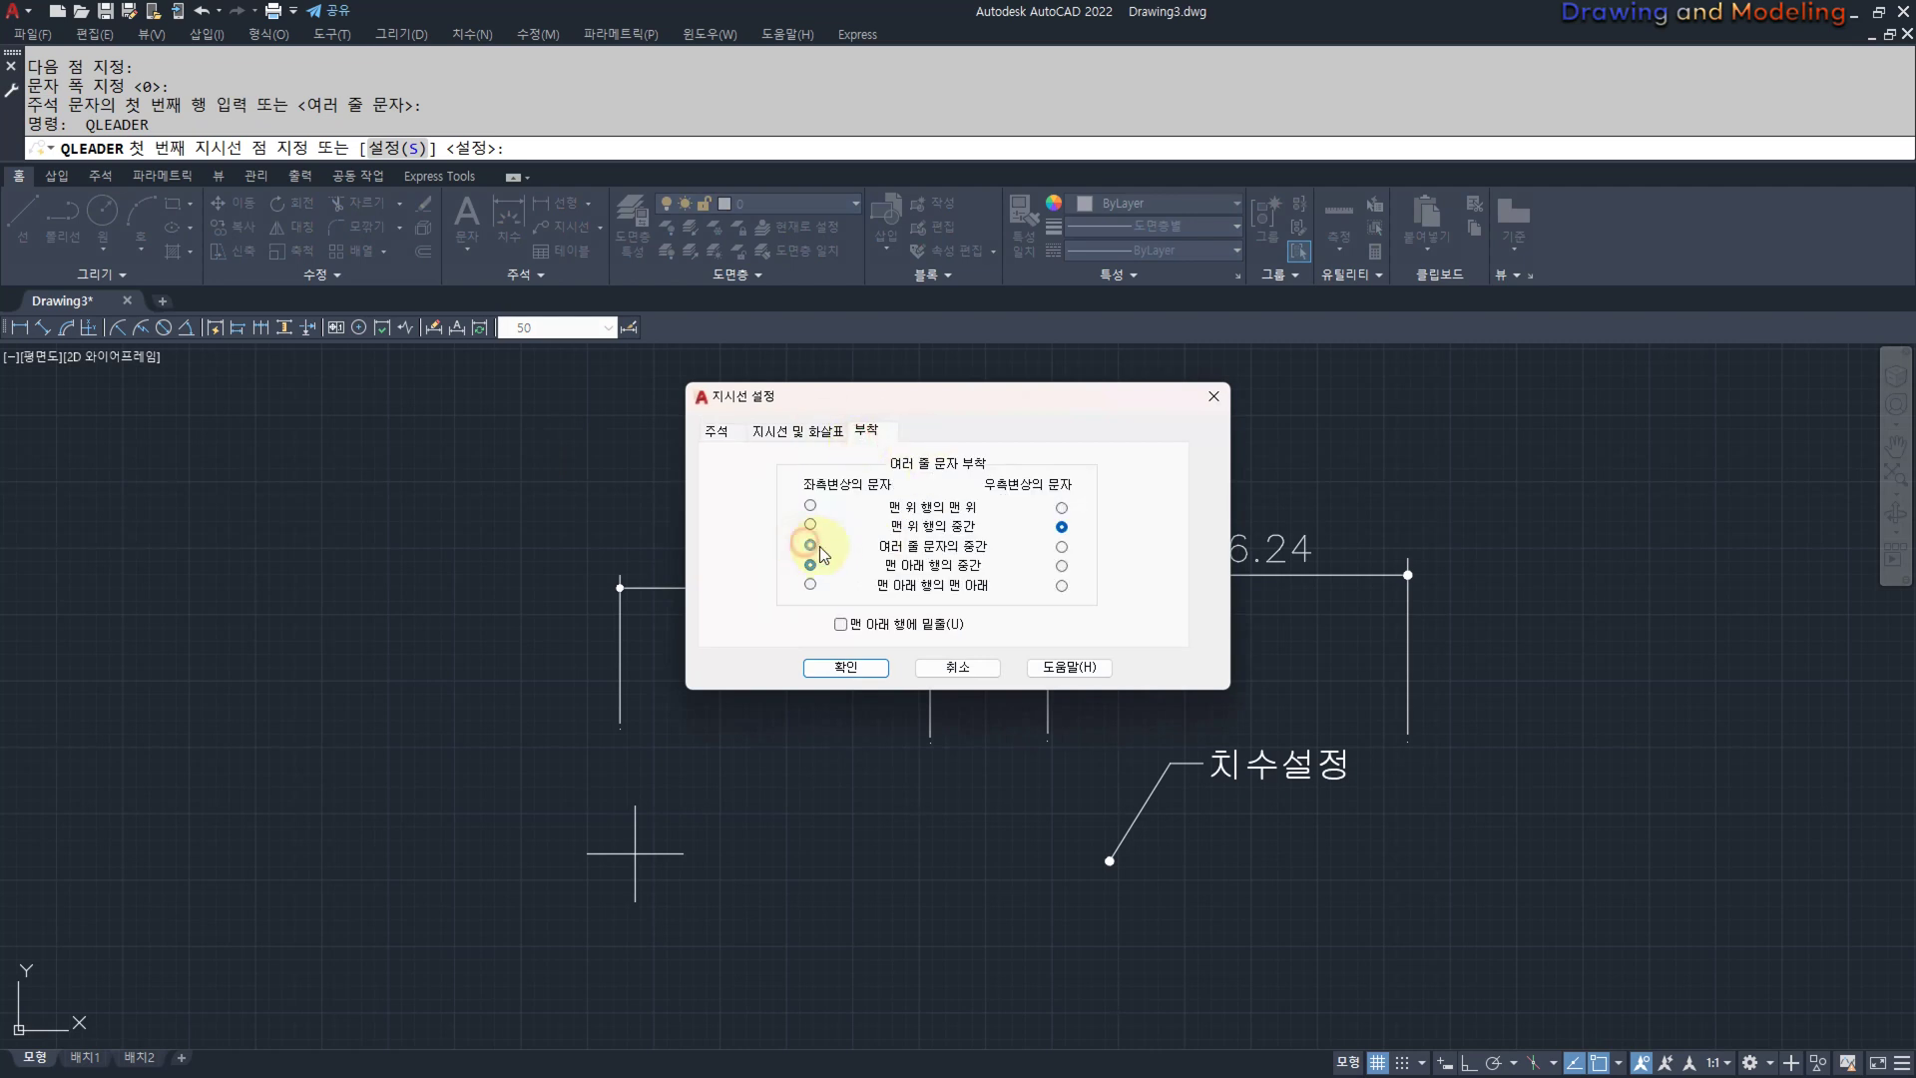
left_click(1060, 551)
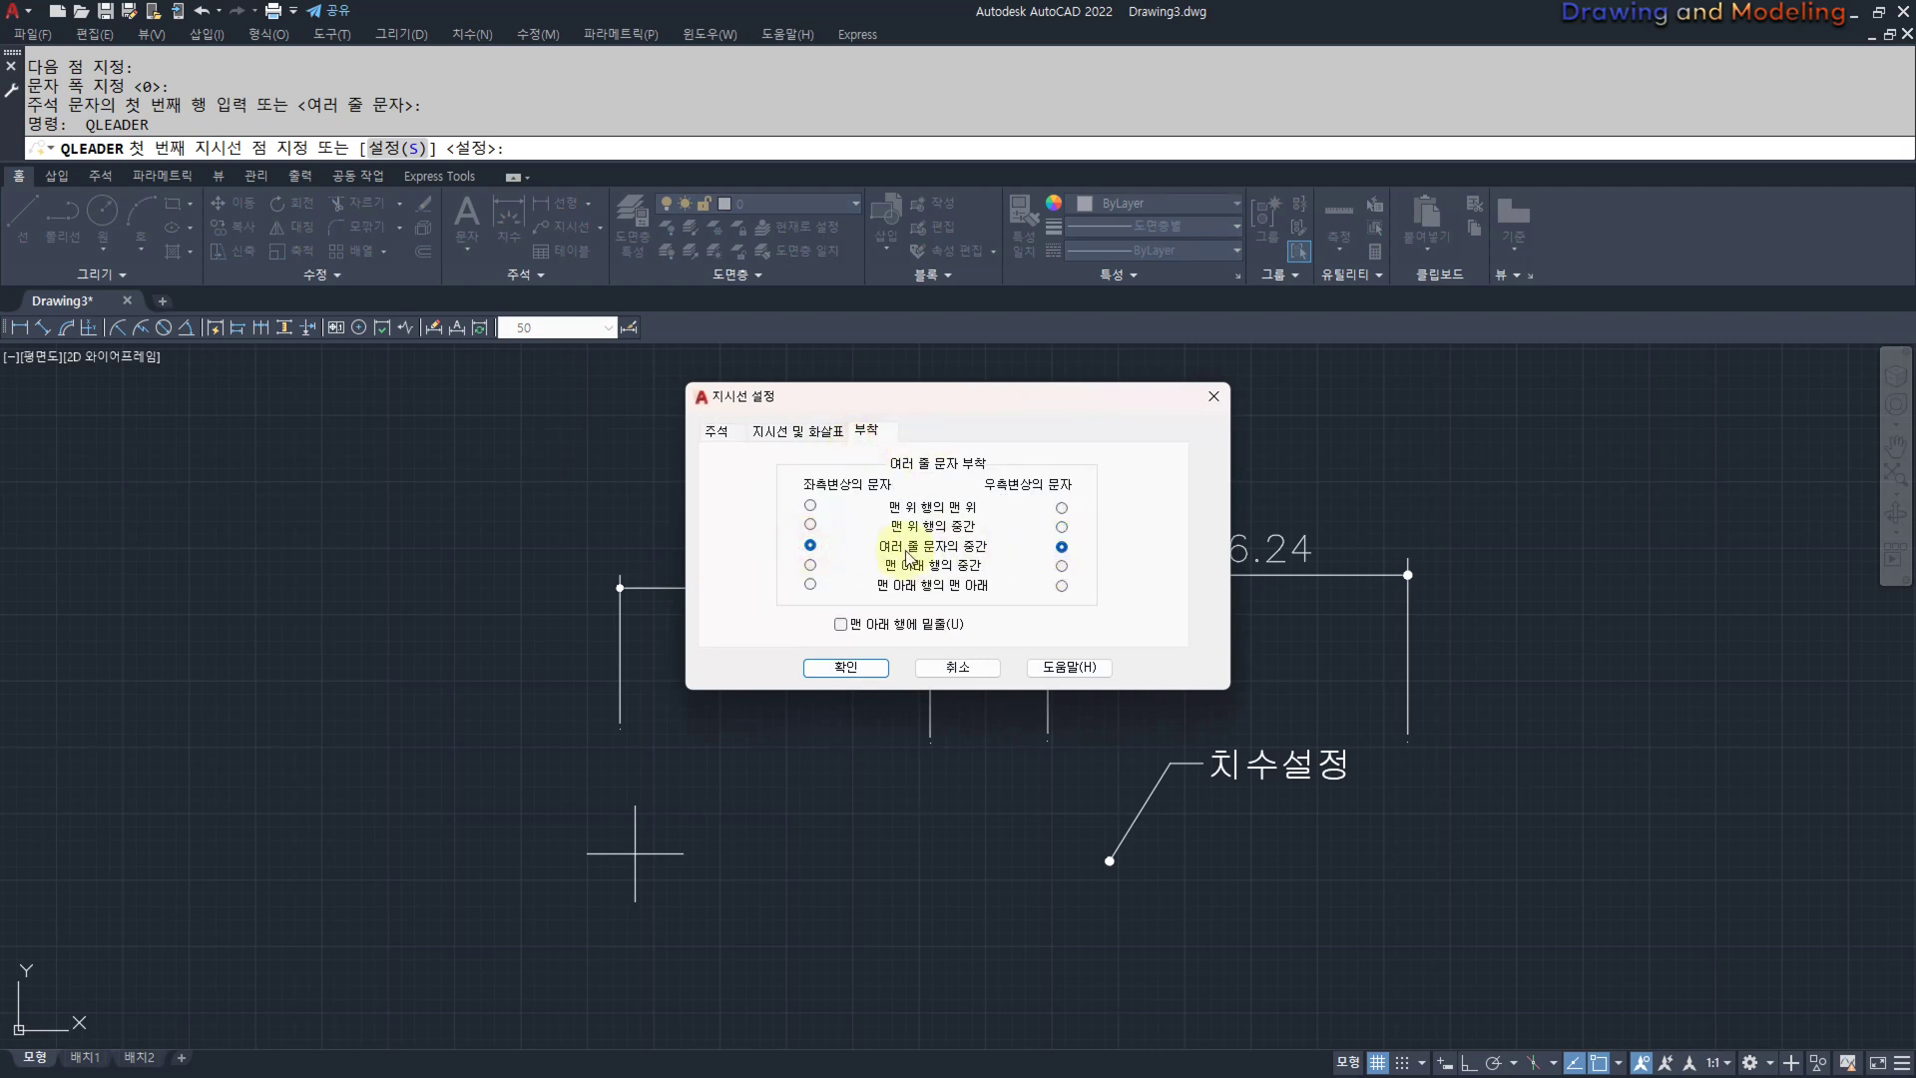
left_click(841, 625)
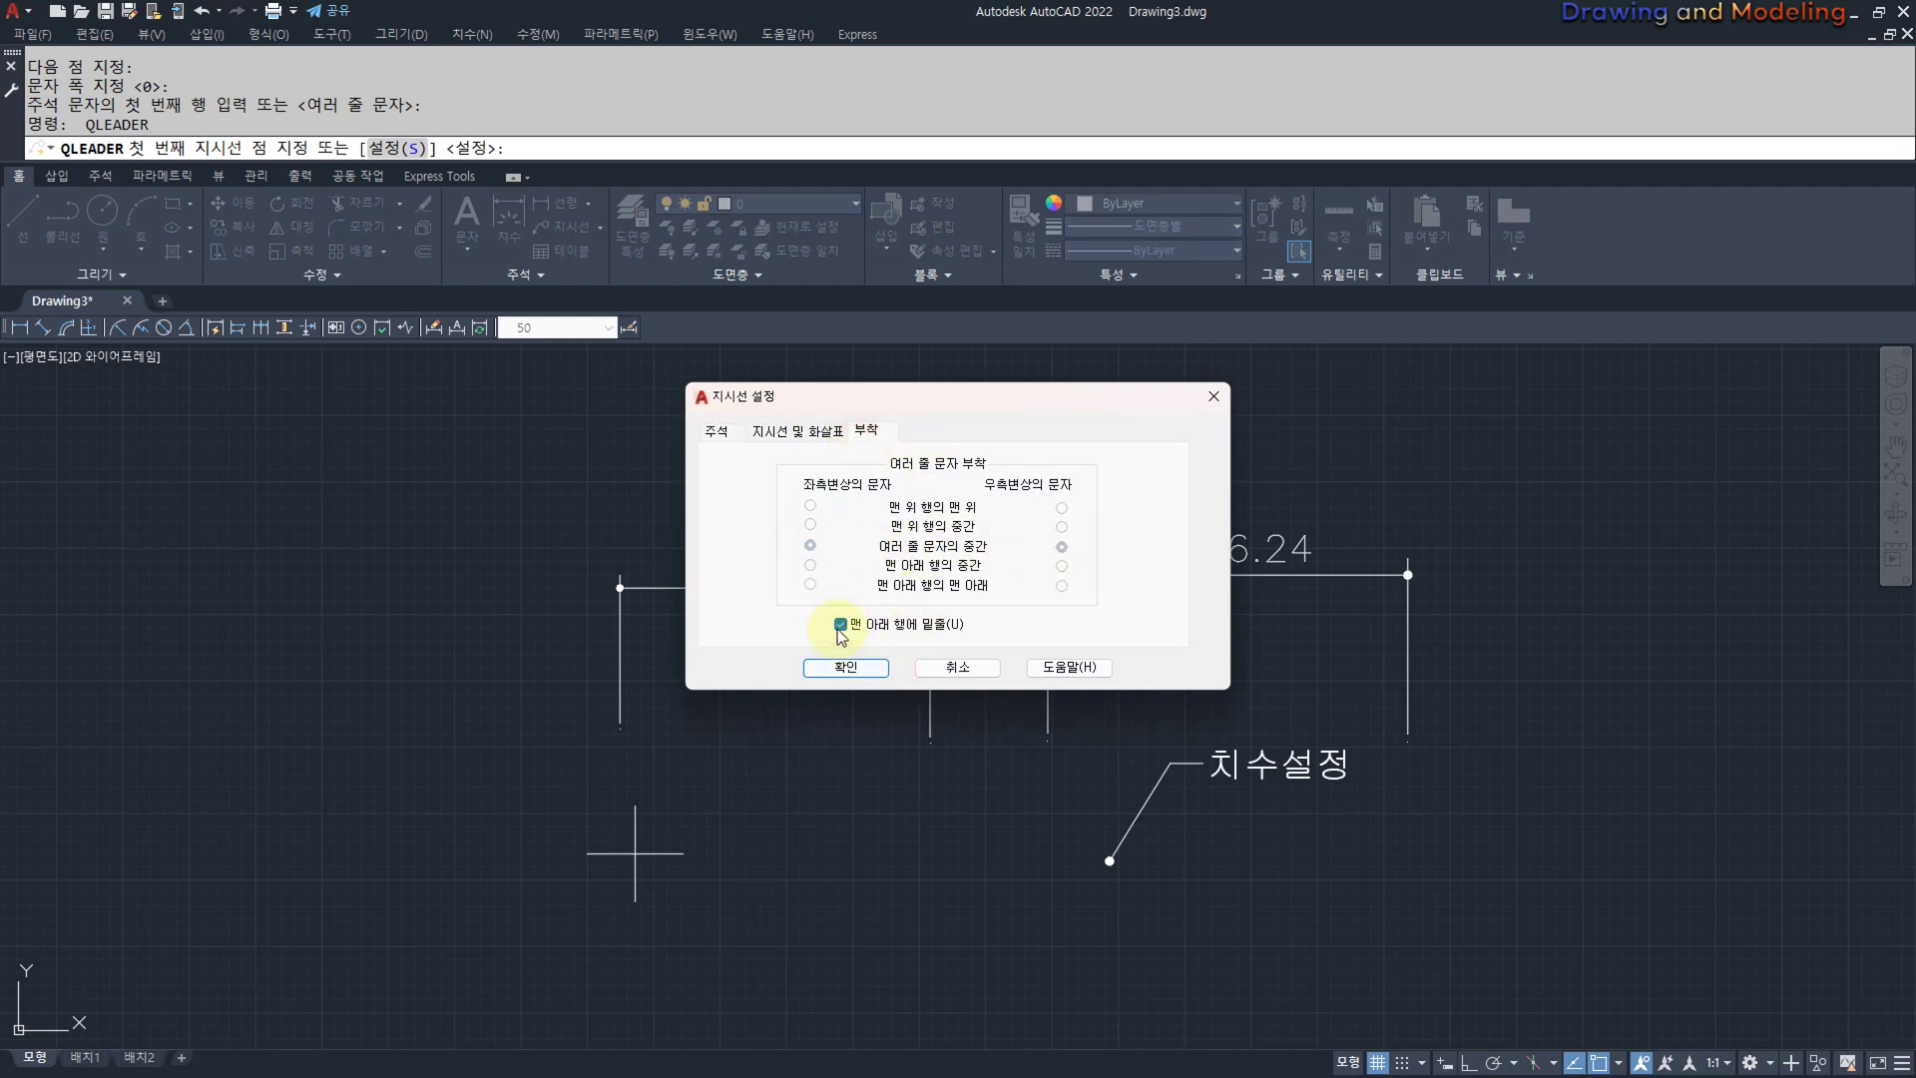
left_click(846, 666)
left_click(625, 871)
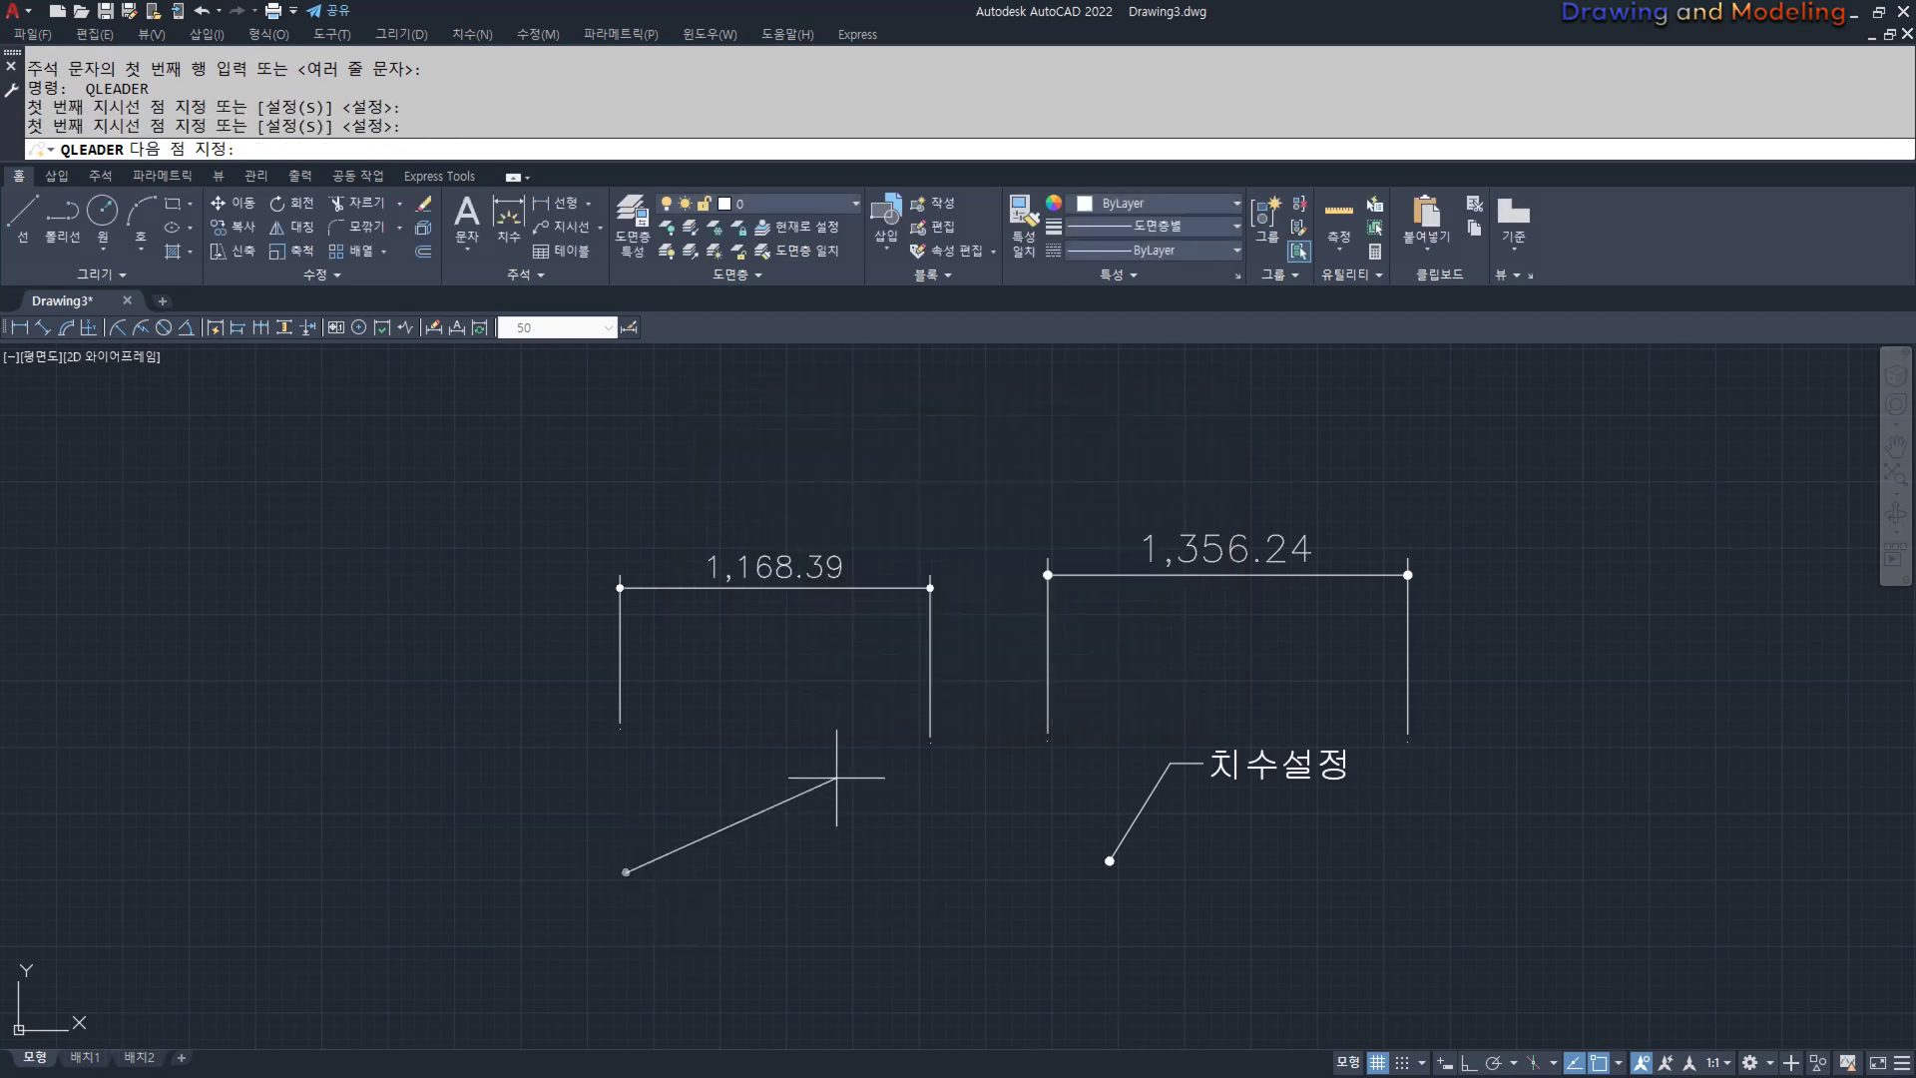
left_click(702, 760)
key("Escape")
left_click(729, 841)
left_click(712, 859)
key("space")
key("Escape")
left_click(741, 720)
left_click(583, 952)
left_click(679, 912)
left_click(703, 927)
key("Escape")
key("Escape")
left_click(717, 899)
left_click(675, 880)
key("Delete")
Make dimension style 40 the current dimension style again.
left_click(555, 328)
left_click(557, 350)
type("ㅣ")
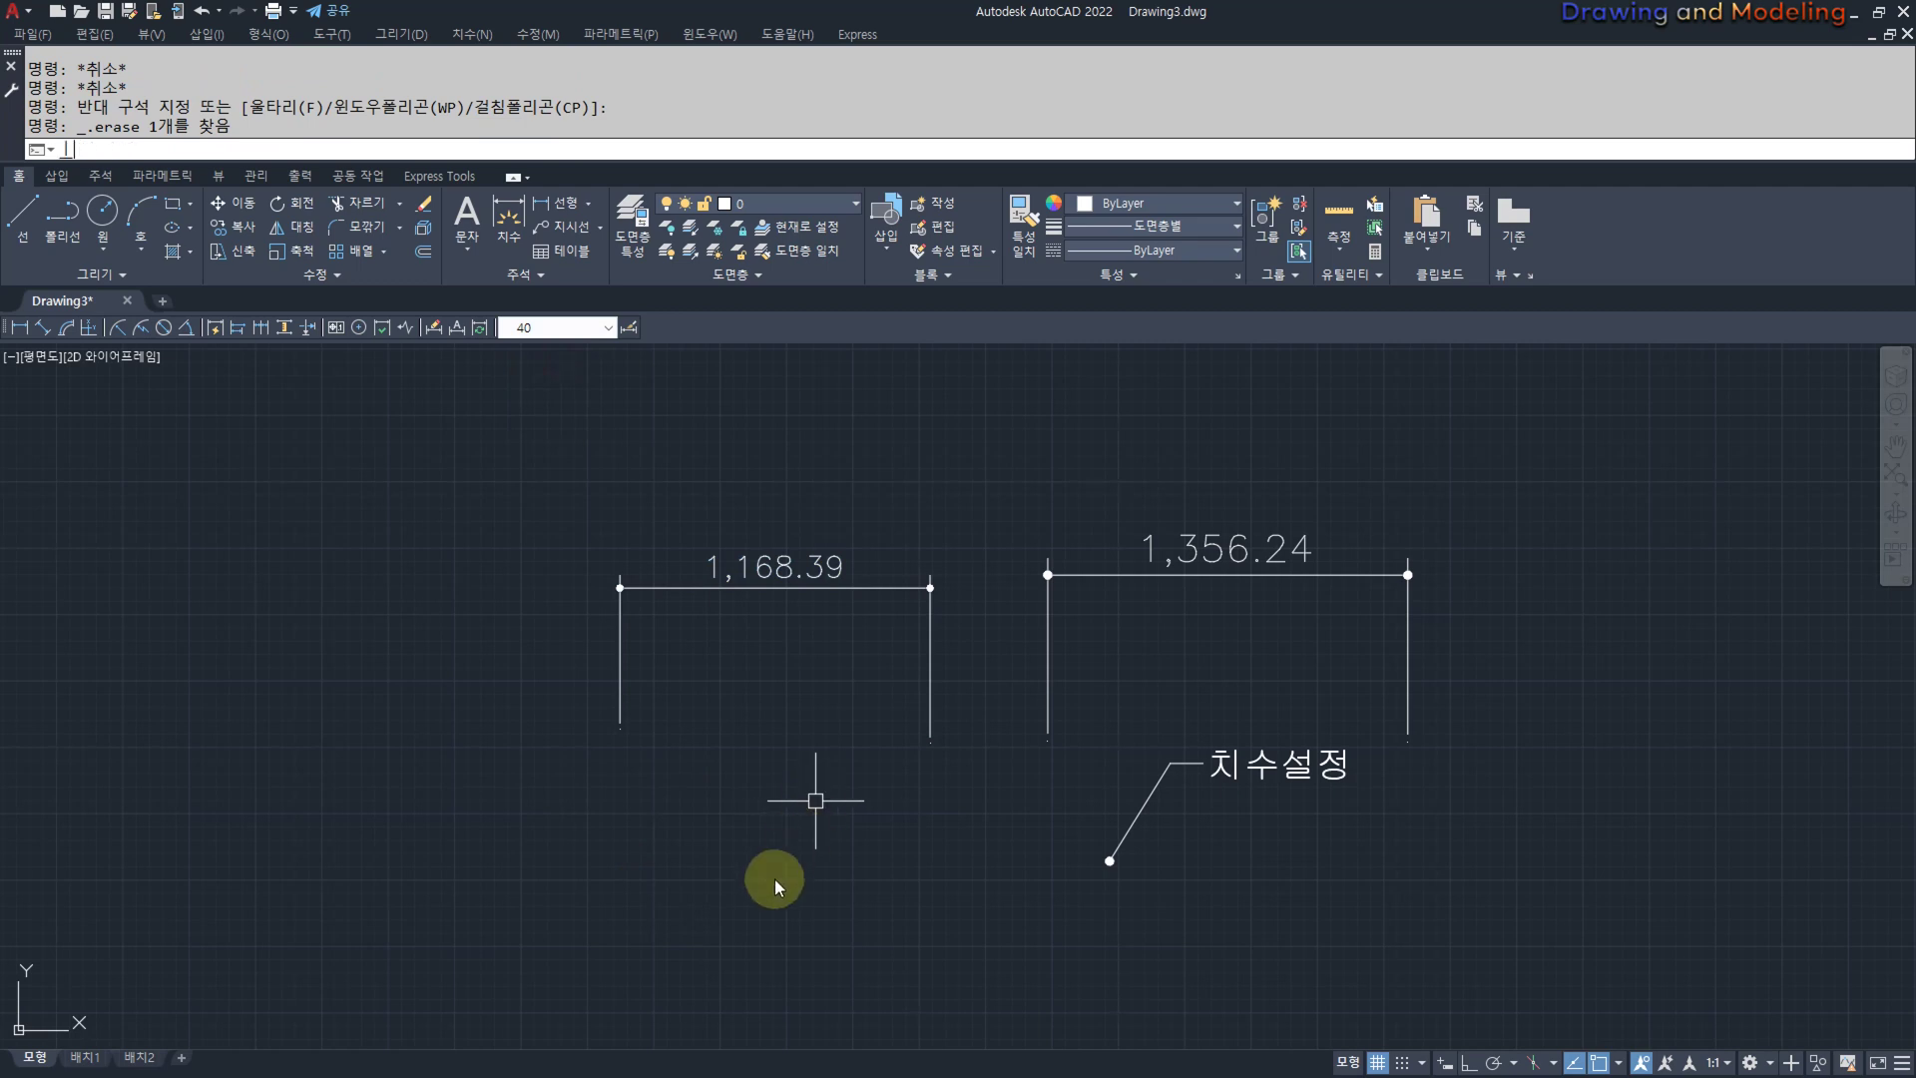
type("ㄷ")
key("space")
left_click(649, 882)
key("space")
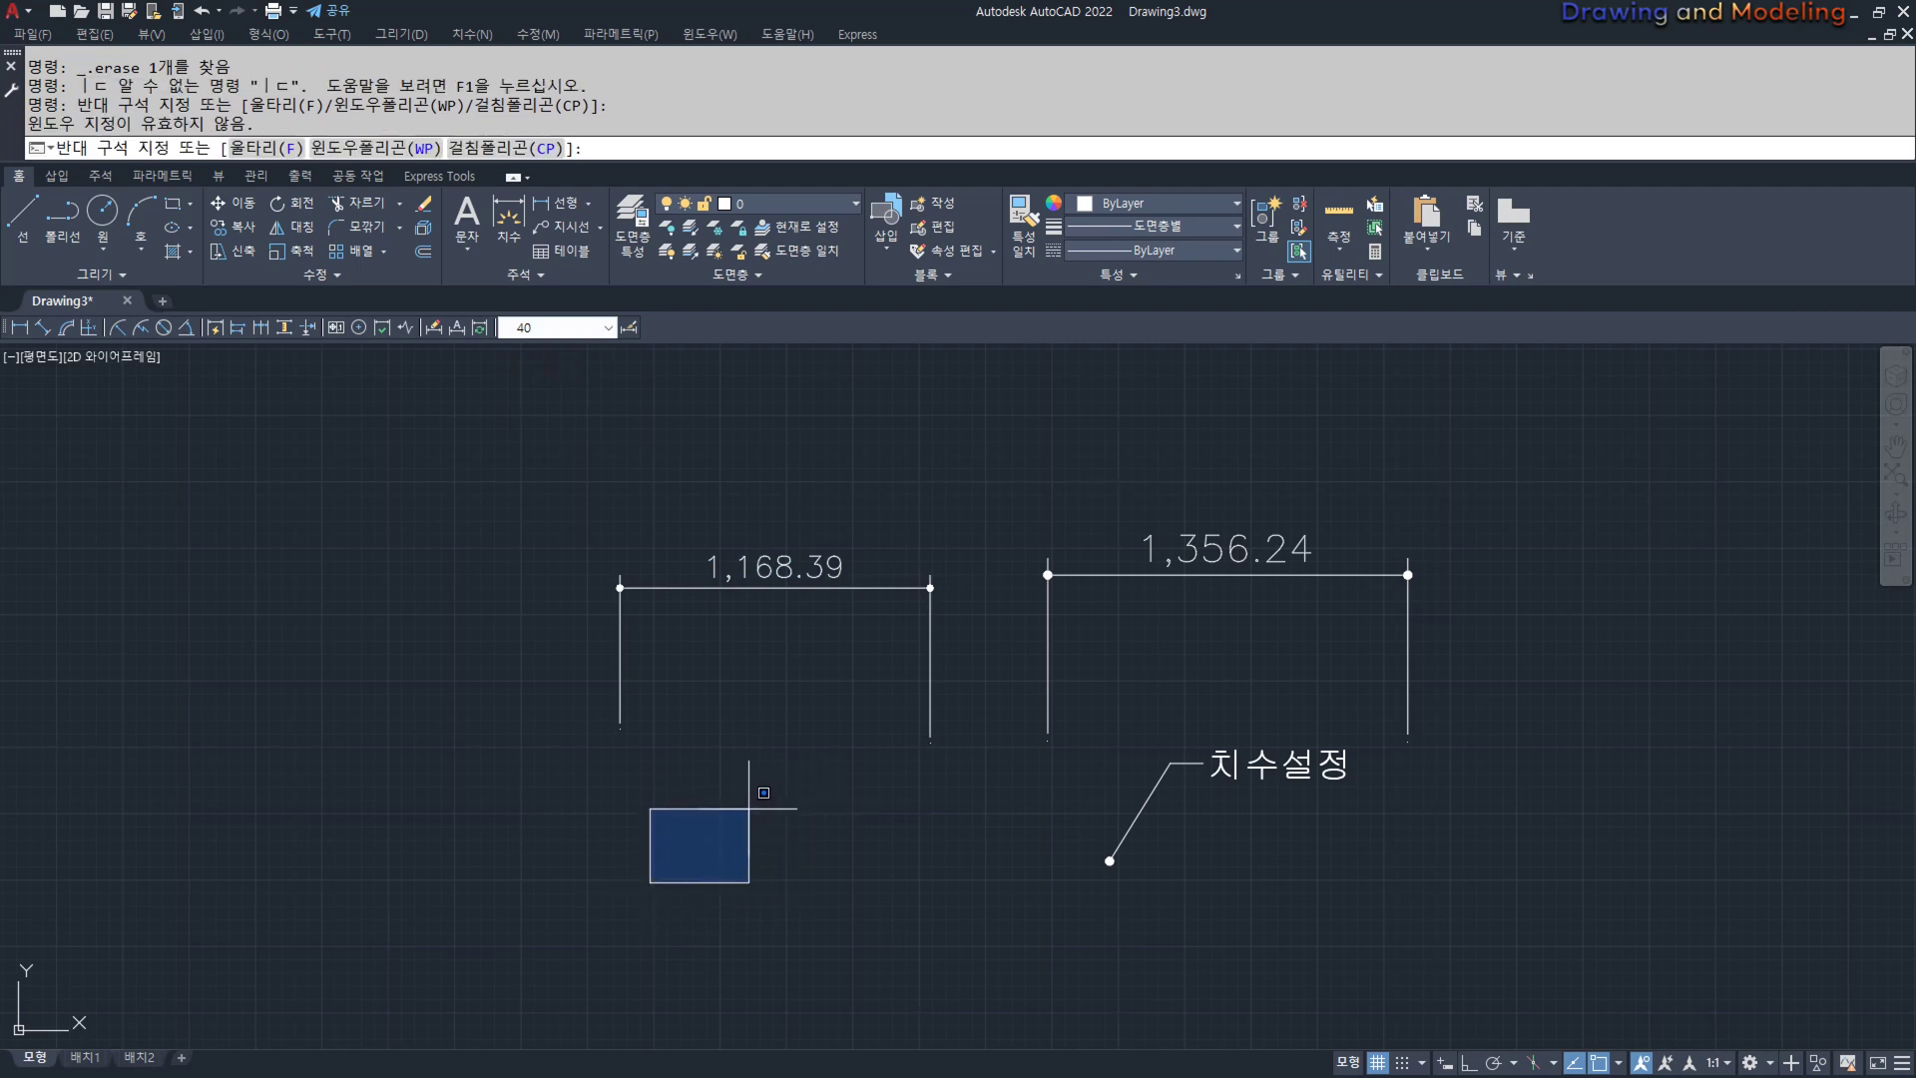
key("Escape")
key("Escape")
Draw a quick leader with the text 치수설정 below the dimension made with style 40.
type("le")
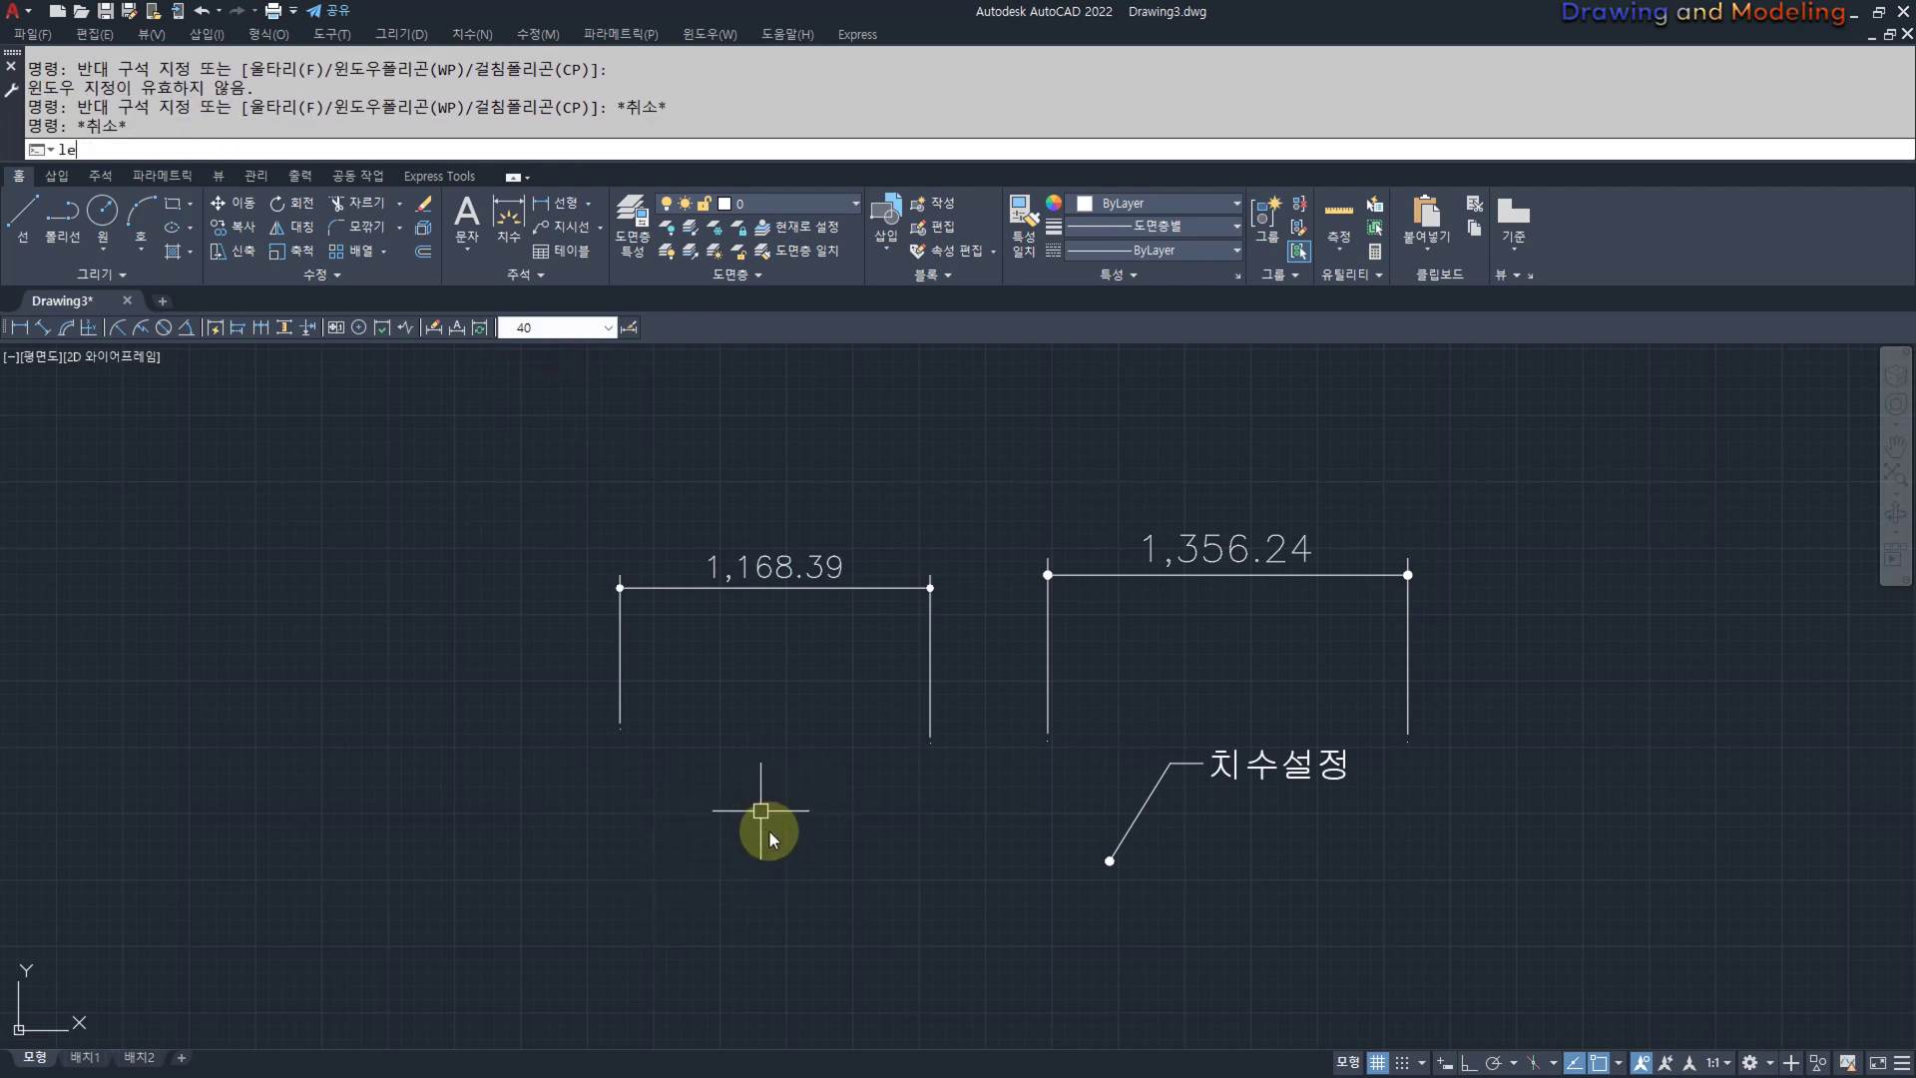
key("space")
left_click(617, 878)
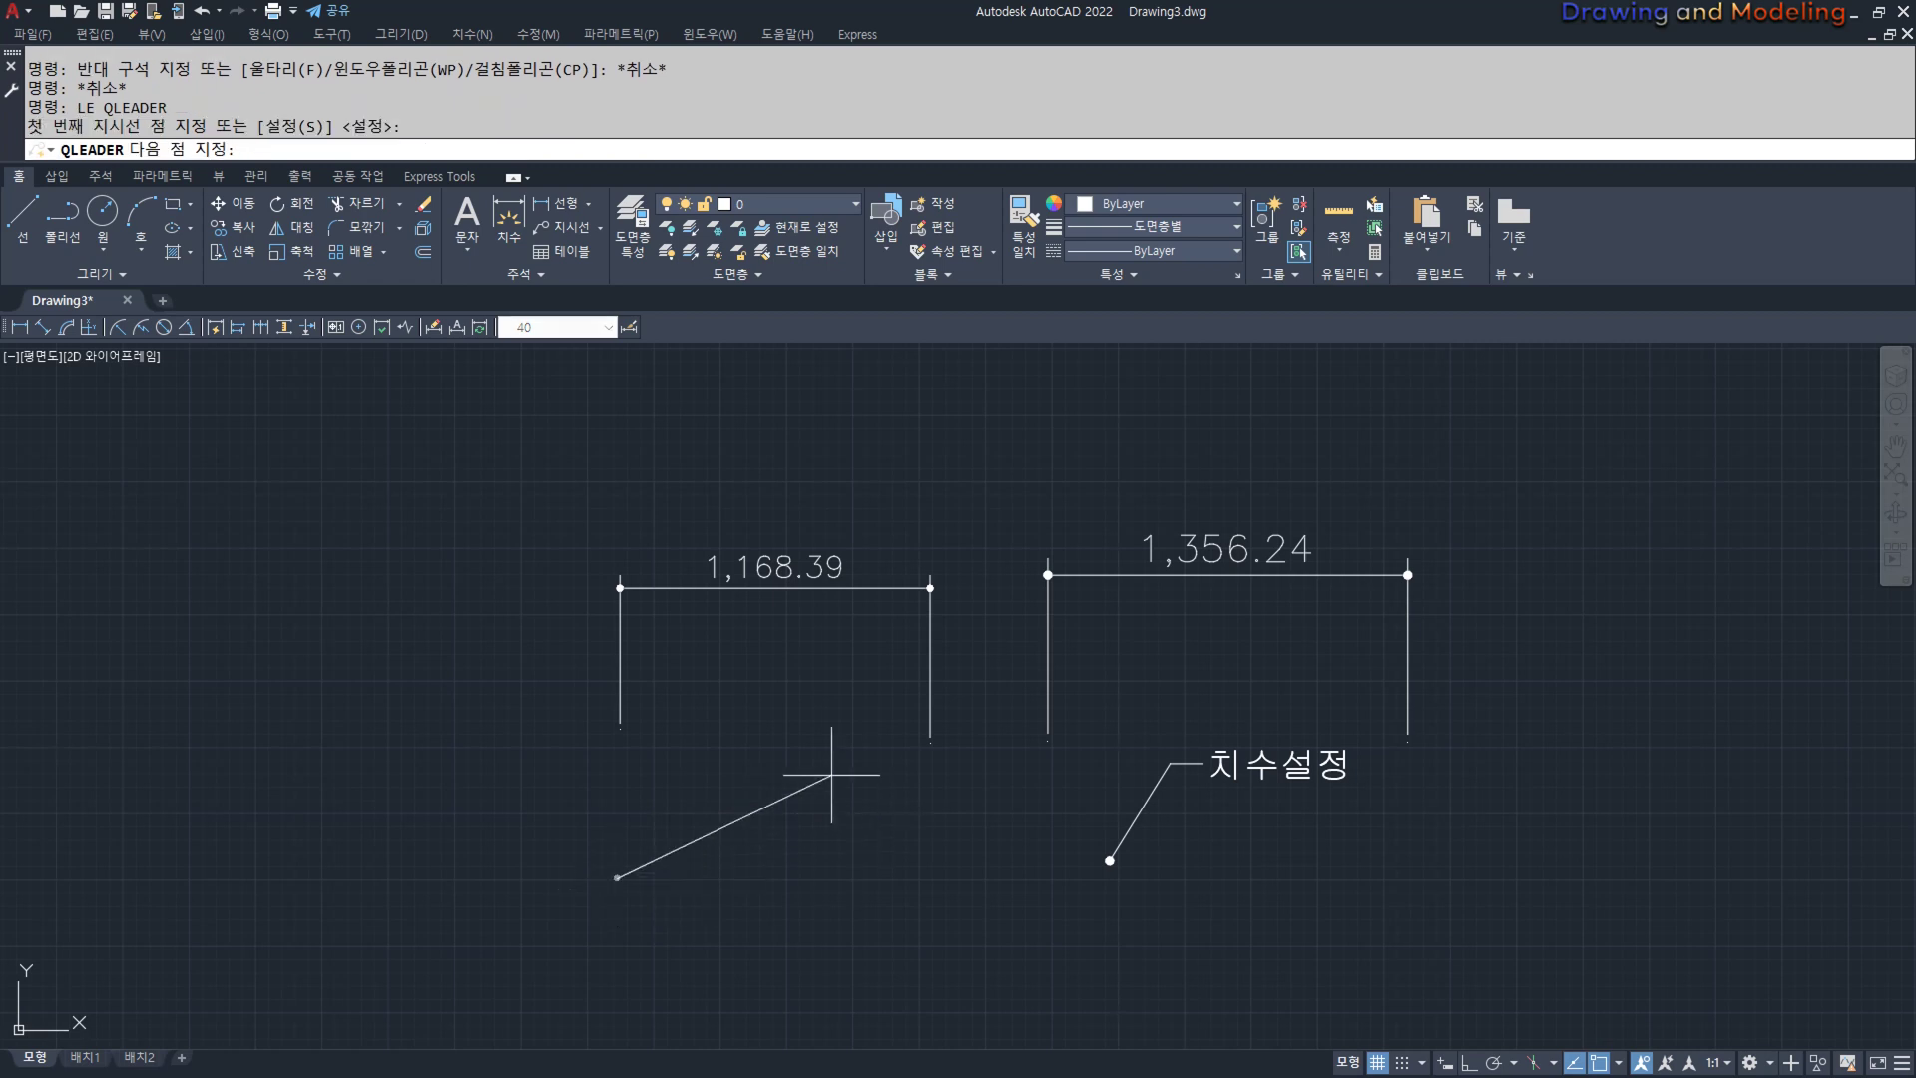
left_click(705, 767)
key("Return")
key("Return")
key("Return")
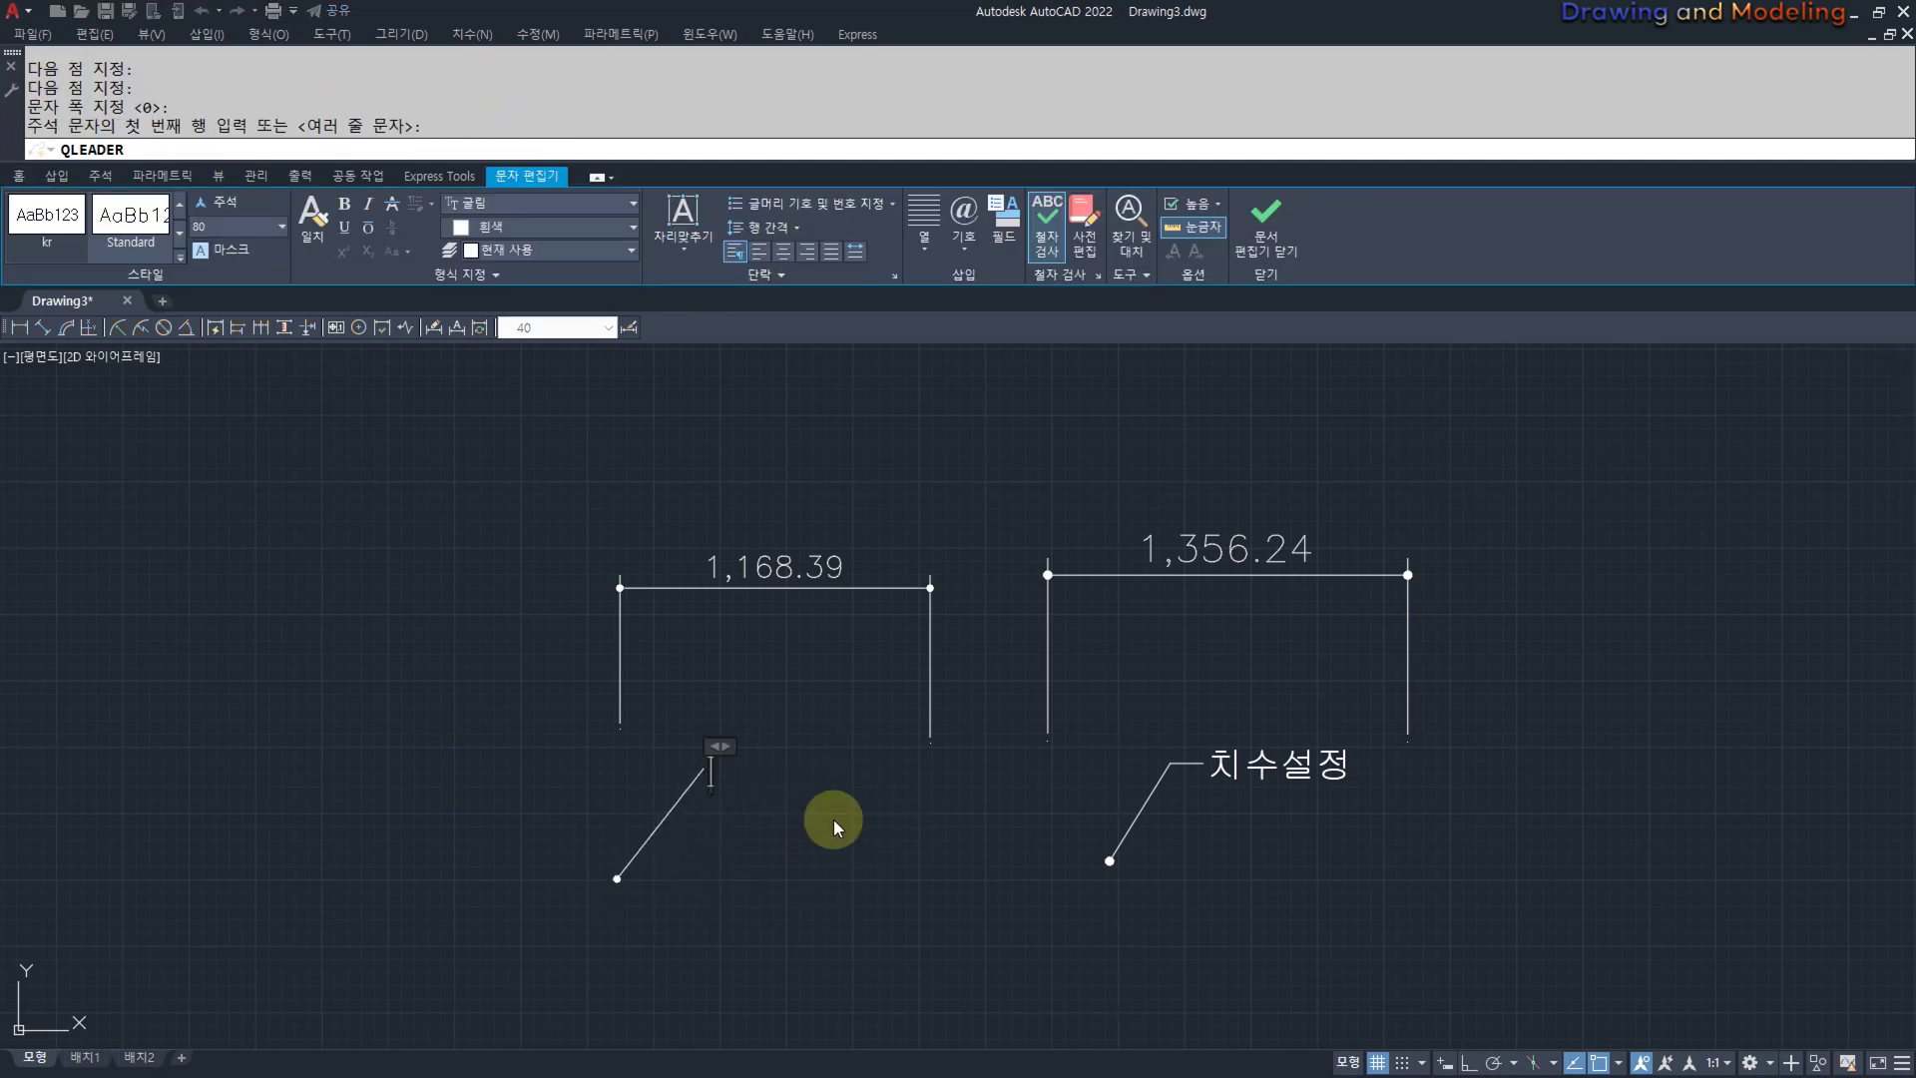
type("치수설저ㅇ")
left_click(834, 818)
key("Escape")
key("Escape")
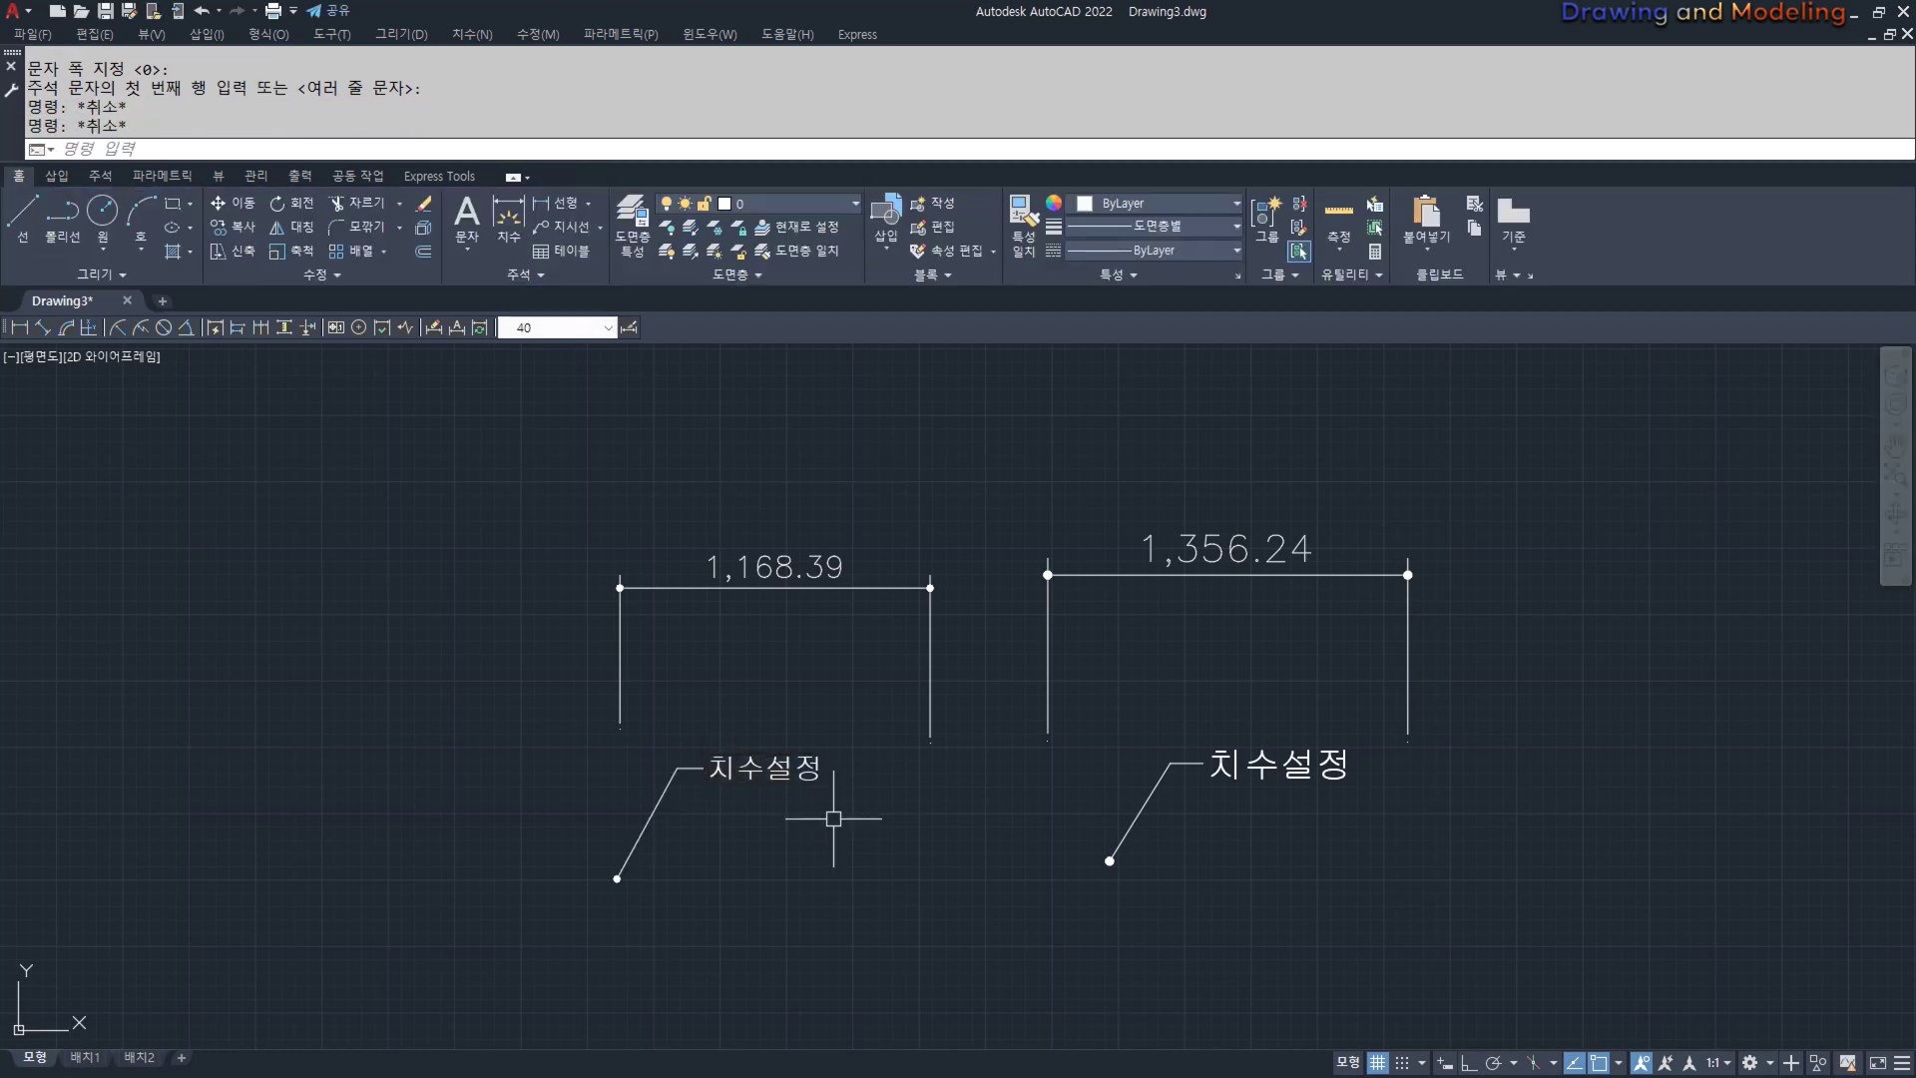
left_click_drag(838, 809, 638, 796)
mouse_move(1463, 784)
left_mouse_down()
mouse_move(1206, 736)
mouse_move(1163, 859)
left_mouse_up()
key("Escape")
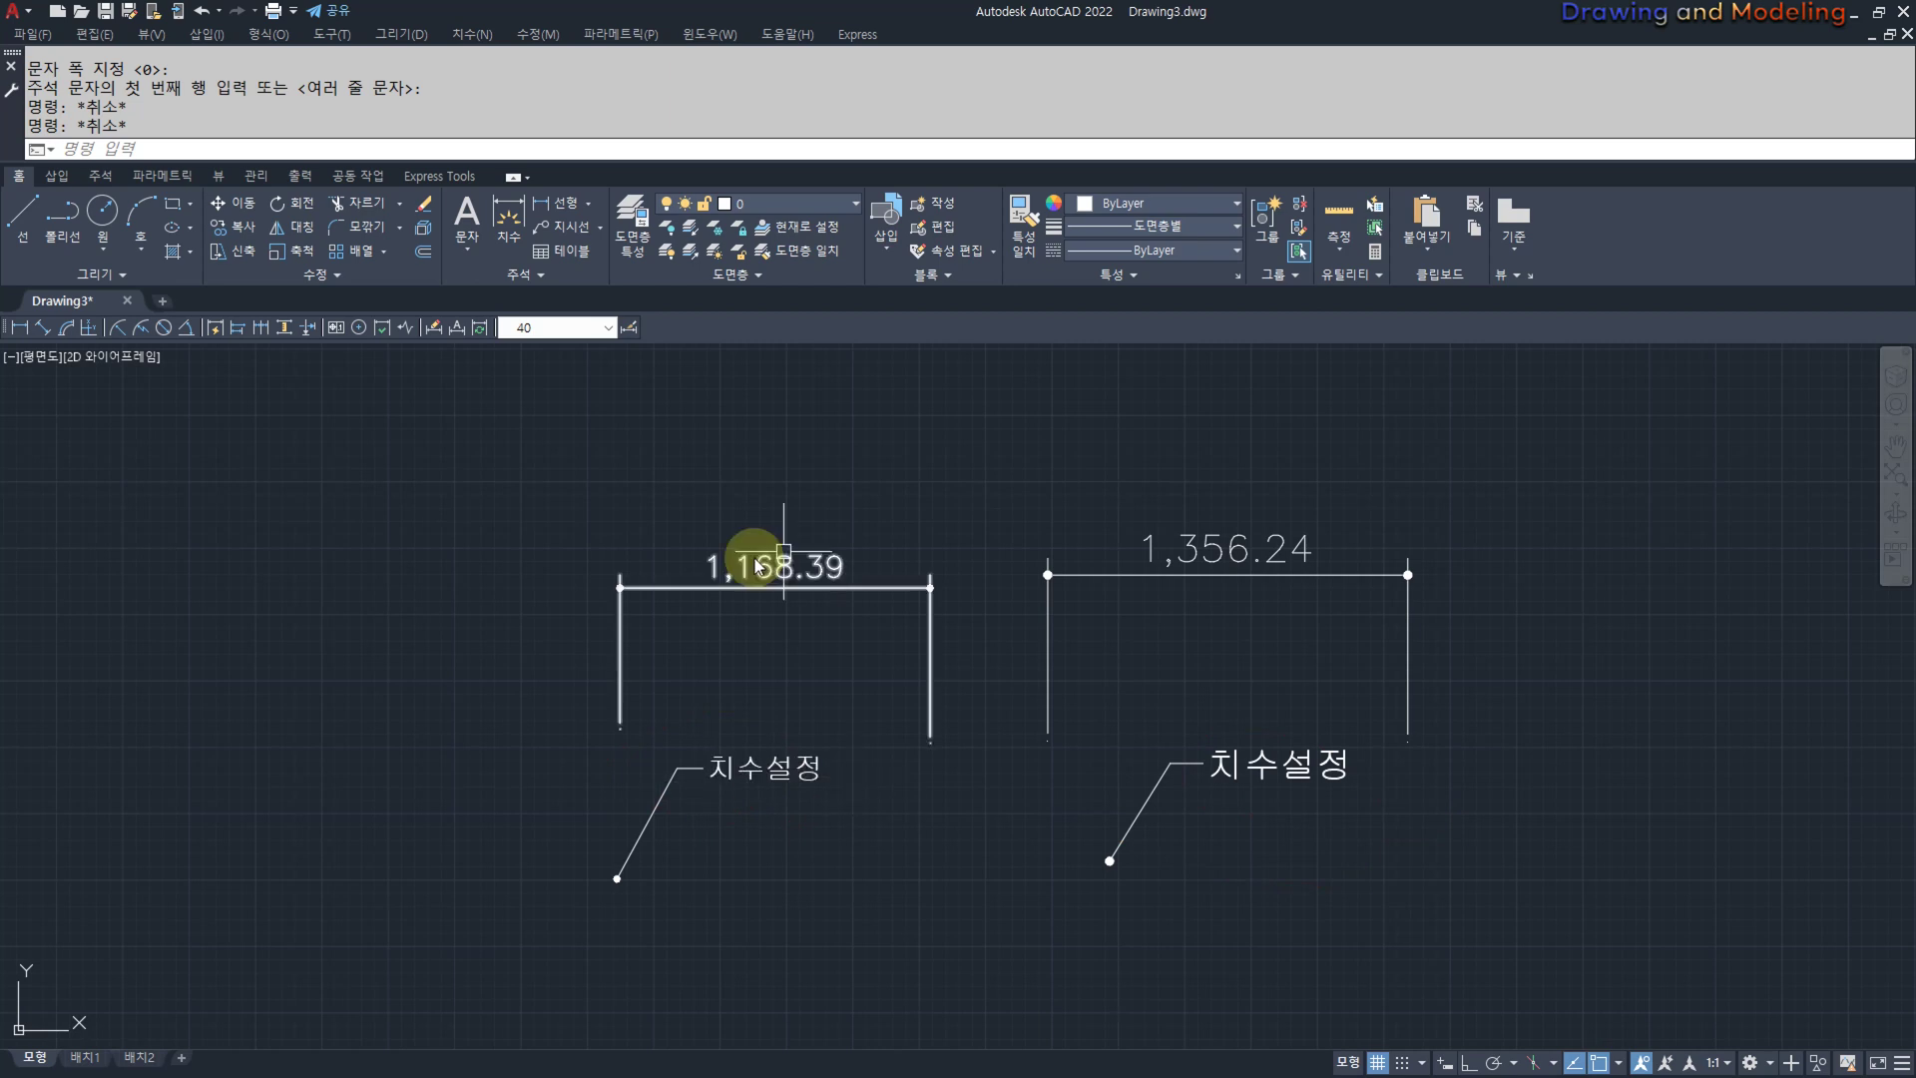
left_click_drag(843, 587, 848, 576)
mouse_move(861, 795)
left_mouse_down()
mouse_move(825, 813)
mouse_move(822, 729)
left_mouse_up()
mouse_move(643, 352)
left_mouse_down()
mouse_move(531, 363)
mouse_move(616, 304)
mouse_move(479, 300)
left_mouse_up()
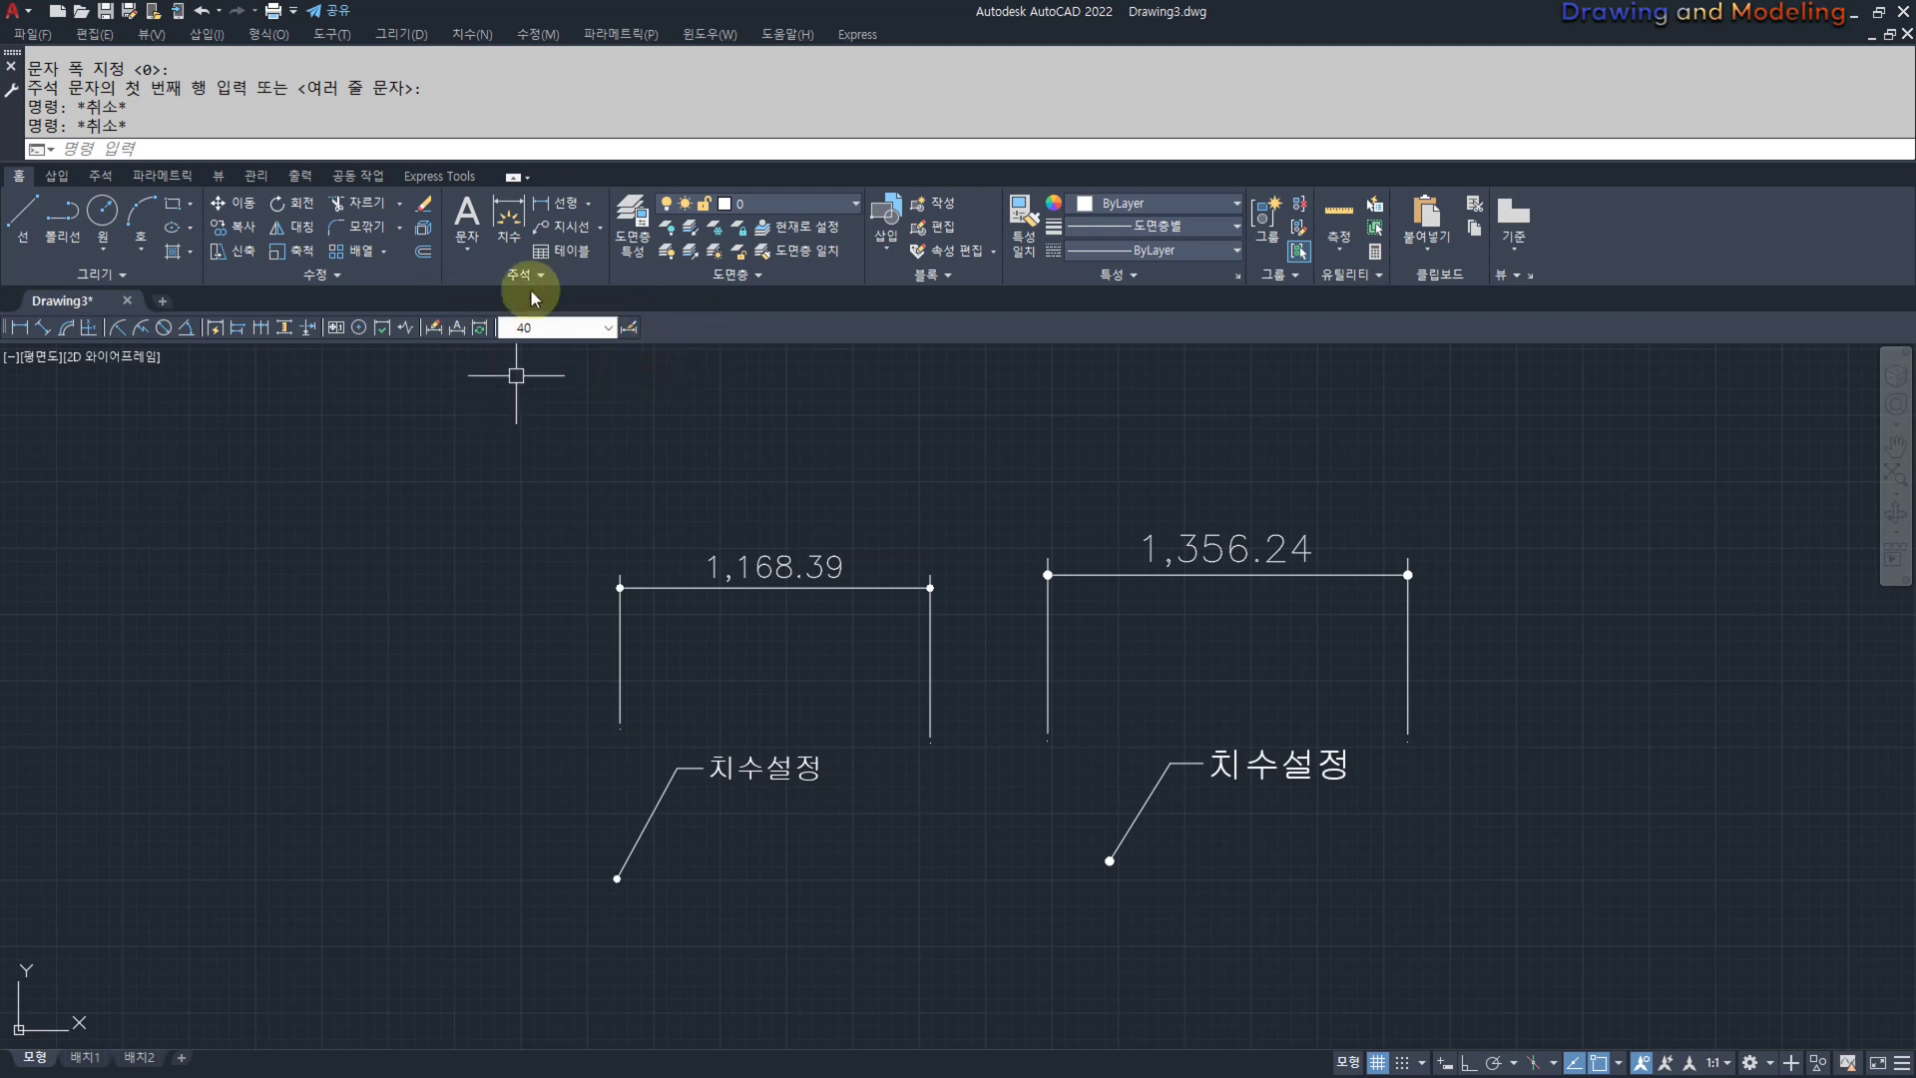
Open the multileader style manager to view its Standard style, and close it.
left_click(521, 275)
left_click(471, 354)
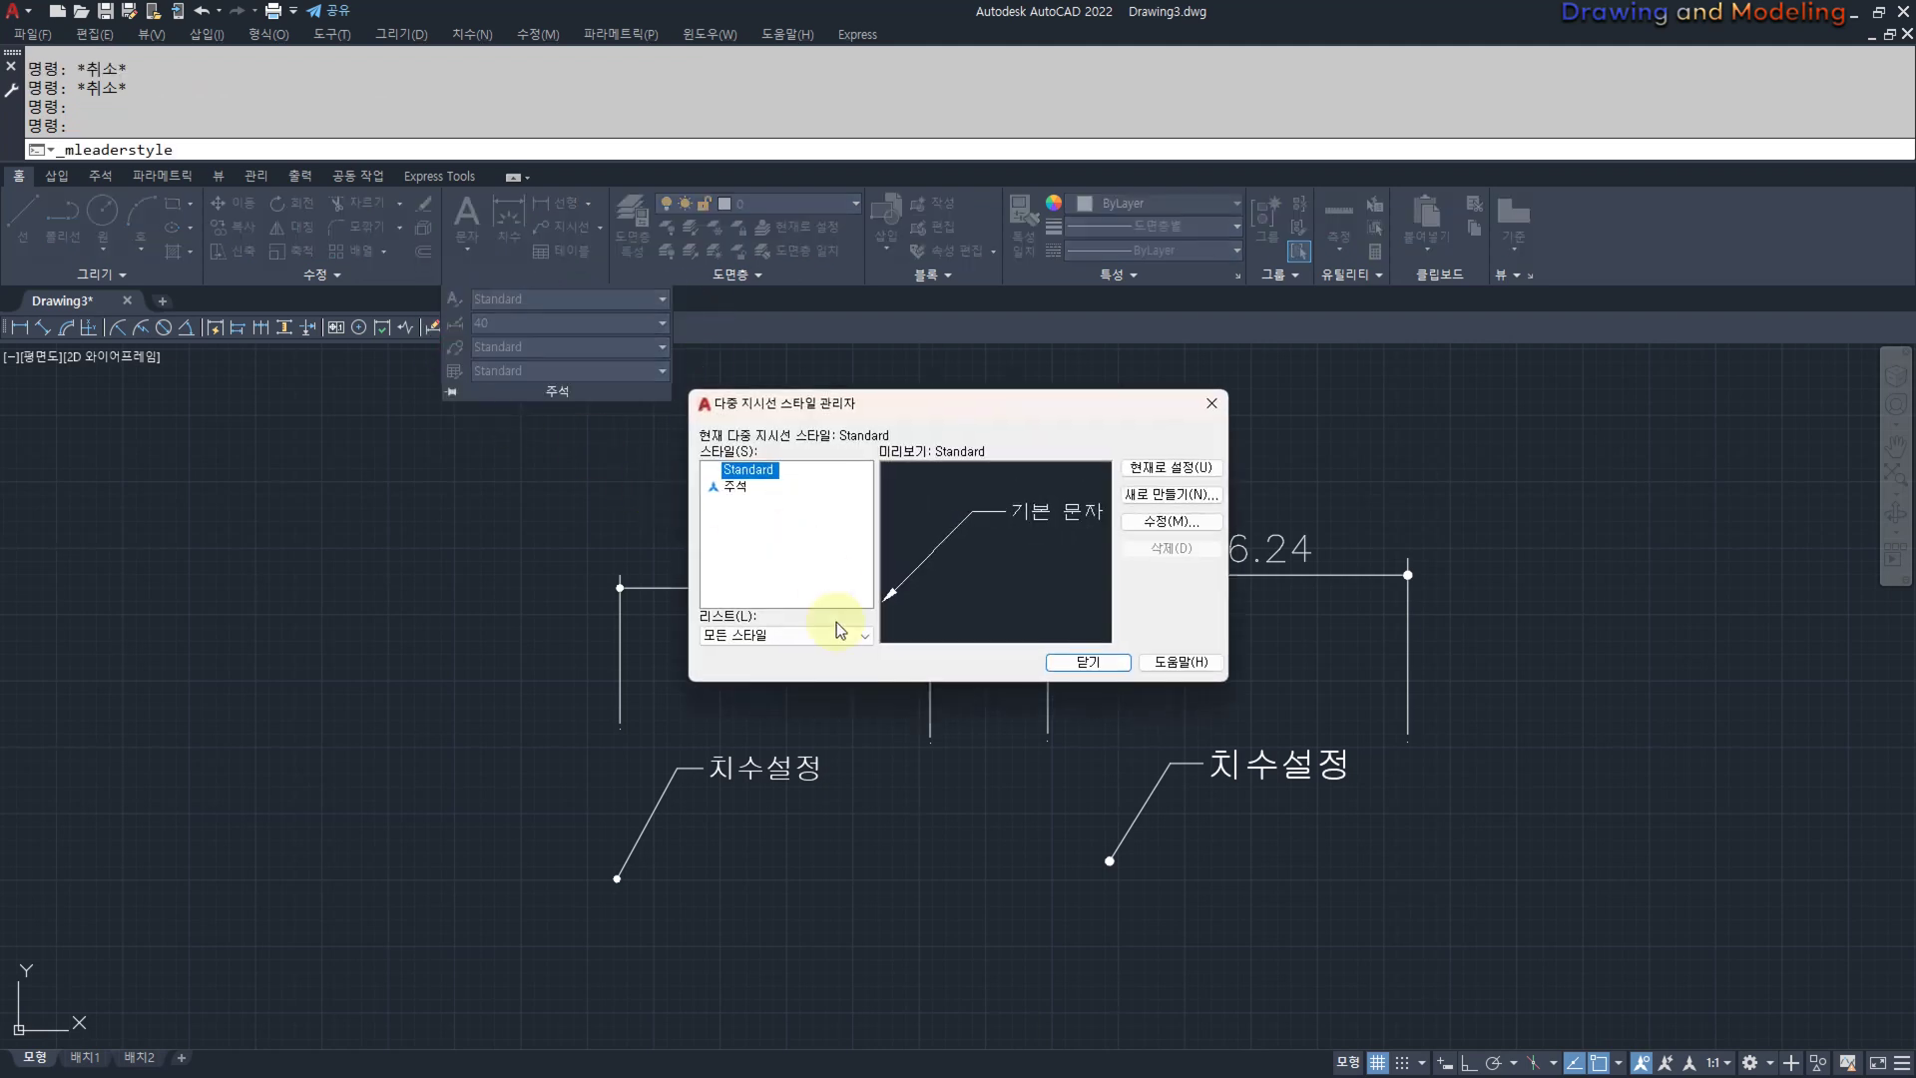
left_click(1091, 662)
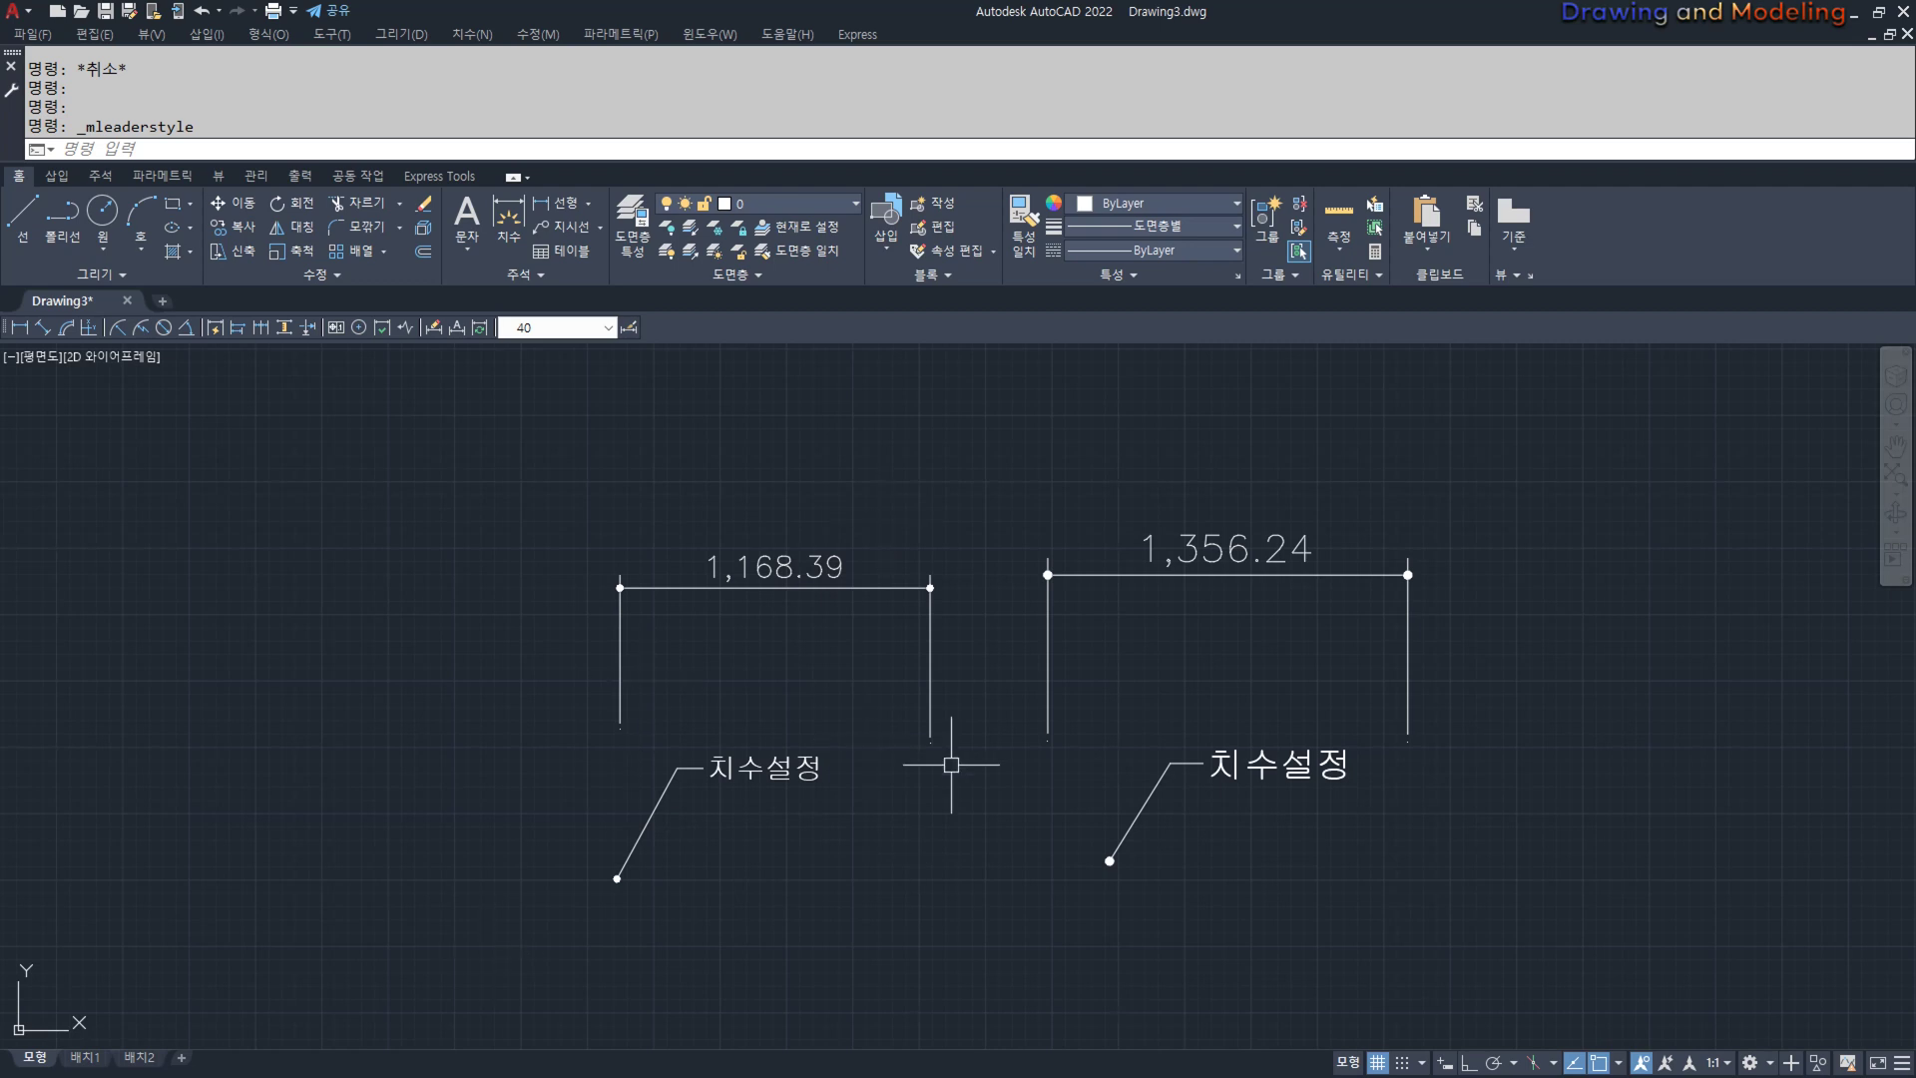
mouse_move(1016, 890)
left_mouse_down()
mouse_move(311, 880)
mouse_move(1009, 670)
mouse_move(990, 960)
left_mouse_up()
key("Escape")
left_click(1625, 928)
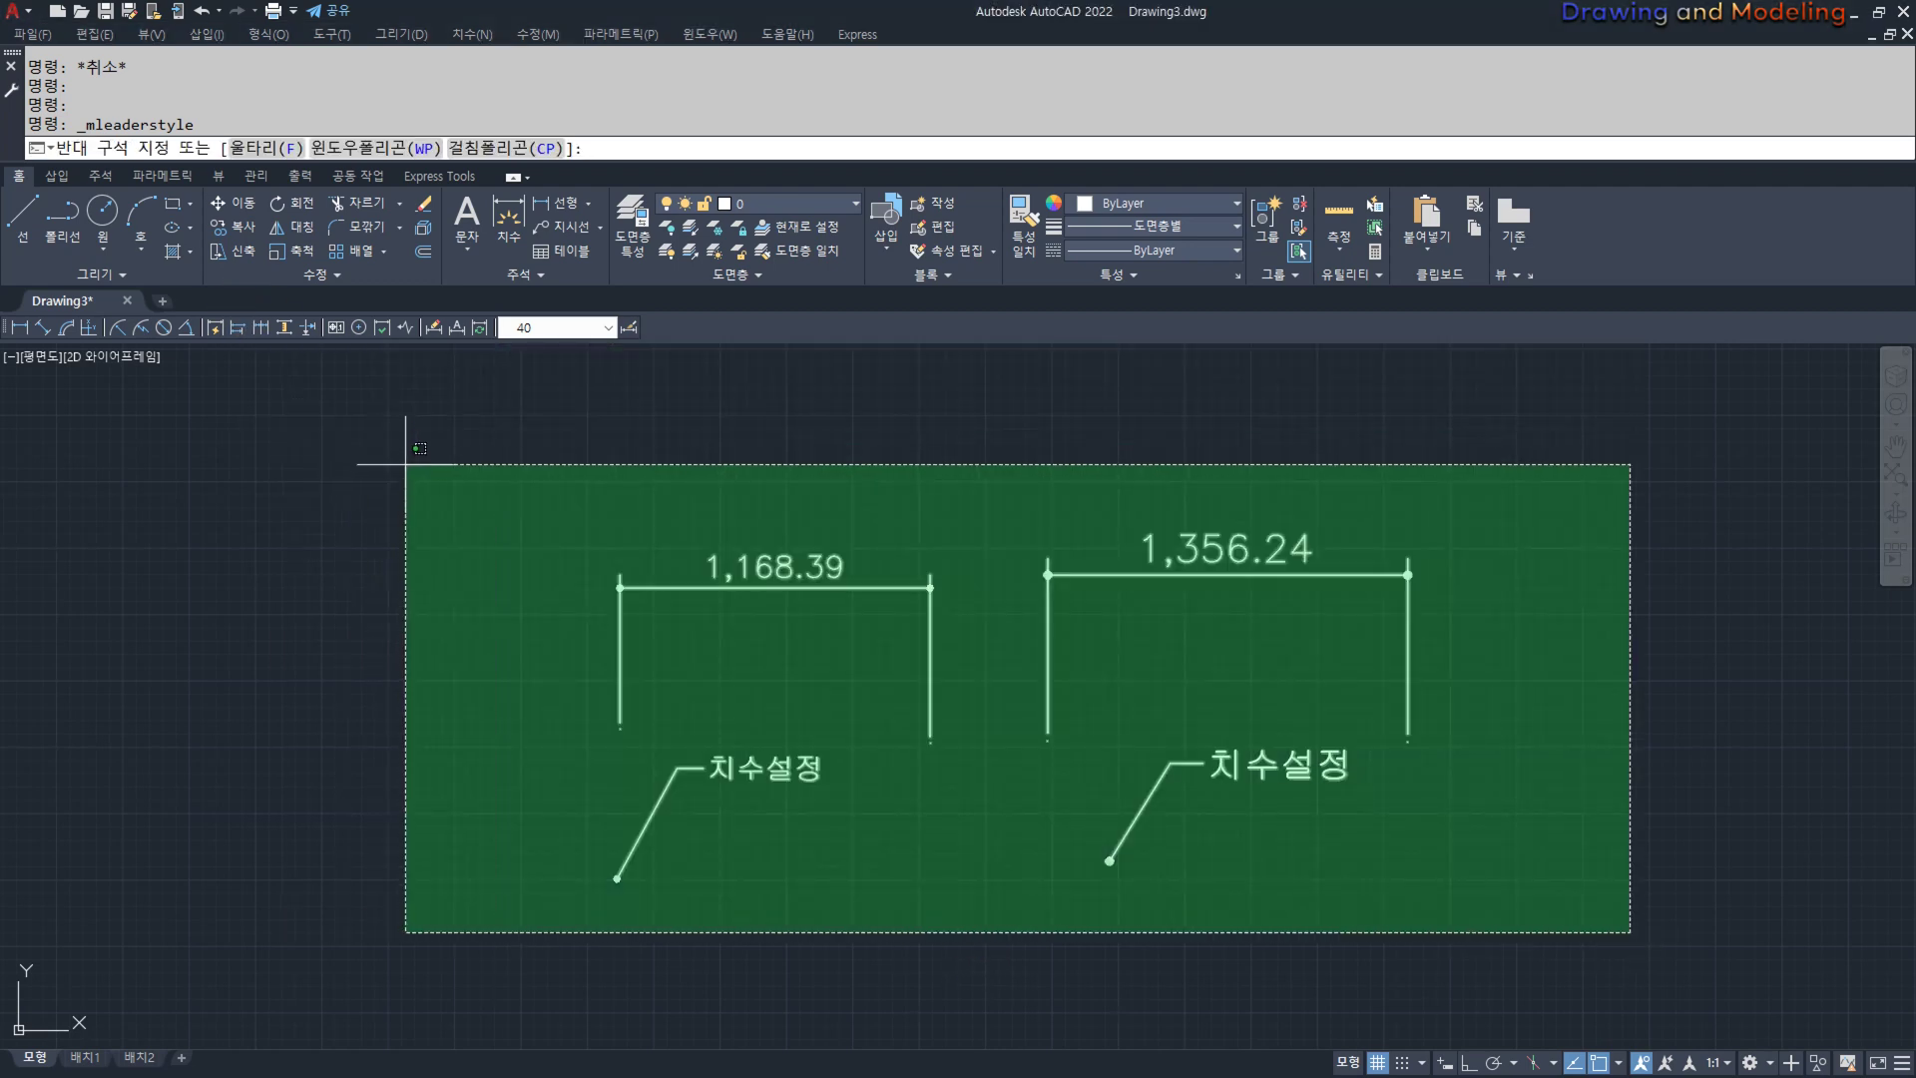
key("Escape")
left_click(556, 344)
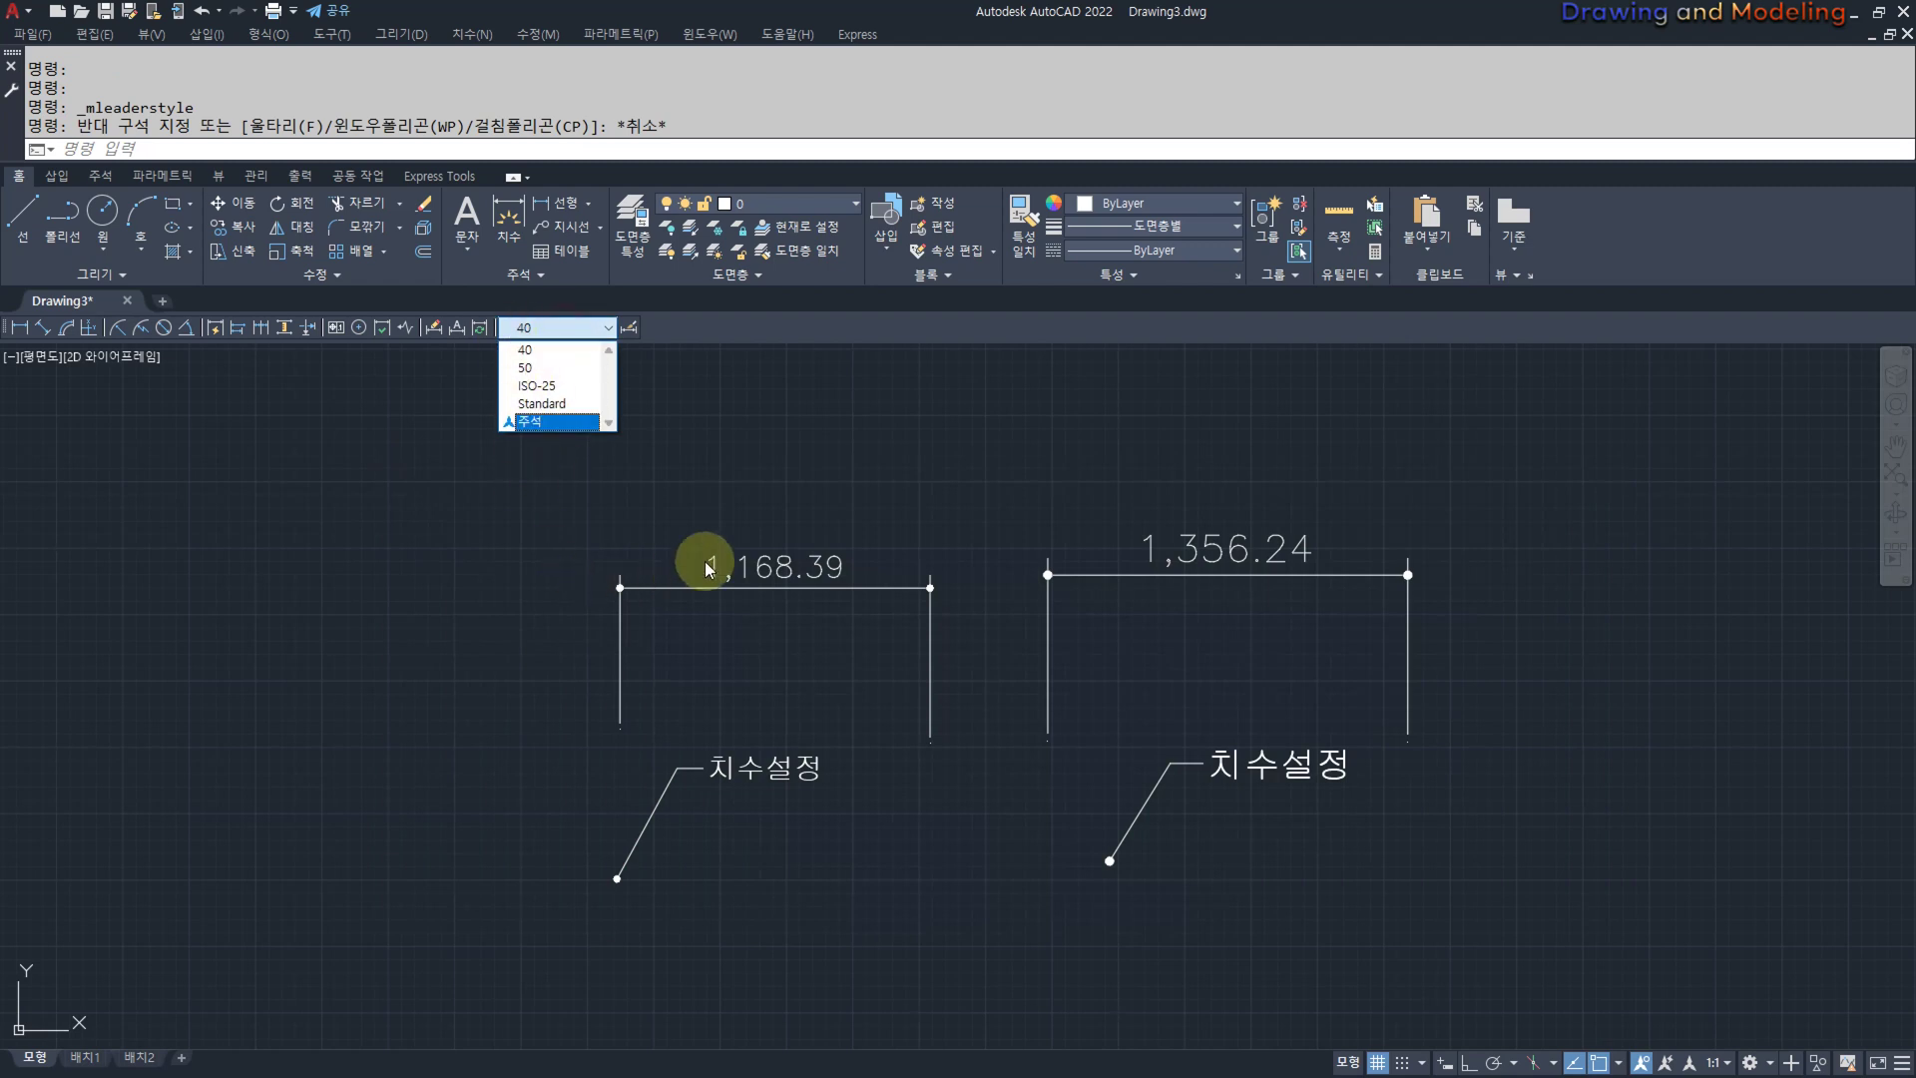
left_click(667, 573)
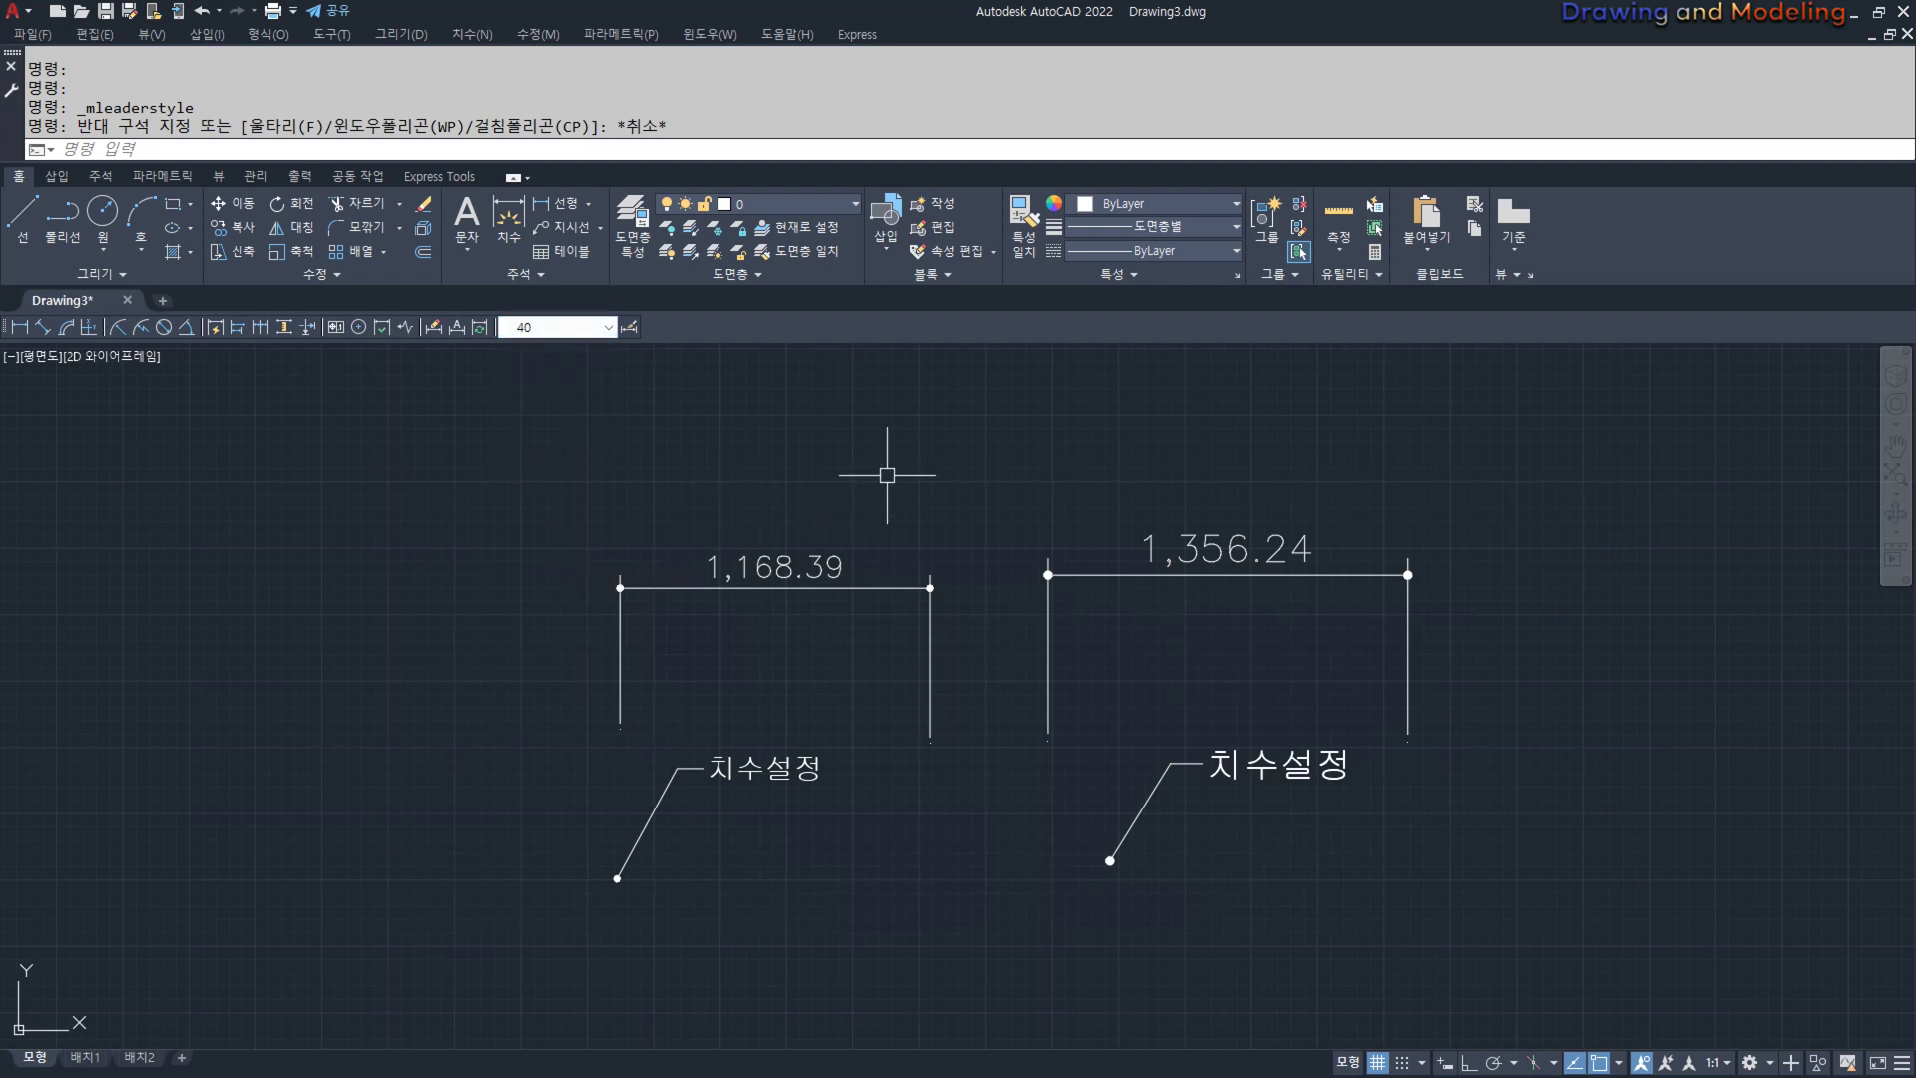